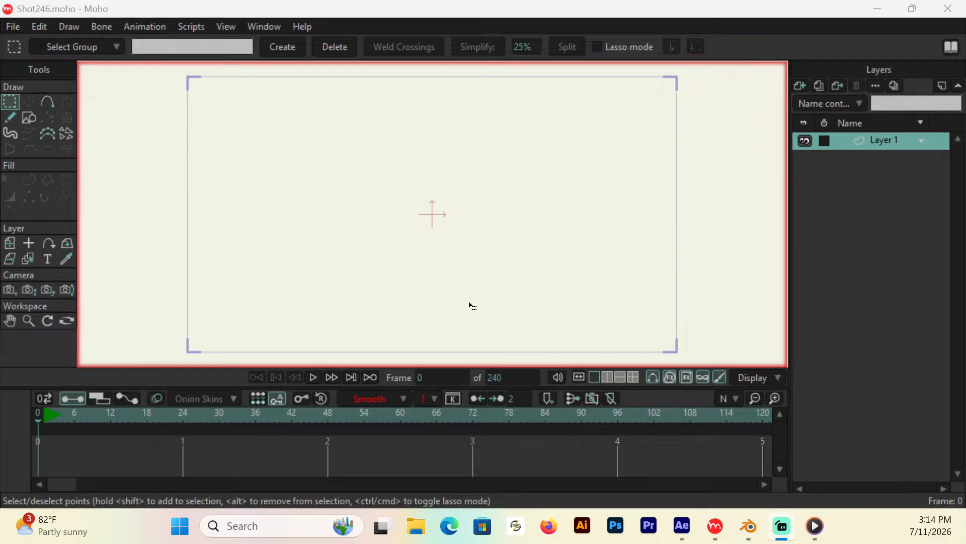
Step: Import the Shot246 image from the Shot246 folder as the scene's background
click(14, 27)
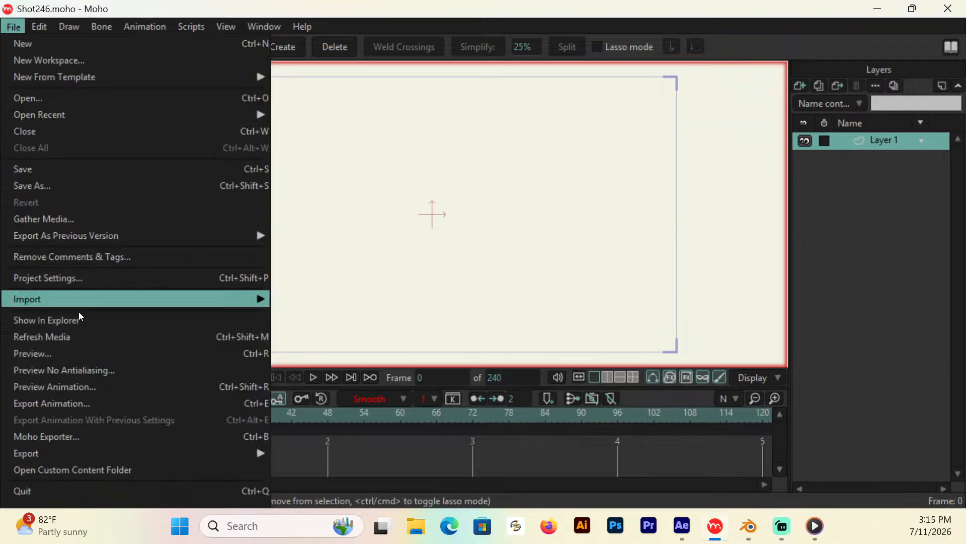
mouse_move(217, 300)
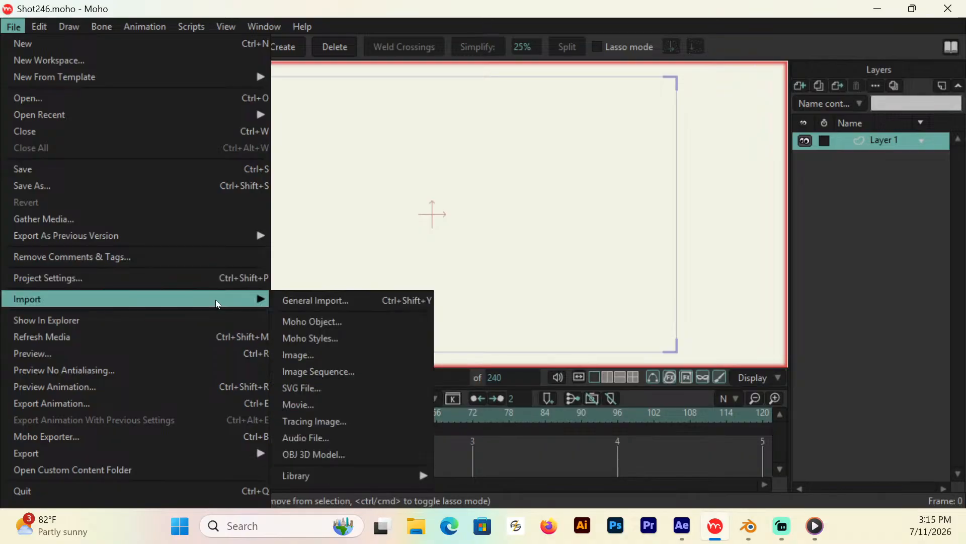
click(318, 356)
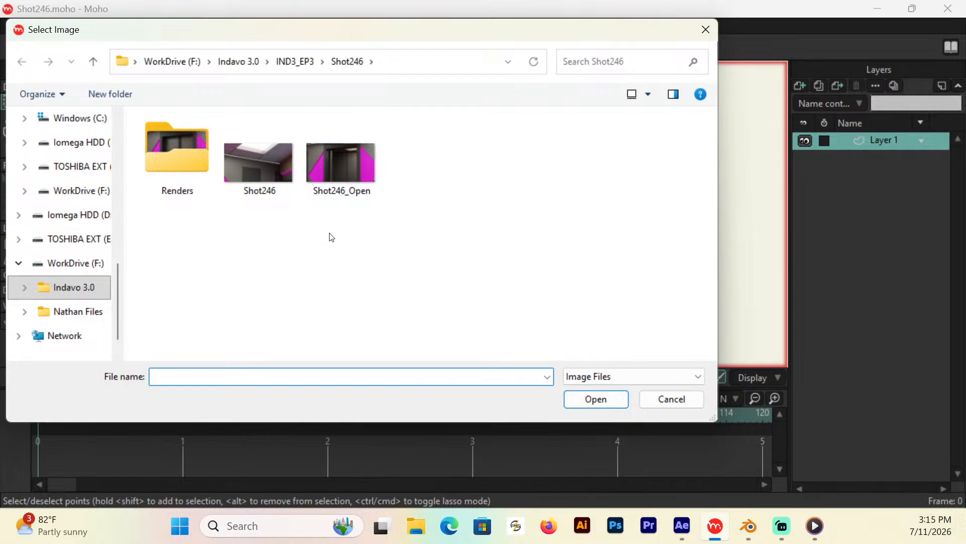
click(263, 170)
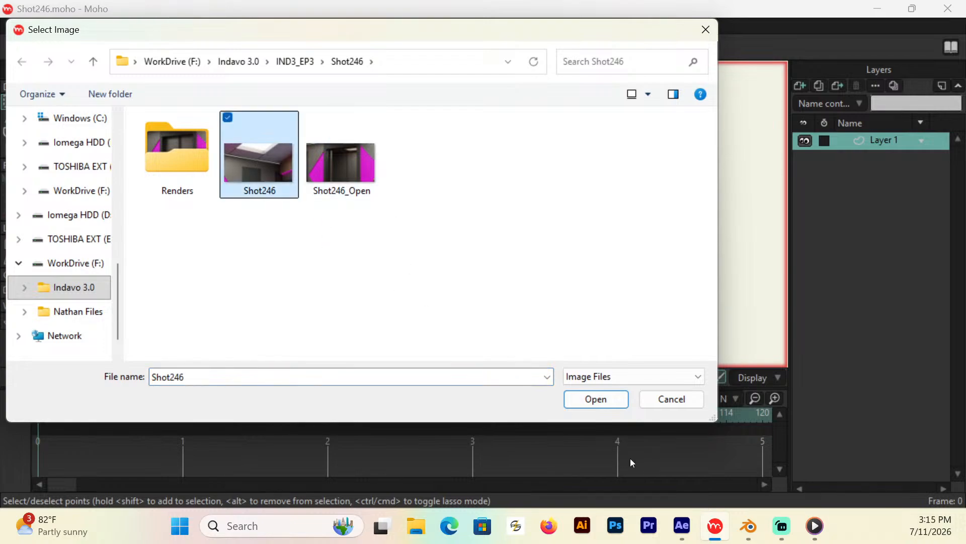
click(607, 401)
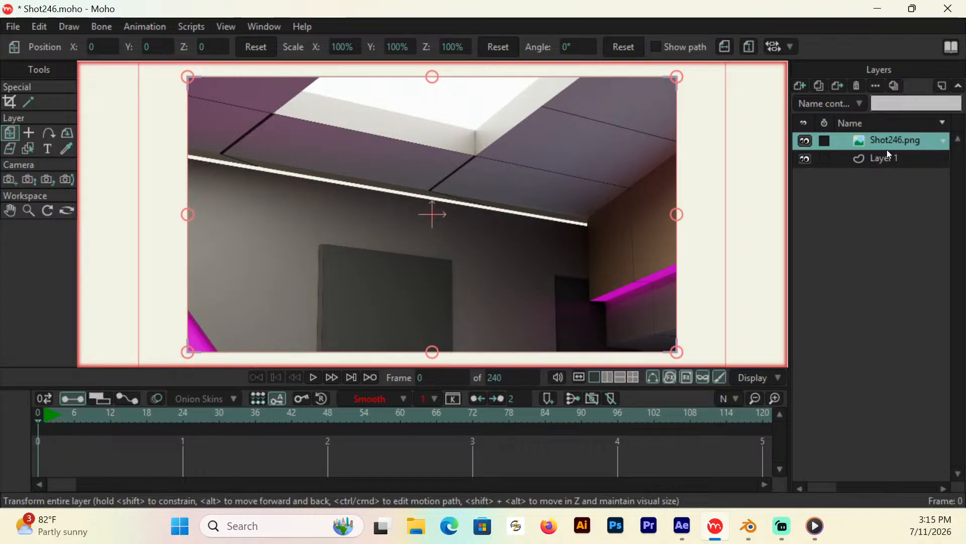
Step: Start importing a Moho object and browse to the Characters2020 folder within Indavo 3.0's AnimationResources
click(13, 26)
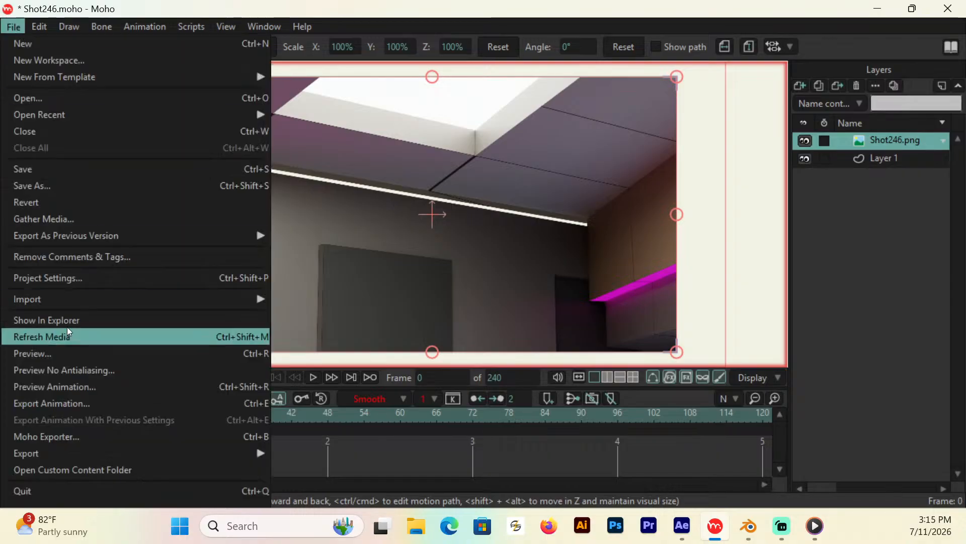
mouse_move(67, 302)
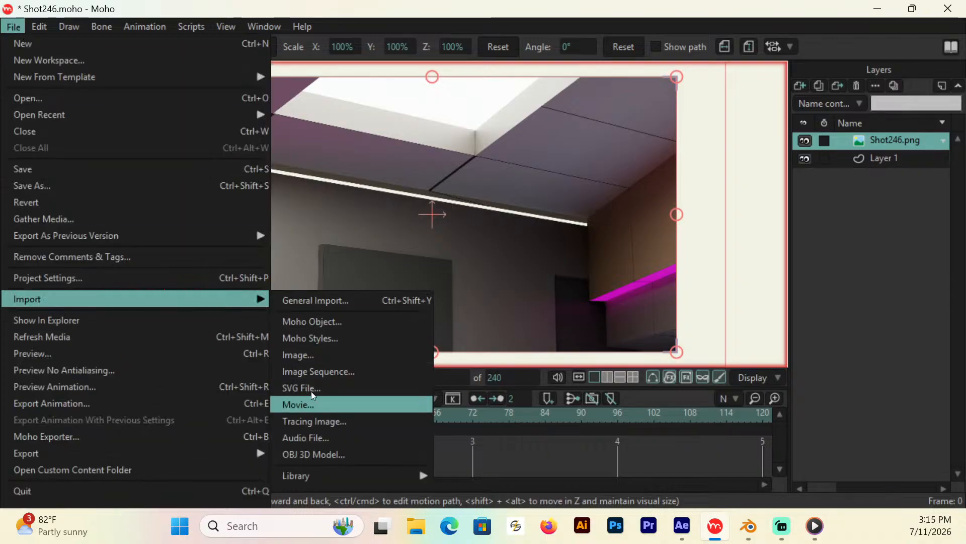
click(325, 329)
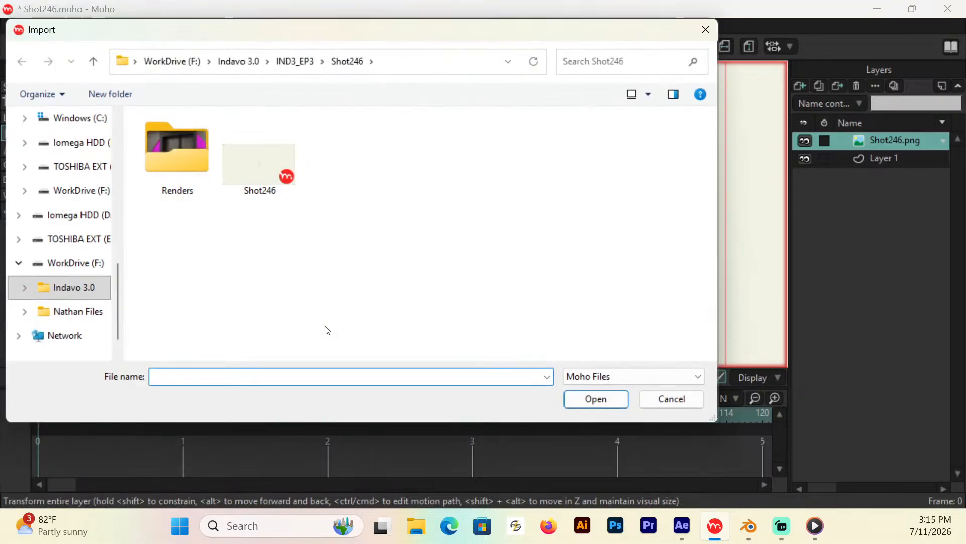
click(305, 67)
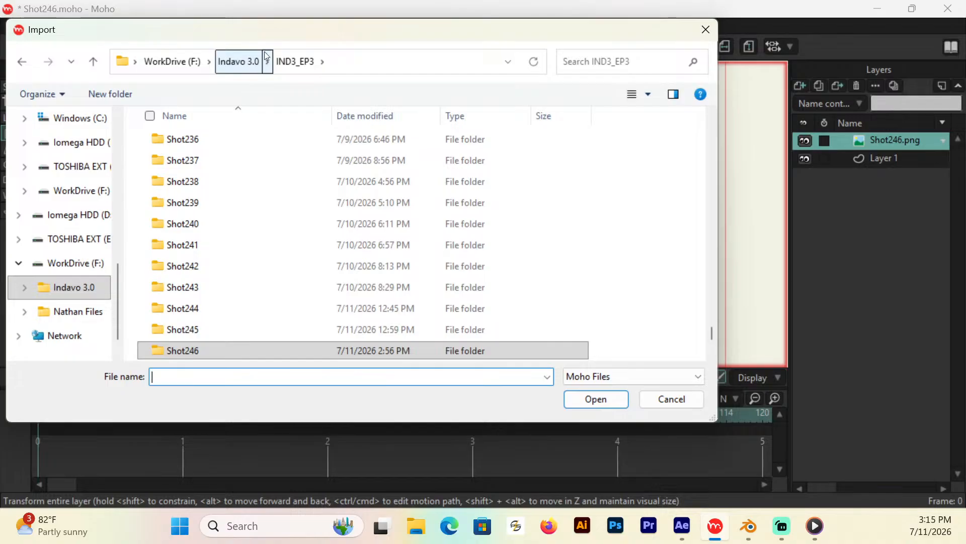
click(251, 64)
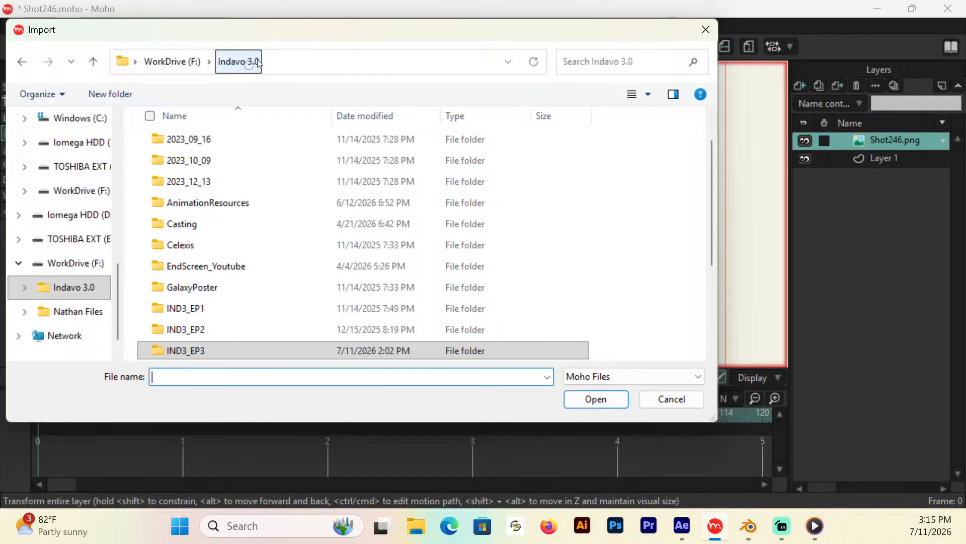
double_click(261, 200)
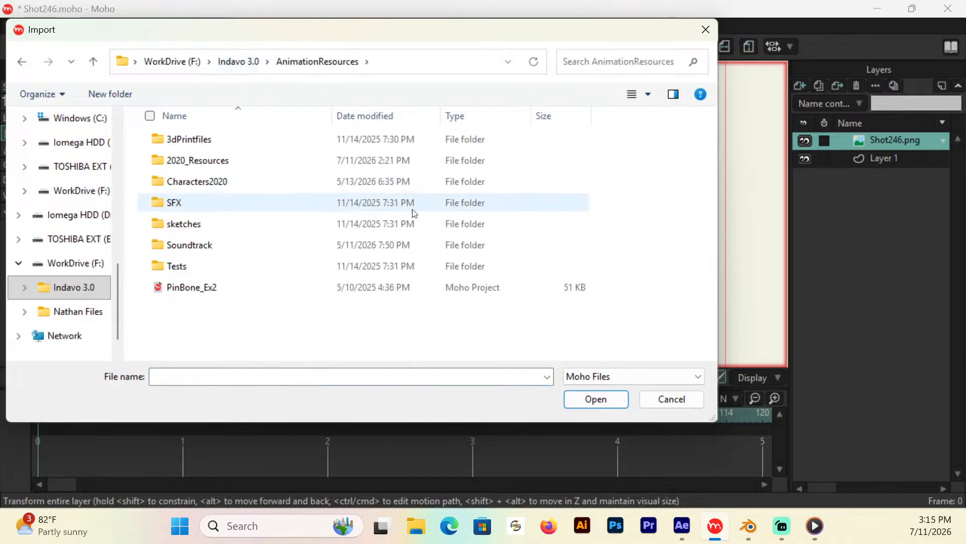
double_click(211, 183)
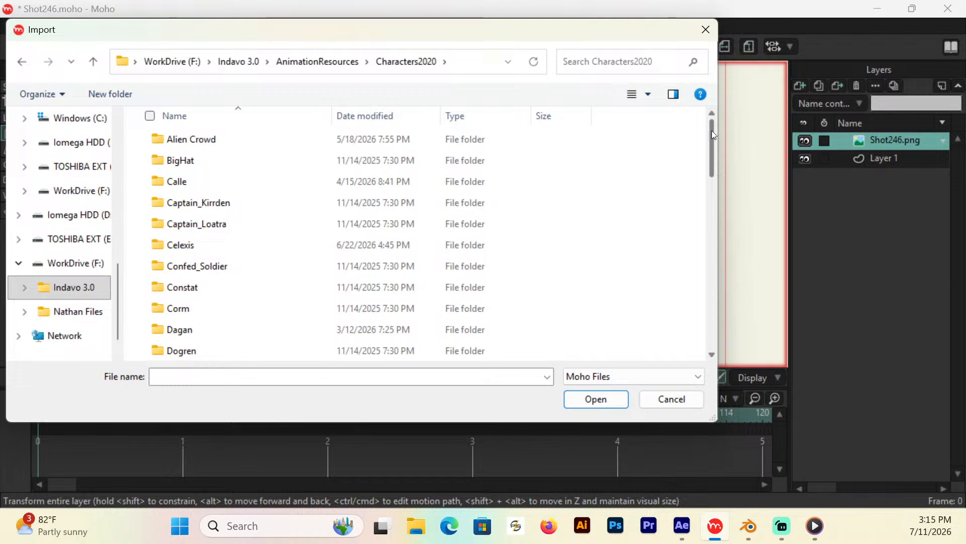
Step: Insert the Sulan_Servitor object from the Sulan_Sertivor project in the Sulan_Servitor folder
drag(711, 129, 711, 223)
scroll(709, 243, down, 2)
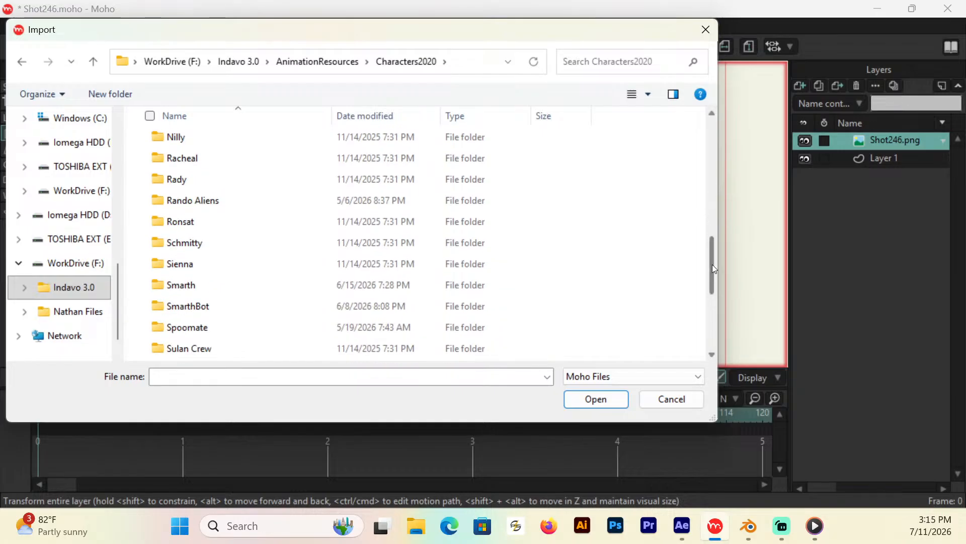
scroll(712, 265, down, 2)
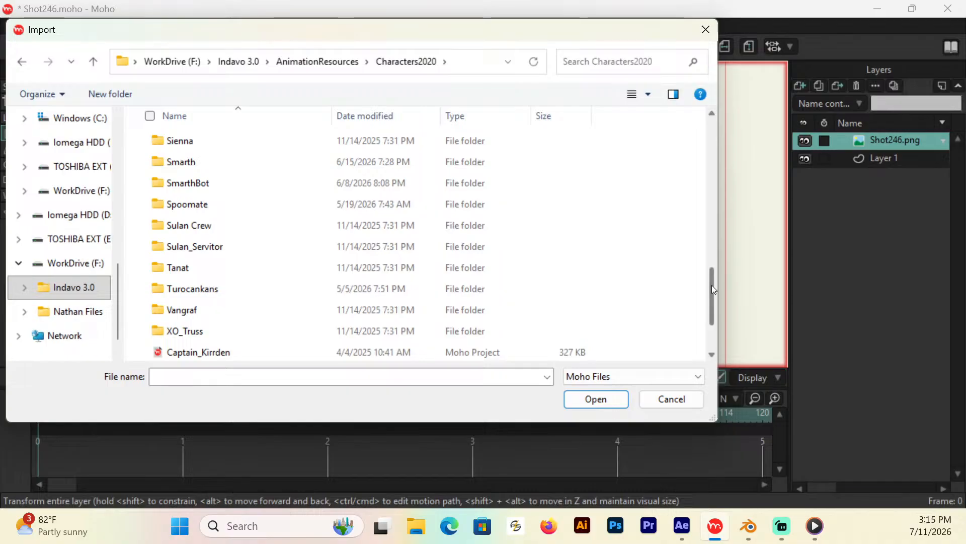
mouse_move(712, 285)
mouse_down()
mouse_move(710, 197)
mouse_move(710, 276)
mouse_up()
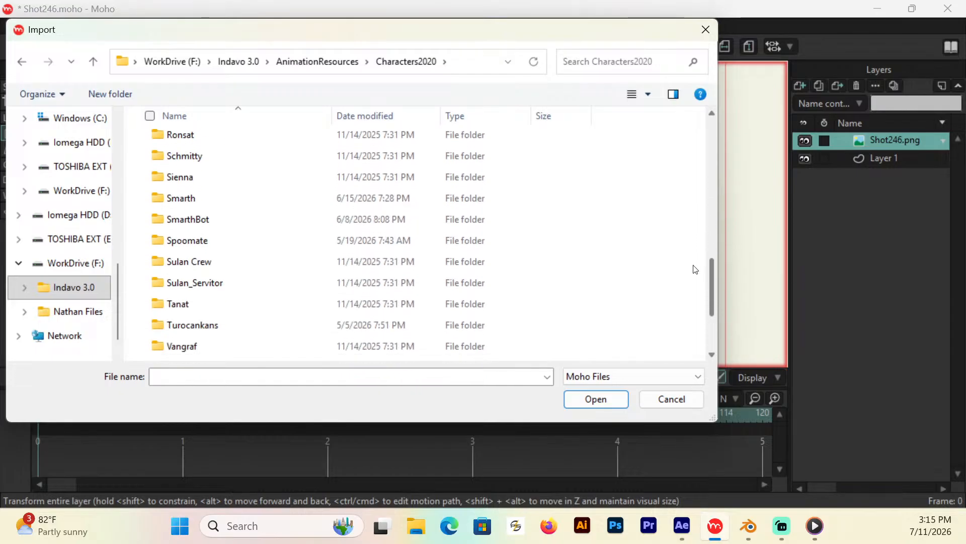
double_click(213, 282)
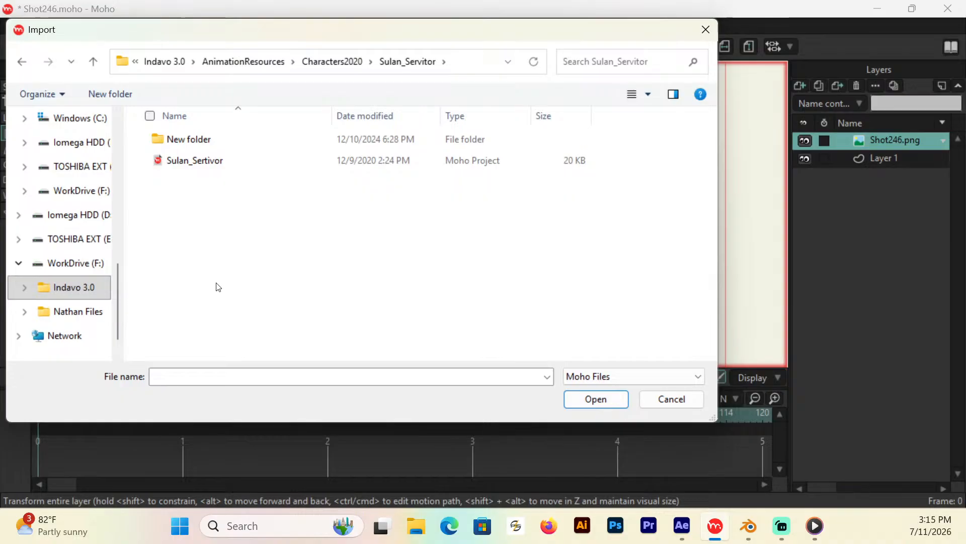
click(201, 161)
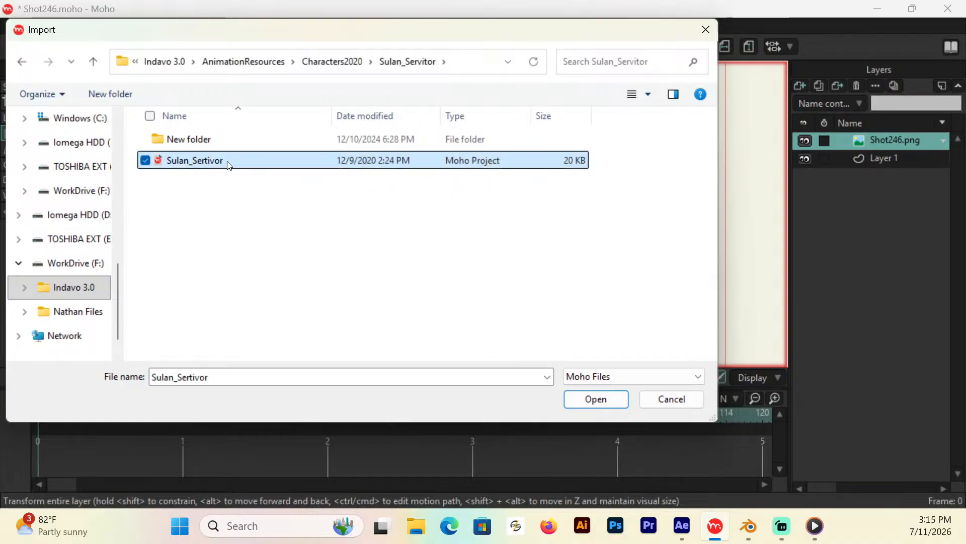
click(612, 401)
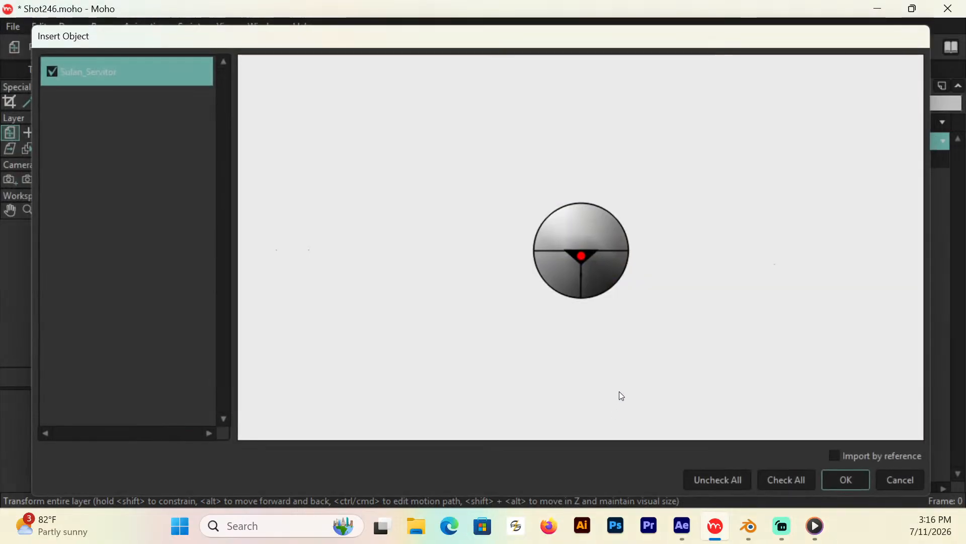
click(850, 482)
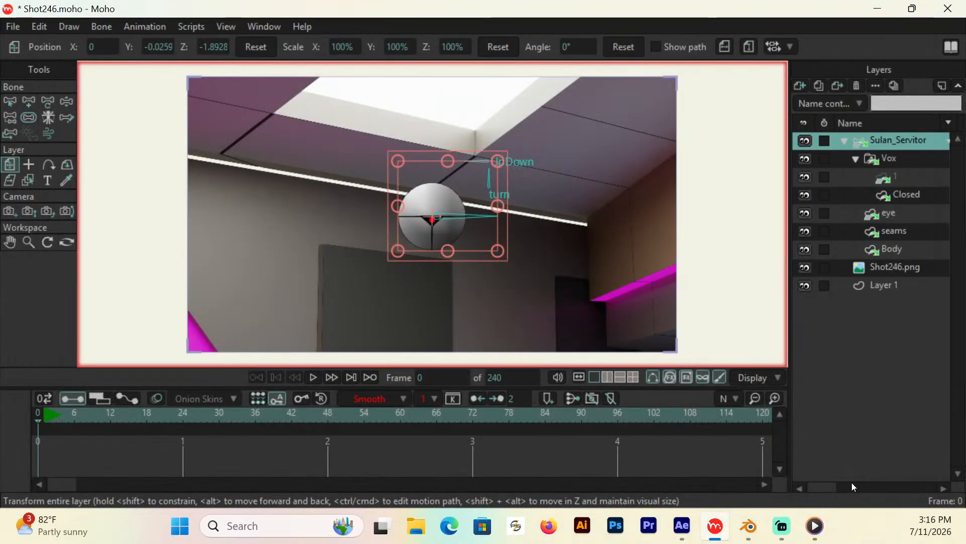
Step: Scale the servitor layer uniformly to about 335% and place it at about X -0.116, Y 0.065
drag(499, 253, 649, 328)
drag(501, 272, 478, 258)
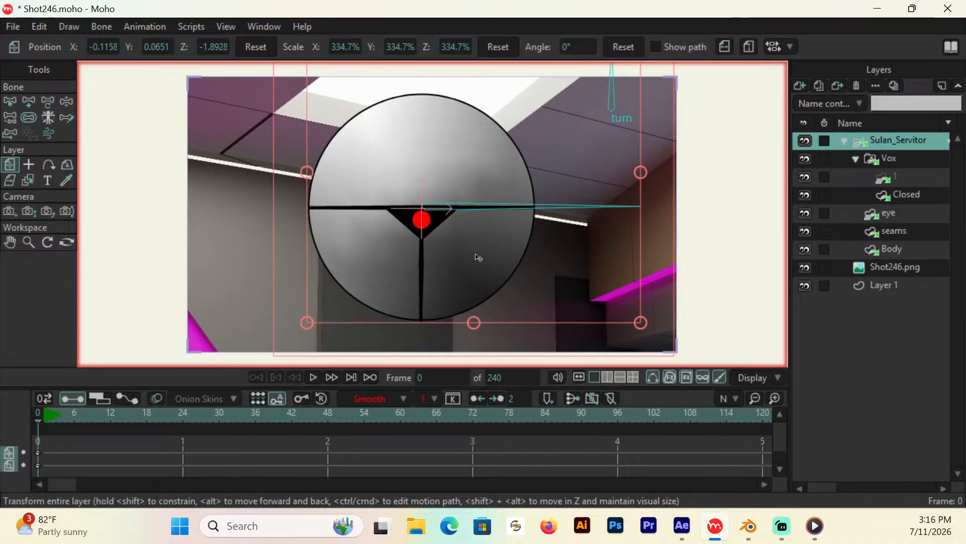
Step: Keyframe the servitor layer's vertical hover at Y about 0.077 on frame 1, -0.222 on frame 24 and 0.318 on frame 48
click(28, 242)
drag(552, 238, 440, 246)
click(9, 242)
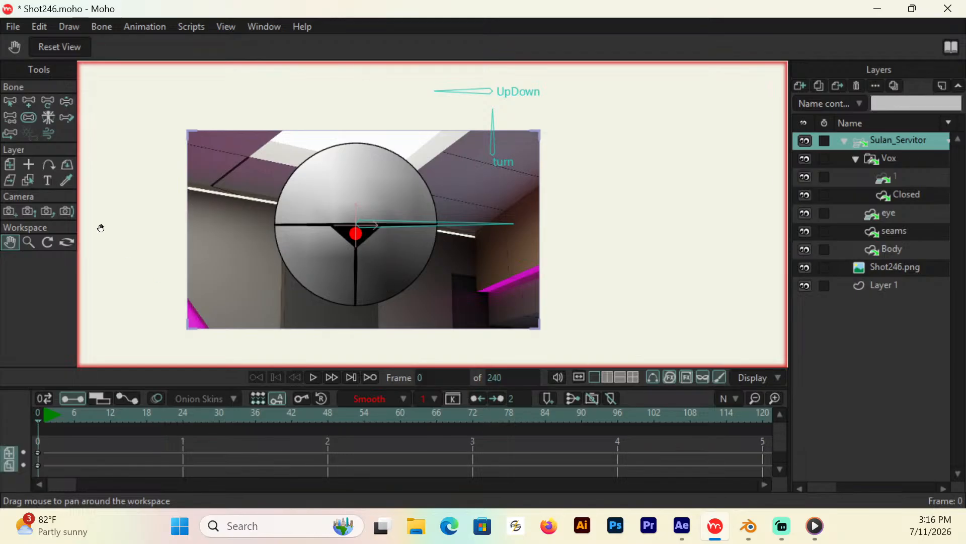
click(10, 167)
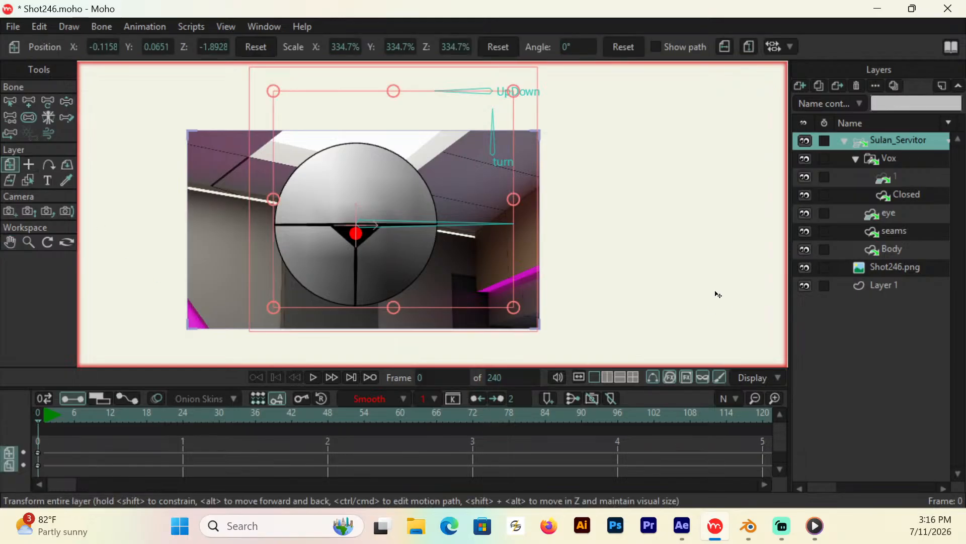
key(ctrl+Right)
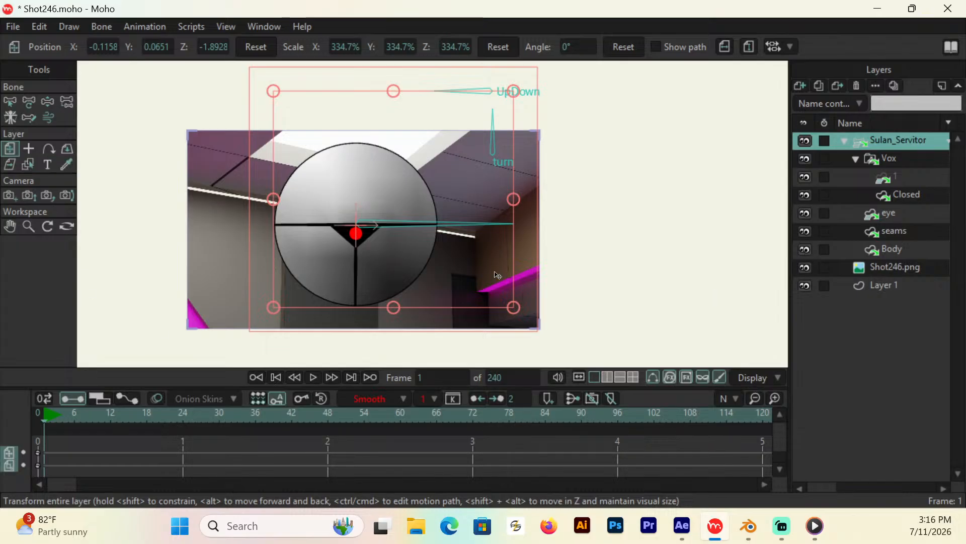
drag(386, 264, 386, 265)
drag(302, 454, 181, 425)
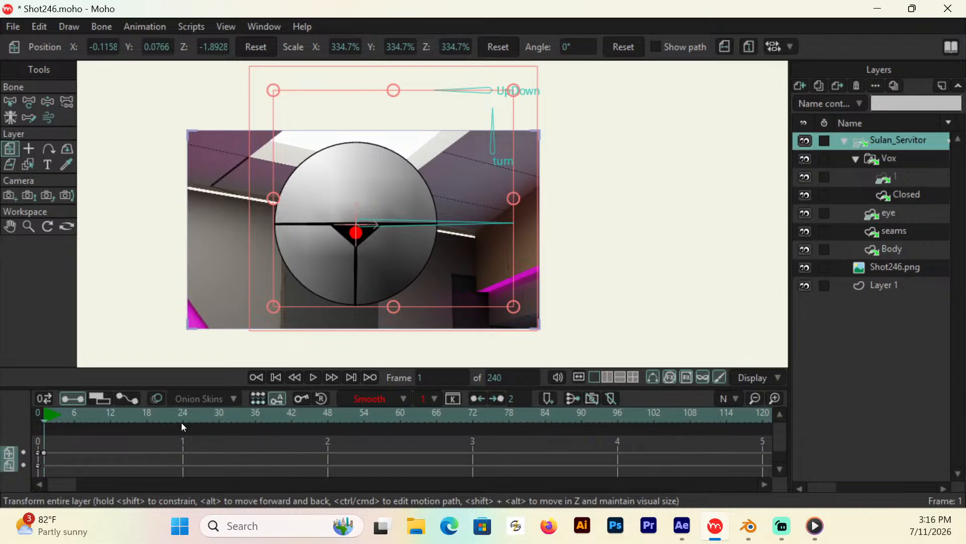
drag(401, 267, 404, 294)
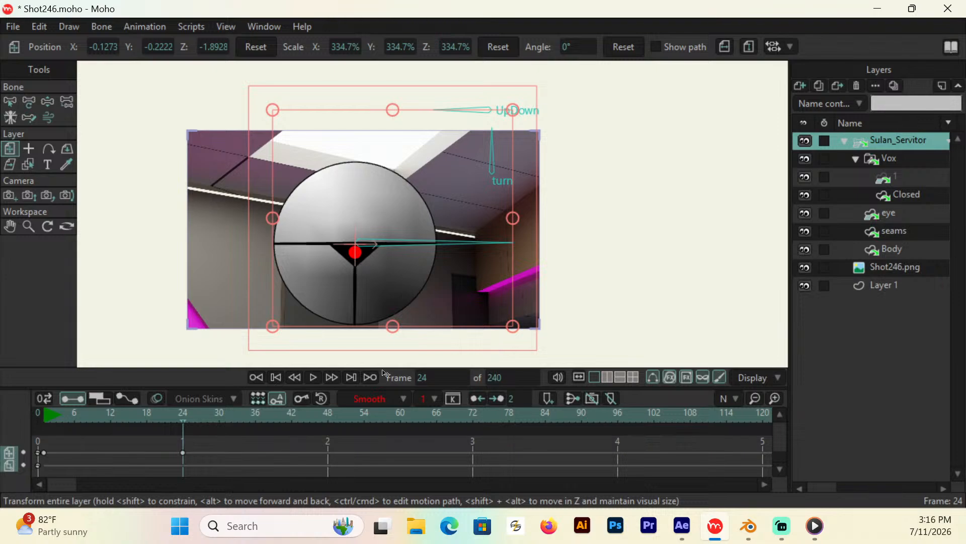
click(328, 420)
drag(406, 330, 402, 294)
Step: Play back the servitor's hover animation past frame 48
click(58, 417)
key(space)
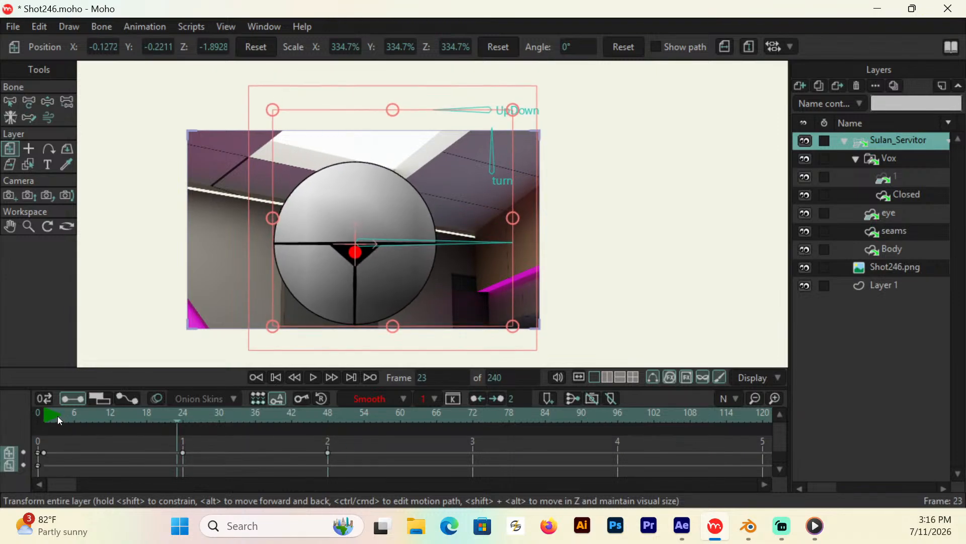
key(space)
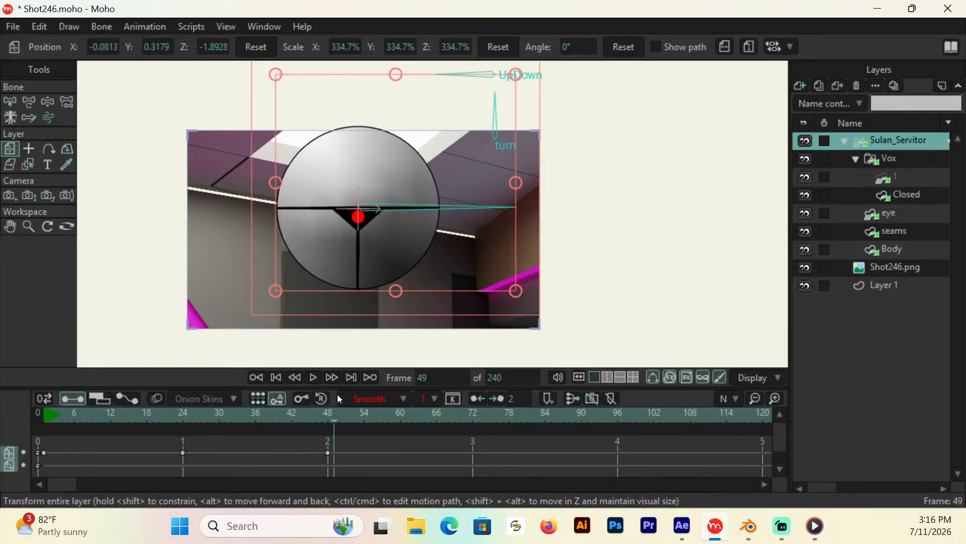
Step: On frame 1, rotate the UpDown bone's tip slightly downward and the turn bone's tip slightly left with Manipulate Bones
drag(56, 414, 44, 410)
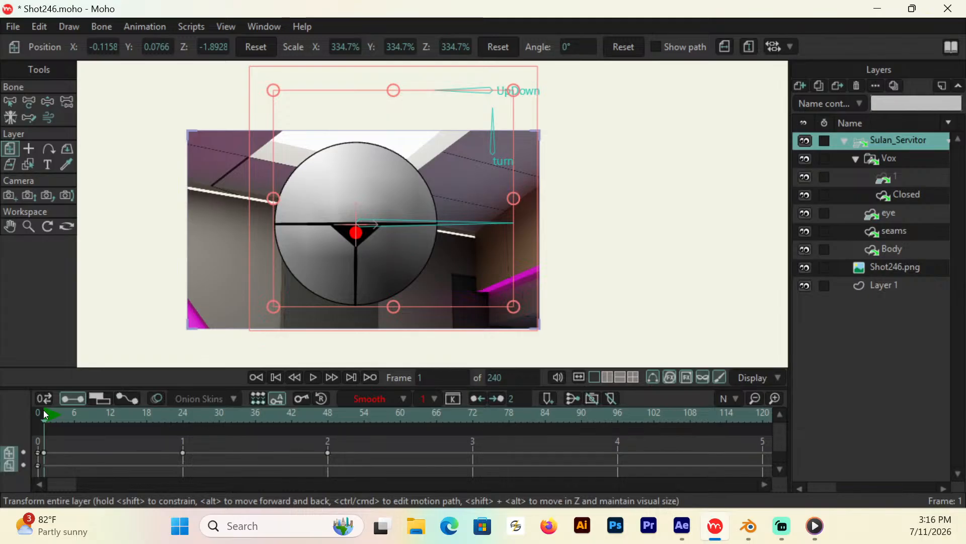
click(47, 101)
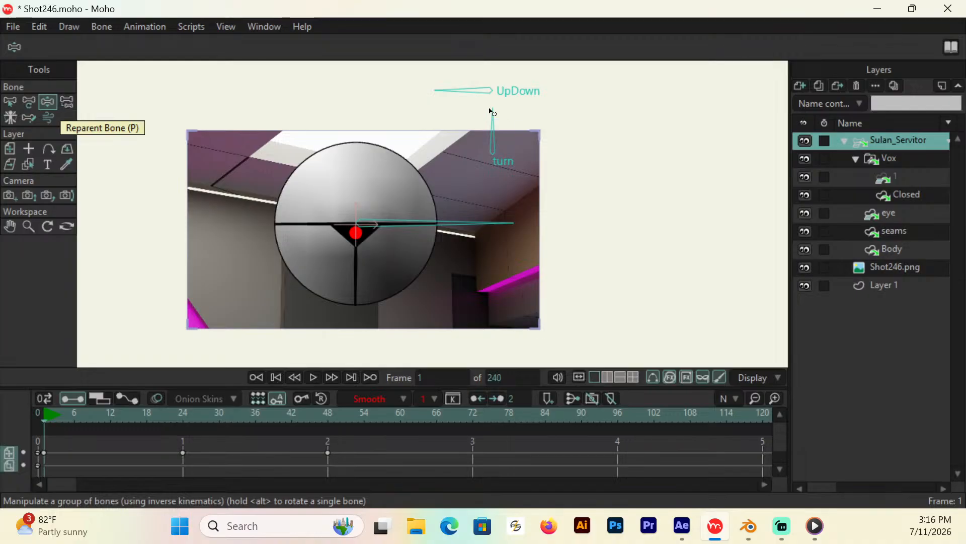
drag(468, 94, 459, 101)
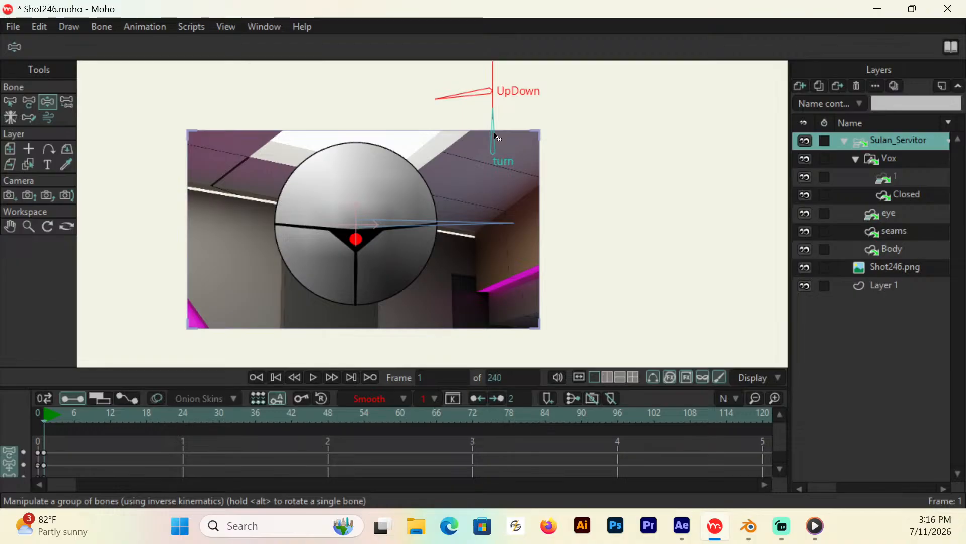
drag(494, 134, 496, 130)
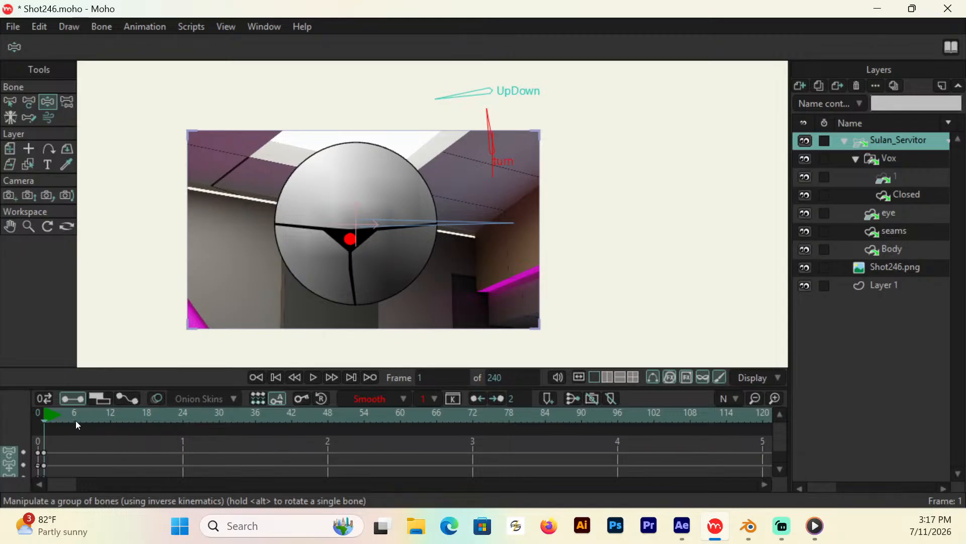
Step: Import the audio file Shot246_A1 from the IND3_EP3 Shot246 folder so that the clip starts at frame 24
click(102, 396)
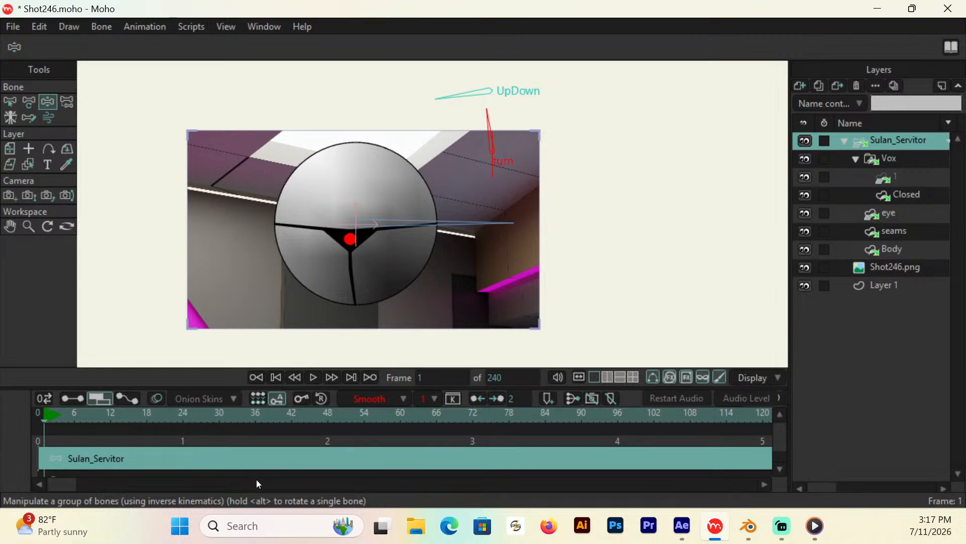
click(184, 417)
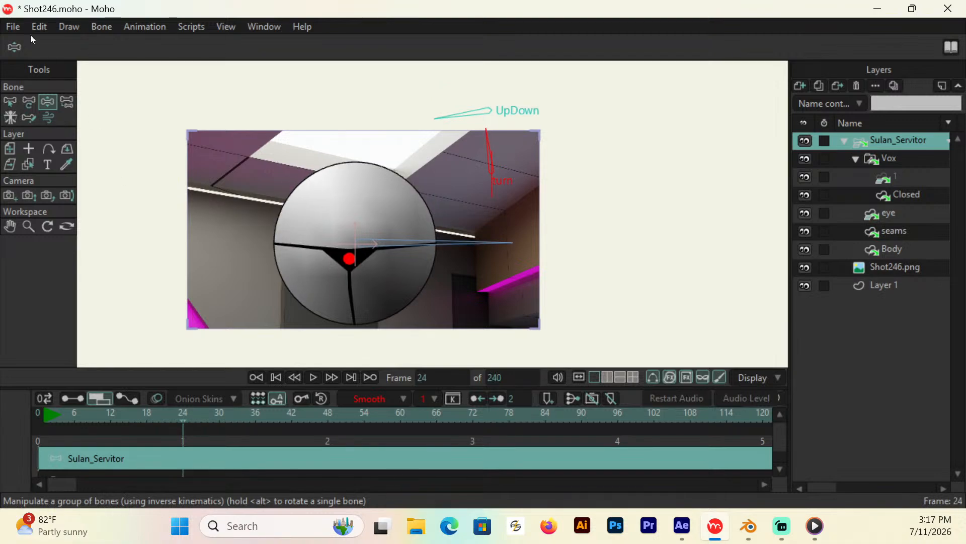
click(13, 26)
mouse_move(95, 303)
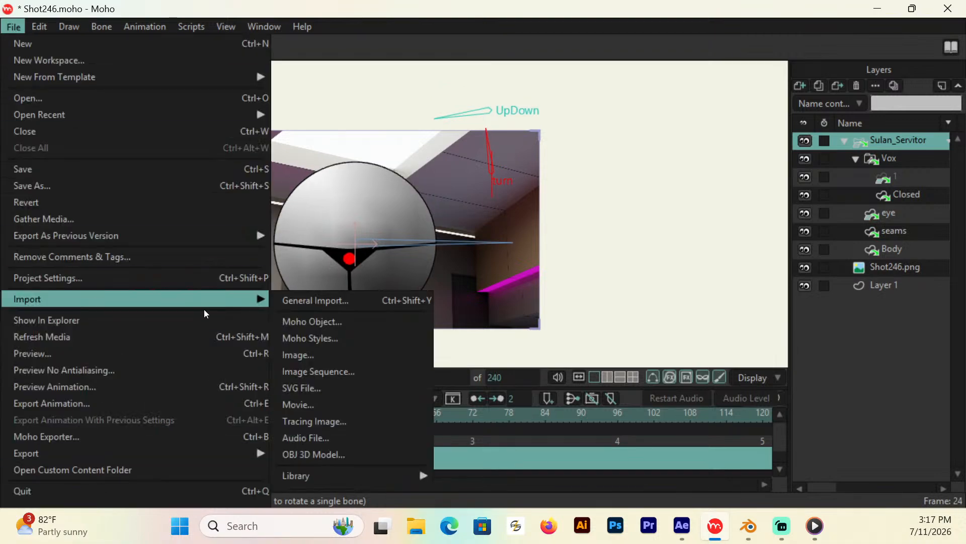
click(324, 437)
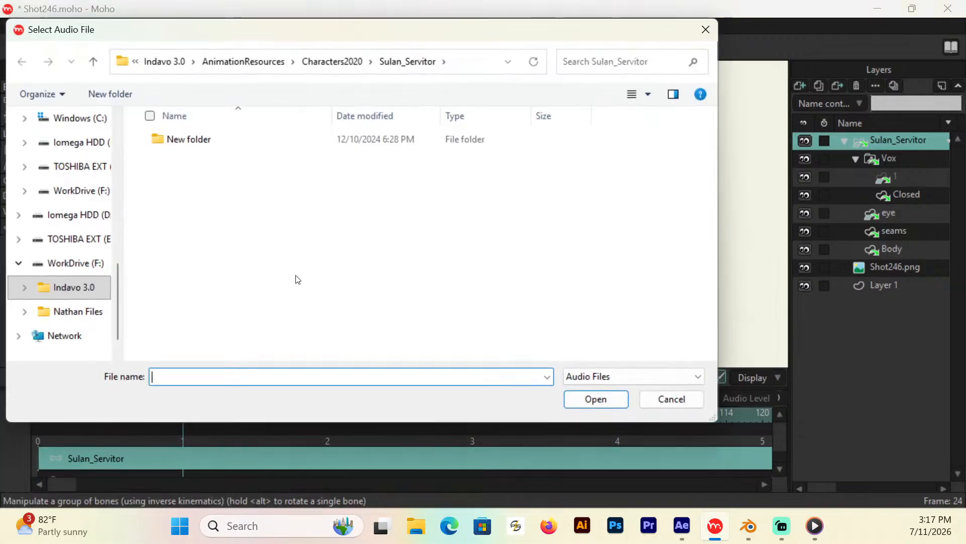
click(157, 61)
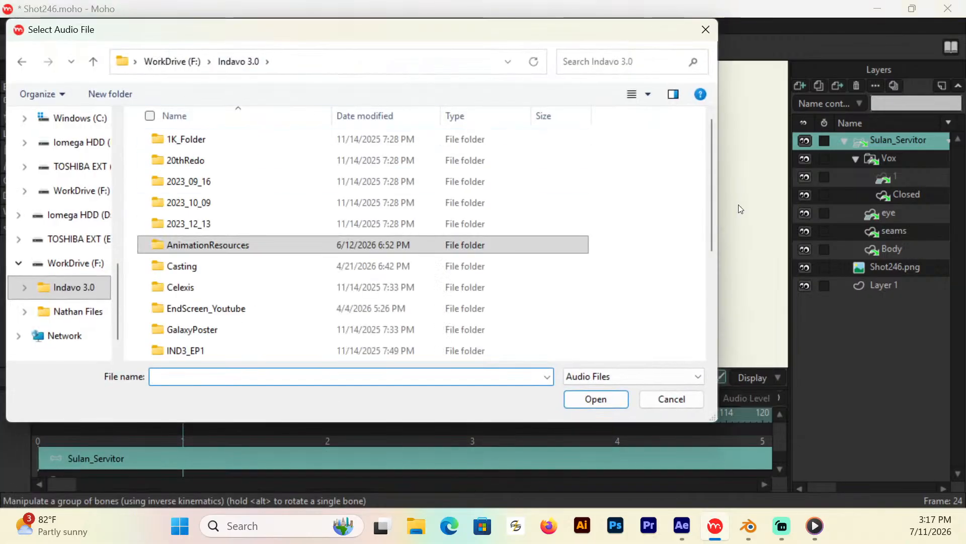
scroll(247, 302, down, 2)
double_click(190, 289)
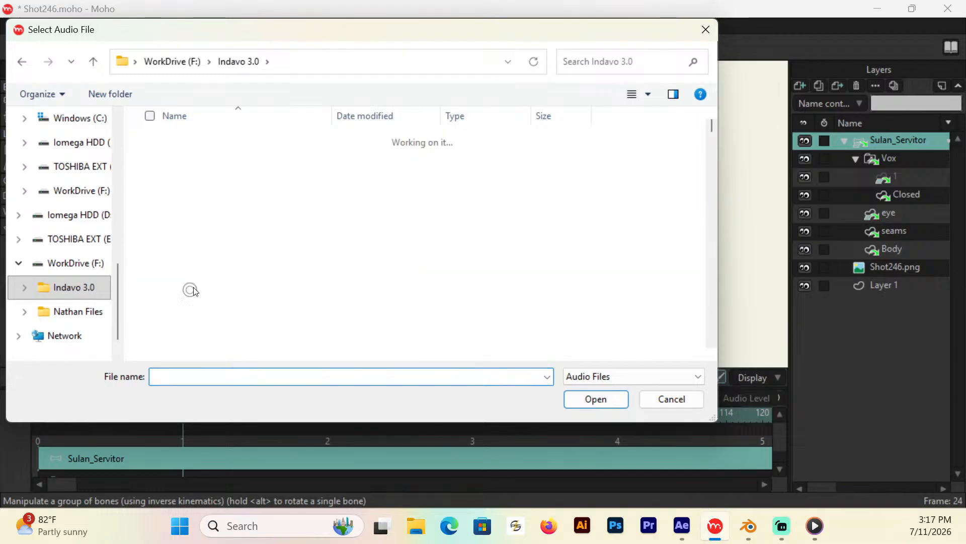
drag(711, 126, 693, 333)
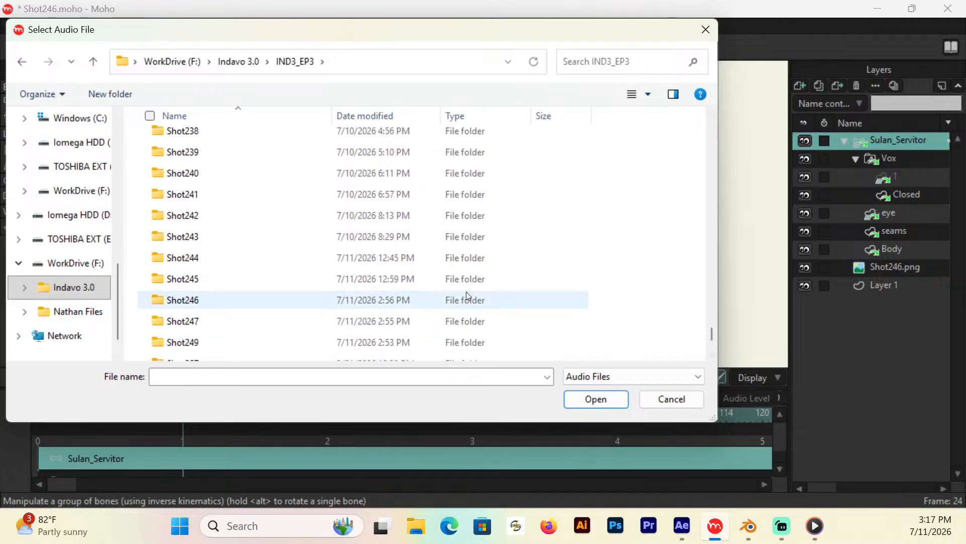
click(194, 302)
double_click(195, 302)
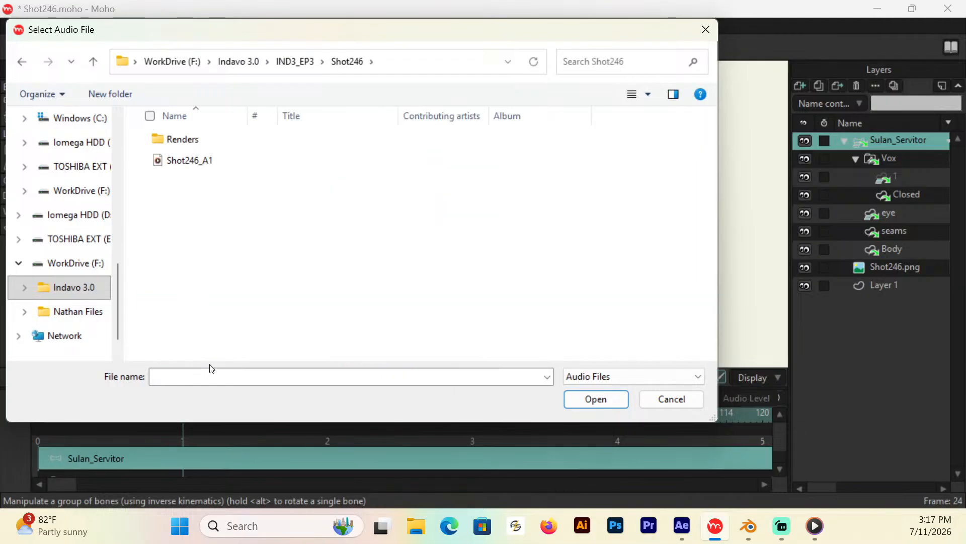
click(202, 167)
click(596, 399)
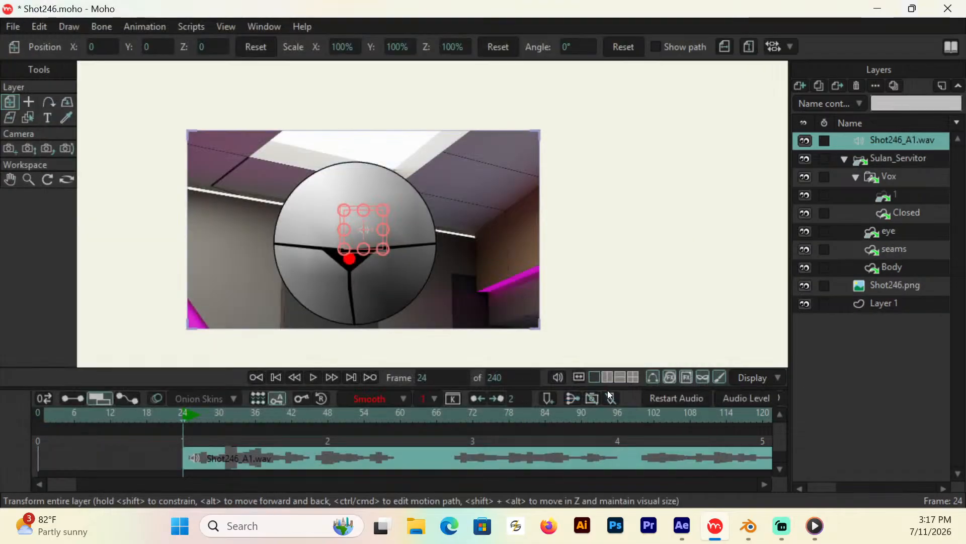
Step: Play back the imported audio clip with the animation, return to frame 1 and save the project
mouse_move(65, 483)
mouse_down()
mouse_move(101, 480)
mouse_move(64, 483)
mouse_up()
click(64, 484)
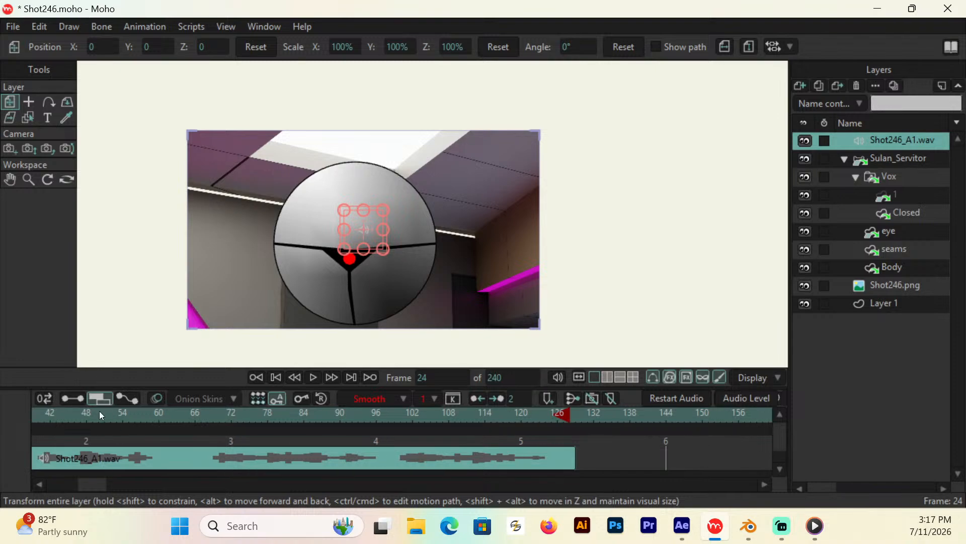
click(99, 412)
key(space)
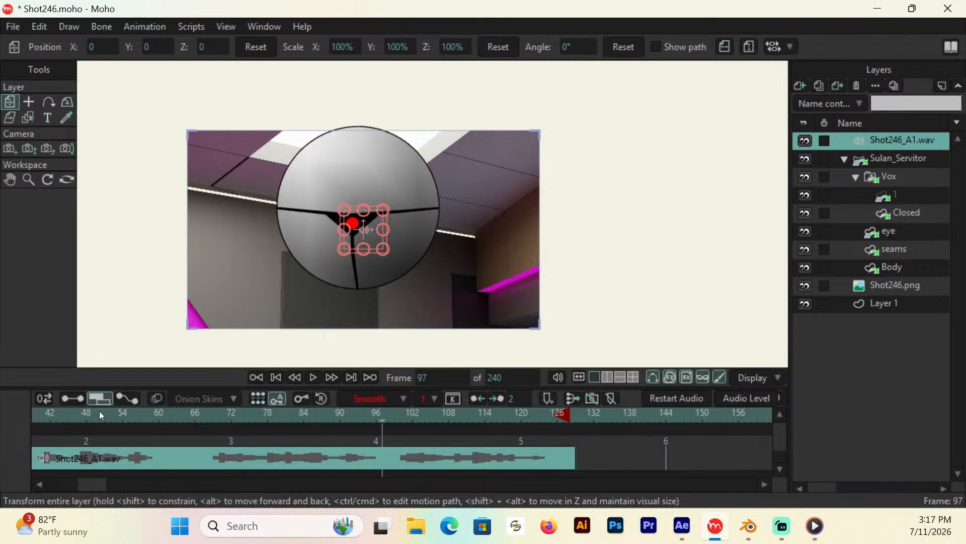
scroll(101, 485, left, 7)
click(184, 411)
key(space)
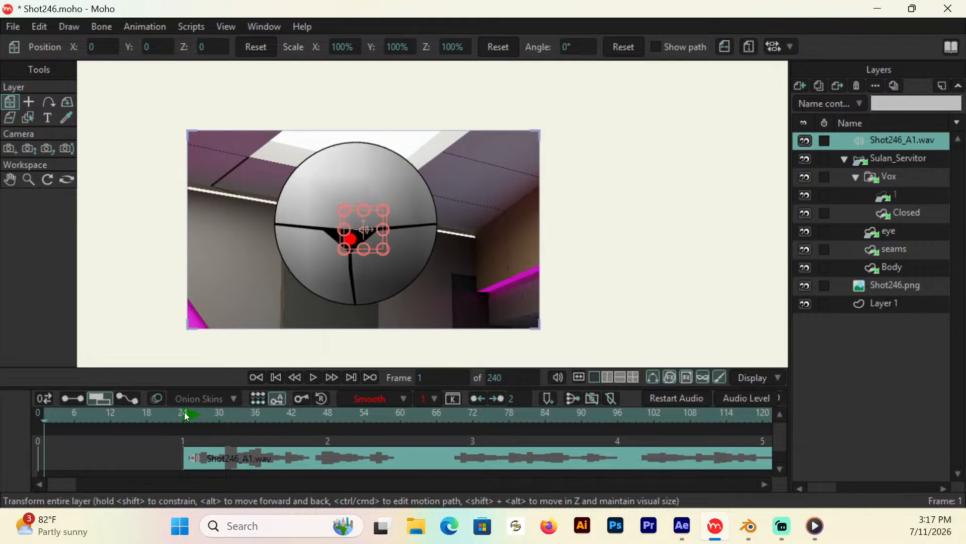
click(40, 423)
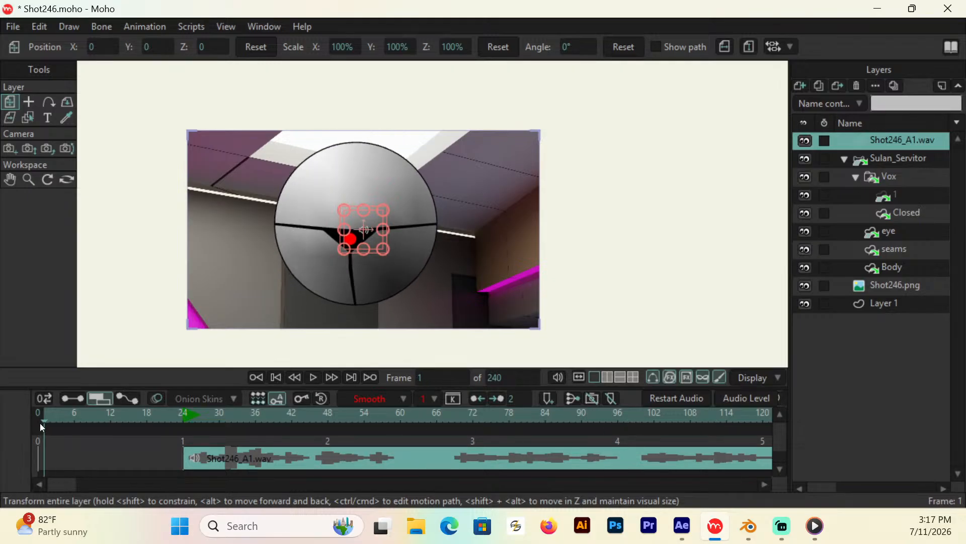
key(ctrl+s)
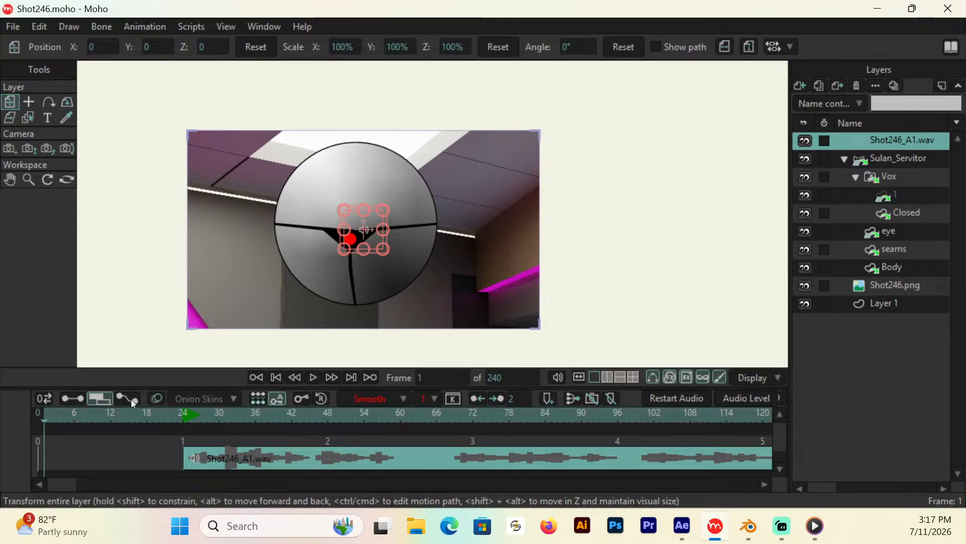
Step: Find the end of the audio clip on the timeline and set the project length to 144 frames
mouse_move(264, 449)
mouse_down()
mouse_move(423, 452)
mouse_move(265, 452)
mouse_up()
drag(74, 486, 146, 485)
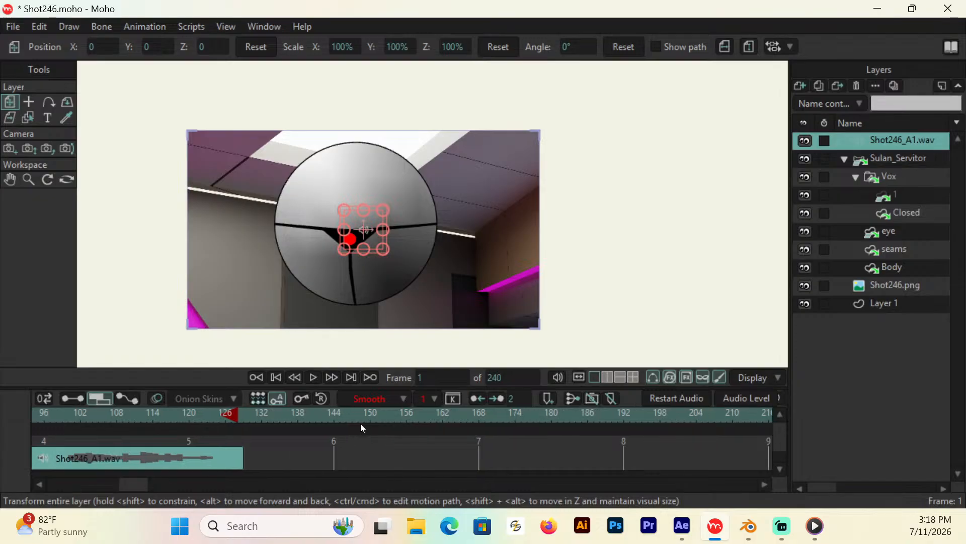
click(497, 377)
text(144)
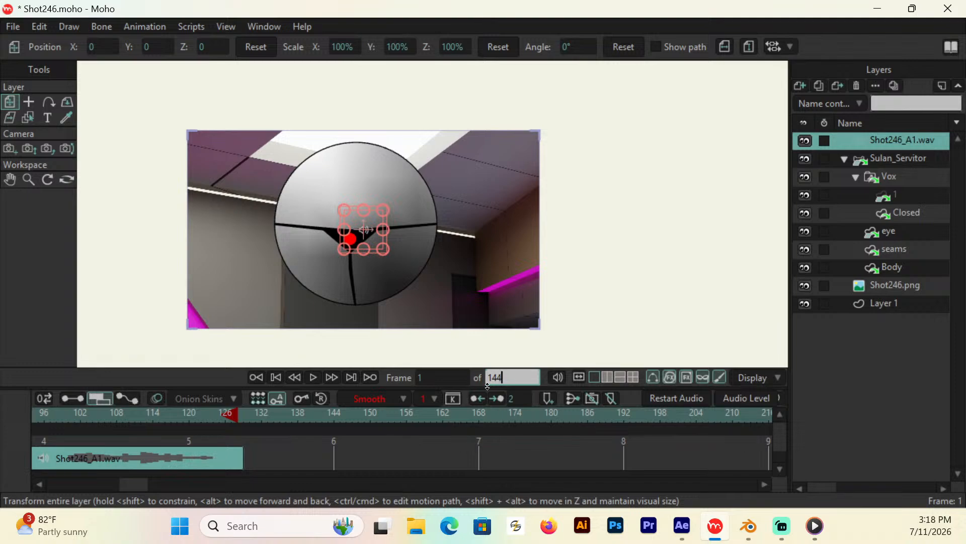
key(Return)
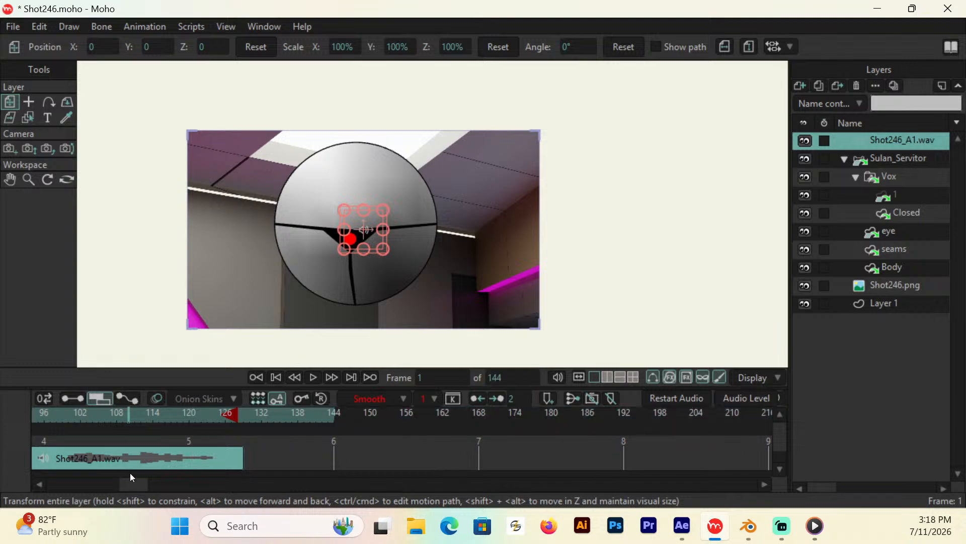
scroll(135, 484, up, 5)
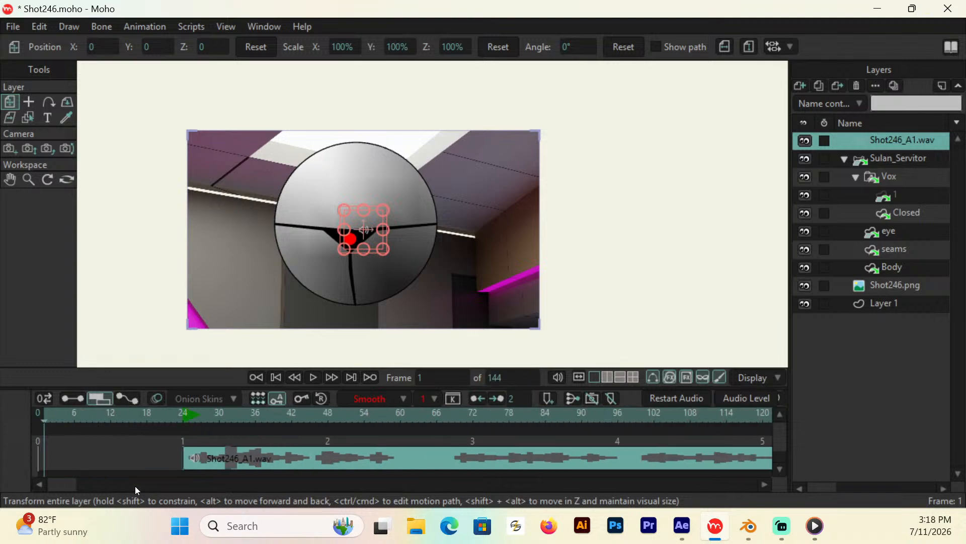
Step: Set the audio sync source of the Vox switch layer to Shot246_A1.wav
click(888, 177)
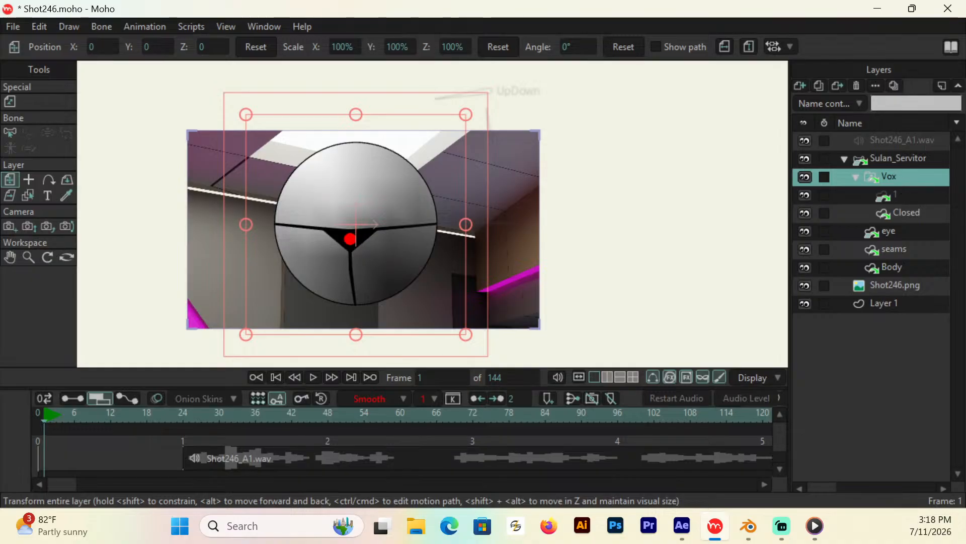
double_click(889, 176)
drag(787, 7, 582, 38)
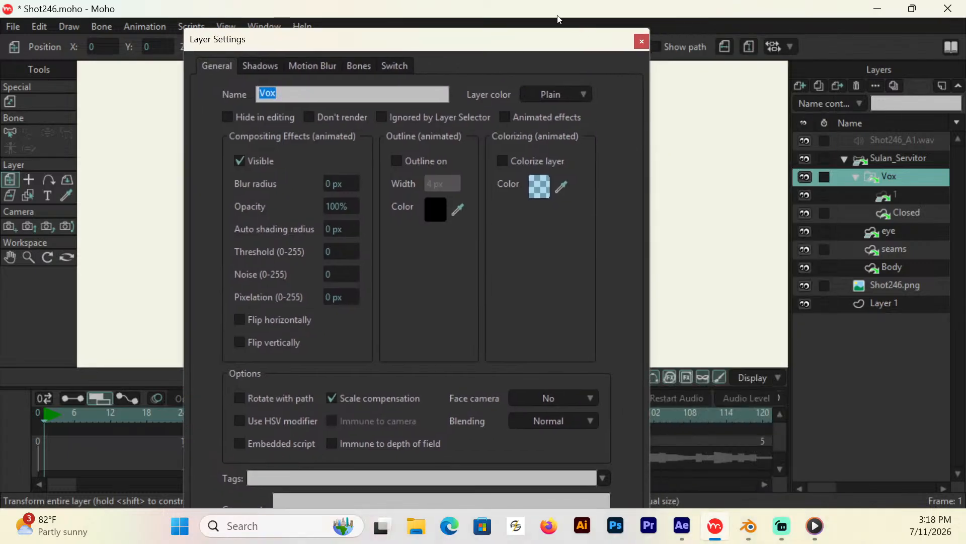
click(395, 65)
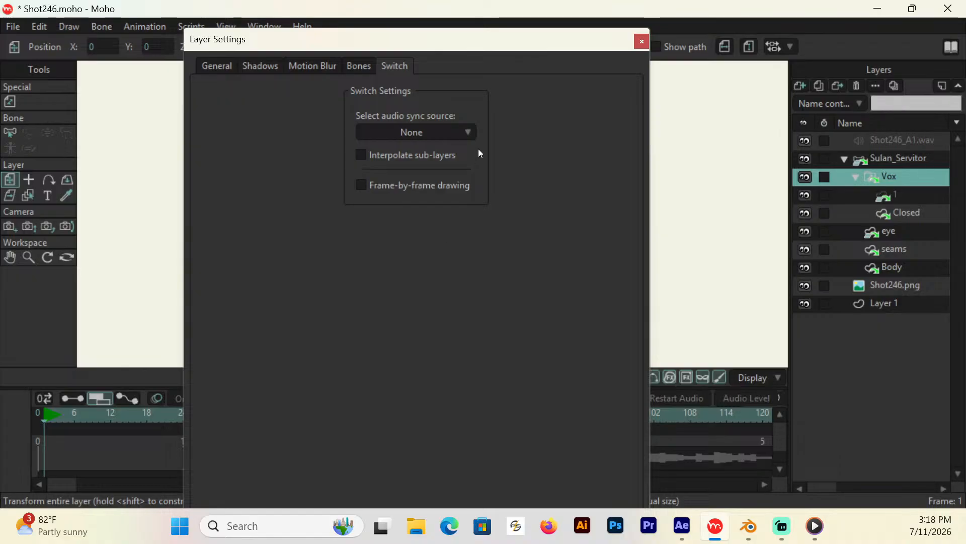
click(468, 132)
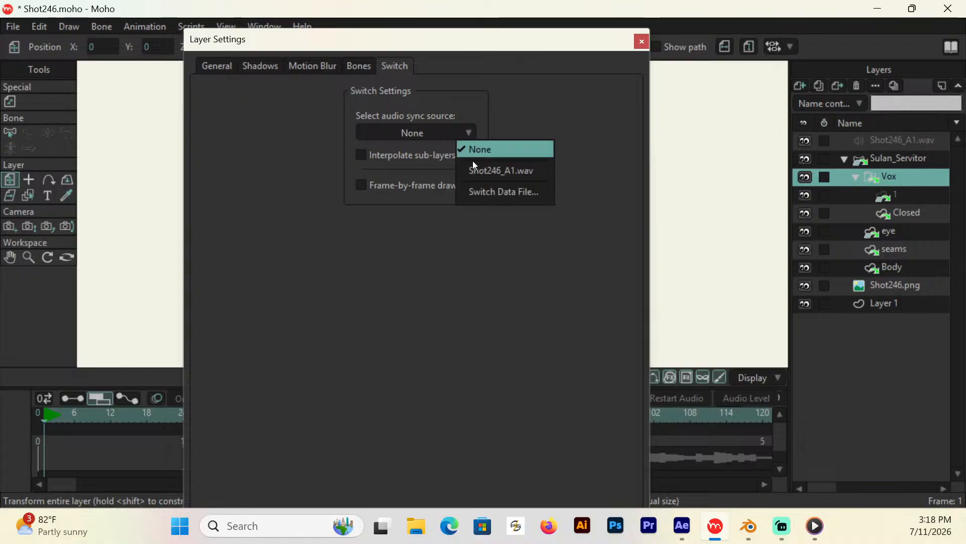
click(504, 170)
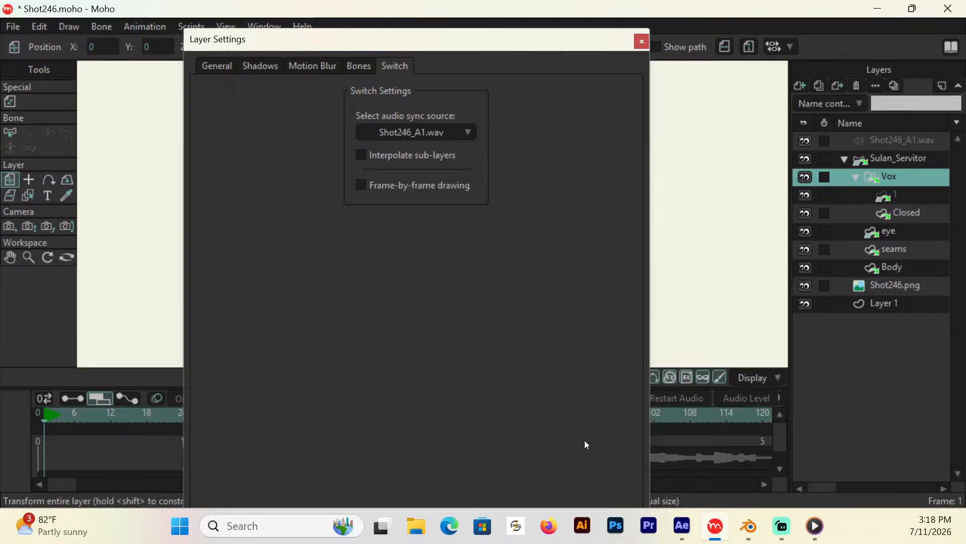
key(Return)
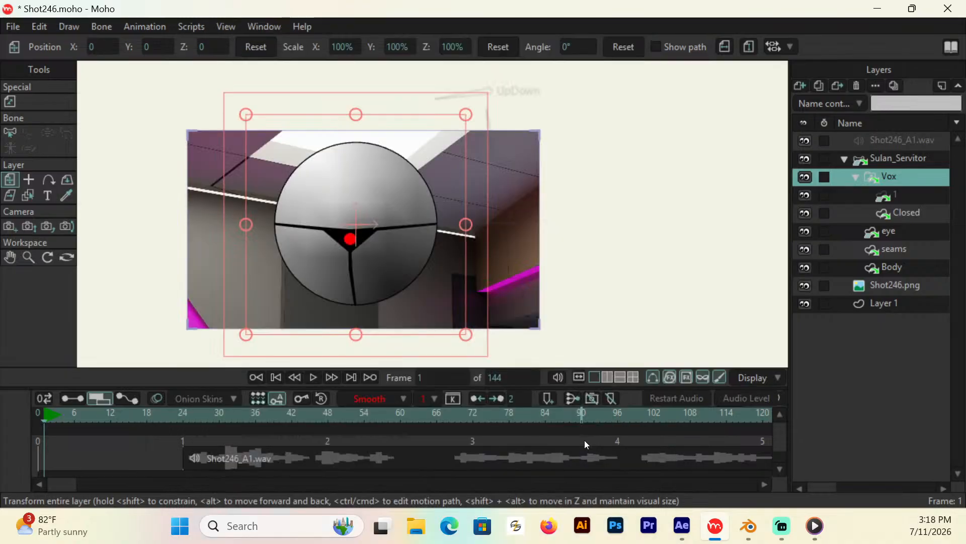
Step: Examine the Vox layer's switch keyframes against the waveform and play back the audio sync from frame 24
click(74, 399)
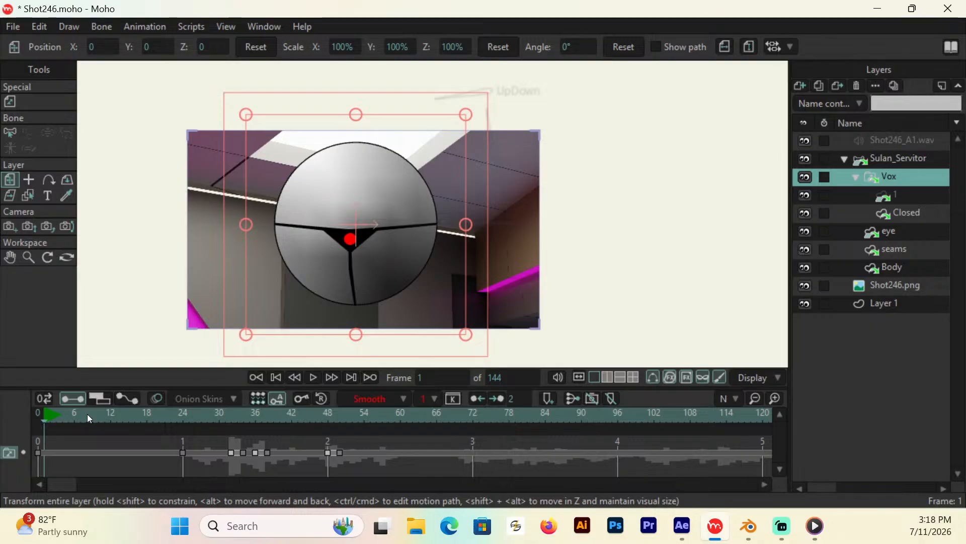
scroll(68, 486, down, 5)
scroll(68, 486, up, 2)
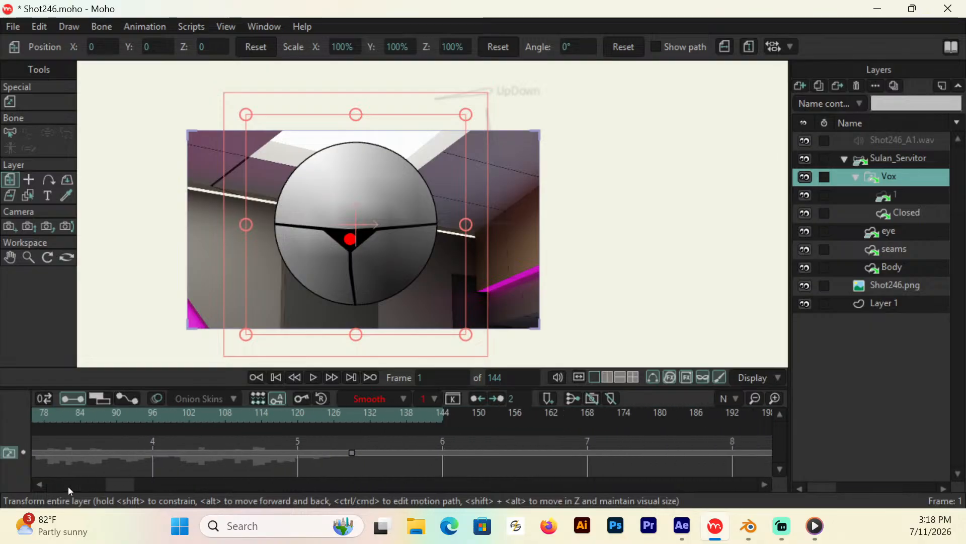
scroll(68, 487, up, 4)
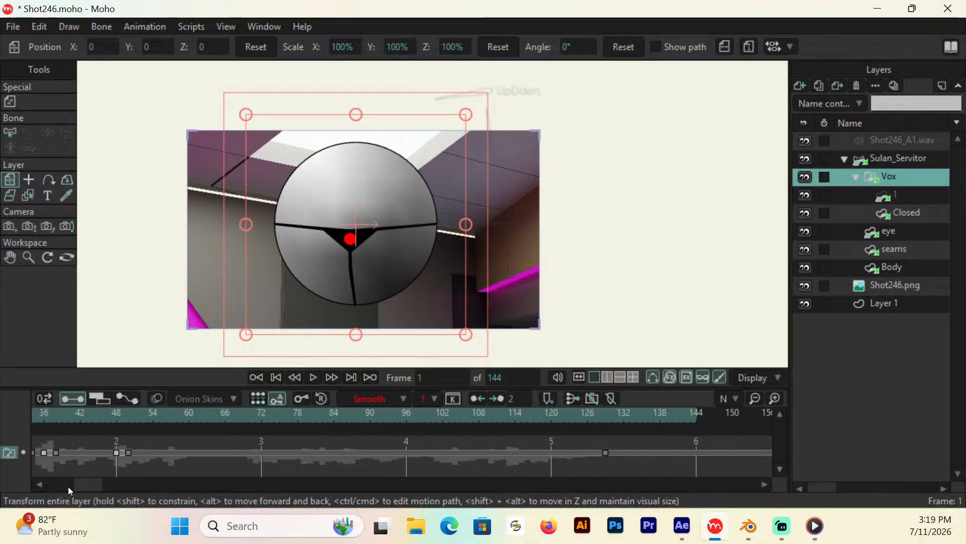
scroll(68, 486, up, 1)
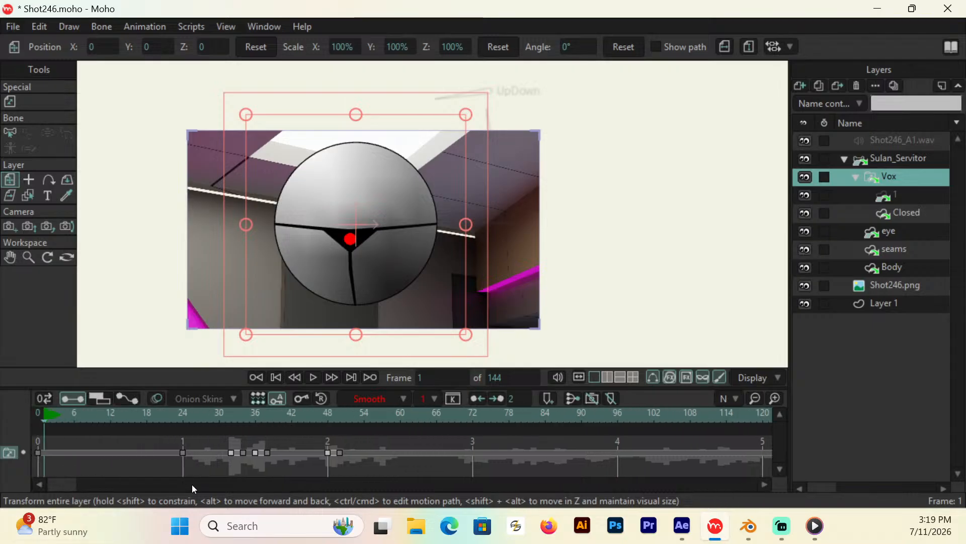
click(181, 412)
key(space)
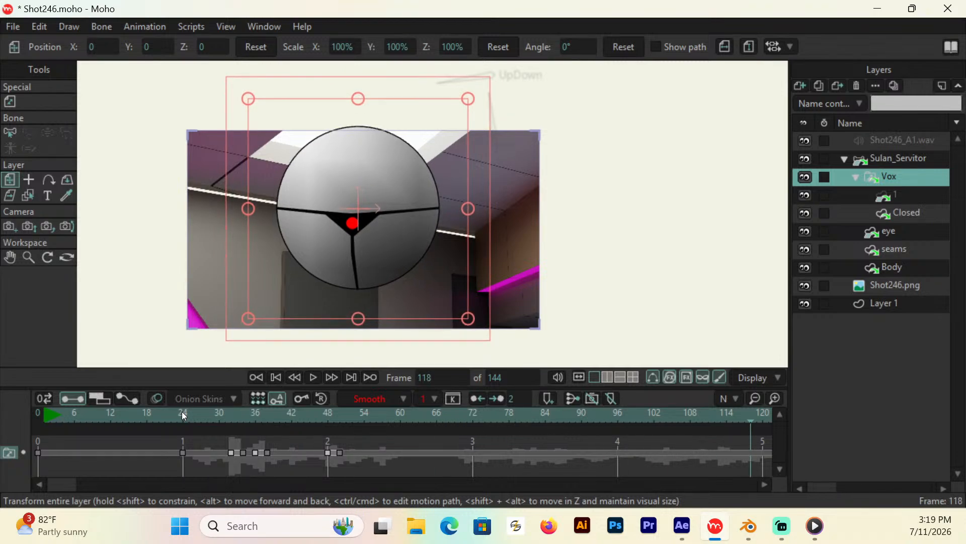
scroll(182, 416, up, 15)
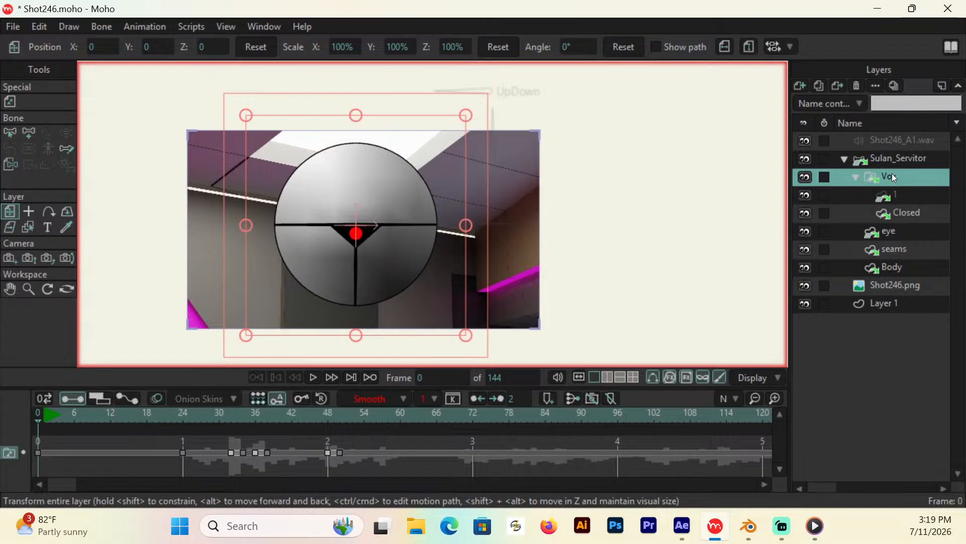
Step: Play back the Sulan_Servitor layer's hover and set its frame 48 position keyframe to cycle back to absolute frame 2
click(904, 160)
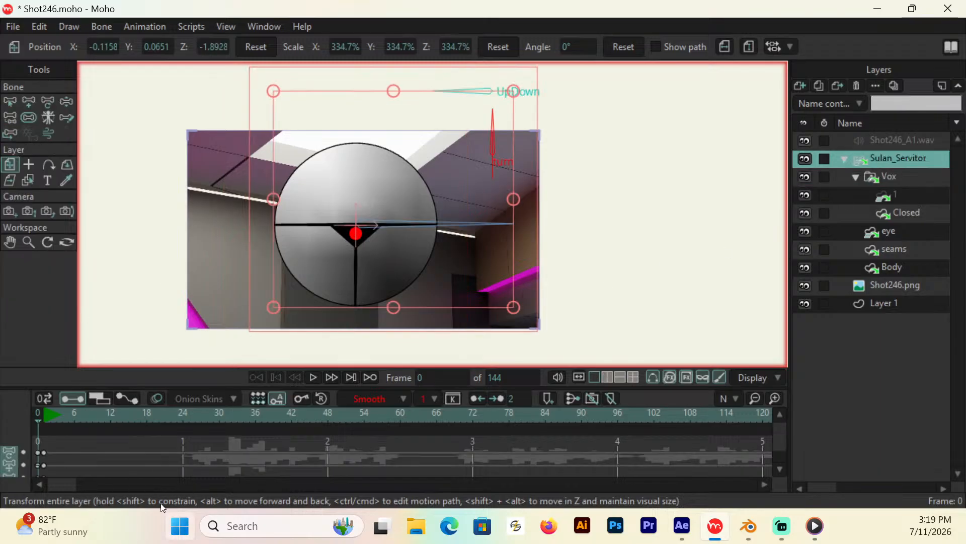
scroll(781, 433, up, 2)
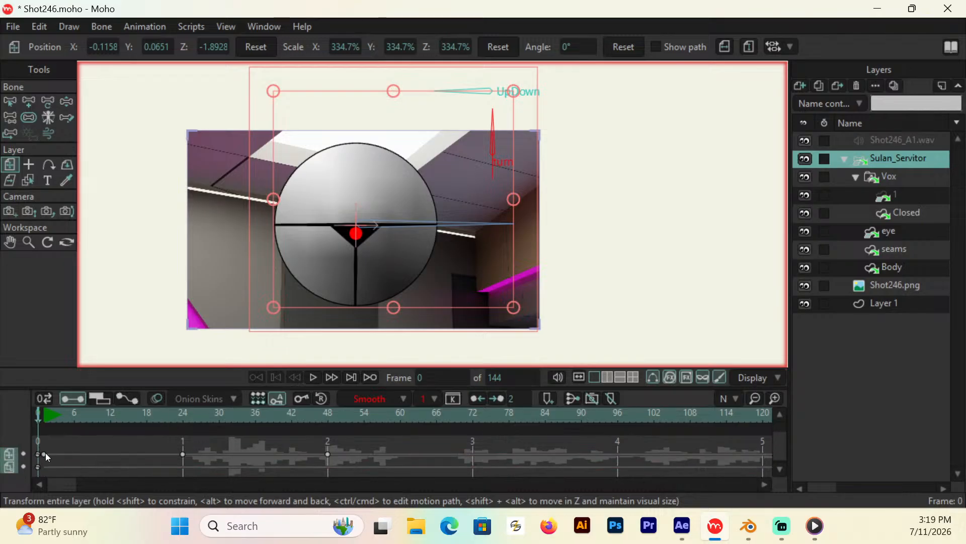
click(328, 454)
click(62, 416)
key(space)
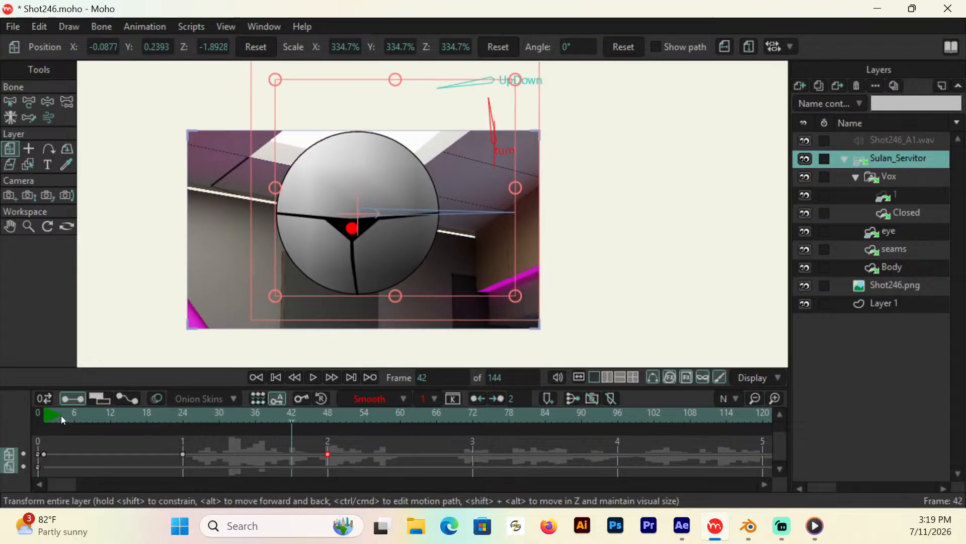
key(space)
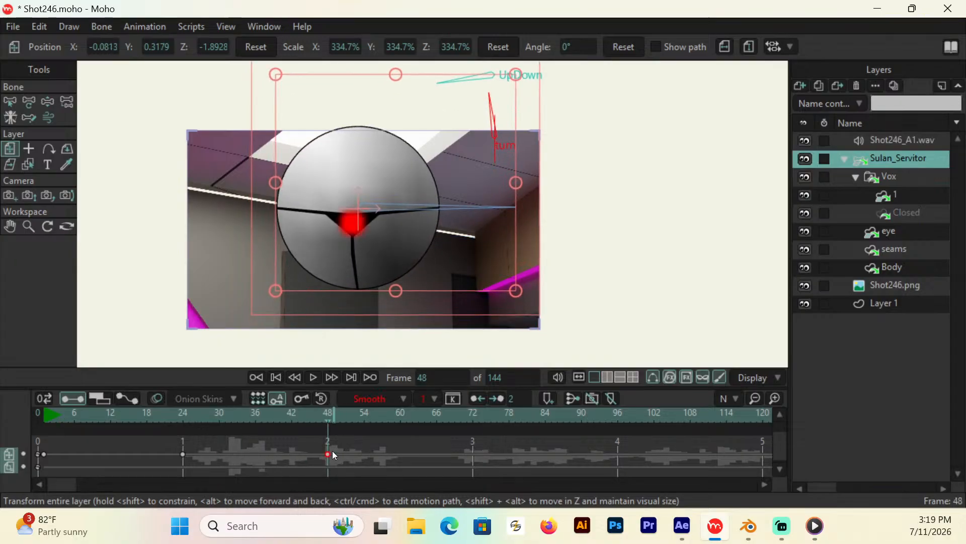
right_click(328, 453)
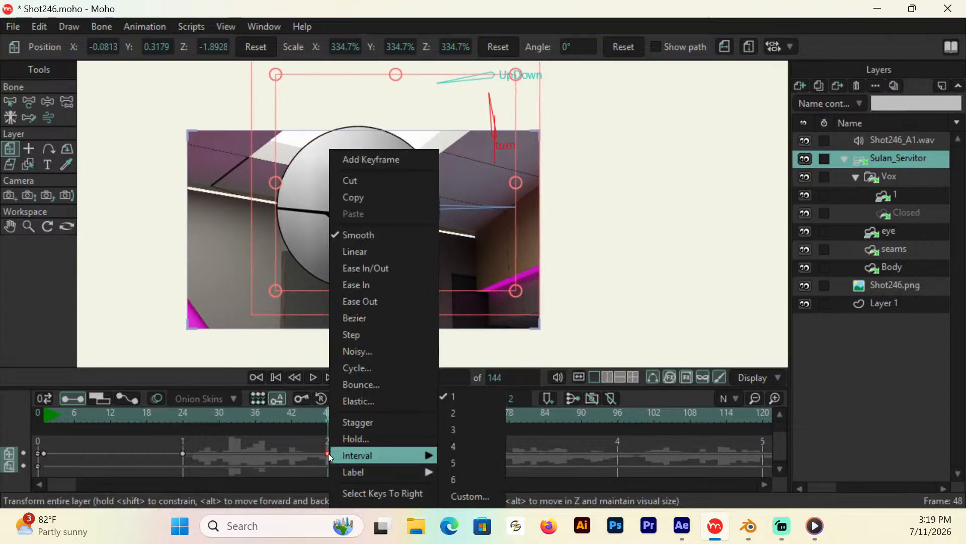
click(361, 368)
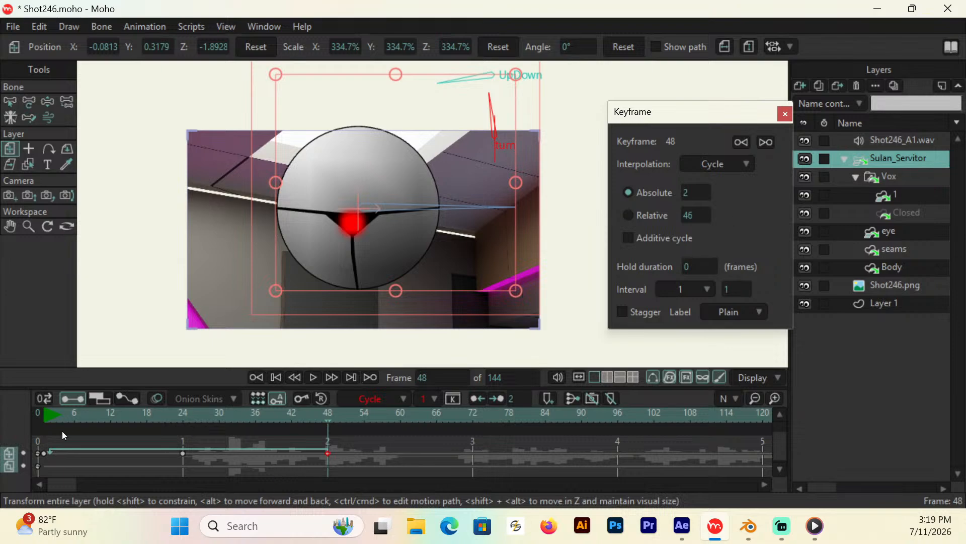
click(788, 117)
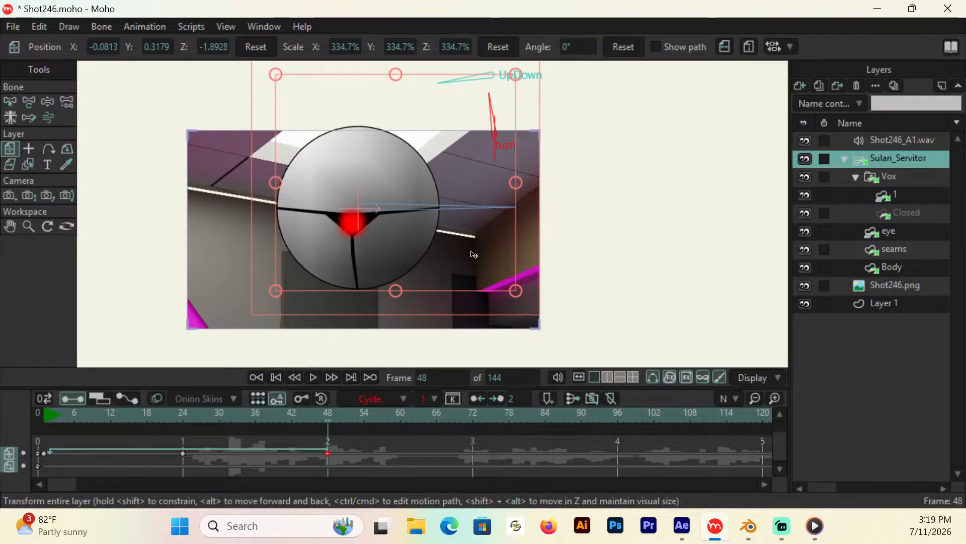
Step: Examine the servitor's timeline channels and play back the hover loop, stepping frame by frame across the join at frame 48
drag(780, 444, 780, 447)
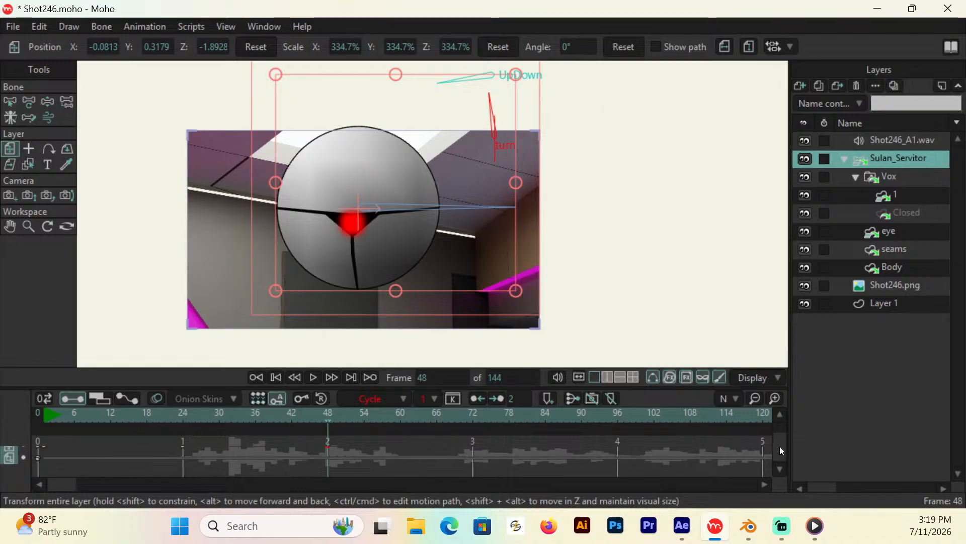
scroll(781, 447, up, 3)
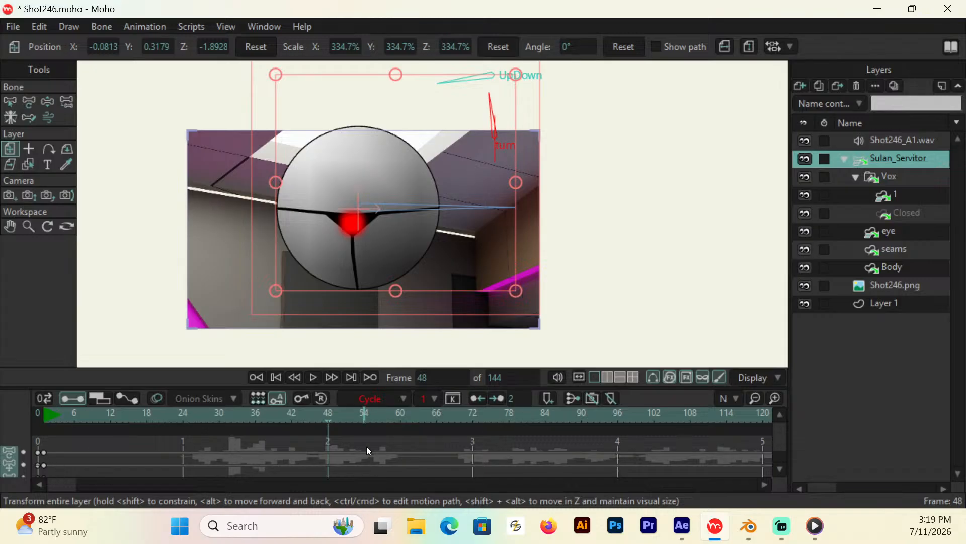
click(107, 415)
key(space)
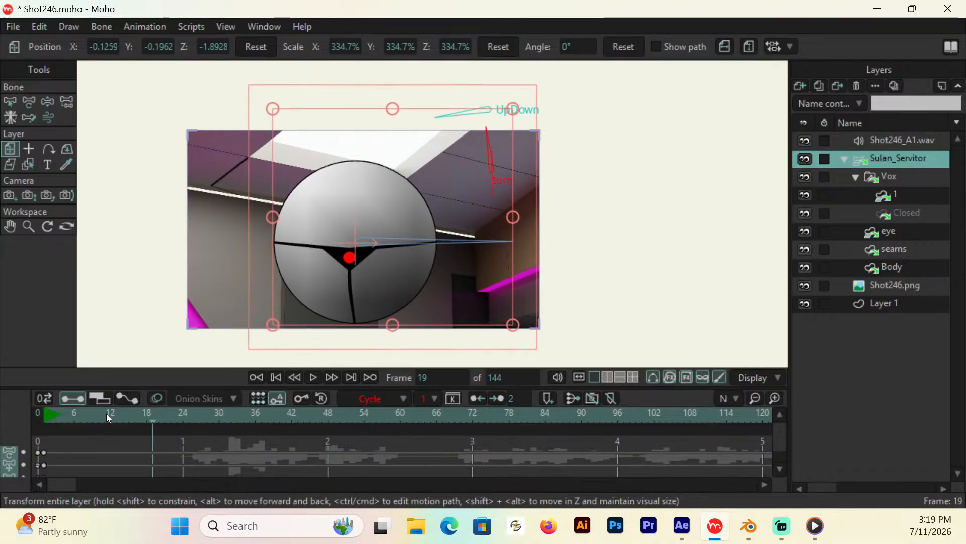
key(Left)
key(Left)
key(Left)
key(Left)
key(Left)
key(Left)
key(Left)
key(Left)
key(Left)
key(Left)
key(Left)
key(Left)
key(Left)
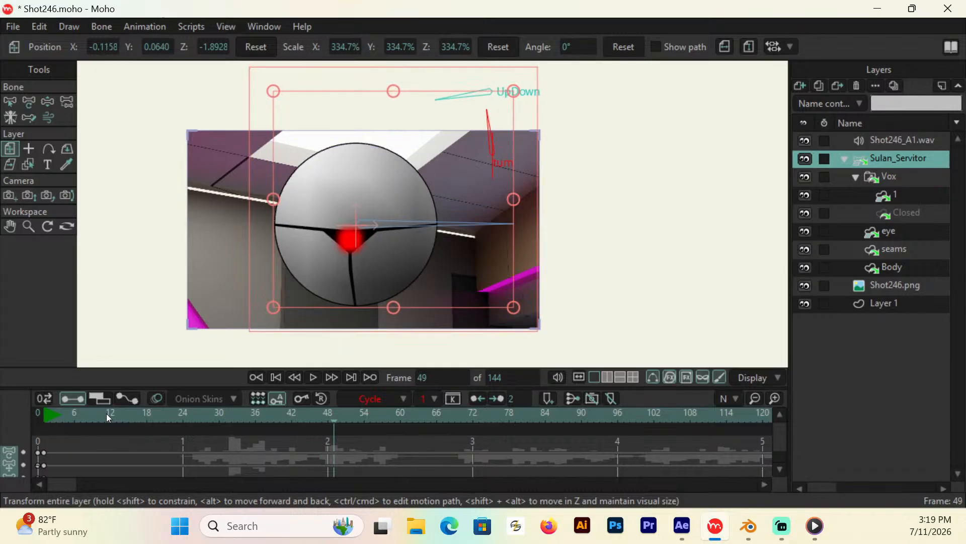
key(Right)
key(Right)
key(Right)
key(Right)
key(Right)
Step: Replace the servitor's frame 48 position keyframe with a copy of its frame 1 keyframe and play back the hover
scroll(781, 426, down, 2)
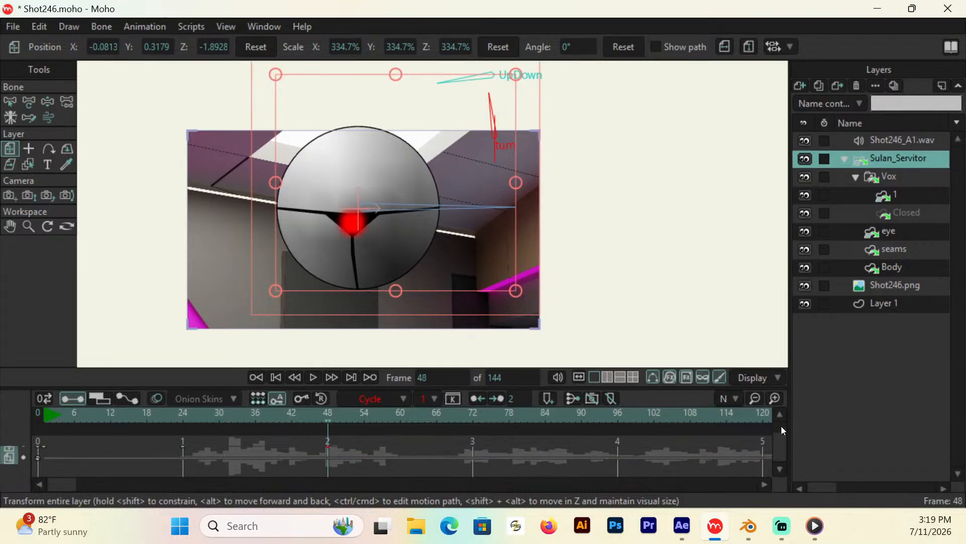
scroll(781, 426, up, 2)
scroll(781, 425, down, 2)
scroll(781, 426, up, 2)
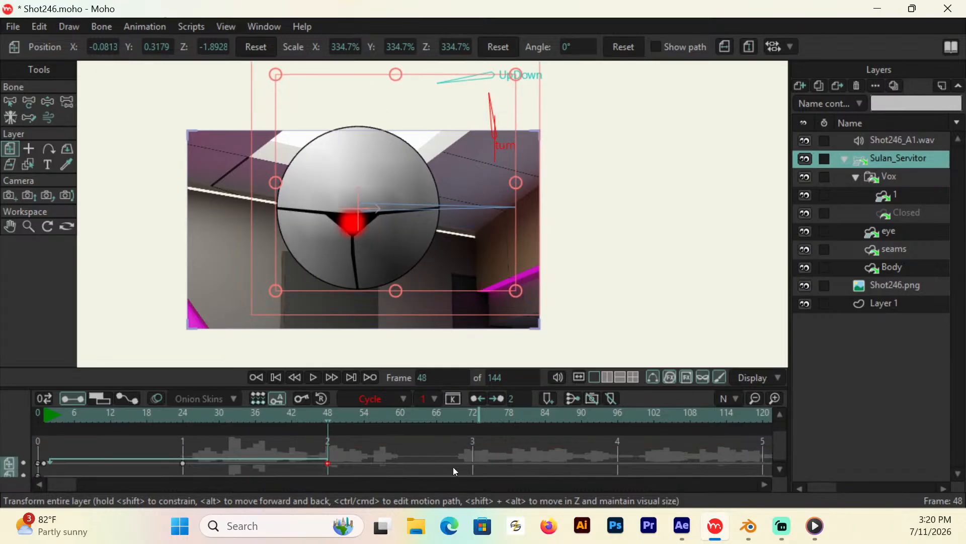
click(44, 462)
click(328, 462)
key(Delete)
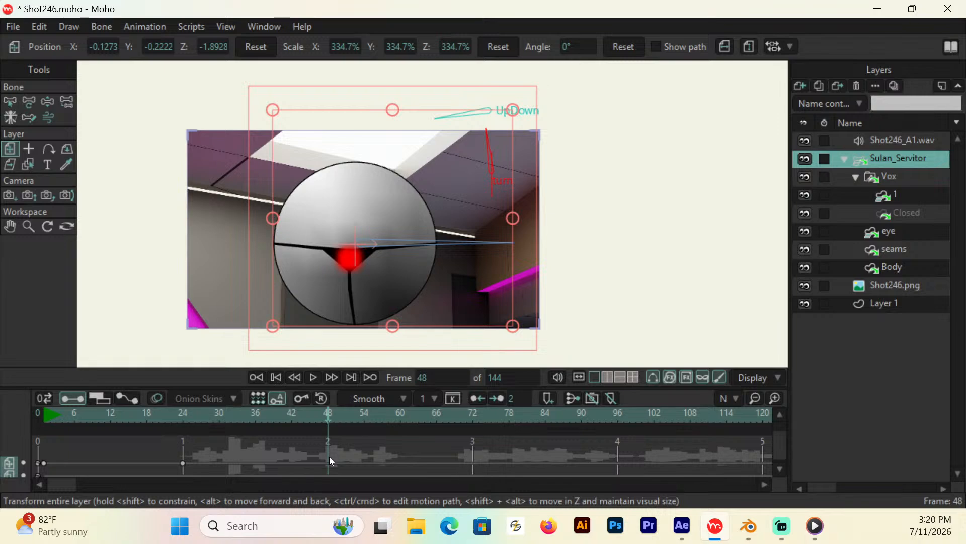
key(ctrl+z)
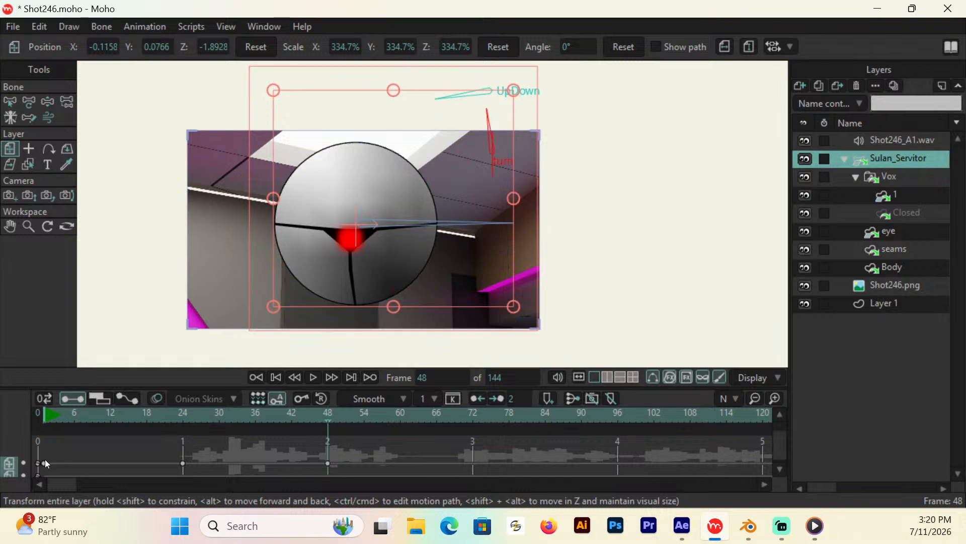
click(59, 413)
key(space)
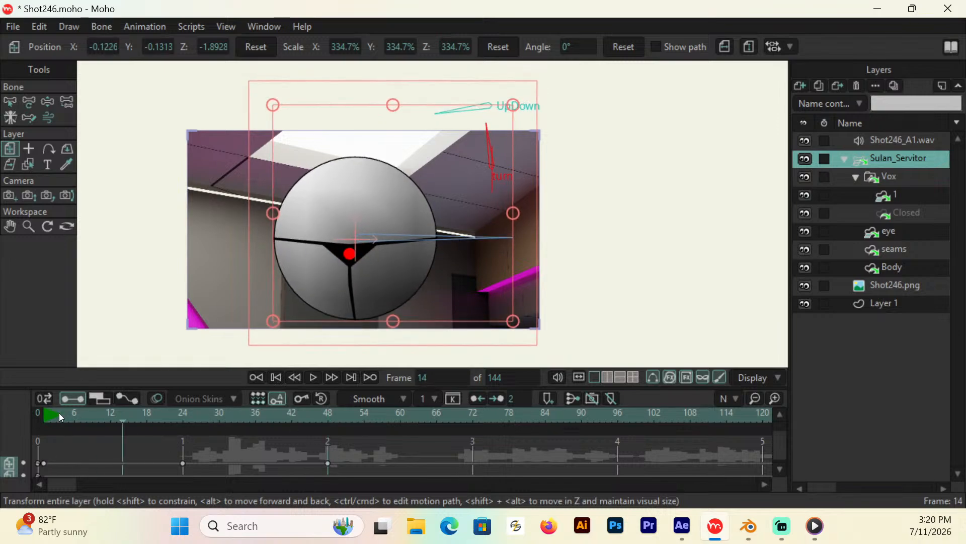
scroll(59, 413, down, 10)
scroll(59, 413, up, 20)
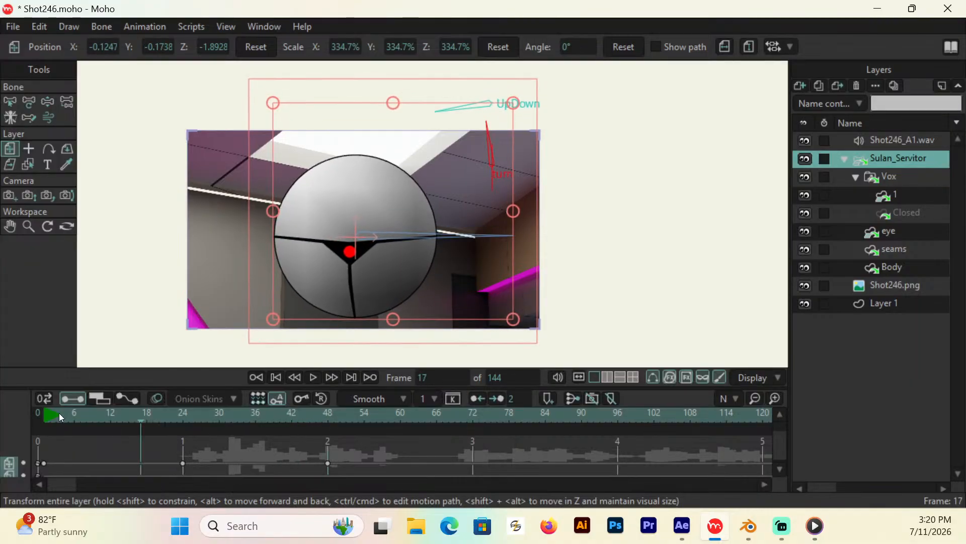
scroll(58, 412, down, 20)
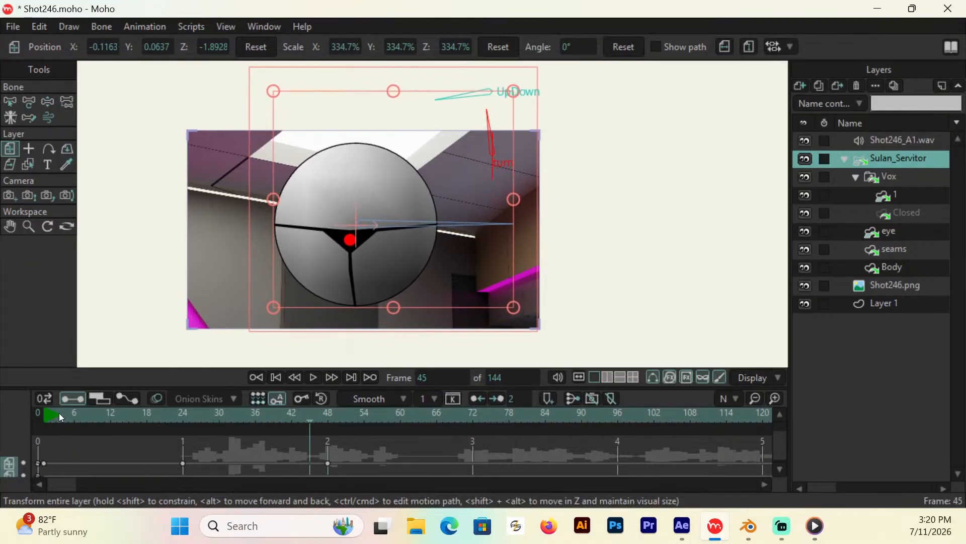
Step: Set the servitor's copied frame 48 position keyframe to cycle back to absolute frame 2 and check the loop
right_click(329, 461)
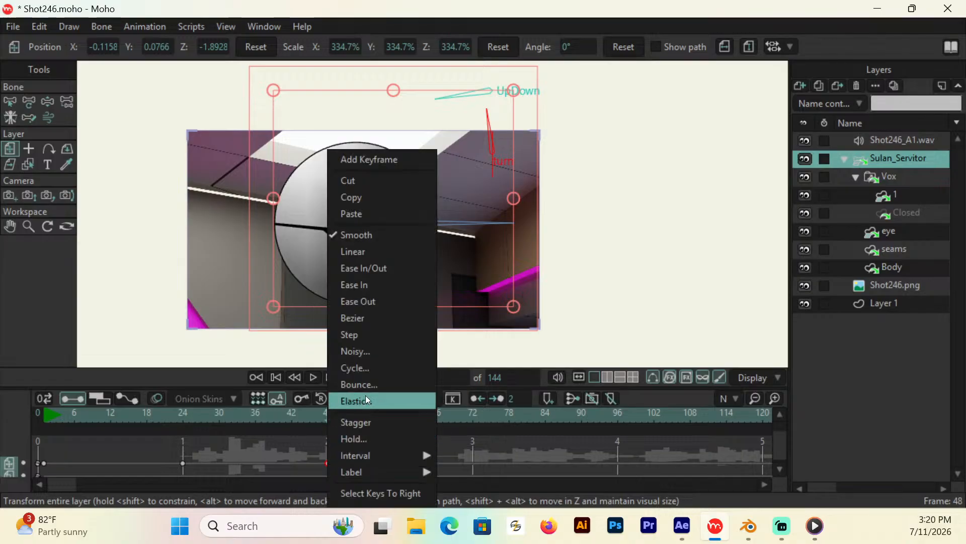
click(370, 367)
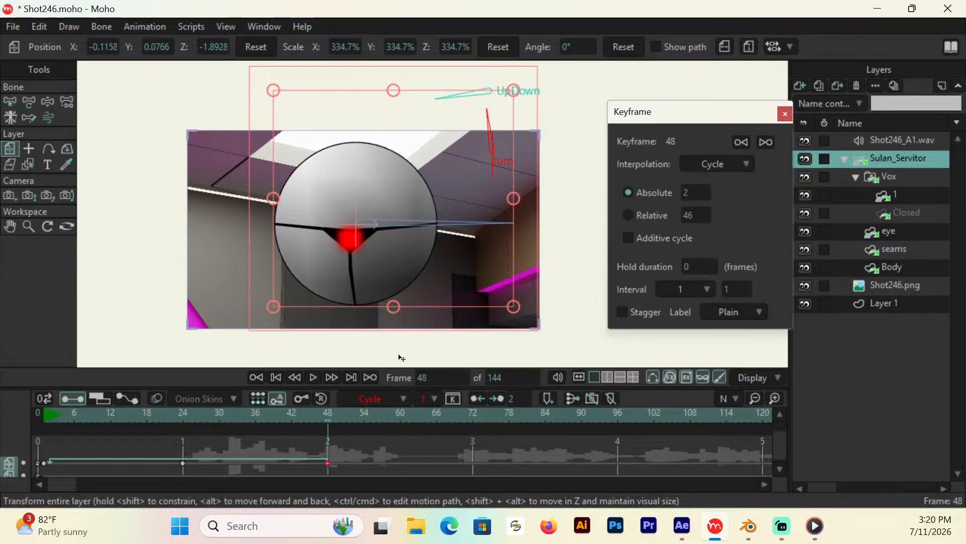
click(785, 113)
scroll(168, 410, down, 20)
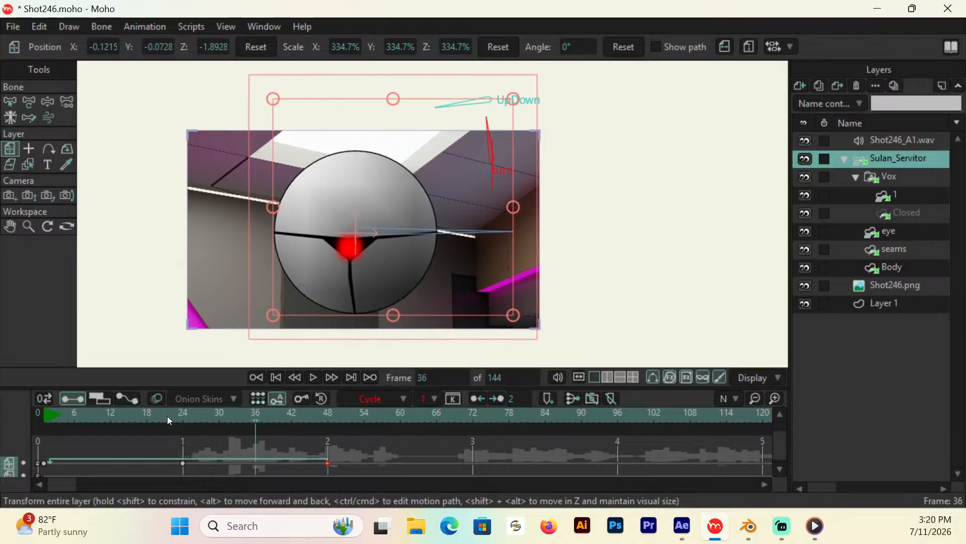
scroll(168, 417, down, 20)
scroll(168, 417, up, 20)
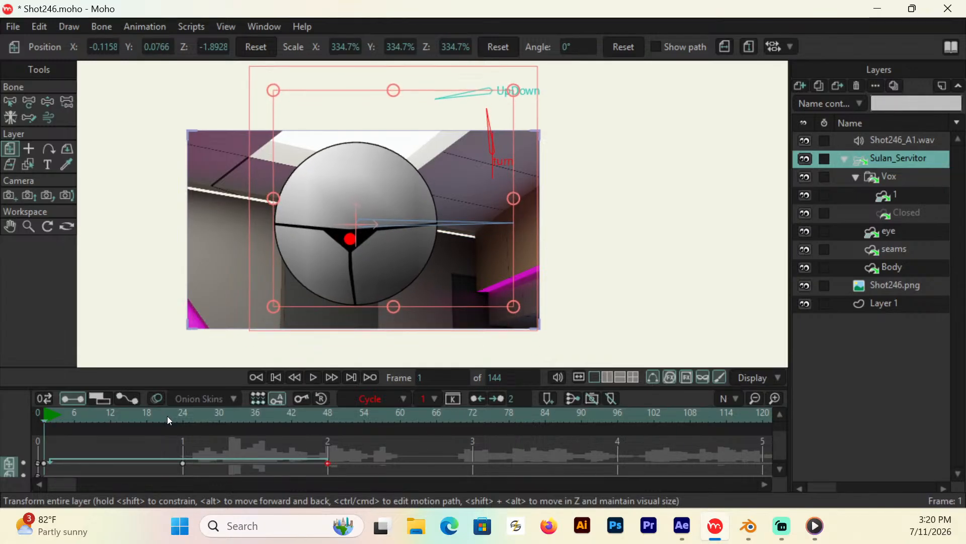
scroll(780, 441, up, 3)
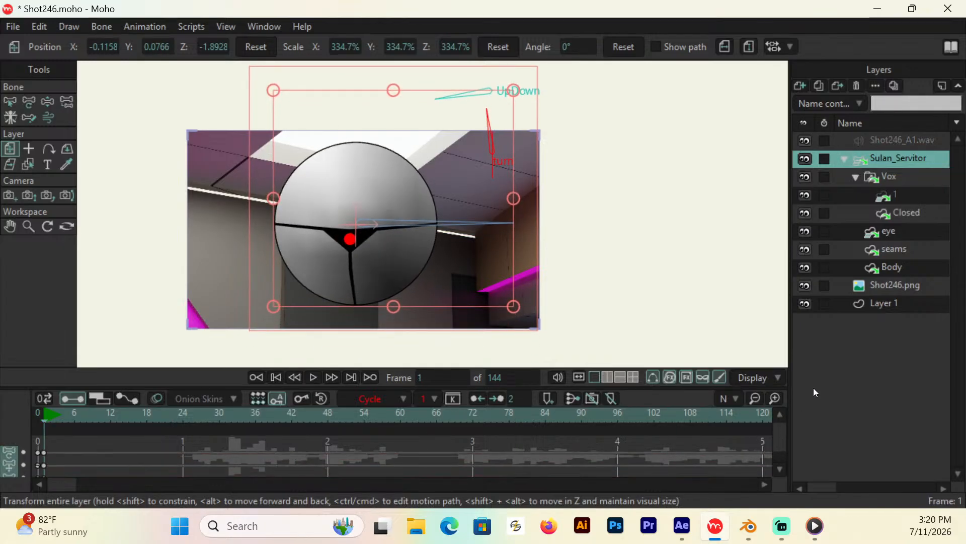
Step: Switch the Vox layer to 1 at frame 26 and to Closed at frame 30
click(894, 176)
click(199, 418)
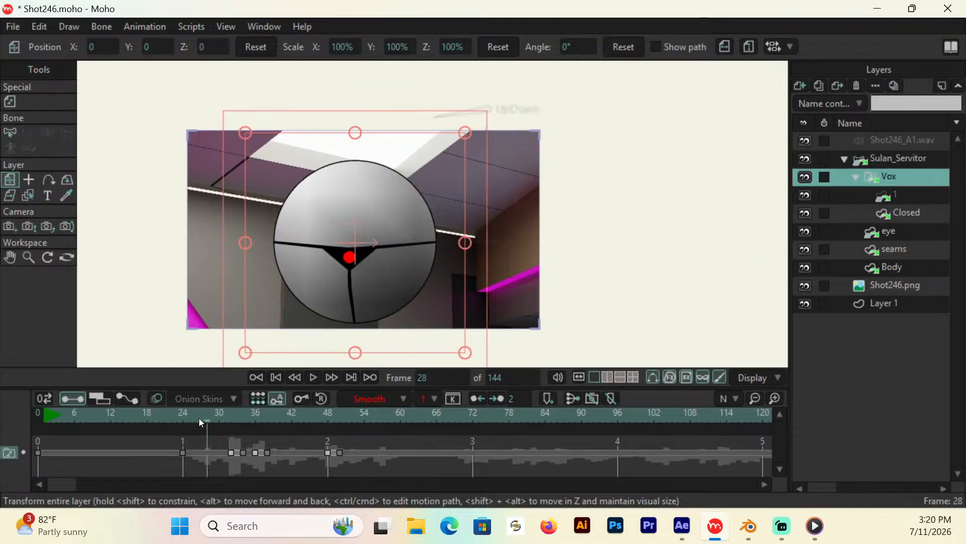
click(195, 414)
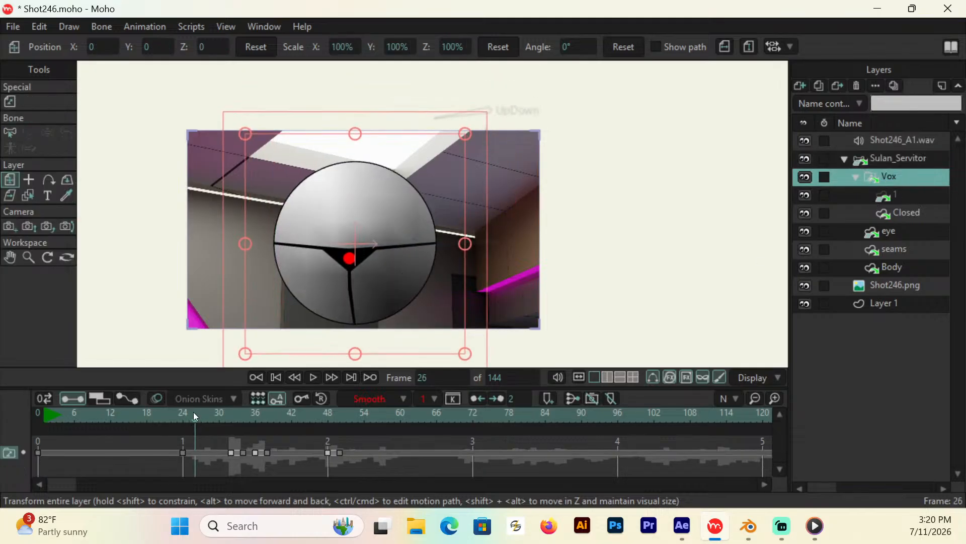
right_click(894, 177)
click(813, 235)
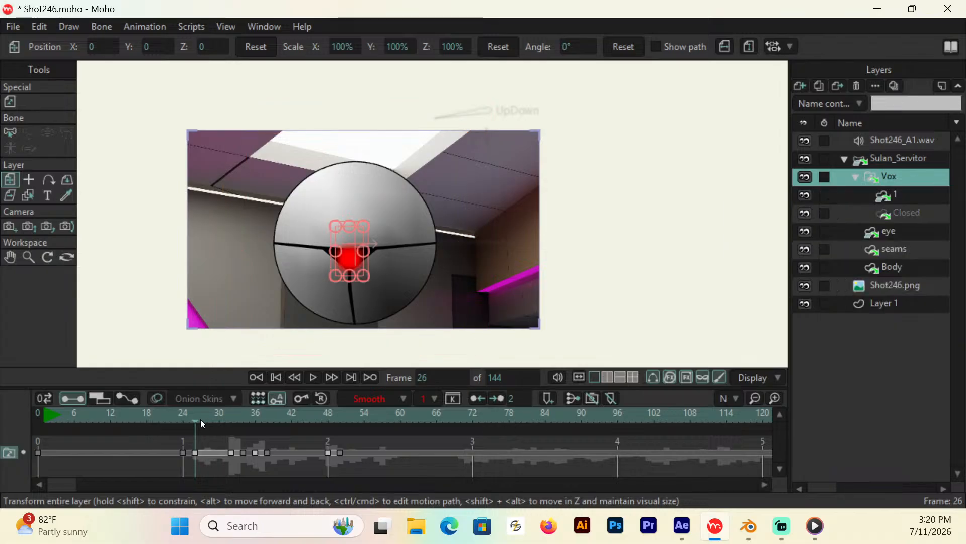
drag(200, 418, 224, 404)
right_click(900, 179)
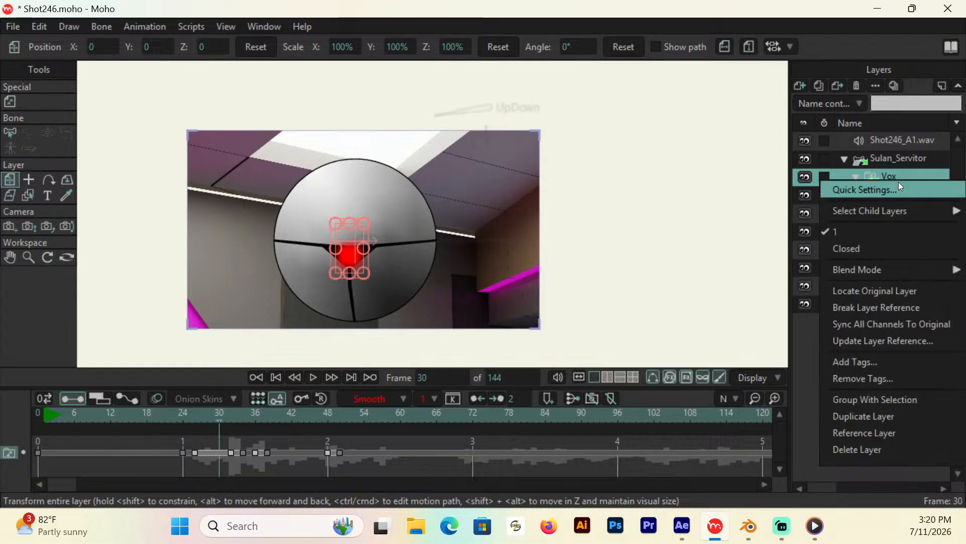
click(847, 246)
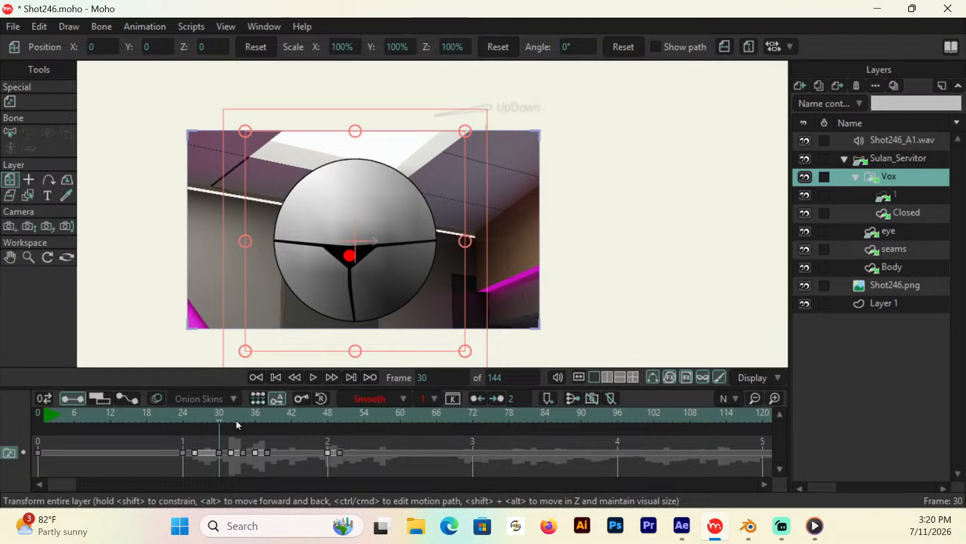
Step: Step through the existing Vox switch keys and switch the Vox layer to 1 at frame 39
key(Right)
key(Right)
key(Right)
key(Right)
key(Right)
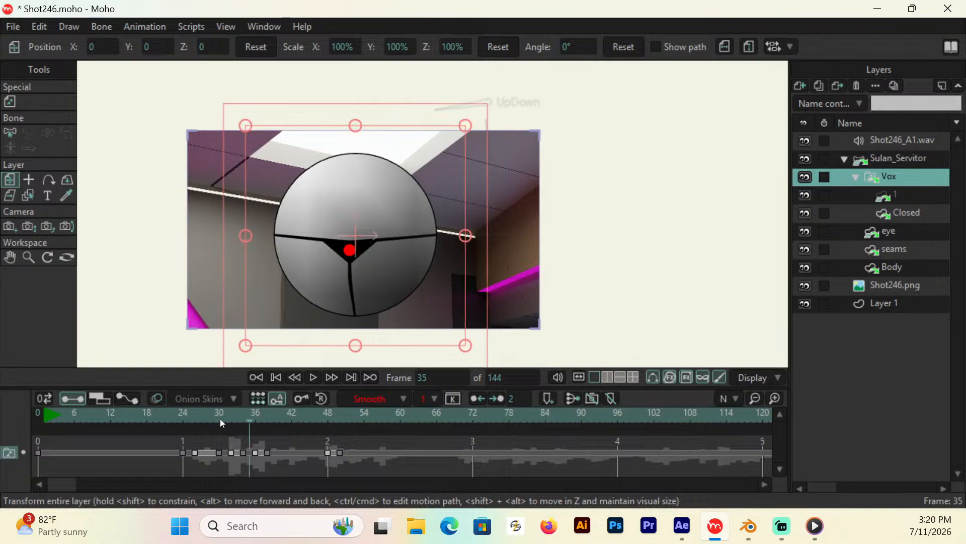
key(Right)
key(Right)
key(Right)
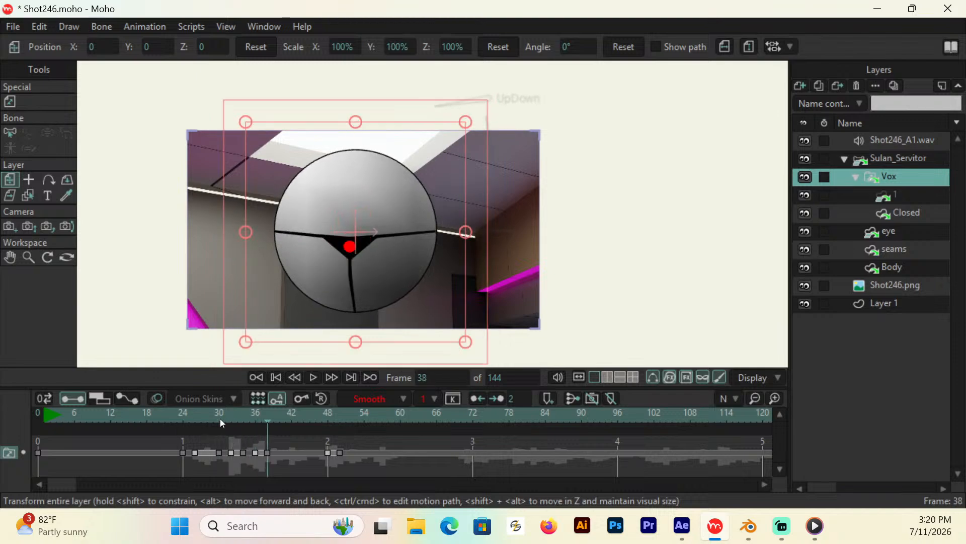
key(Right)
right_click(896, 177)
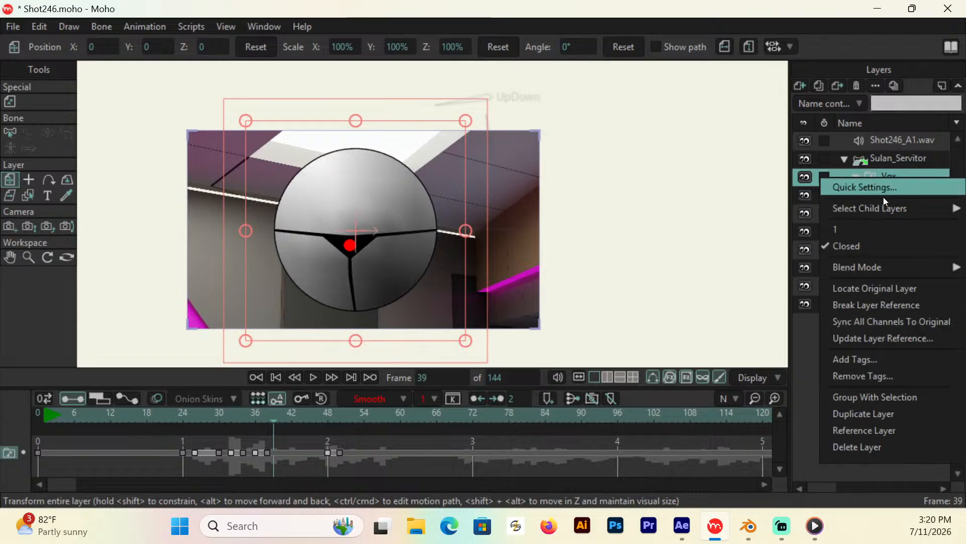
click(862, 230)
Step: Switch the Vox layer to Closed at frame 41 and back to 1 at frame 42
key(Right)
key(Right)
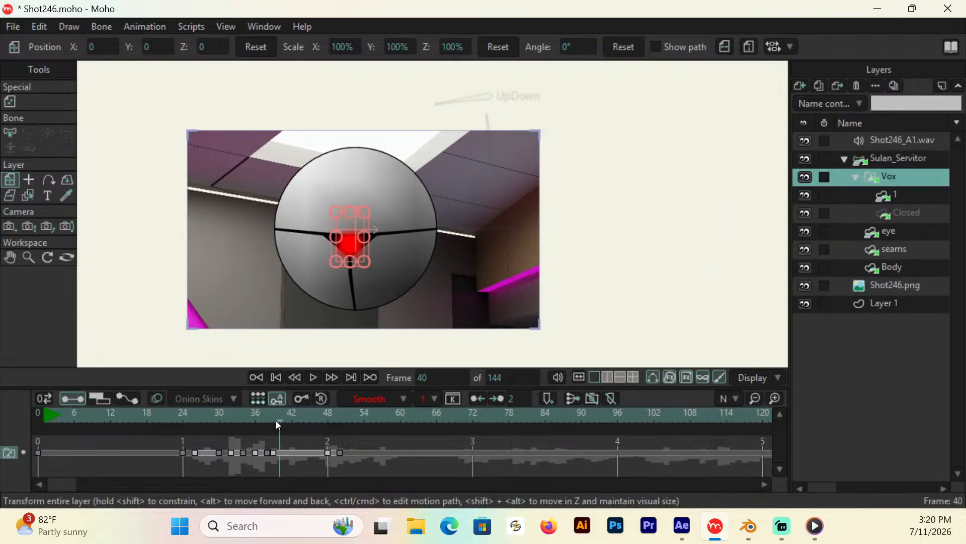
right_click(901, 176)
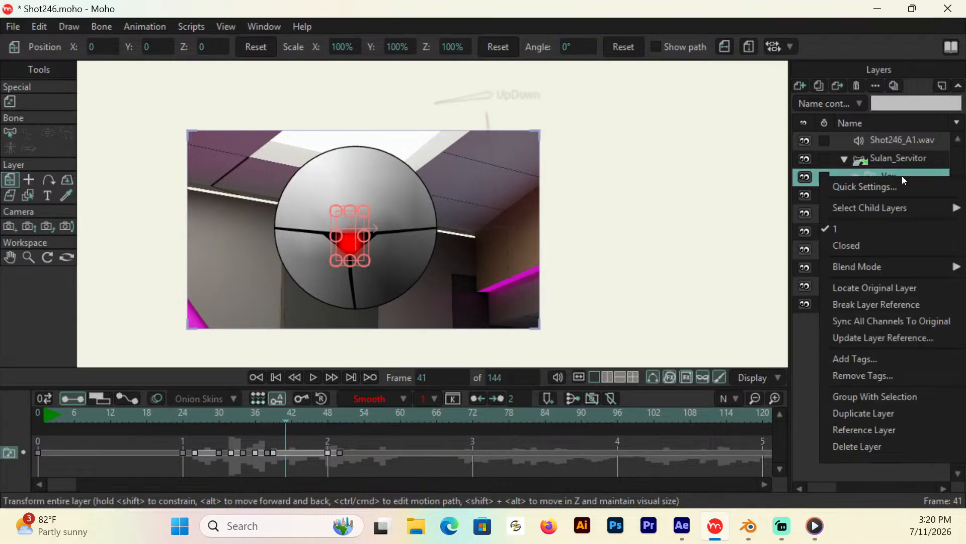
click(871, 242)
key(Right)
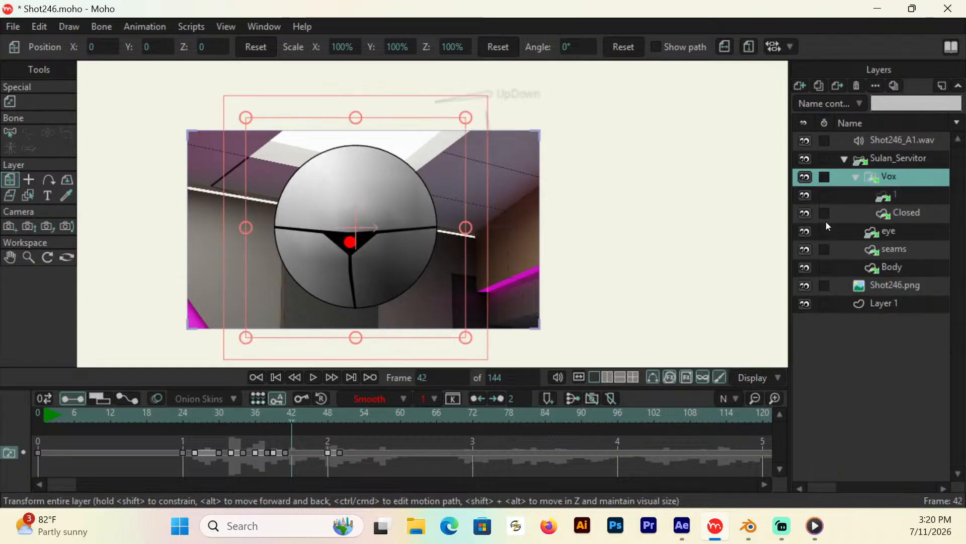
right_click(892, 177)
click(857, 227)
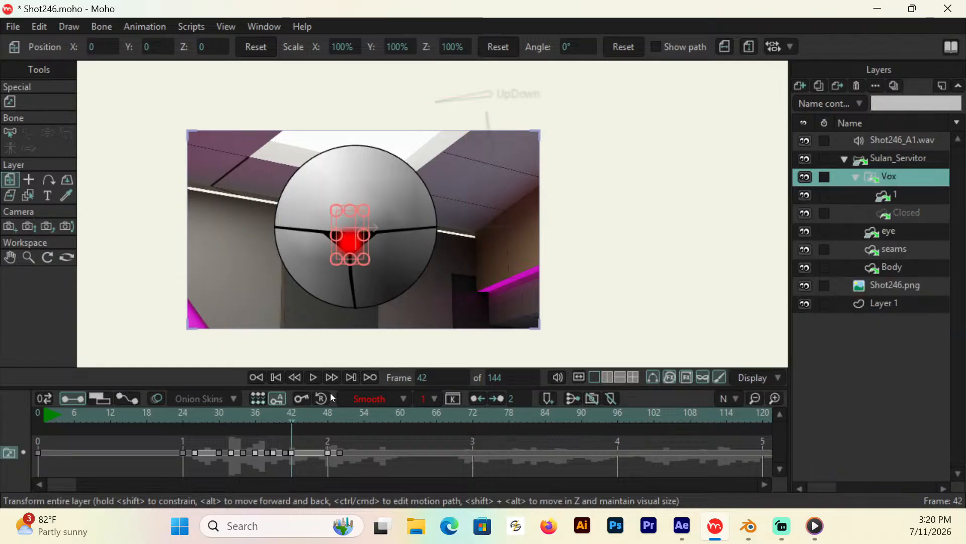
Step: Switch the Vox layer to Closed at frame 44
key(Right)
key(Right)
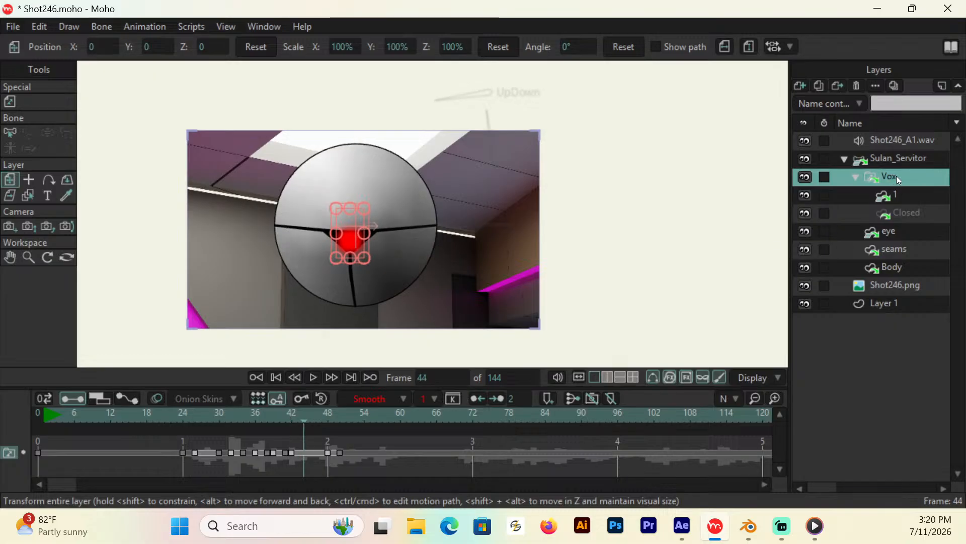
right_click(894, 177)
click(864, 246)
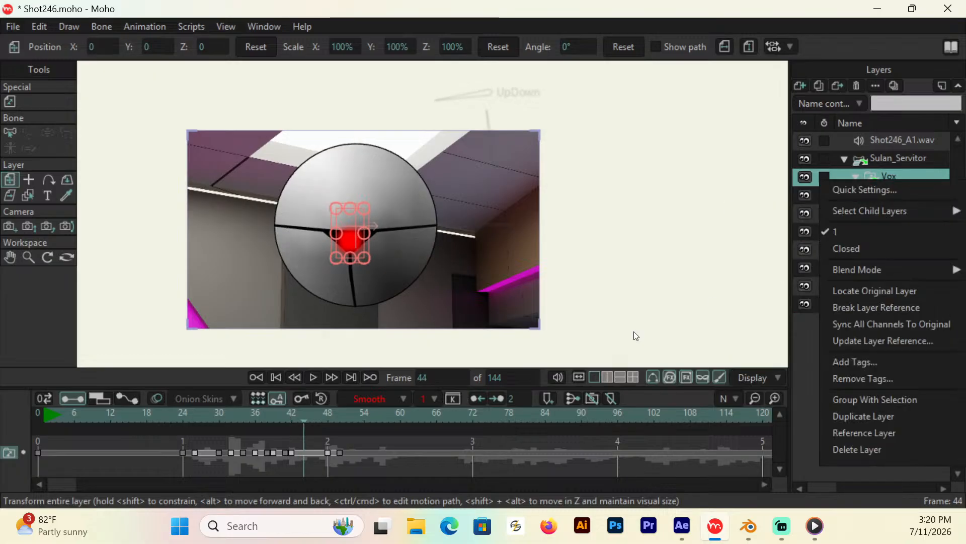
Step: Step past the existing Vox switch keys and switch the Vox layer to 1 at frame 52
key(Right)
key(Right)
key(Right)
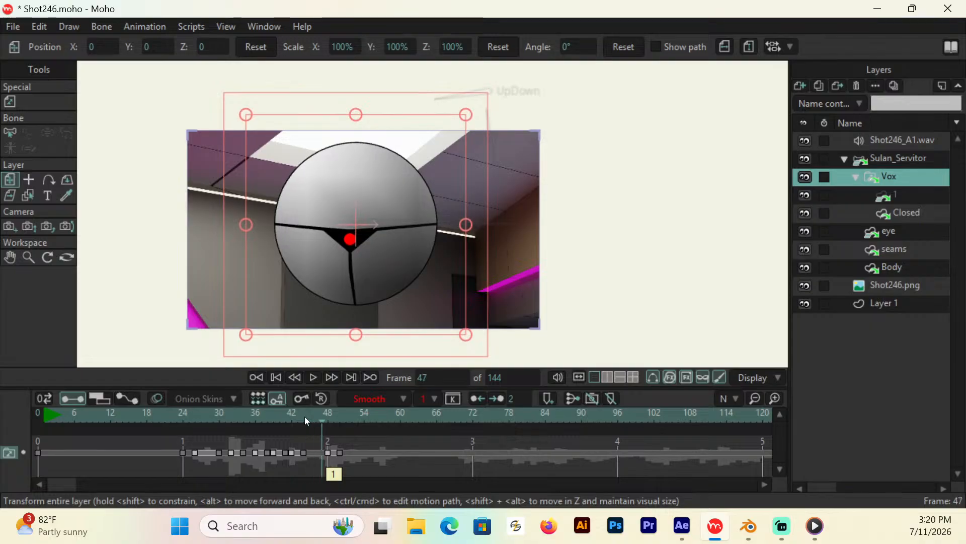
key(Right)
key(Right)
key(Right)
key(Right)
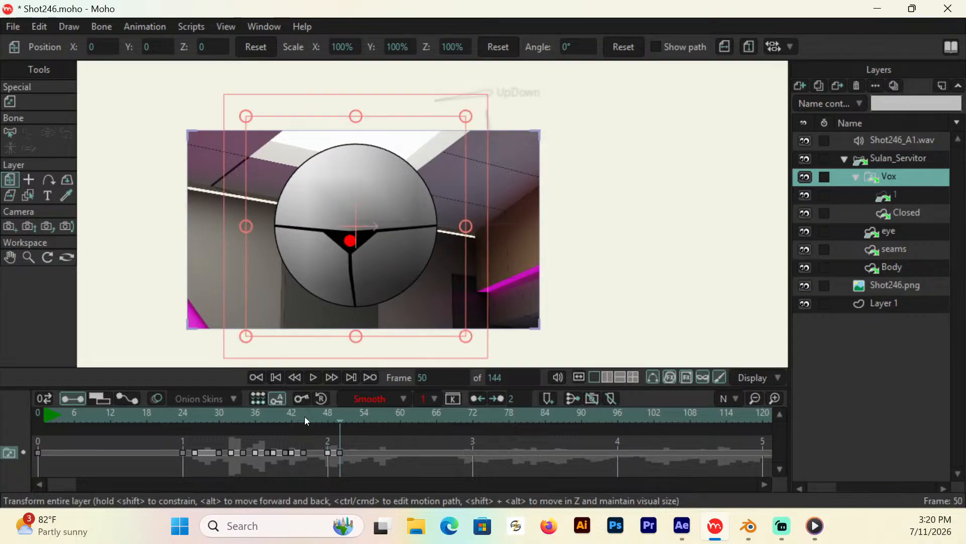
key(Right)
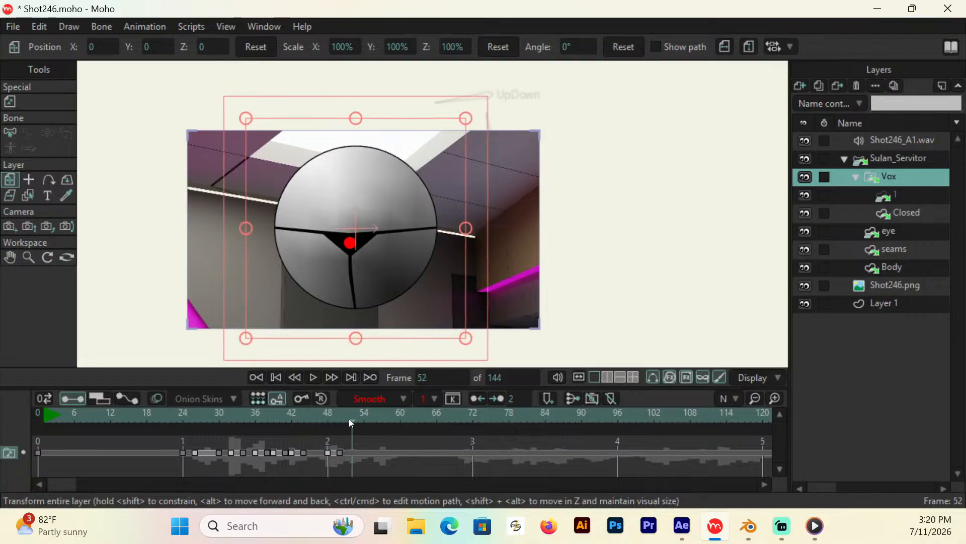
right_click(895, 179)
click(874, 226)
Step: Switch the Vox layer to Closed at frame 54 and back to 1 at frame 56
key(Right)
key(Right)
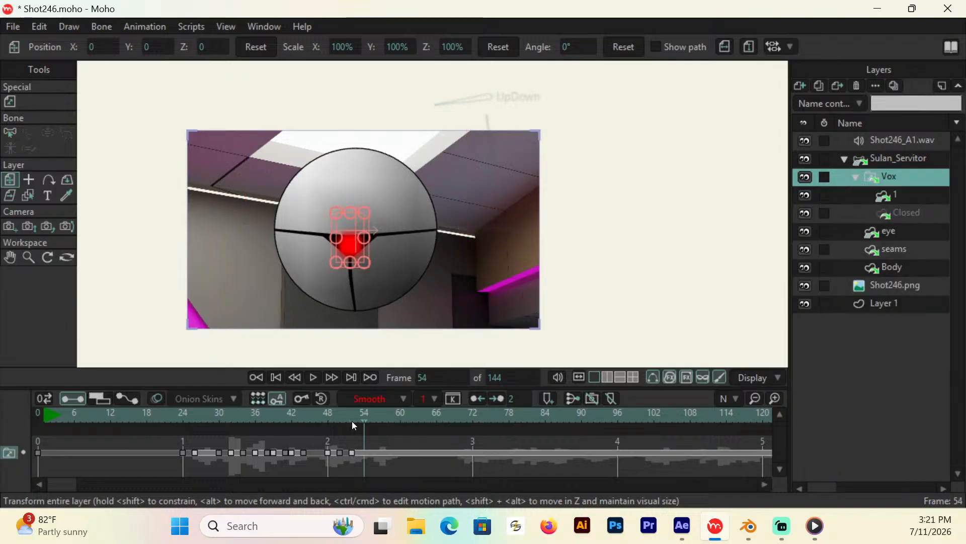
right_click(897, 179)
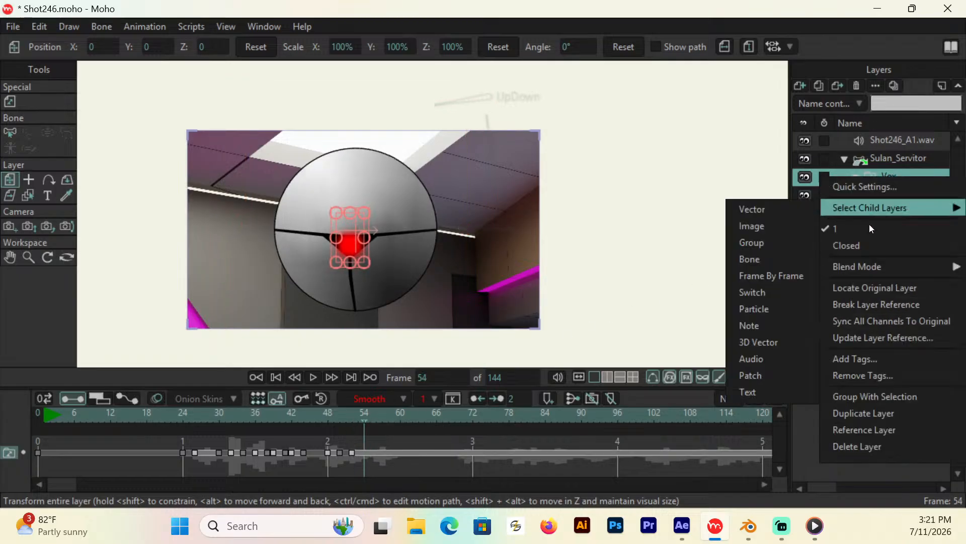
click(851, 246)
key(Right)
key(Right)
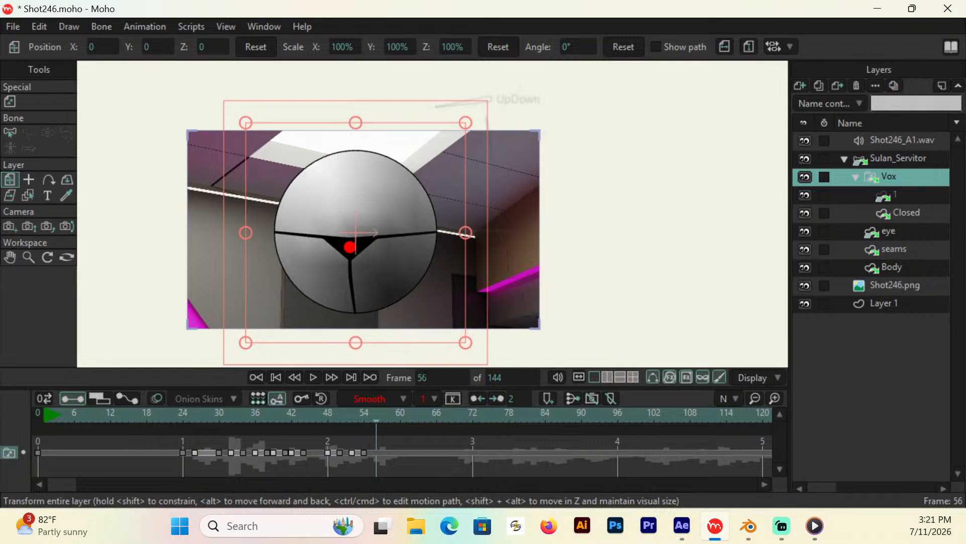
right_click(895, 180)
click(791, 246)
Step: Switch the Vox layer to Closed at frame 60 and back to 1 at frame 70
click(402, 417)
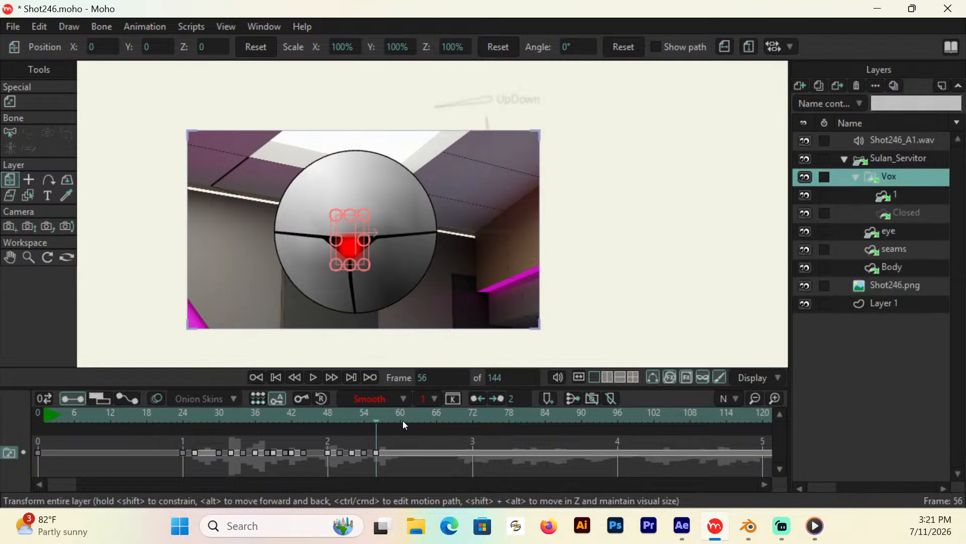
right_click(905, 184)
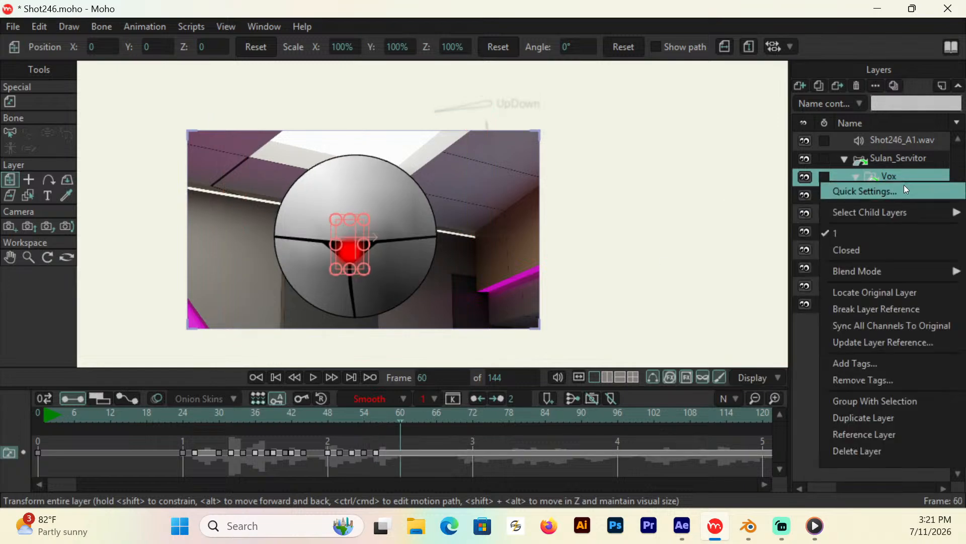
click(877, 247)
click(460, 412)
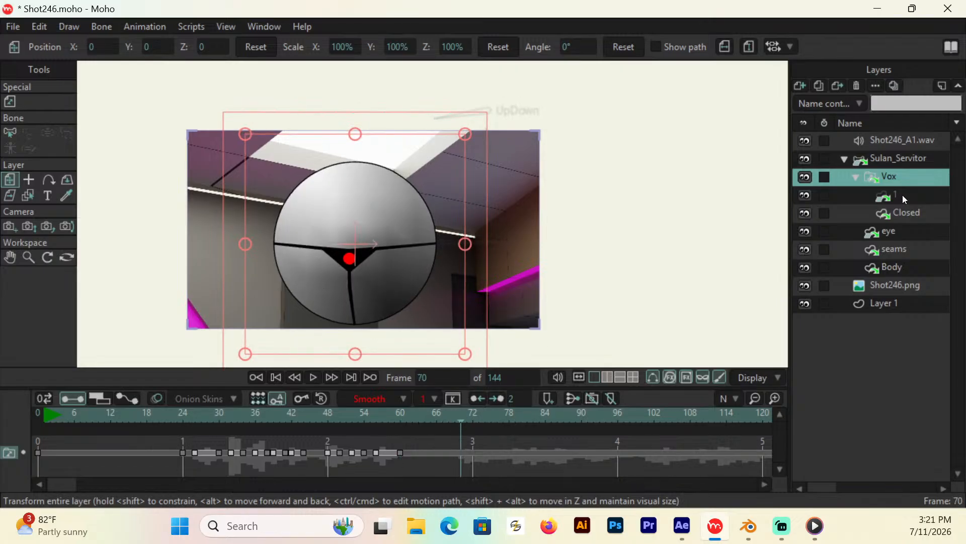
right_click(898, 175)
click(856, 230)
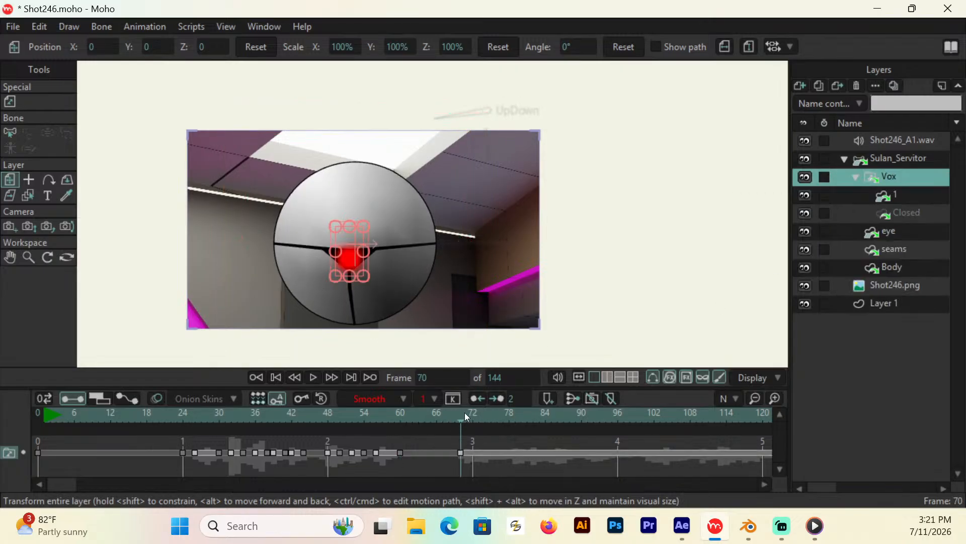
Step: Switch the Vox layer to Closed at frame 77 and back to 1 at frame 79
right_click(899, 178)
click(864, 246)
key(Right)
key(Right)
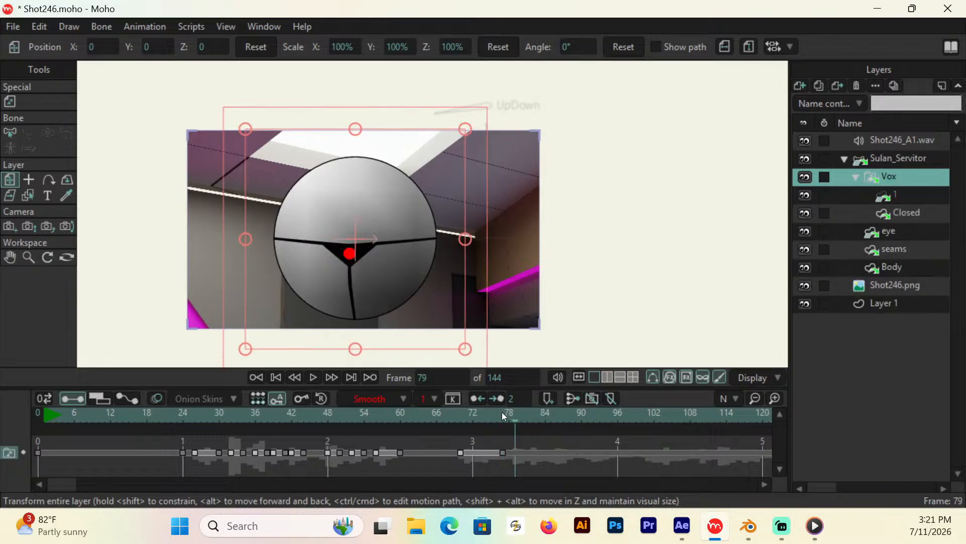
right_click(892, 177)
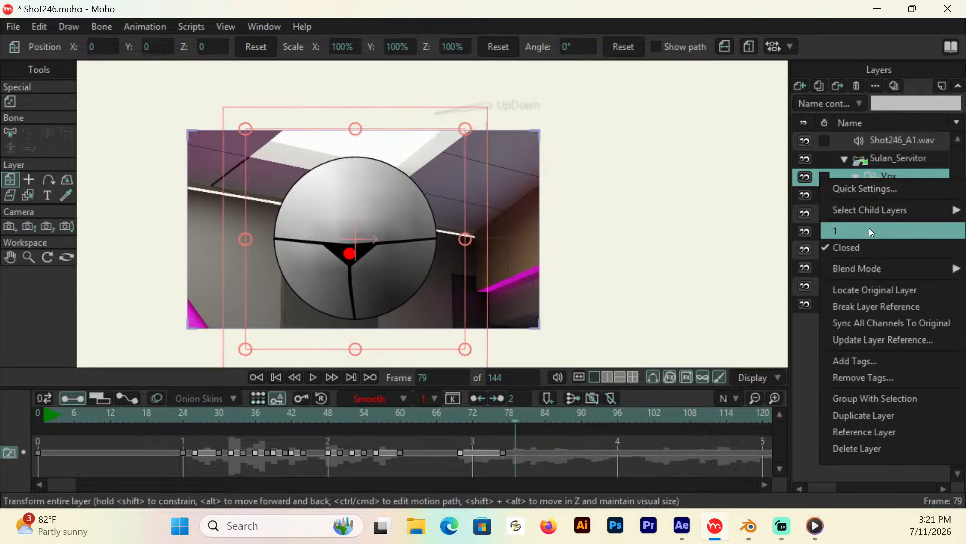
click(869, 228)
Step: Switch the Vox layer to Closed at frame 81 and back to 1 at frame 82
key(Right)
key(Right)
right_click(893, 177)
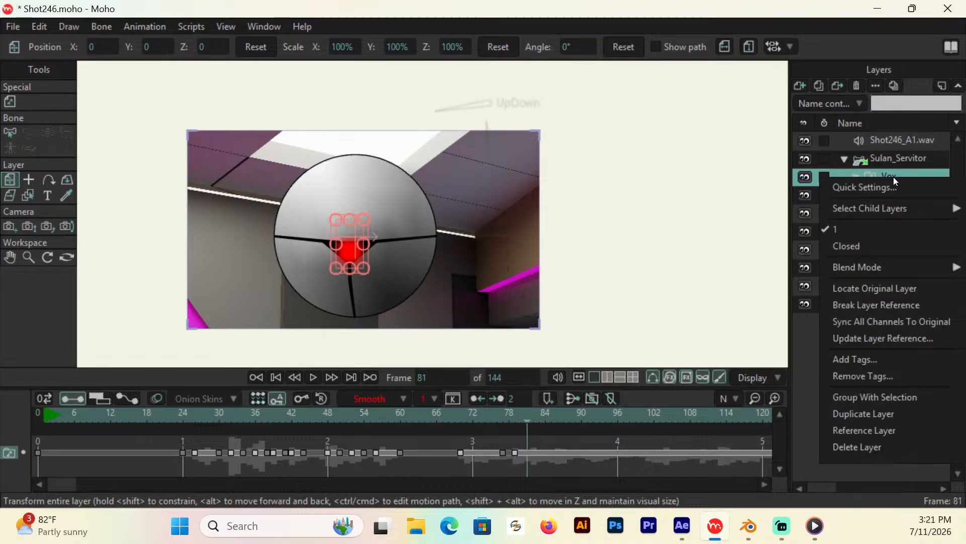
click(861, 246)
key(Right)
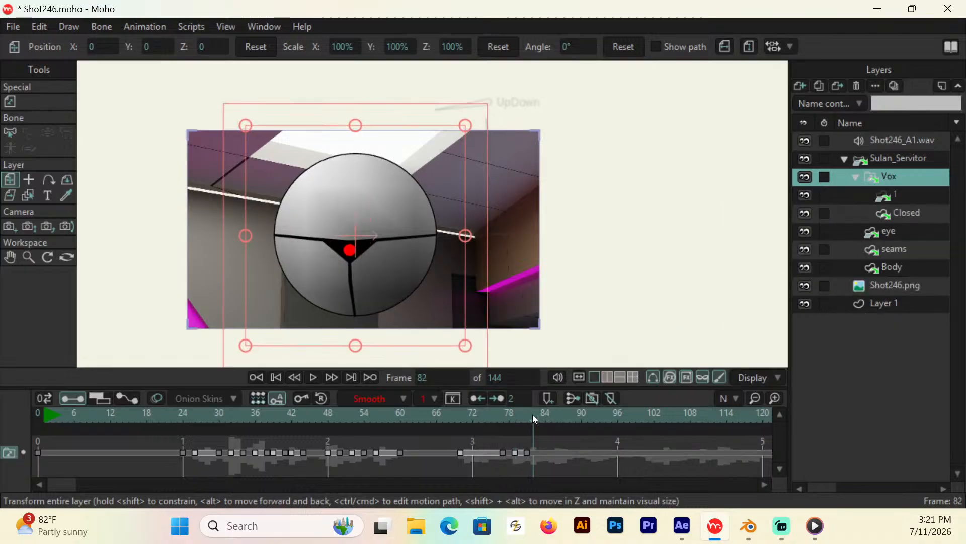
right_click(895, 176)
click(859, 230)
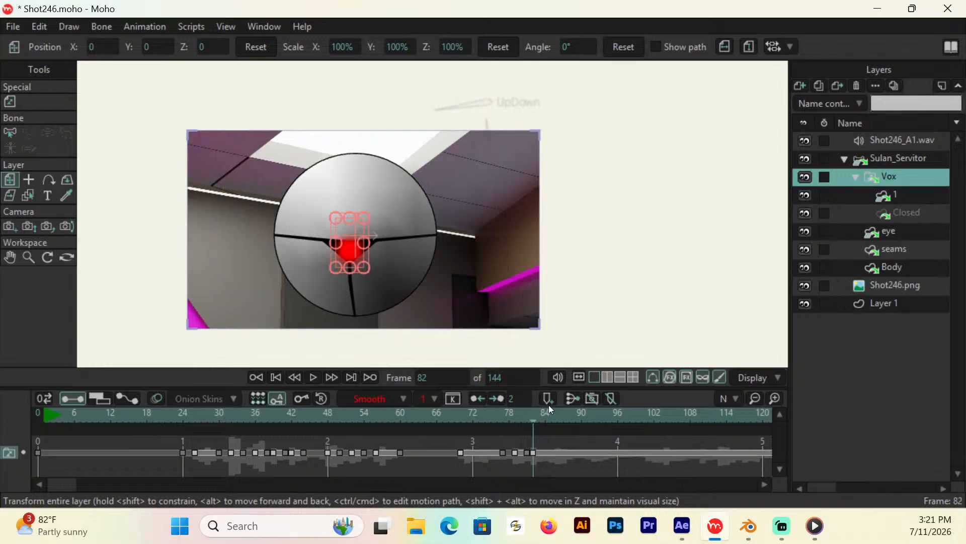
Step: Switch the Vox layer to Closed at frame 83 and back to 1 at frame 85
key(Right)
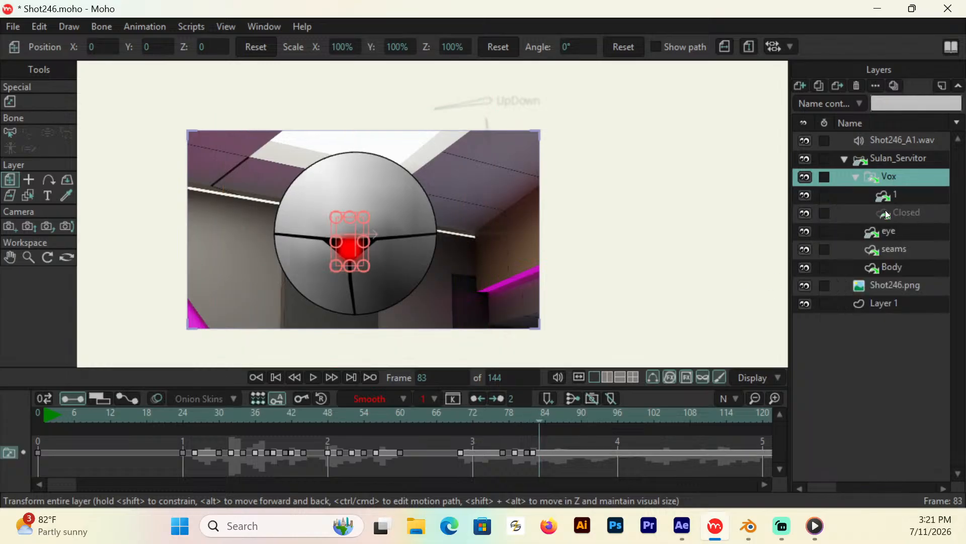
right_click(896, 176)
click(869, 241)
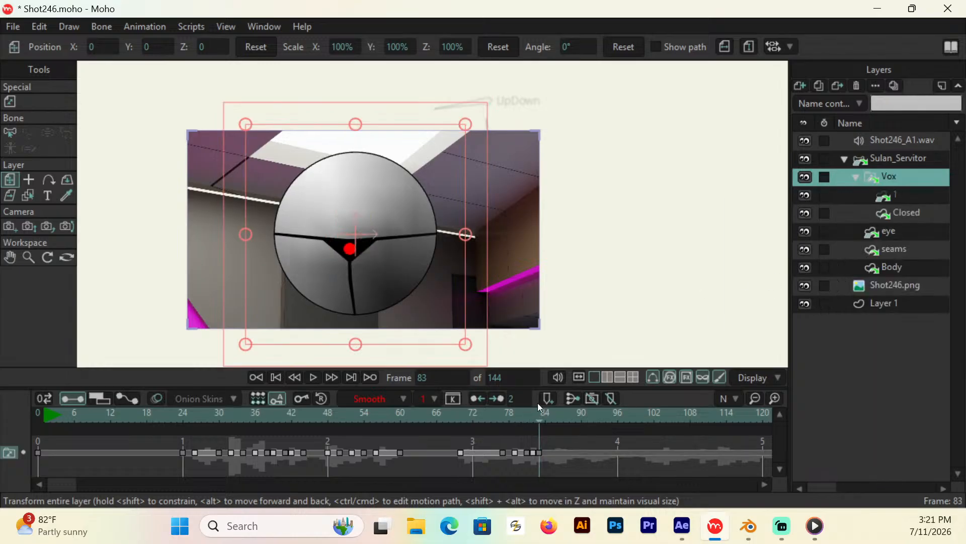
key(Right)
key(Right)
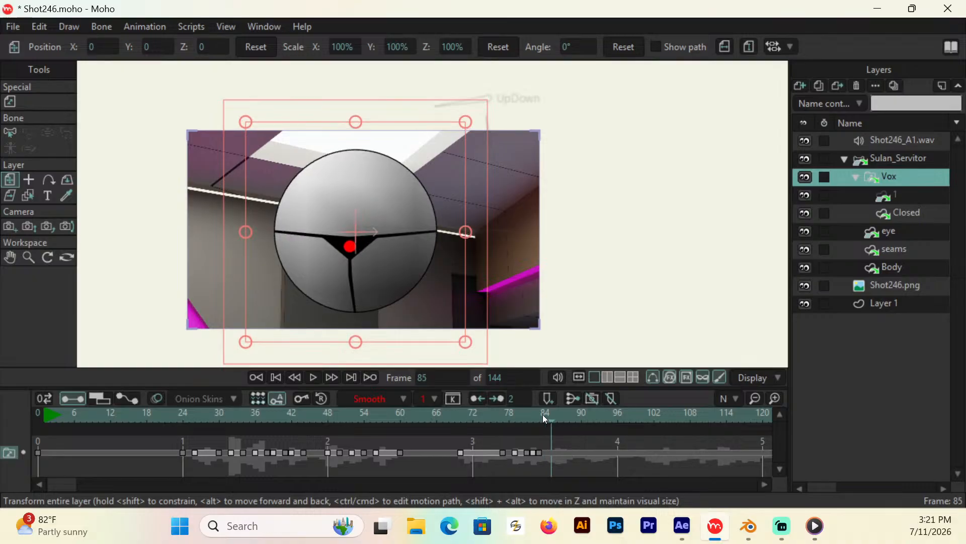
right_click(899, 177)
click(859, 229)
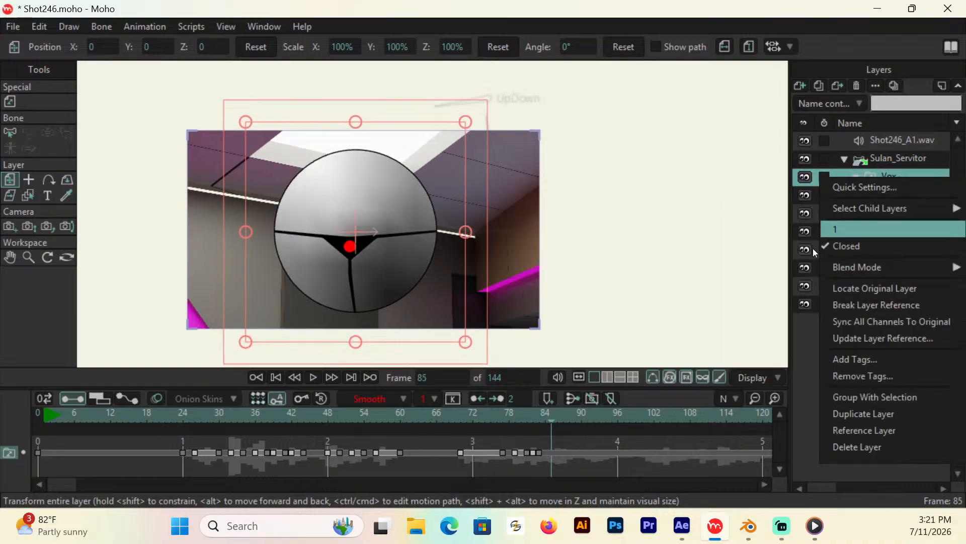
Step: Switch the Vox layer to Closed at frame 88 and back to 1 at frame 90
key(Right)
key(Right)
key(Right)
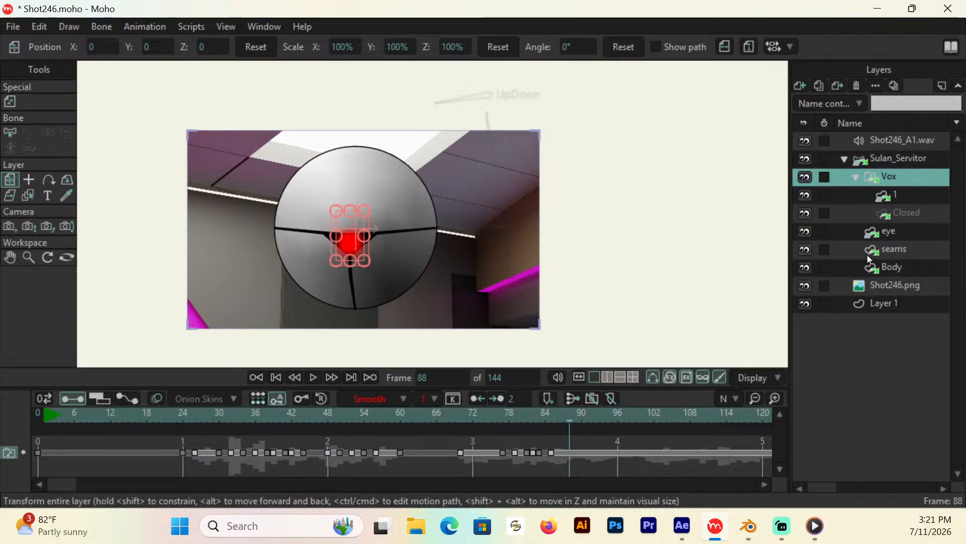
right_click(895, 172)
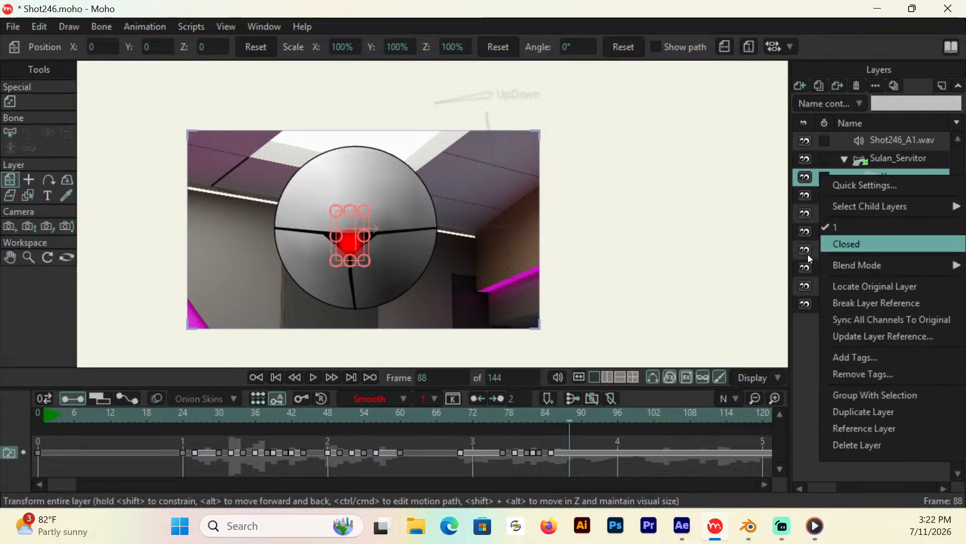
click(867, 239)
key(Right)
key(Right)
key(Right)
key(Left)
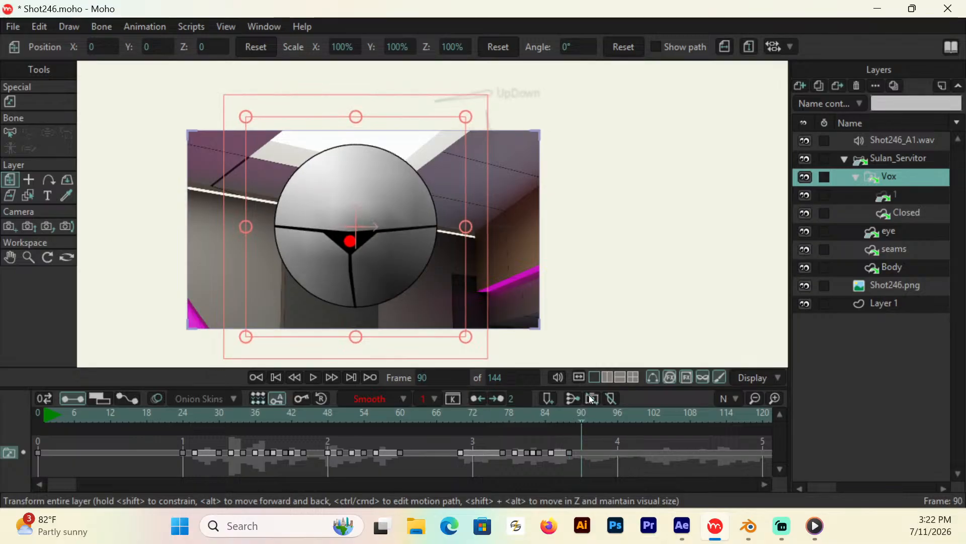
right_click(895, 180)
click(854, 232)
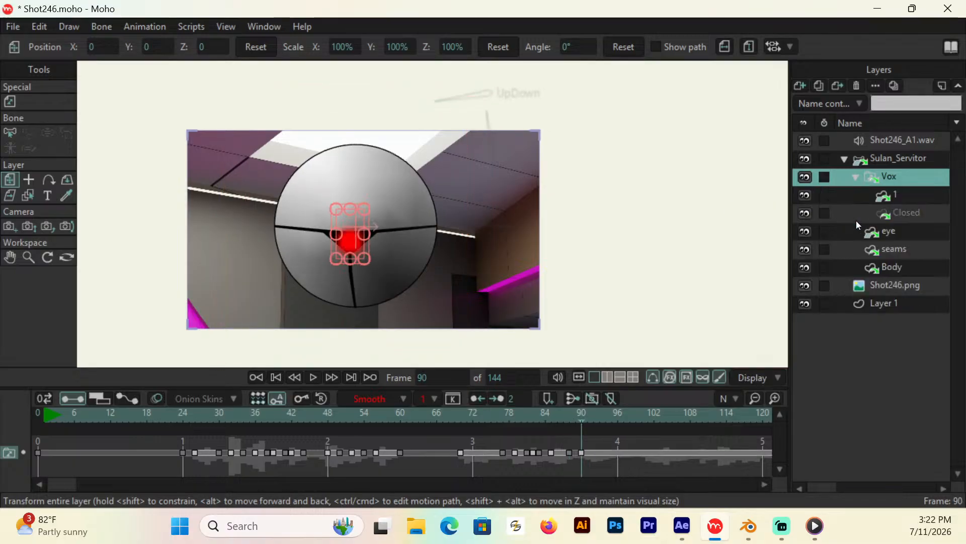
Step: Switch the Vox layer to Closed at frame 96
key(Right)
key(Right)
key(Right)
key(Right)
key(Right)
key(Right)
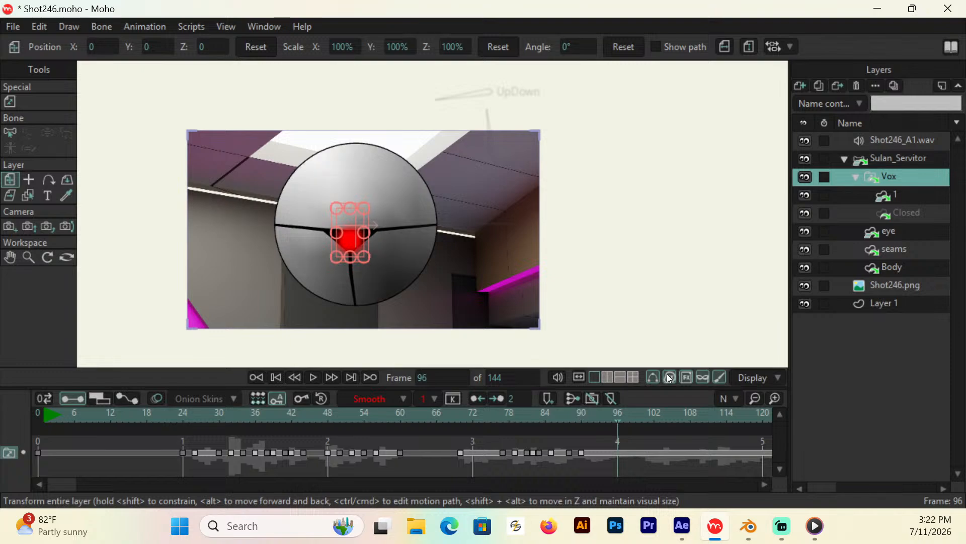
right_click(900, 188)
click(874, 243)
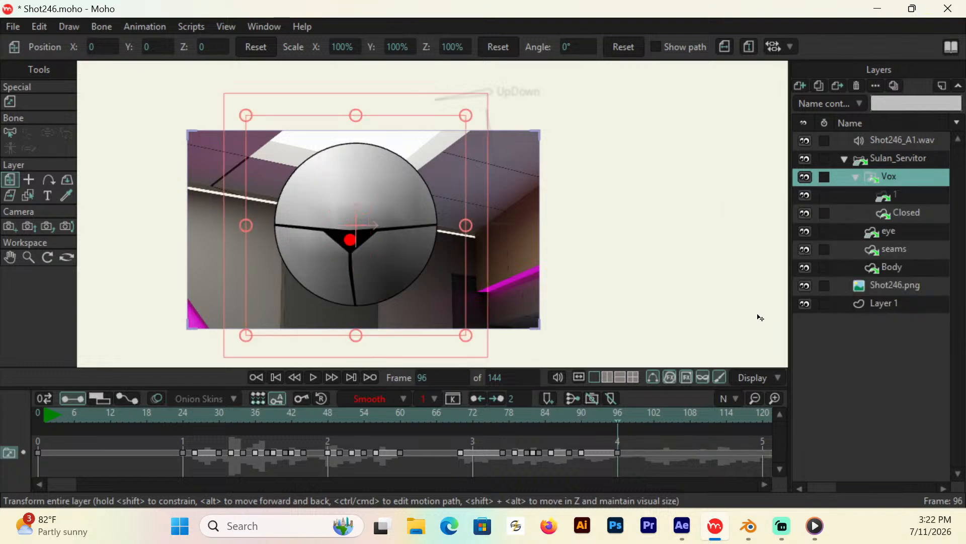
Step: Switch the Vox layer to 1 at frame 100
key(Right)
key(Right)
key(Right)
key(Right)
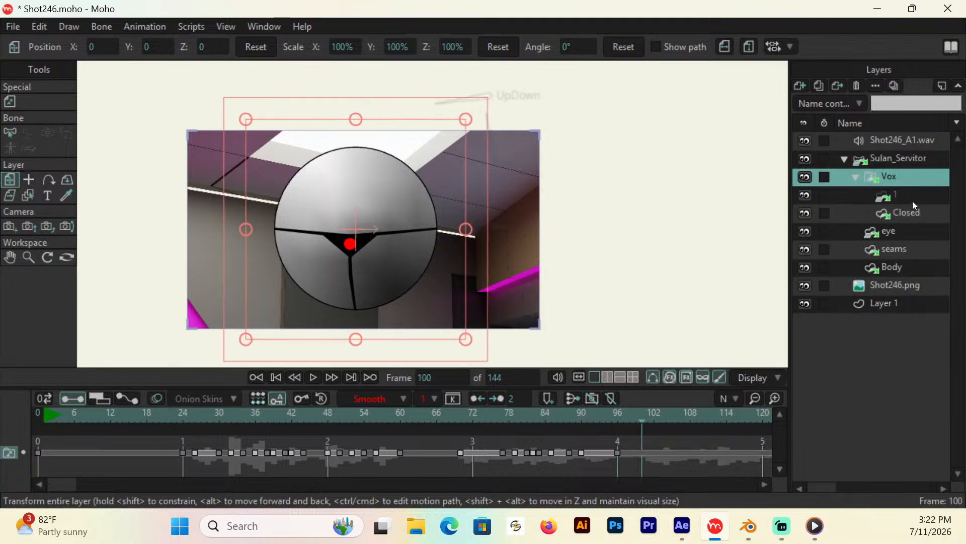
right_click(892, 180)
click(858, 228)
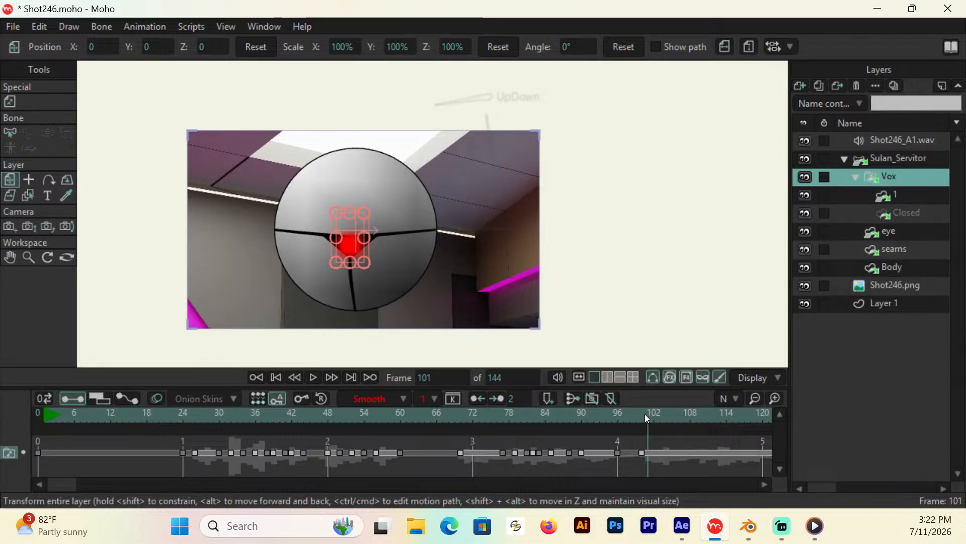
Step: Switch the Vox layer to Closed at frame 108 and back to 1 at frame 109
click(688, 405)
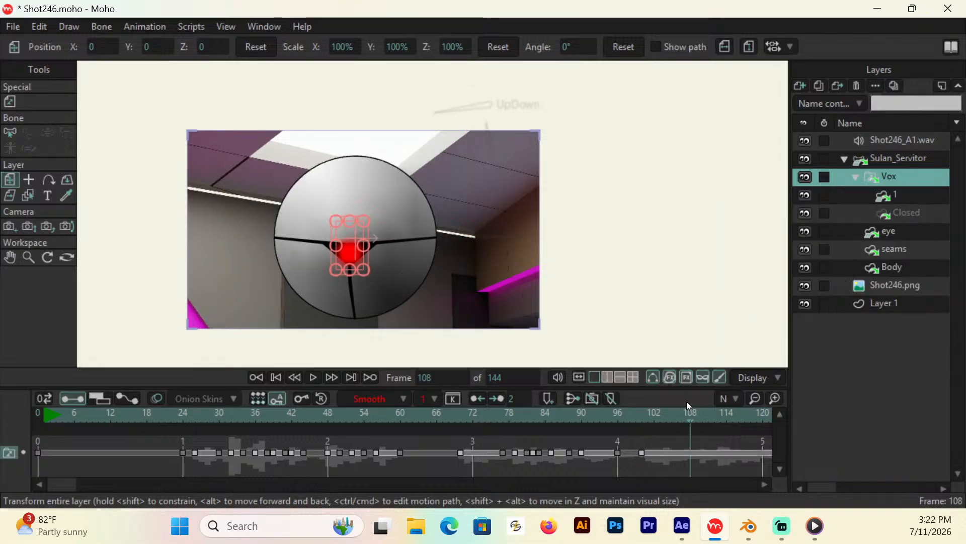
right_click(890, 180)
click(861, 241)
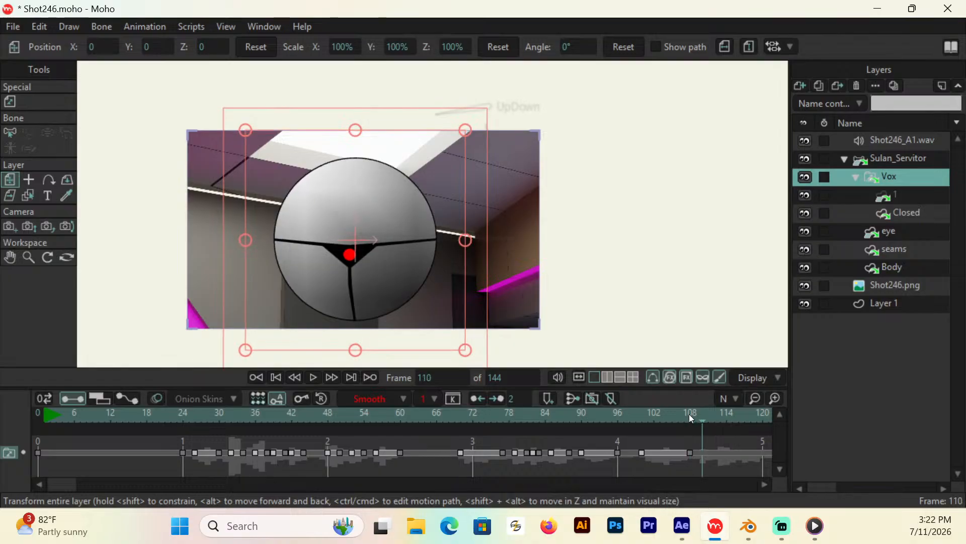
click(695, 403)
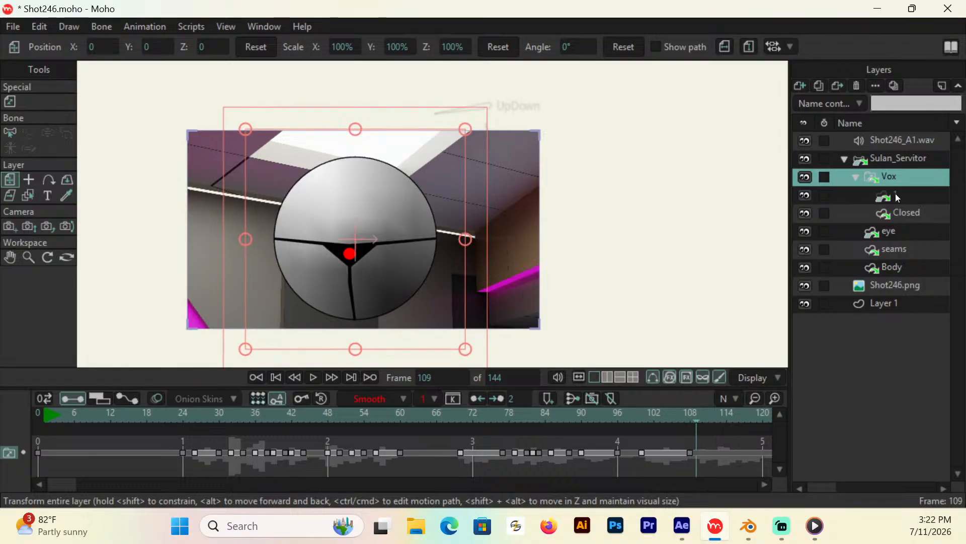
right_click(889, 180)
click(851, 225)
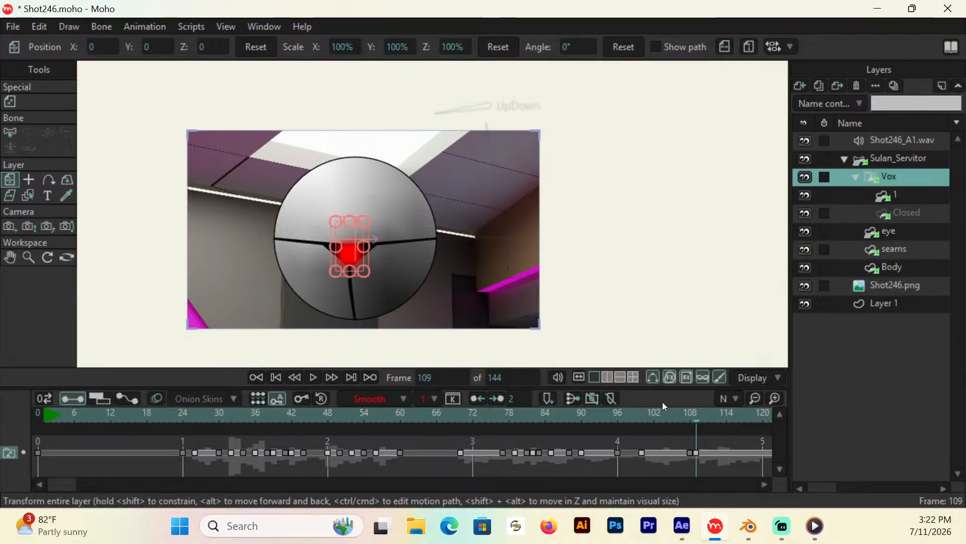
Step: Switch the Vox layer to Closed at frame 111 and back to 1 at frame 112
click(699, 409)
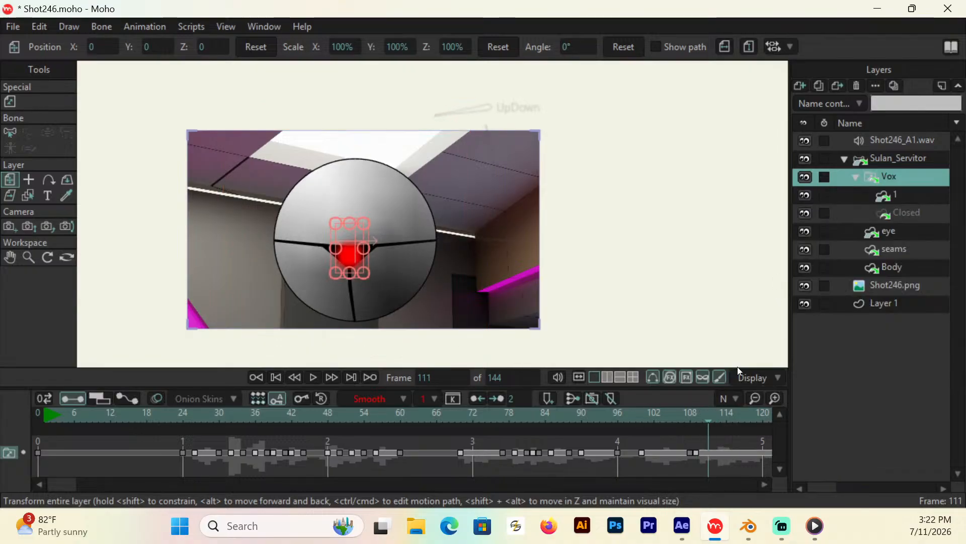
right_click(902, 180)
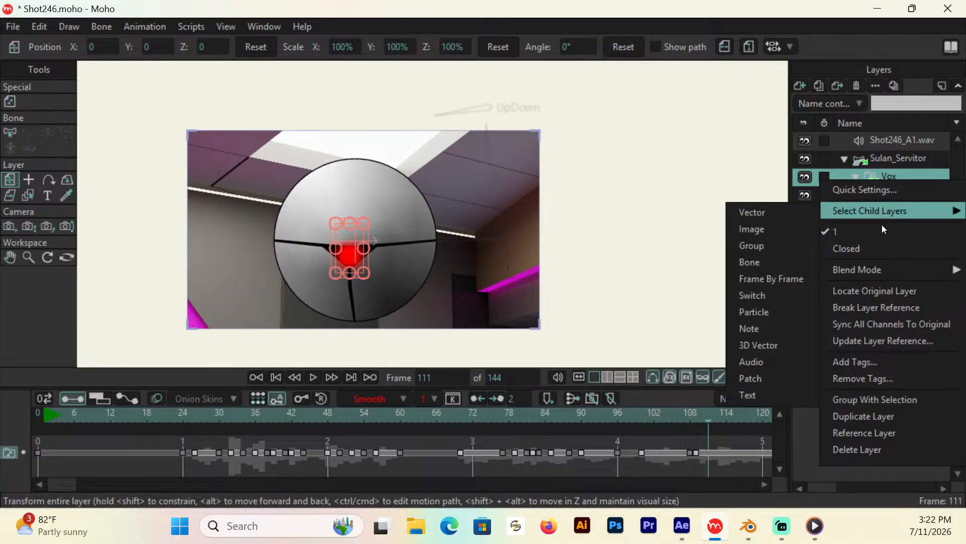
click(880, 231)
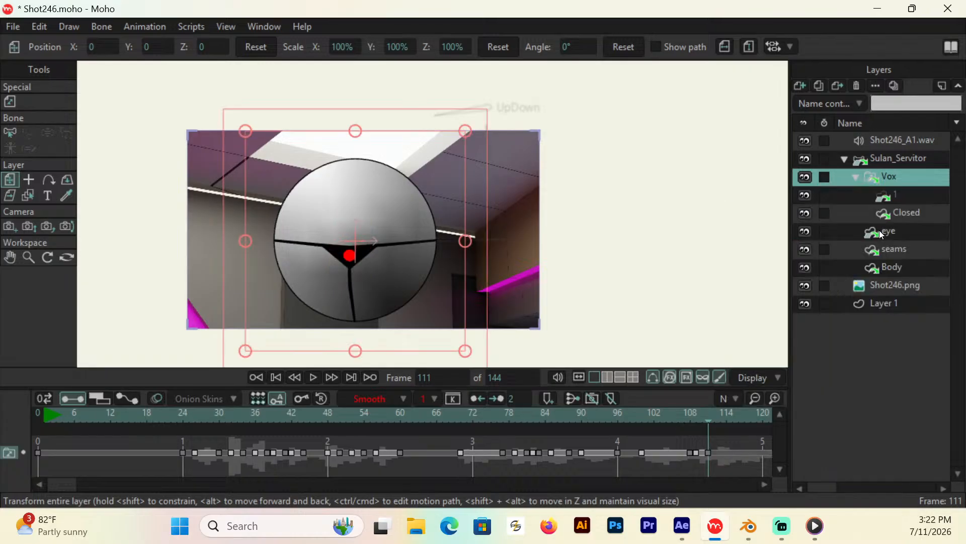
click(711, 419)
right_click(896, 178)
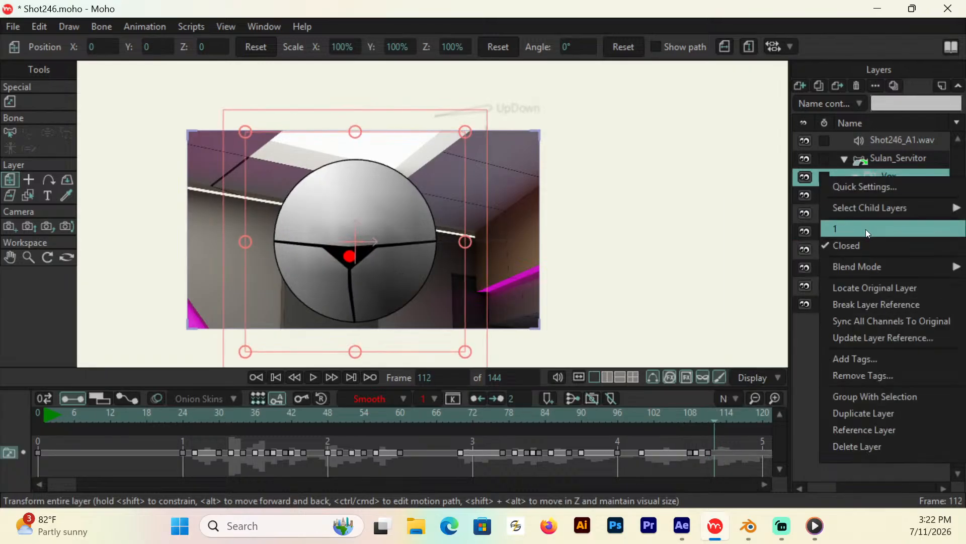
click(863, 235)
Step: Switch the Vox layer to Closed at frame 120 and back to 1 at frame 122
drag(717, 415, 497, 415)
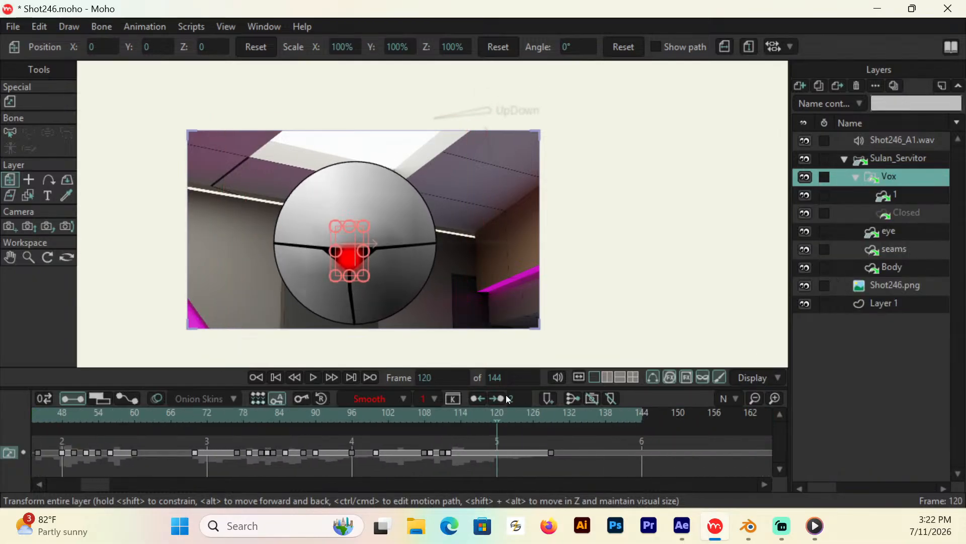
right_click(902, 174)
click(864, 237)
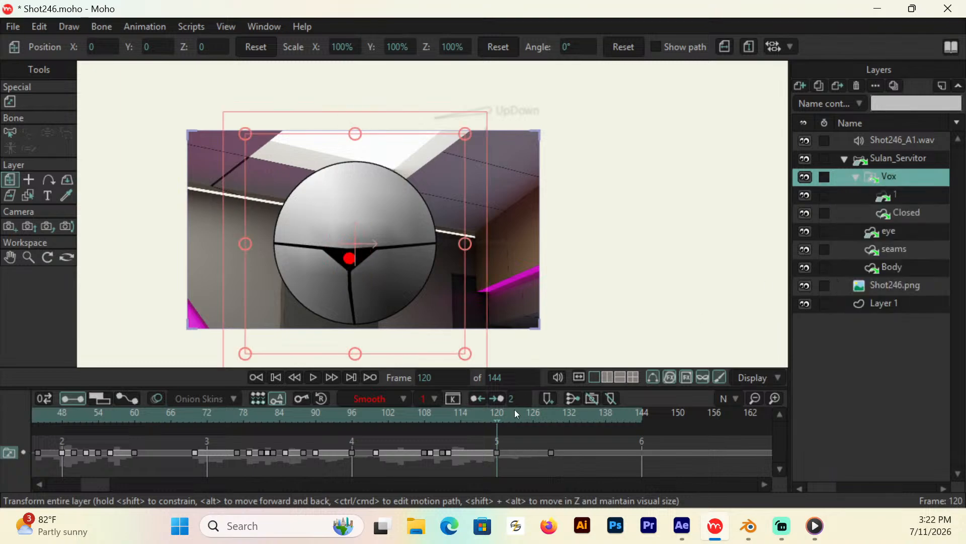
click(511, 412)
right_click(895, 175)
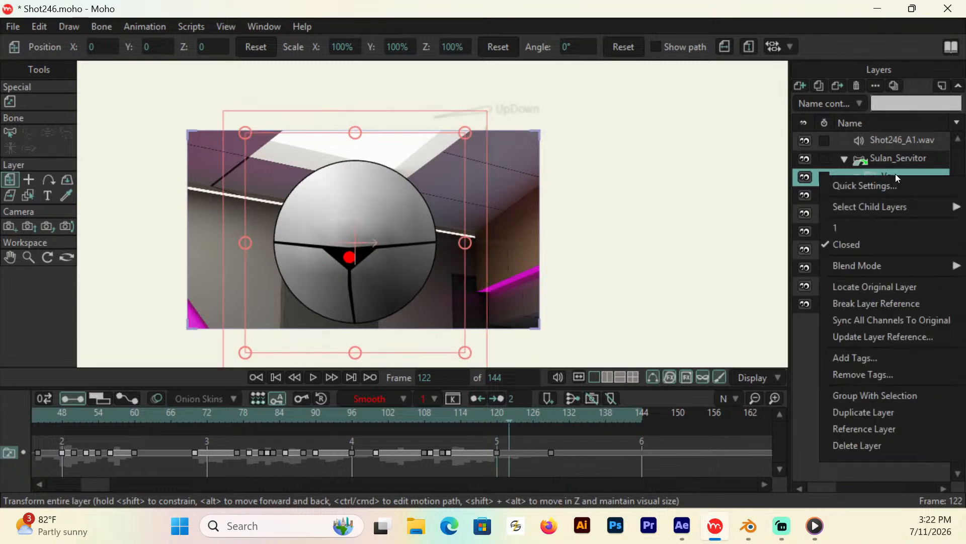
click(859, 226)
Step: Play back the Vox animation against the audio and save the project
key(space)
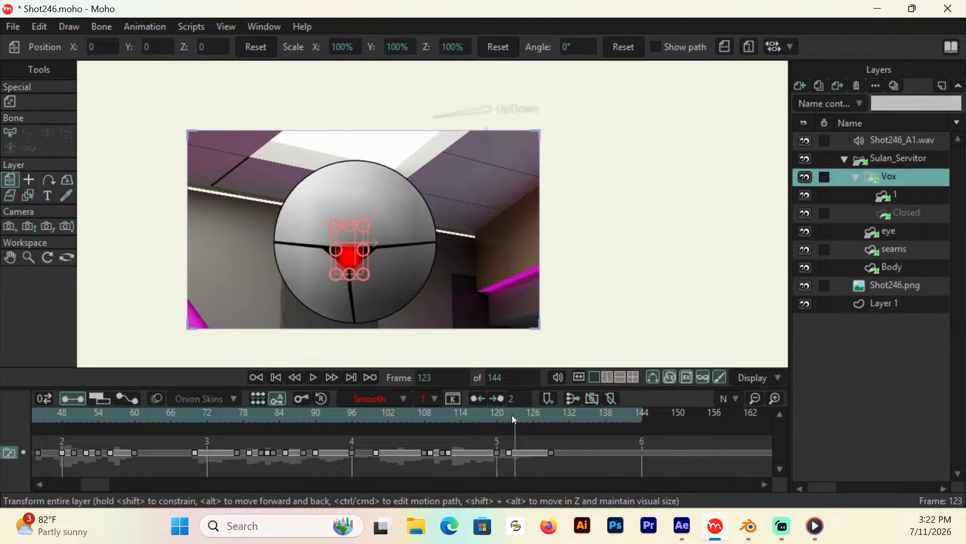
click(313, 377)
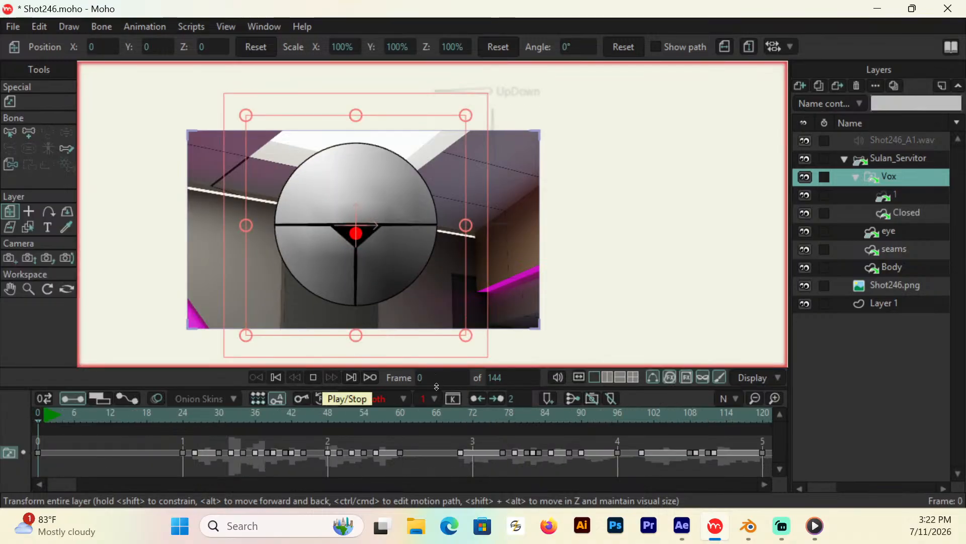
click(313, 377)
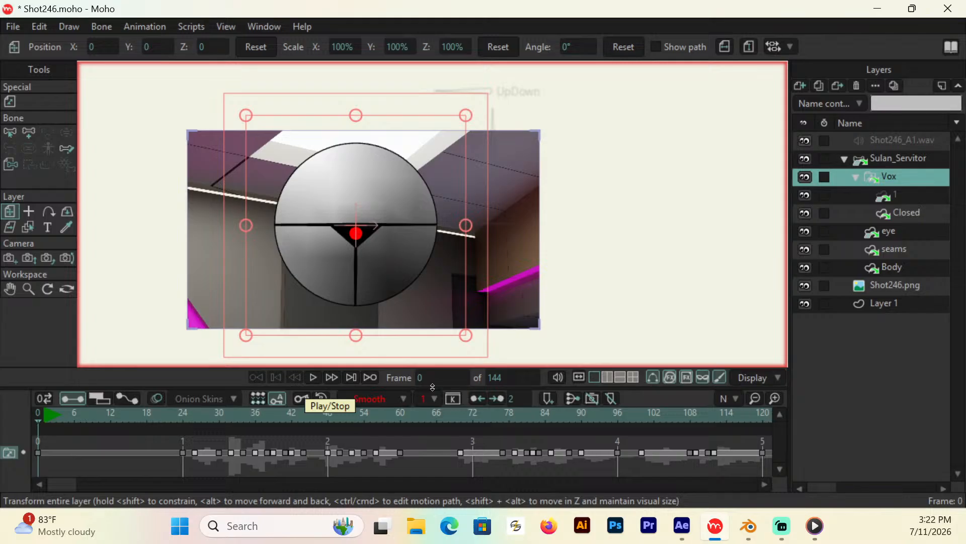
key(ctrl+s)
click(318, 380)
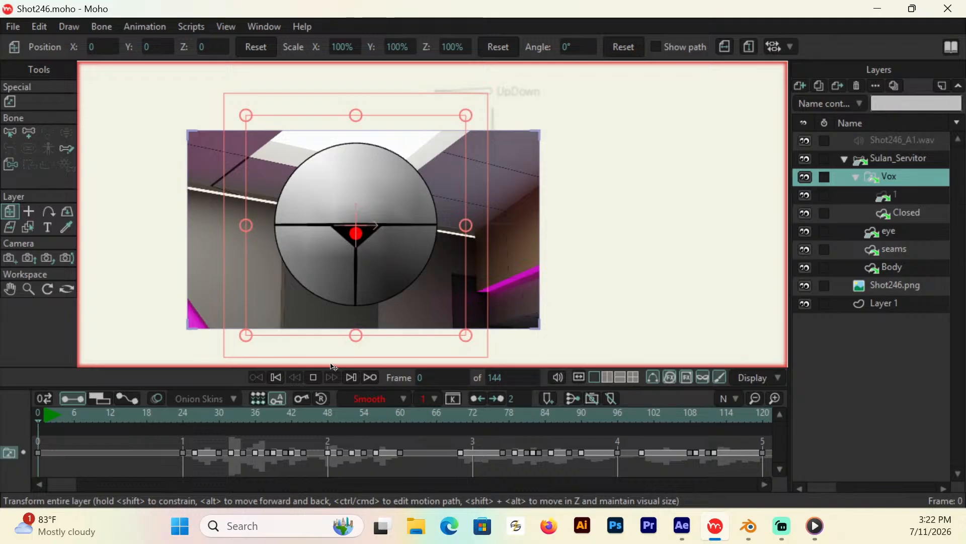
drag(154, 417, 280, 417)
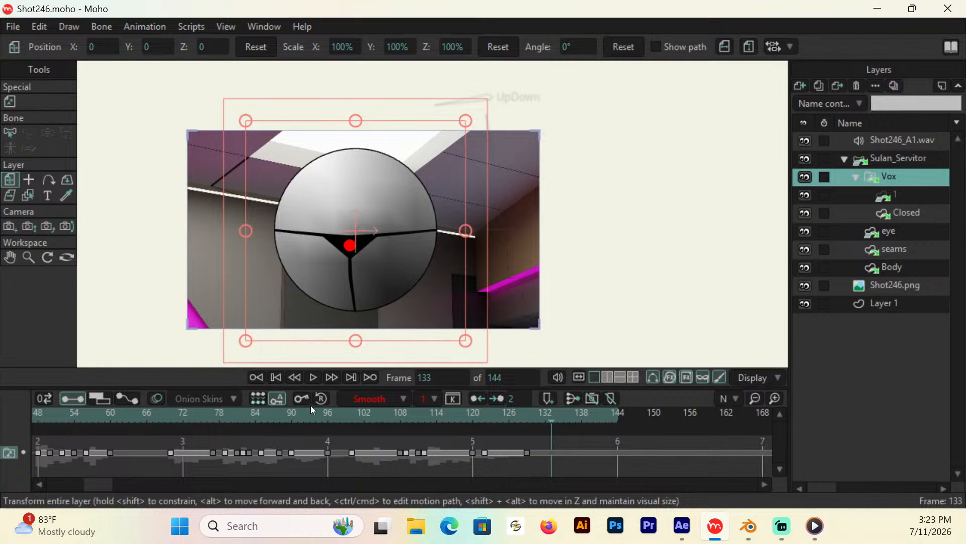
Step: Key the current pose of the Sulan_Servitor's turn and UpDown bones at frame 61 with Manipulate Bones
click(898, 158)
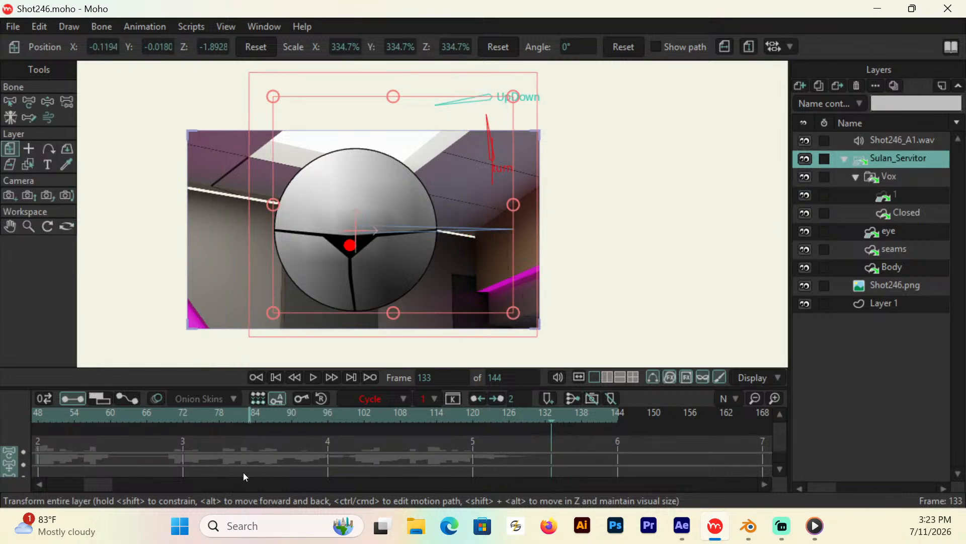
click(114, 489)
drag(184, 486, 185, 486)
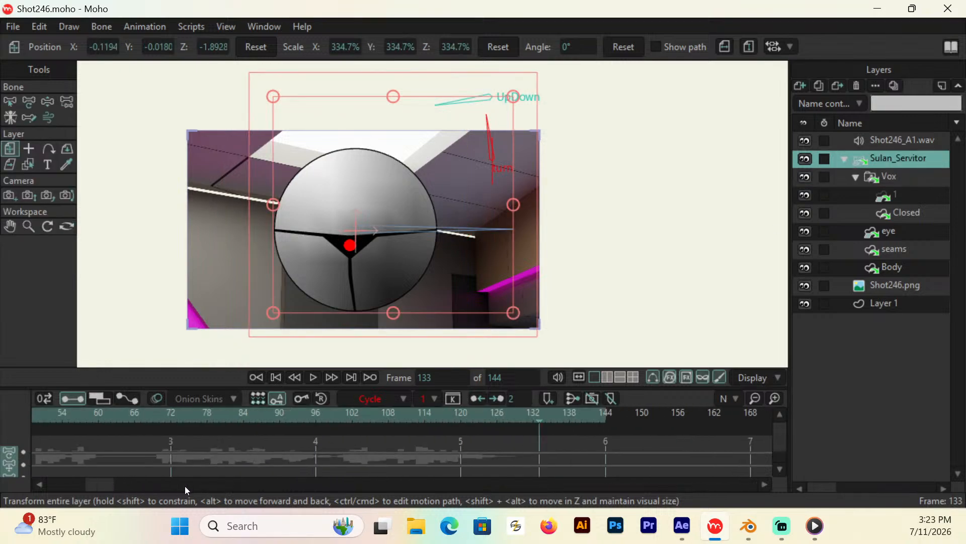
click(76, 486)
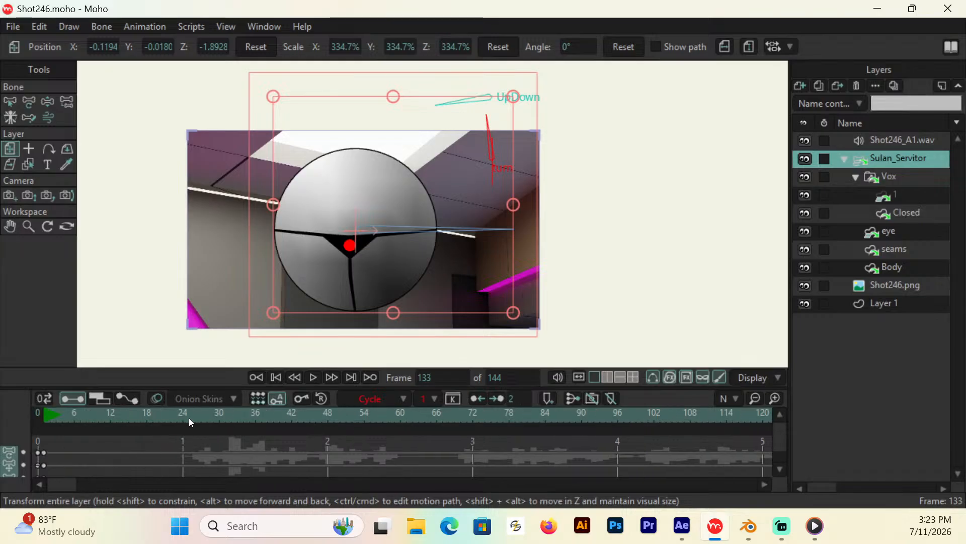
drag(173, 420, 407, 416)
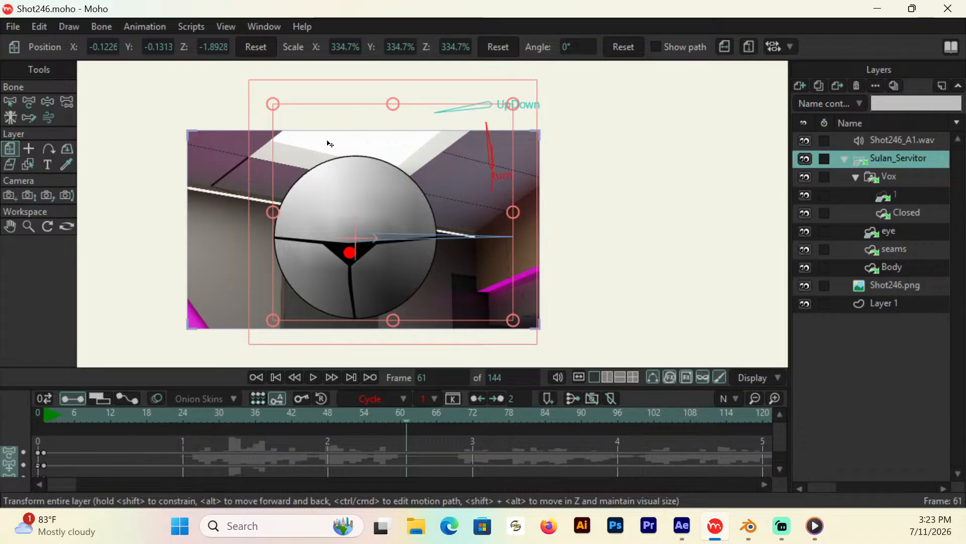
key(z)
click(465, 108)
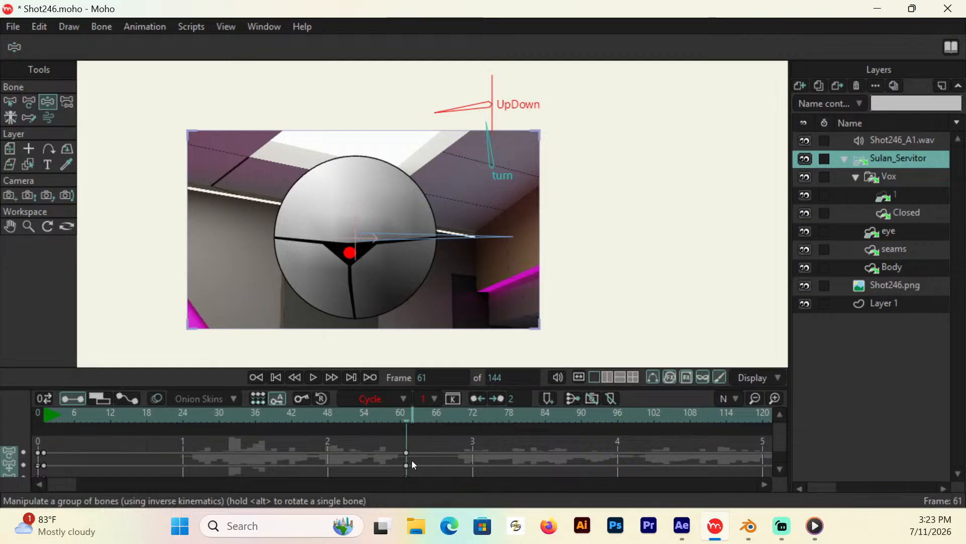
Step: Rotate the turn bone upright and the UpDown bone closer to level at frame 72, then check playback and save the project
click(472, 414)
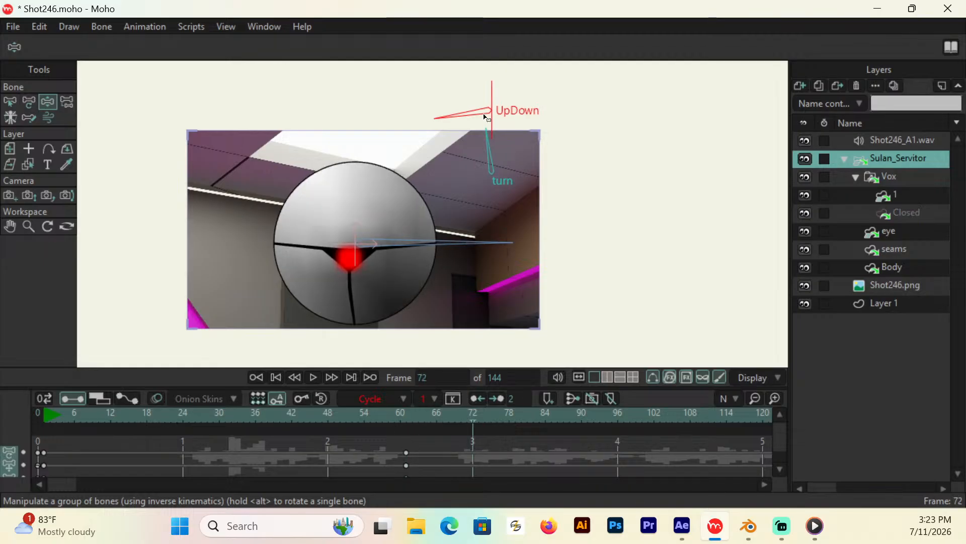
drag(487, 142, 463, 113)
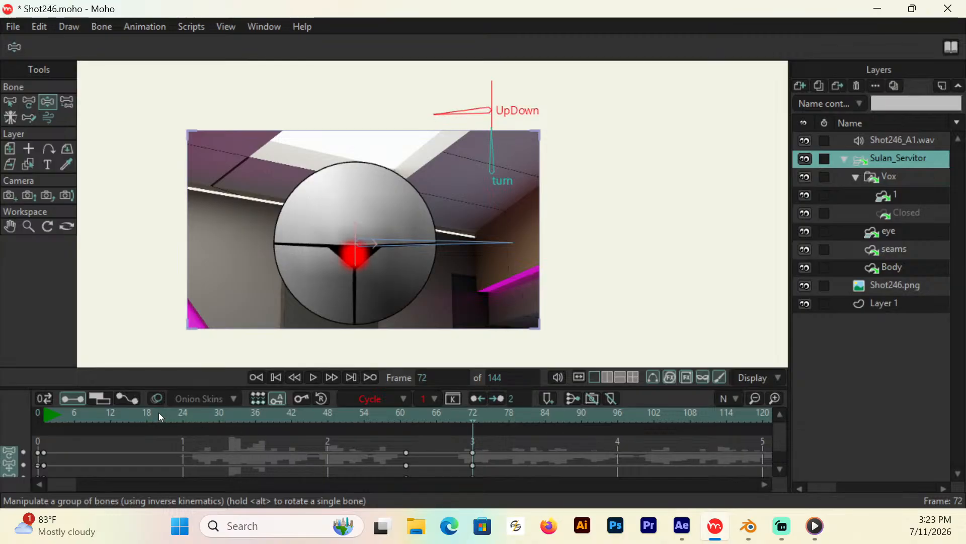
key(space)
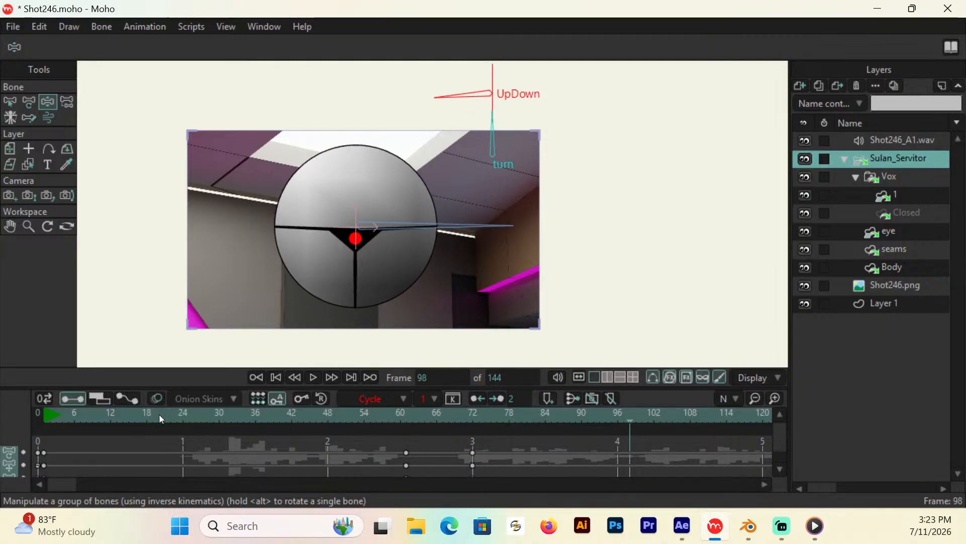
click(718, 418)
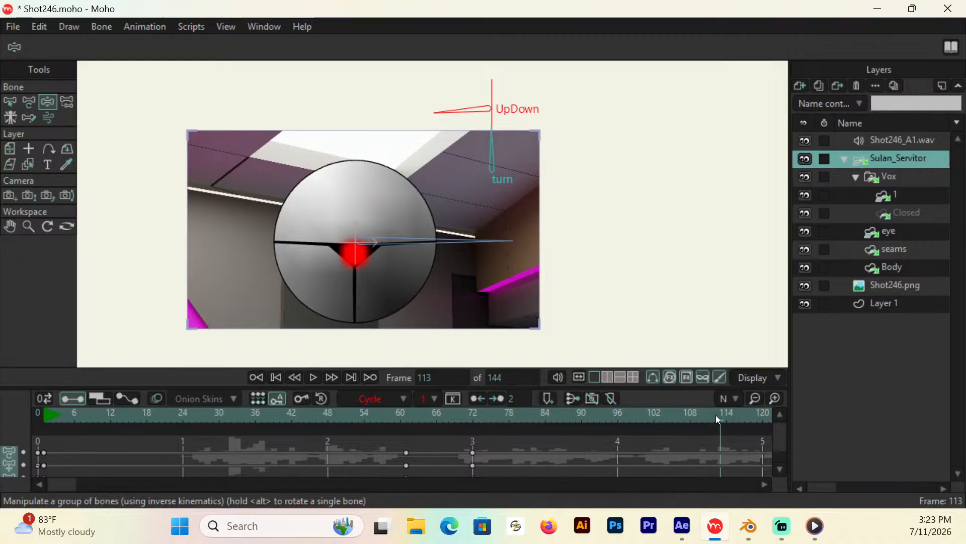
key(ctrl+s)
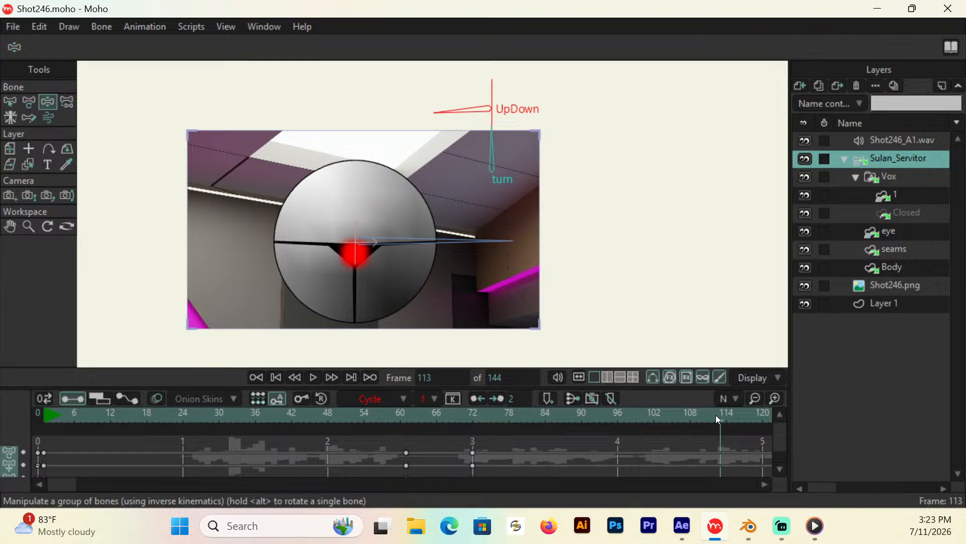
Step: Collapse the Sulan_Servitor layer, hide the Shot246.png background layer, and save the project
click(844, 160)
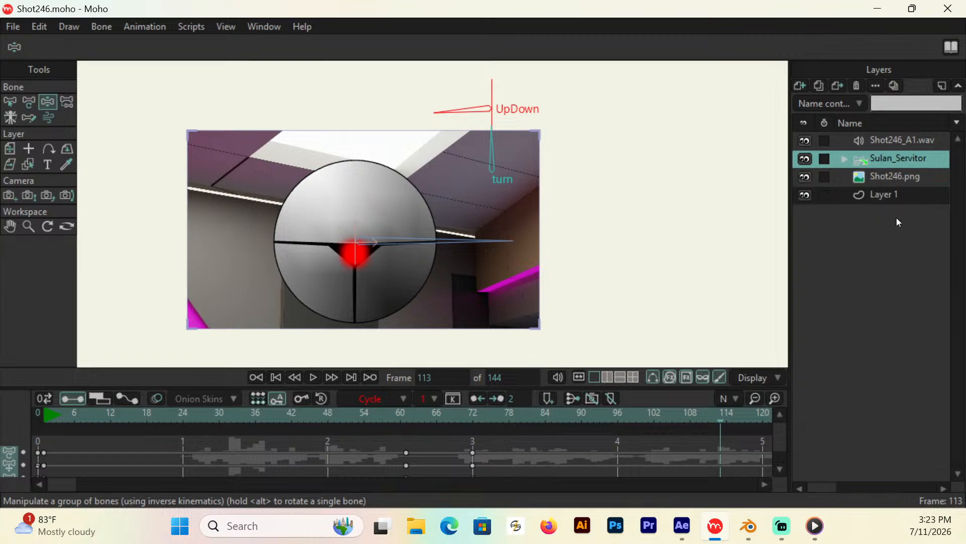
click(890, 179)
click(805, 176)
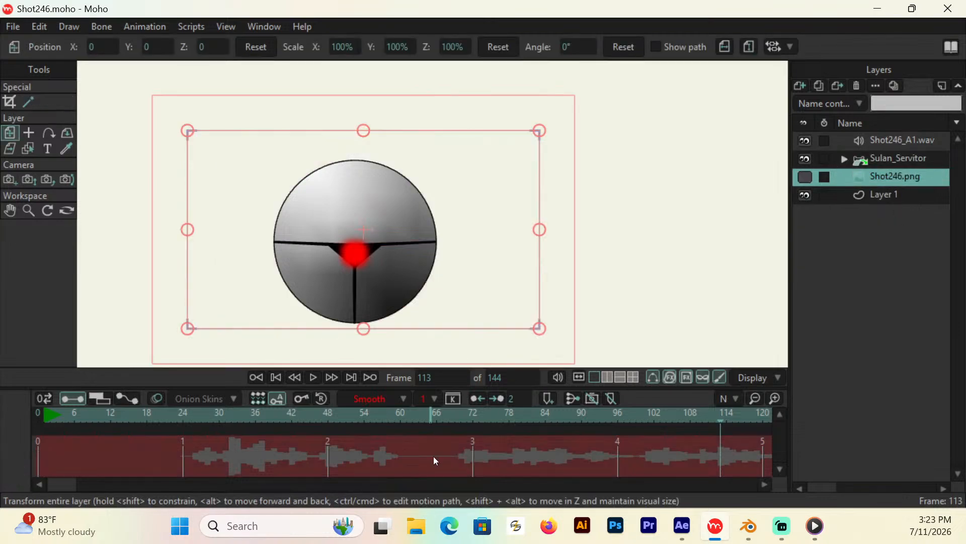
click(14, 26)
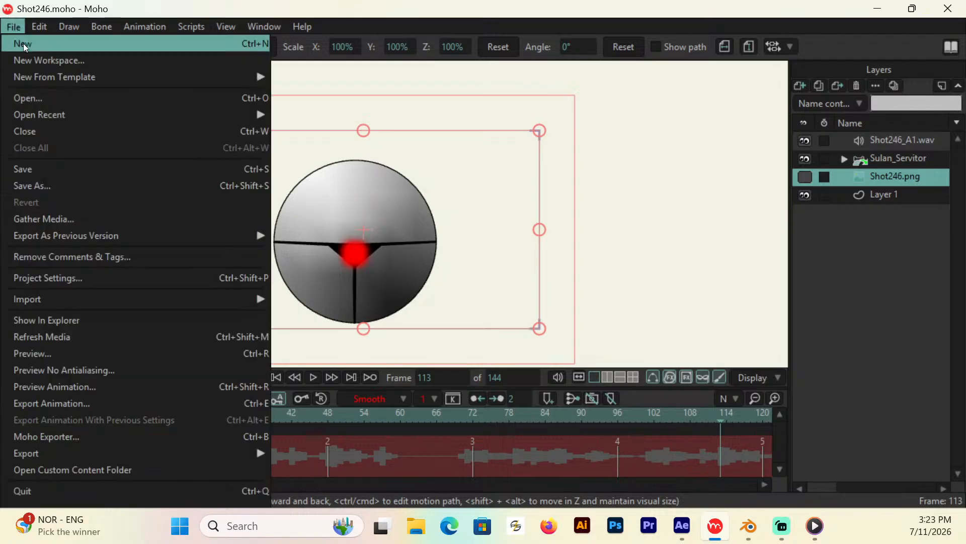
click(37, 173)
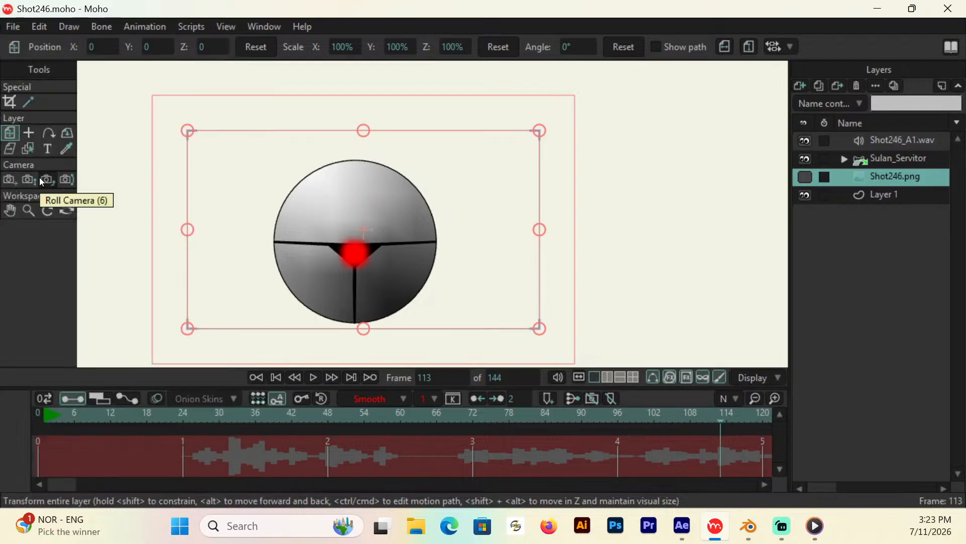
Step: Start an animation export and set its output format to Image Sequence
click(13, 27)
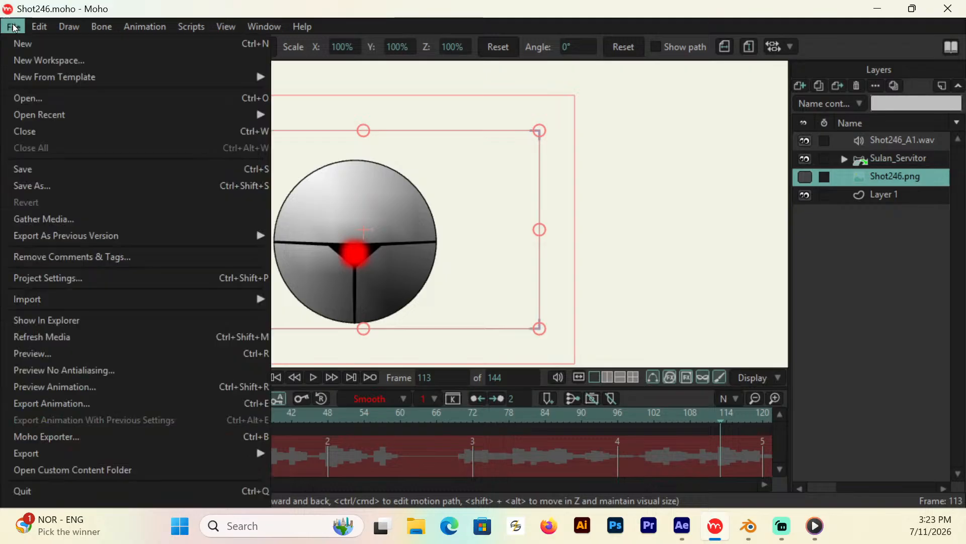
click(79, 404)
click(517, 133)
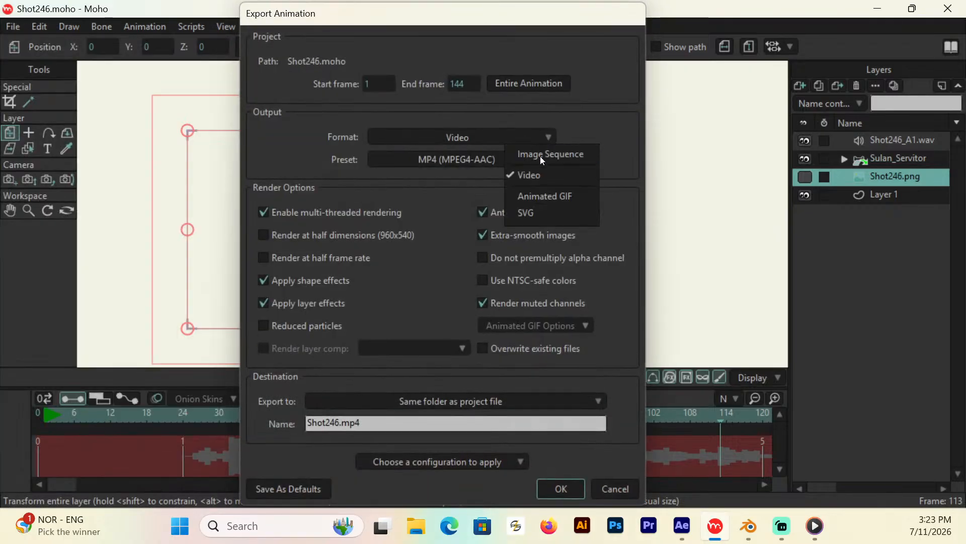
click(539, 155)
Step: Set the export destination to the Renders folder inside the Shot246 project folder
click(545, 403)
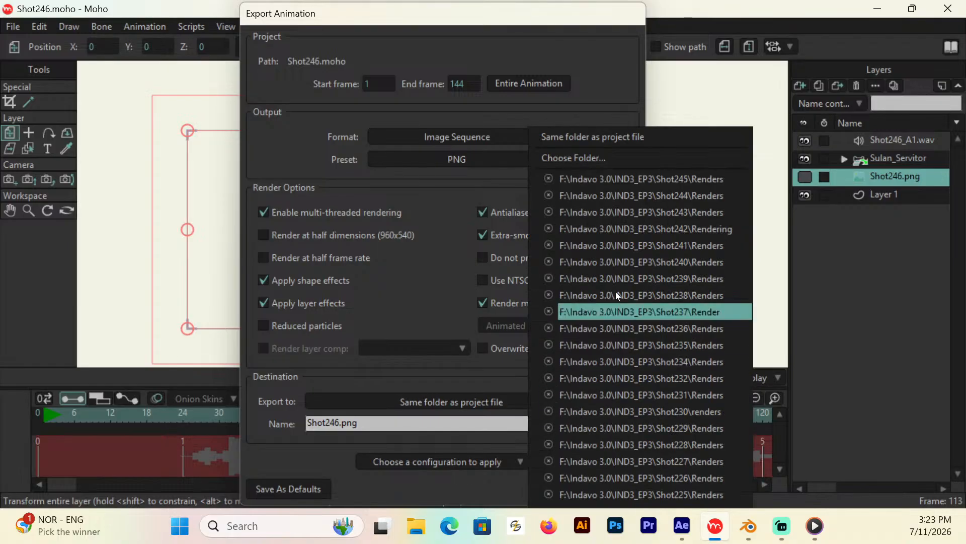
click(607, 164)
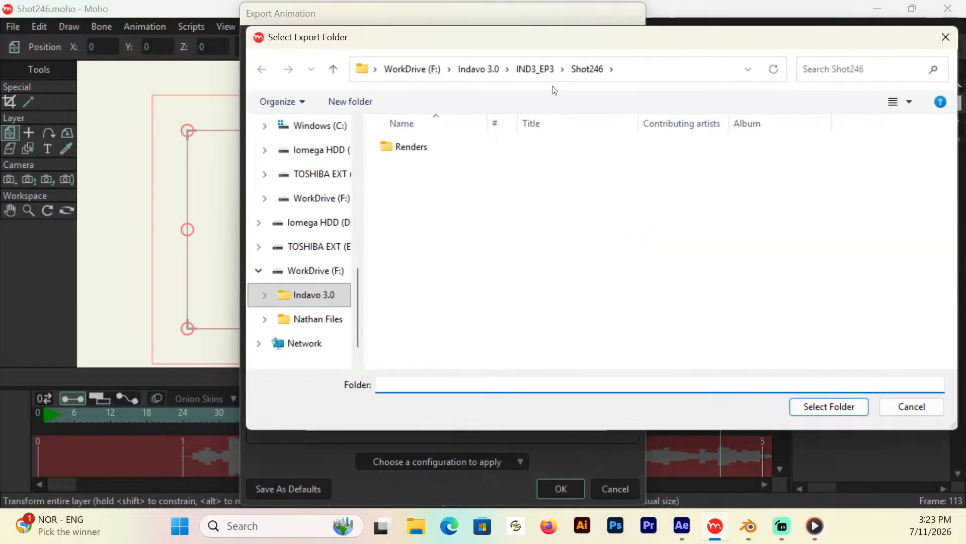
click(417, 147)
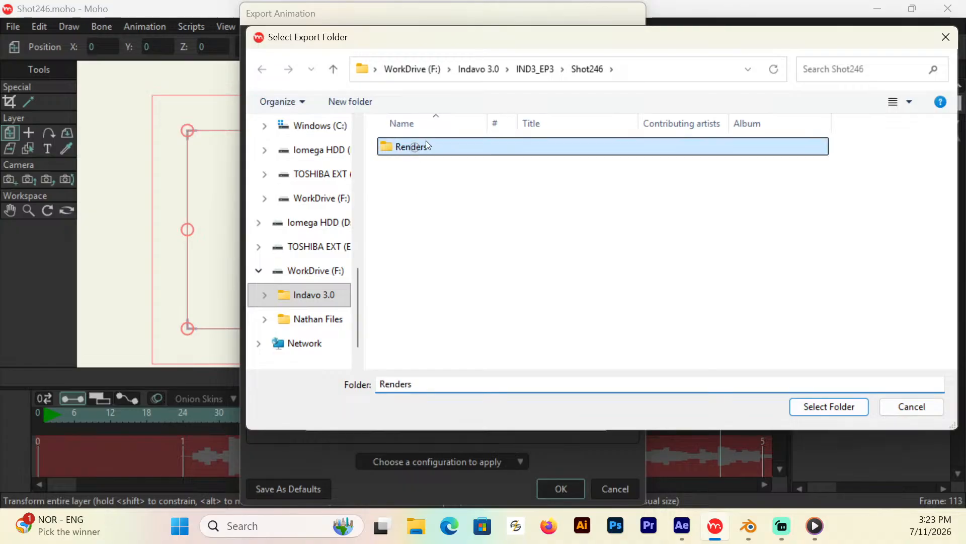
click(827, 407)
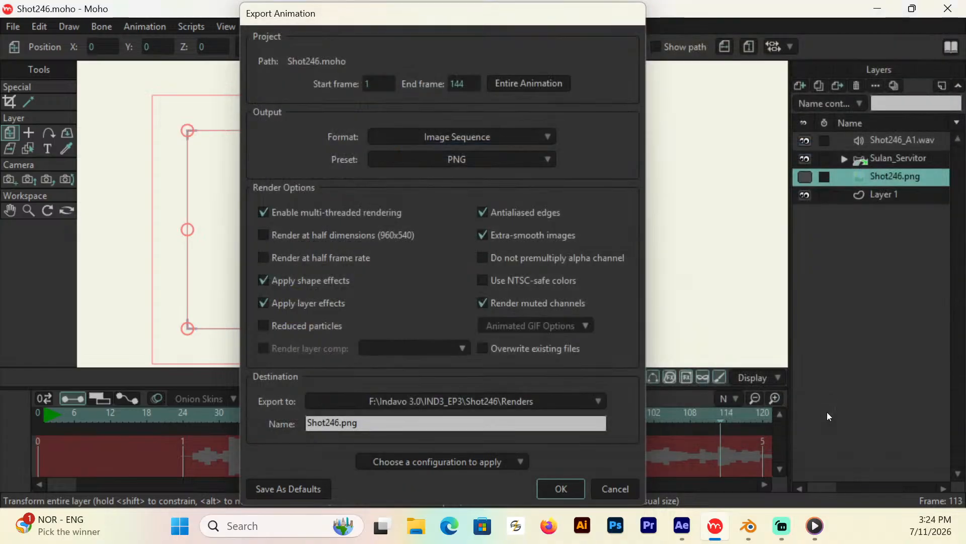
Step: Name the exported image sequence Shot246_A1.png and run the export
click(344, 420)
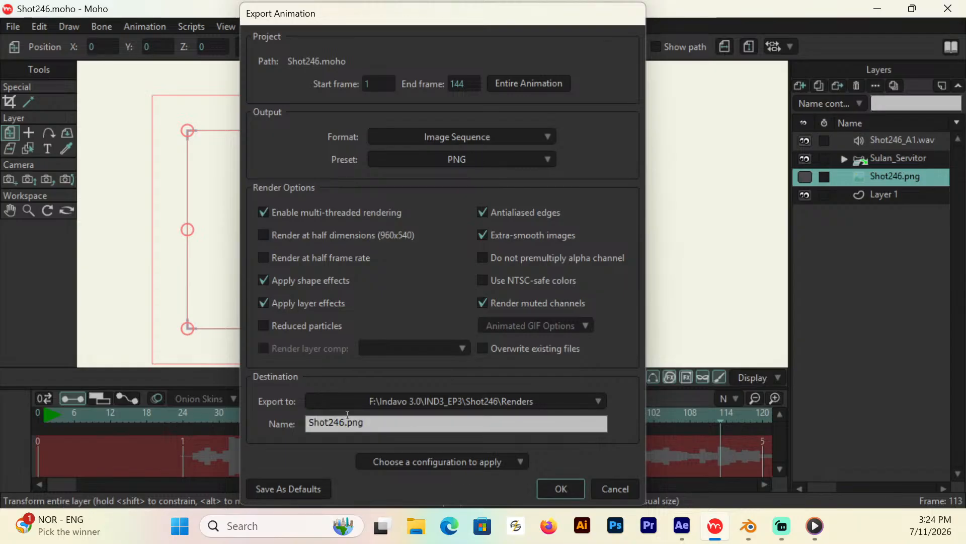
text(_A1)
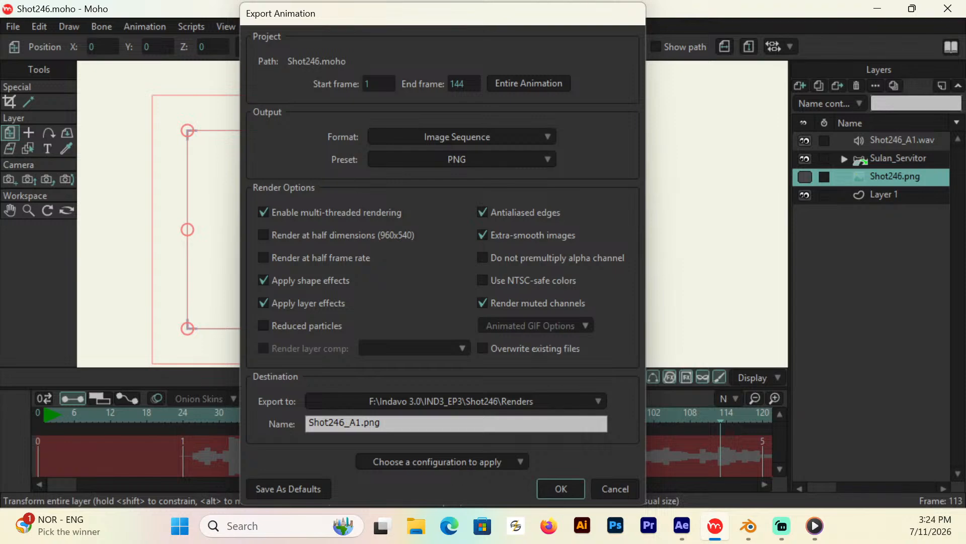
click(561, 489)
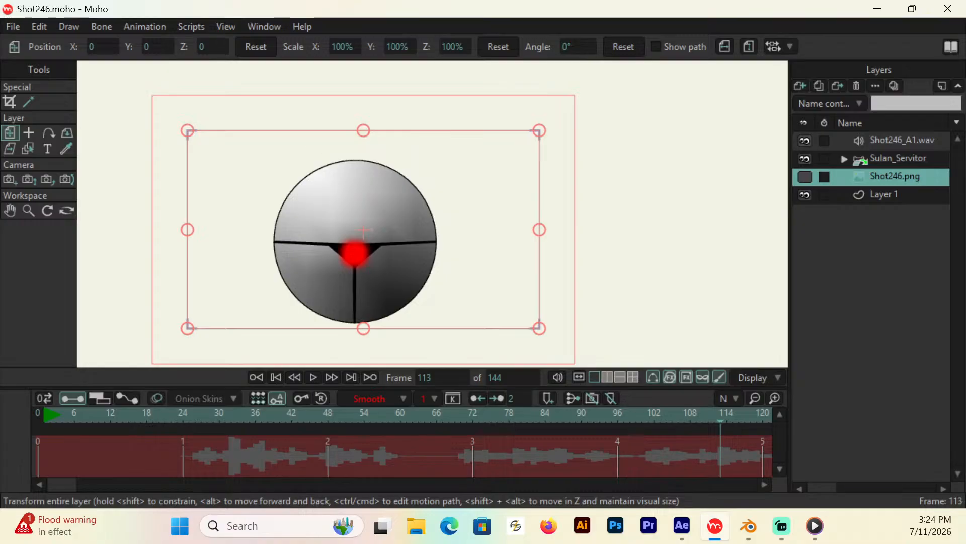
Step: Switch to After Effects, maximize its window, and create a project folder named Shot246
key(alt+Tab)
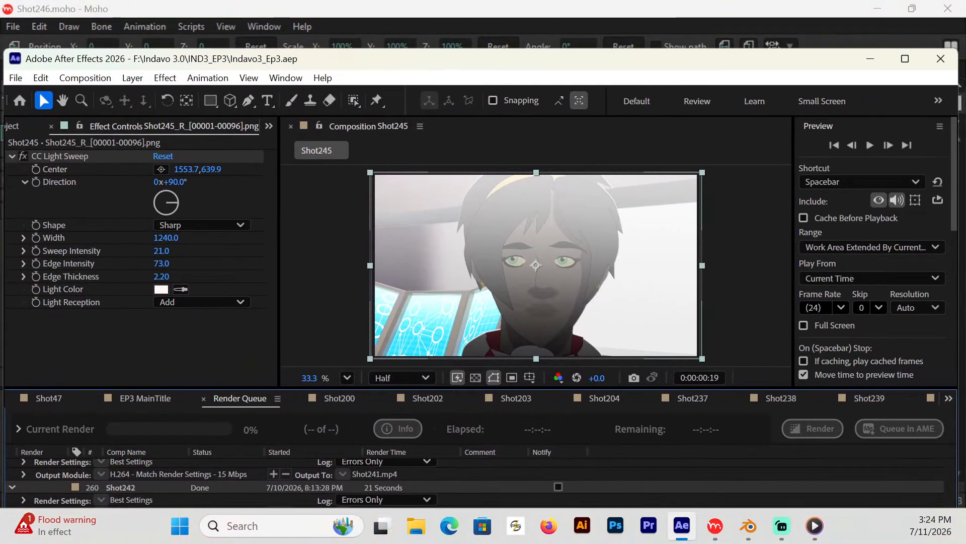
click(905, 58)
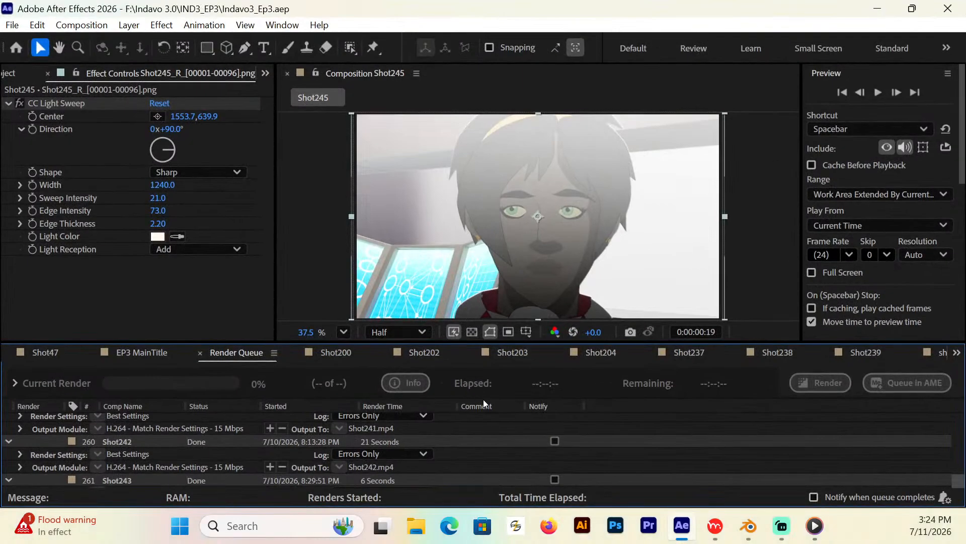
click(17, 74)
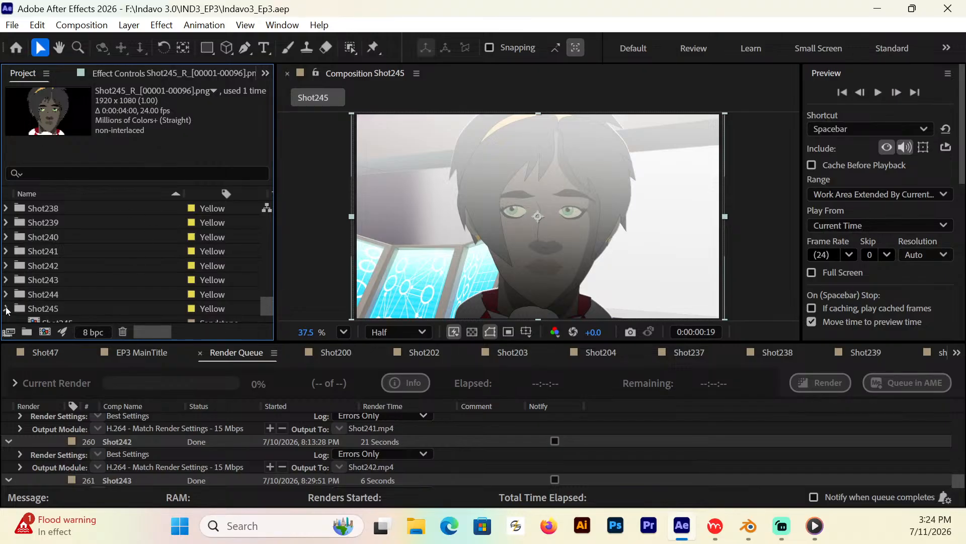
click(6, 308)
click(27, 333)
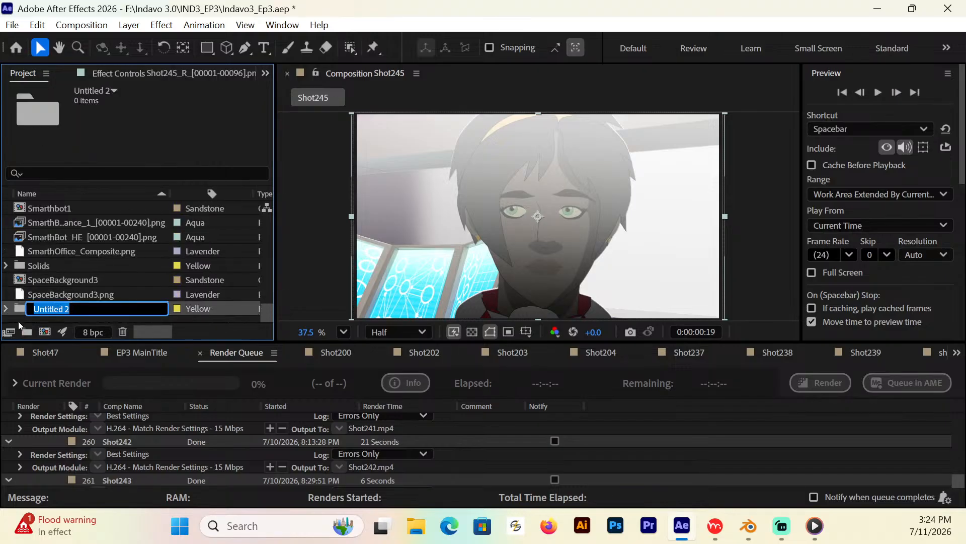
text(Shot246)
key(Return)
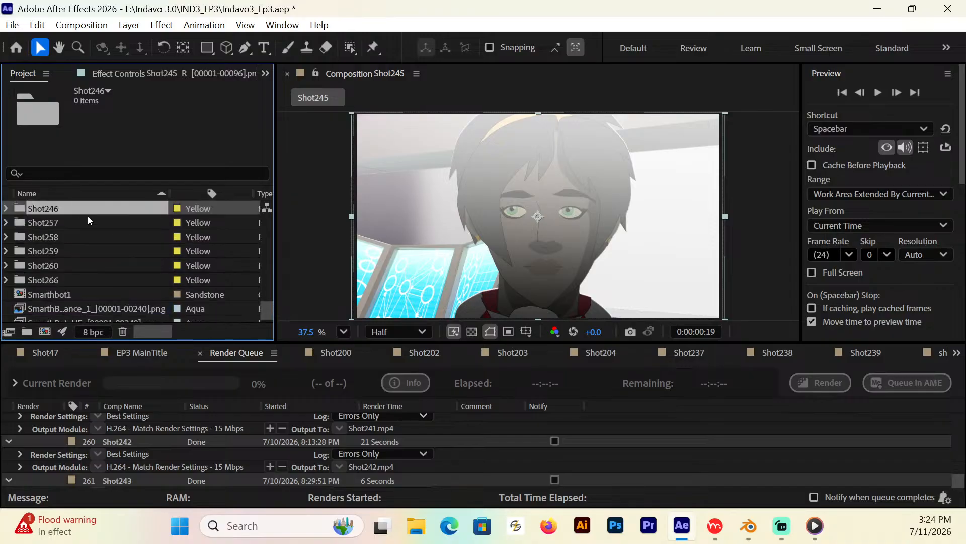
Step: Create a 1920 x 1080, 24 fps, six-second composition named Shot246 inside the Shot246 folder and save the project
click(6, 209)
click(82, 25)
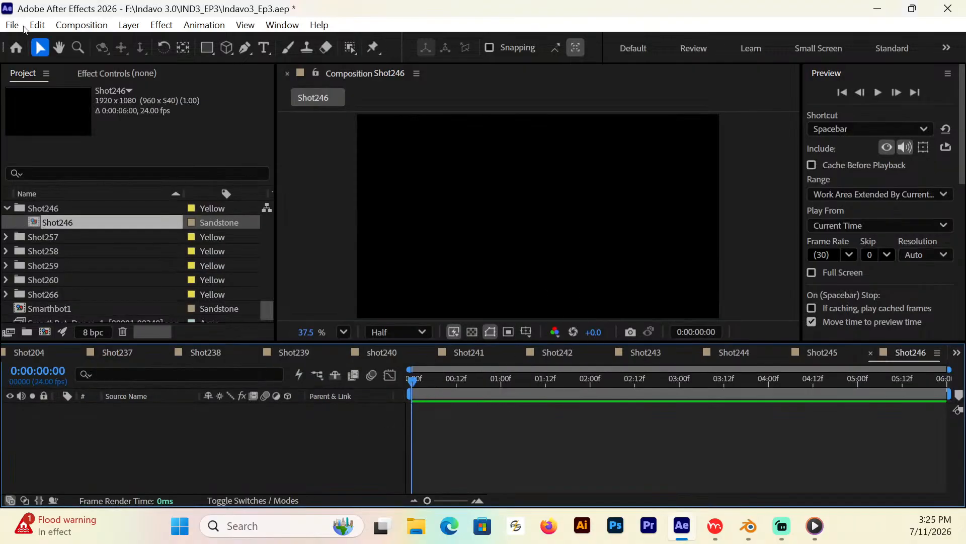
click(24, 28)
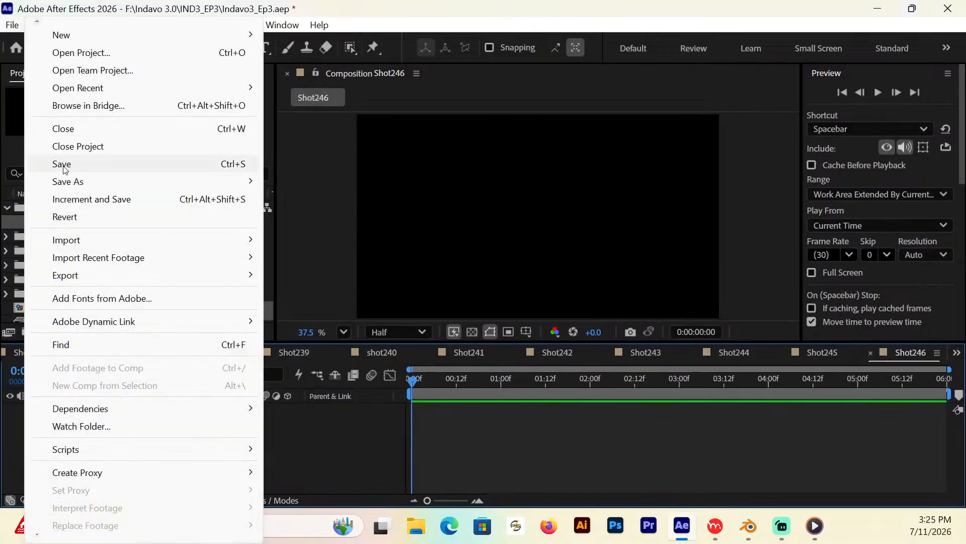
click(63, 165)
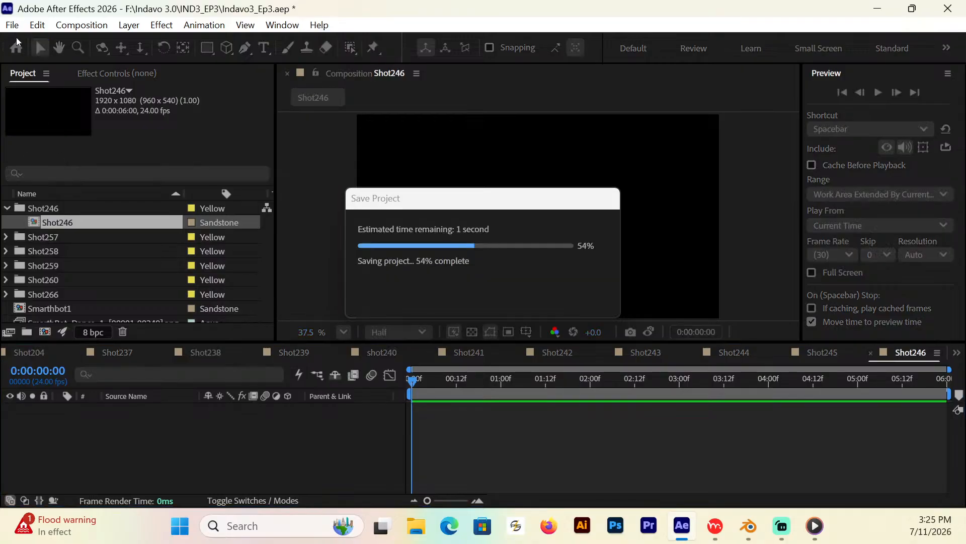
Step: Import Shot246.png from the Shot246 folder on disk and add it as a layer in the Shot246 composition
click(12, 25)
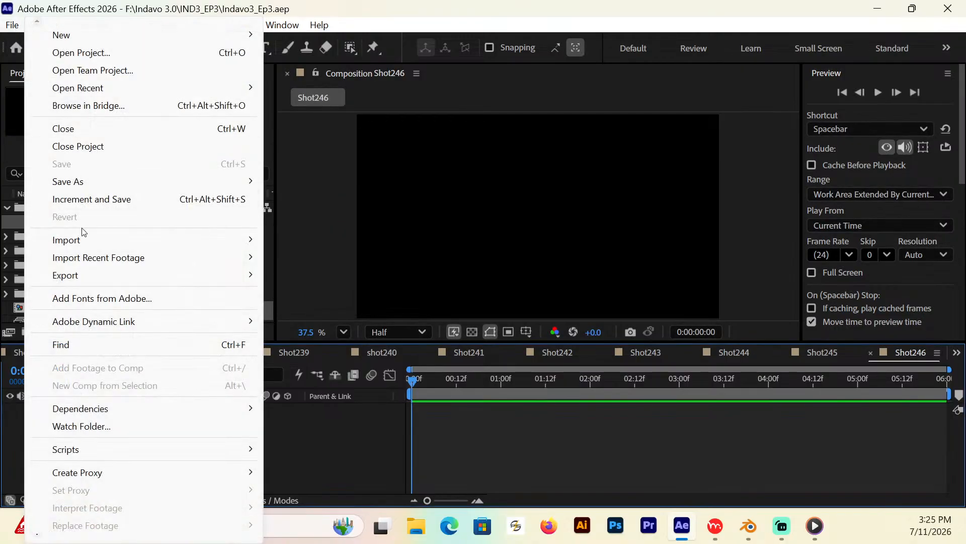
mouse_move(81, 241)
click(339, 241)
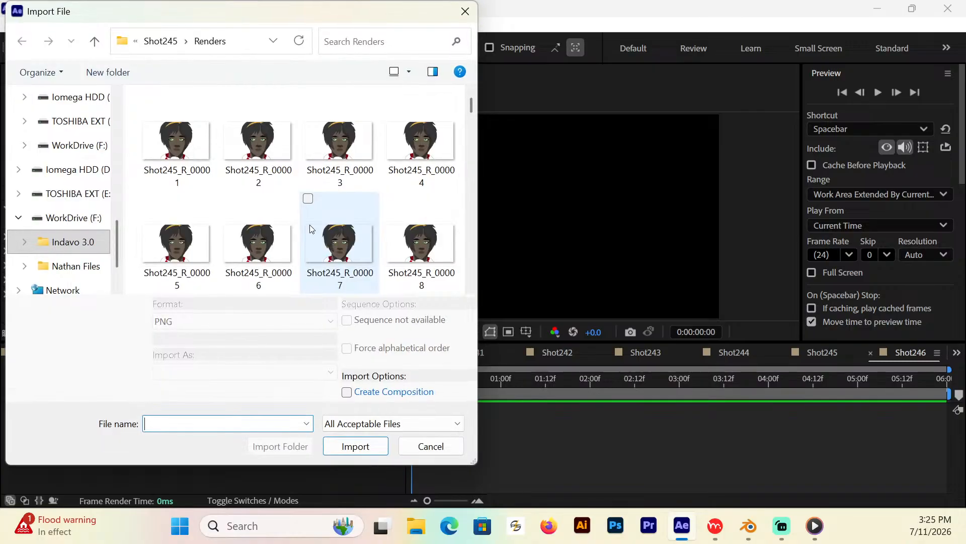
click(160, 41)
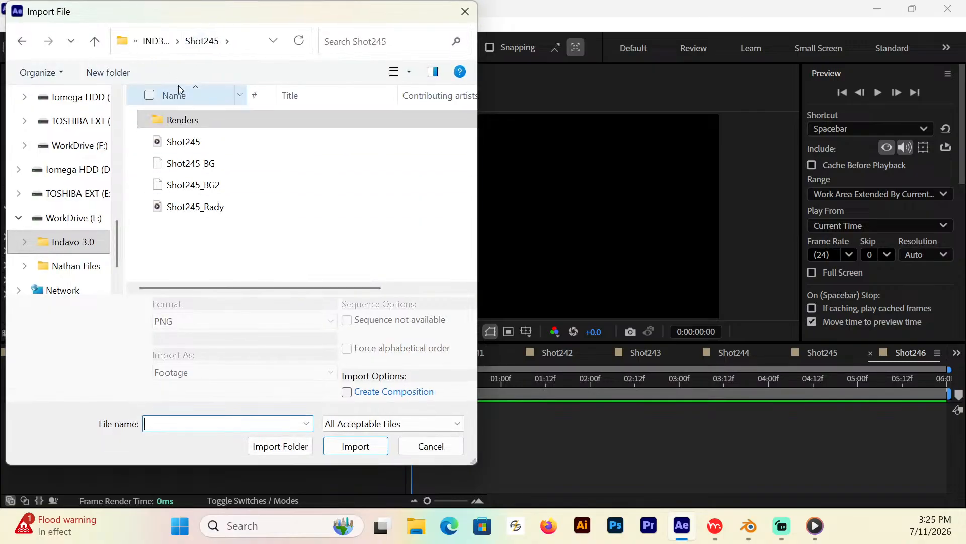
click(156, 40)
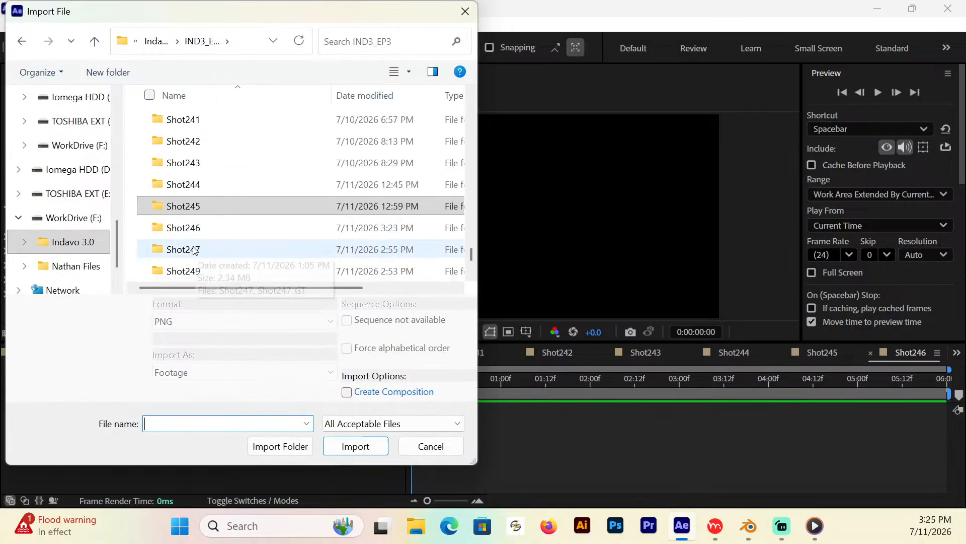
double_click(184, 228)
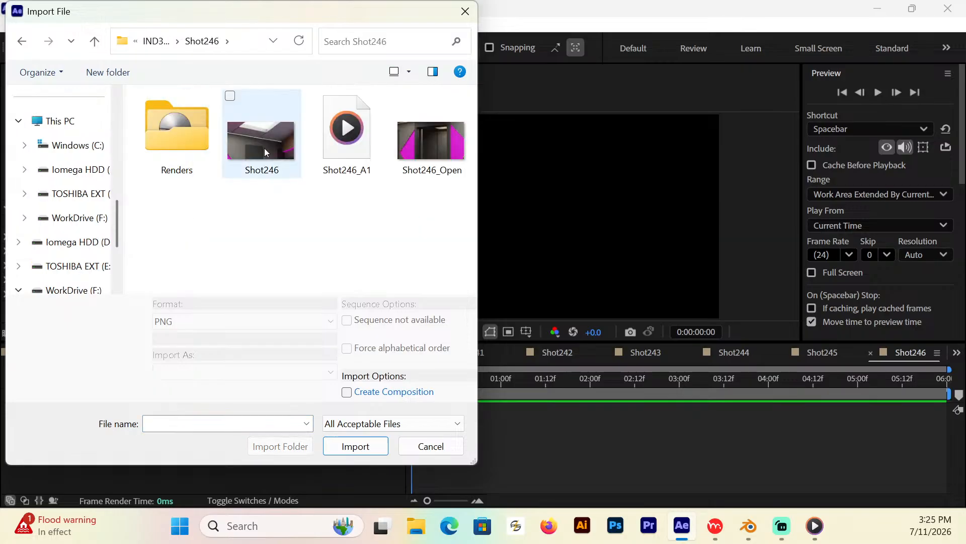
click(260, 143)
click(364, 433)
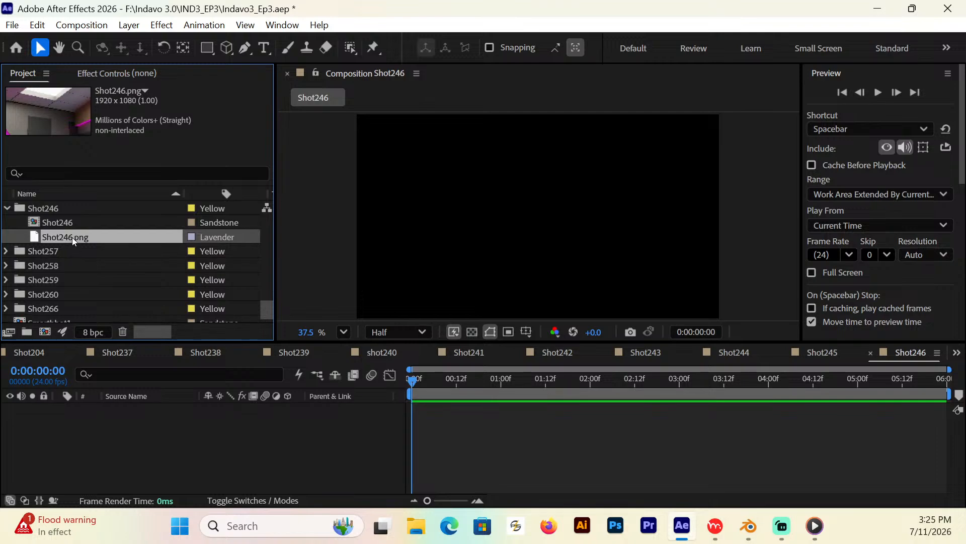
drag(71, 237, 324, 461)
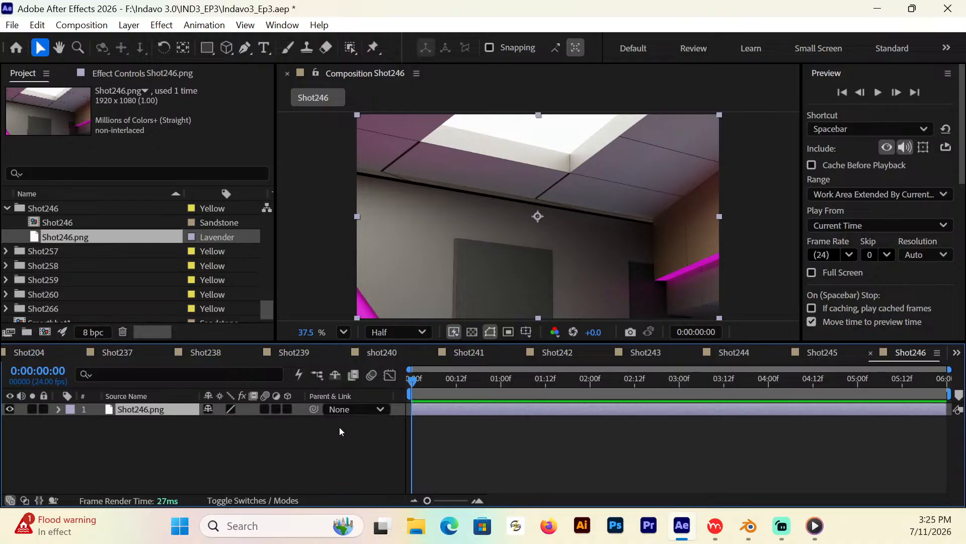
Step: Copy the White Solid 5 layer from the Shot245 composition into Shot246, above the Shot246.png layer
click(825, 354)
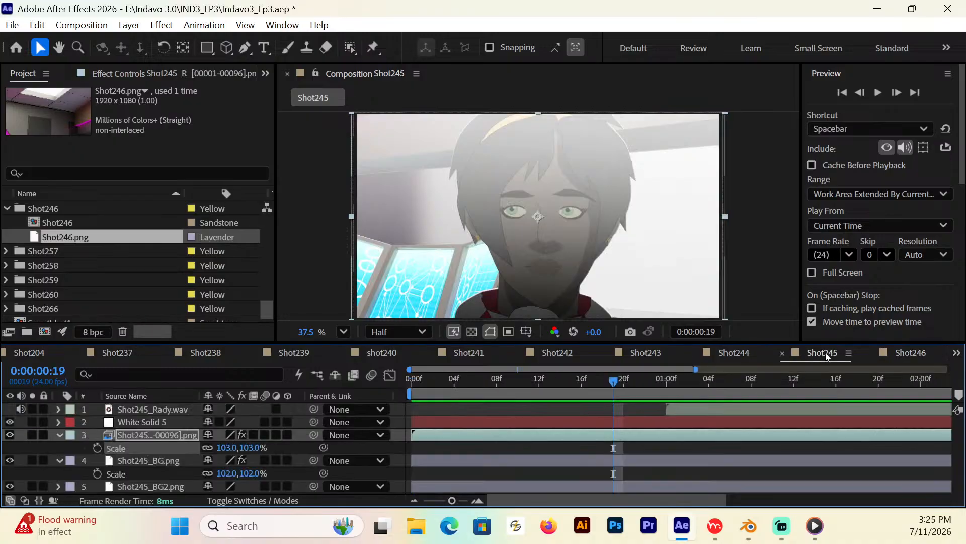
click(138, 421)
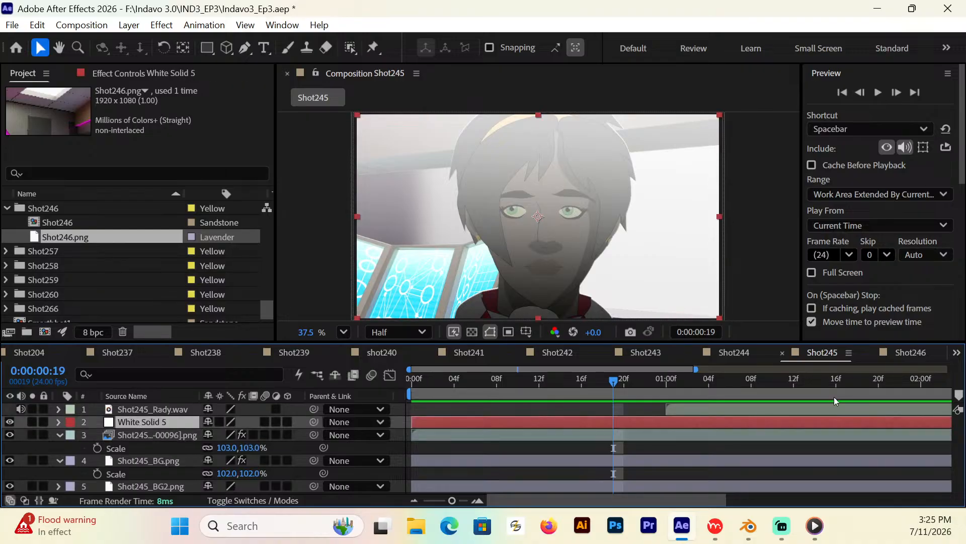
click(910, 352)
key(ctrl+v)
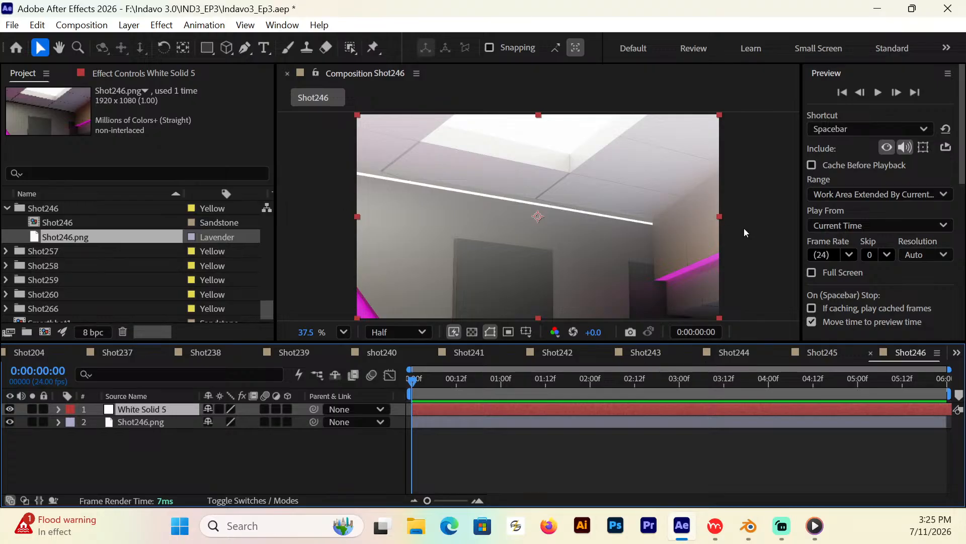
Step: Copy the Black Solid 3 layer from the Shot242 composition into Shot246 and place it beneath the Shot246.png layer
click(748, 355)
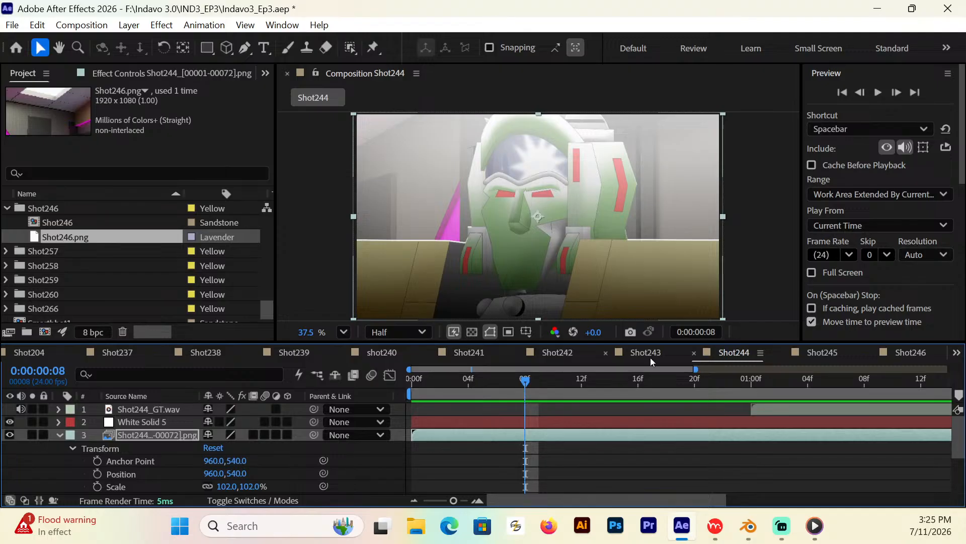
click(59, 435)
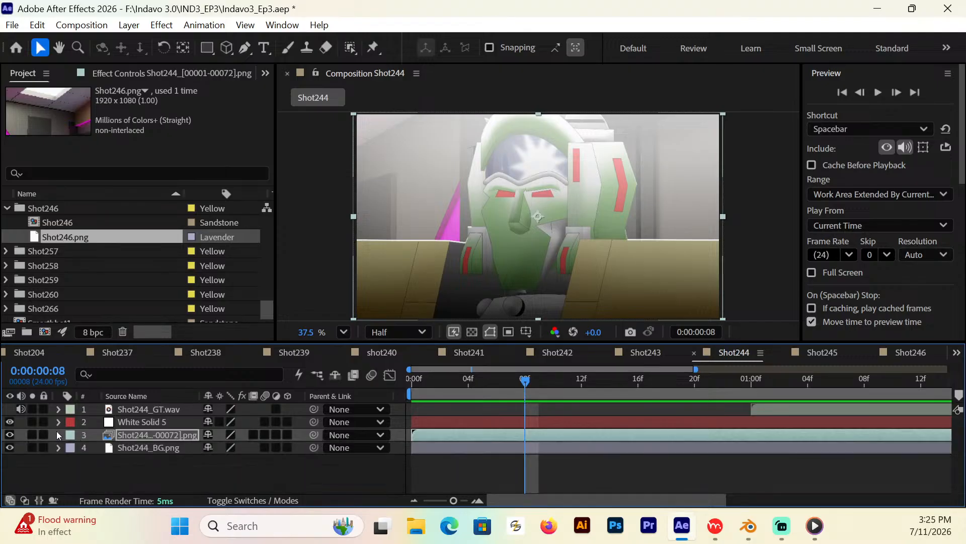
click(650, 354)
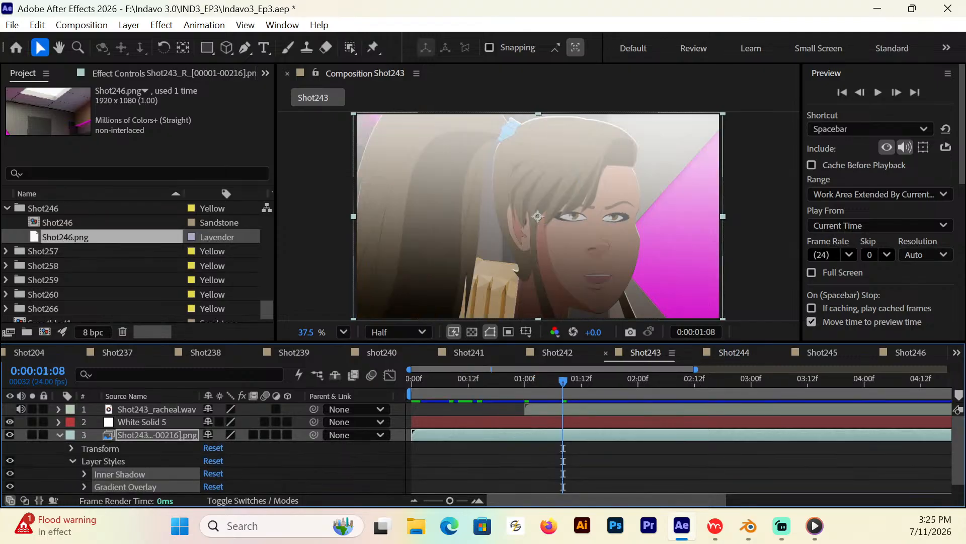
scroll(92, 438, down, 1)
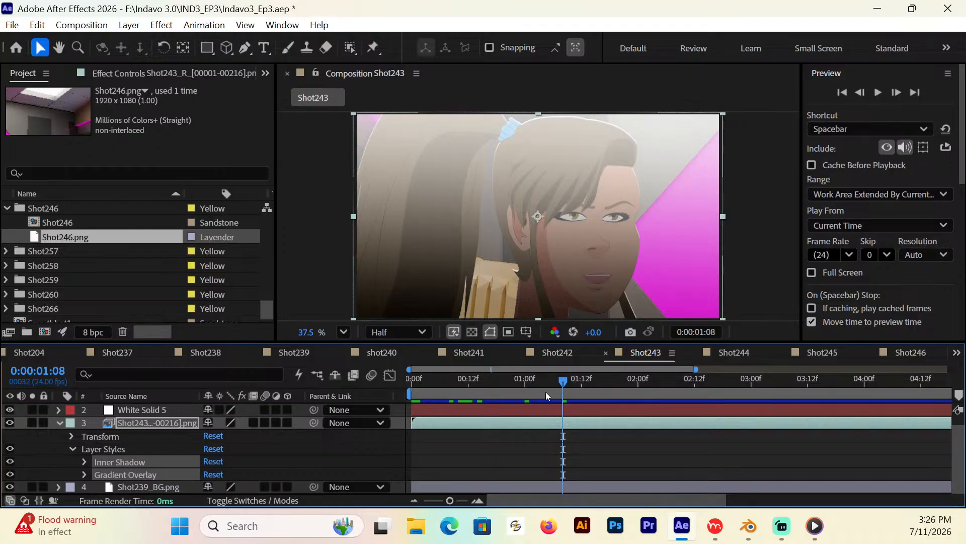
click(556, 353)
scroll(152, 433, down, 2)
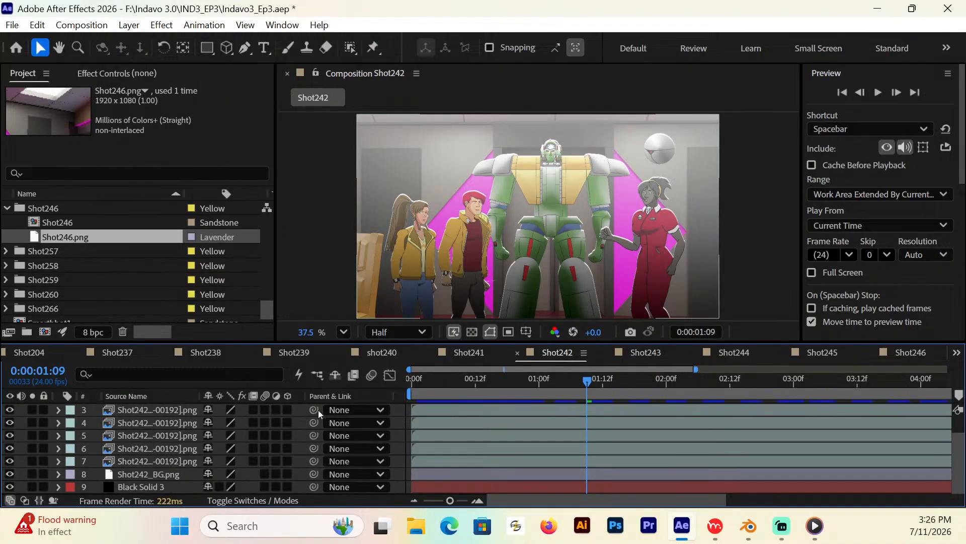
click(170, 486)
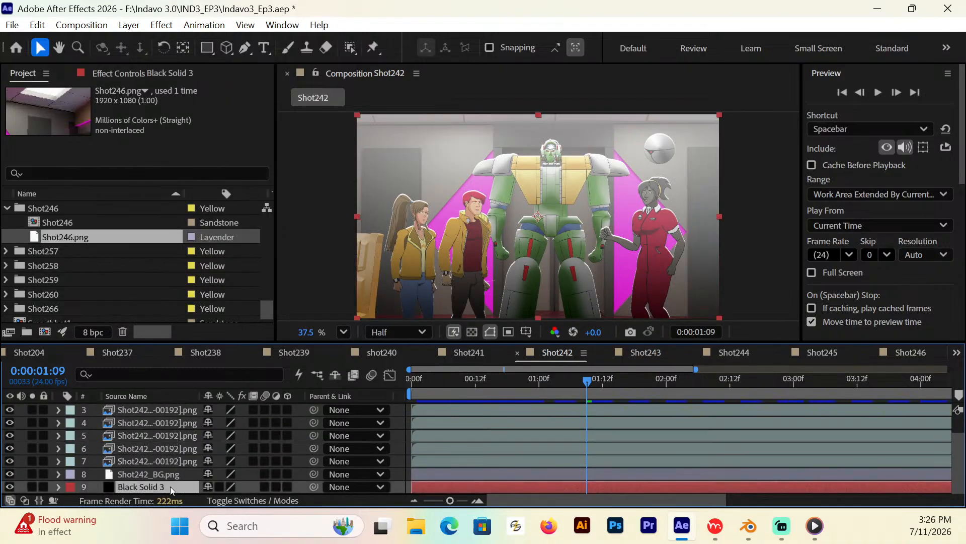
click(922, 355)
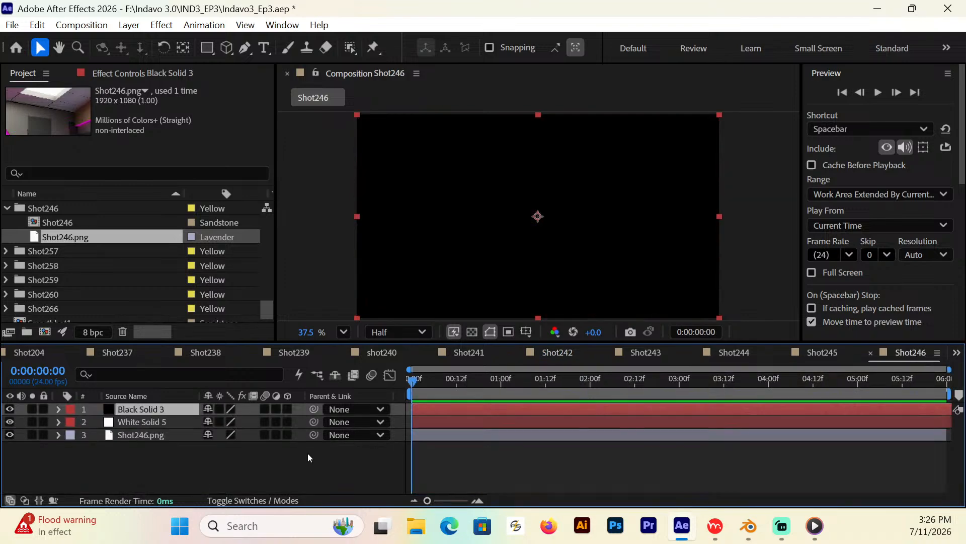
drag(177, 413, 162, 448)
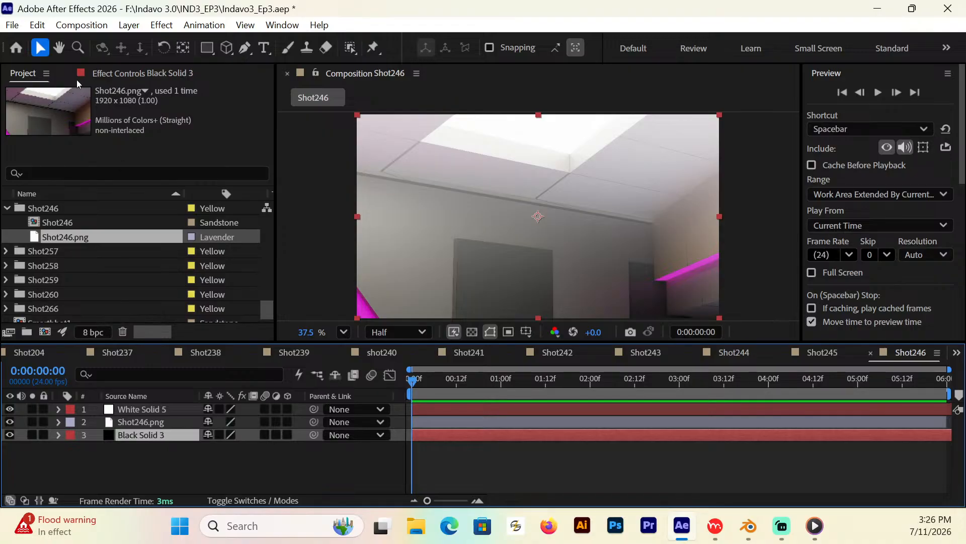
Step: Import Shot246_A1.wav and add it as the uppermost layer of Shot246, starting at the one-second mark
click(12, 25)
mouse_move(159, 240)
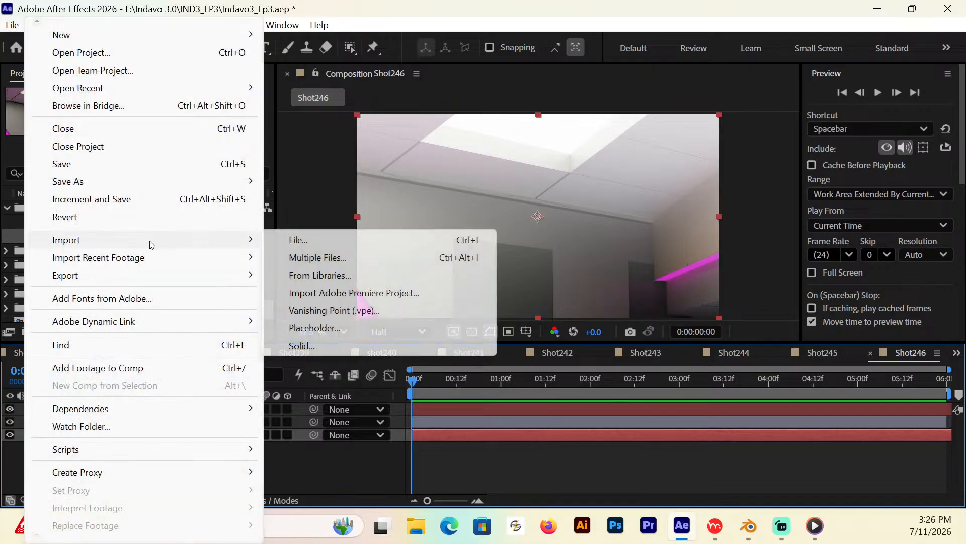
click(312, 240)
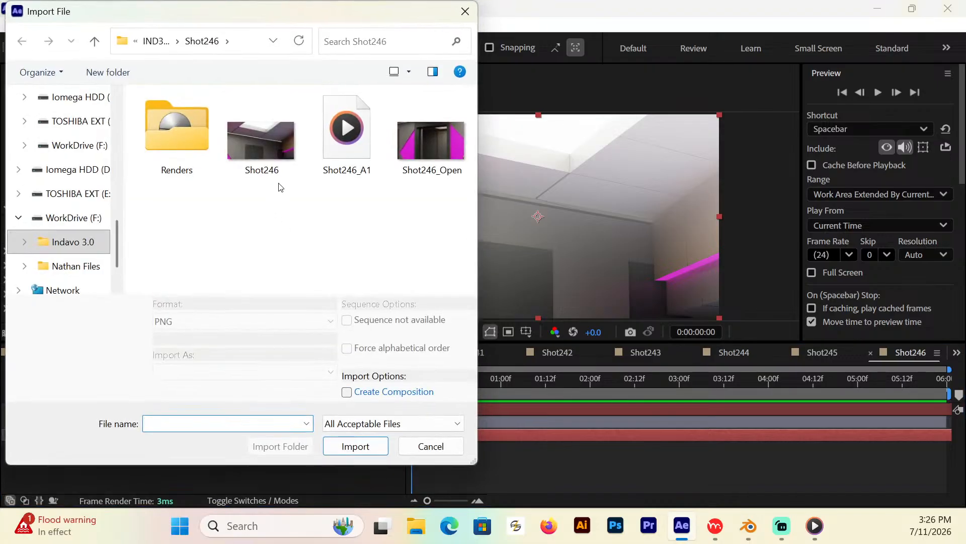
click(347, 131)
click(355, 446)
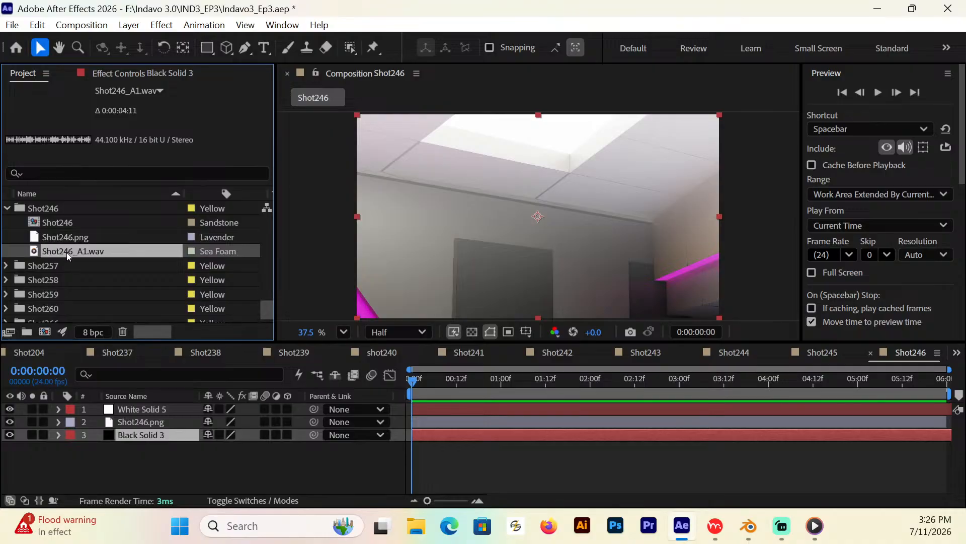
drag(66, 252, 551, 394)
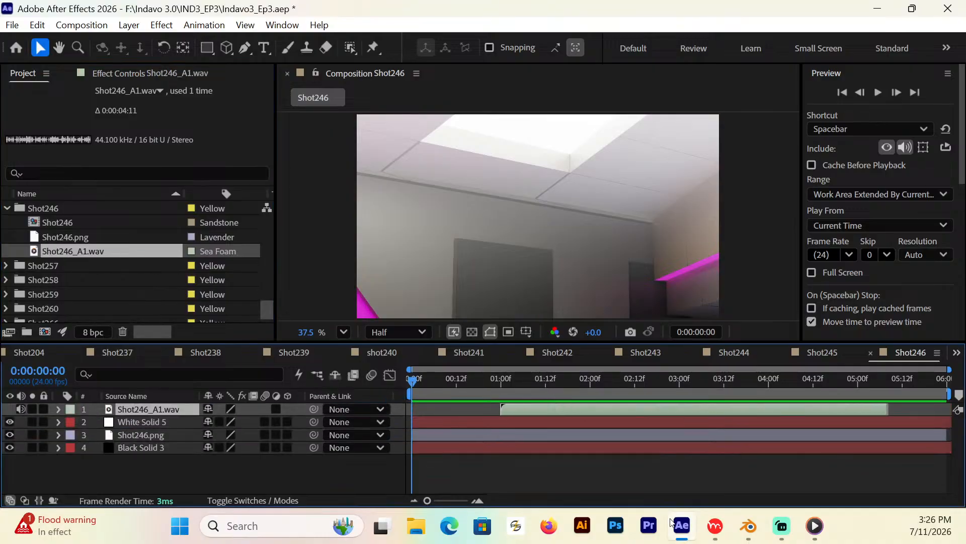
Step: Close Moho and trim the end of the Shot246_A1.wav layer slightly
right_click(715, 526)
click(711, 484)
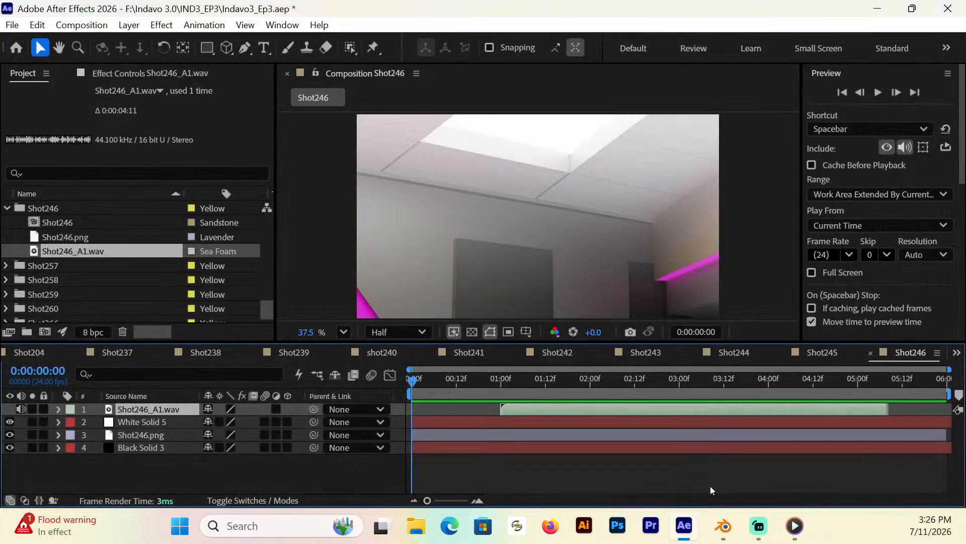
drag(889, 408, 887, 409)
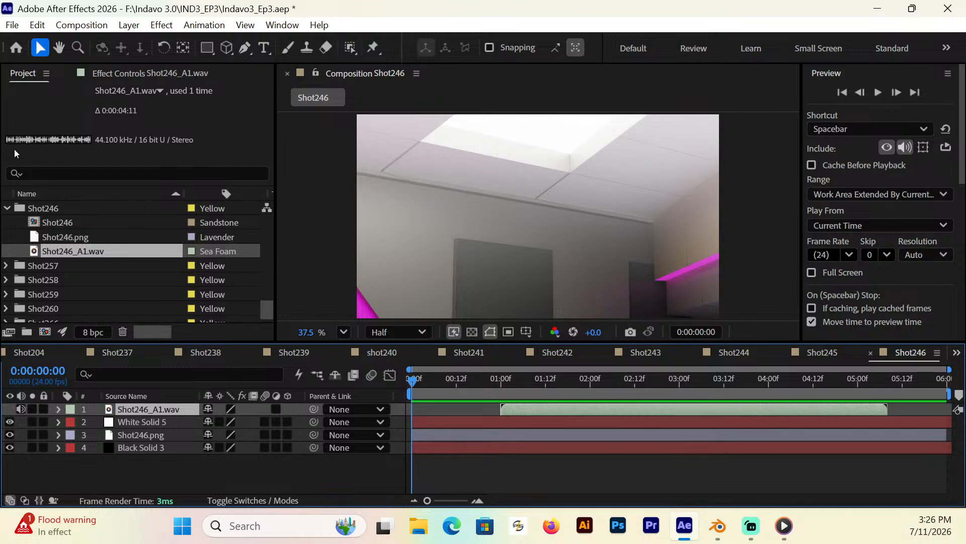
Step: Import the Shot246_A1 PNG sequence from Shot246's Renders folder as footage
click(13, 25)
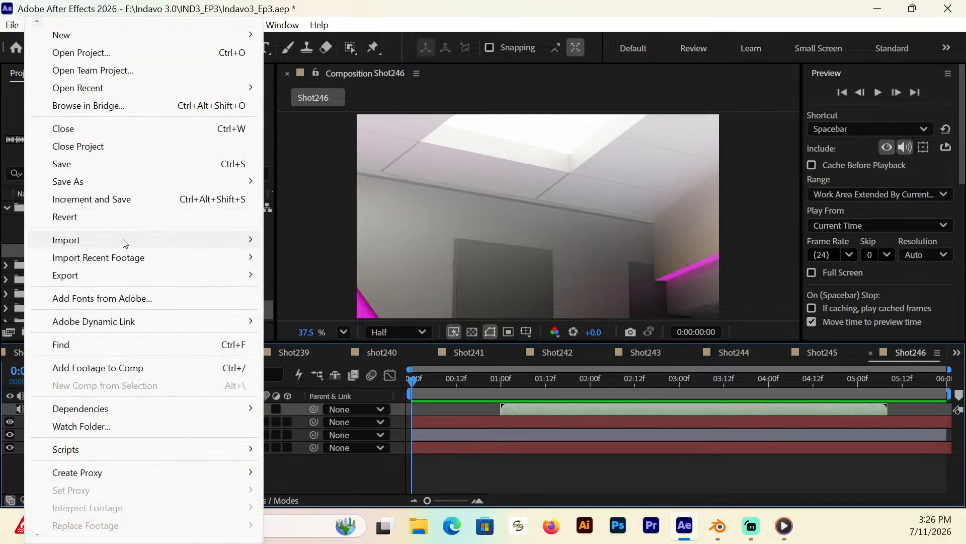
mouse_move(126, 240)
click(300, 240)
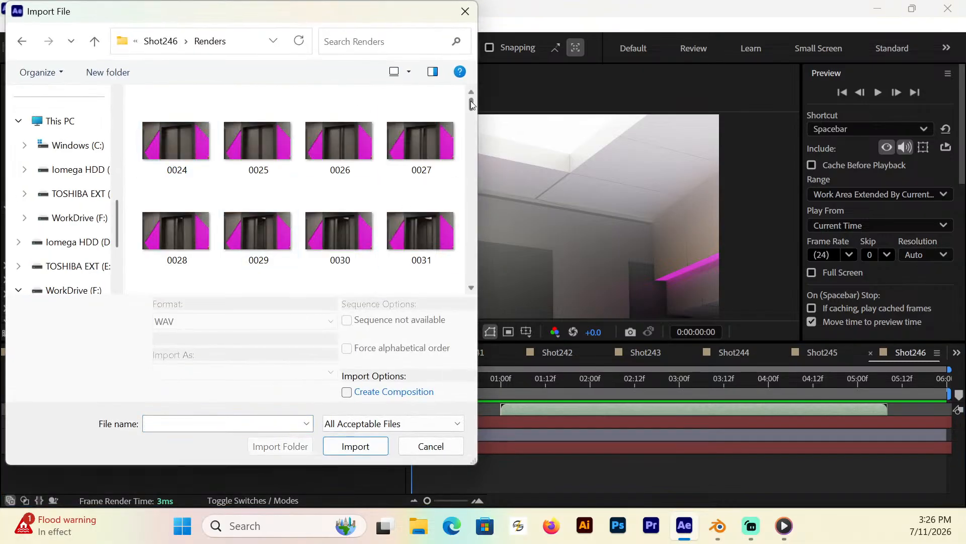
drag(472, 106, 472, 181)
click(206, 192)
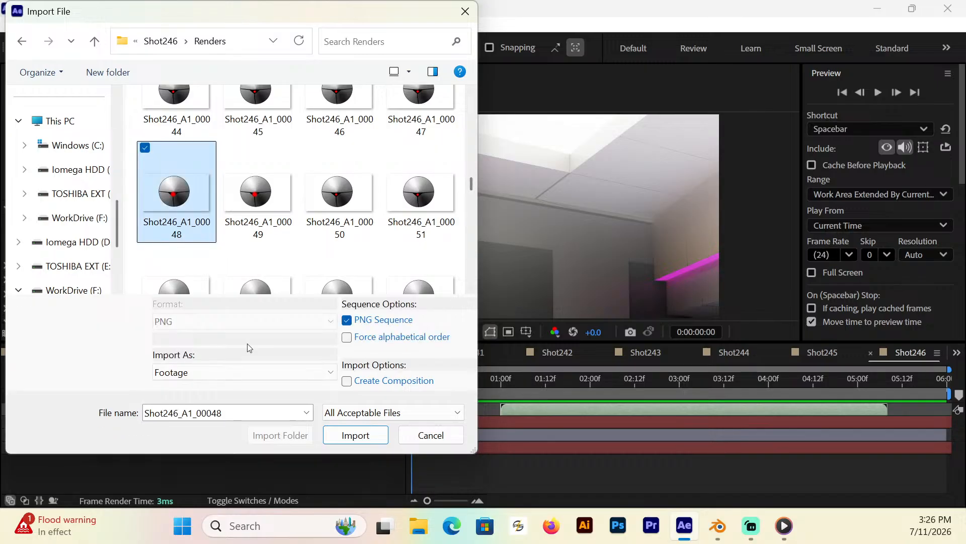
click(356, 435)
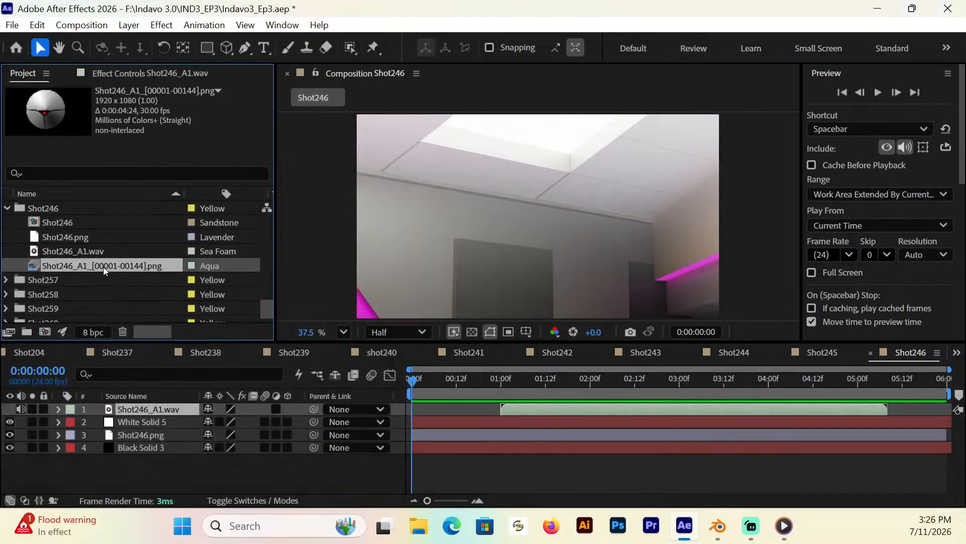
Step: Interpret the Shot246_A1 sequence at 24 fps and add it to Shot246 between the White Solid 5 and Shot246.png layers
right_click(105, 270)
mouse_move(199, 357)
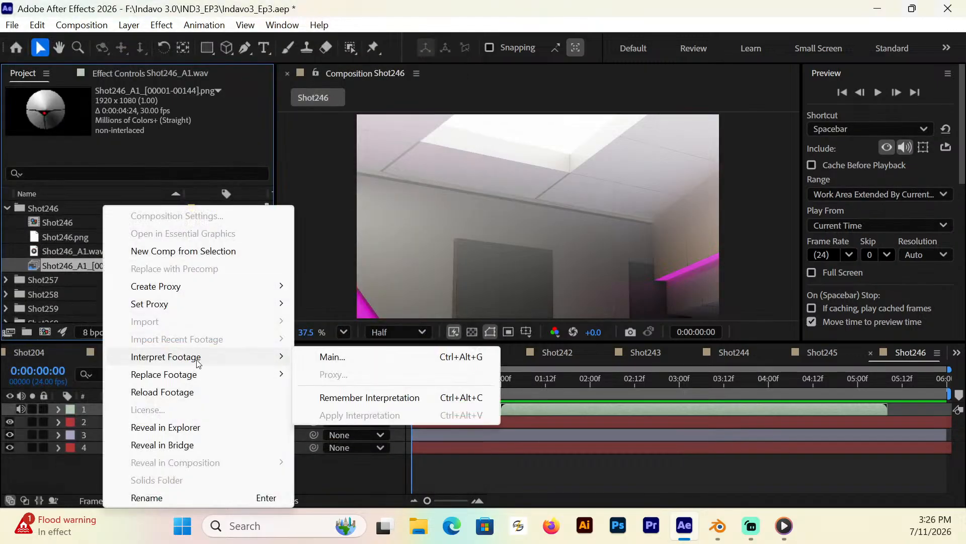
click(331, 357)
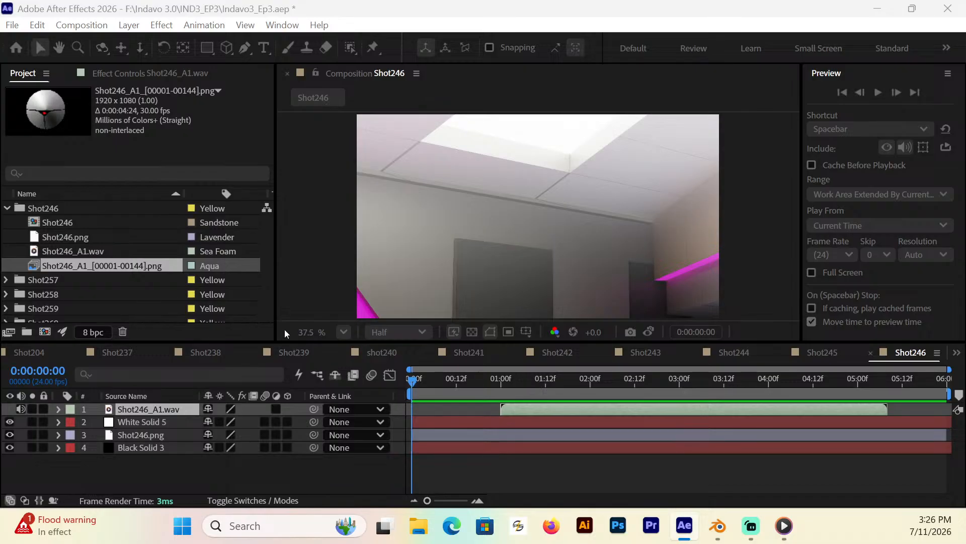
key(Return)
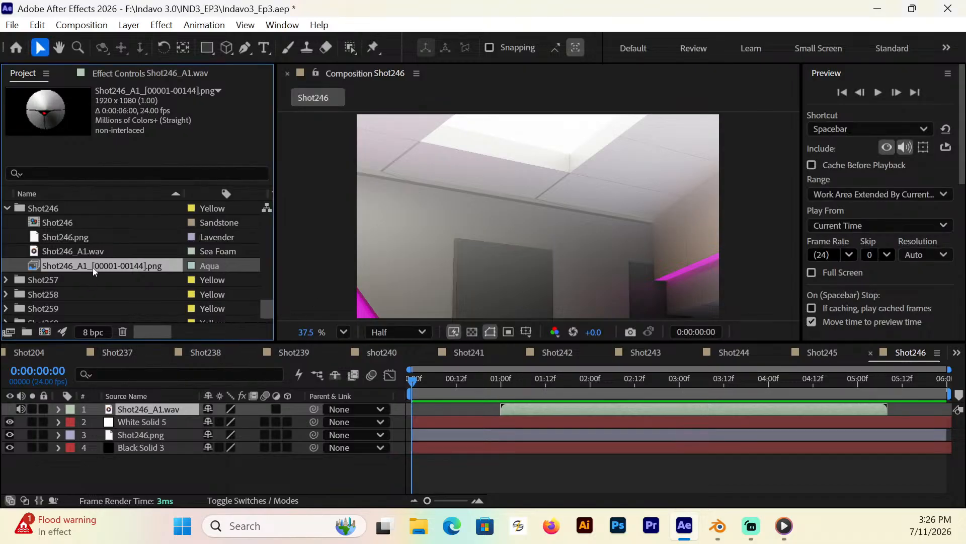
drag(92, 267, 109, 428)
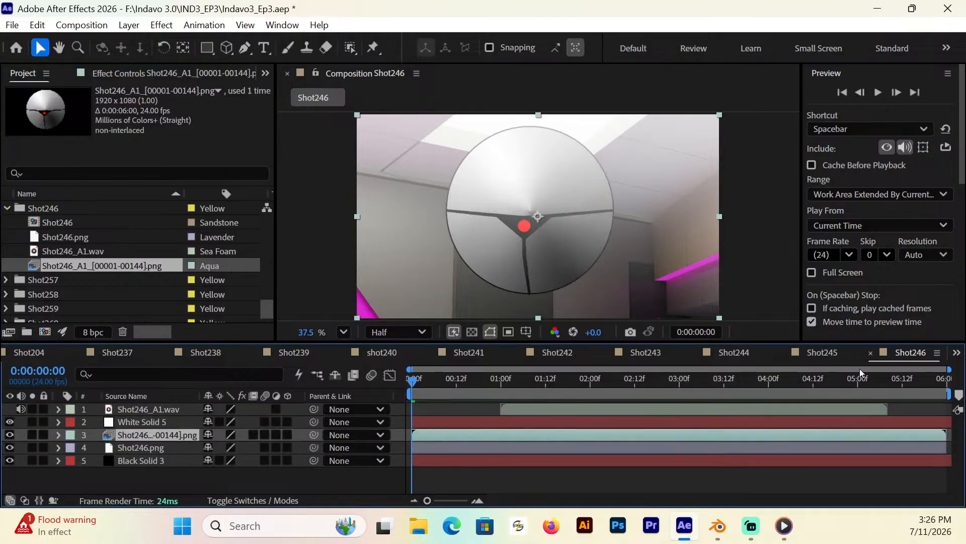
Step: Copy the Inner Shadow layer style from the character sequence layer in Shot245 to the Shot246_A1 sequence layer in Shot246
click(820, 352)
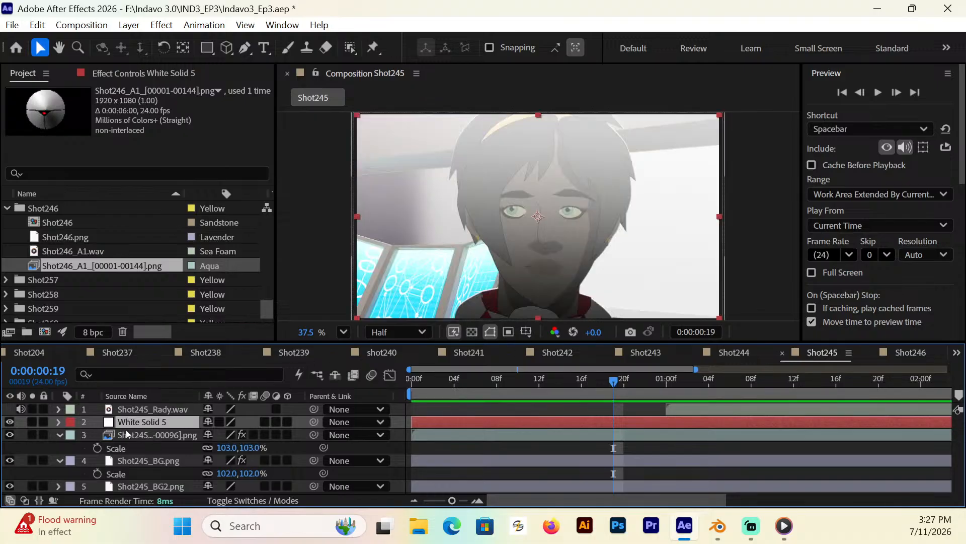
click(149, 434)
click(58, 434)
click(58, 434)
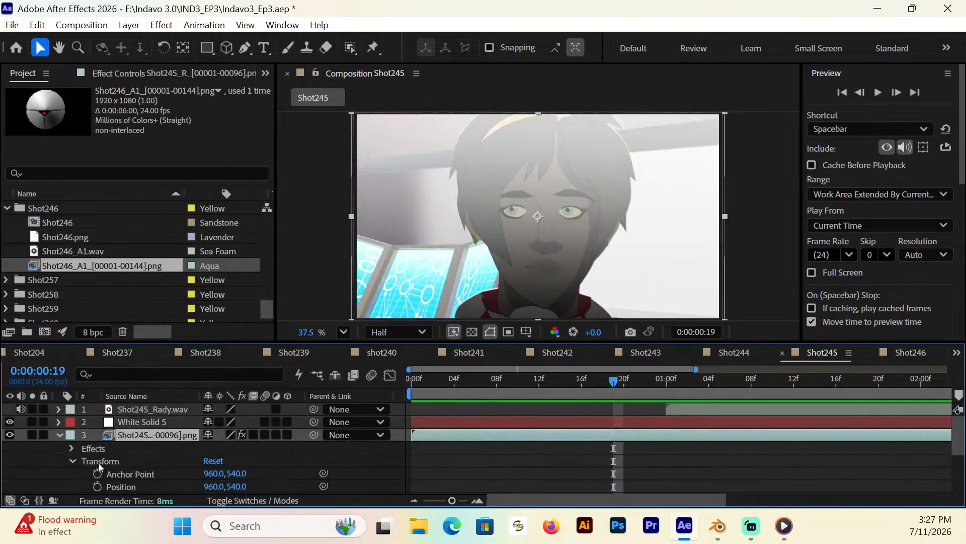
scroll(128, 475, down, 3)
click(110, 446)
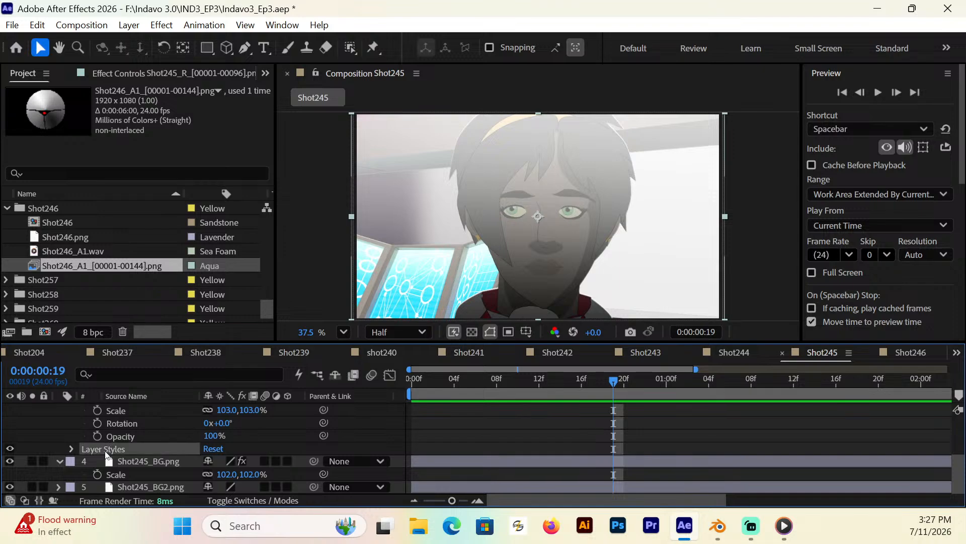
click(72, 448)
click(125, 461)
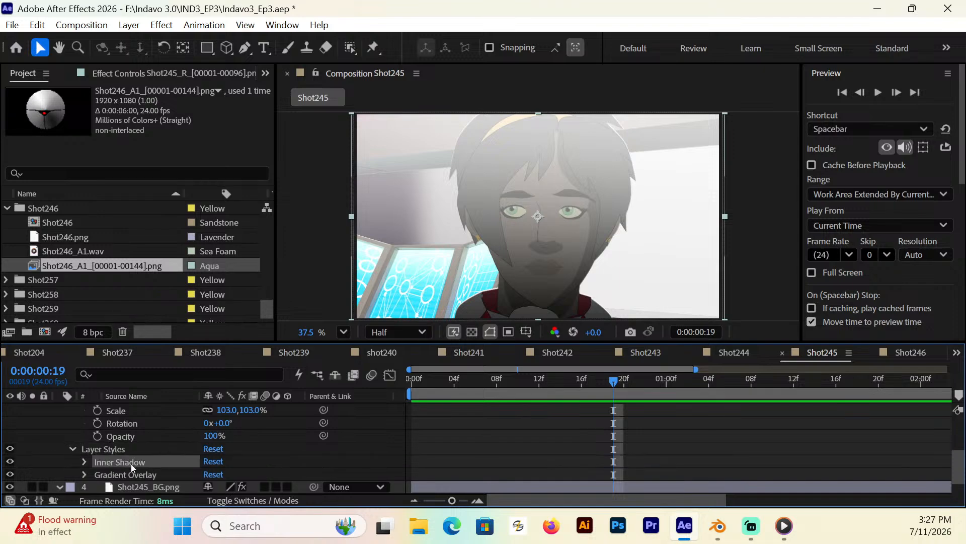
click(913, 352)
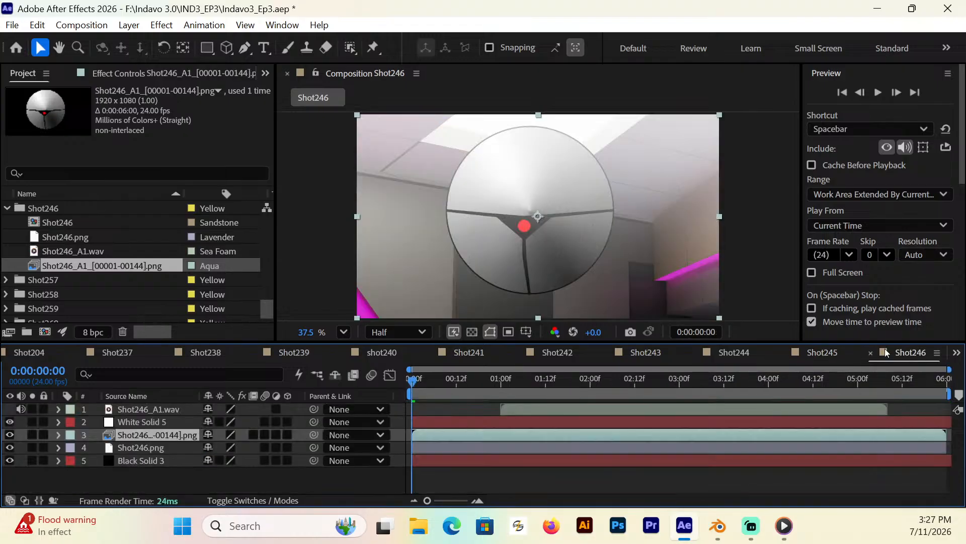
key(ctrl+v)
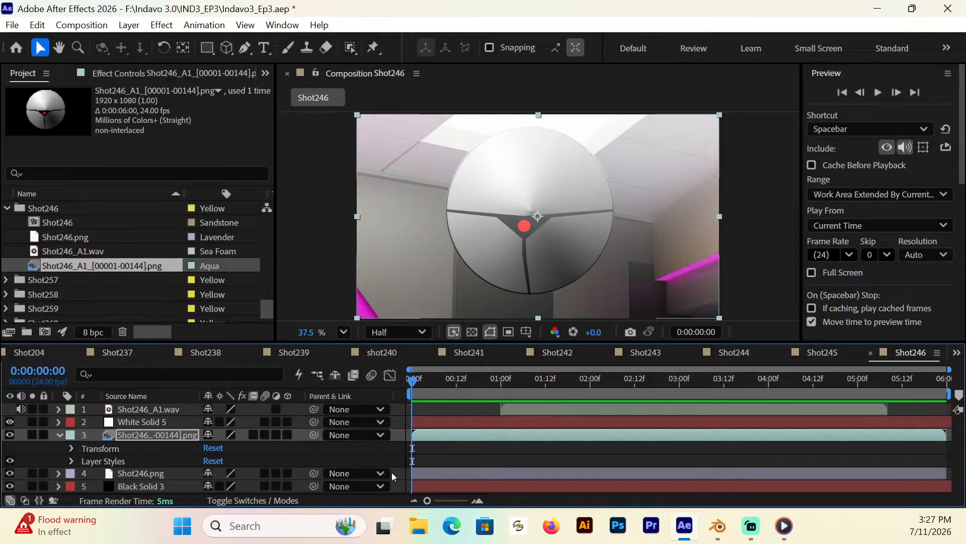
Step: Save the project and preview the Shot246 composition, returning the playhead to the start
key(ctrl+s)
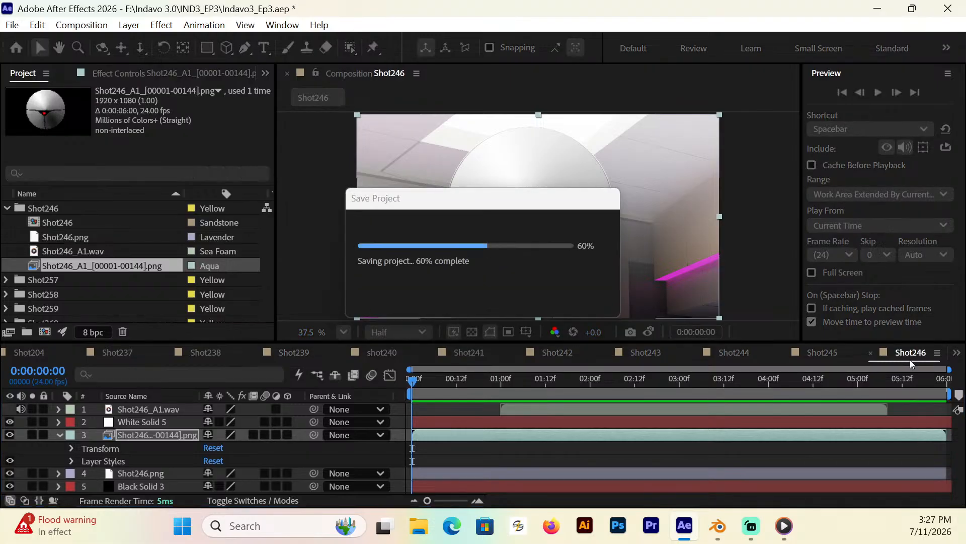
click(877, 92)
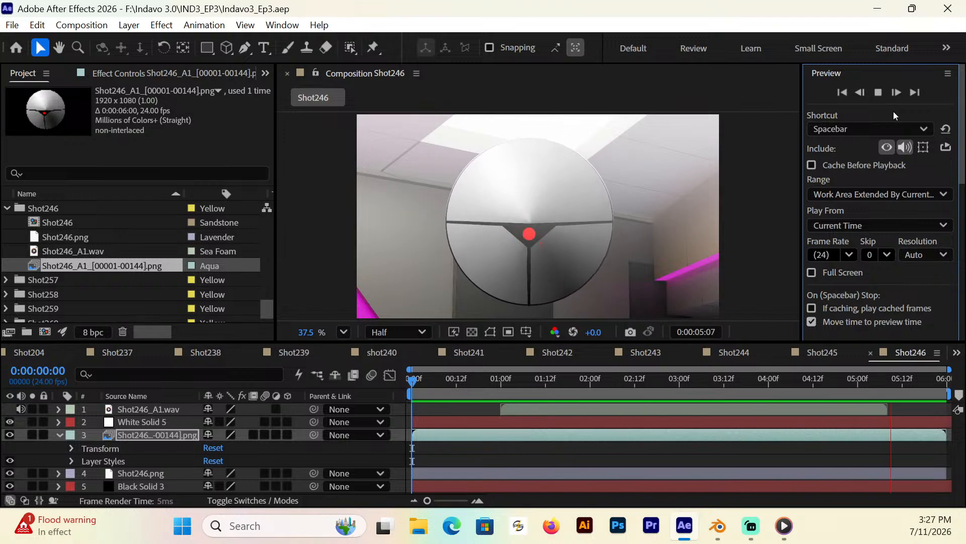
click(878, 95)
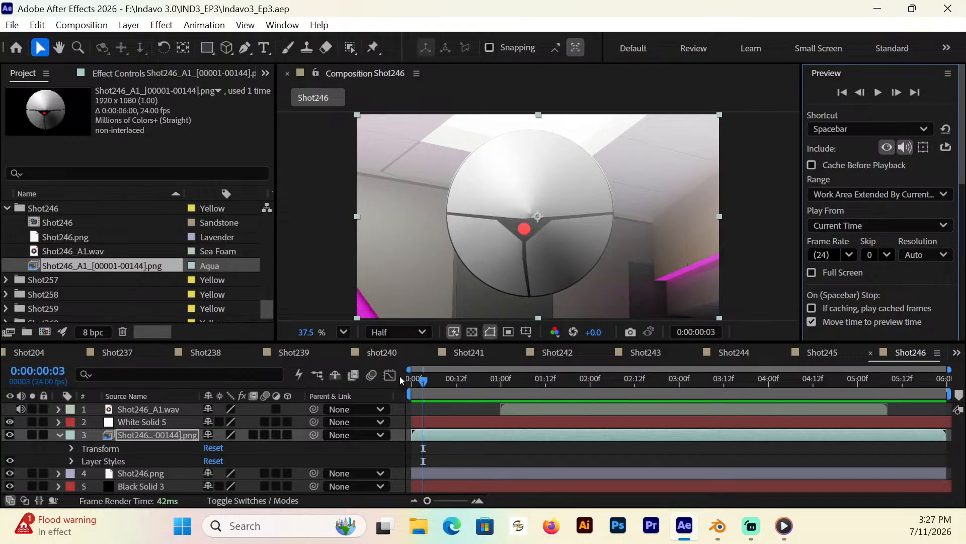
click(412, 378)
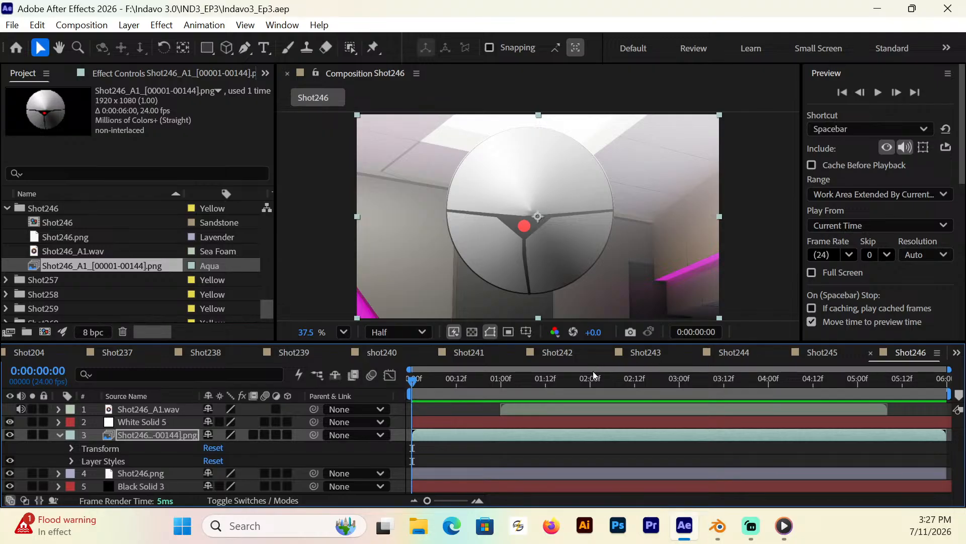
Step: Add Shot246 to the render queue and set its output to Shot246.mp4 in the IND3_EP3\Shot246 folder
click(81, 24)
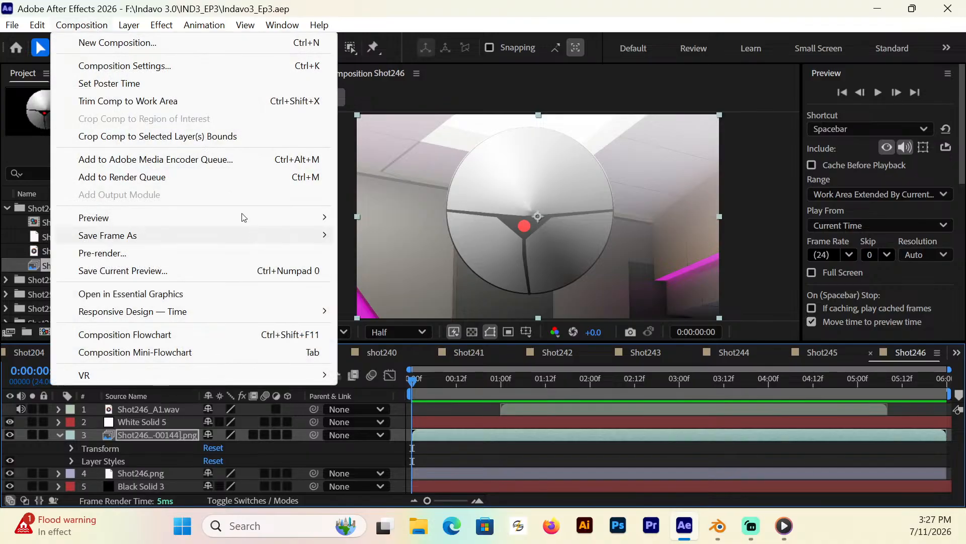
click(247, 177)
scroll(136, 470, down, 1)
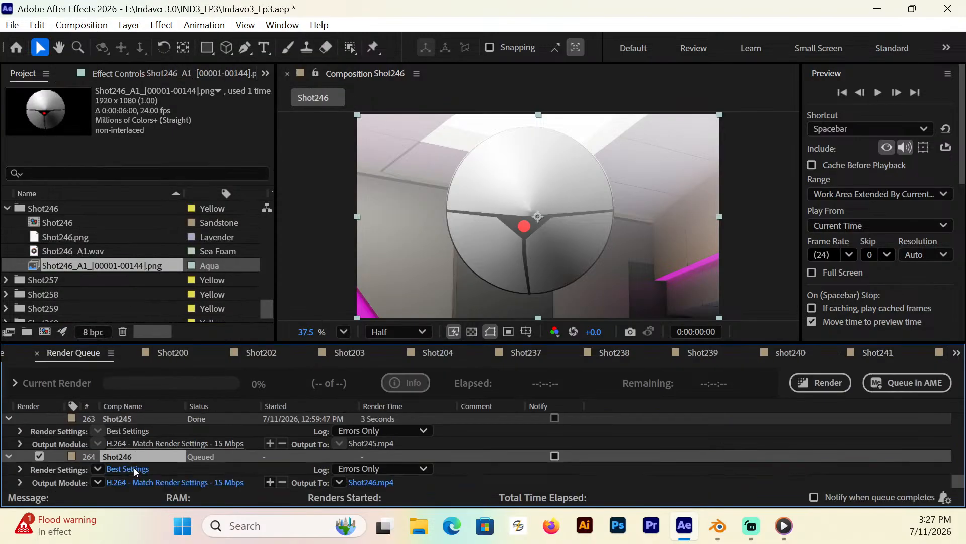
click(369, 482)
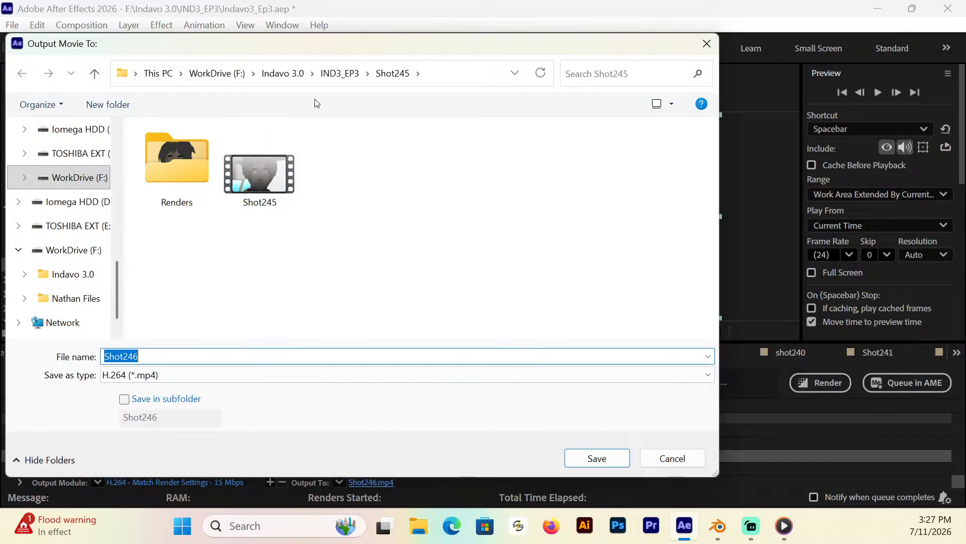
click(341, 73)
scroll(231, 232, down, 13)
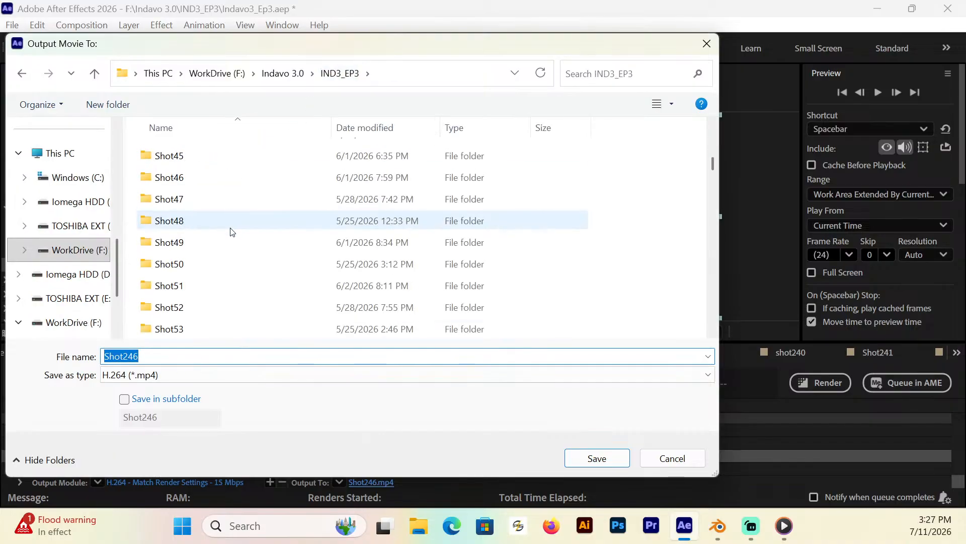
scroll(232, 231, down, 20)
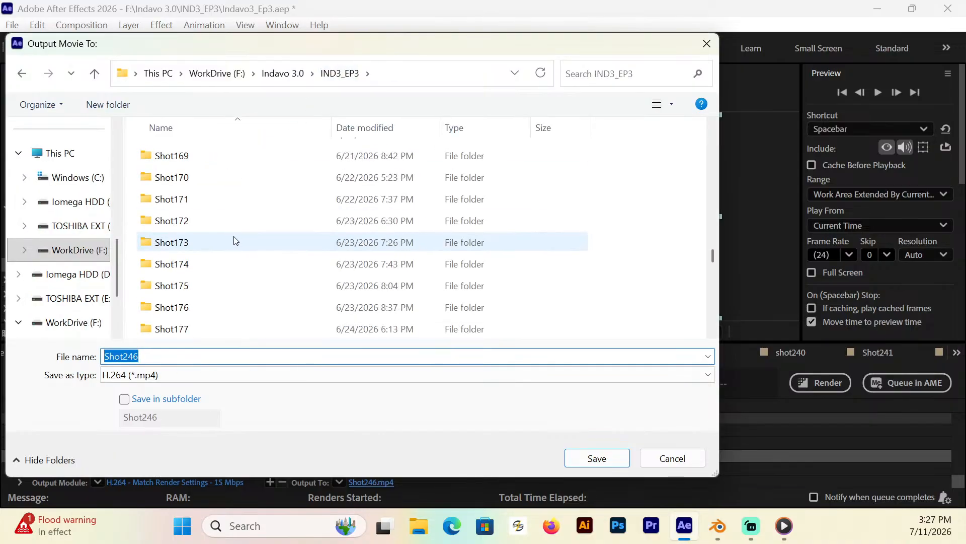
scroll(234, 241, down, 20)
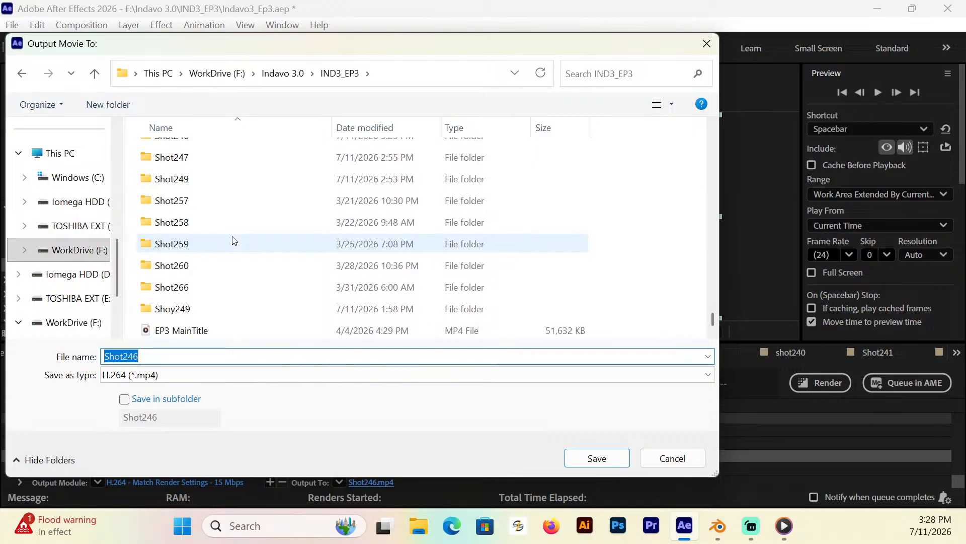
scroll(234, 240, up, 3)
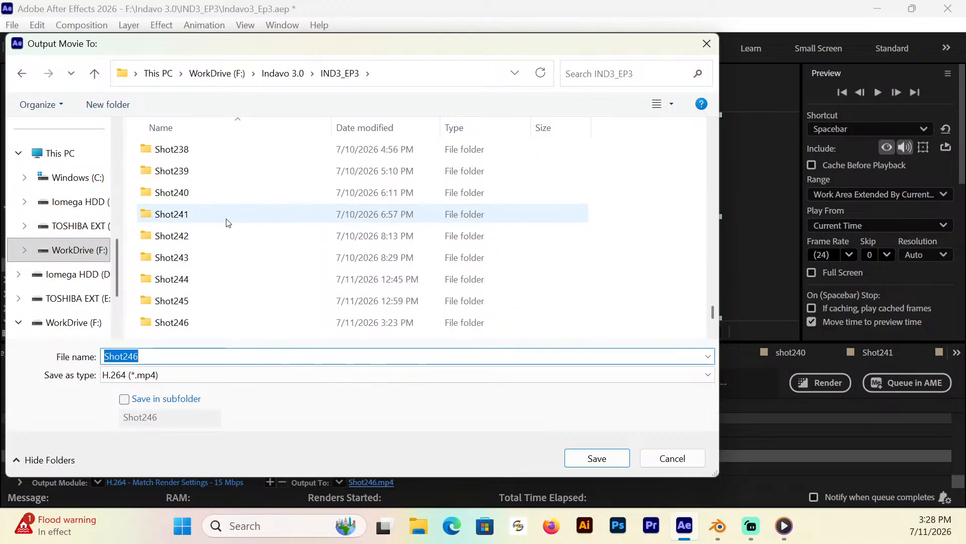
double_click(181, 323)
click(604, 460)
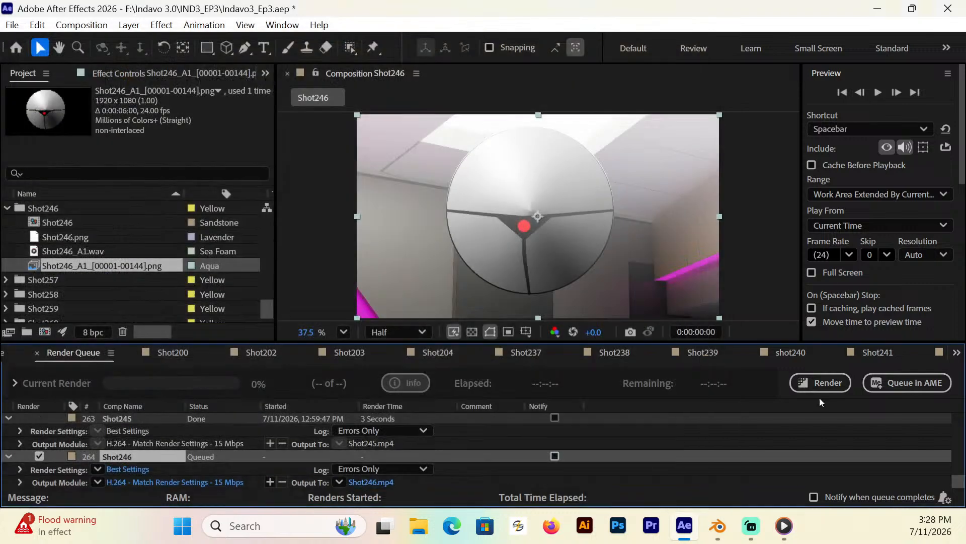
Step: Render the queued Shot246 composition and save the project
click(837, 382)
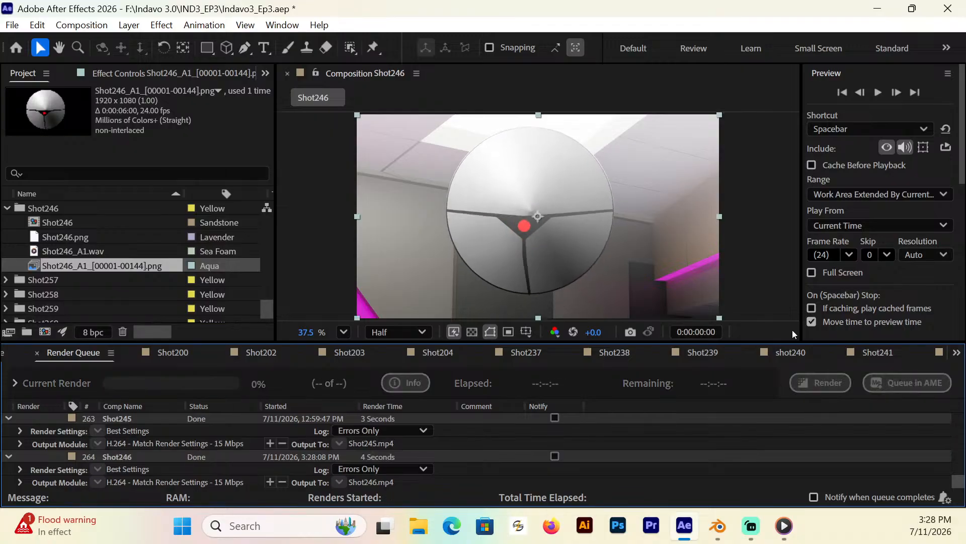
key(ctrl+s)
Step: Minimize After Effects, launch Moho 14 and create a new blank project
mouse_move(718, 526)
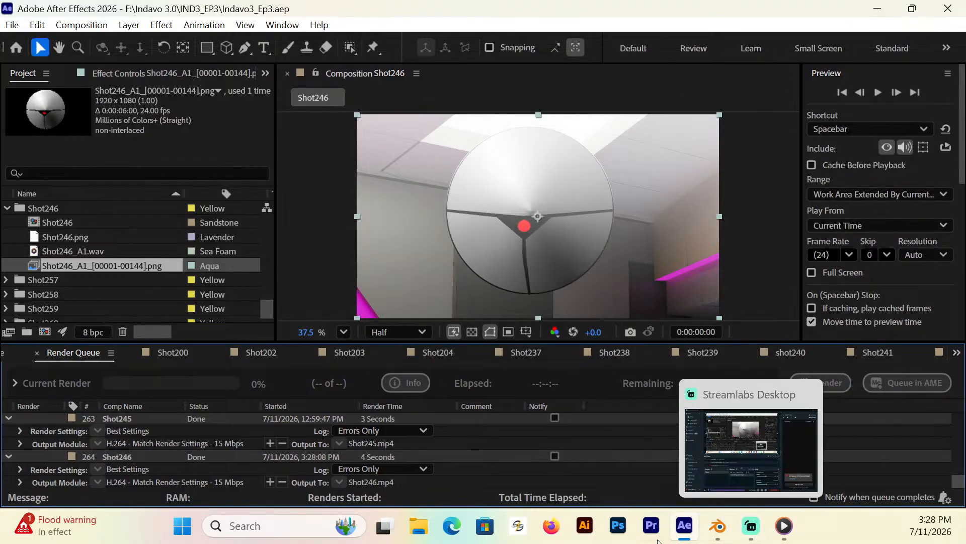
click(877, 10)
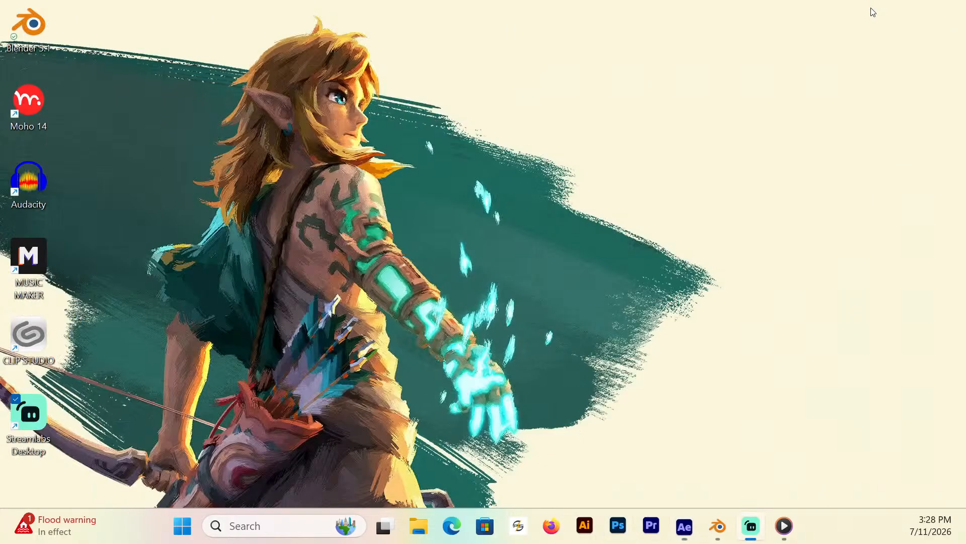
click(17, 108)
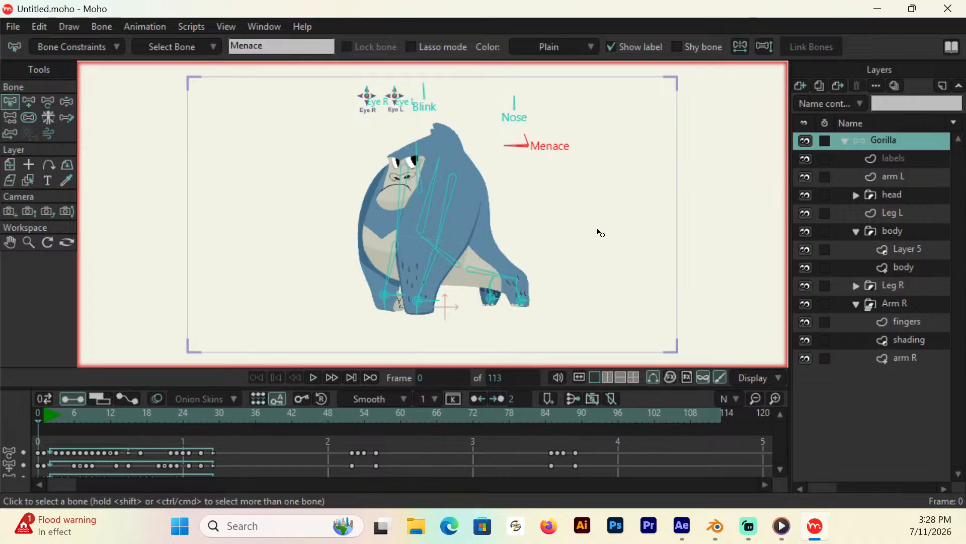
click(15, 27)
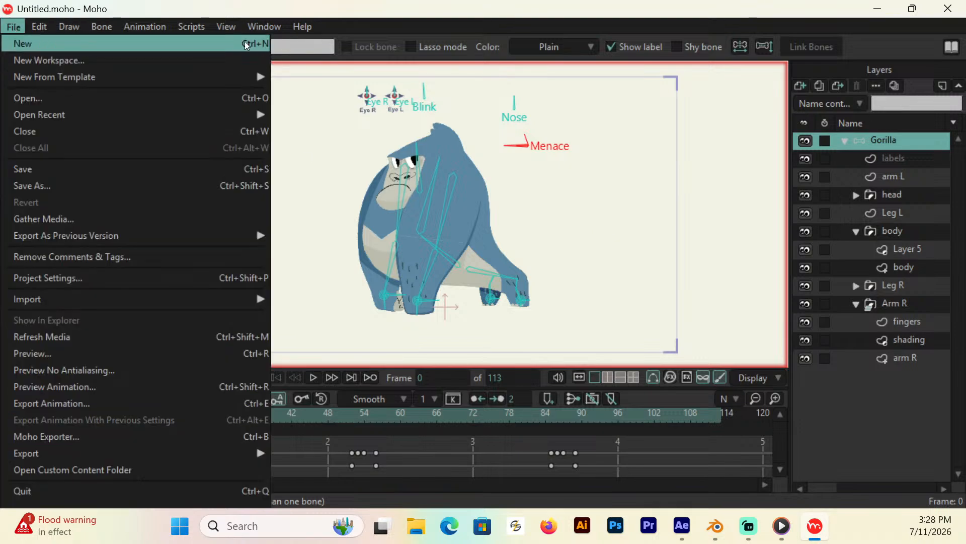
click(211, 52)
click(10, 47)
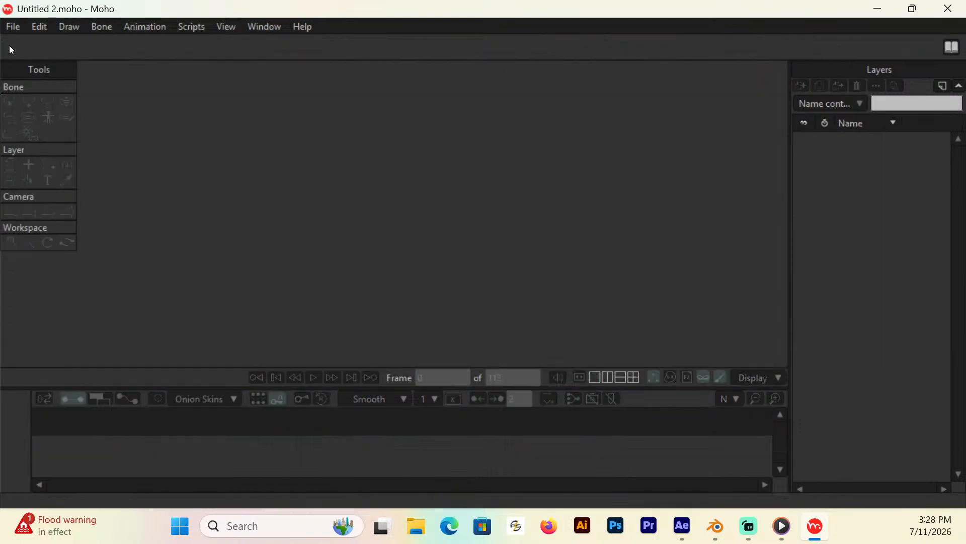
Step: Save the new project as Shot247 in the IND3_EP3\Shot247 folder
click(13, 26)
click(52, 188)
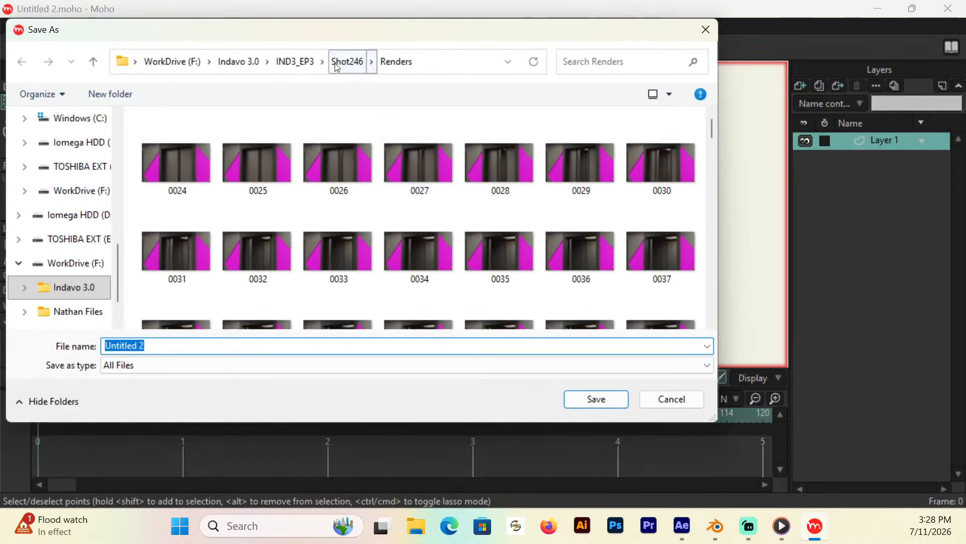
click(295, 61)
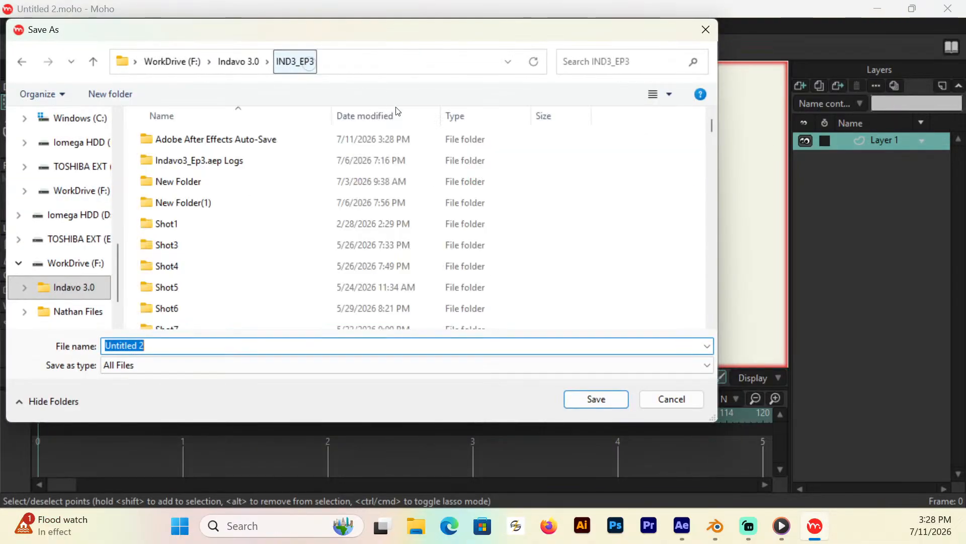
drag(711, 126, 708, 304)
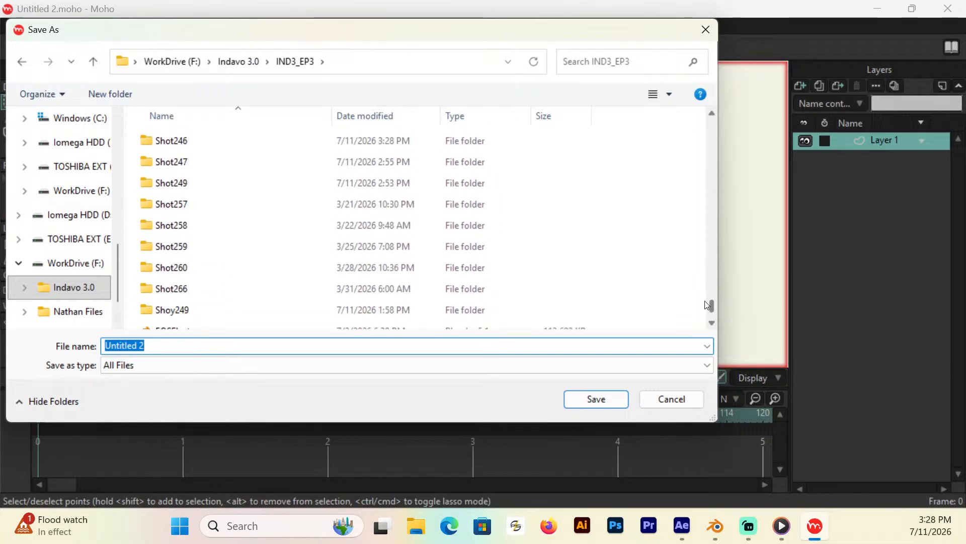
double_click(182, 163)
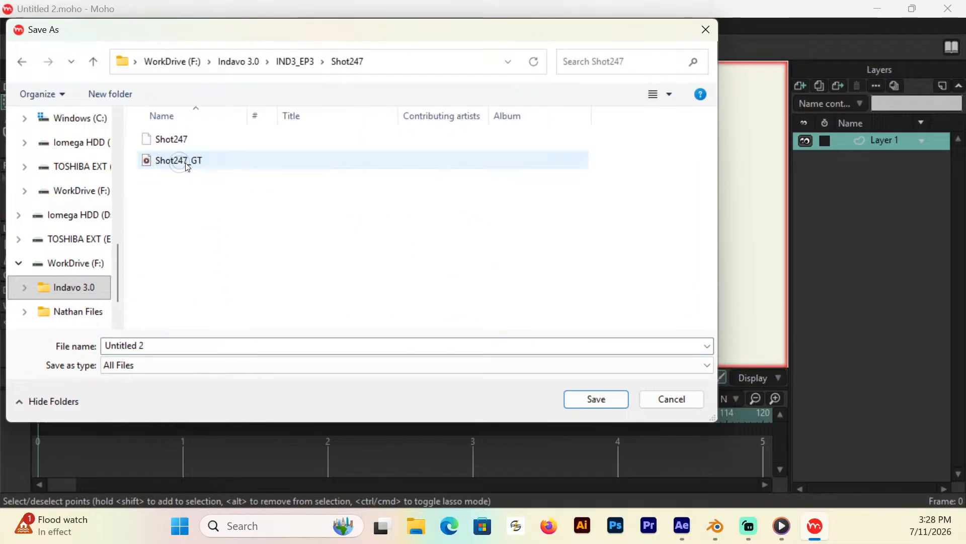
click(272, 345)
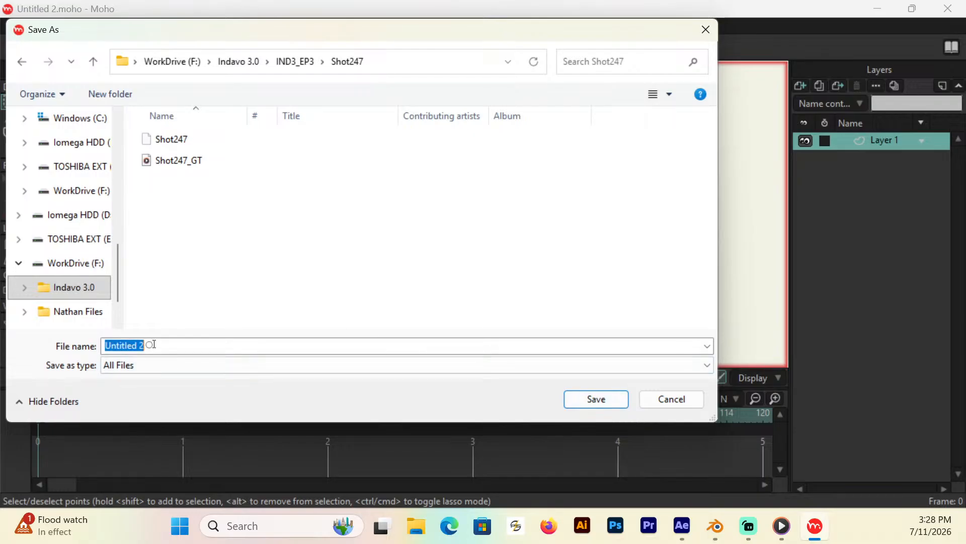
text(Sho)
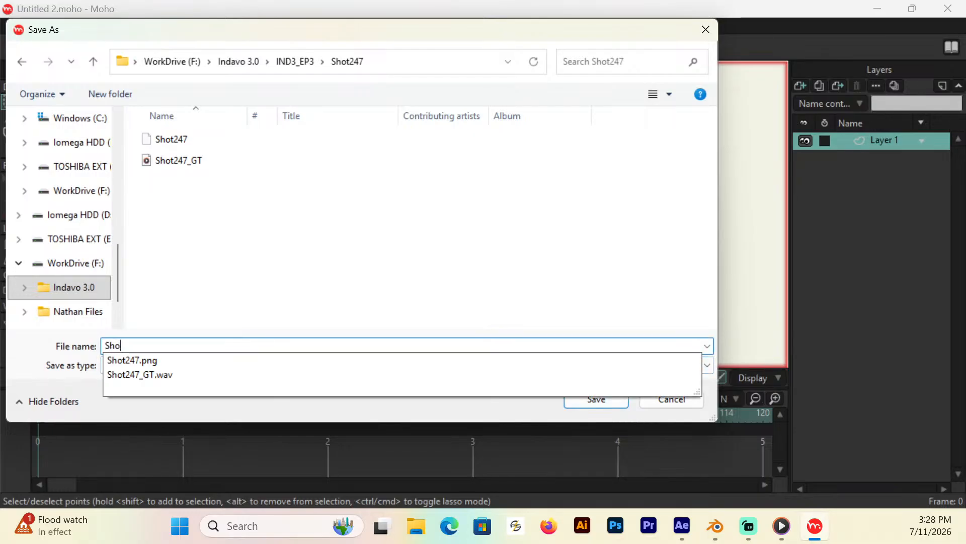
text(t247)
click(613, 404)
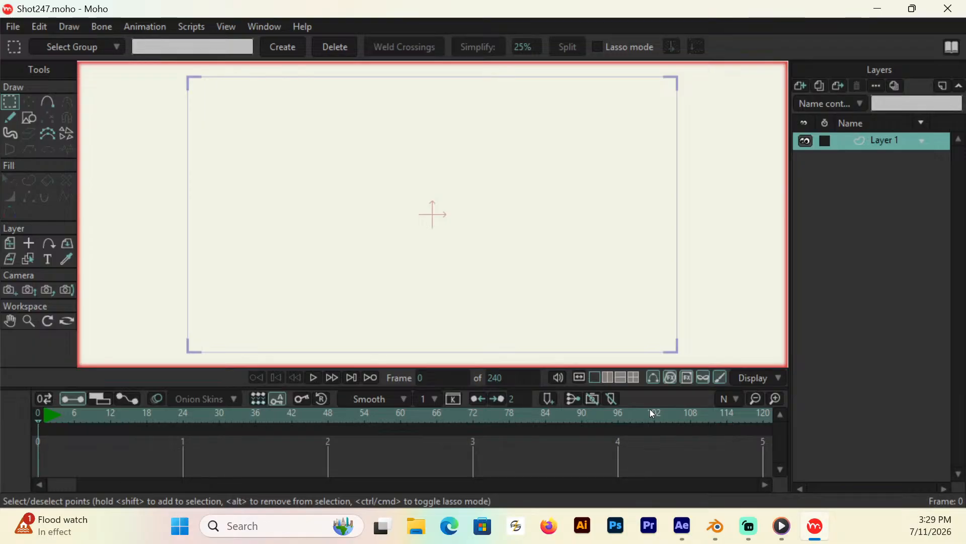
Step: Import the Shot247.png image as the background layer and save the project
click(13, 27)
mouse_move(95, 300)
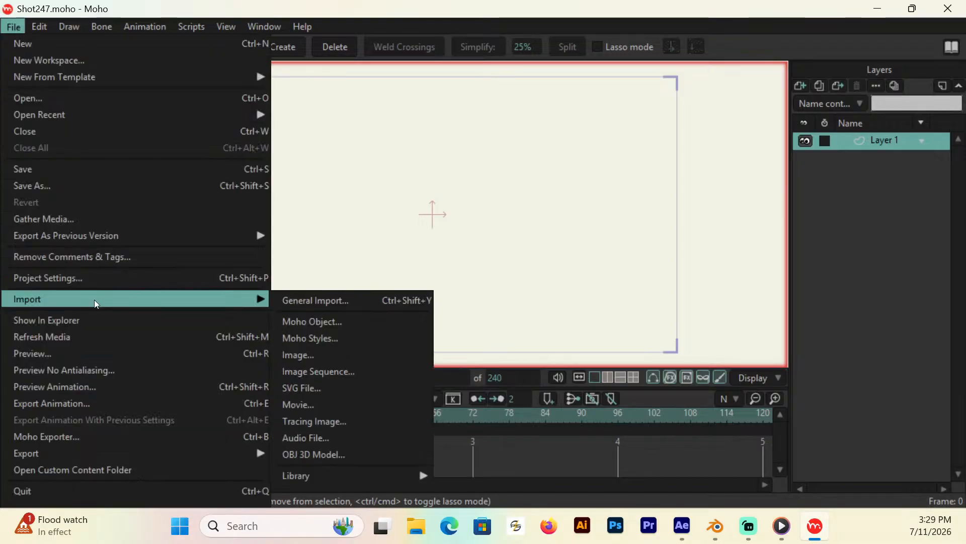
click(328, 355)
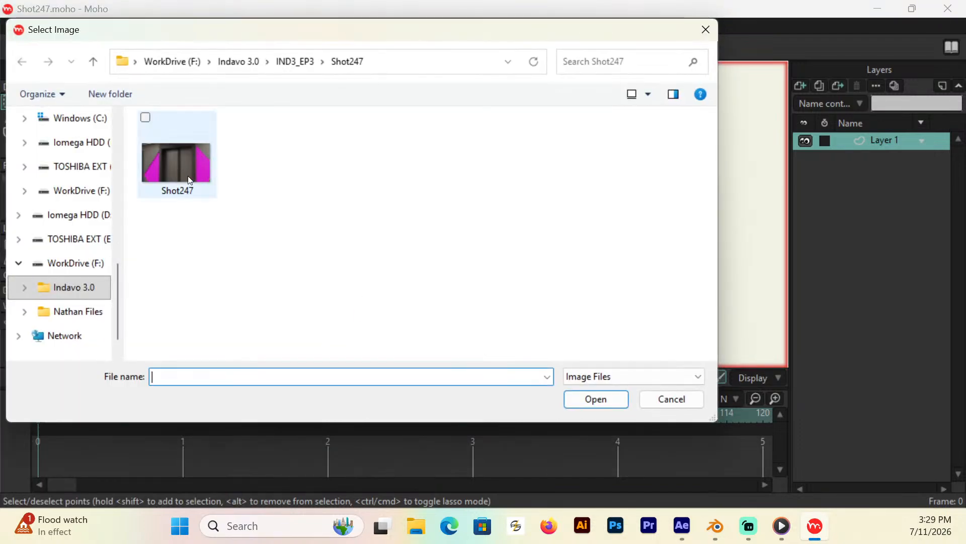
click(197, 161)
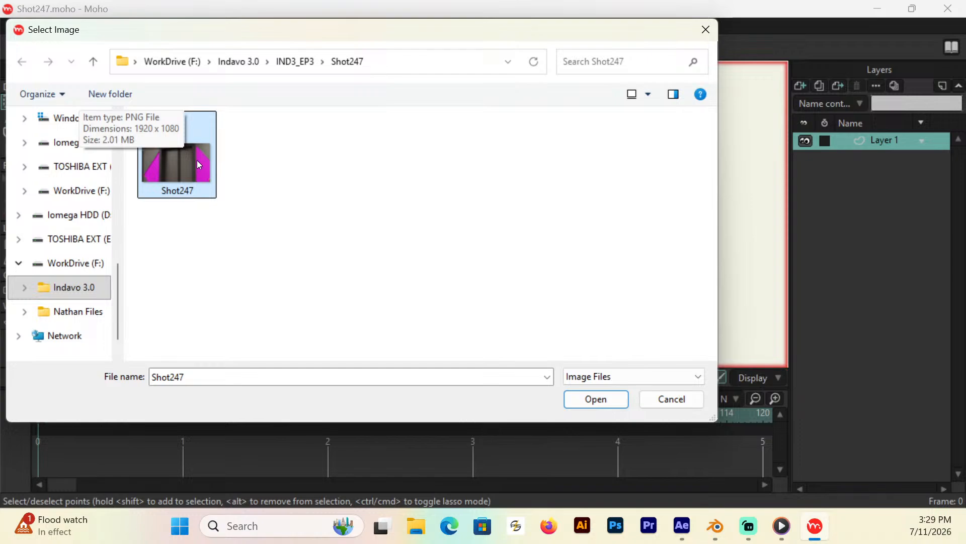
click(609, 397)
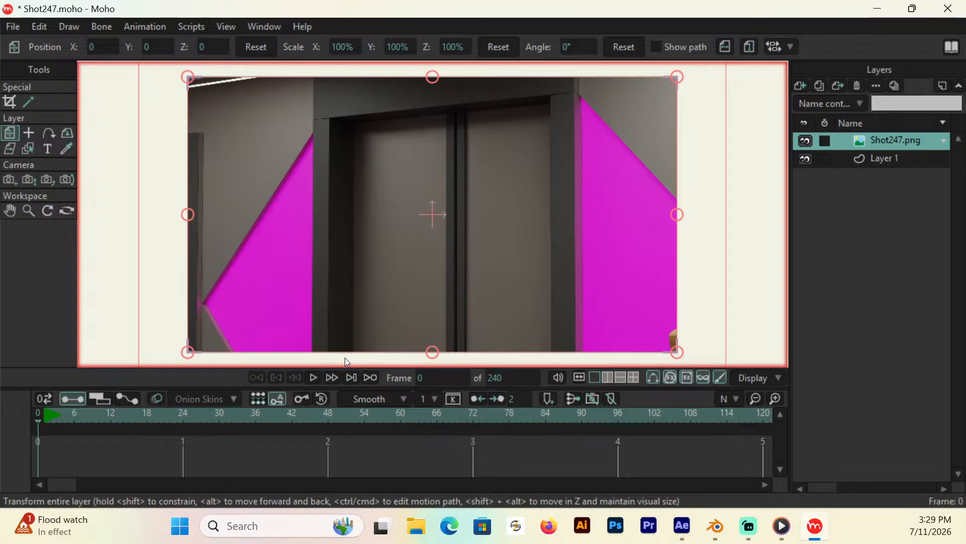
key(ctrl+s)
Step: Import the Shot247_GT.wav audio file with the timeline set at frame 24
click(183, 416)
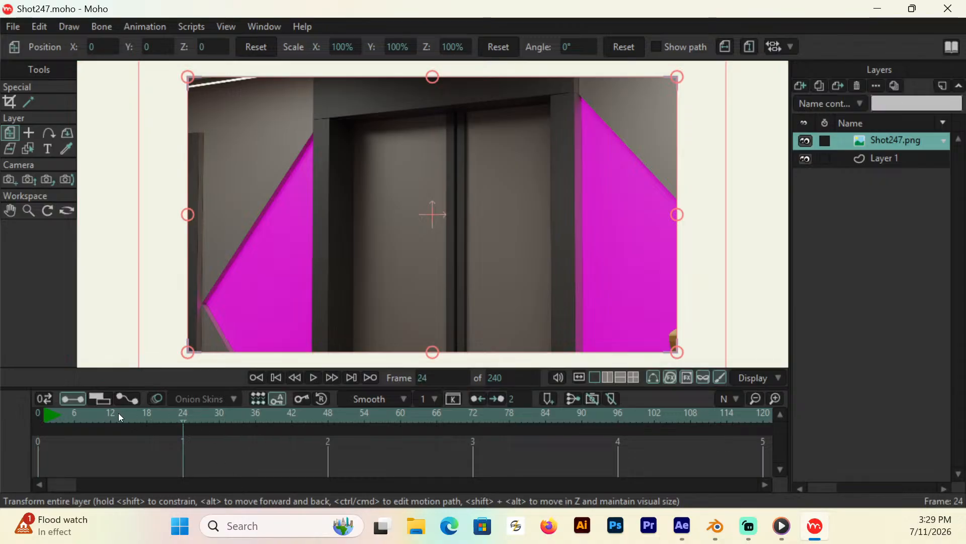
click(13, 28)
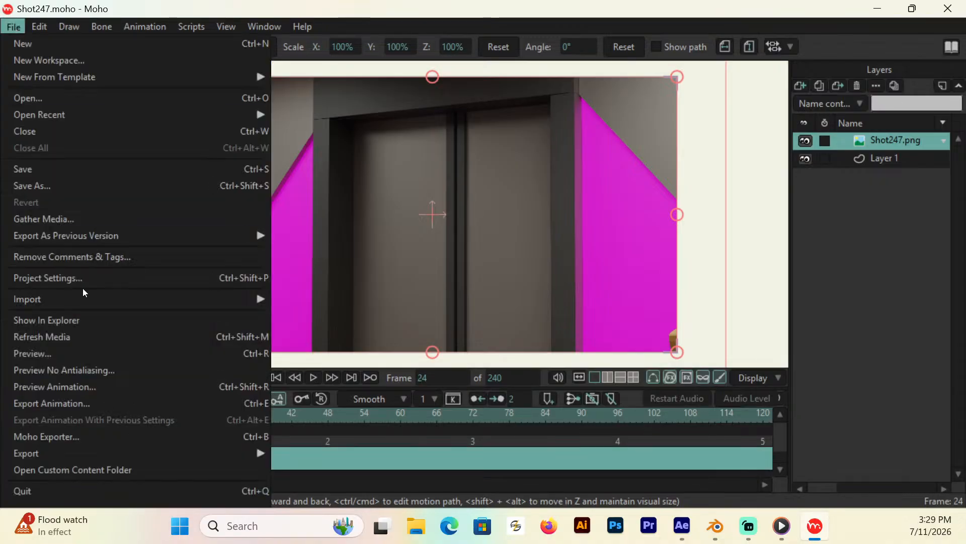
mouse_move(112, 298)
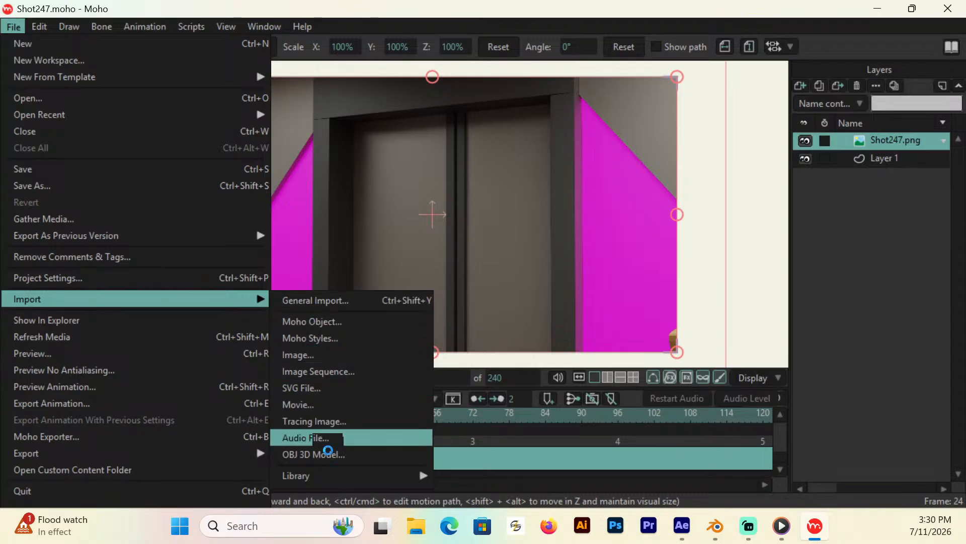
click(314, 438)
click(212, 139)
click(610, 402)
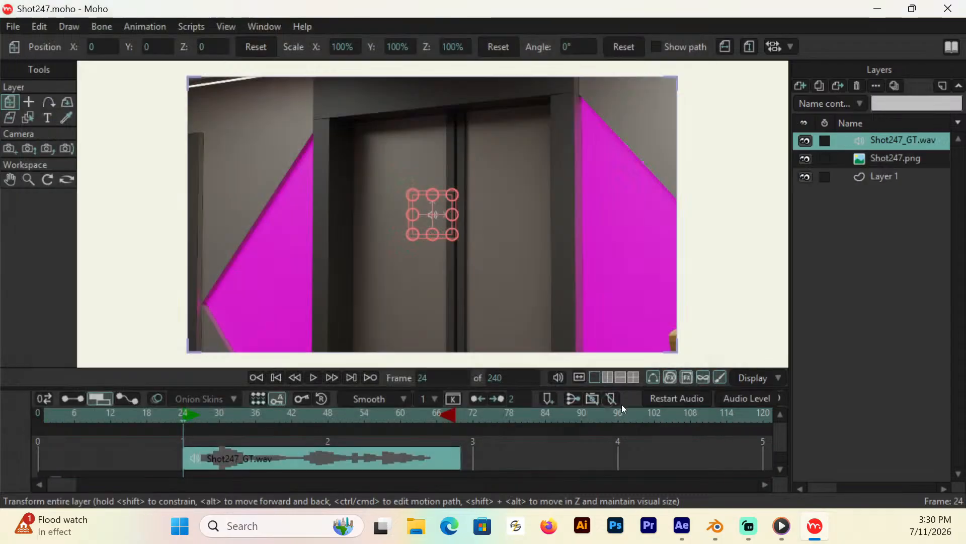
Step: Preview the imported audio along the timeline, return the playhead to frame 1 and save the project
key(space)
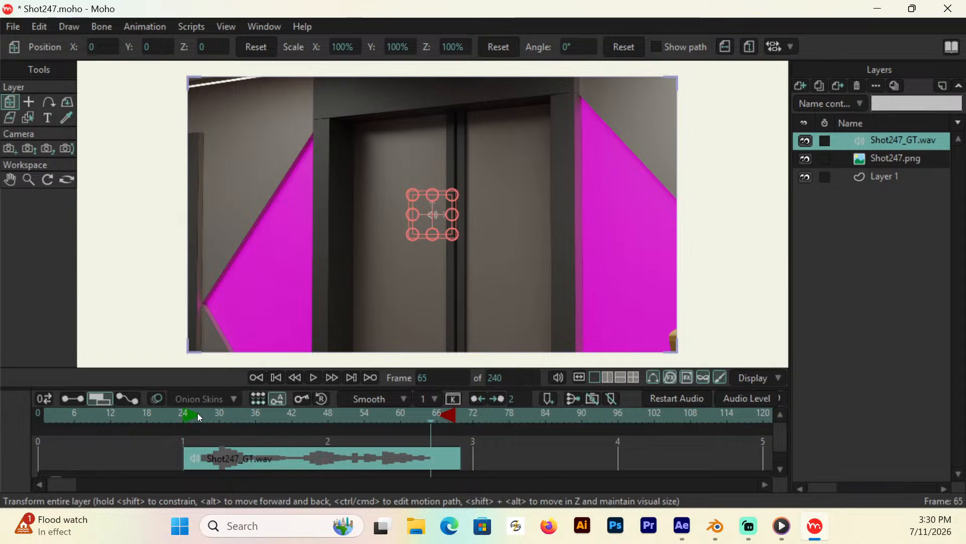
click(472, 418)
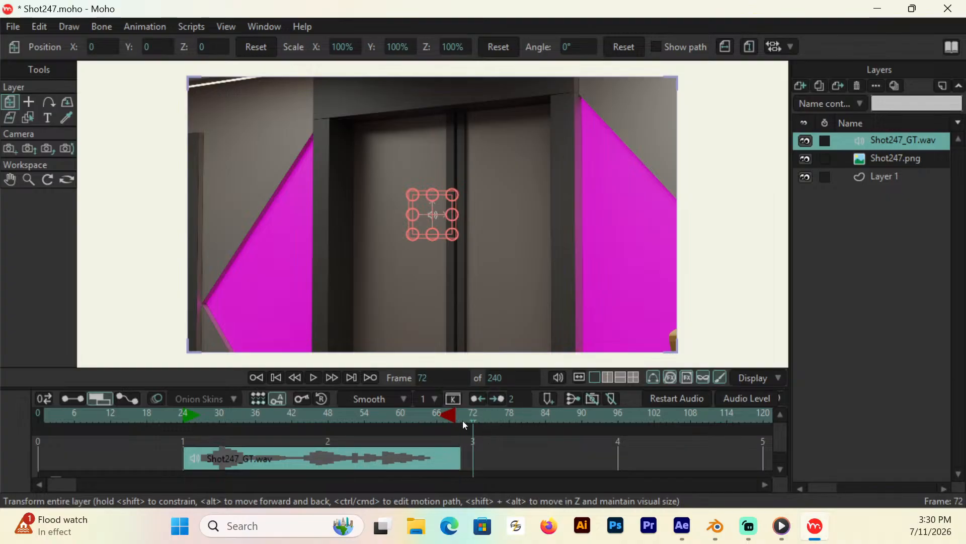
click(327, 413)
drag(328, 421, 38, 424)
scroll(64, 484, down, 15)
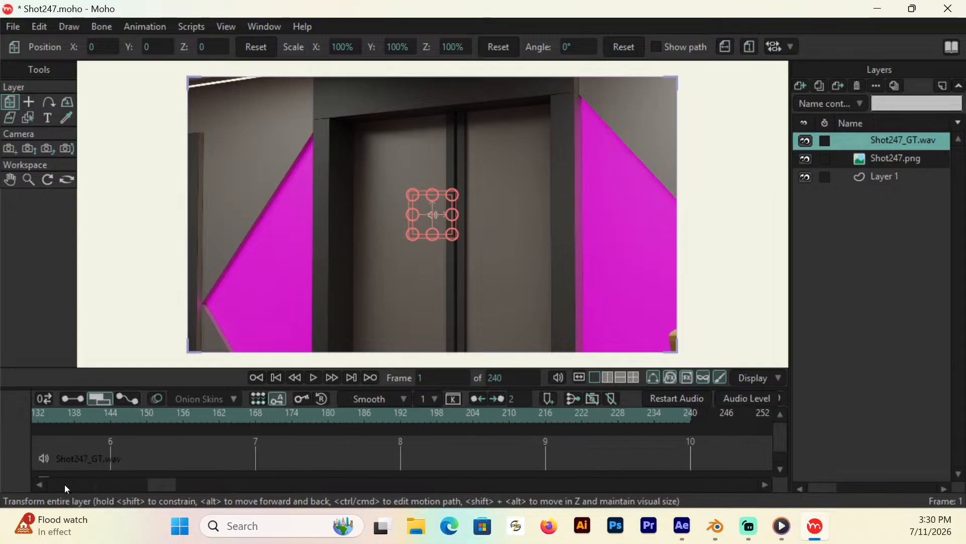
scroll(65, 484, up, 15)
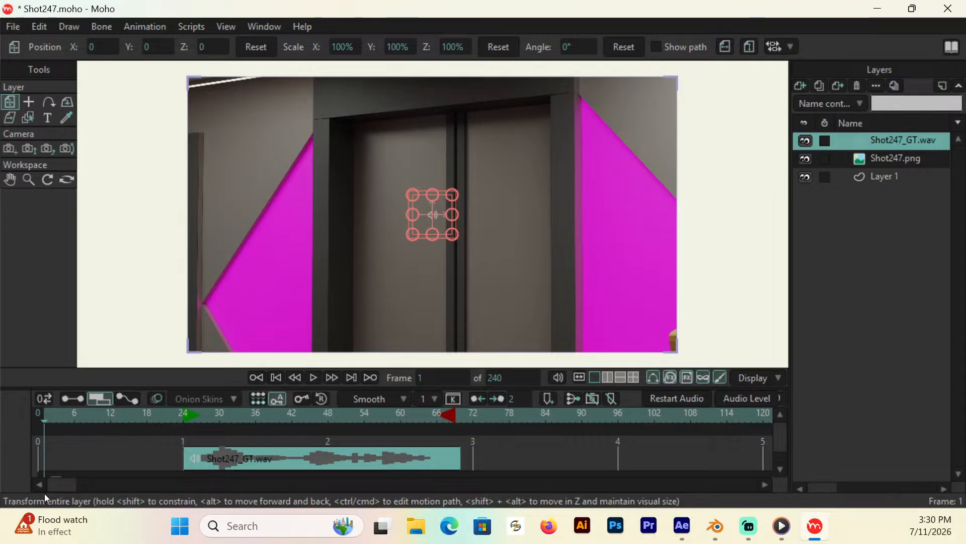
key(ctrl+s)
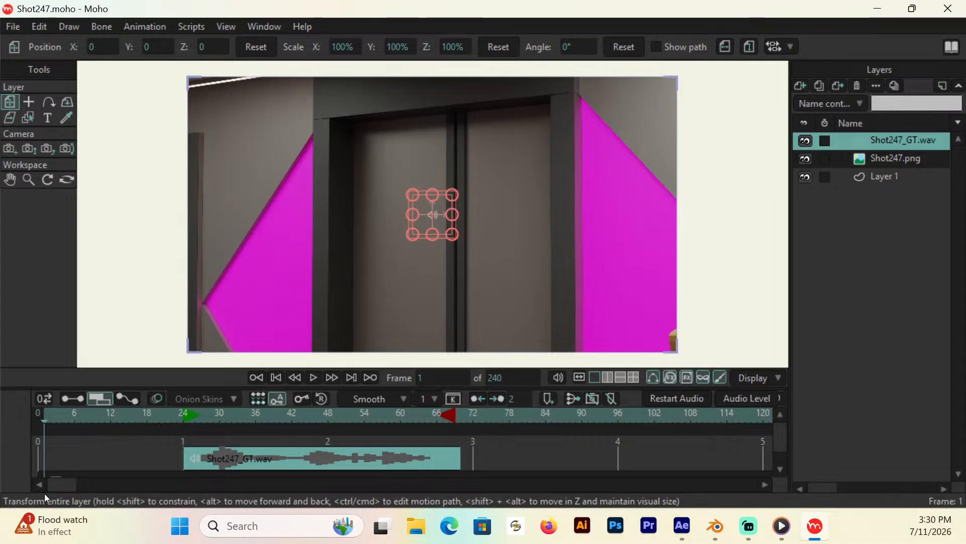
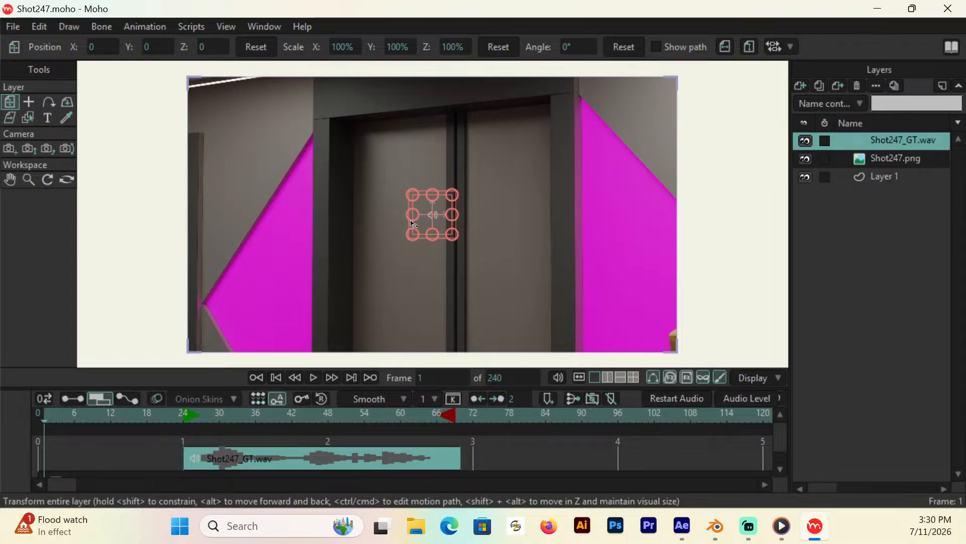
Step: Import the GauronT character from GauronT2020SHADED in the AnimationResources\Characters2020\GT folder
click(13, 26)
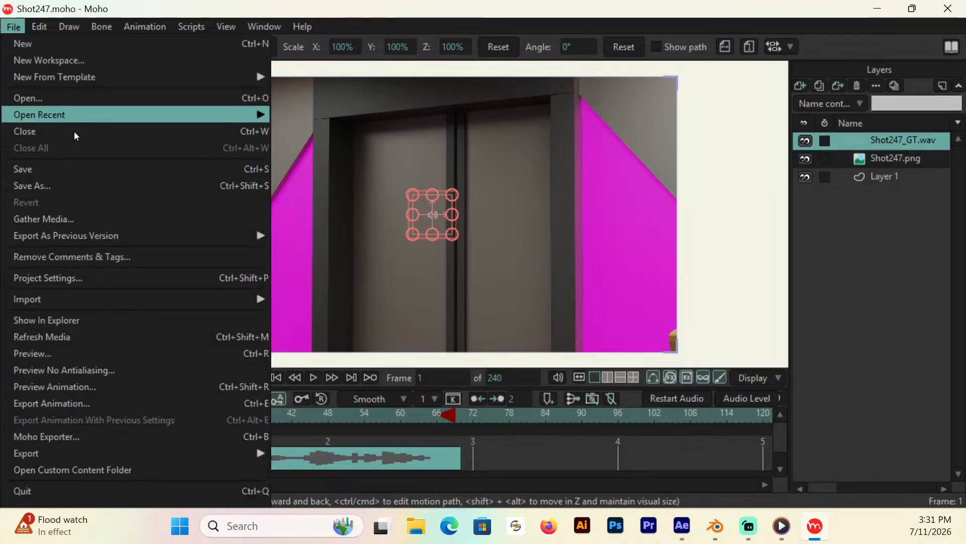
mouse_move(100, 302)
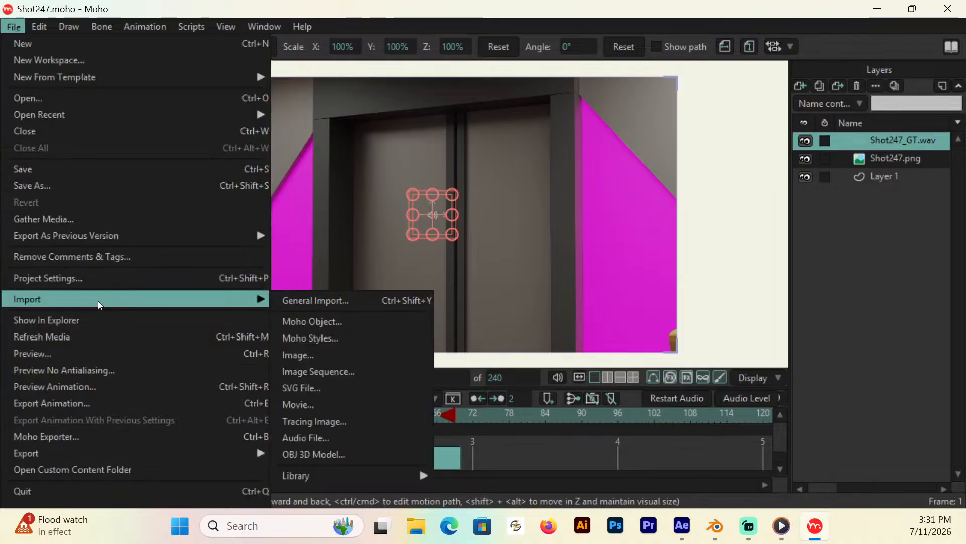
click(345, 328)
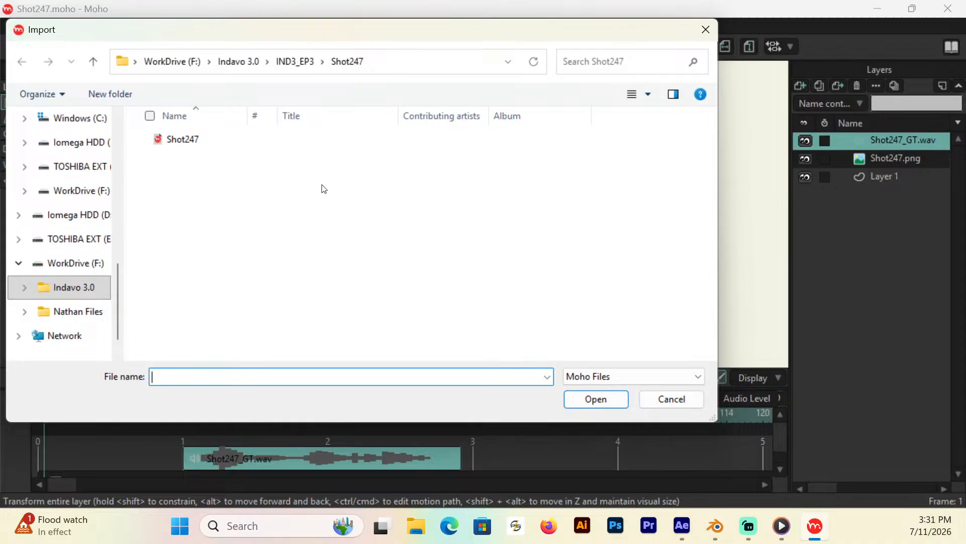
click(239, 61)
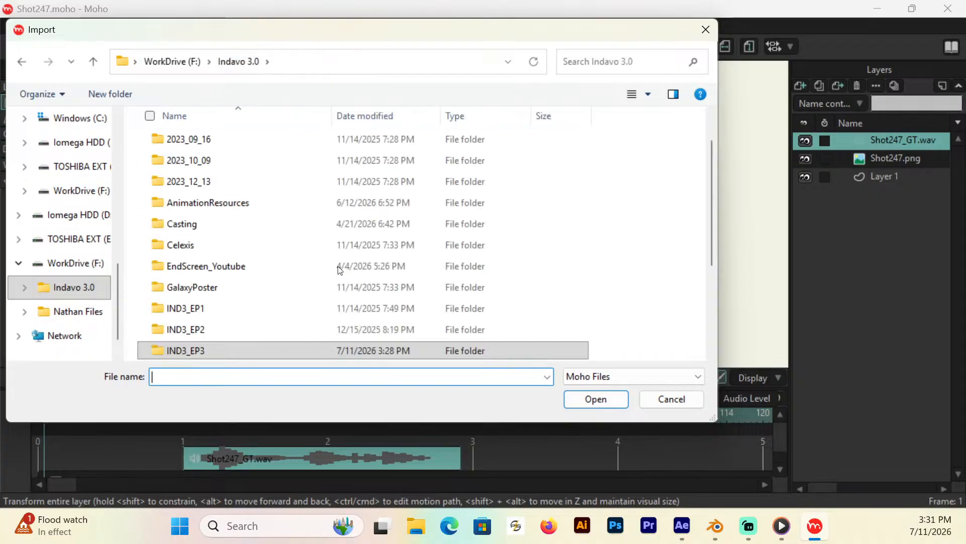
double_click(222, 205)
double_click(220, 181)
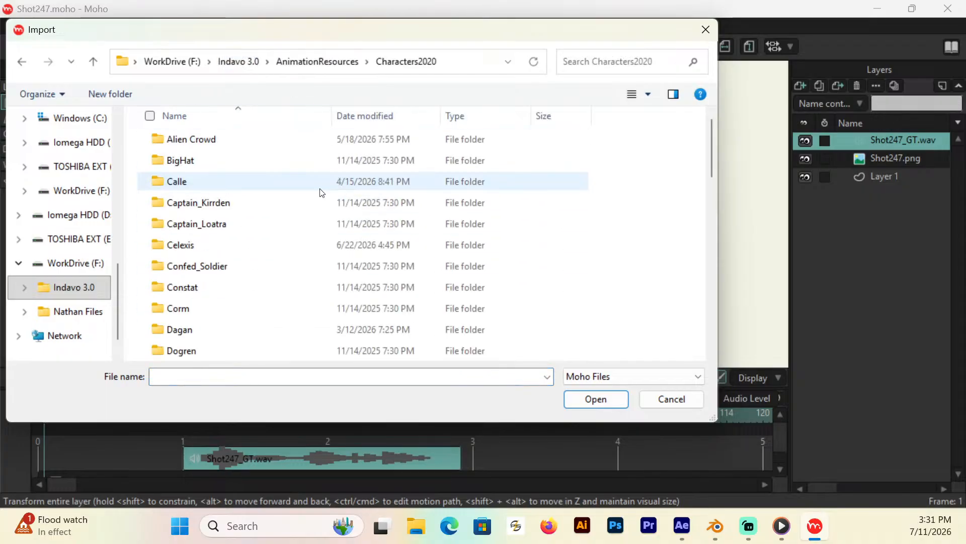
drag(711, 148, 702, 201)
double_click(174, 185)
click(235, 187)
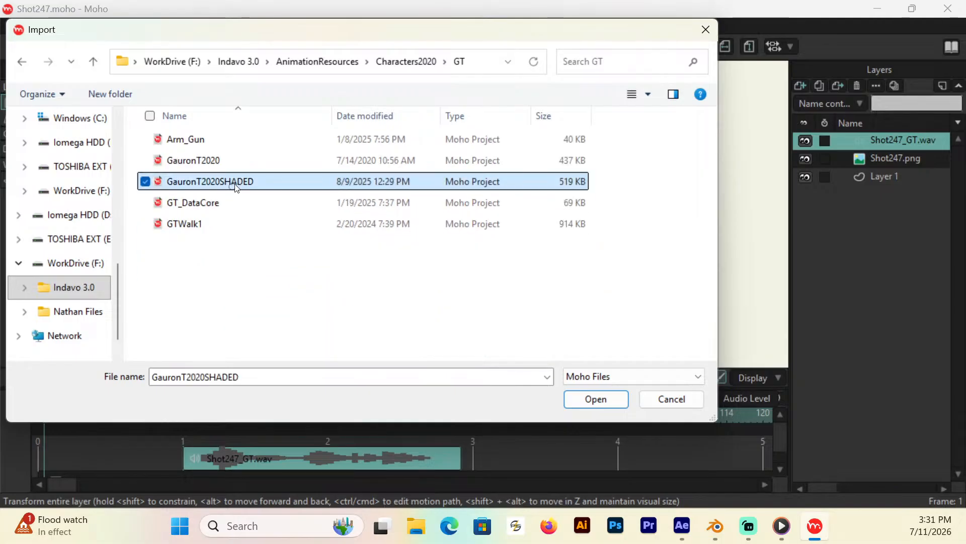
click(593, 398)
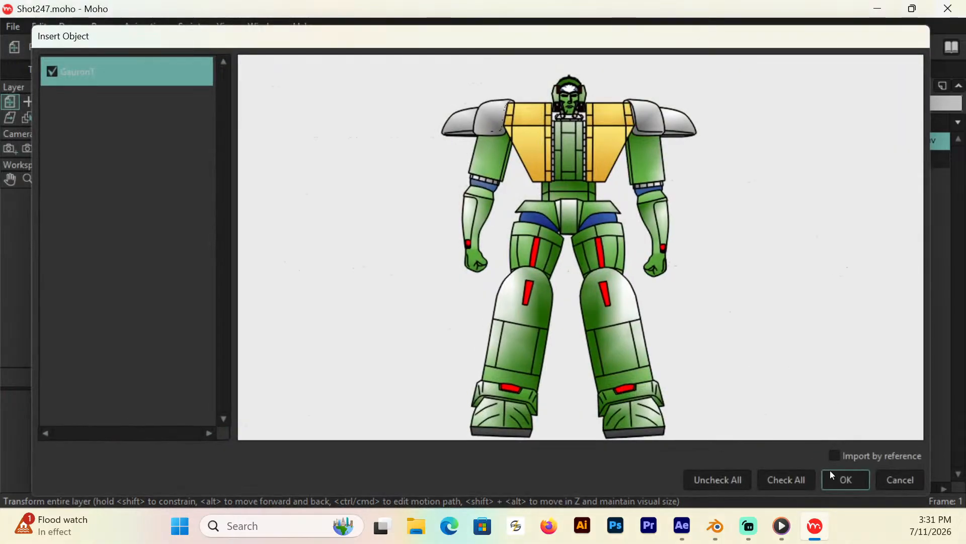
click(845, 481)
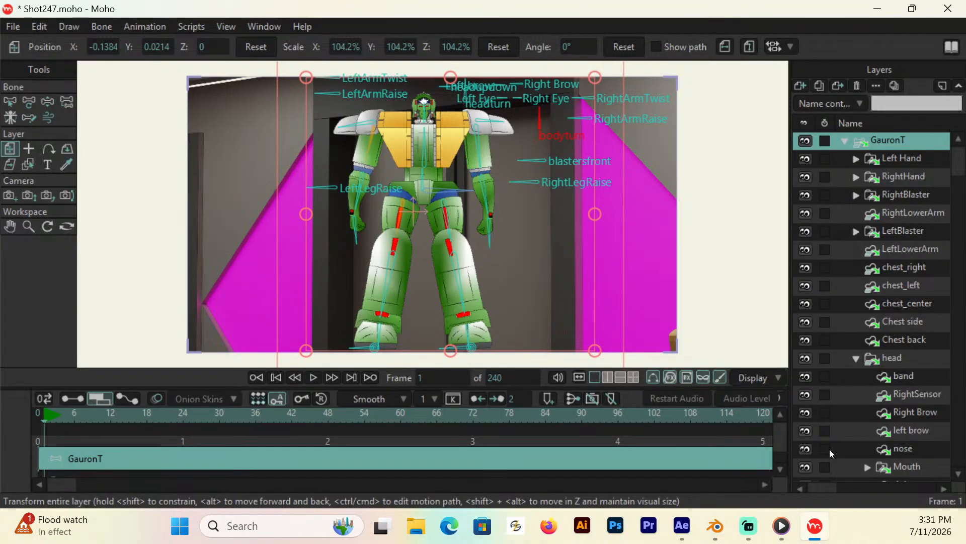
Step: Flip the GauronT layer horizontally and adjust its bodyturn control bone at frame 1
key(z)
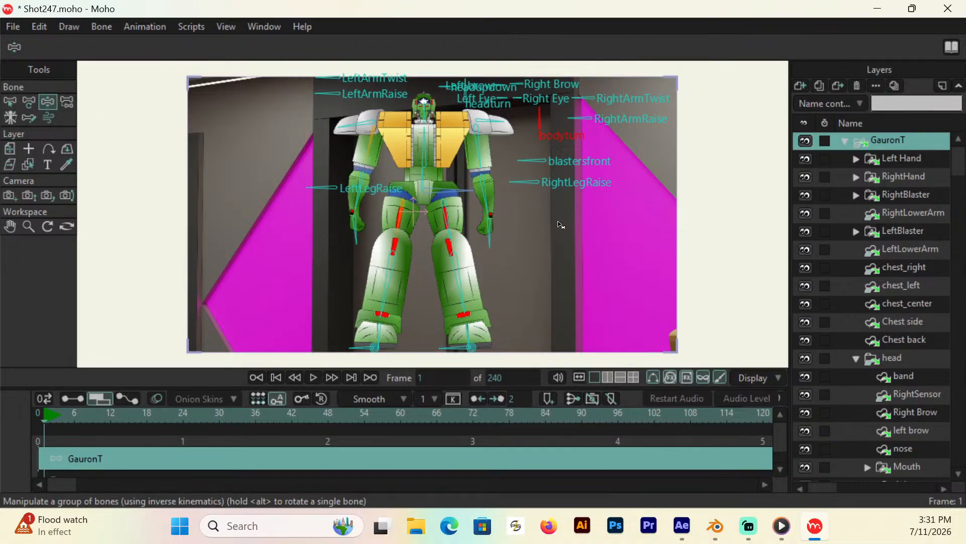
drag(537, 126, 596, 100)
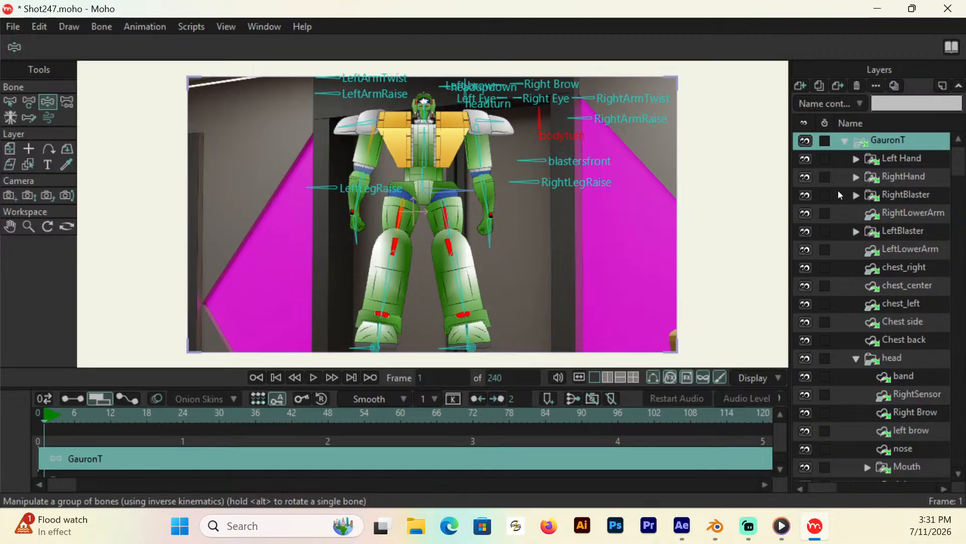
double_click(880, 142)
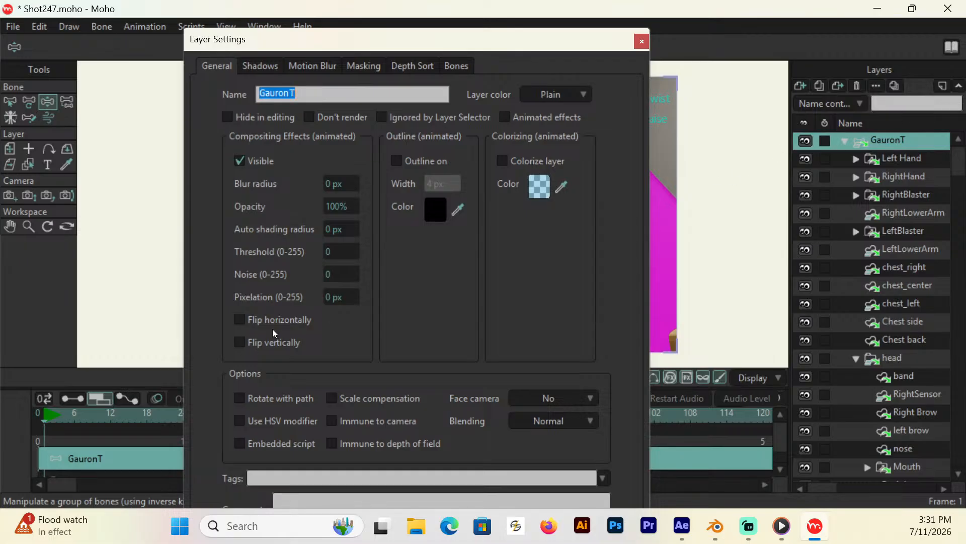
click(239, 320)
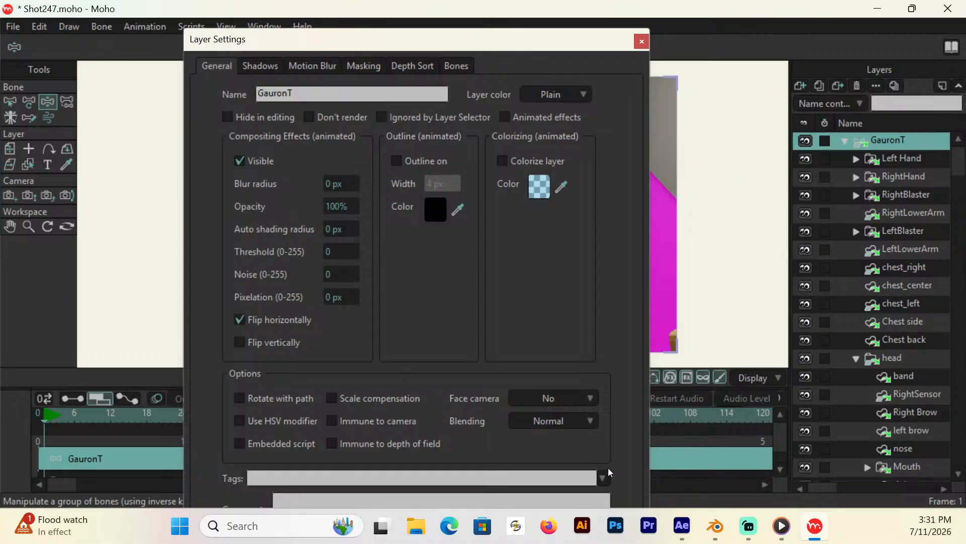
key(Return)
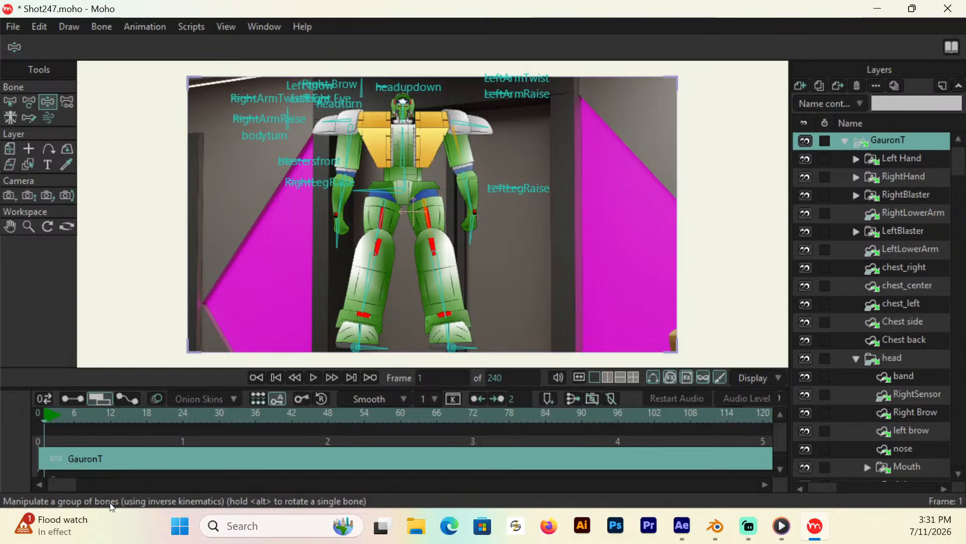
drag(287, 140, 283, 100)
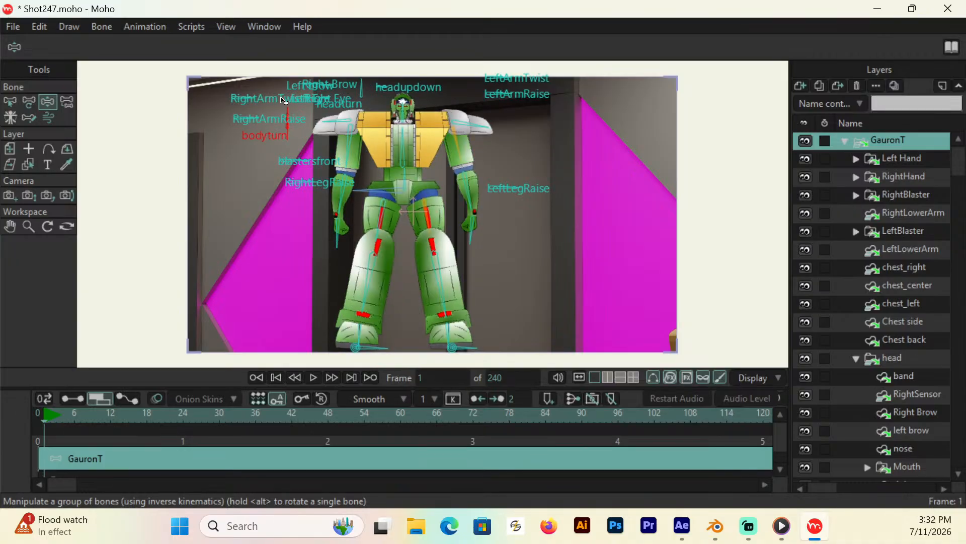
Step: Move the GauronT layer closer to the camera at frame 1, to about X -0.30, Y -0.48, Z 1.68
click(845, 141)
click(9, 149)
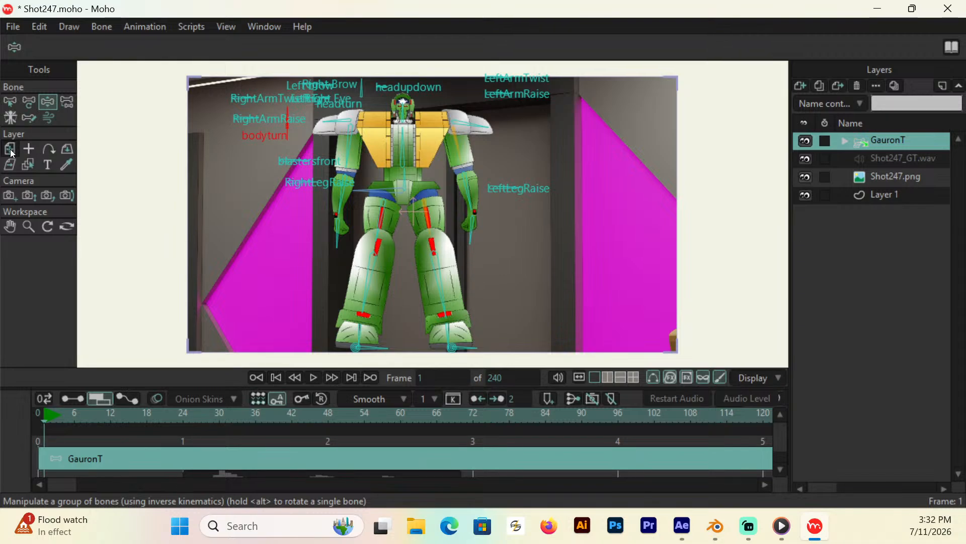
drag(445, 252, 435, 293)
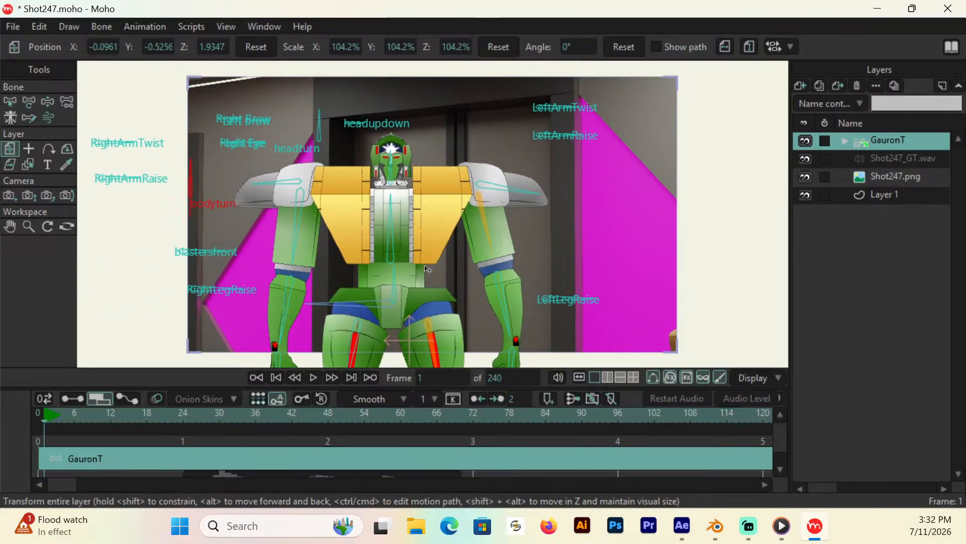
mouse_move(471, 259)
mouse_down()
mouse_move(429, 262)
mouse_move(523, 259)
mouse_up()
drag(431, 263, 385, 246)
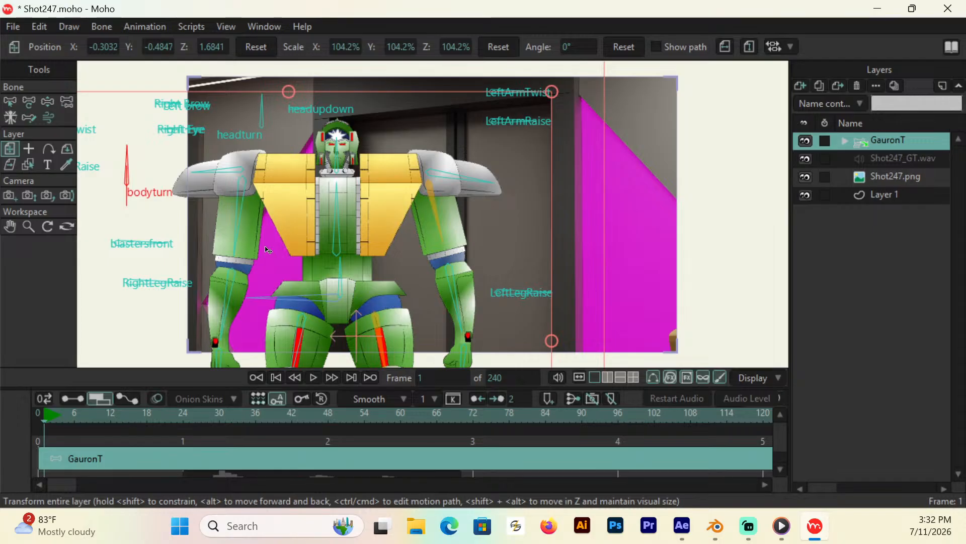
Step: Set the audio sync source of the RegMouth switch layer, inside GauronT's head and Mouth groups, to Shot247_GT.wav
click(842, 141)
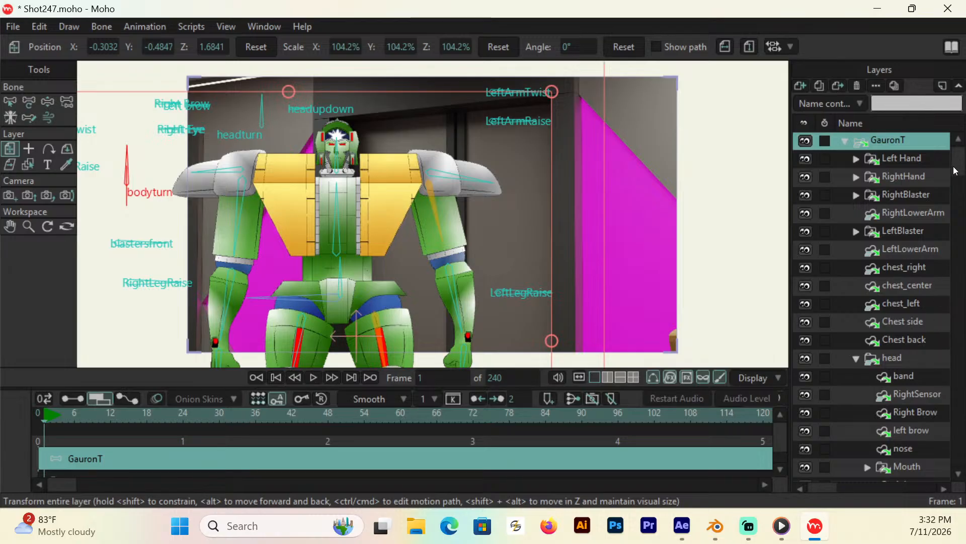
drag(956, 166, 956, 240)
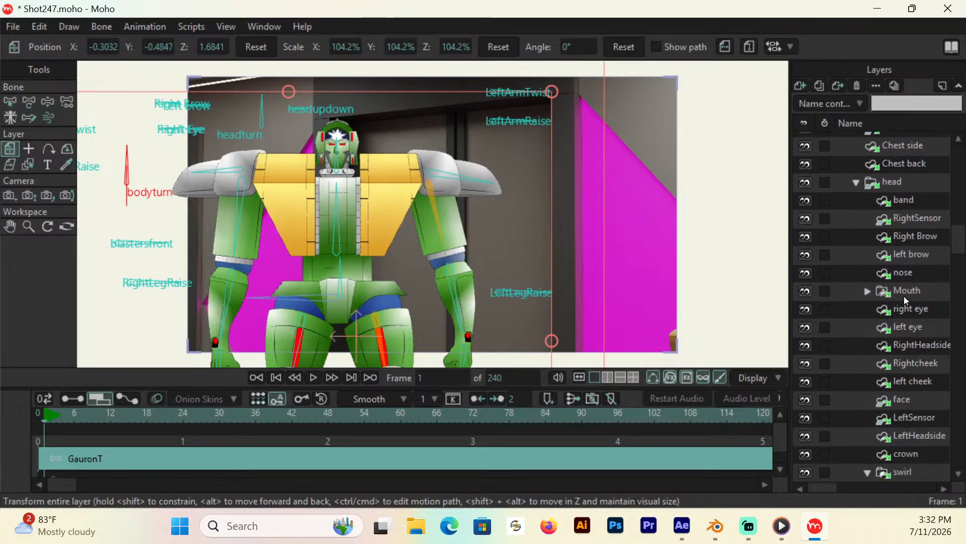
click(867, 291)
click(878, 309)
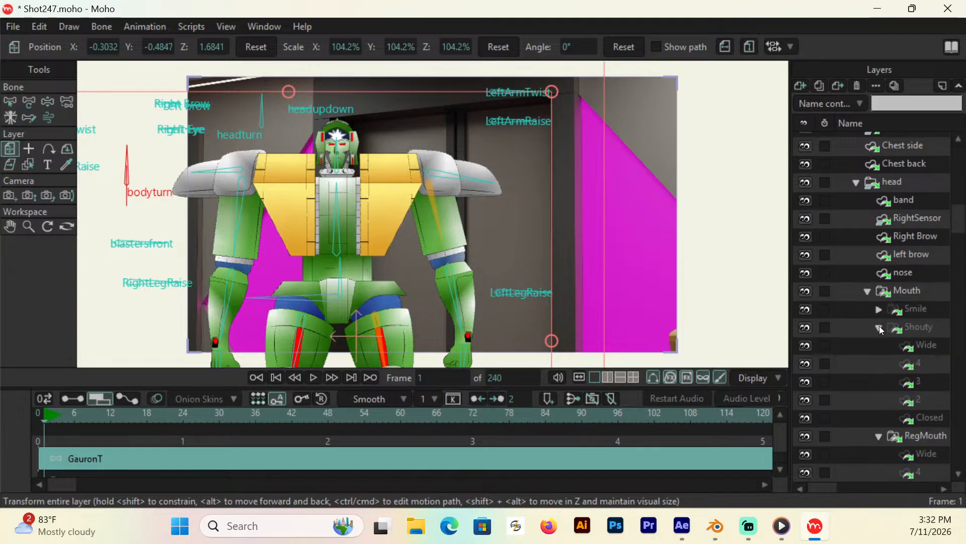
click(879, 327)
double_click(927, 346)
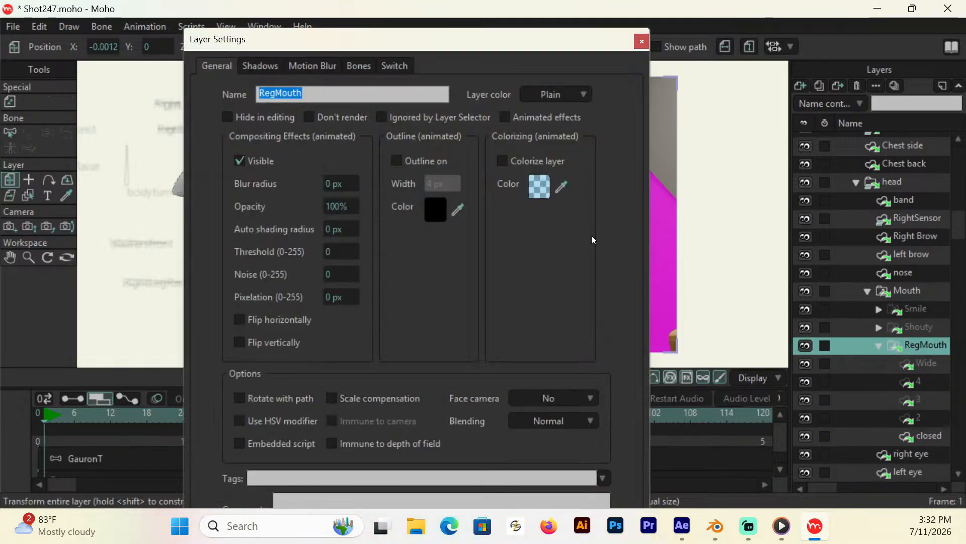
click(400, 69)
click(463, 132)
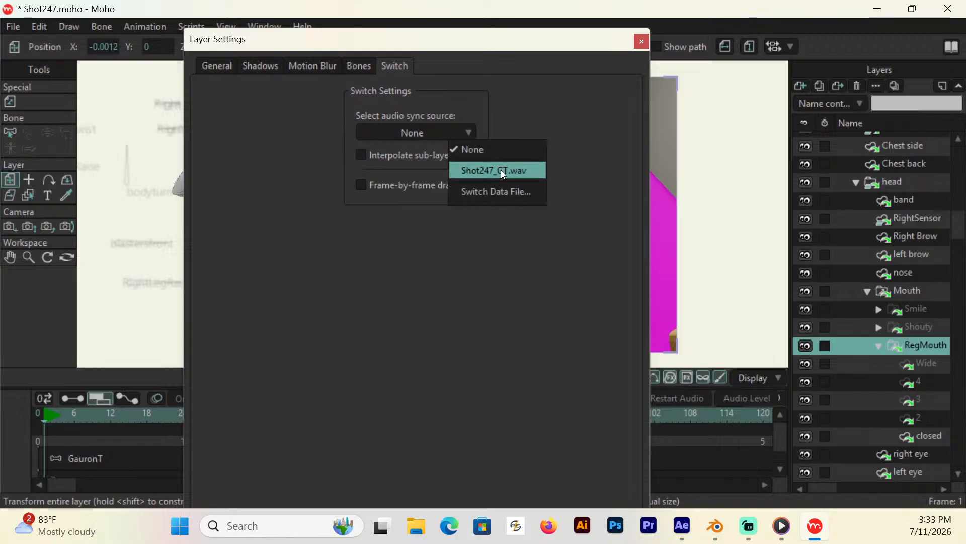
key(Return)
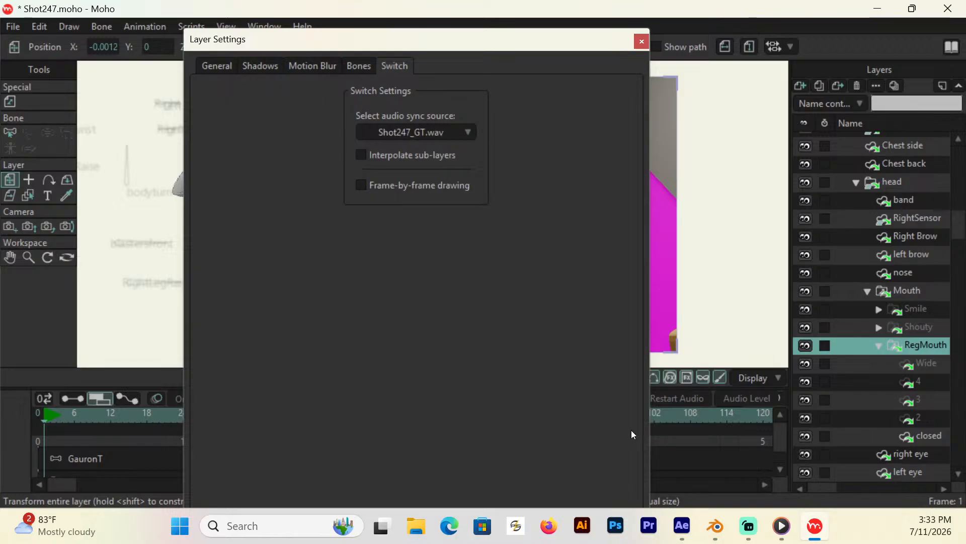
key(Return)
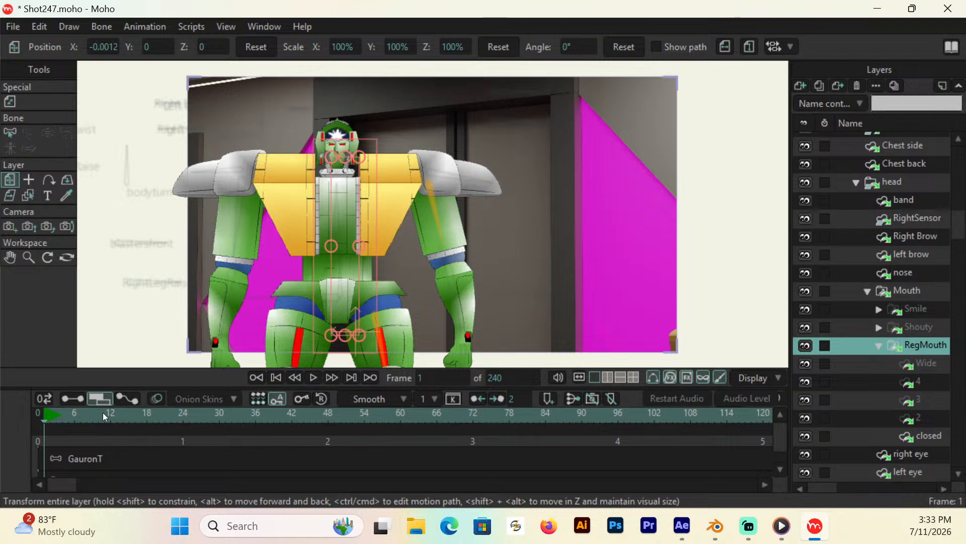
Step: Show RegMouth's keyframes in the timeline, play back the lip sync and return the playhead towards frame 1
click(74, 398)
click(100, 417)
key(space)
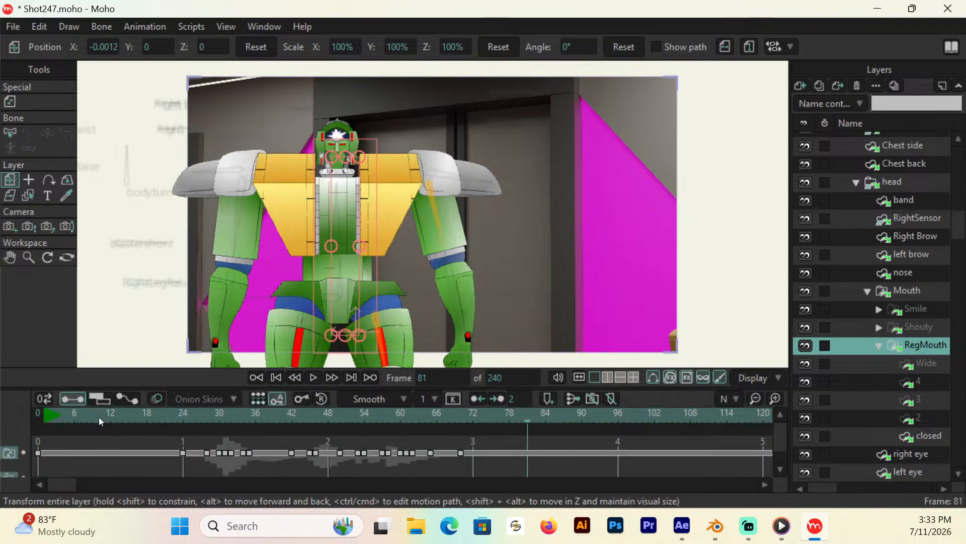
key(Left)
key(Left)
key(Left)
key(Left)
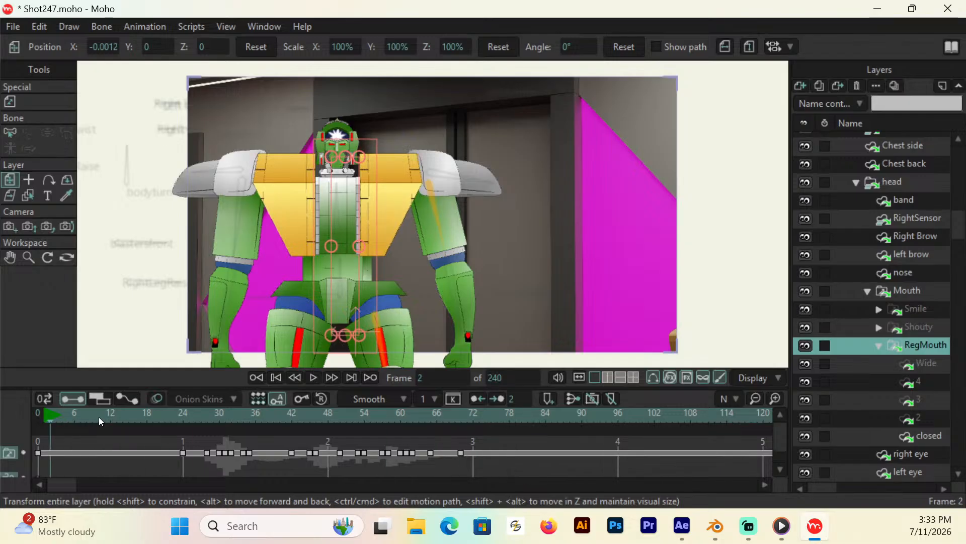
Step: Collapse the head and GauronT groups and reposition the GauronT layer to about X -0.33, Y -0.44, Z 1.82
click(859, 182)
scroll(963, 355, up, 5)
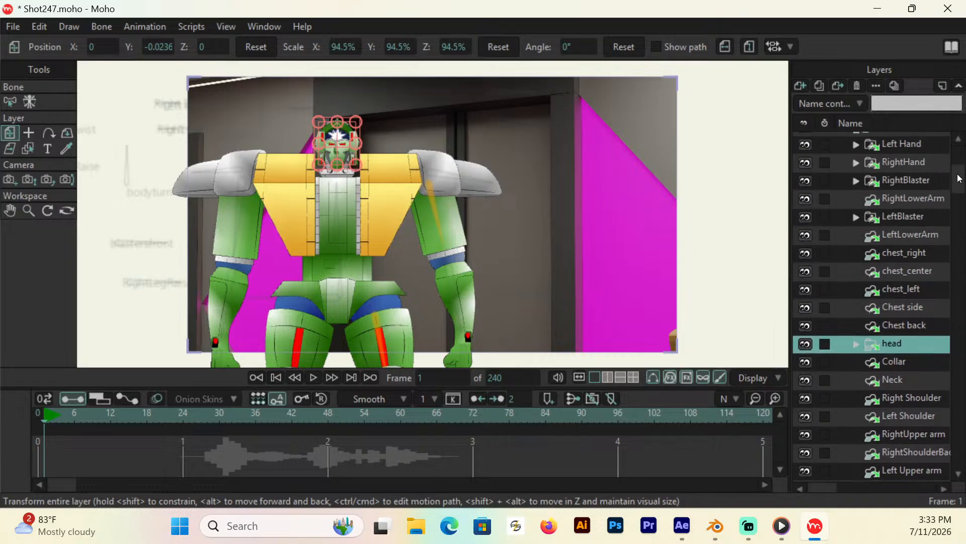
click(859, 142)
click(852, 143)
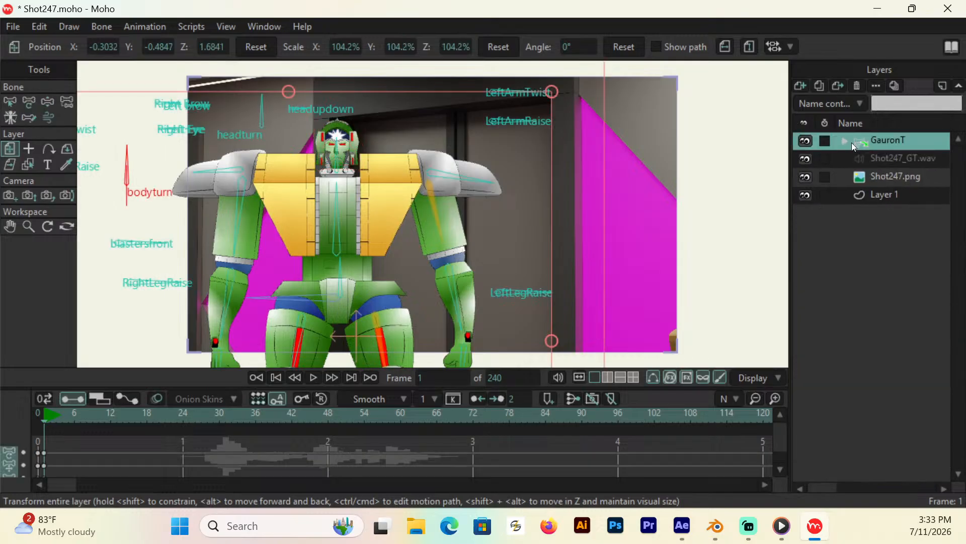
key(z)
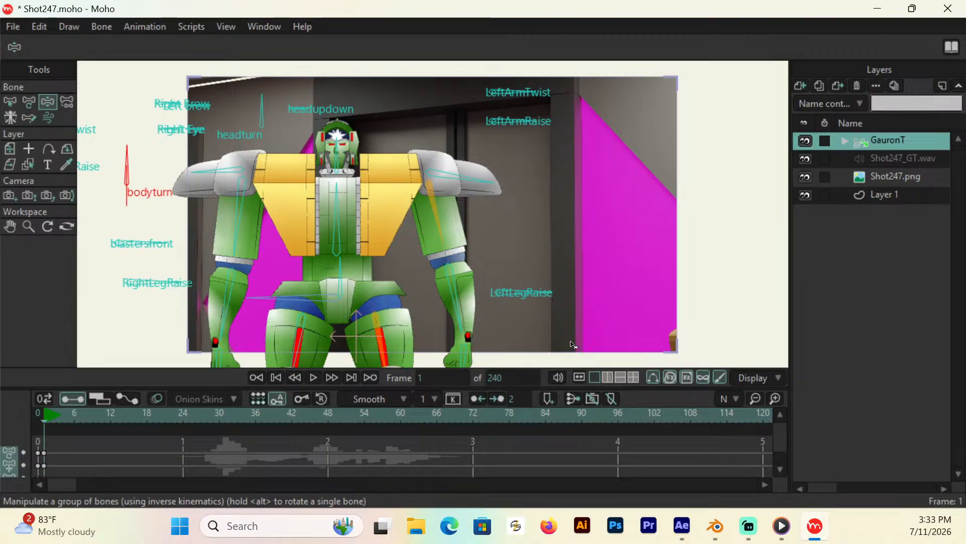
click(9, 148)
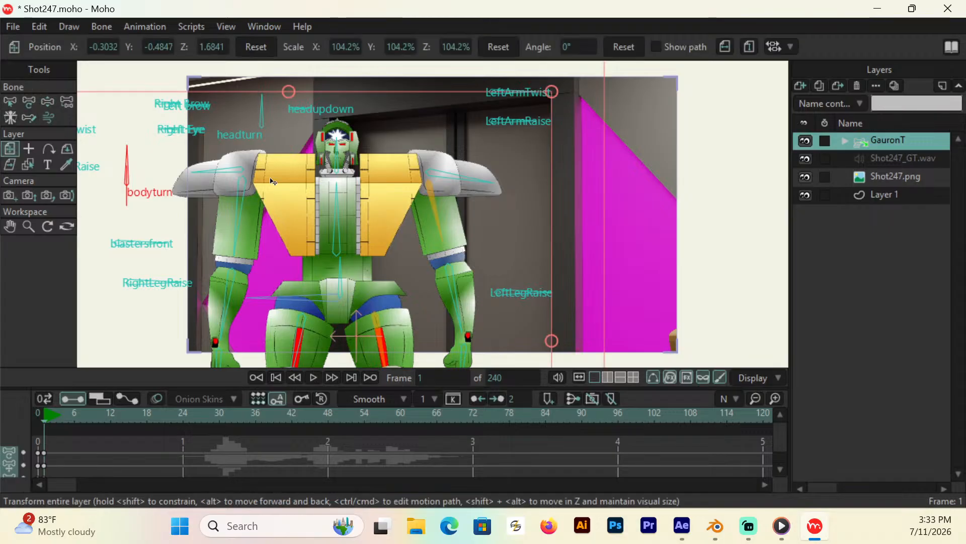
drag(379, 240, 404, 247)
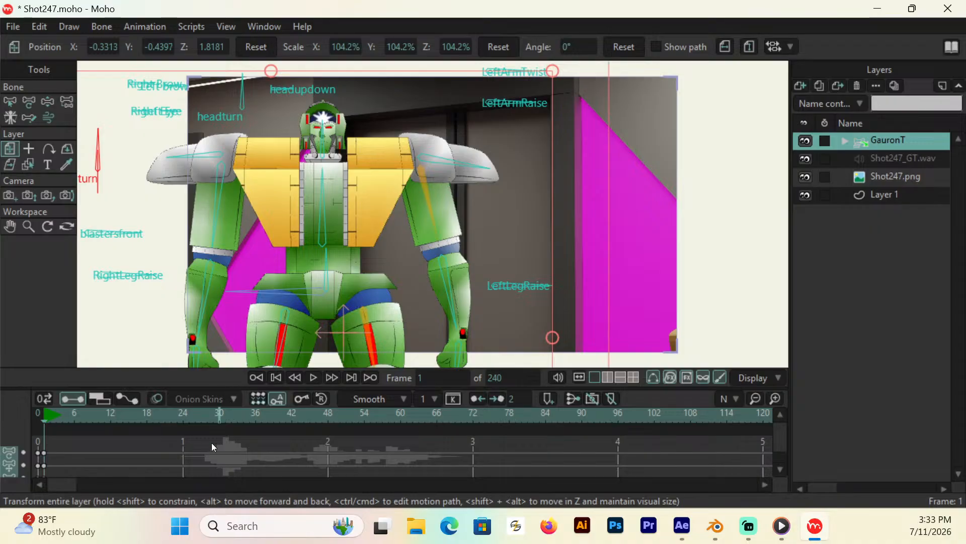
Step: Turn GauronT's head slightly at frame 1 by tilting the headturn control bone, and restore the default view
click(9, 226)
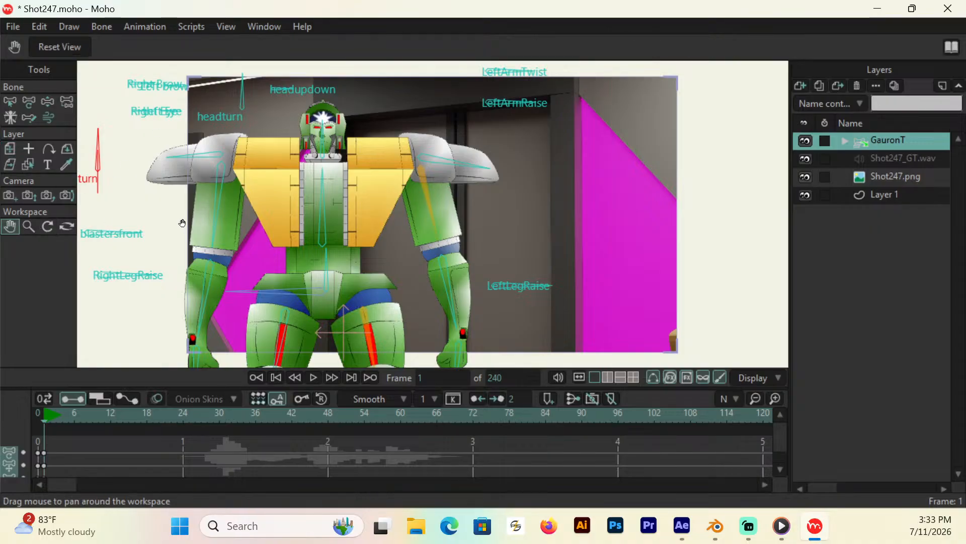
drag(109, 190, 182, 222)
click(47, 101)
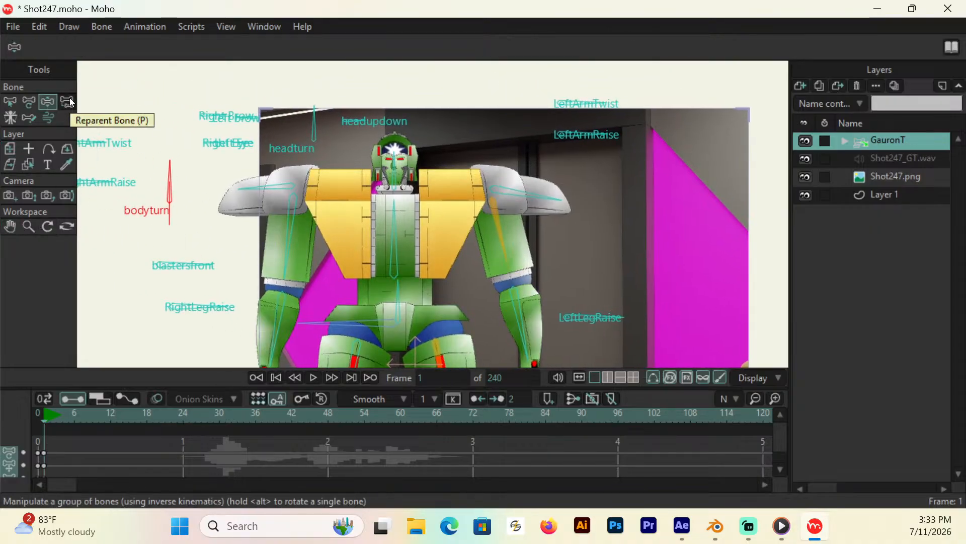
mouse_move(316, 115)
mouse_down()
mouse_move(294, 120)
mouse_move(318, 114)
mouse_move(339, 126)
mouse_move(327, 156)
mouse_move(288, 121)
mouse_move(314, 107)
mouse_up()
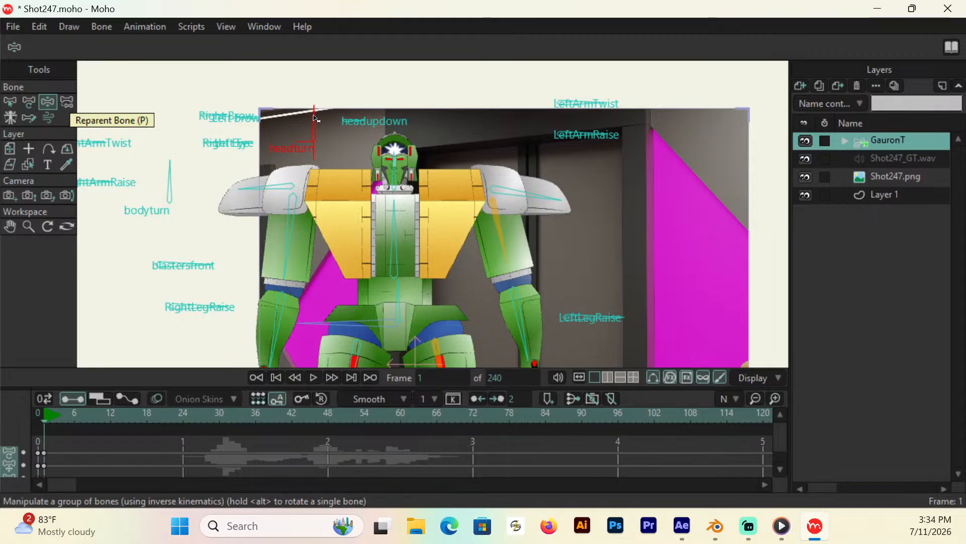
drag(314, 106, 309, 127)
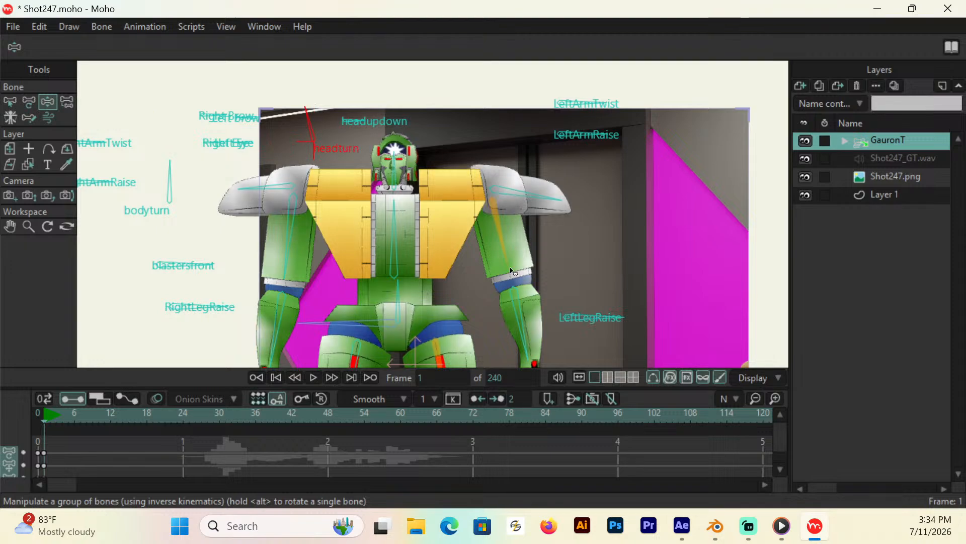
click(30, 227)
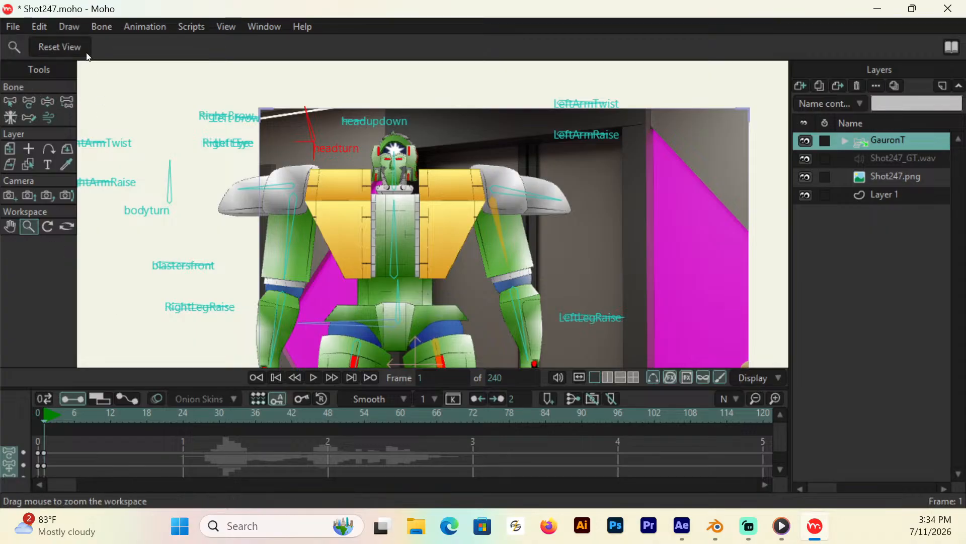
click(86, 51)
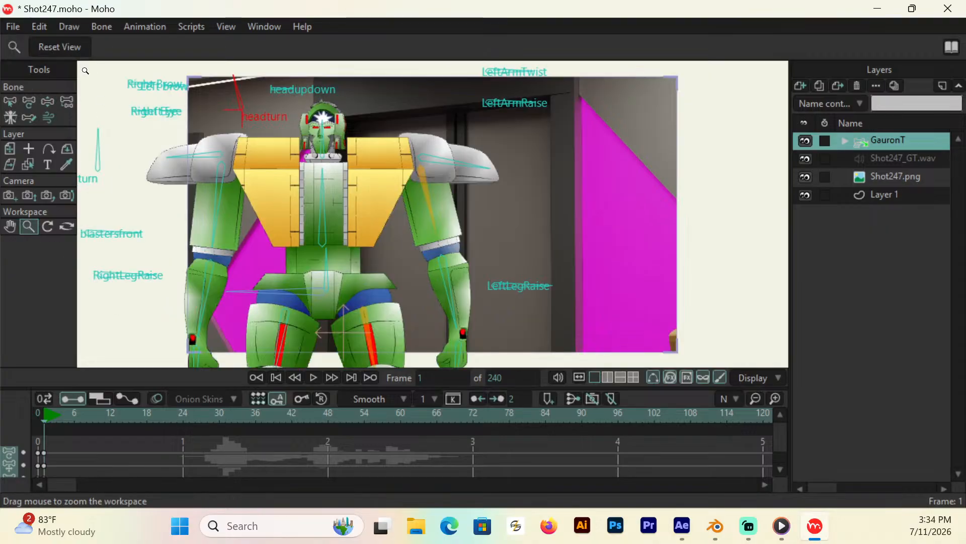
Step: Pose GauronT's arms closer to the body and slightly adjust the shoulder bone at frame 1
click(50, 105)
drag(486, 169, 455, 169)
drag(203, 231, 210, 231)
drag(199, 162, 203, 166)
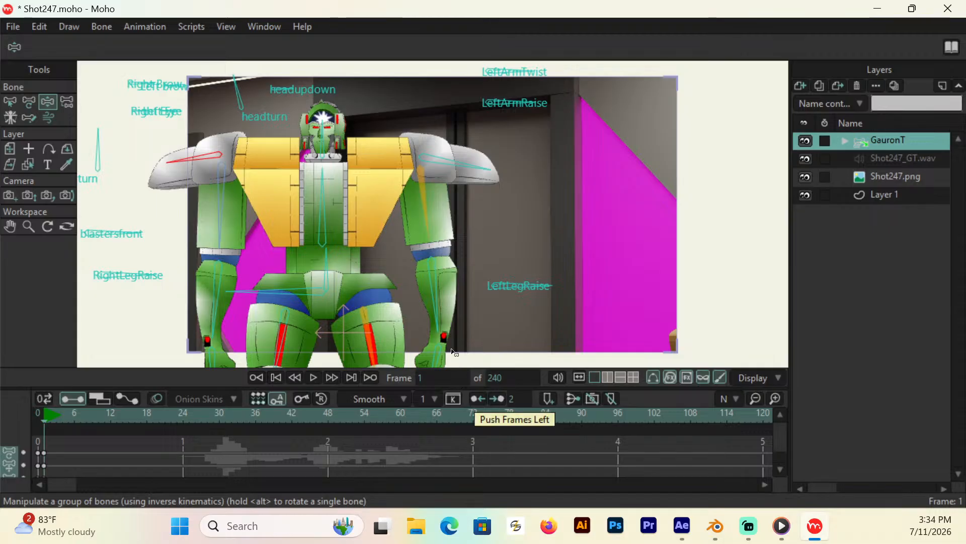
click(150, 82)
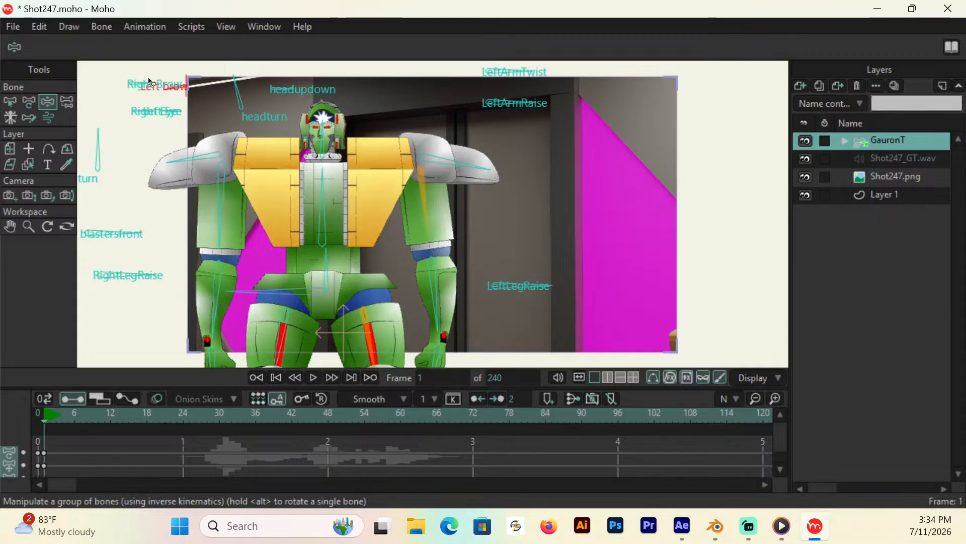
click(149, 83)
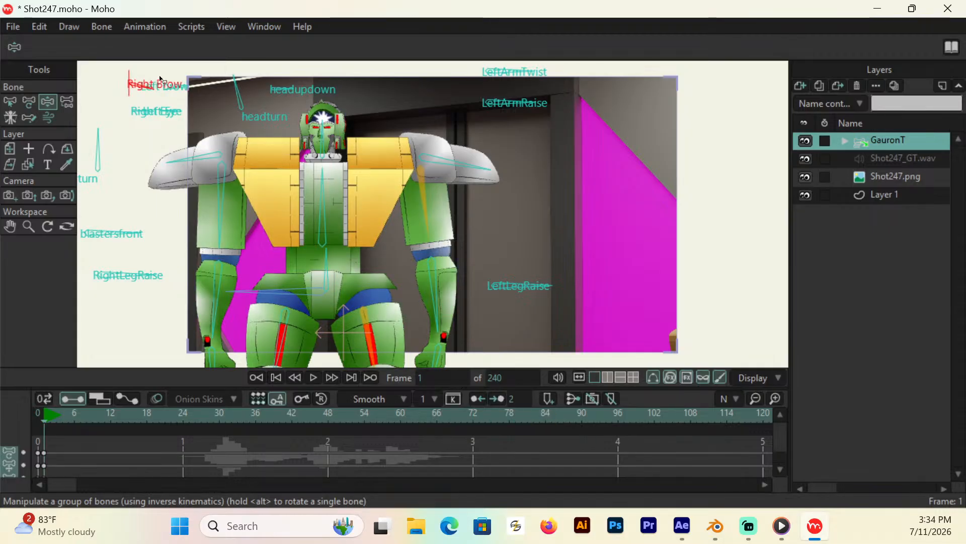
click(290, 91)
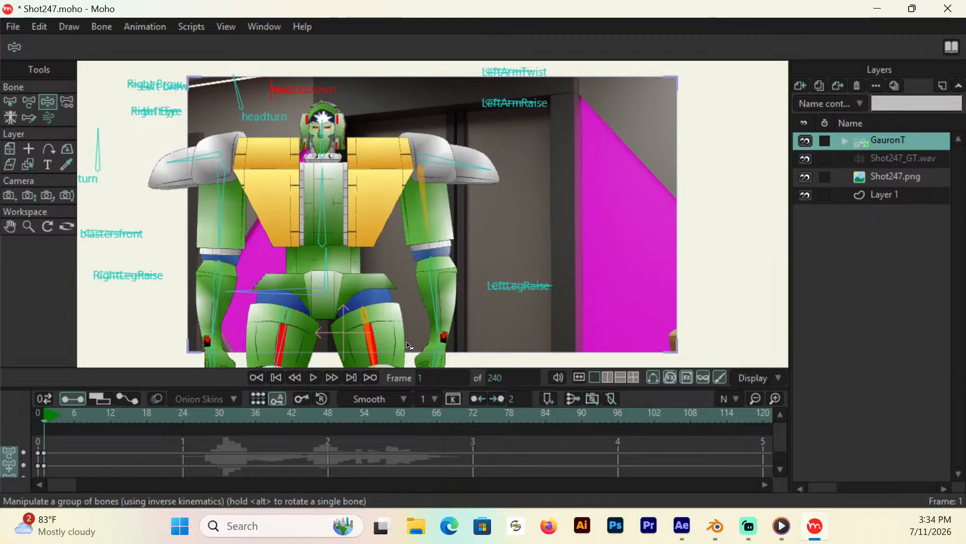
Step: Switch GauronT's RightHand layer to the Lhand_point shape at frame 1 and bring the hands into view
click(845, 140)
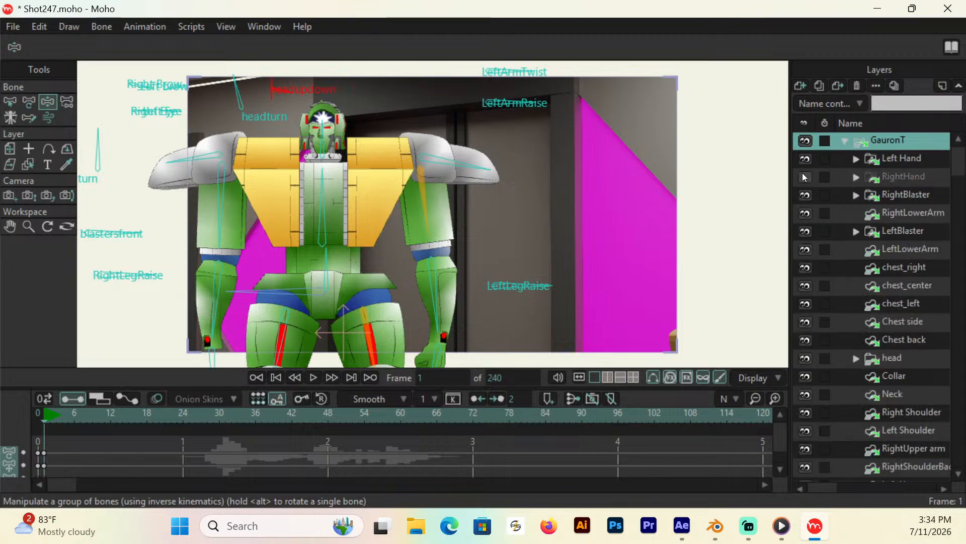
click(906, 176)
right_click(905, 176)
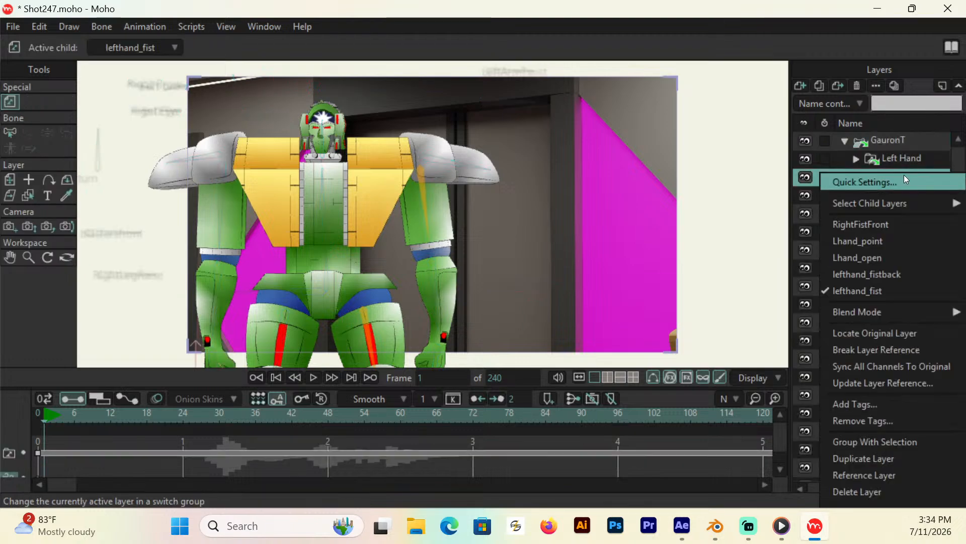
click(888, 241)
click(11, 257)
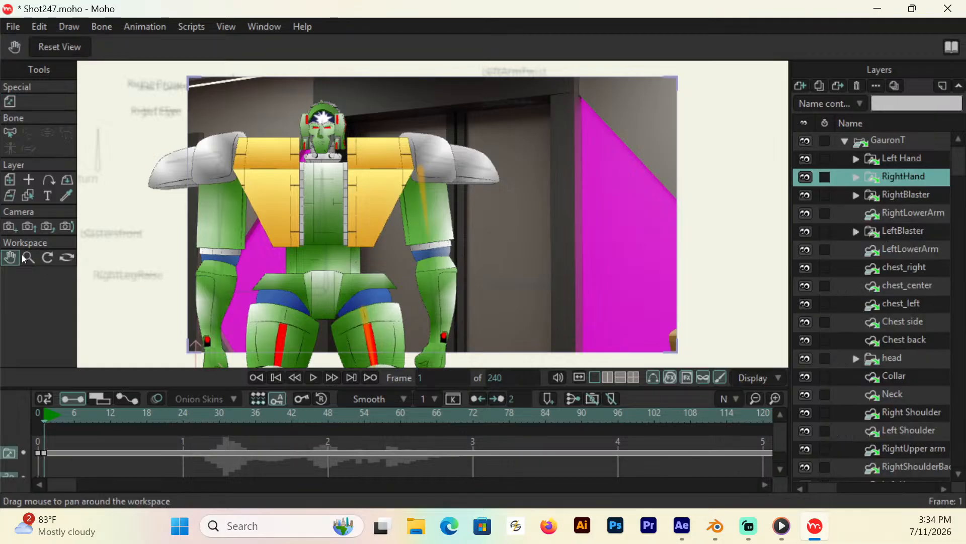
drag(171, 252, 166, 218)
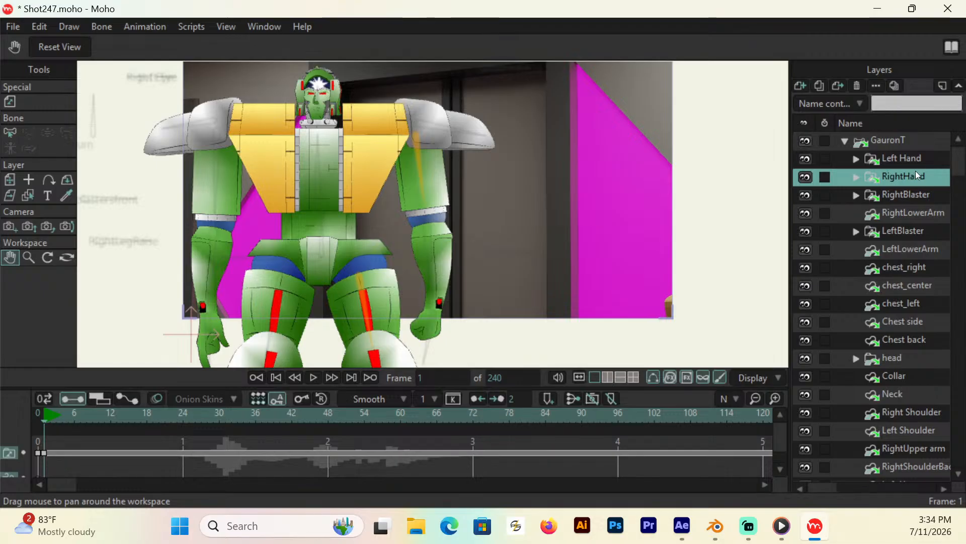
Step: Switch the RightHand layer in the GauronT group to Lhand_open at frame 1
right_click(915, 174)
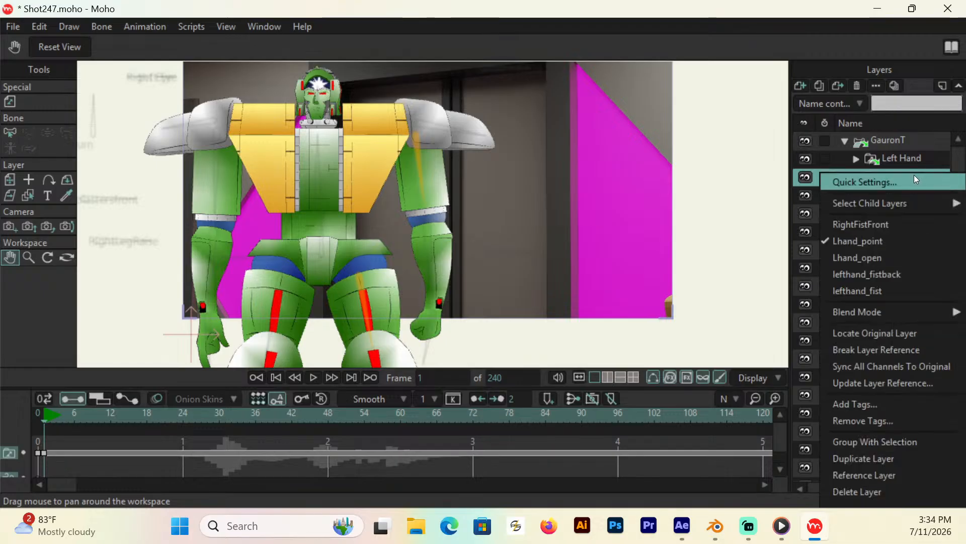
click(888, 260)
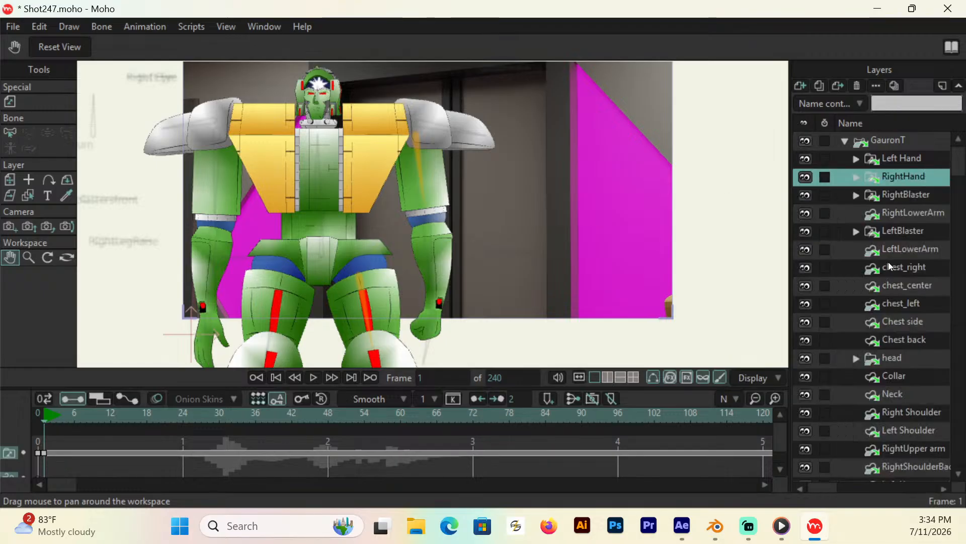
click(845, 140)
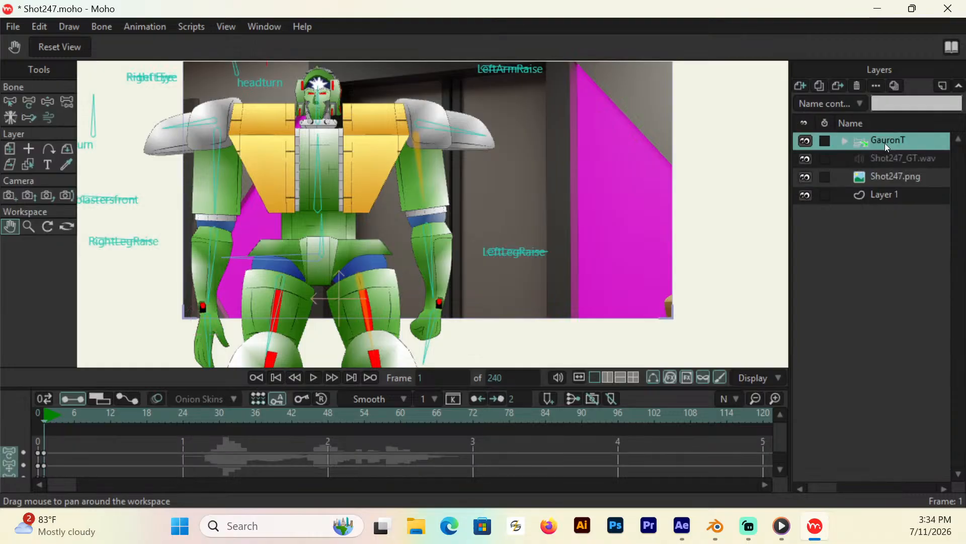
click(844, 141)
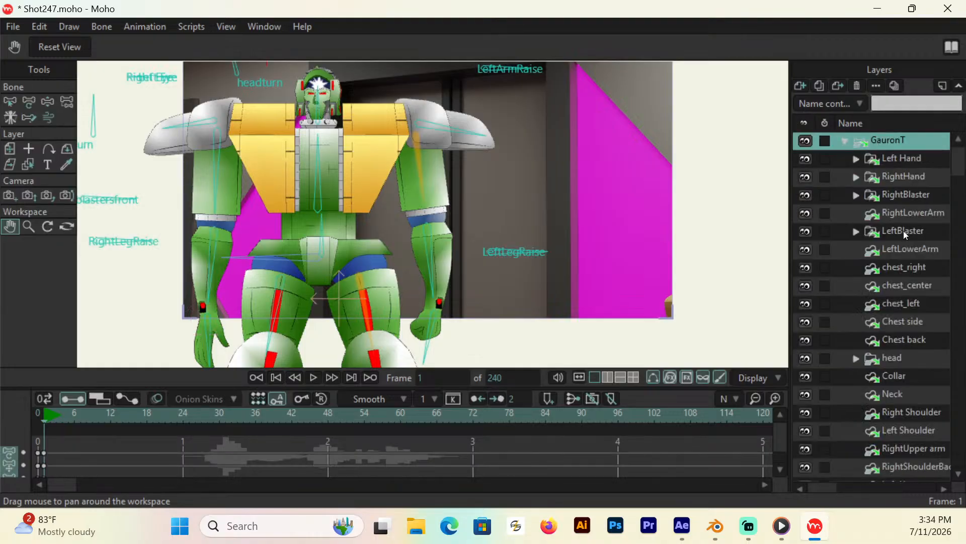
Step: Play the shot to find the cue and switch the RightHand layer to lefthand_fist at frame 54
click(909, 176)
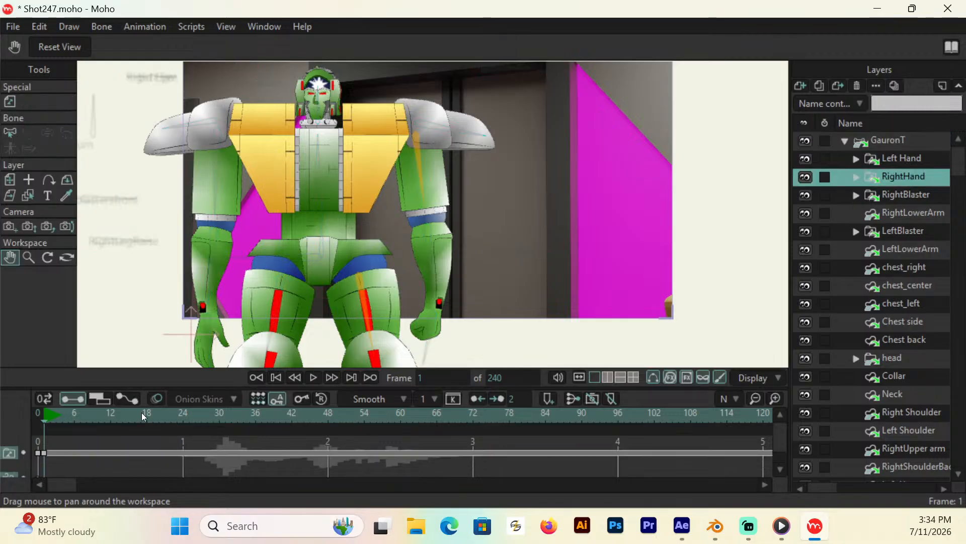
key(space)
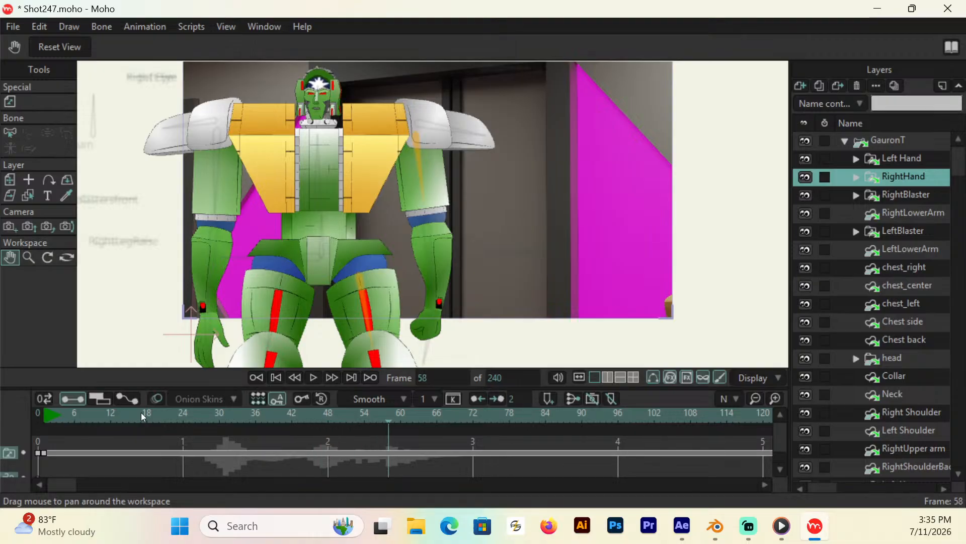
key(space)
key(Left)
key(Left)
key(Left)
key(Left)
key(Left)
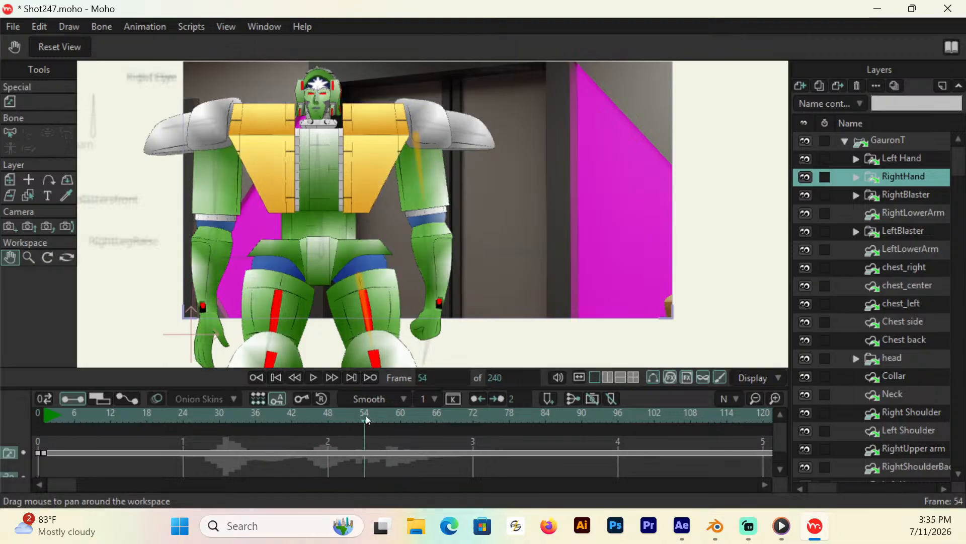
right_click(905, 176)
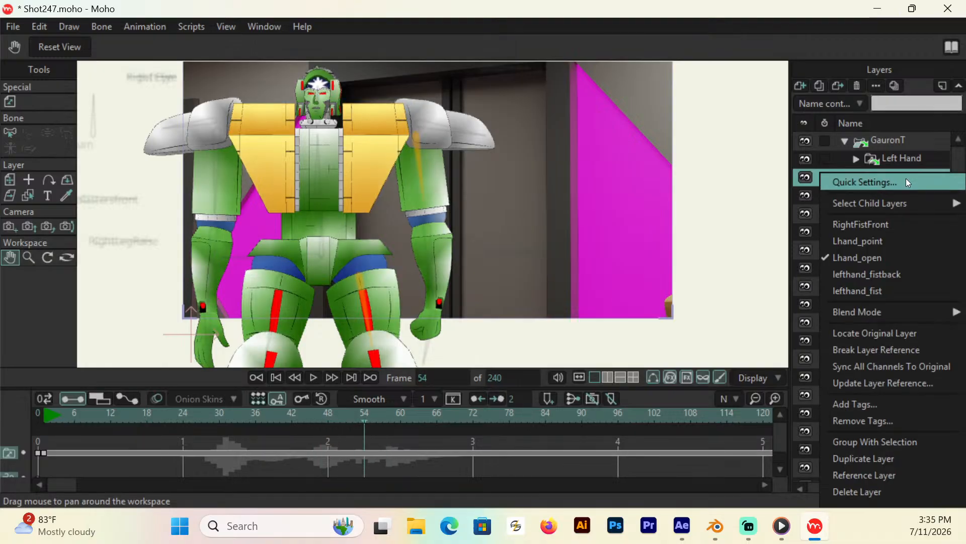
click(880, 225)
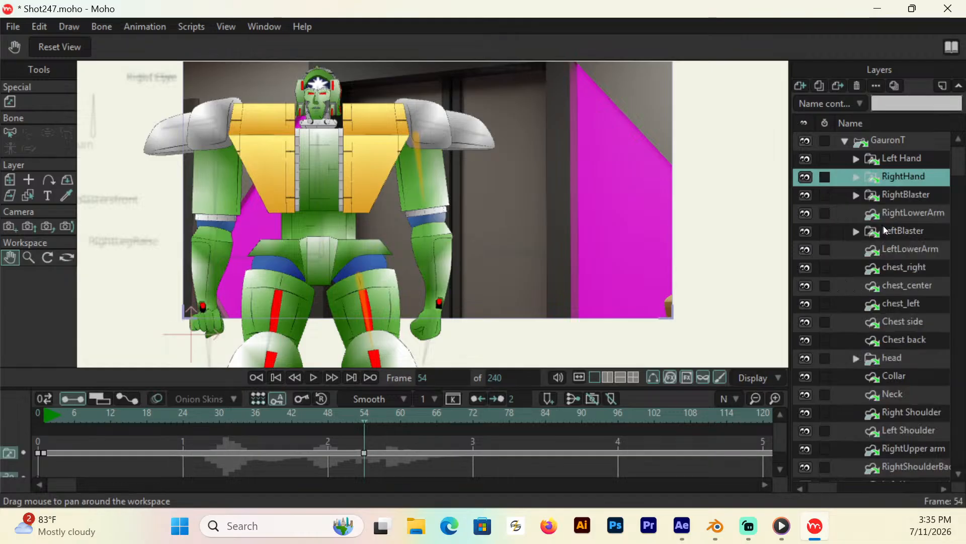
right_click(901, 176)
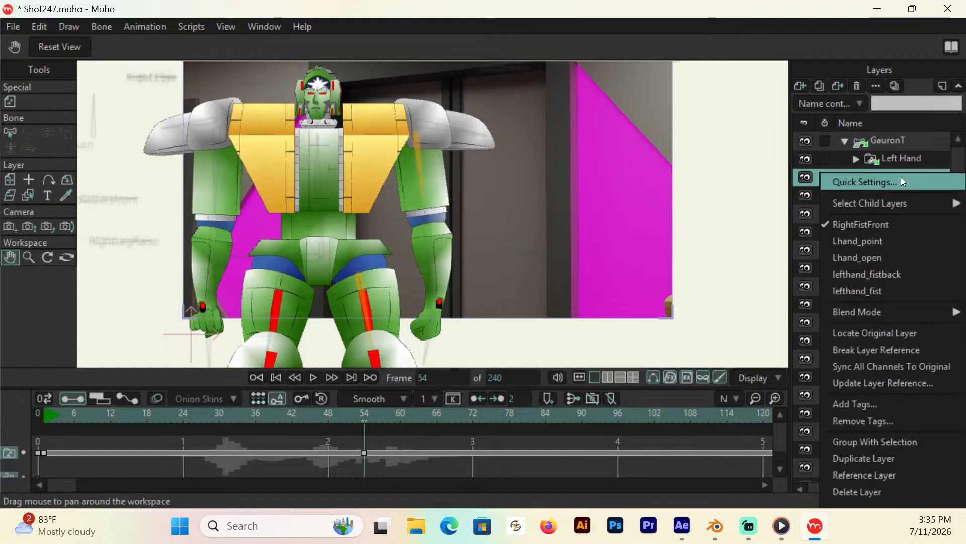
click(884, 290)
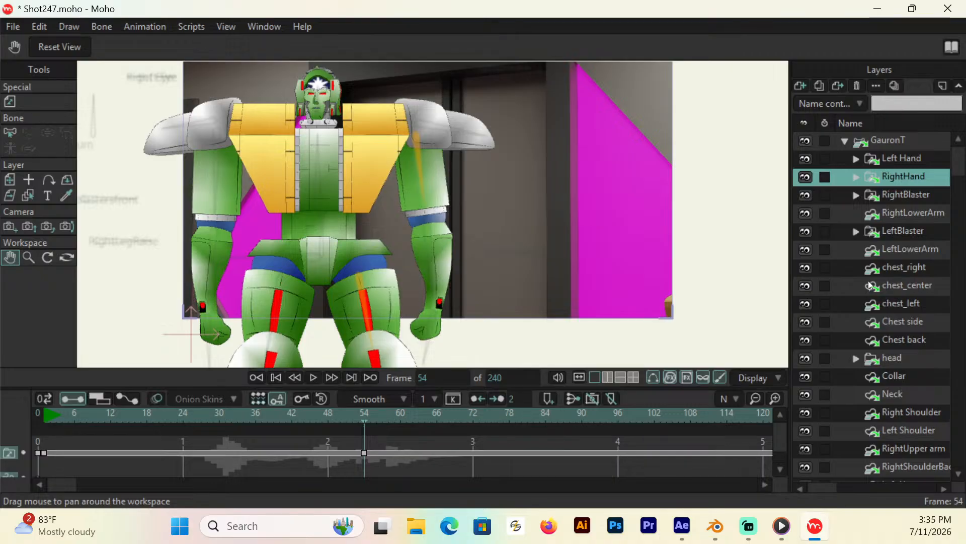
Step: Play the beginning of the shot to check the right hand, and return to frame 1
click(83, 420)
key(space)
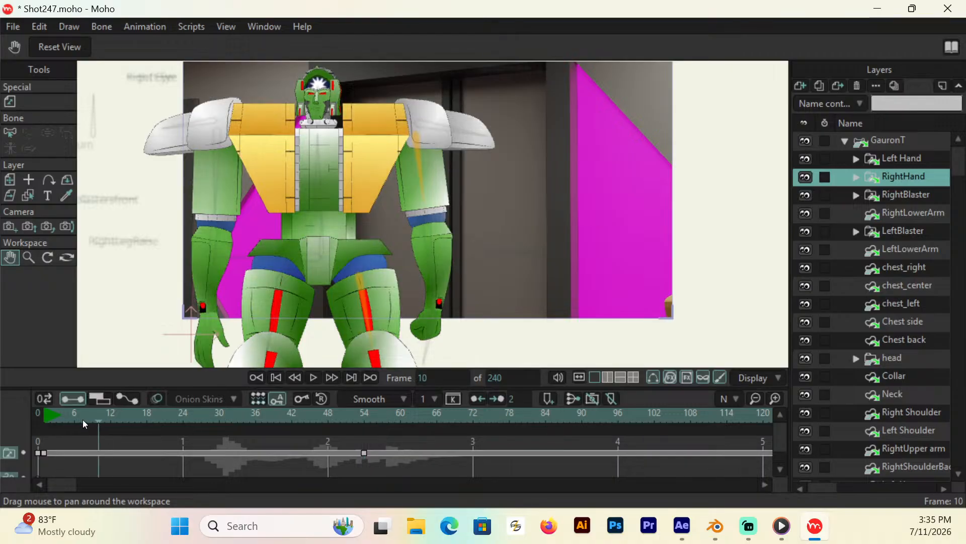
click(83, 420)
key(Left)
key(Left)
key(Left)
key(Left)
key(Left)
key(Left)
key(Left)
key(Left)
key(Left)
key(Left)
key(Left)
key(Left)
key(Left)
key(Left)
key(Left)
key(Left)
key(Left)
key(Left)
key(Left)
key(Left)
Step: Select the GauronT bone layer and key a small adjustment of the left forearm bone at frame 18
click(843, 140)
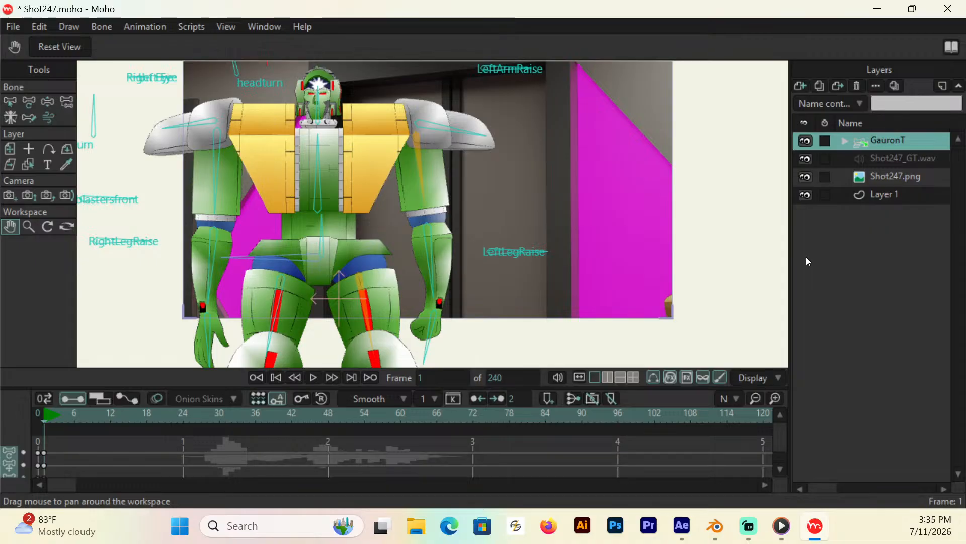
click(146, 422)
click(47, 102)
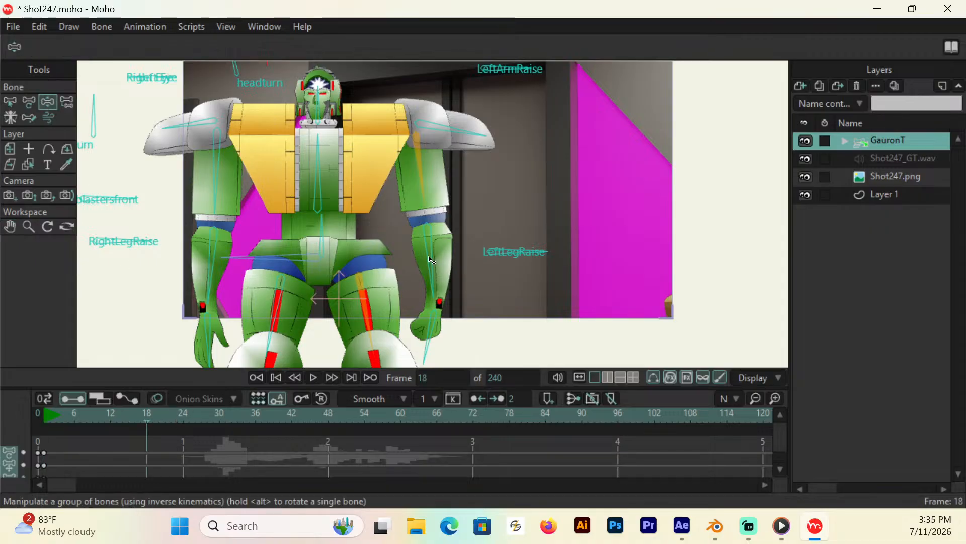
drag(431, 260, 433, 282)
Step: At frame 31, bend the robot's right arm upward so the open hand sits in front of the upper chest
click(10, 227)
drag(121, 266, 157, 296)
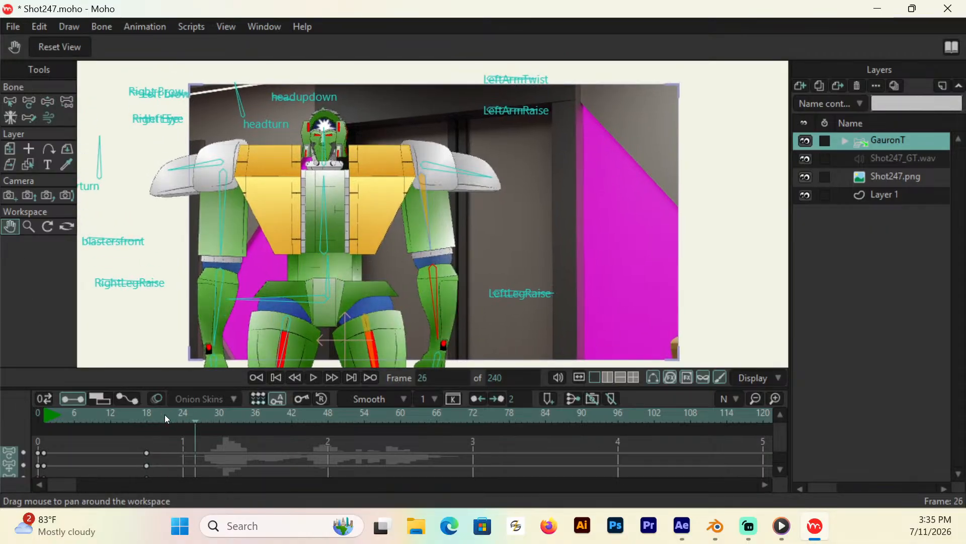
click(225, 415)
drag(206, 331, 297, 204)
click(47, 103)
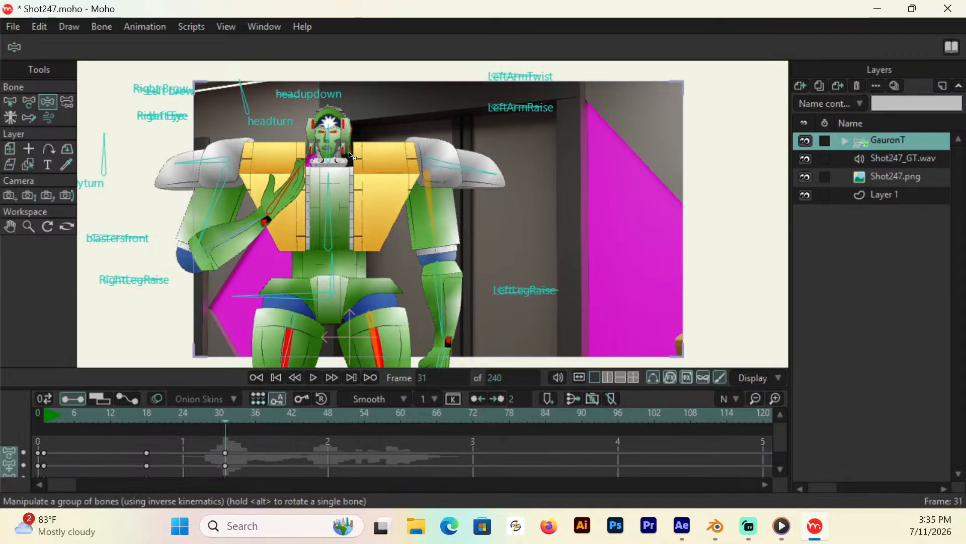
Step: Tilt the head with the headupdown bone at frame 31 and play back the motion from frame 18
click(298, 99)
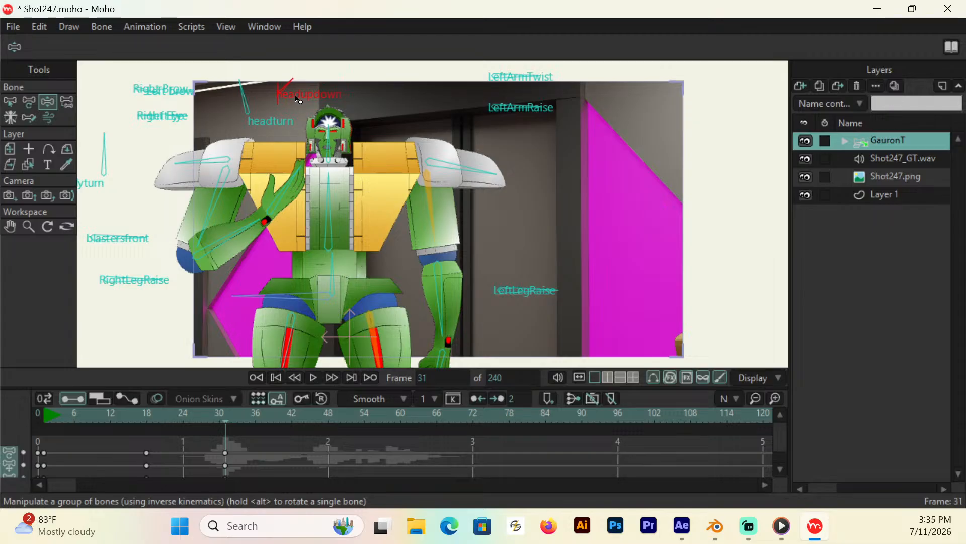
drag(298, 99, 298, 83)
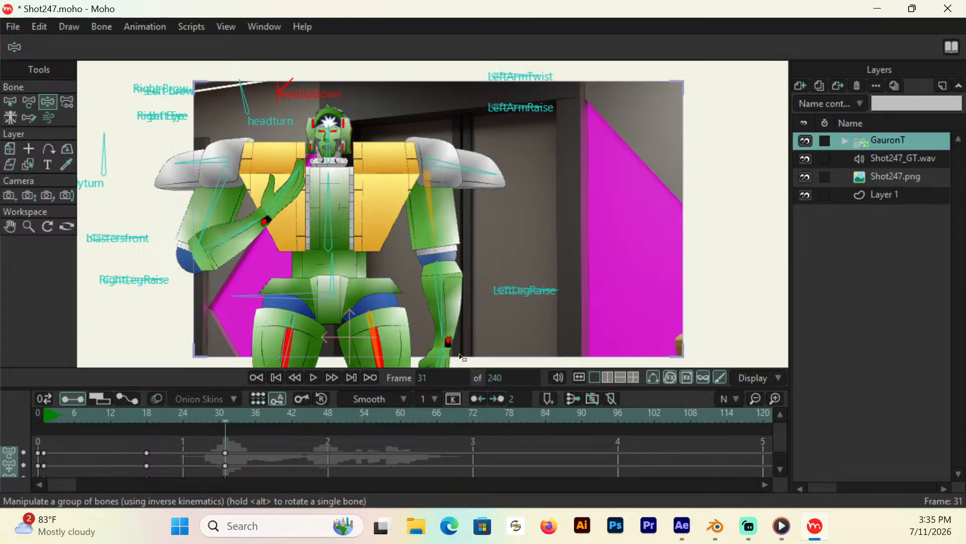
click(150, 416)
key(space)
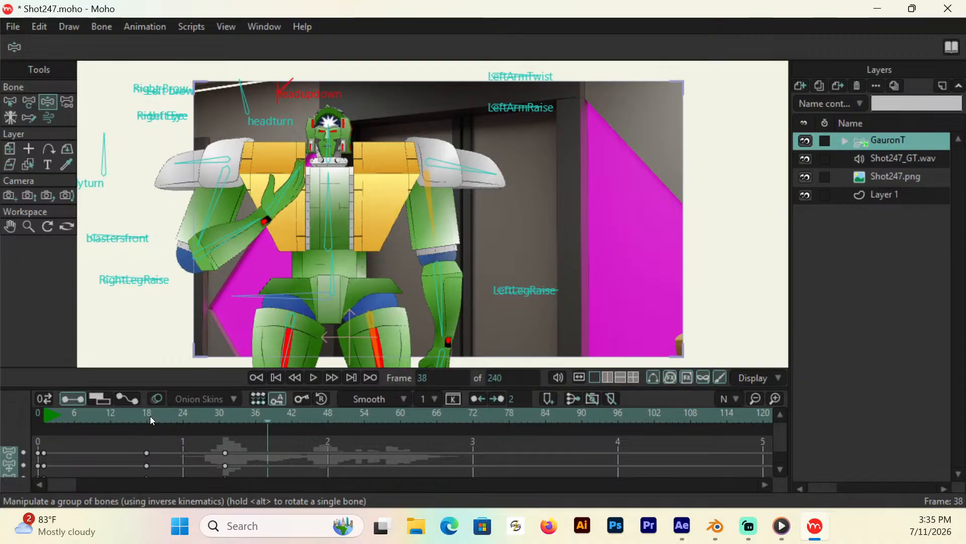
Step: At frame 41, pose the right arm with the forearm and open hand across the chest, and play back the motion
click(286, 415)
drag(256, 225, 263, 244)
drag(303, 209, 300, 226)
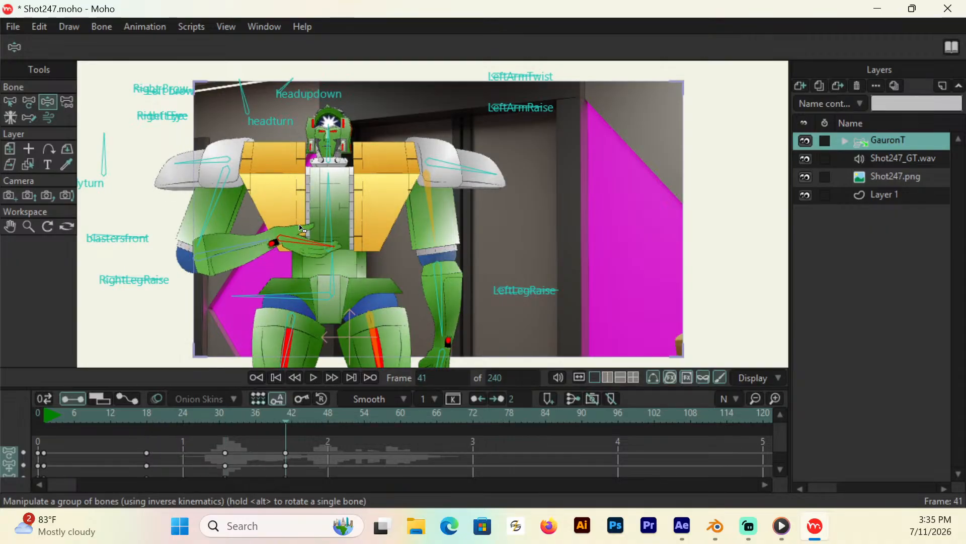
mouse_move(226, 236)
mouse_down()
mouse_move(208, 222)
mouse_move(219, 220)
mouse_up()
drag(200, 176, 199, 171)
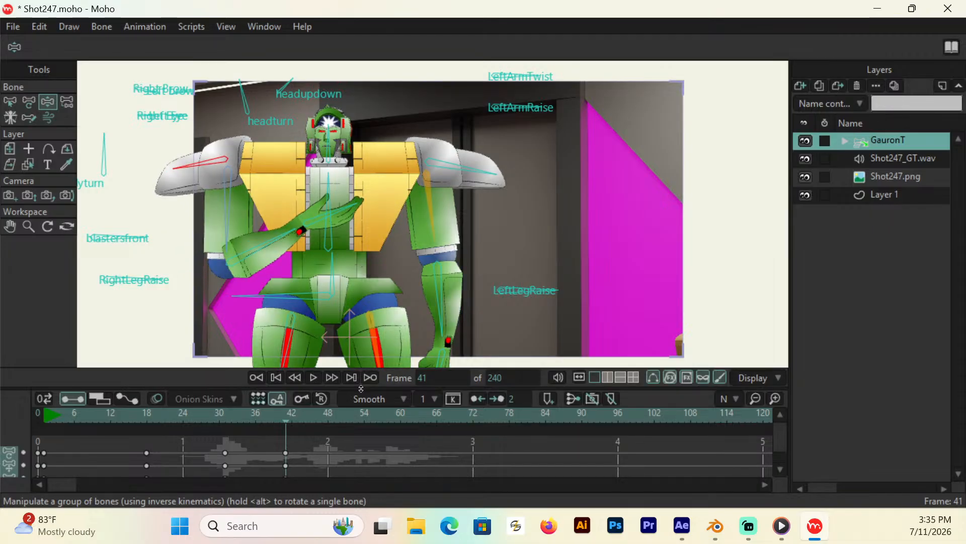
click(207, 418)
key(space)
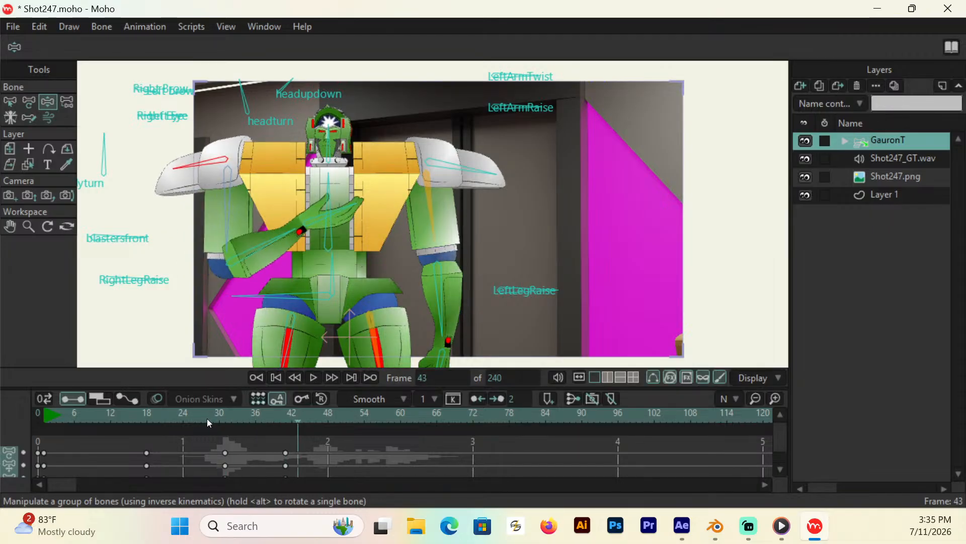
Step: Rotate the headupdown bone to key head tilts at frames 41 and 48
click(286, 418)
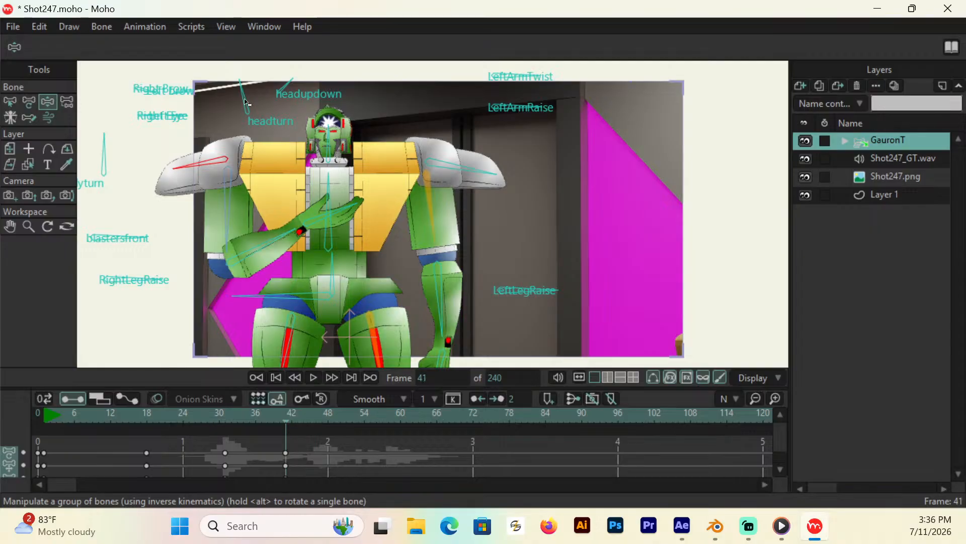
click(290, 84)
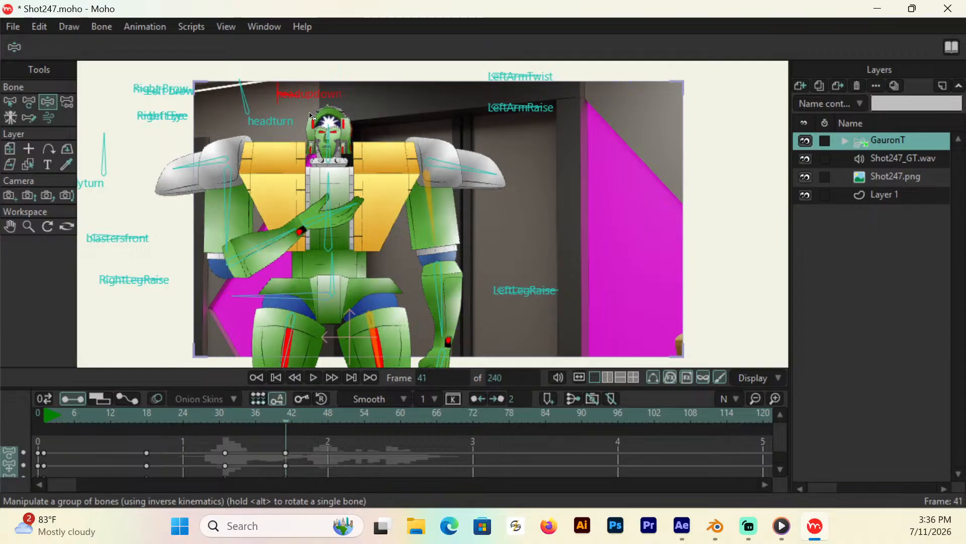
click(329, 417)
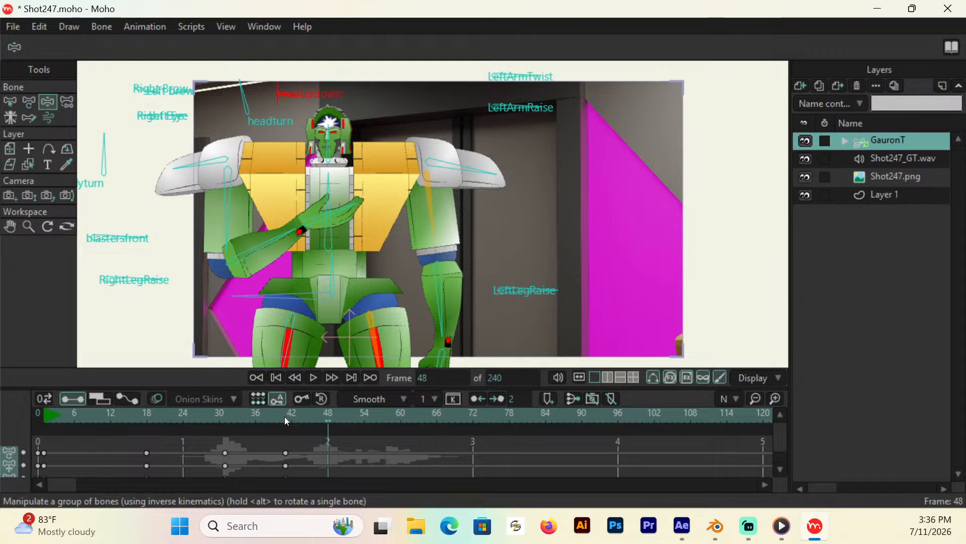
drag(305, 97, 318, 99)
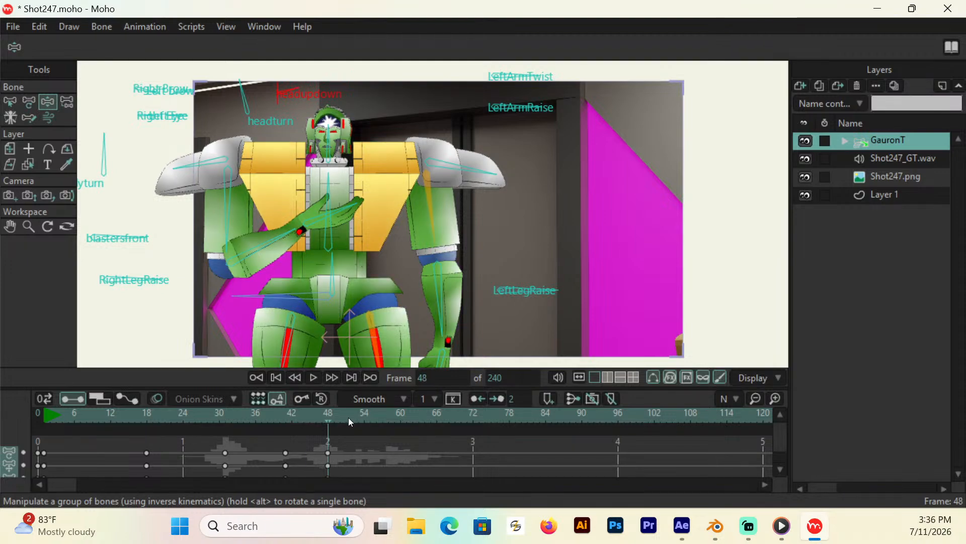
Step: At frame 72, rotate the bodyturn bone to turn the robot around until its back faces the viewer
drag(350, 418, 473, 417)
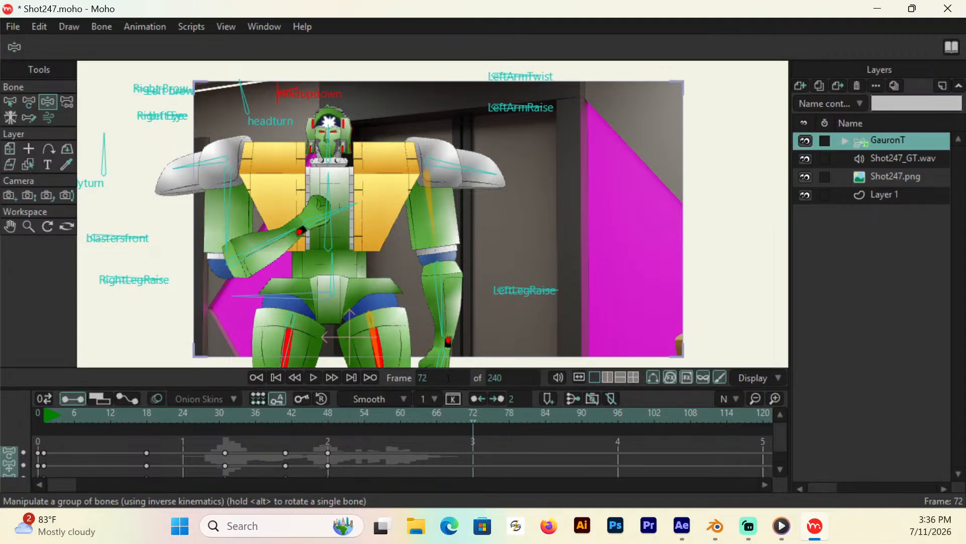
click(10, 226)
drag(178, 209, 251, 204)
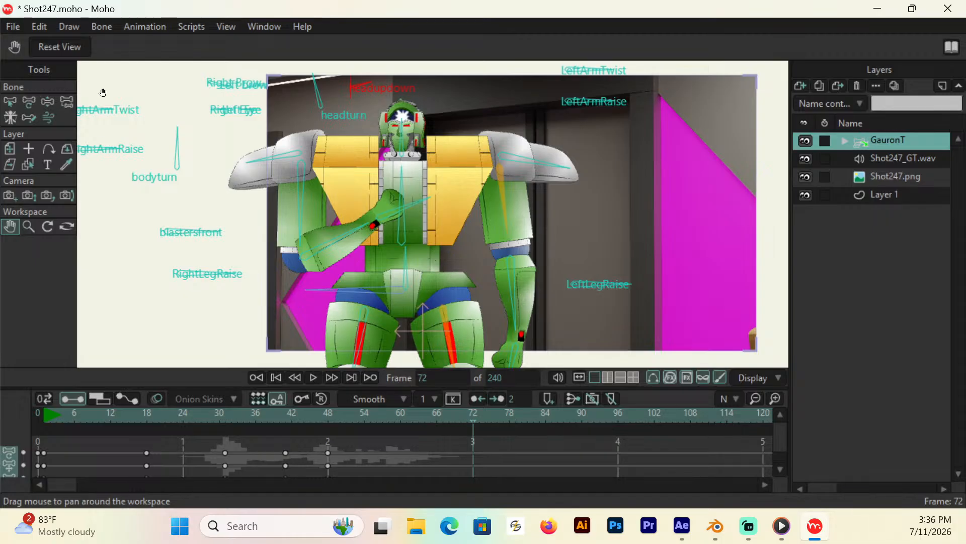
drag(180, 147, 210, 191)
click(47, 102)
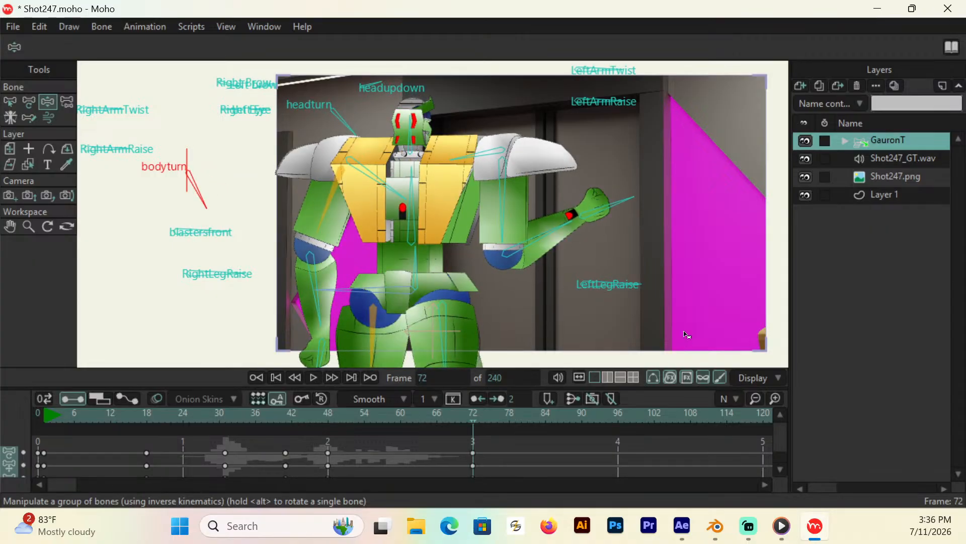
Step: Lower the robot's bent right arm beside the body and adjust the left forearm at frame 72
drag(549, 221, 517, 219)
drag(478, 166, 477, 172)
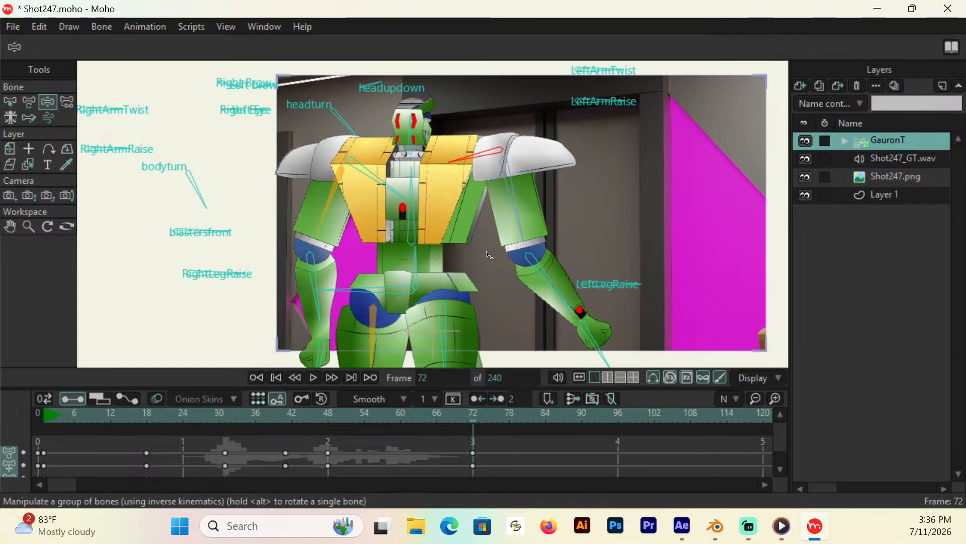
click(322, 281)
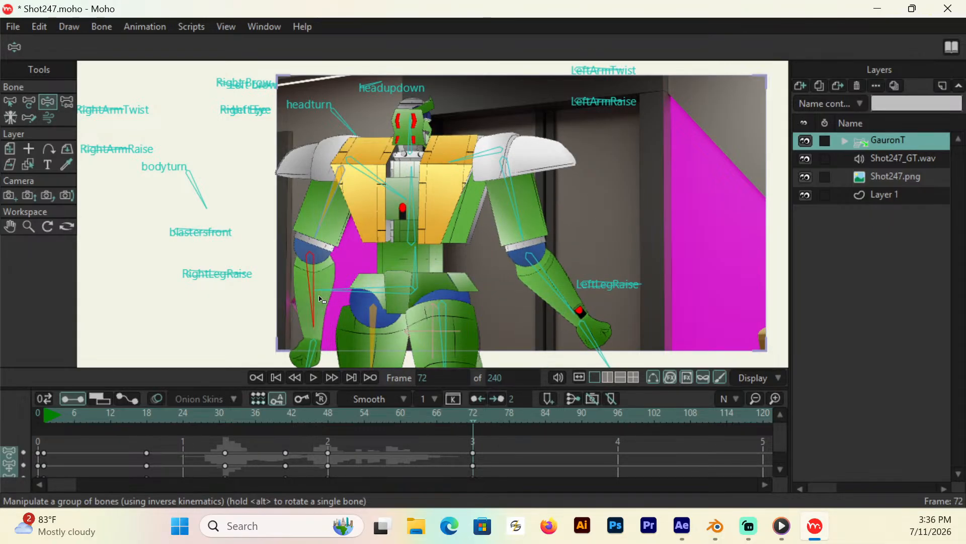
Step: Select the Left Hand switch layer inside the GauronT rig and go to frame 61 of the body turn
click(845, 141)
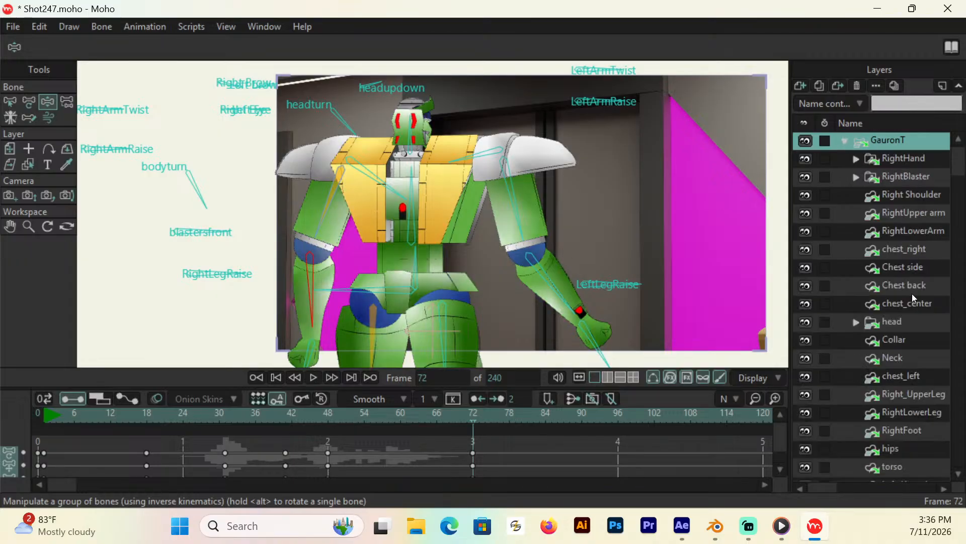
scroll(959, 158, down, 4)
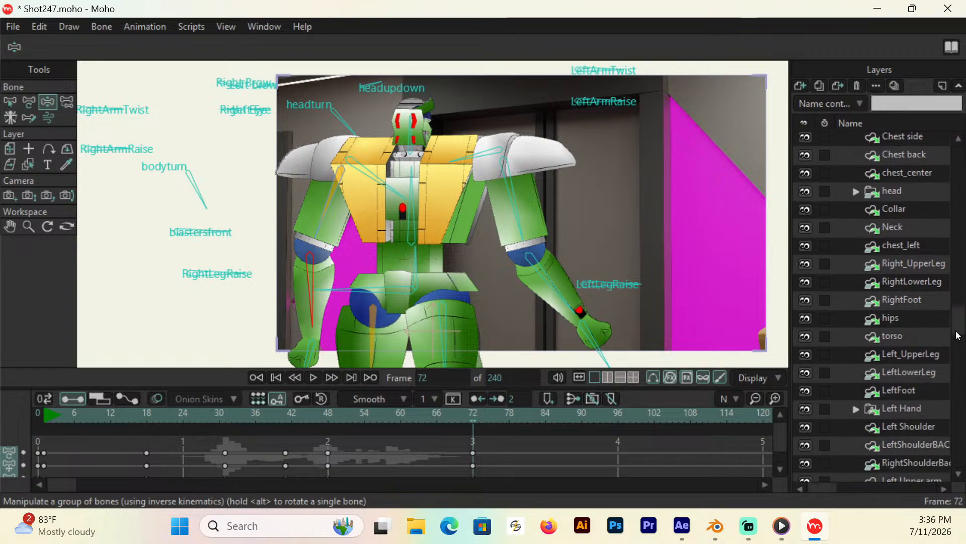
click(909, 318)
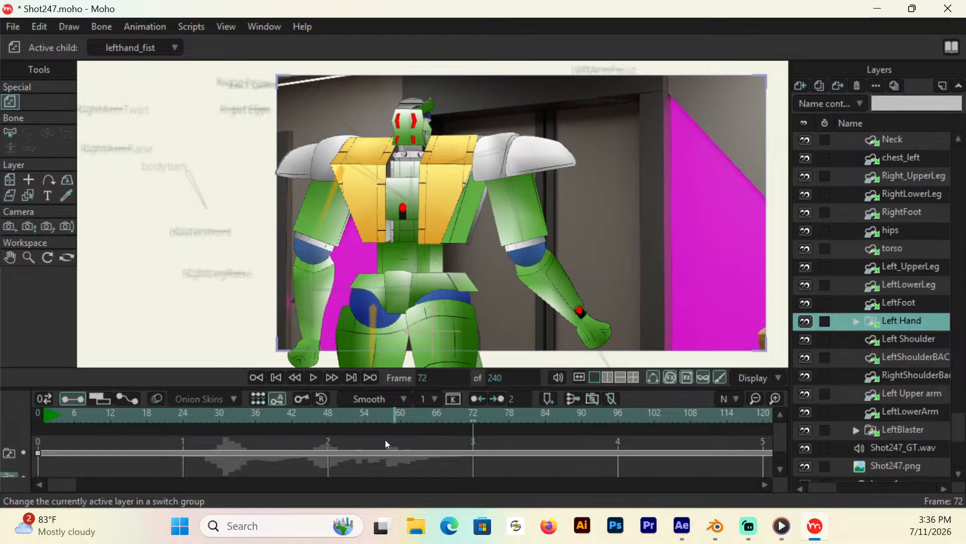
click(327, 418)
key(Right)
key(Right)
key(Right)
key(Right)
key(Right)
key(Right)
key(Right)
key(Right)
key(Right)
key(Right)
key(Right)
key(Right)
key(Right)
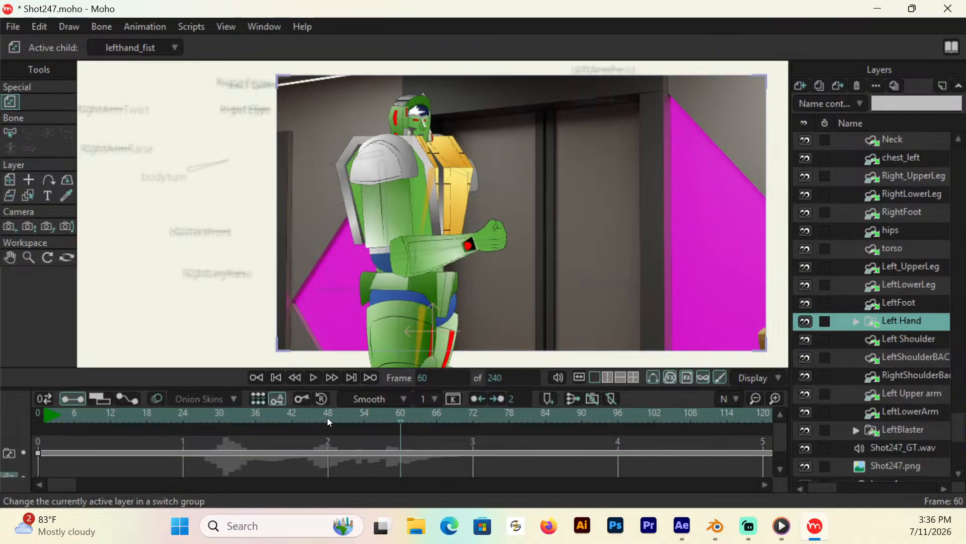
key(Right)
key(Left)
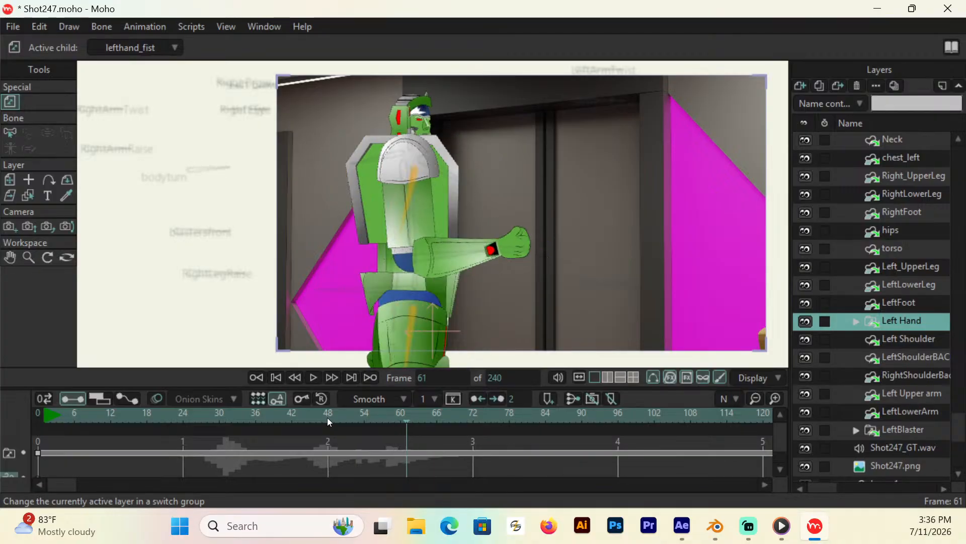
Step: At frame 61, switch the left hand to lefthand_fistback 2 and step through the surrounding frames to check it
right_click(905, 340)
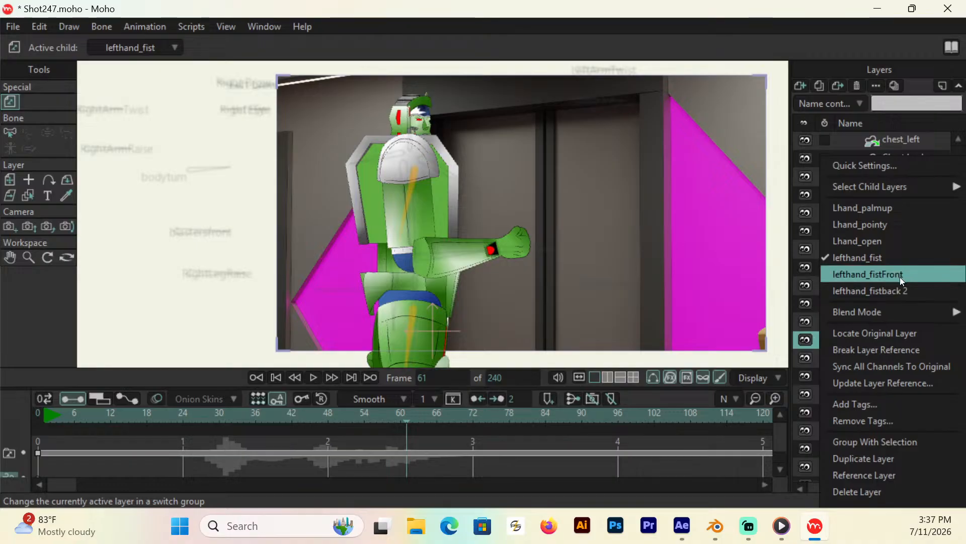
click(897, 291)
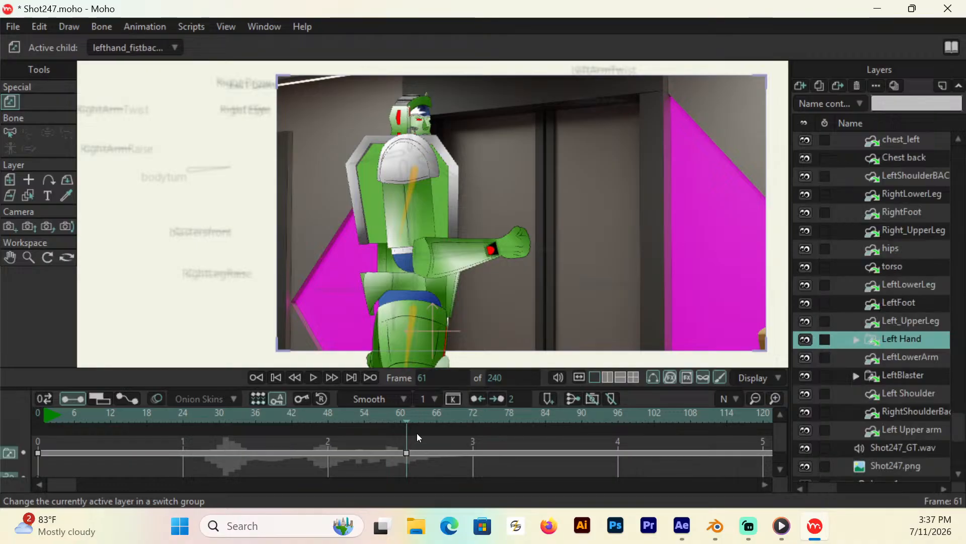
key(Right)
key(Right)
key(Right)
key(Right)
key(Right)
key(Right)
key(Right)
key(Right)
key(Right)
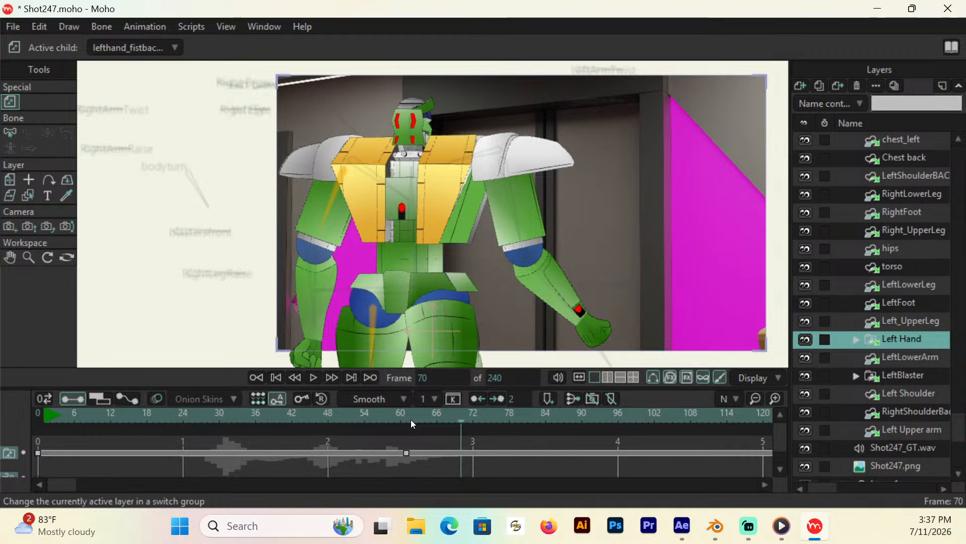
key(Left)
key(Left)
key(Left)
key(Left)
key(Left)
key(Left)
key(Left)
key(Left)
key(Left)
key(Left)
key(Left)
key(Left)
key(Left)
key(Left)
key(Left)
key(Left)
key(Left)
key(Left)
key(Left)
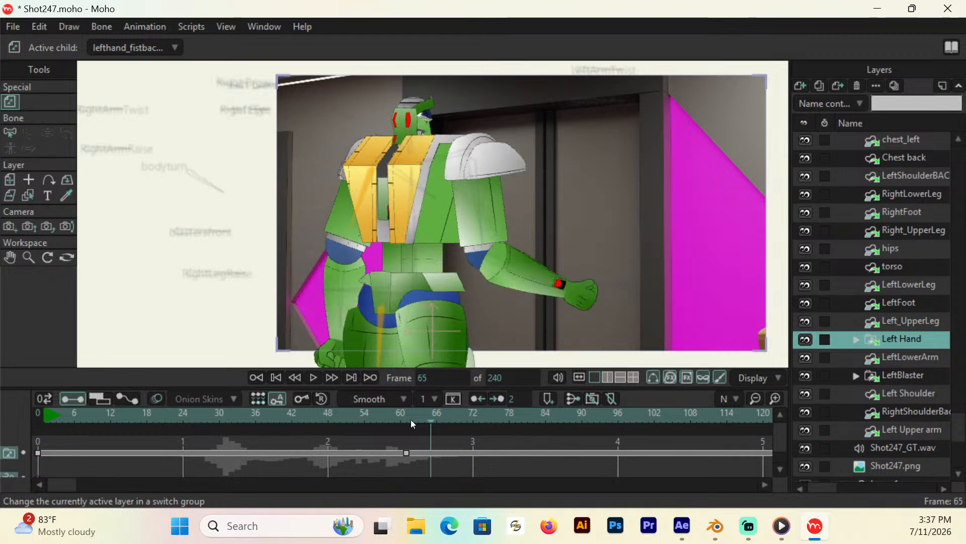
Step: Switch the left hand to Lhand_open at frame 61
key(Right)
key(Right)
key(Right)
key(Right)
key(Right)
key(Right)
key(Right)
key(Right)
key(Right)
key(Right)
right_click(912, 339)
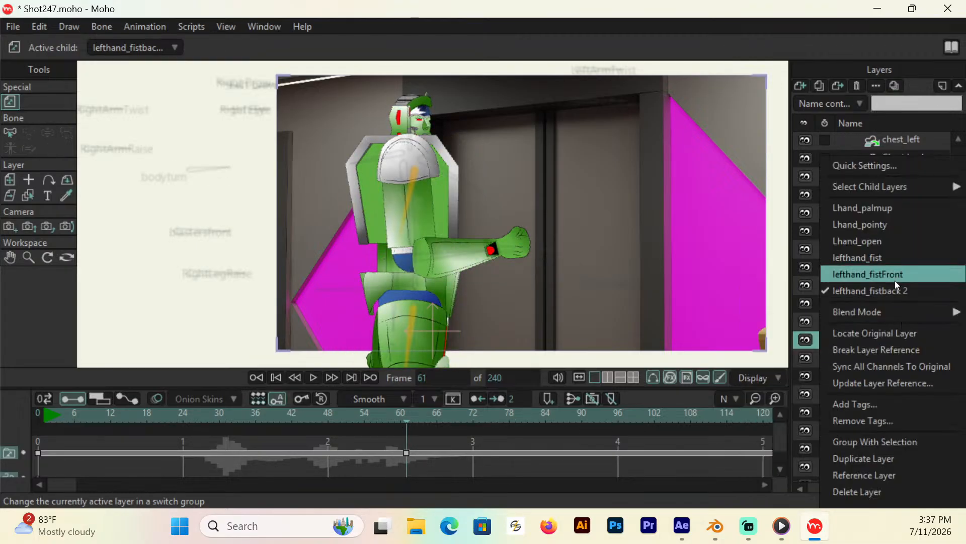
click(880, 239)
Step: Scrub back and forth between about frames 43 and 73 to examine the left hand switch during the turn
scroll(408, 419, down, 11)
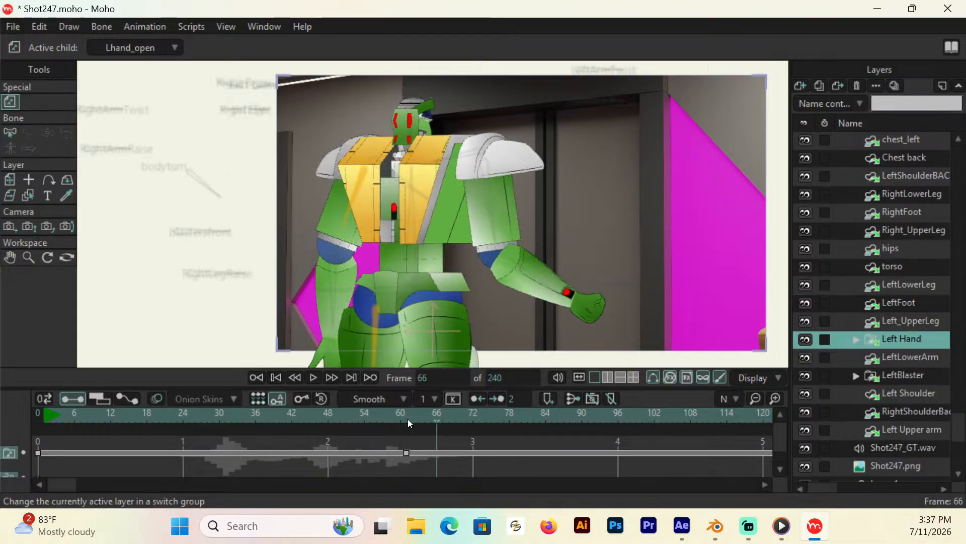
scroll(408, 418, down, 1)
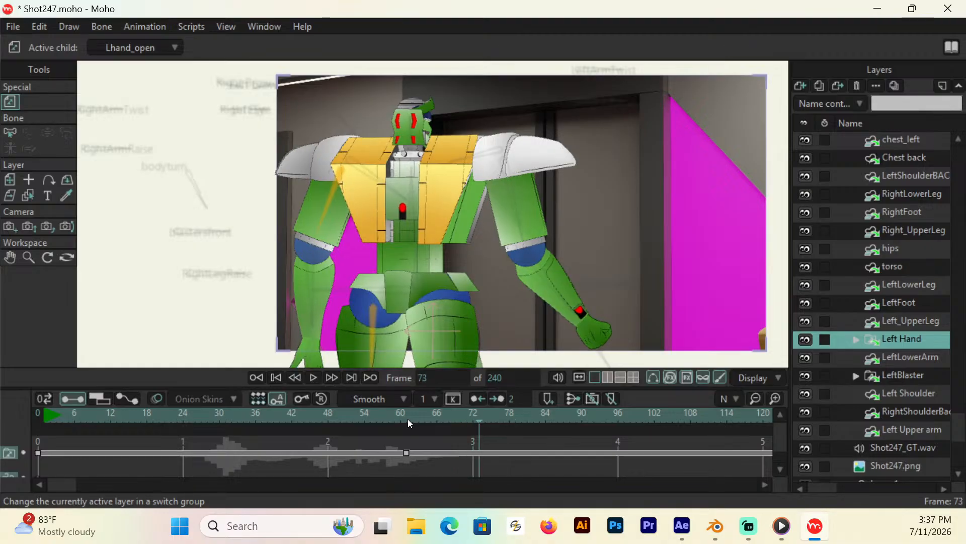
scroll(408, 418, up, 3)
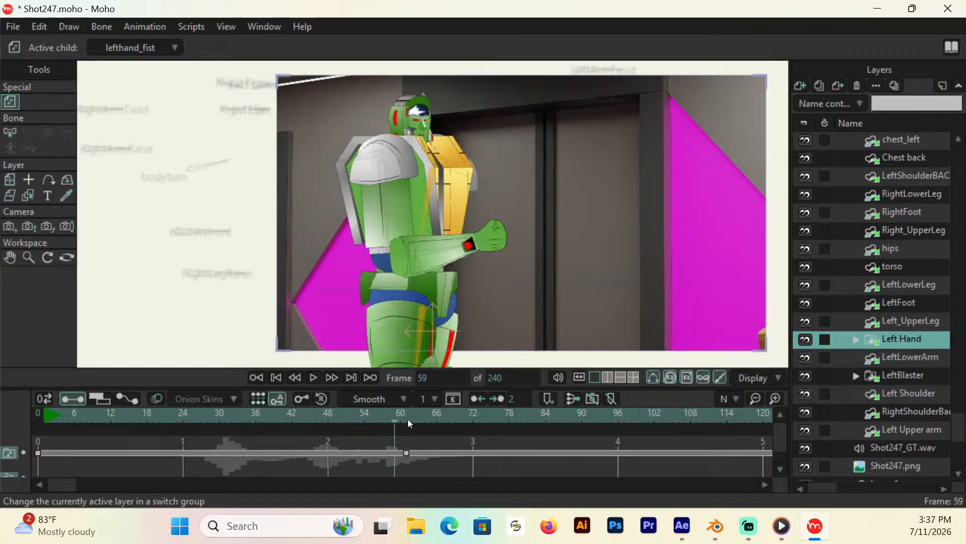
scroll(408, 418, up, 8)
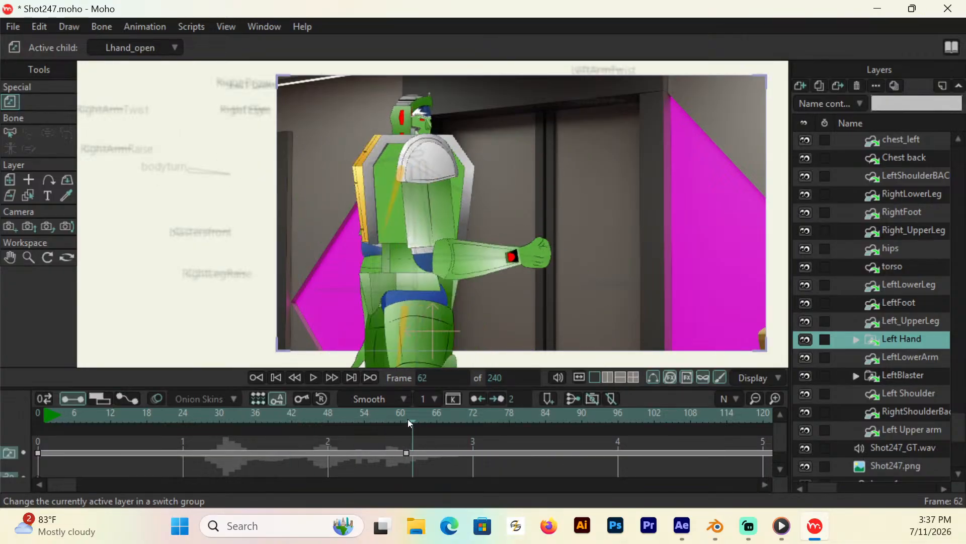
scroll(407, 419, up, 4)
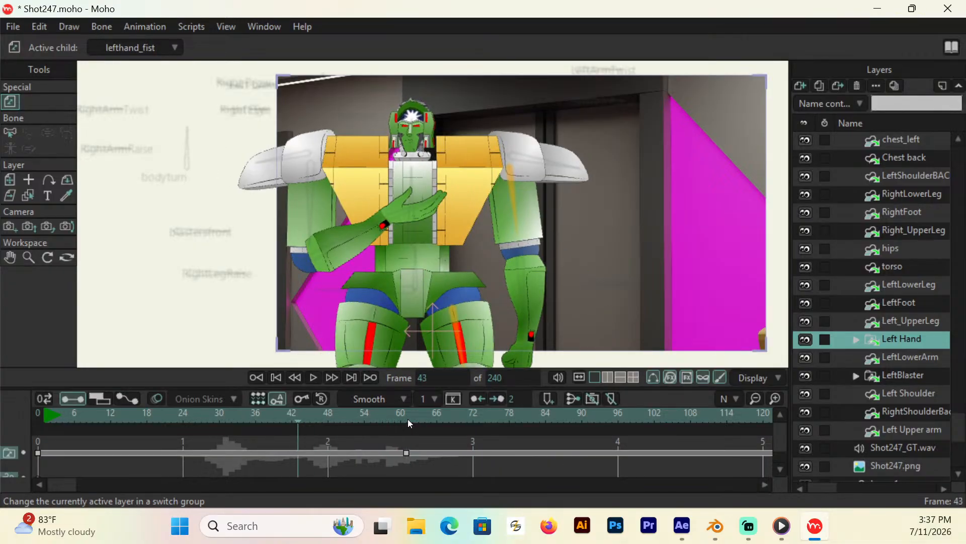
scroll(408, 418, down, 11)
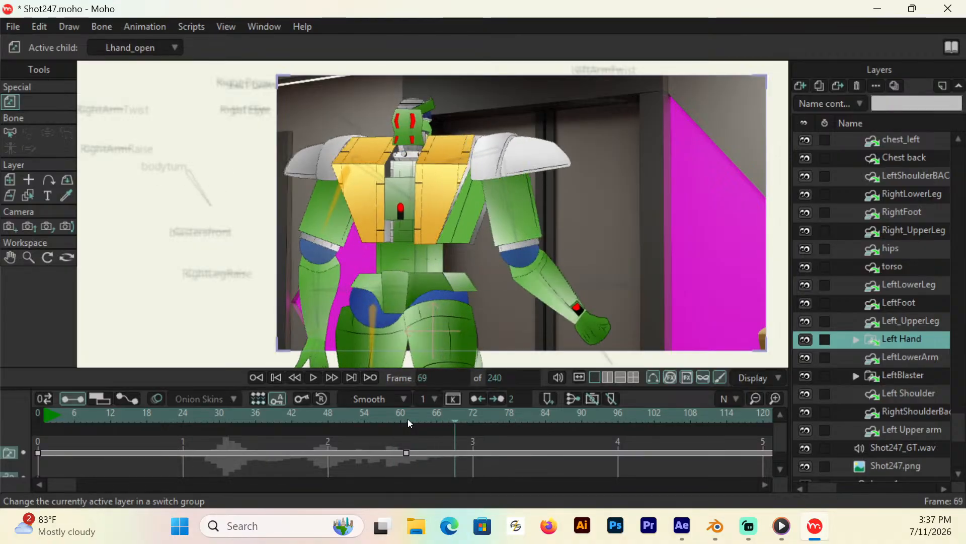
scroll(408, 419, down, 3)
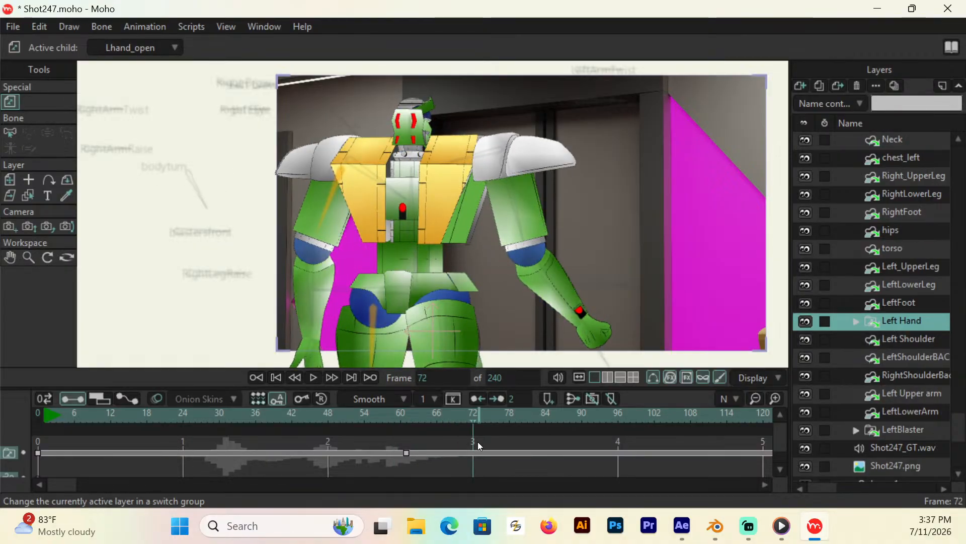
Step: At frame 72, shift the GauronT rig's hips sideways and reposition both foot bones into a crossed walking step
click(9, 257)
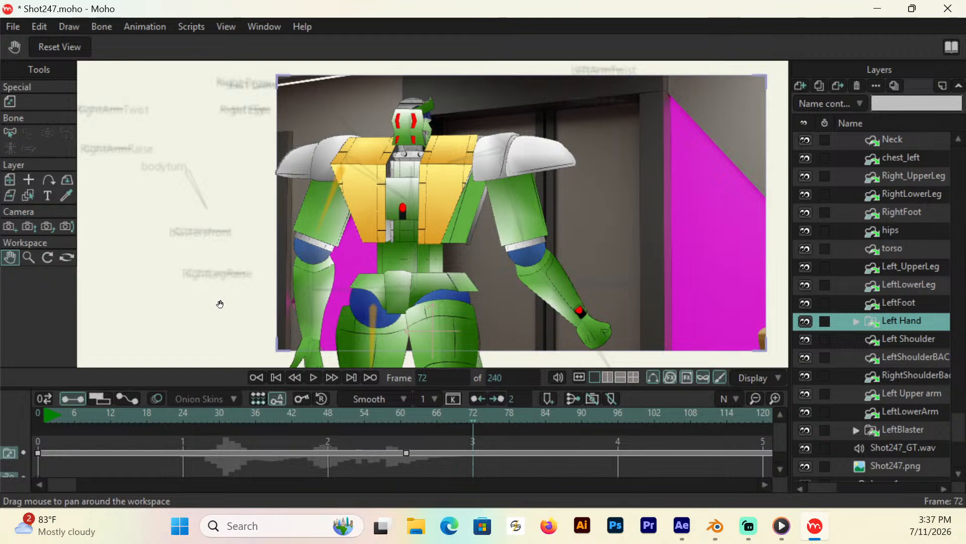
click(28, 257)
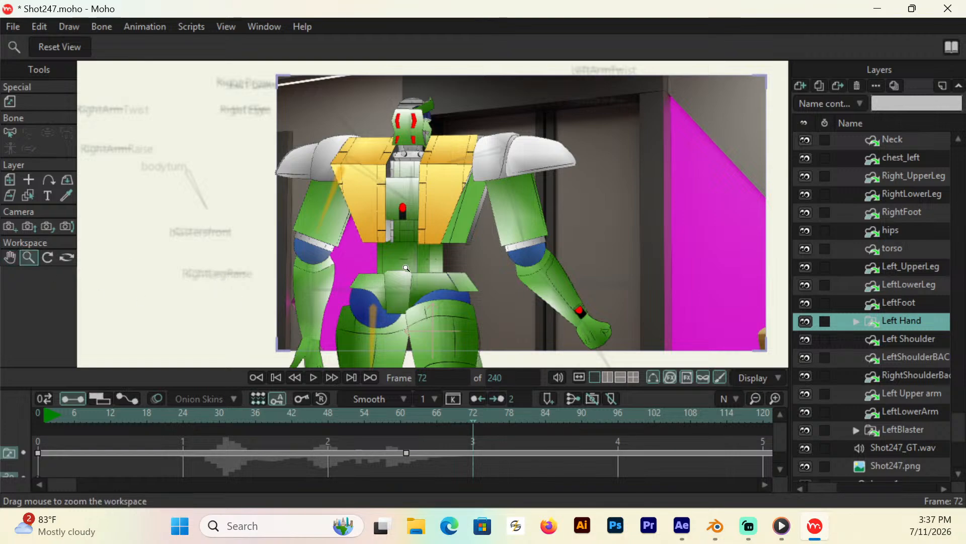
drag(398, 264, 150, 287)
click(10, 257)
drag(287, 341, 265, 236)
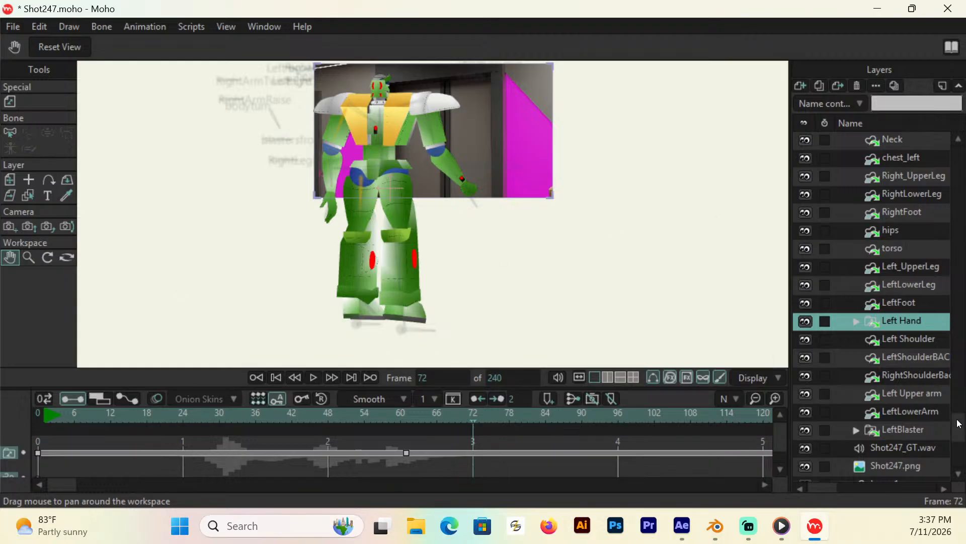
drag(959, 422, 957, 133)
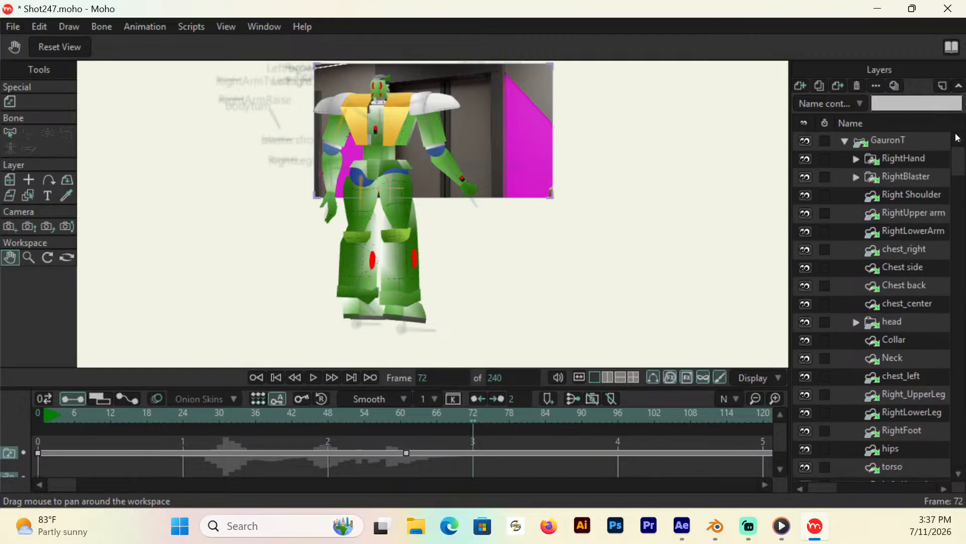
click(895, 141)
click(47, 101)
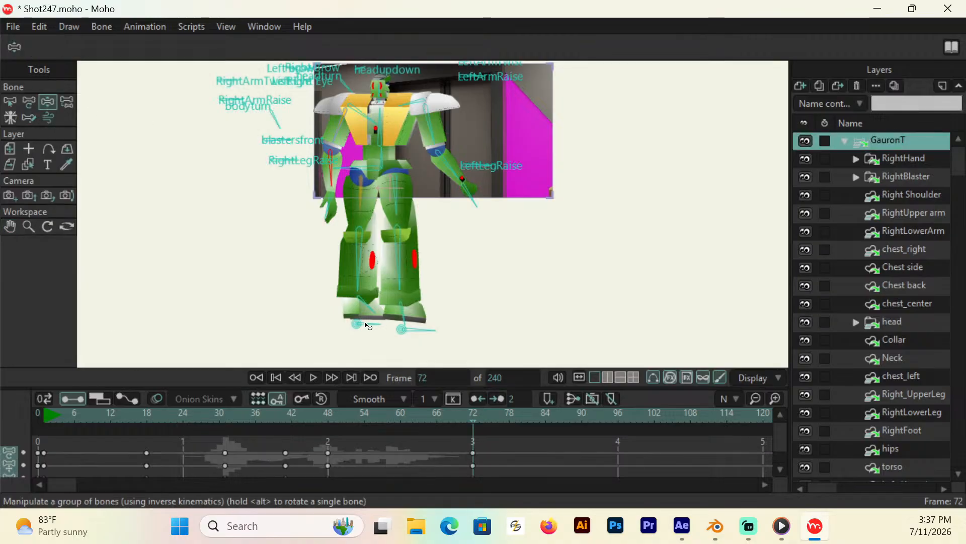
drag(367, 326, 421, 289)
drag(343, 167, 364, 167)
drag(421, 289, 422, 290)
drag(381, 167, 383, 167)
mouse_move(424, 330)
mouse_down()
mouse_move(427, 292)
mouse_move(414, 316)
mouse_up()
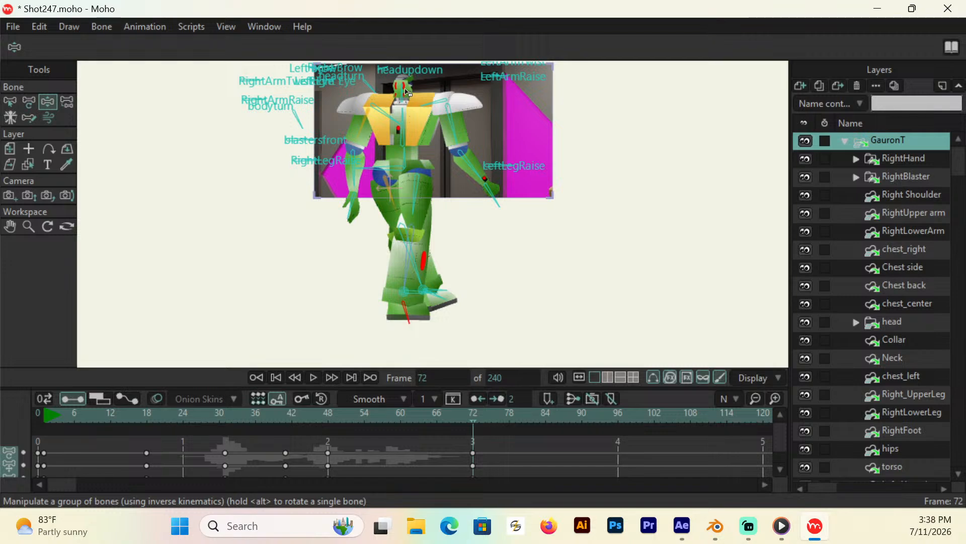
Step: Step through the frames after 48 to examine the robot's leg movement during the turn
click(329, 414)
key(Right)
key(Right)
key(Right)
key(Right)
key(Right)
key(Right)
key(Right)
key(Right)
key(Right)
key(Right)
key(Right)
key(Right)
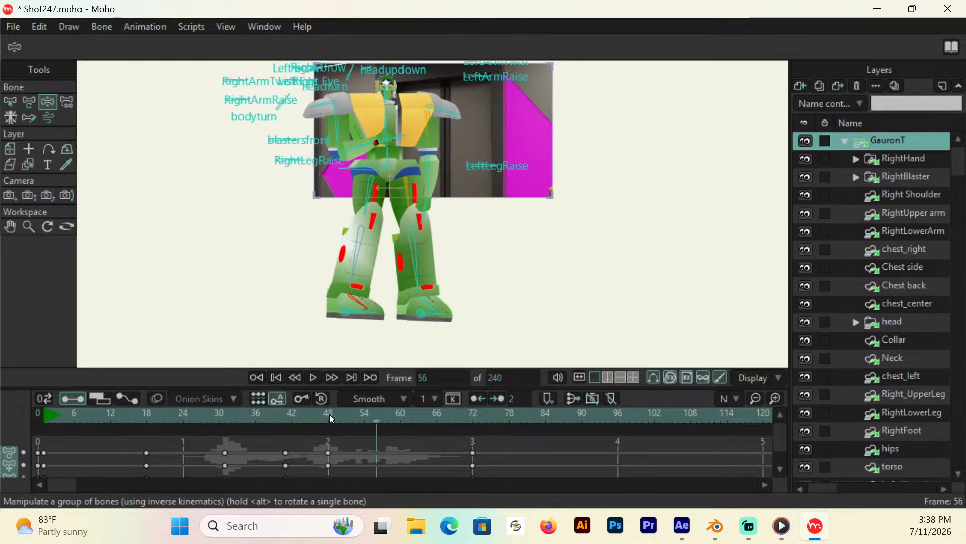
key(Left)
key(Left)
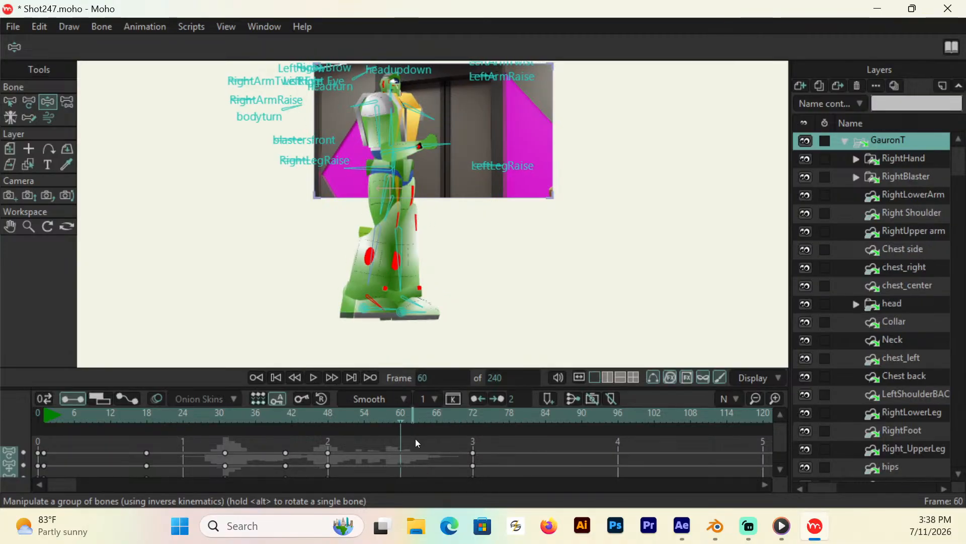
Step: At frame 60, lift the robot's forward foot so the knee bends and adjust the hip bone slightly
key(Right)
key(Right)
key(Right)
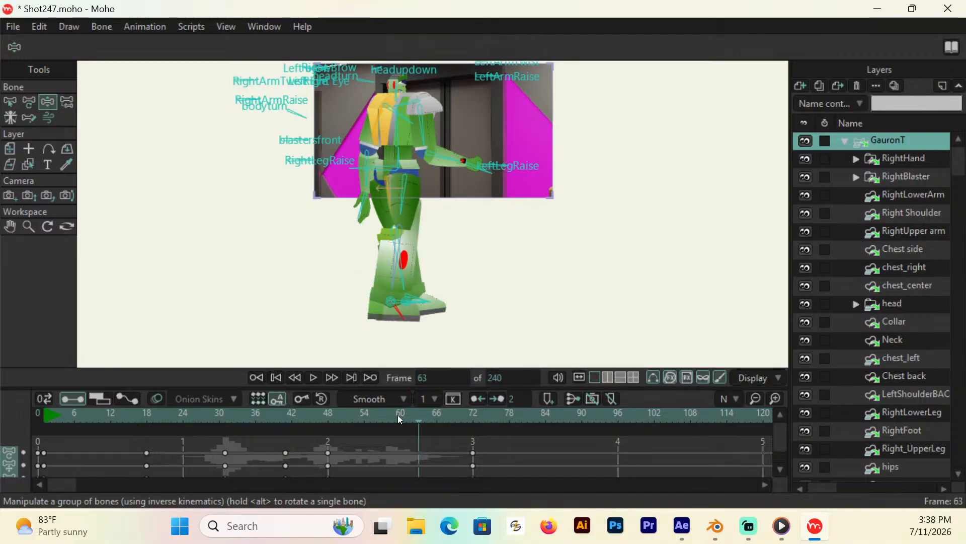
key(Left)
key(Left)
key(Left)
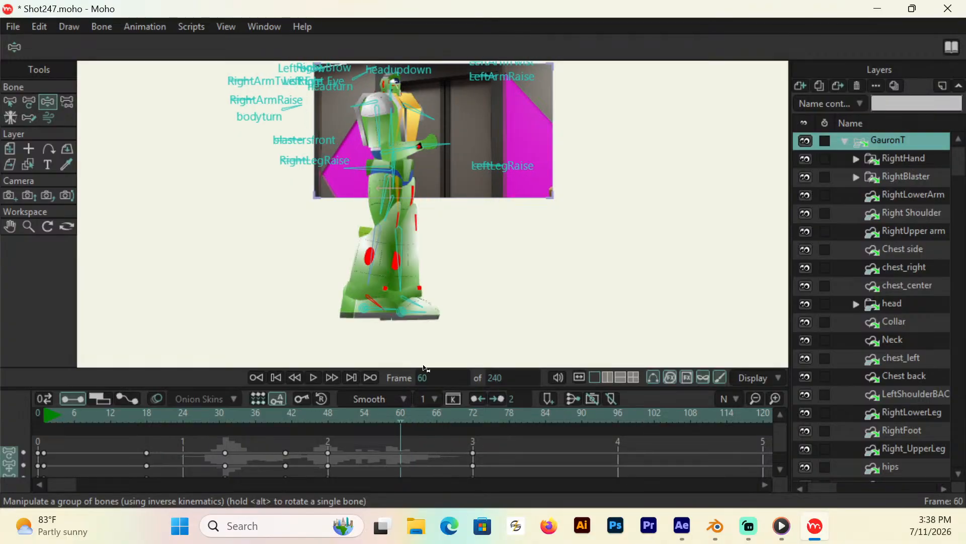
drag(402, 312, 396, 274)
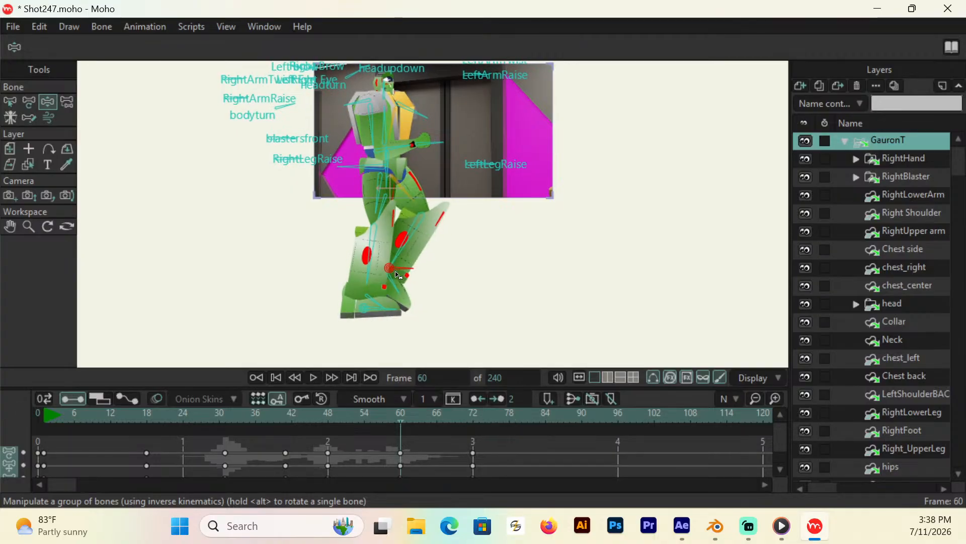
drag(373, 166, 372, 167)
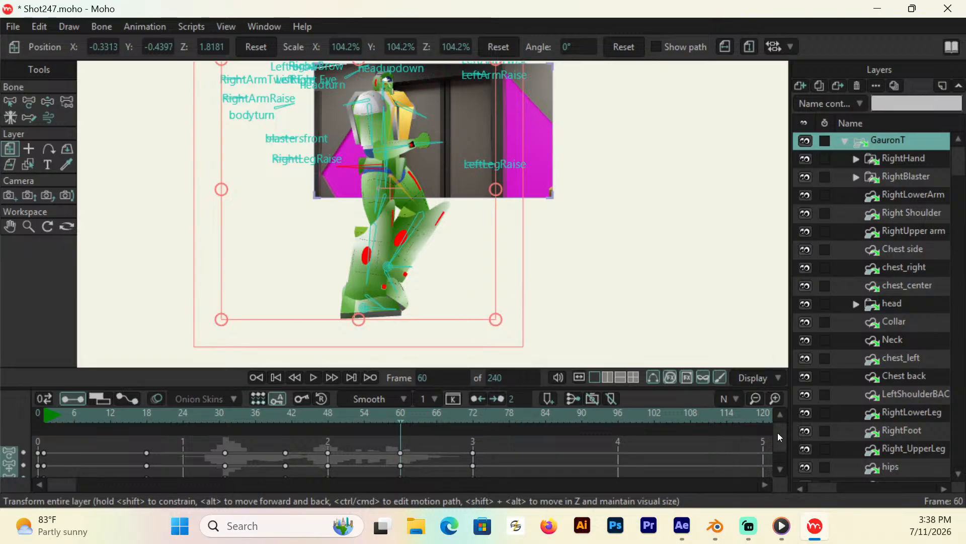
Step: Inspect the rig's keyframe channels in the timeline and play back the turn from about frame 47
scroll(777, 433, down, 5)
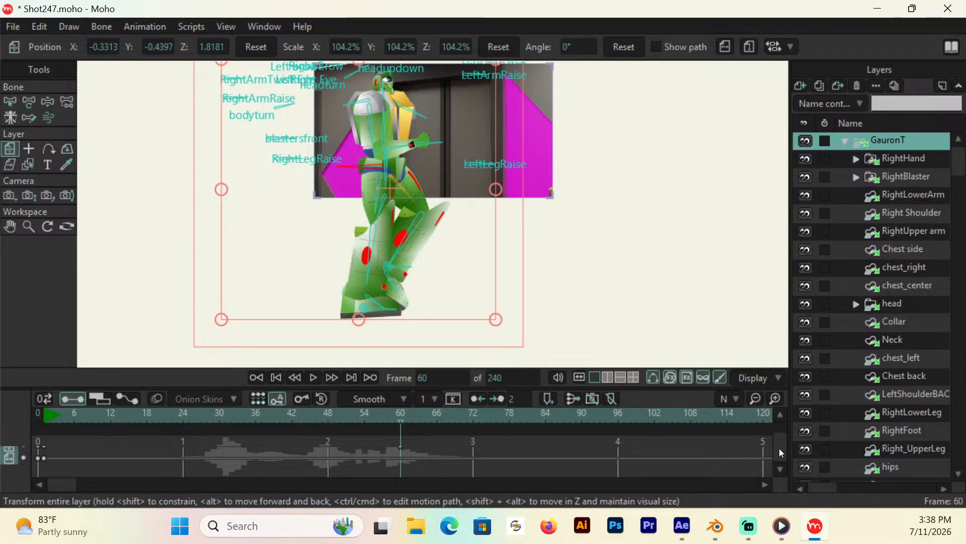
scroll(780, 452, up, 1)
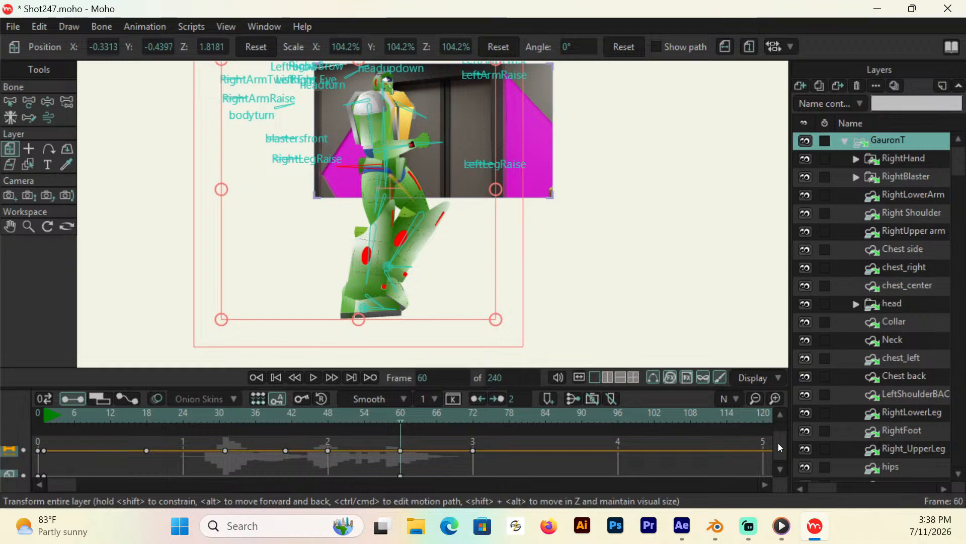
scroll(778, 443, down, 1)
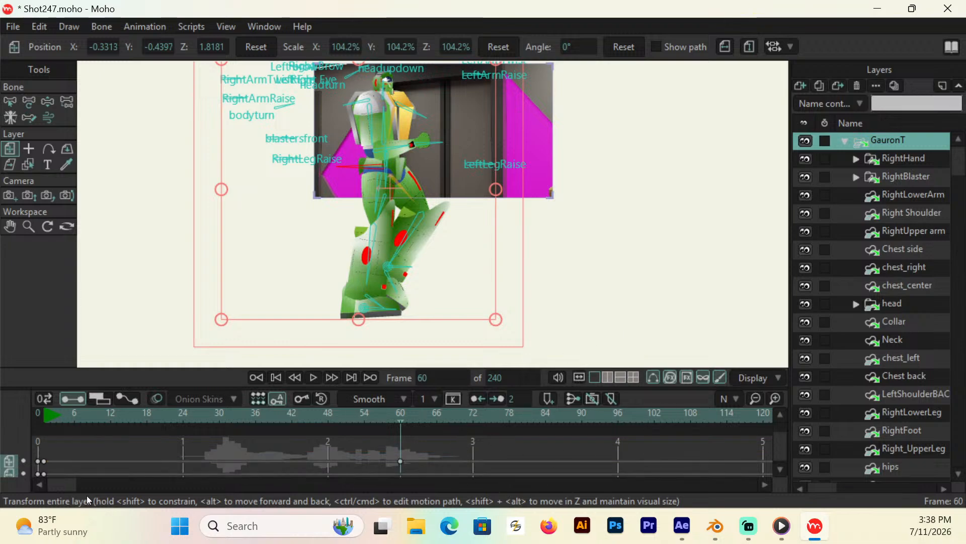
drag(69, 491, 78, 493)
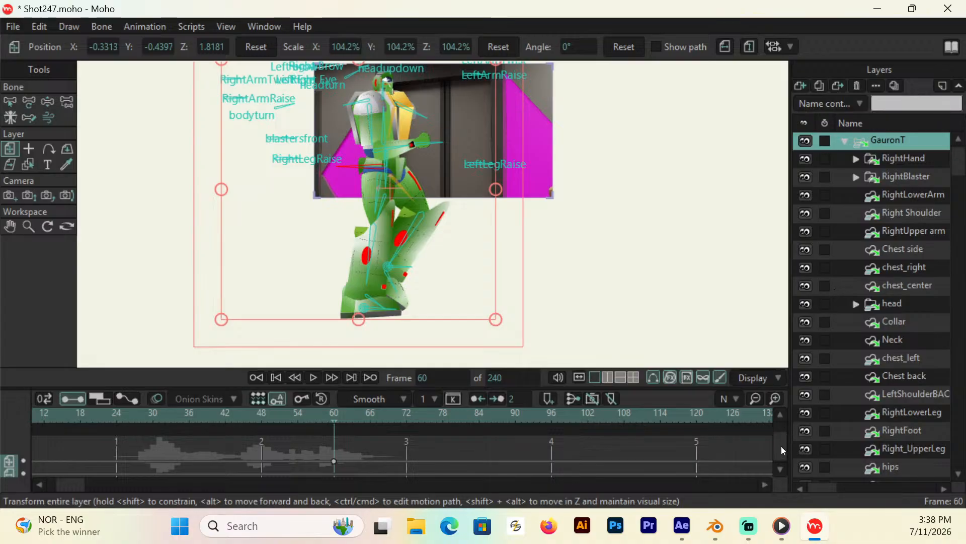
drag(781, 446, 780, 448)
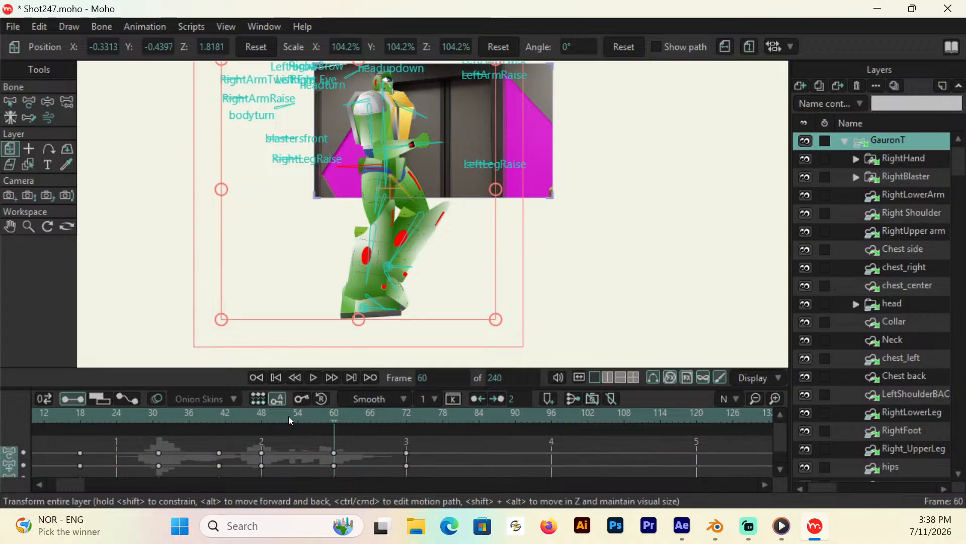
click(256, 411)
key(space)
key(space)
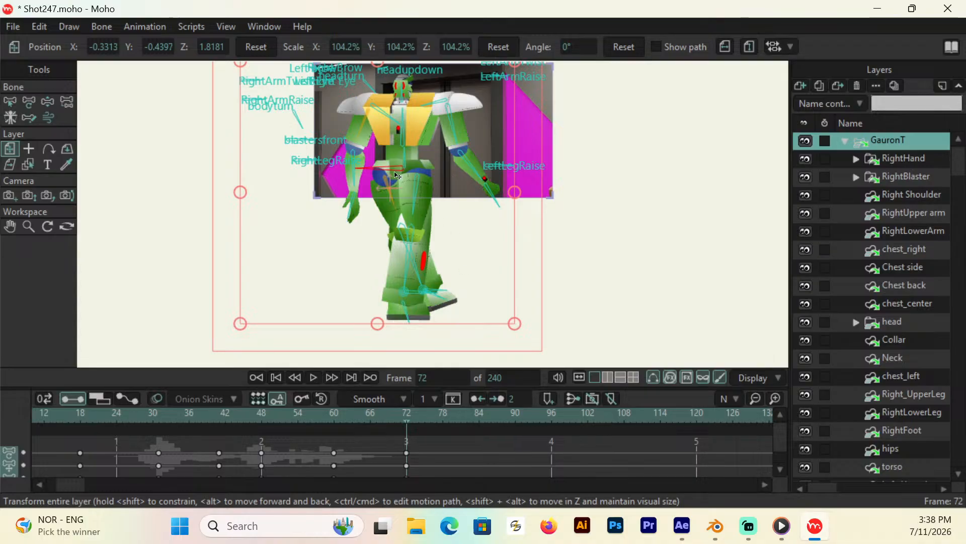
Step: At frame 72, shift the hips slightly in the walking direction, reposition the leading foot a little ahead, and preview the result
drag(396, 175, 458, 258)
click(48, 101)
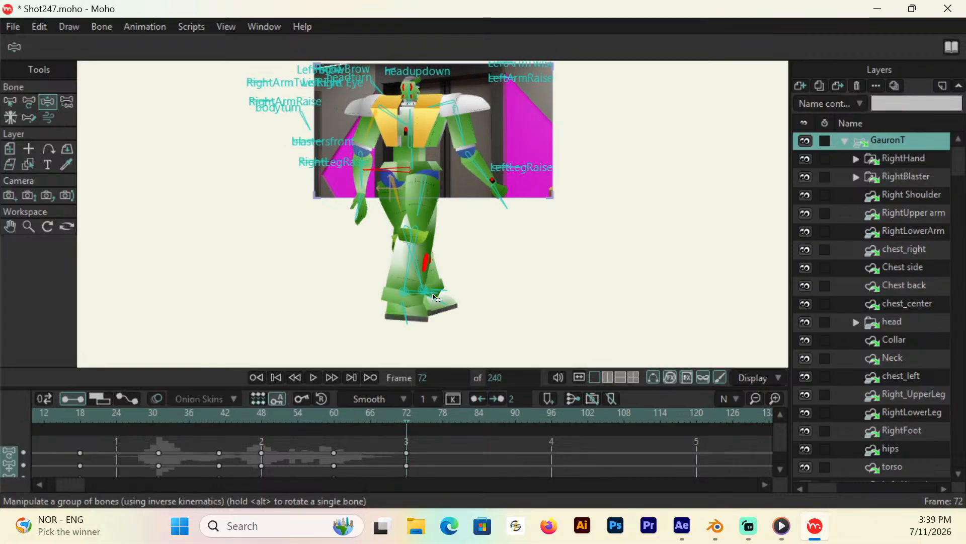
drag(436, 297, 454, 288)
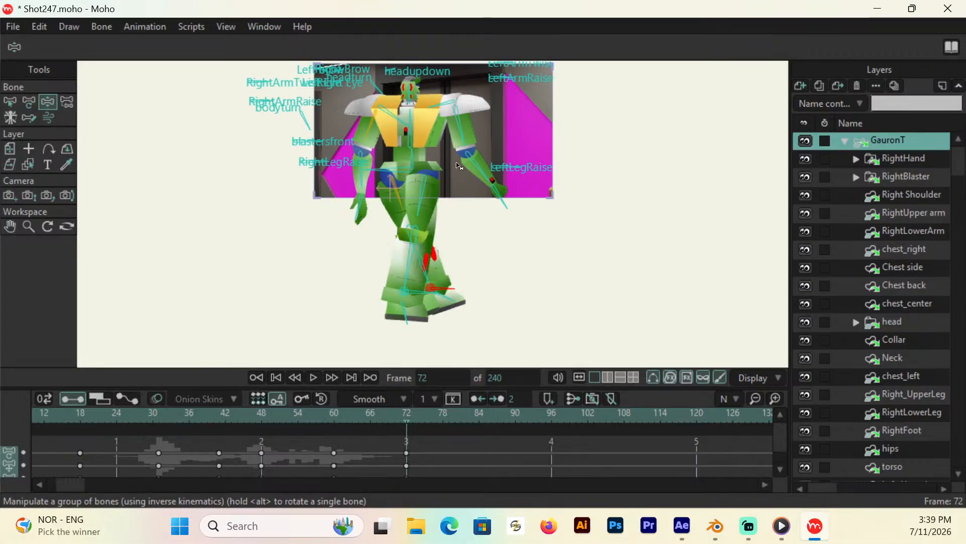
drag(407, 170, 413, 171)
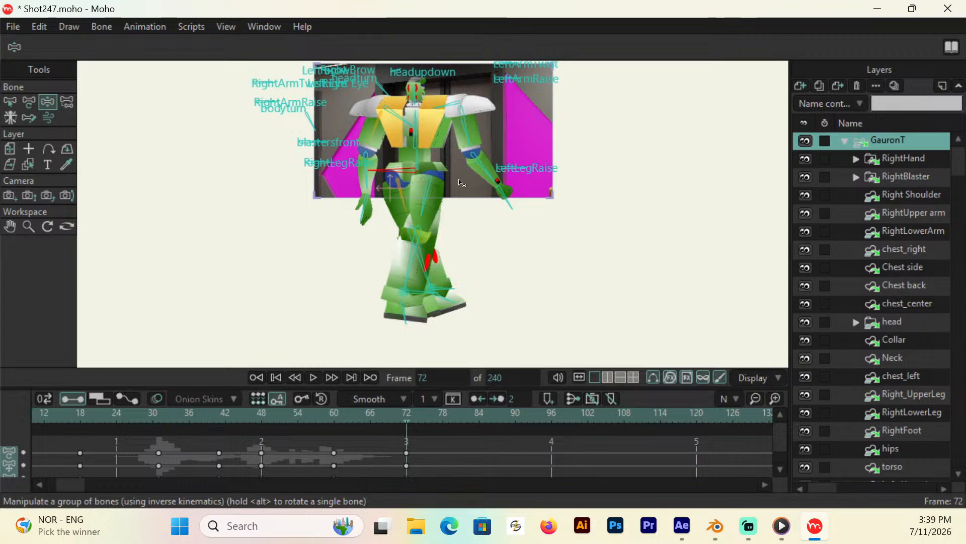
click(322, 414)
key(space)
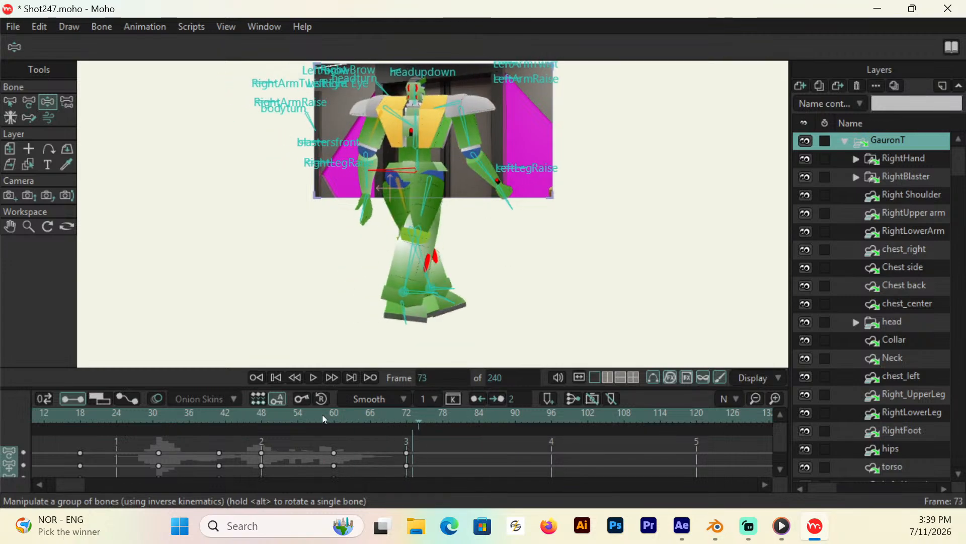
key(space)
Step: At frame 96, swing the trailing foot past the planted one and shift the hips along to form a wide step
click(552, 424)
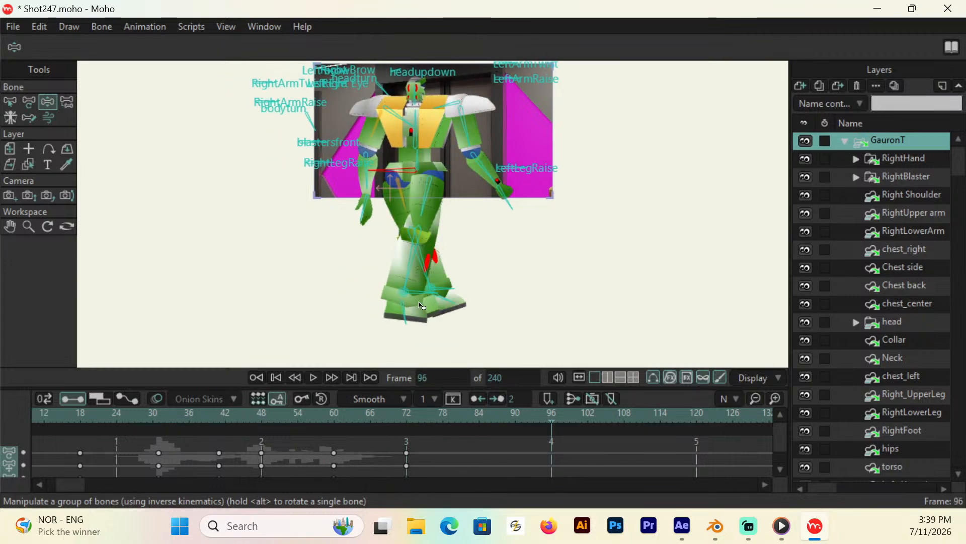
drag(417, 291, 517, 289)
drag(396, 171, 501, 177)
drag(528, 301, 532, 297)
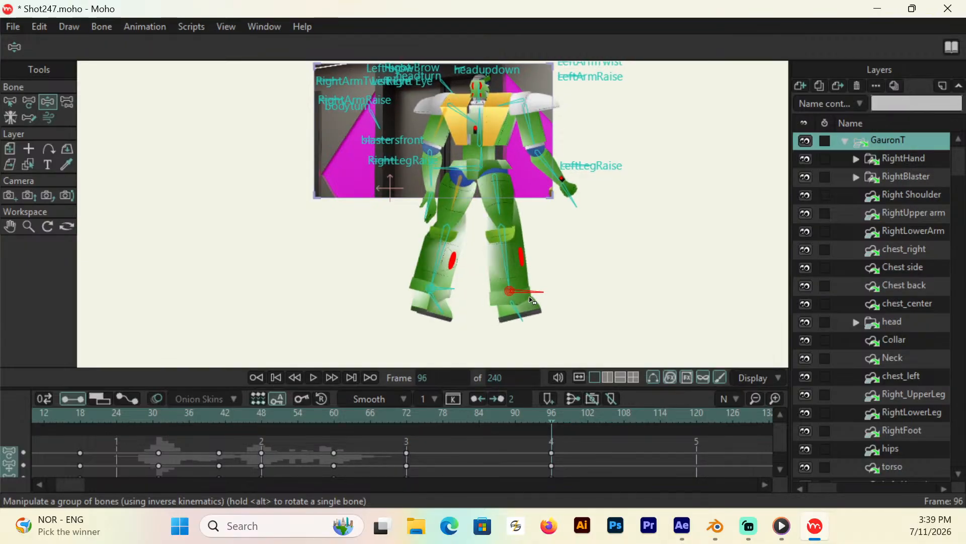
Step: At frame 96, bring both arms closer to the body, raise the shoulders, tilt the head slightly, and play back from frame 72
drag(531, 122, 512, 125)
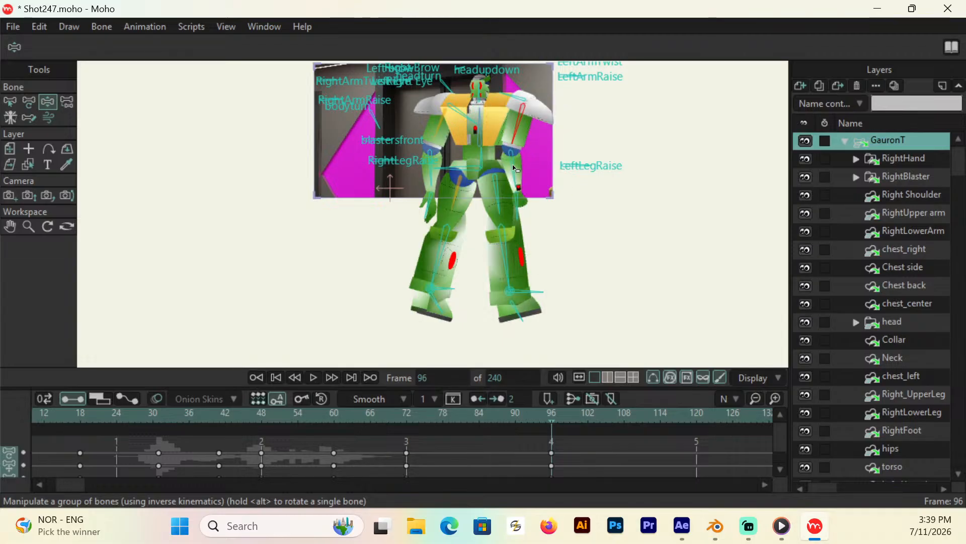
drag(518, 166, 513, 165)
drag(507, 97, 510, 90)
drag(460, 113, 478, 164)
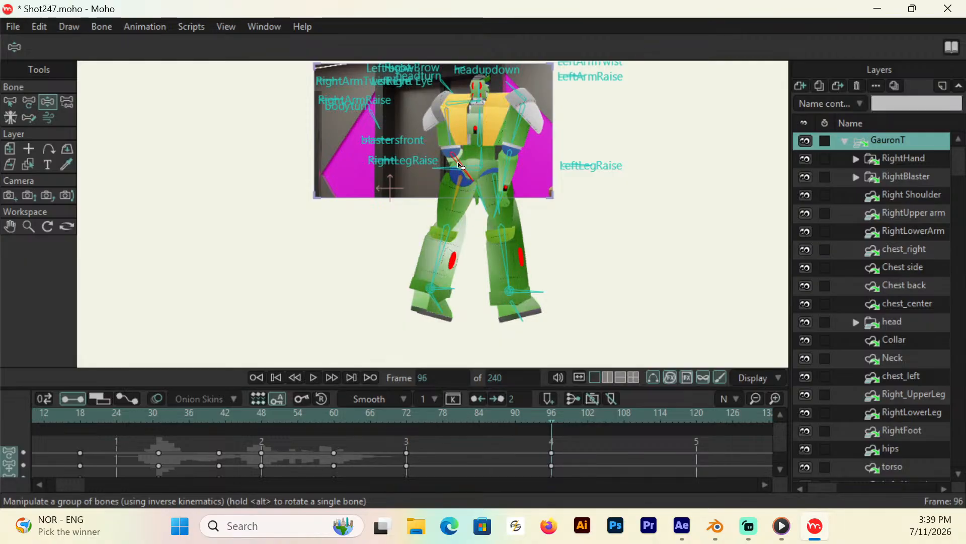
click(481, 92)
drag(481, 91, 483, 92)
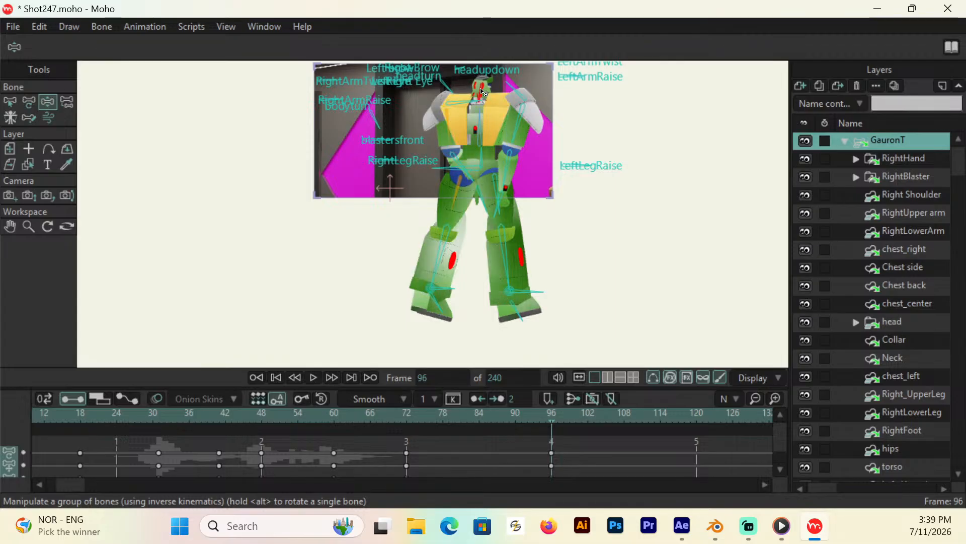
click(404, 417)
key(space)
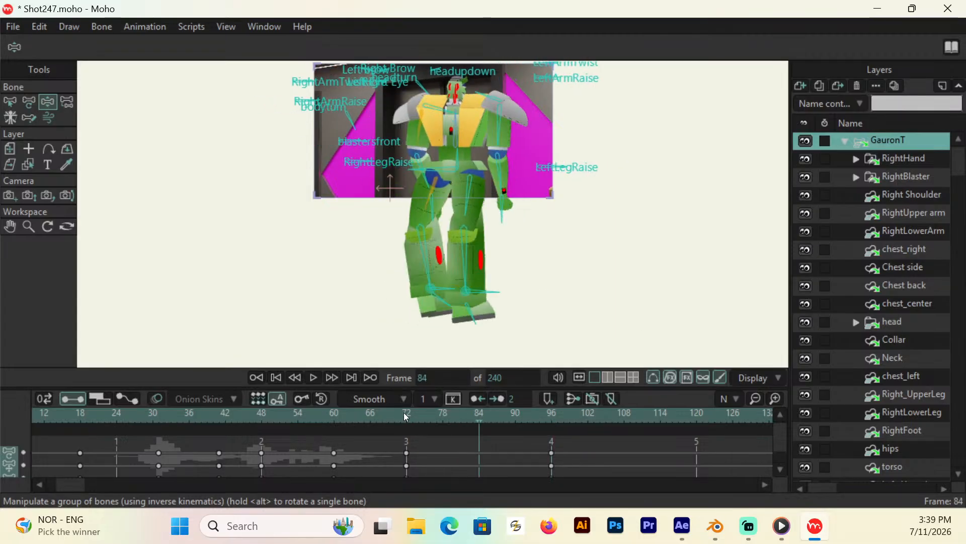
key(space)
Step: At frame 120, cross the trailing foot past the planted one and move the hips over to continue the walk
drag(546, 416, 582, 416)
key(Right)
key(Right)
key(Right)
key(Right)
key(Right)
key(Right)
key(Right)
key(Right)
key(Right)
key(Right)
key(Right)
key(Right)
key(Right)
key(Right)
key(Right)
key(Right)
key(Right)
key(Right)
key(Right)
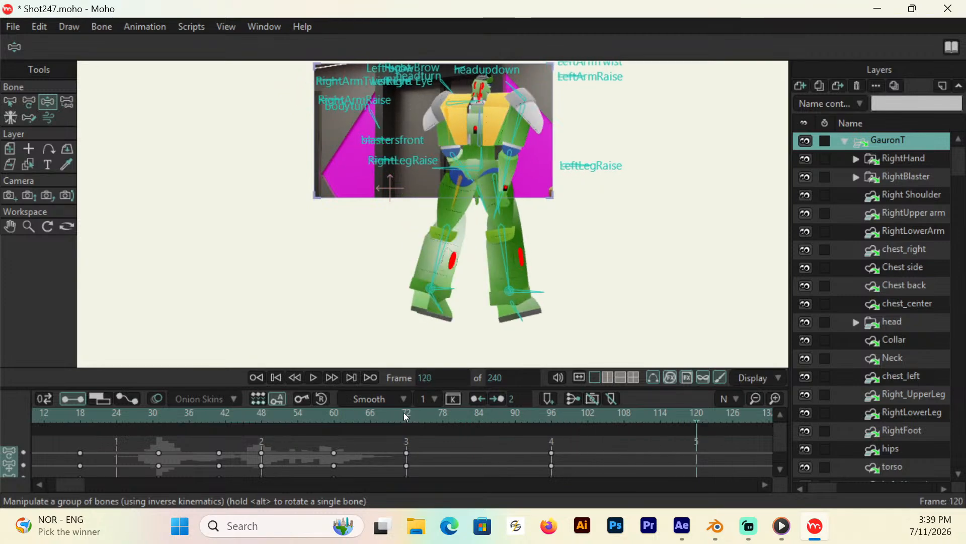
drag(443, 289, 614, 298)
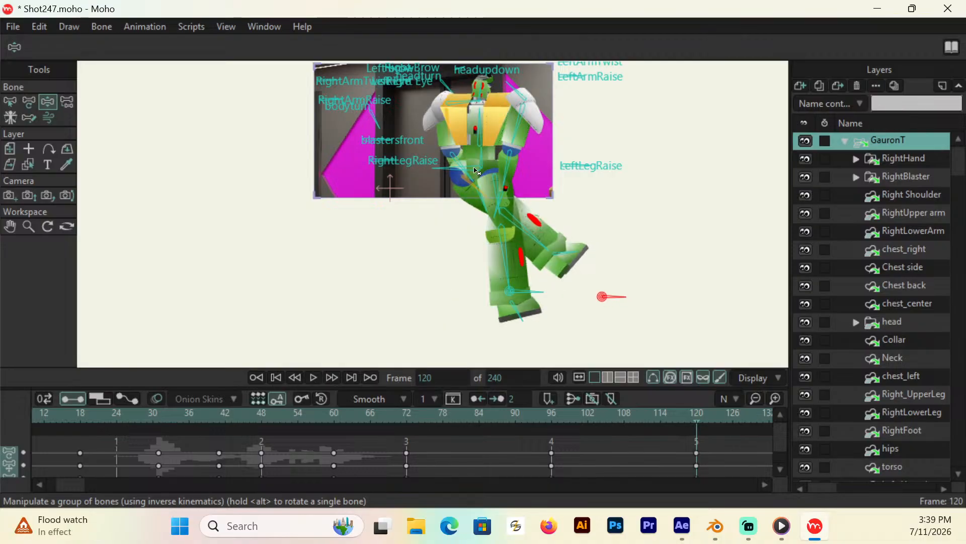
drag(473, 169, 544, 168)
drag(614, 295, 594, 298)
click(537, 112)
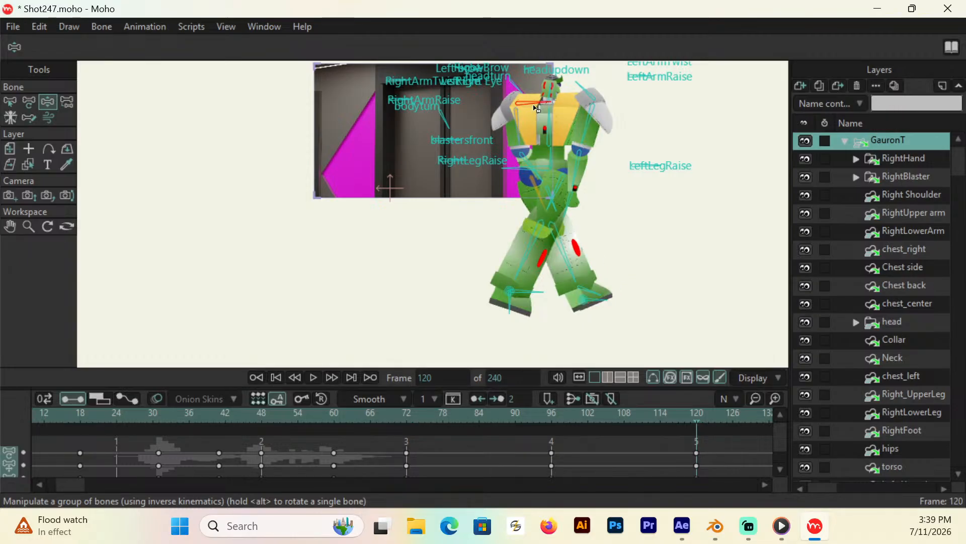
drag(530, 166, 535, 167)
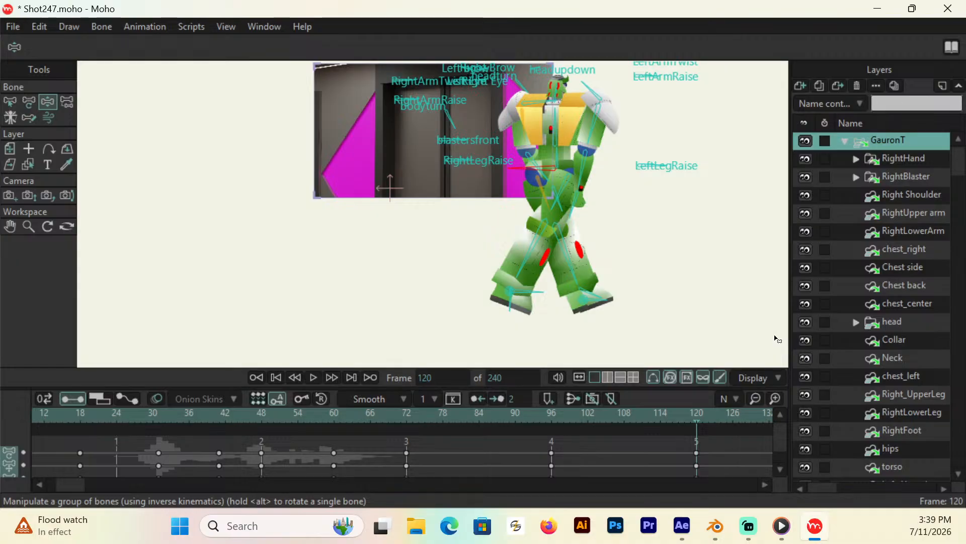
Step: At frame 144, step the trailing foot forward and carry the hips along, raising them slightly
mouse_move(70, 485)
mouse_down()
mouse_move(60, 487)
mouse_move(81, 483)
mouse_up()
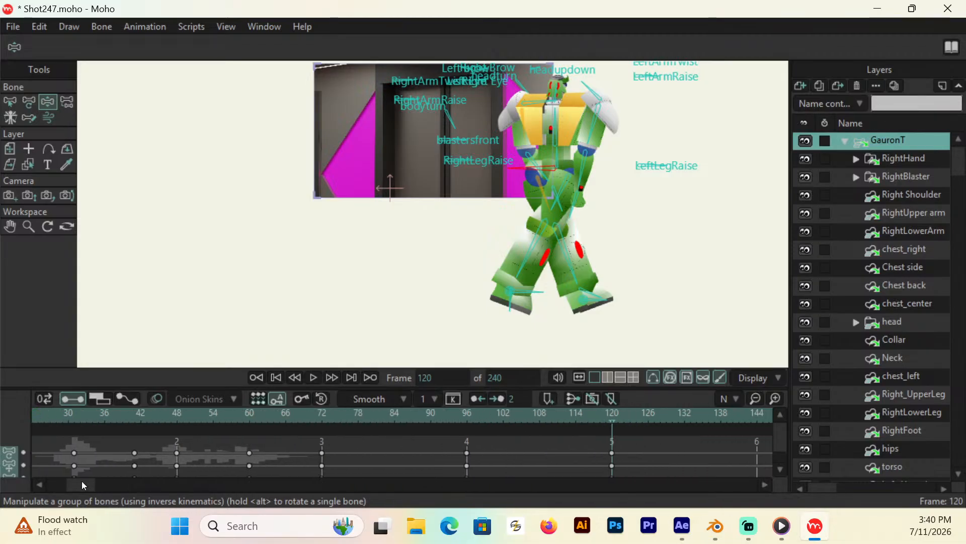
click(758, 420)
drag(533, 293, 660, 299)
drag(524, 167, 598, 158)
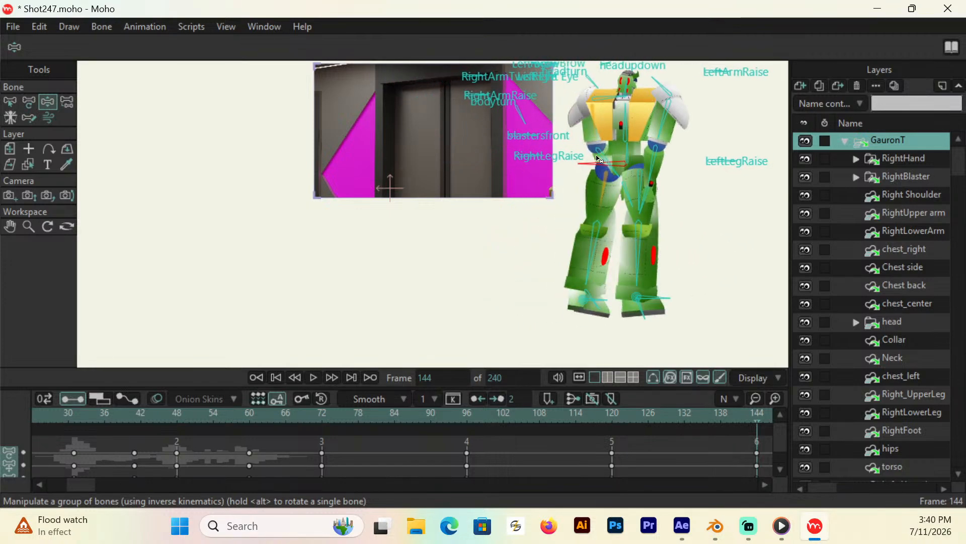
Step: At frame 84, adjust the hips over the feet and raise both shoulder bones for the passing pose
click(9, 227)
drag(407, 201, 333, 308)
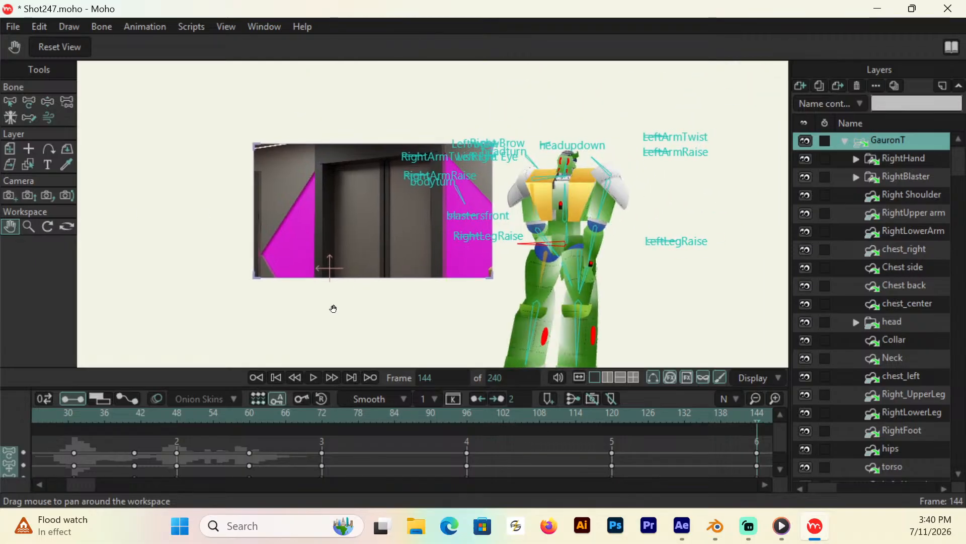
click(392, 415)
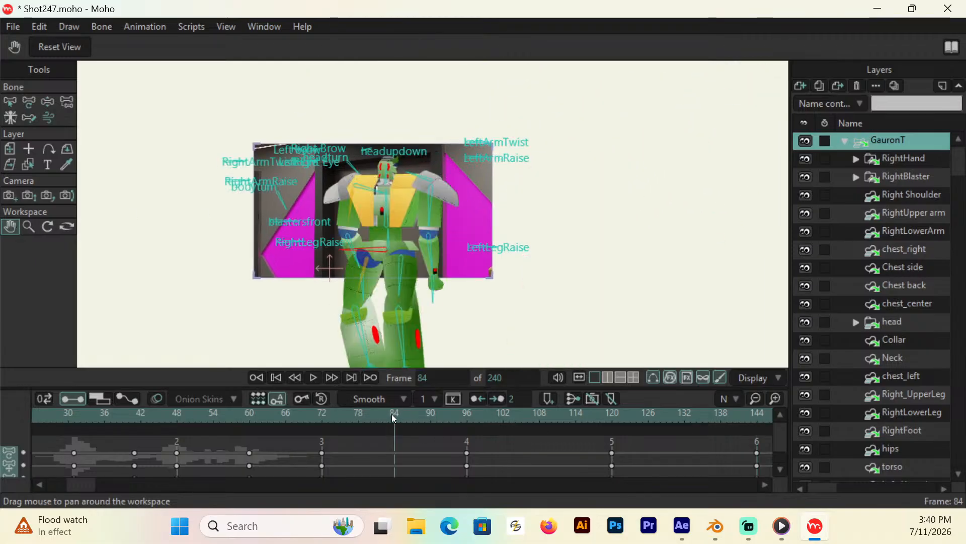
click(391, 414)
click(48, 101)
drag(386, 256, 370, 251)
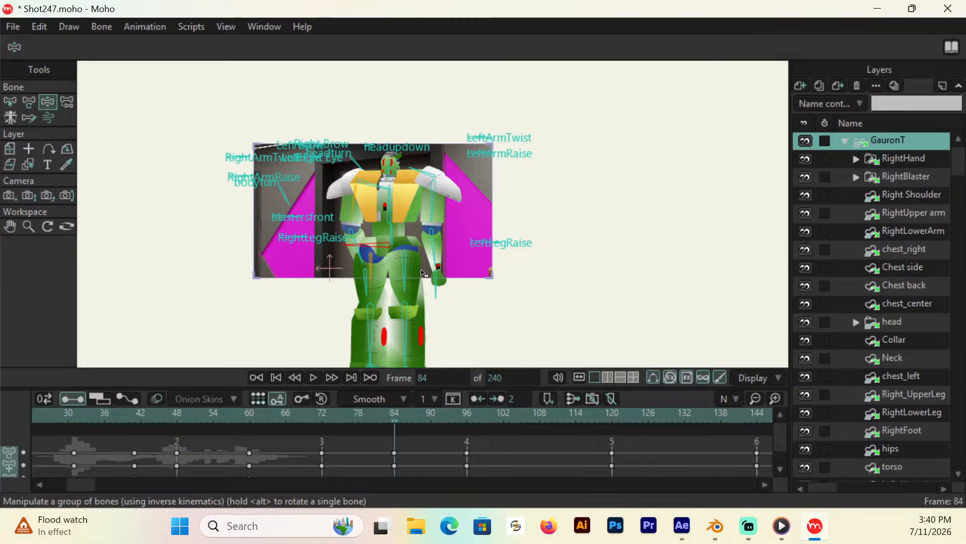
drag(426, 171, 422, 168)
drag(369, 188, 390, 177)
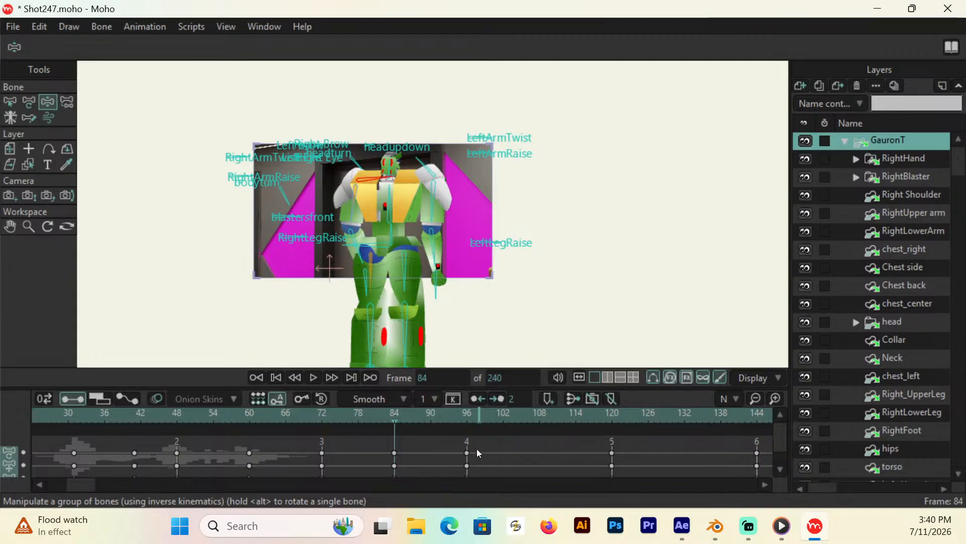
Step: At frame 144, push the whole GauronT layer back in depth to Z 1.5188 and preview the walk from frame 72
click(10, 227)
drag(533, 313, 542, 289)
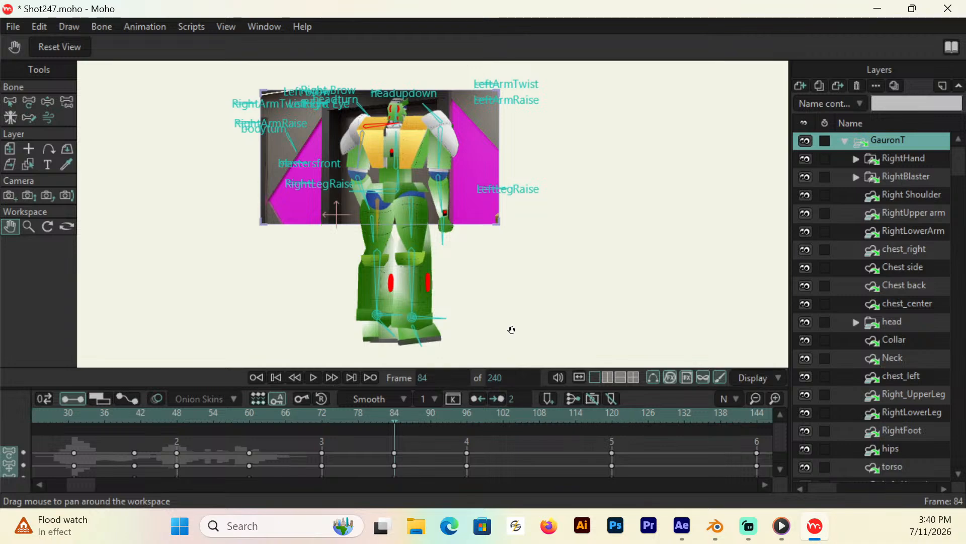
click(760, 416)
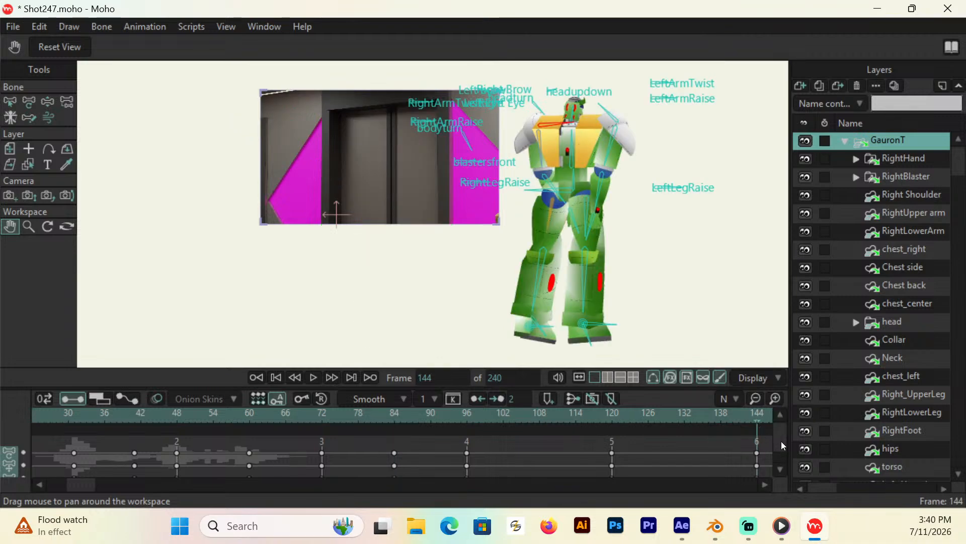
click(9, 148)
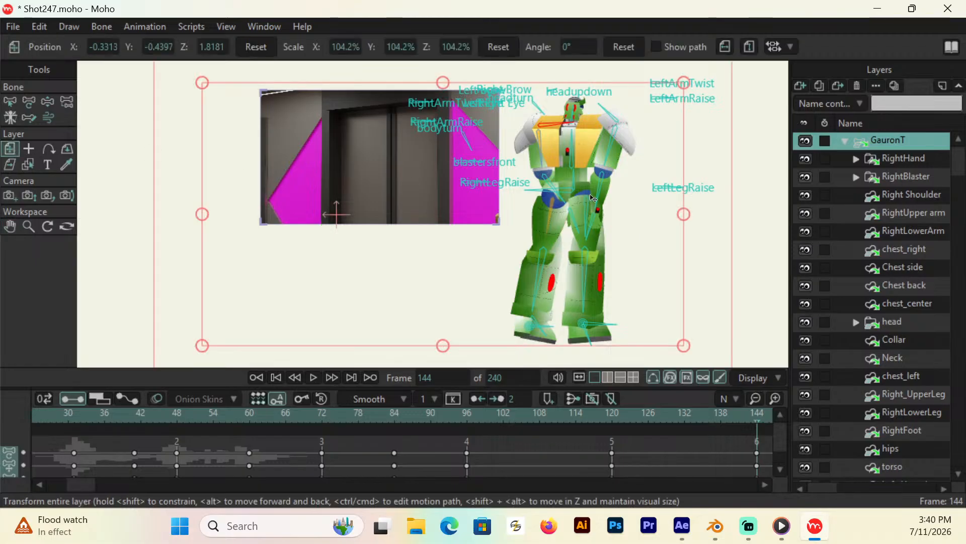
mouse_move(597, 190)
mouse_down()
mouse_move(600, 199)
mouse_move(602, 190)
mouse_up()
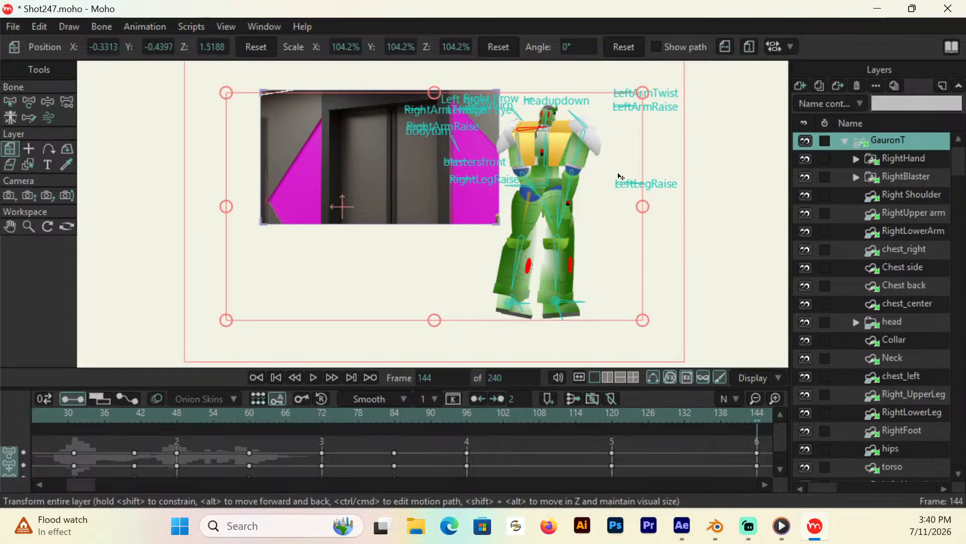
click(325, 414)
key(space)
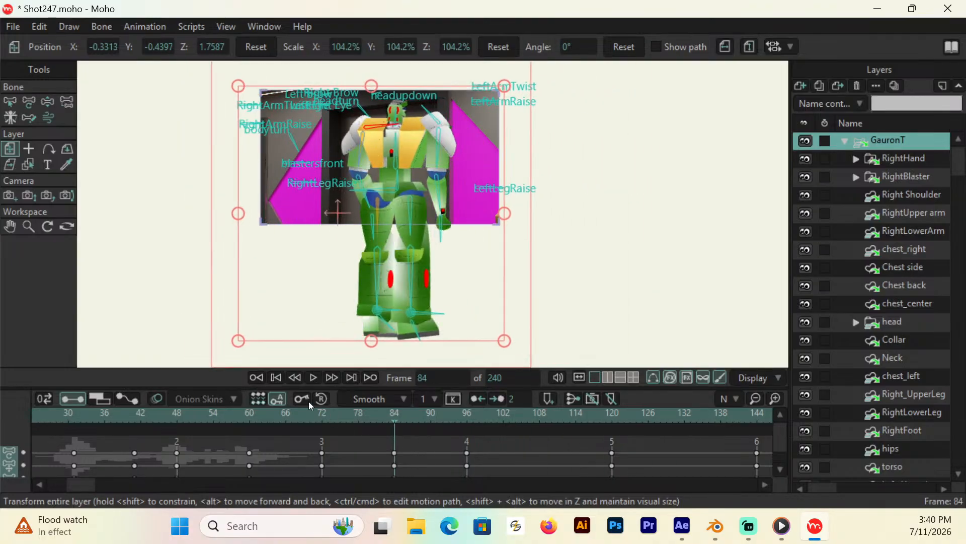
Step: At frame 84, lift the moving foot, flip its knee outward, nudge the hips up, and play back from frame 72
key(z)
drag(422, 316, 427, 302)
key(t)
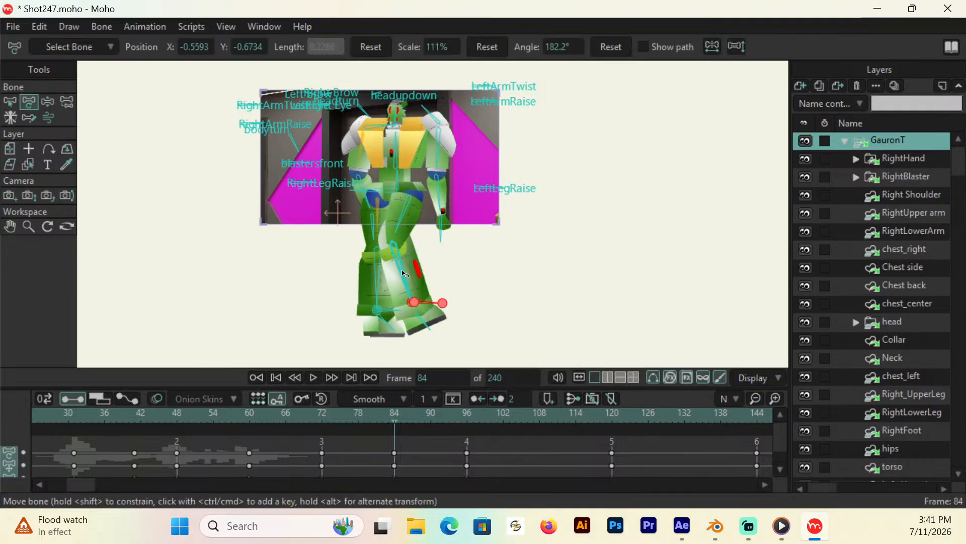
drag(403, 271, 423, 274)
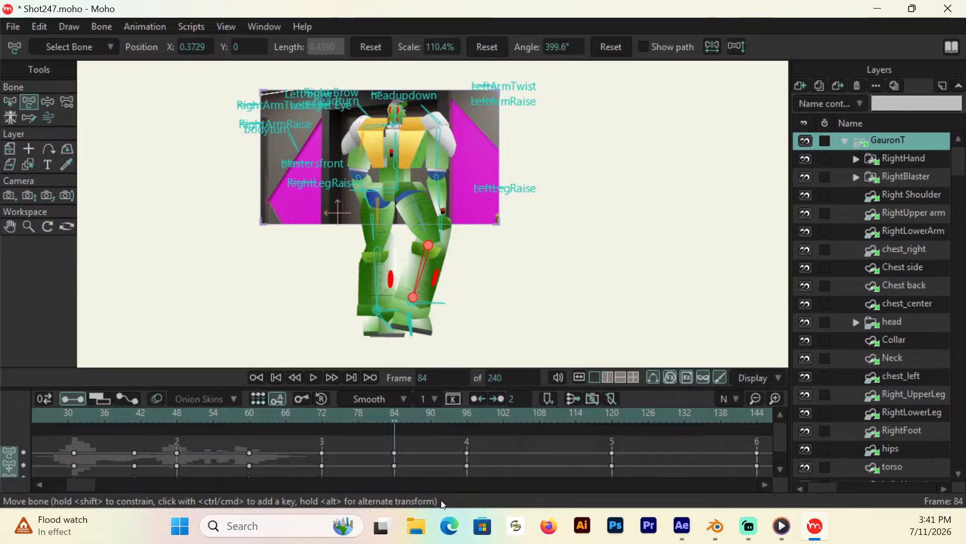
click(47, 101)
drag(421, 305, 421, 303)
drag(377, 191, 379, 191)
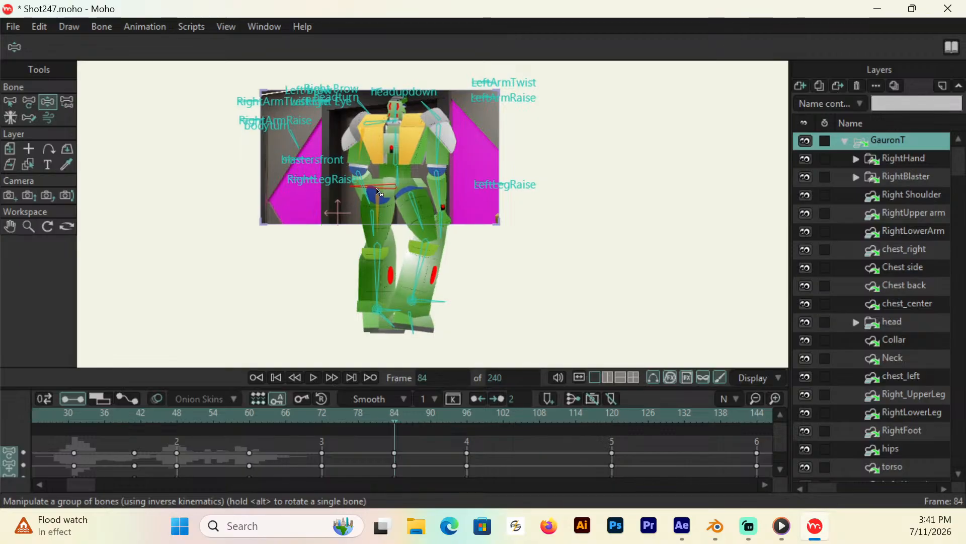
click(322, 416)
key(space)
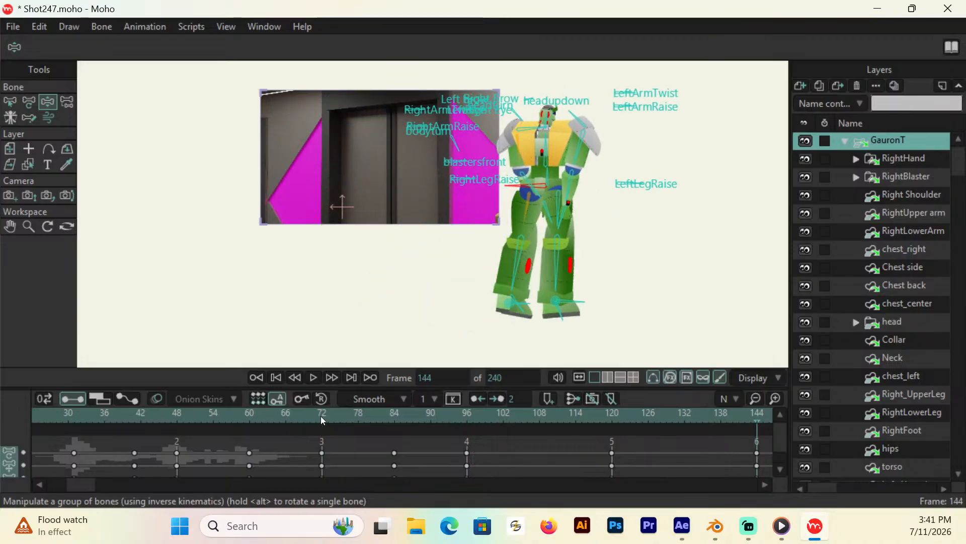
key(space)
Step: At frame 144, push the GauronT layer farther away from the camera to Z 1.3301
scroll(780, 435, down, 5)
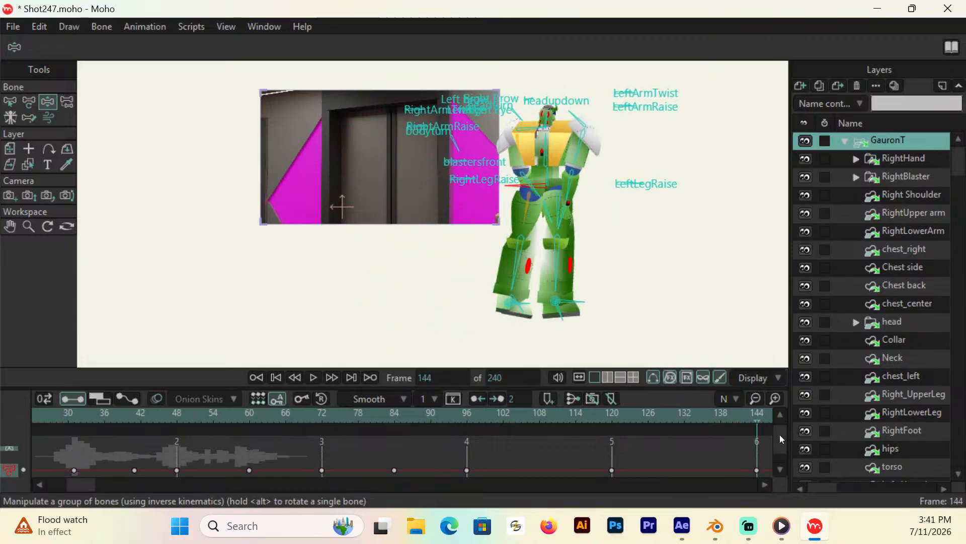
scroll(780, 436, down, 2)
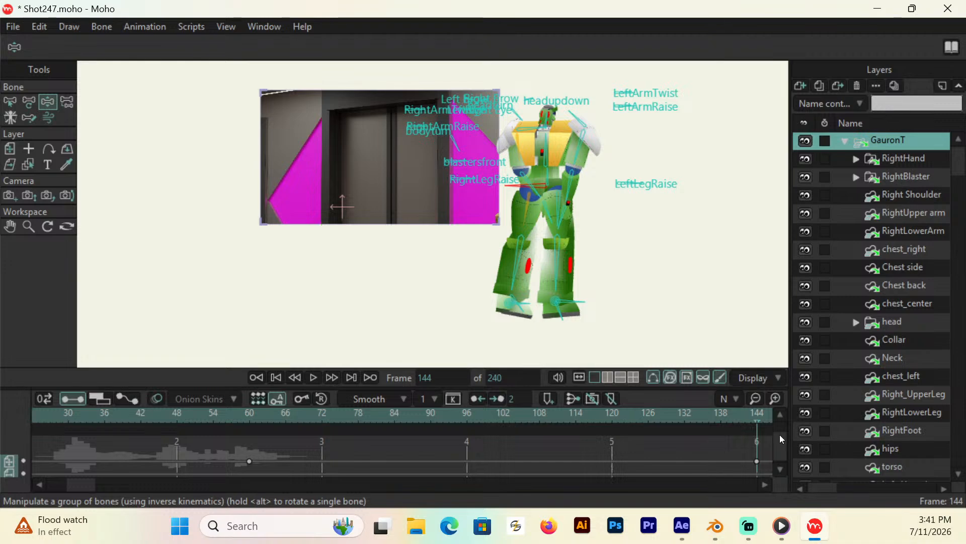
key(0)
drag(570, 290, 571, 284)
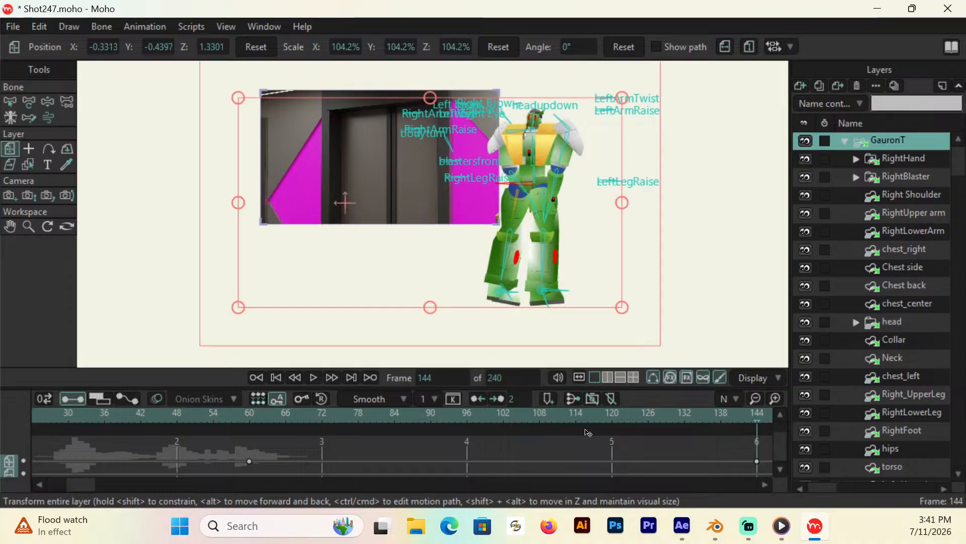
Step: Preview the walk from frame 72 and collapse the GauronT layer group to view its bone keyframes
click(320, 419)
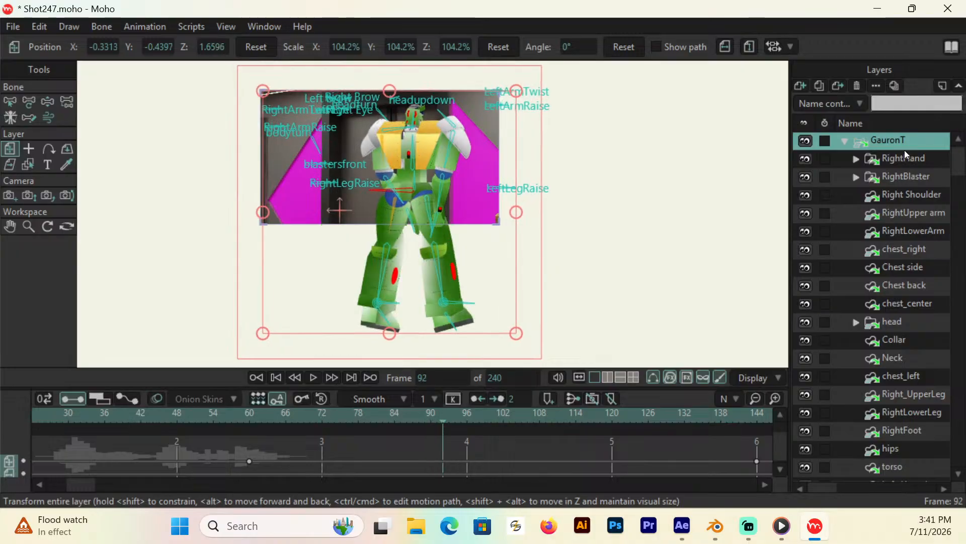
click(845, 141)
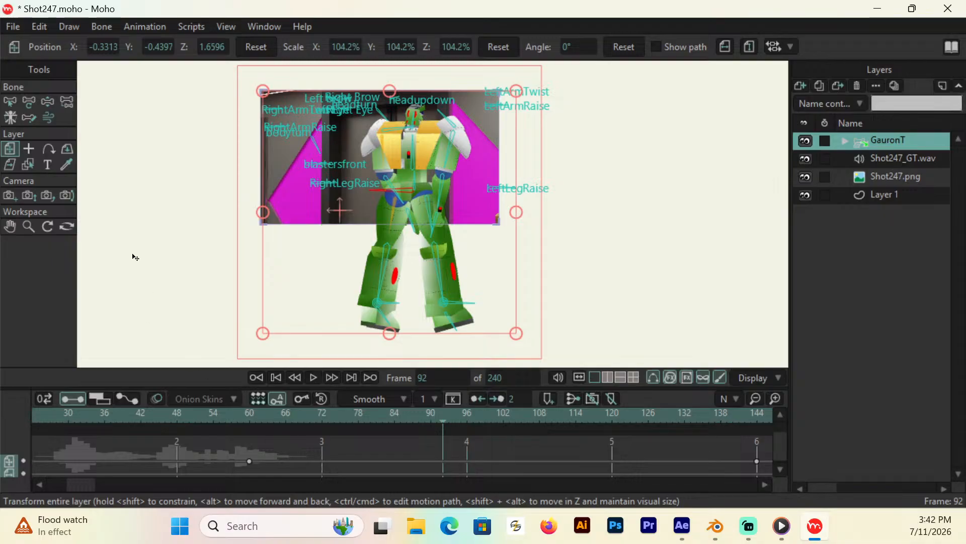
click(780, 443)
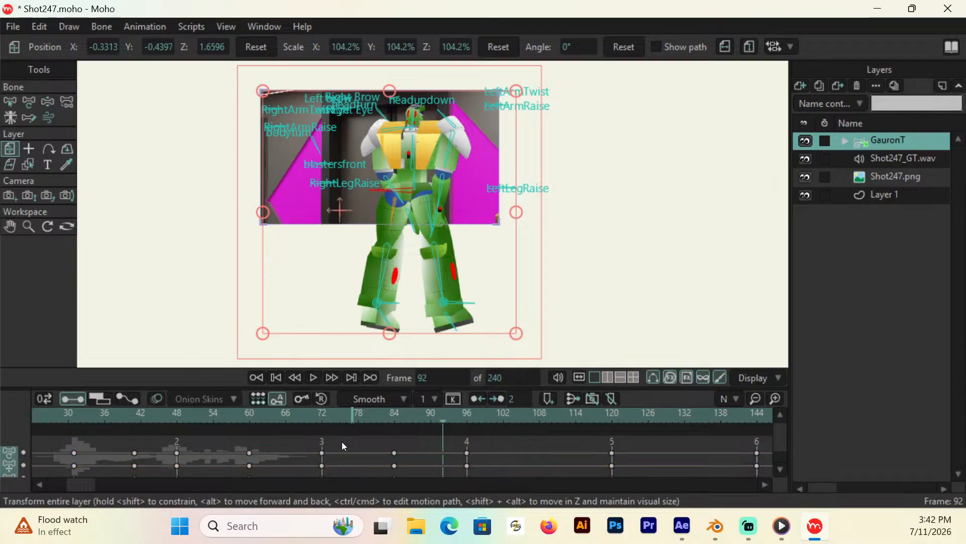
Step: At frame 96, adjust GauronT's head and upper-body bones slightly and play back the walk
click(475, 421)
key(z)
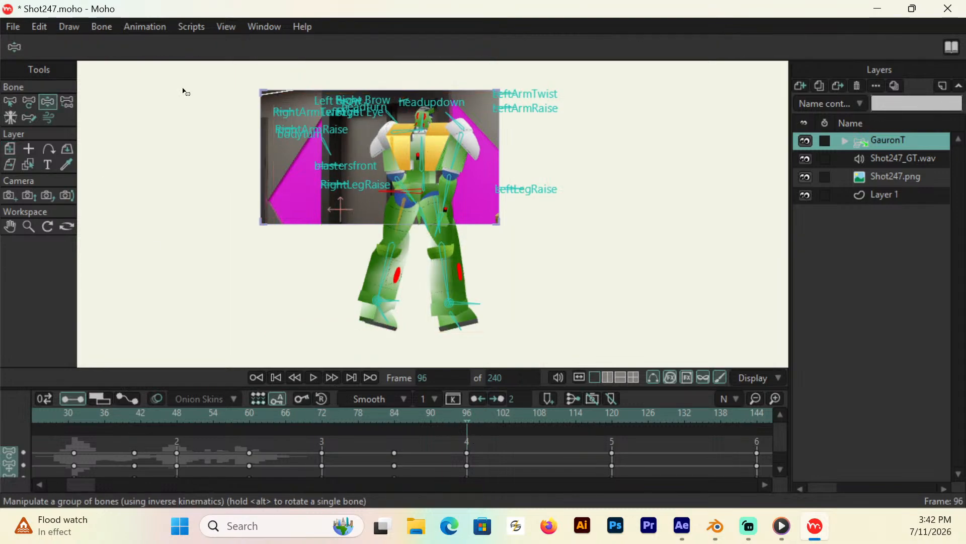
drag(426, 120, 421, 116)
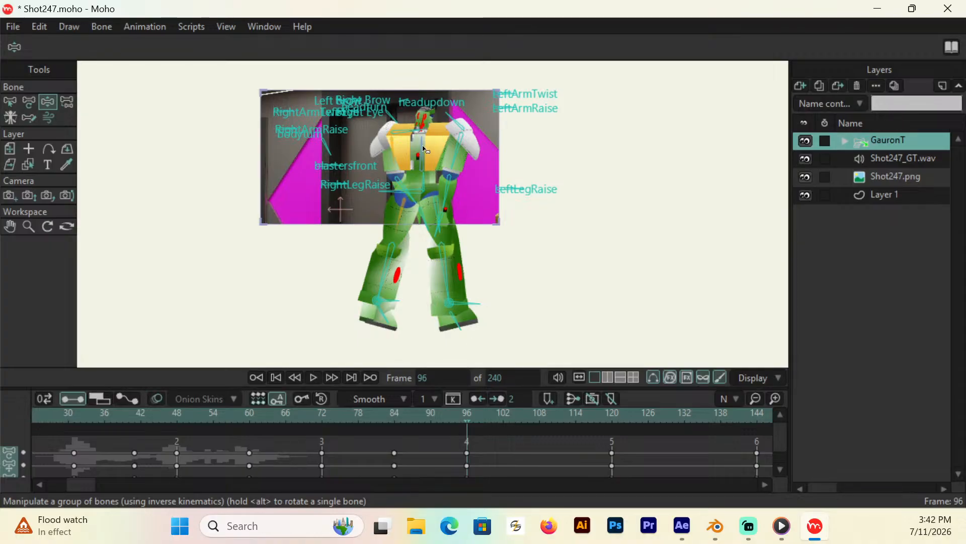
drag(424, 150, 426, 147)
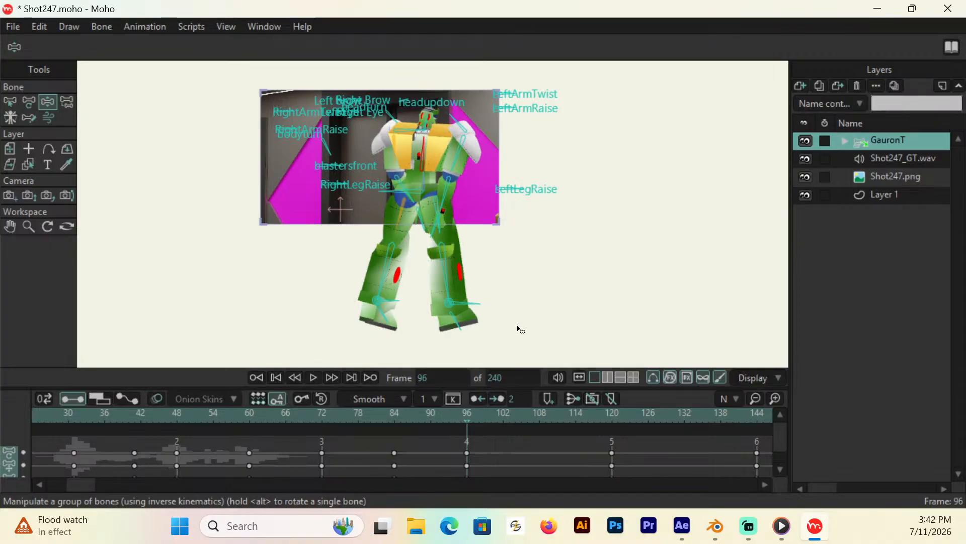
click(364, 412)
key(space)
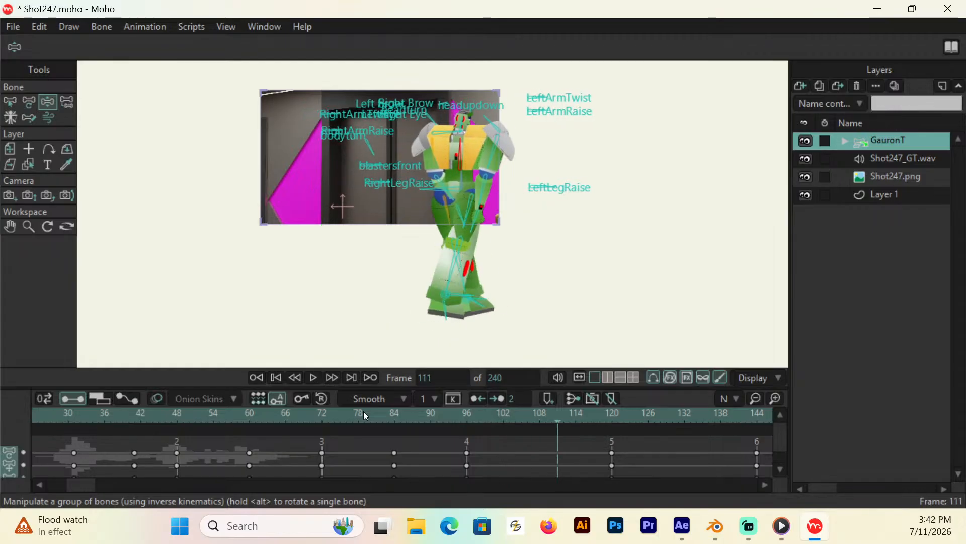
Step: At frame 108, lift GauronT's passing foot, flip that leg's knee bend, and nudge the hips up
scroll(365, 415, up, 10)
scroll(365, 415, down, 8)
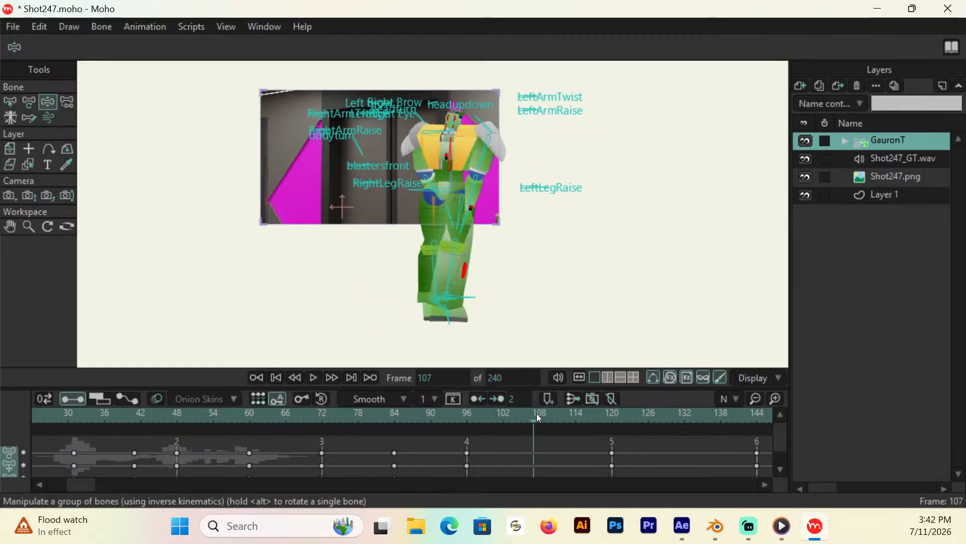
scroll(536, 412, up, 10)
scroll(537, 413, down, 5)
scroll(537, 412, down, 6)
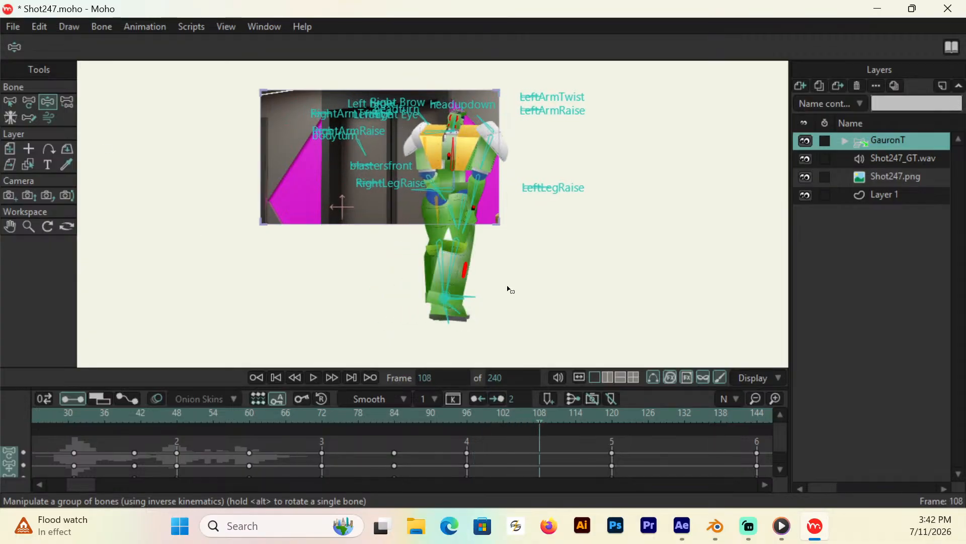
drag(477, 299, 443, 282)
click(29, 102)
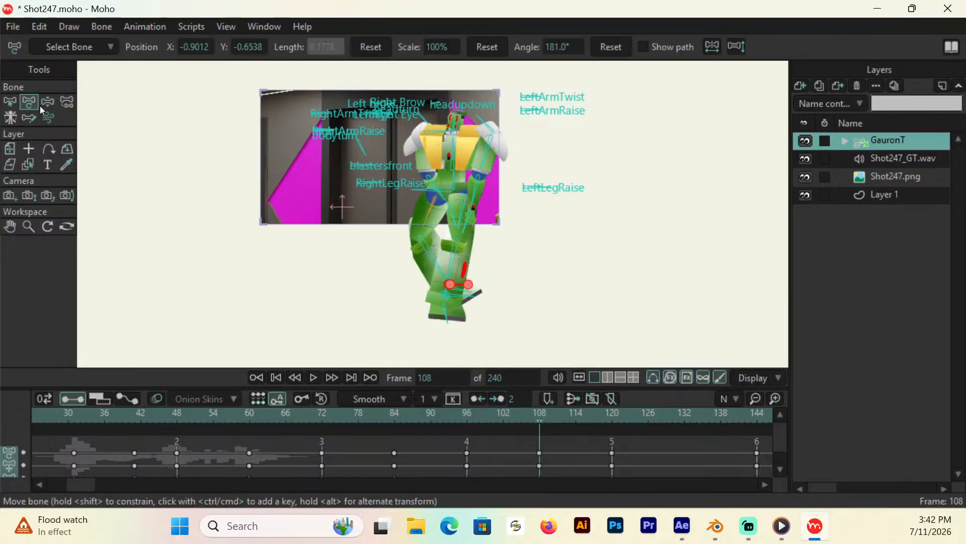
click(431, 258)
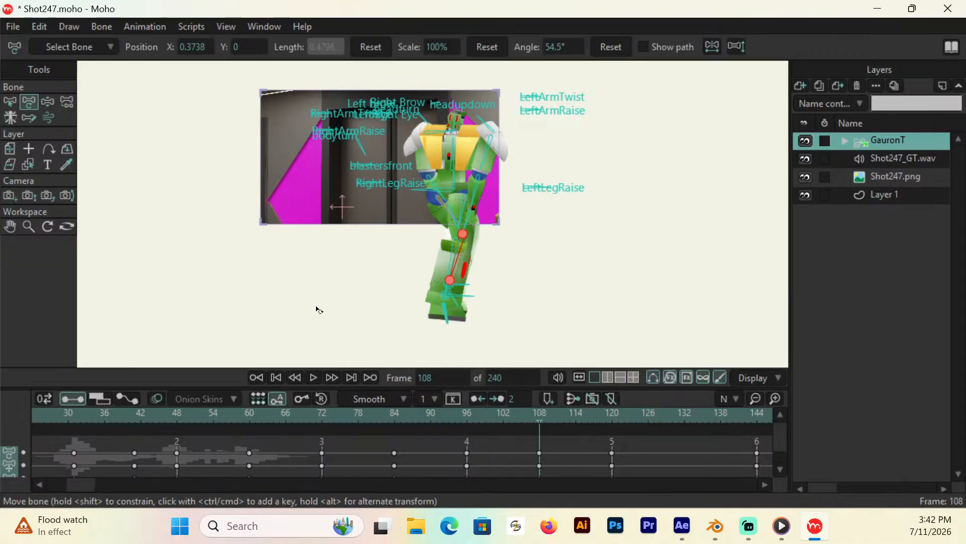
click(48, 103)
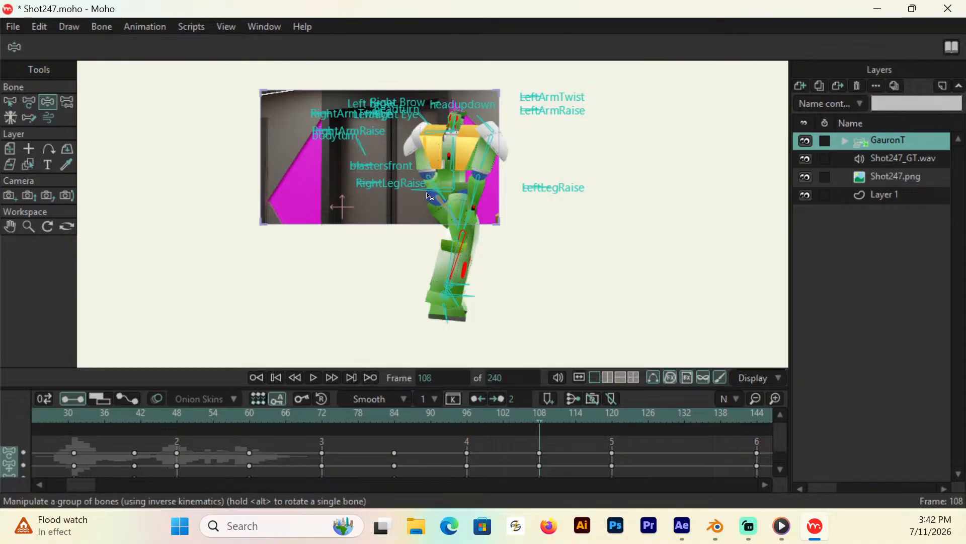
drag(431, 191, 432, 188)
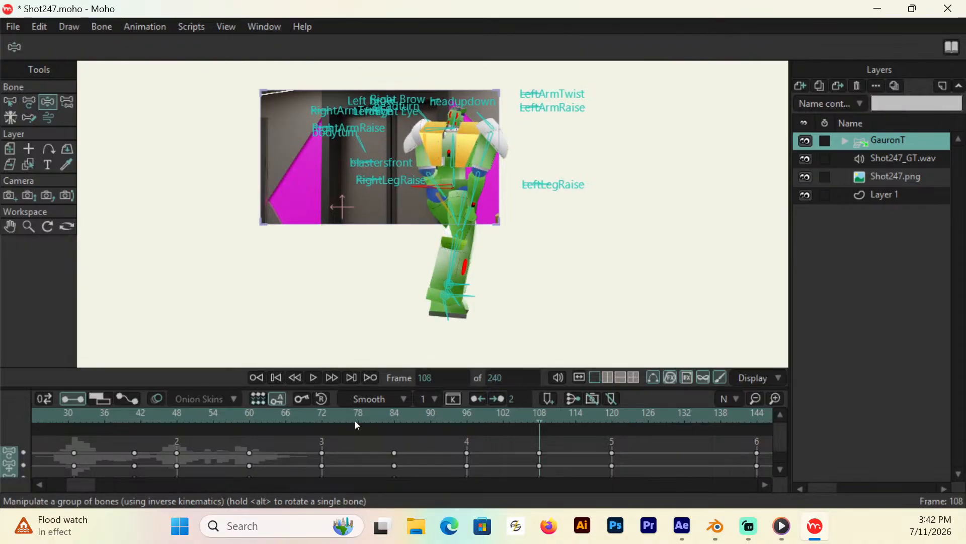
Step: Review the walk motion from the frame 108 pose up to frame 132
key(ctrl+Right)
key(ctrl+Right)
key(ctrl+Right)
key(ctrl+Right)
key(ctrl+Right)
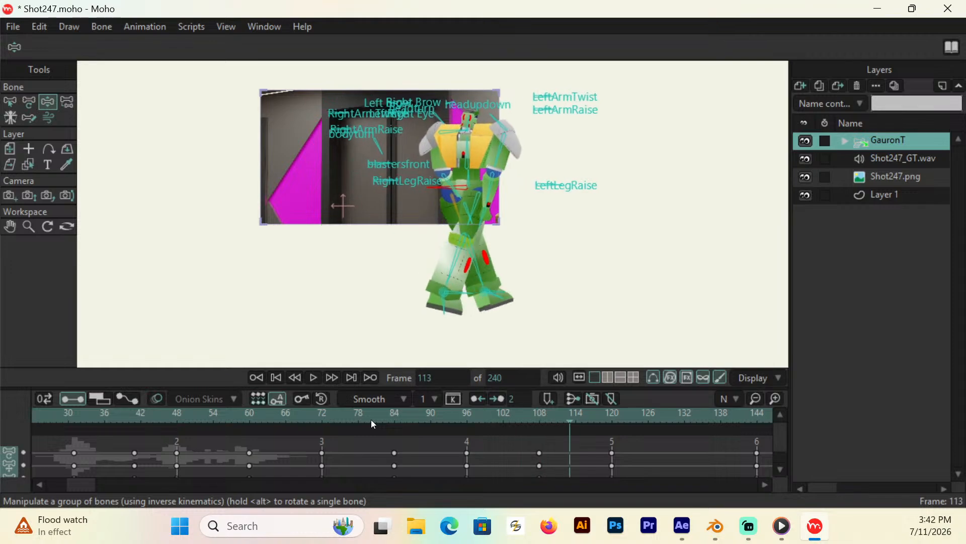
key(ctrl+Right)
key(ctrl+Right)
key(ctrl+Right)
key(ctrl+Right)
key(ctrl+Right)
key(ctrl+Right)
key(ctrl+Right)
key(ctrl+Right)
key(ctrl+Right)
key(ctrl+Right)
key(ctrl+Right)
key(ctrl+Right)
key(ctrl+Right)
key(ctrl+Right)
key(ctrl+Right)
key(ctrl+Right)
key(ctrl+Right)
key(ctrl+Right)
key(ctrl+Right)
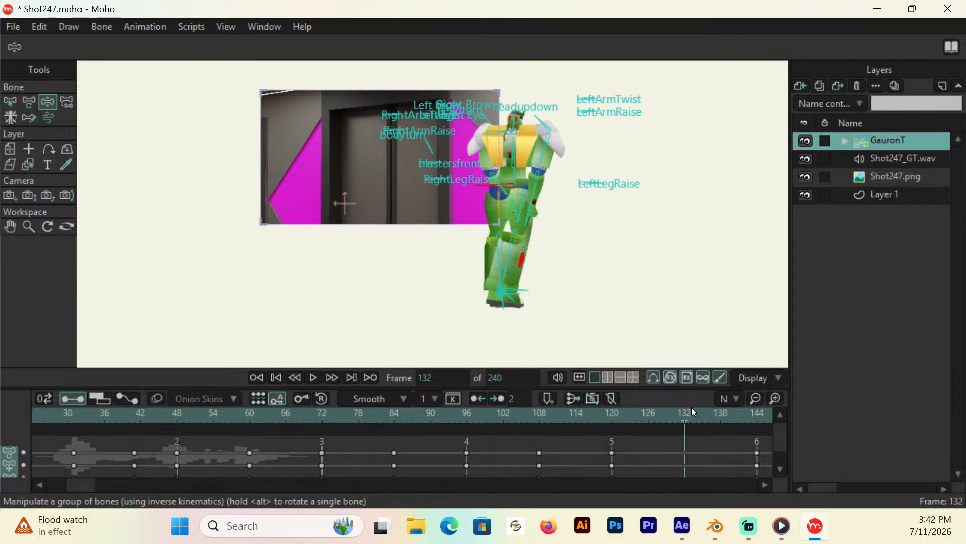
Step: At frame 132, lift the passing foot, flip its knee, nudge the hips and upper body up, and preview the walk
click(517, 292)
drag(517, 292, 499, 250)
click(29, 101)
click(48, 102)
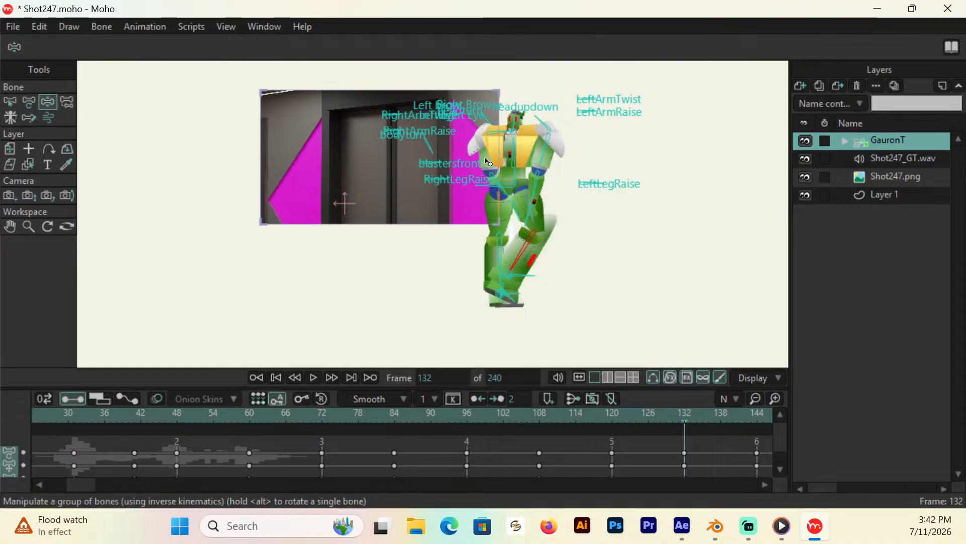
drag(491, 186, 491, 183)
mouse_move(523, 131)
mouse_down()
mouse_move(517, 124)
mouse_move(532, 114)
mouse_up()
click(289, 414)
key(space)
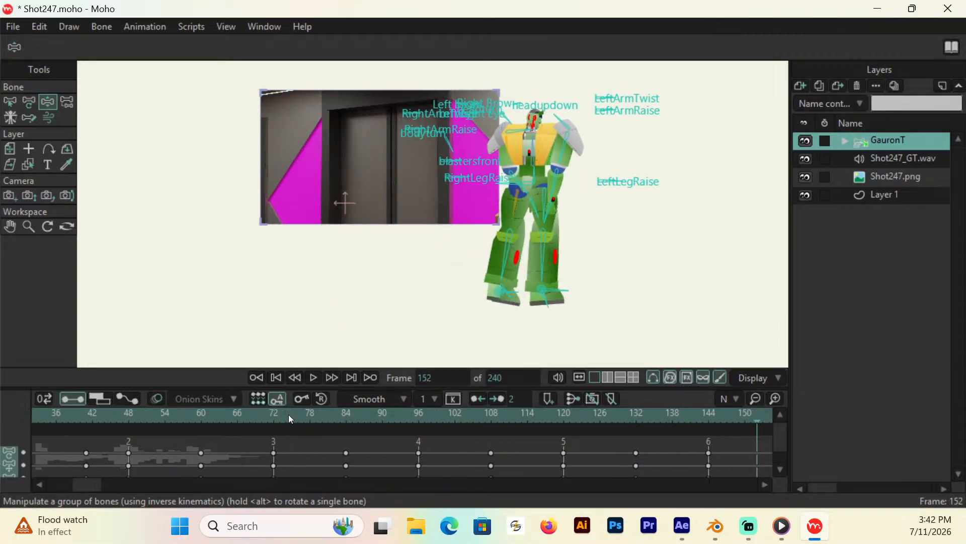
Step: Play back the shot from its beginning, return to frame 0, and save the project
drag(289, 415, 34, 430)
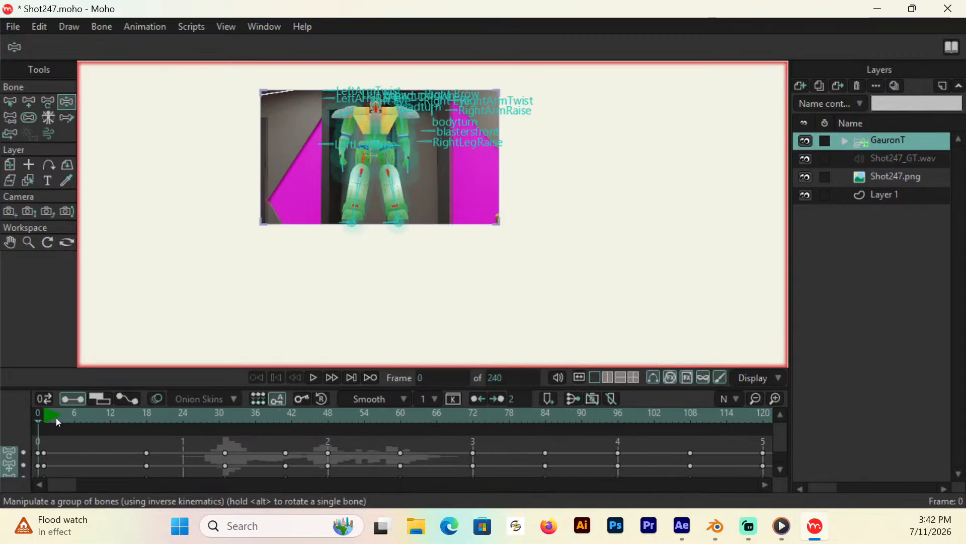
key(space)
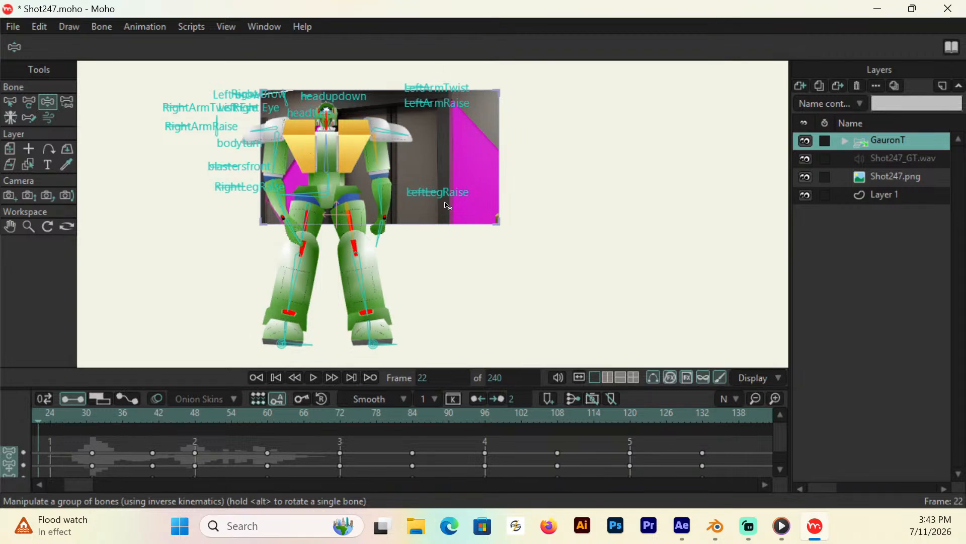
drag(79, 488, 65, 484)
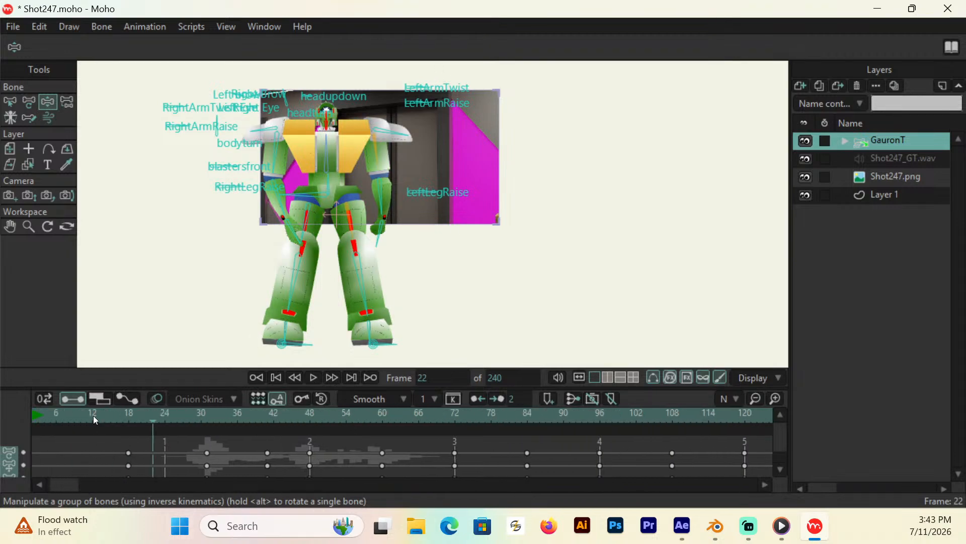
click(99, 416)
key(space)
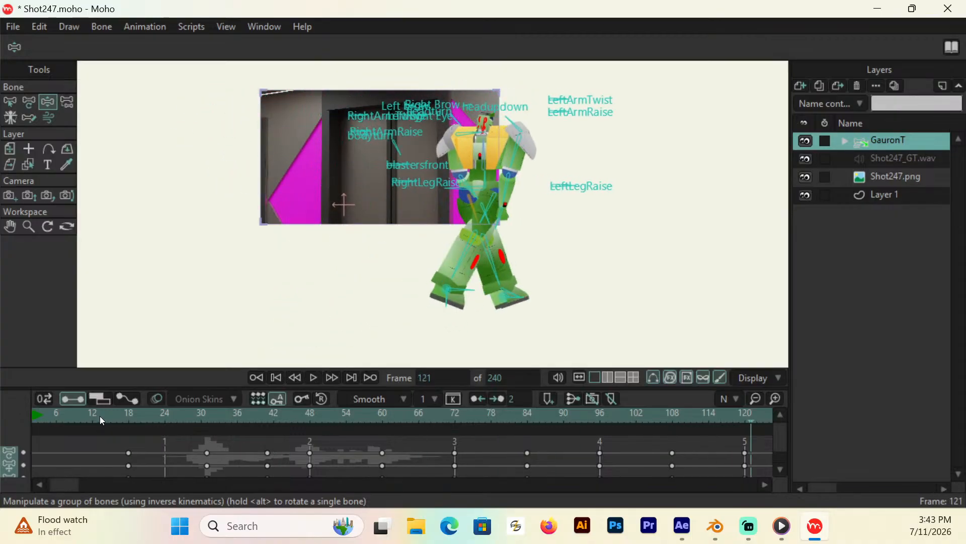
click(100, 420)
key(shift+Left)
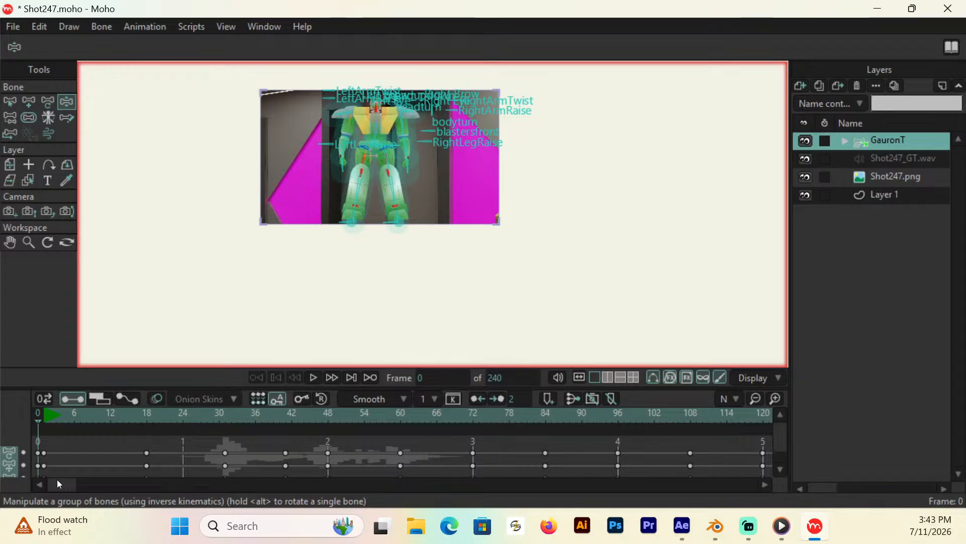
key(ctrl+s)
Step: Import the Rady character as a Moho object from Rady_Uniform in the Characters2020 Rady folder
click(13, 26)
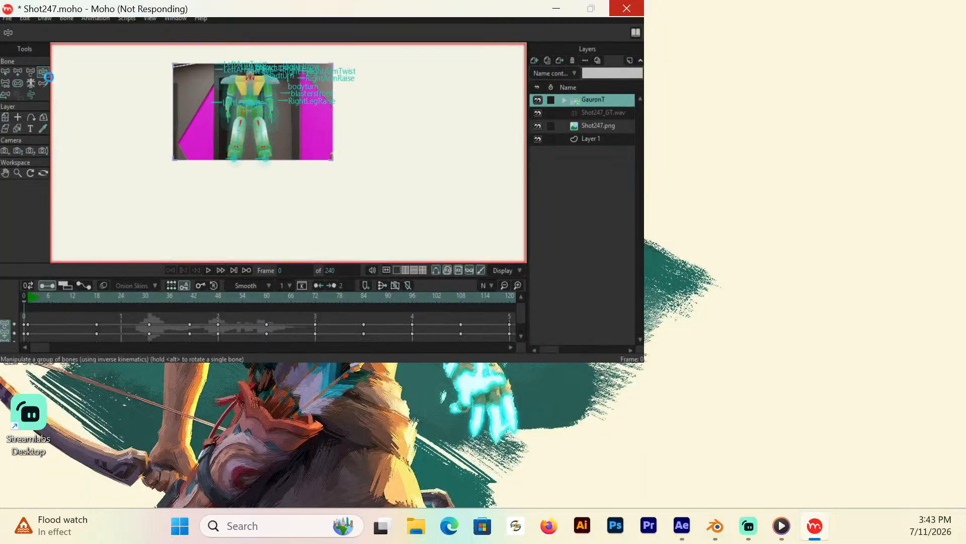
mouse_move(50, 81)
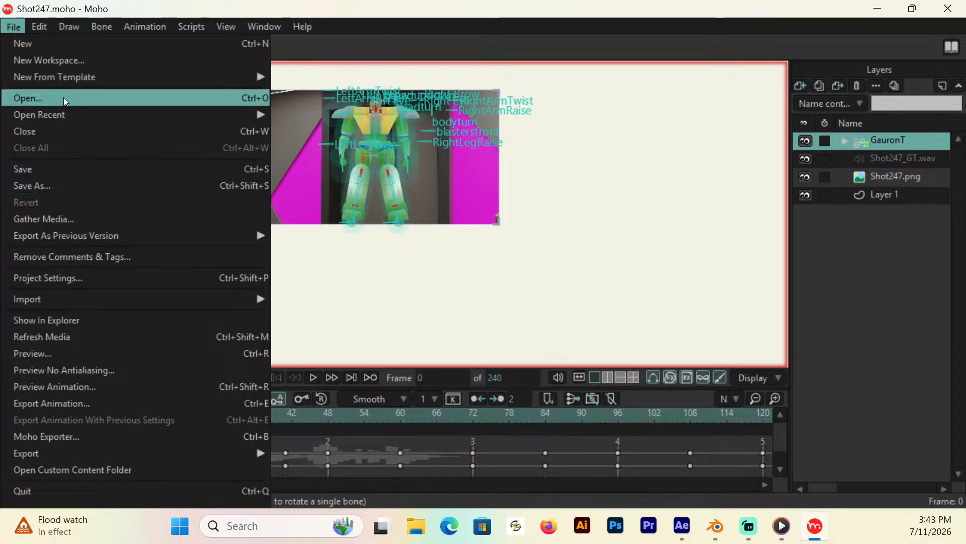
mouse_move(59, 300)
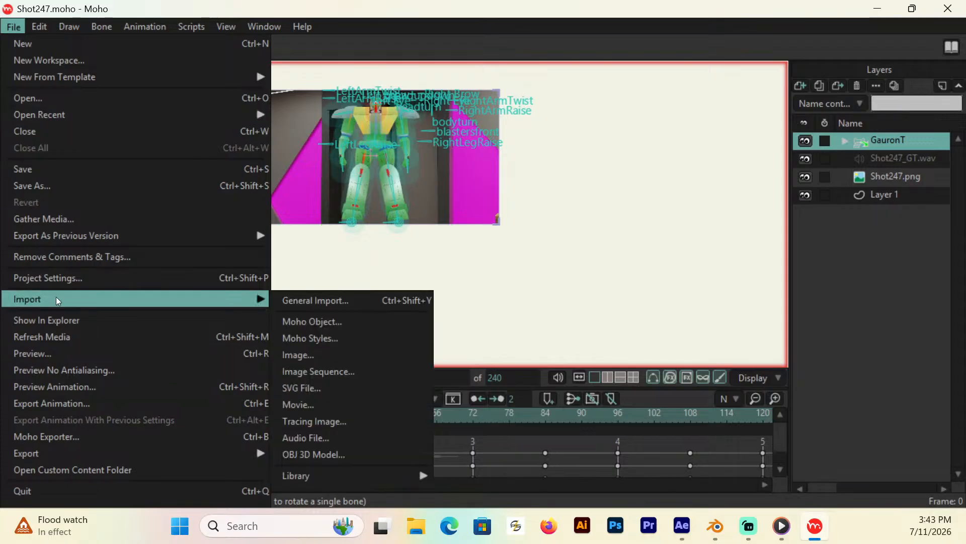
click(346, 320)
click(408, 62)
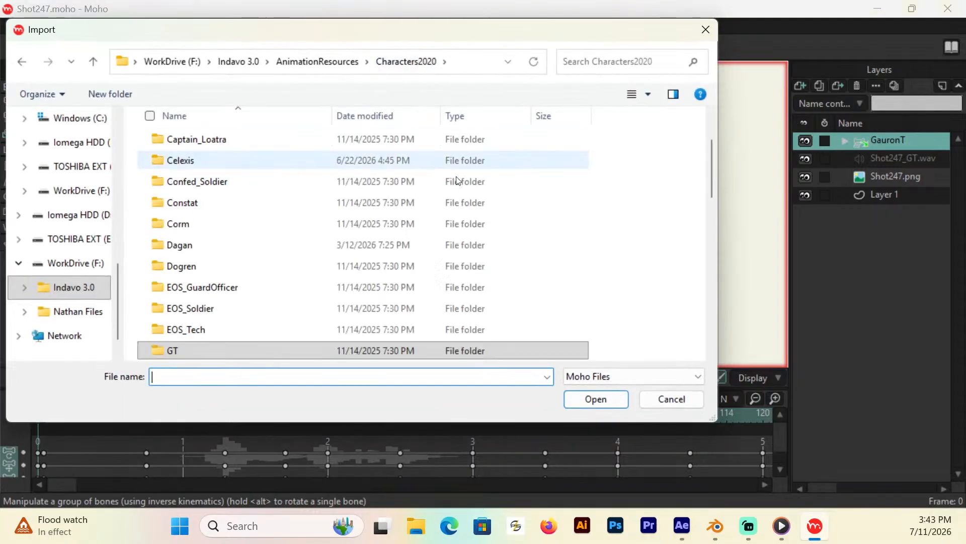
drag(713, 171, 714, 267)
click(176, 194)
click(579, 400)
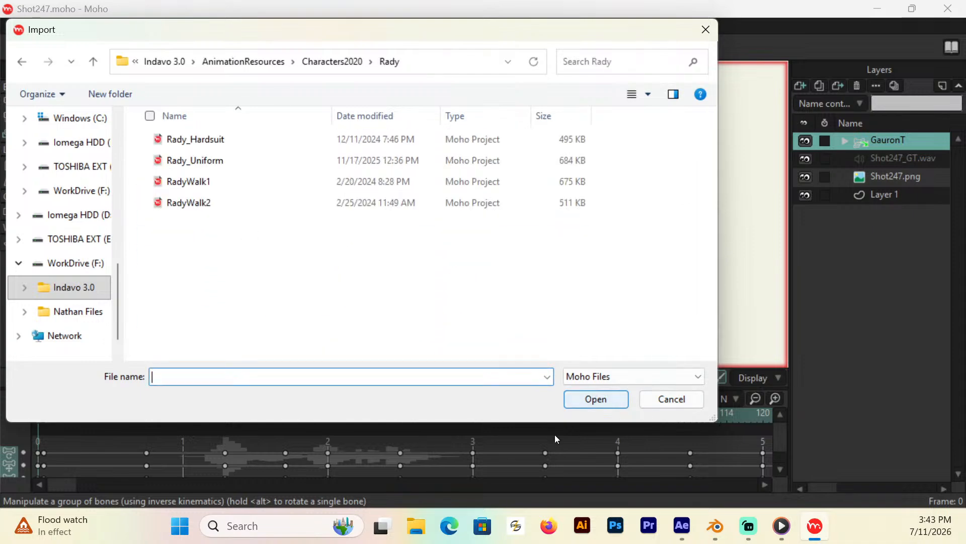
click(215, 162)
click(596, 399)
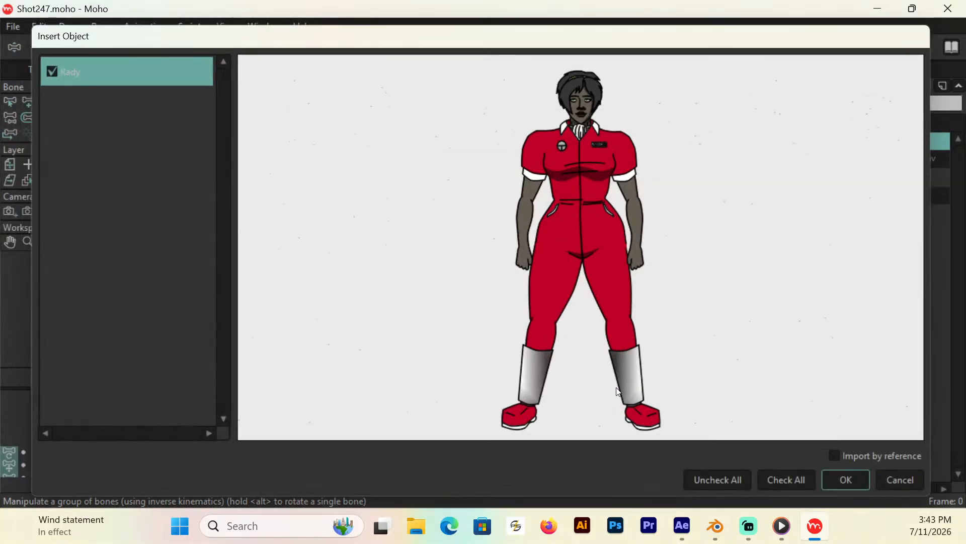
click(855, 478)
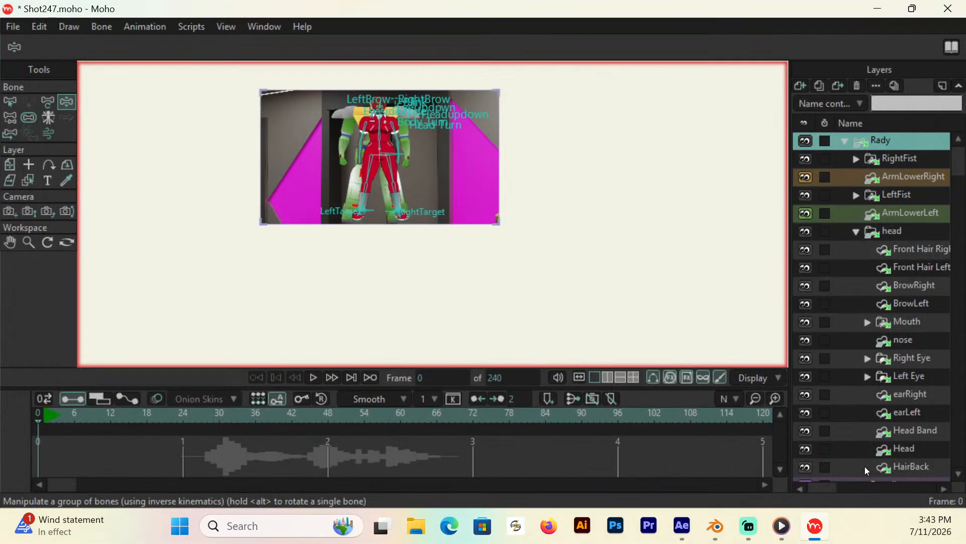
Step: Collapse Rady's head group and hide the bra, ChestRight, ChestLeft, shorts and Torso layers
click(855, 231)
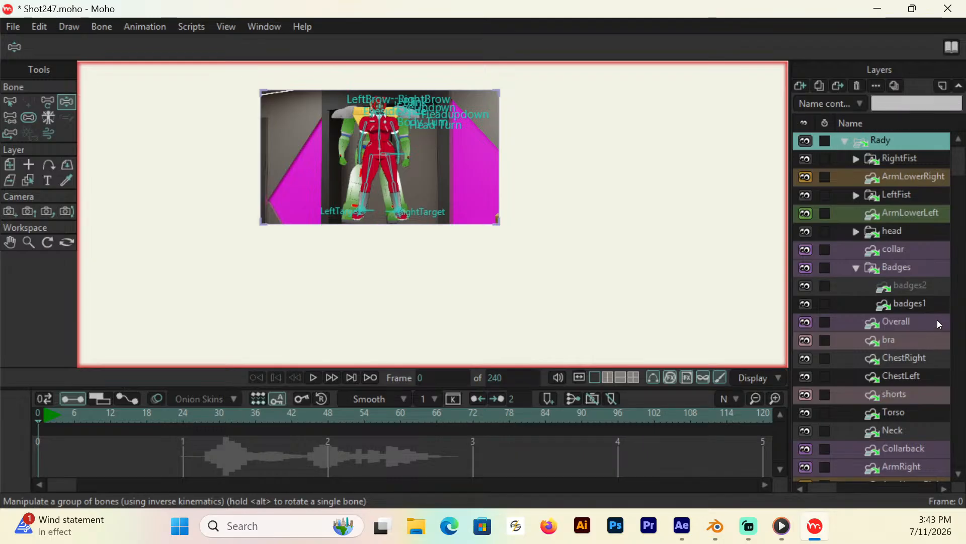
click(805, 340)
drag(805, 359, 826, 376)
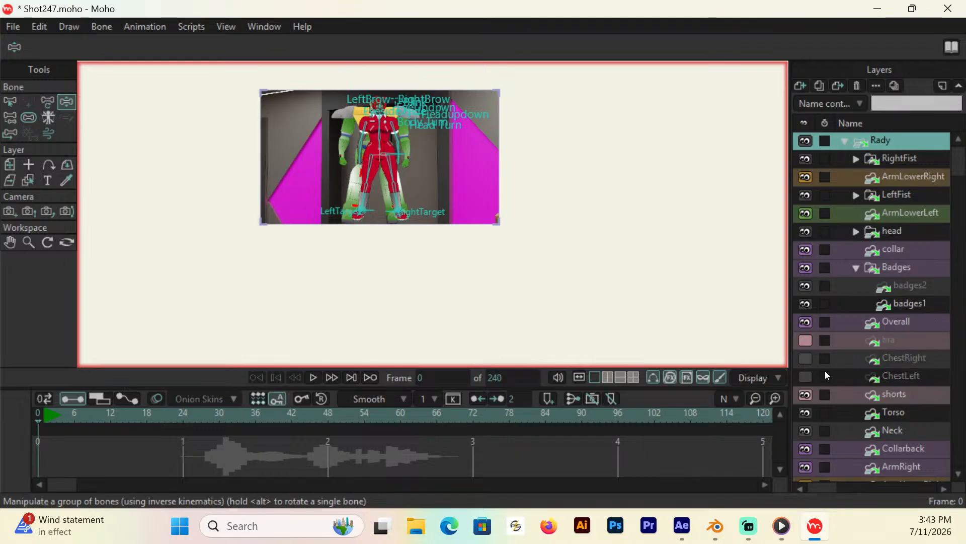
click(805, 395)
click(806, 413)
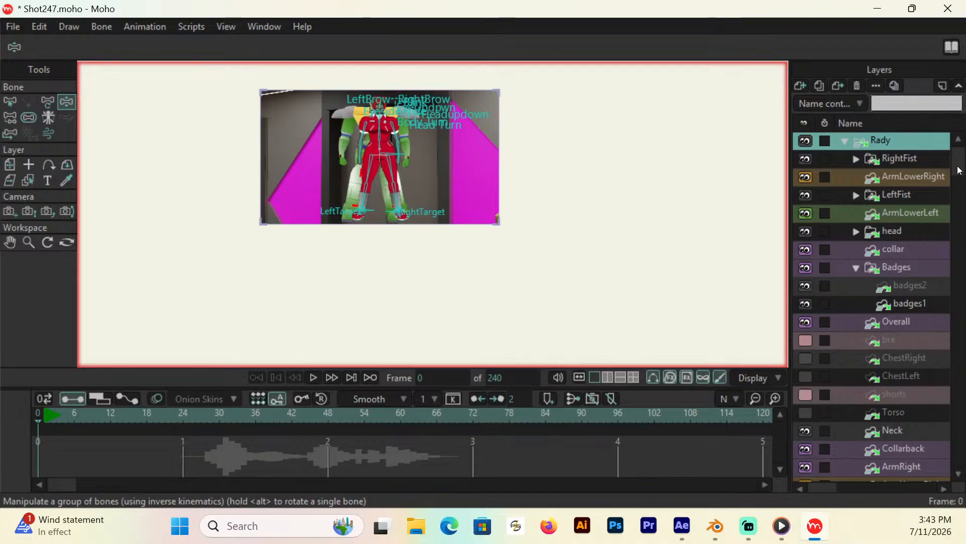
Step: Hide Rady's bare foot, lower leg and upper leg layers on both the left and right sides
drag(959, 170, 958, 407)
click(805, 441)
click(806, 422)
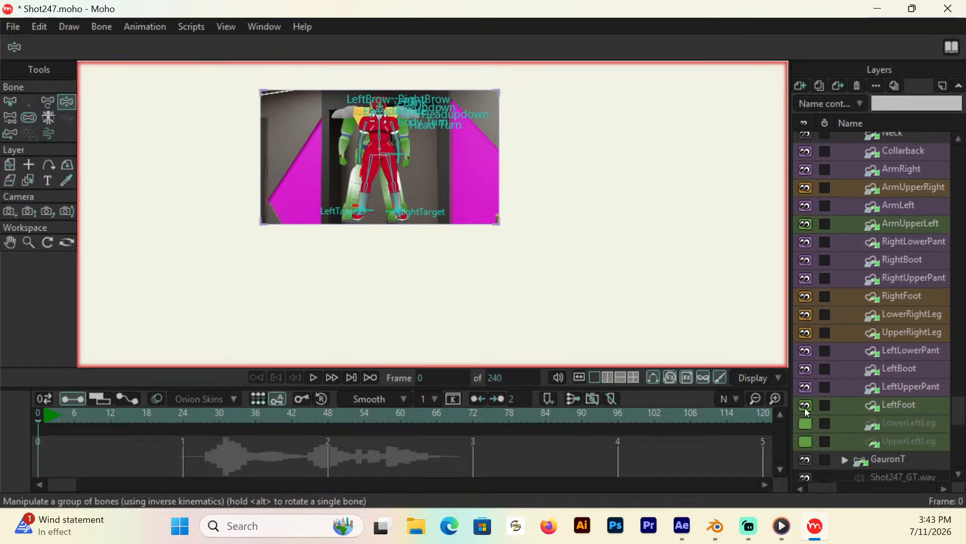
click(805, 405)
click(806, 332)
click(806, 314)
click(805, 296)
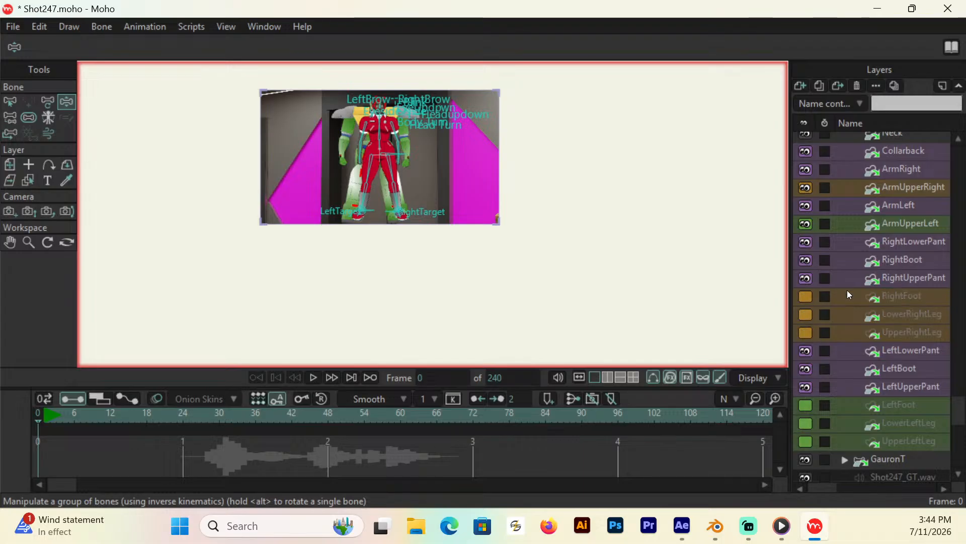
Step: Switch Rady's Badges group to the badges2 child layer
drag(958, 438, 950, 160)
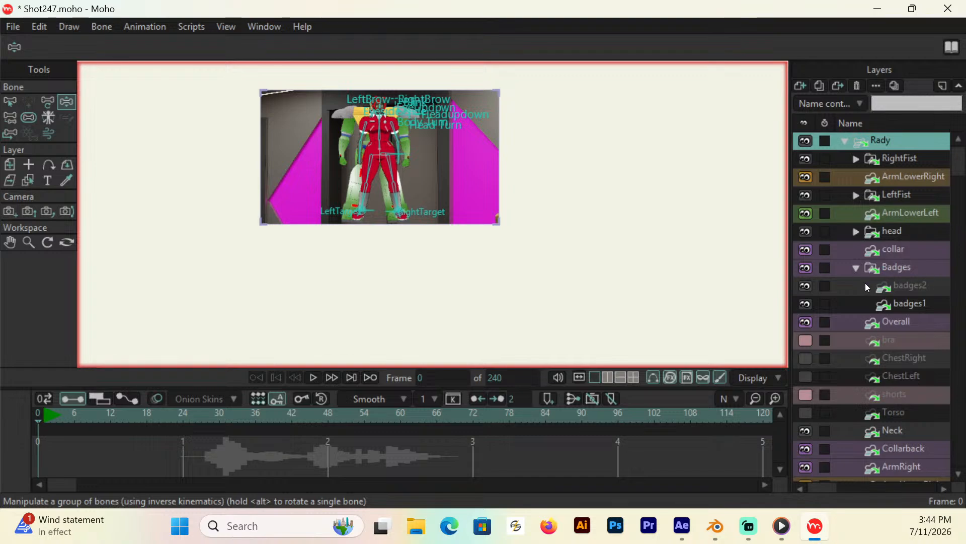
click(899, 271)
right_click(909, 267)
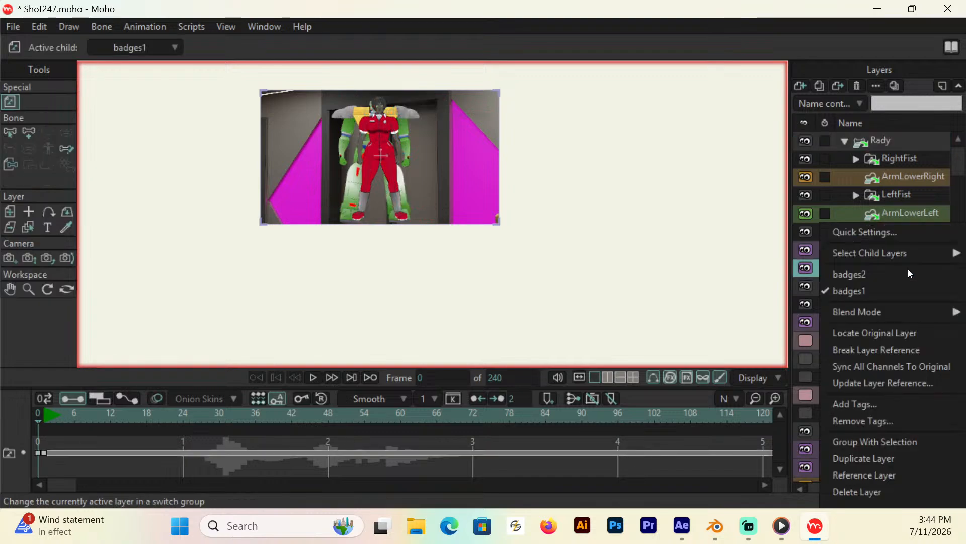
click(883, 275)
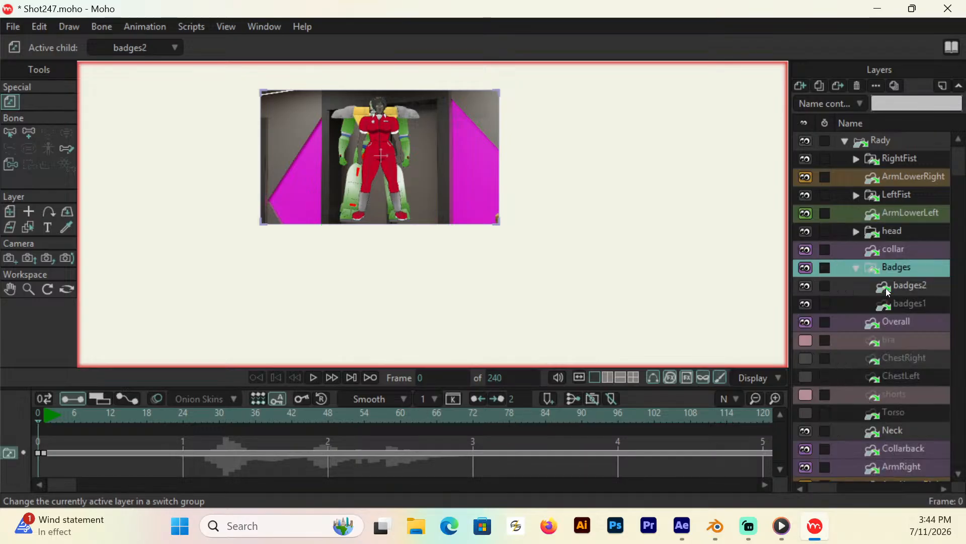
Step: Flip the Rady layer horizontally and move the character clear of the background image at frame 0
double_click(888, 144)
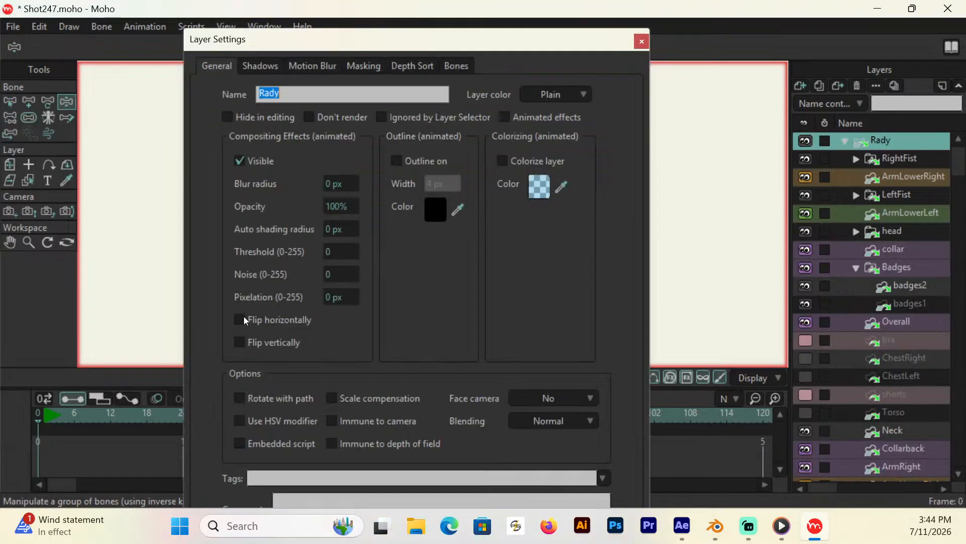
click(240, 320)
key(Return)
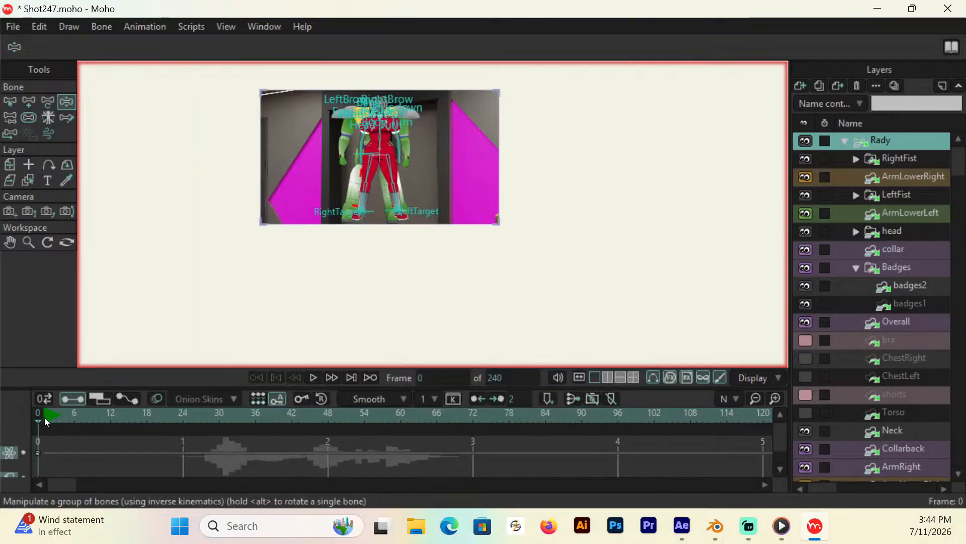
click(9, 165)
drag(394, 138, 274, 270)
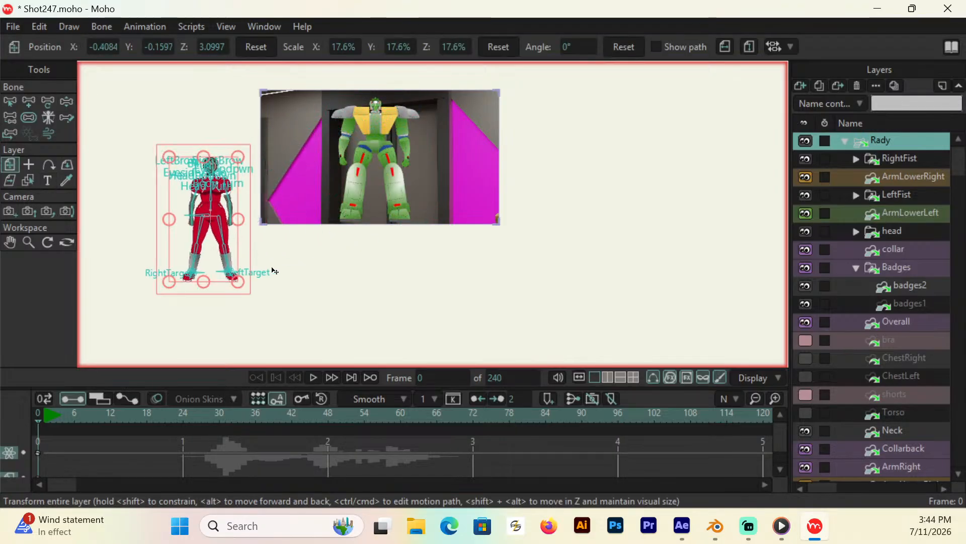
Step: At frame 1, scale Rady up to 27.1% and place the character beside GauronT's left-hand side of the picture
key(Right)
drag(205, 168, 255, 179)
drag(221, 295, 243, 229)
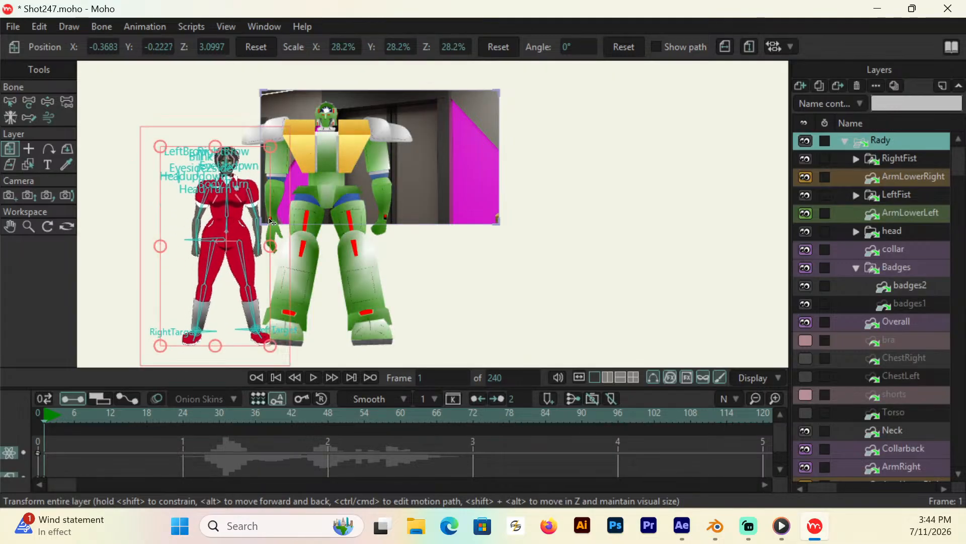
drag(272, 150, 268, 154)
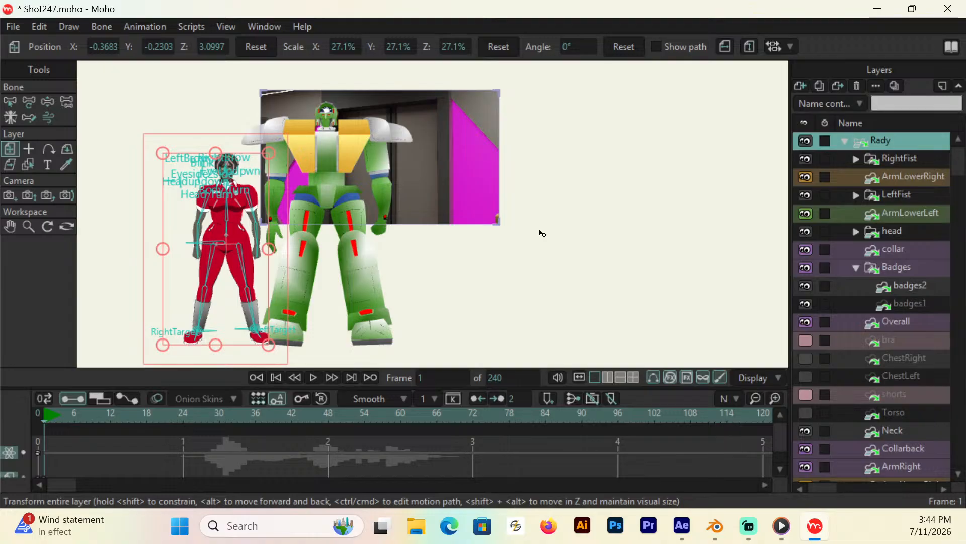
drag(245, 236, 292, 236)
Step: Rotate Rady's Body Turn bone at frame 1 to pose the character in a back three-quarter view
click(28, 226)
click(9, 226)
drag(182, 220, 271, 209)
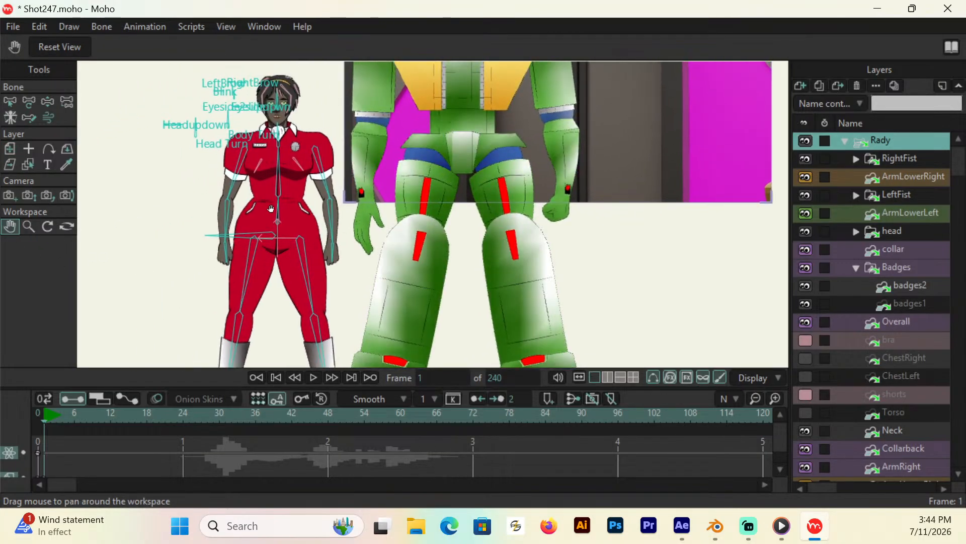
click(49, 101)
drag(229, 112, 233, 146)
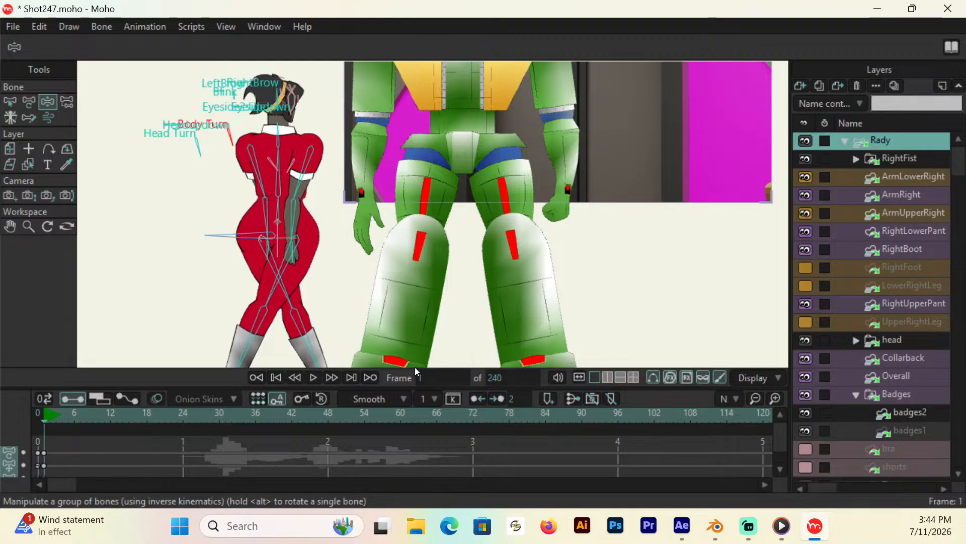
click(10, 227)
drag(367, 309, 341, 304)
key(z)
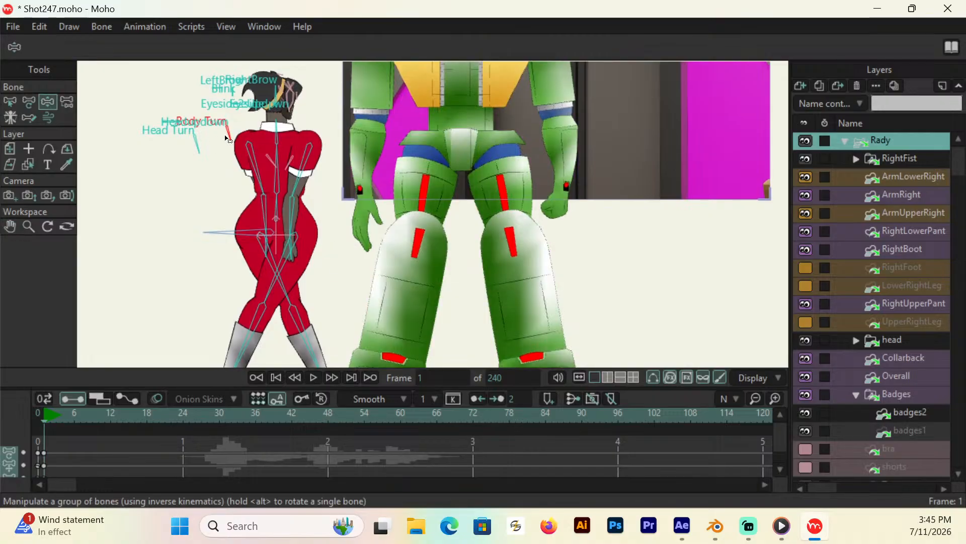
drag(226, 138, 236, 141)
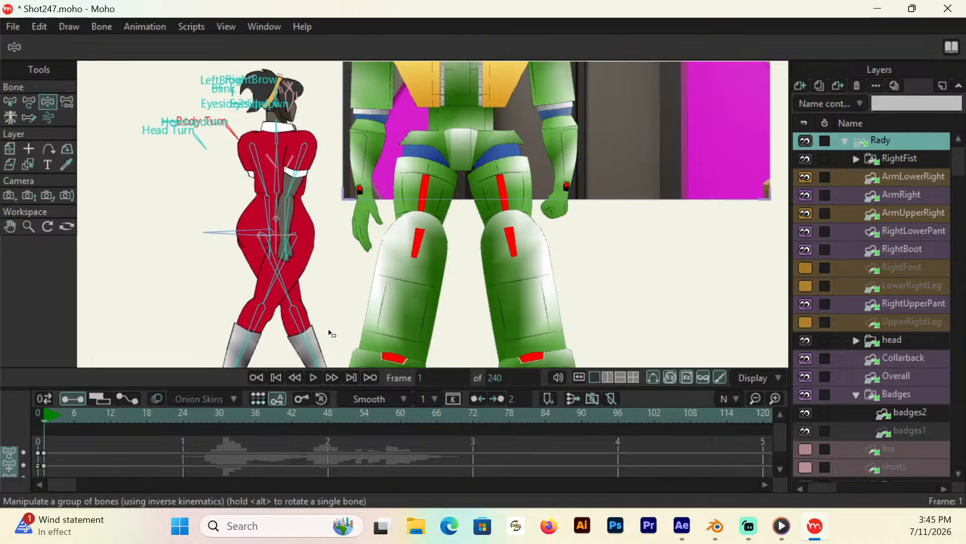
Step: Bring Rady's RightTarget and LeftTarget foot bones close together beneath the body to uncross the legs
click(9, 226)
drag(359, 257, 357, 258)
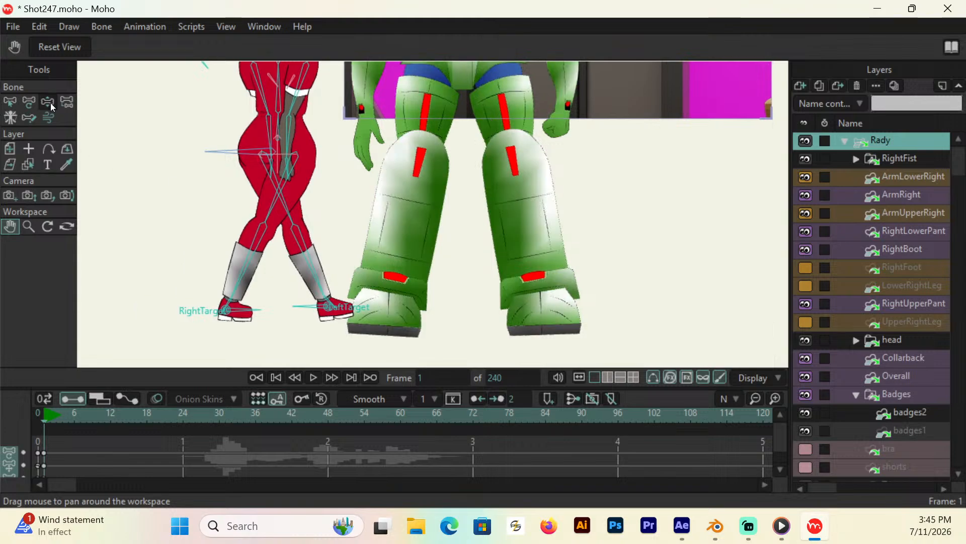
click(47, 101)
drag(227, 308, 241, 313)
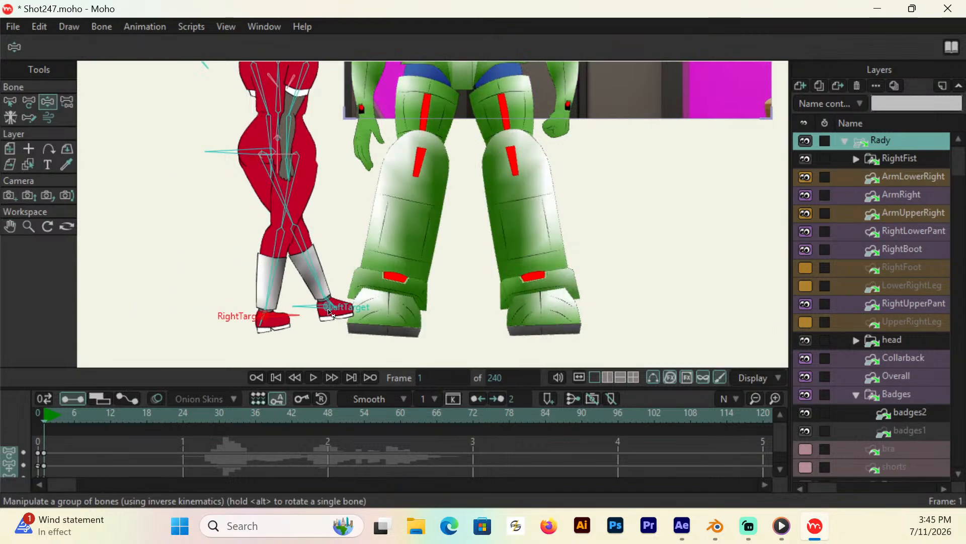
mouse_move(331, 309)
mouse_down()
mouse_move(300, 325)
mouse_move(255, 319)
mouse_up()
drag(314, 321, 316, 321)
Step: Shift the upper end of Rady's thigh bone beside the hanging hand to X -0.1020, Y 0.0030
click(10, 227)
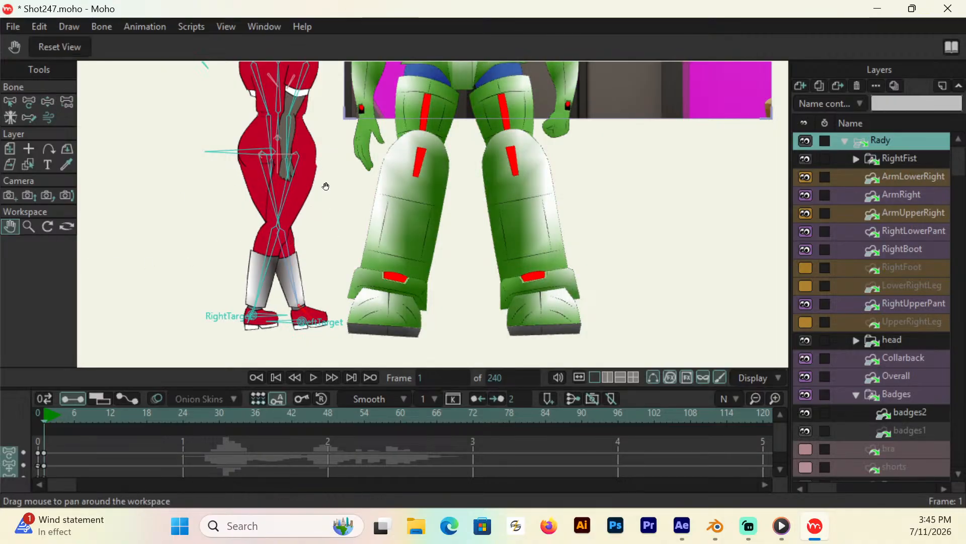
drag(324, 183, 478, 130)
click(29, 227)
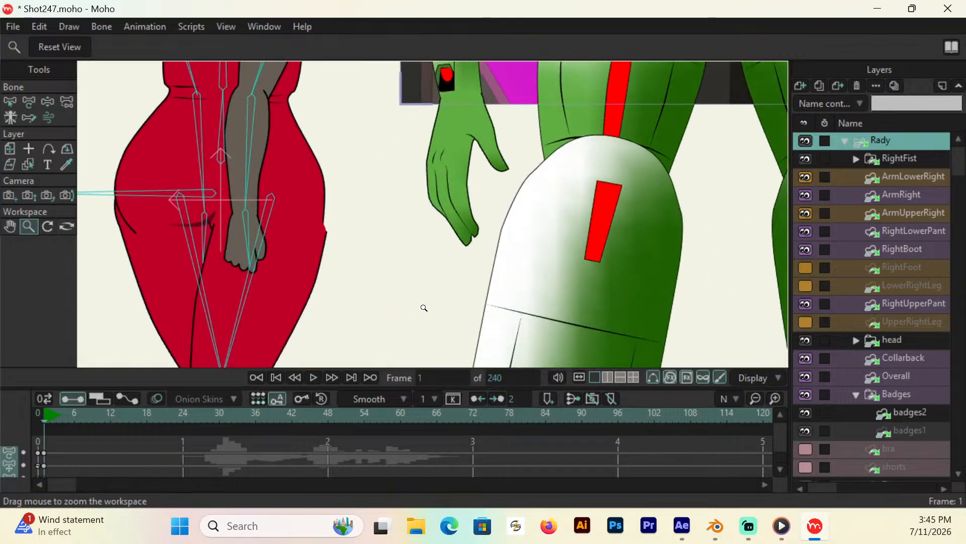
click(29, 101)
click(270, 204)
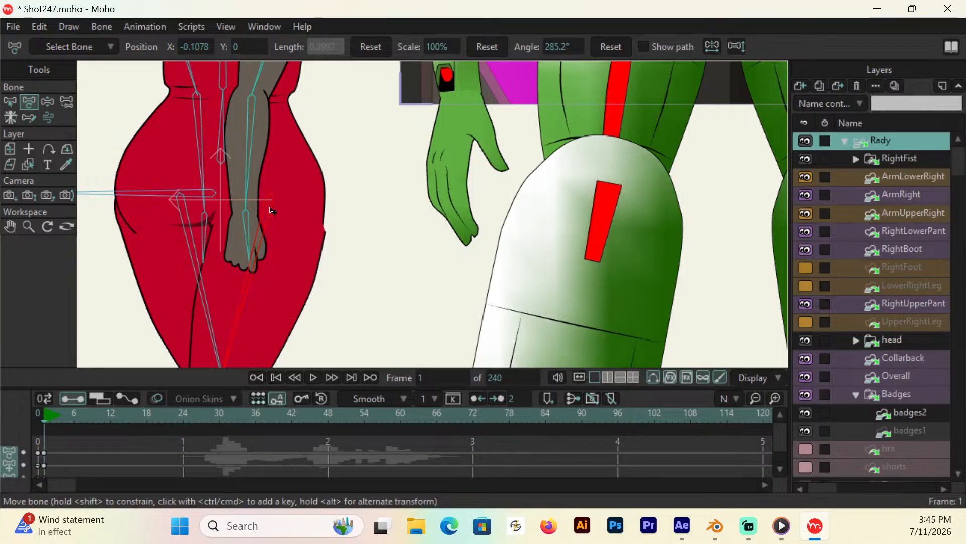
drag(271, 210, 272, 206)
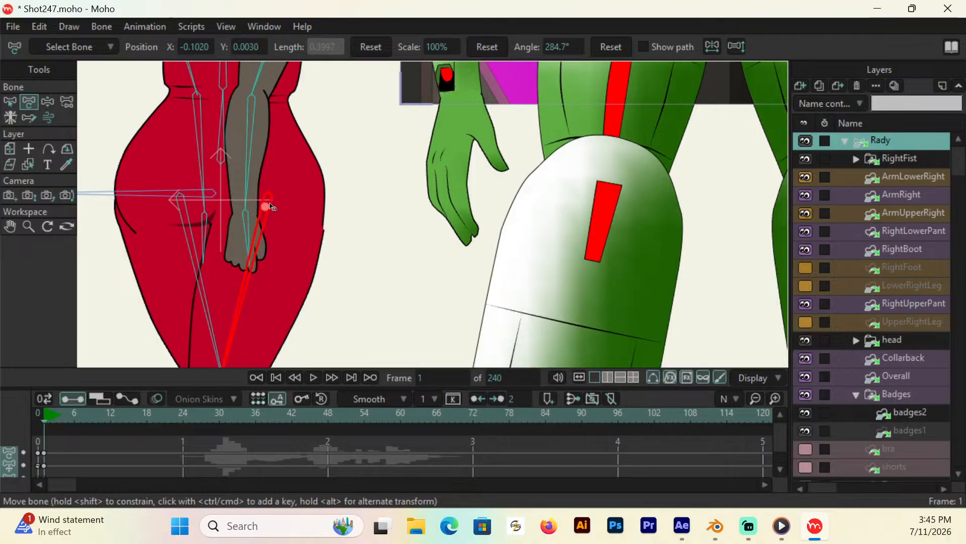
Step: Adjust the hip points of the RightUpperPant layer at frame 1 to blend the thigh outline into the overall
click(917, 232)
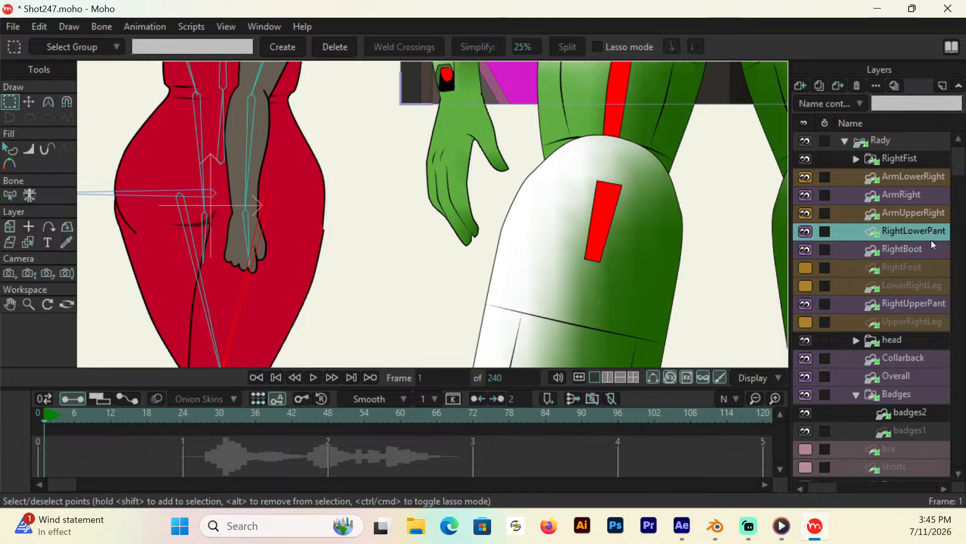
click(919, 303)
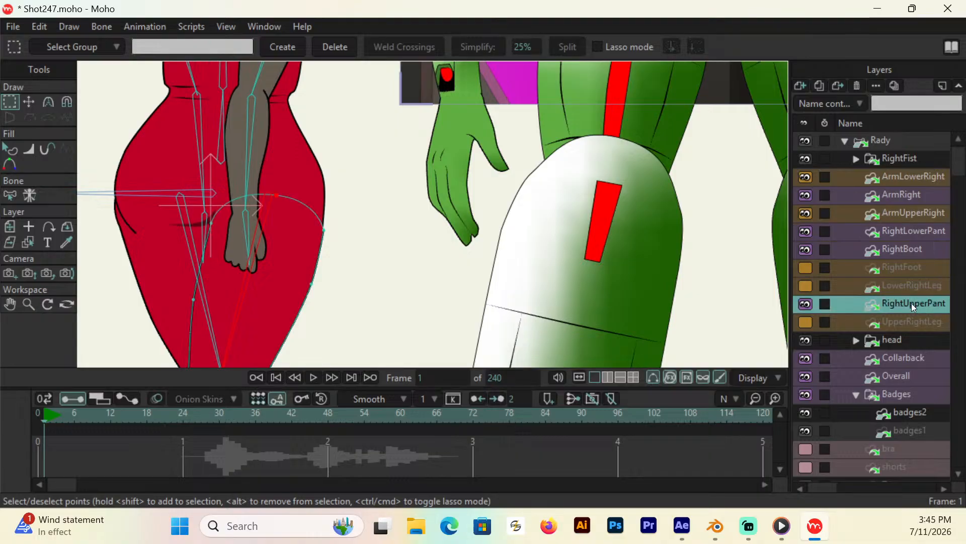
key(t)
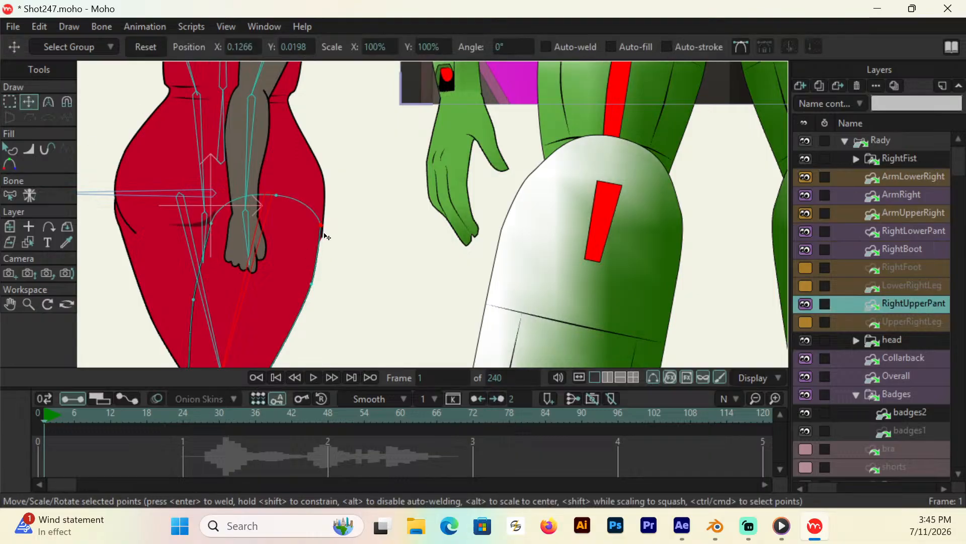
drag(326, 235, 325, 235)
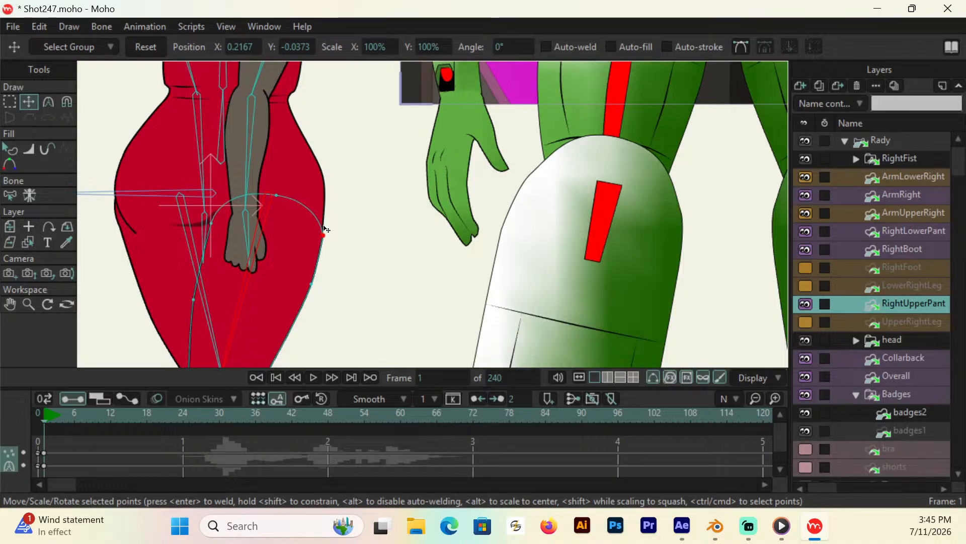
drag(279, 197, 281, 193)
drag(212, 224, 221, 217)
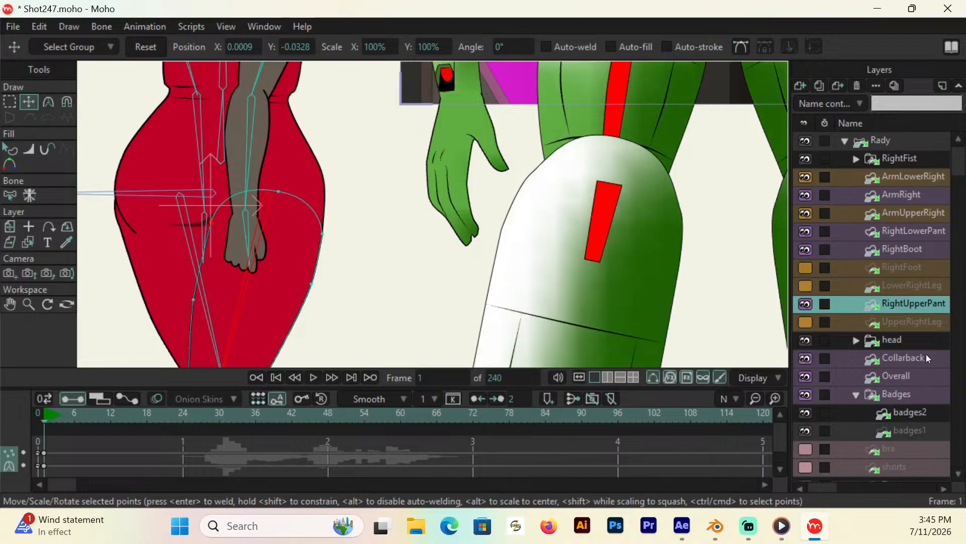
Step: Move the outer hip point of the LeftUpperPant layer inward to smooth the thigh outline, and save the project
scroll(957, 165, down, 10)
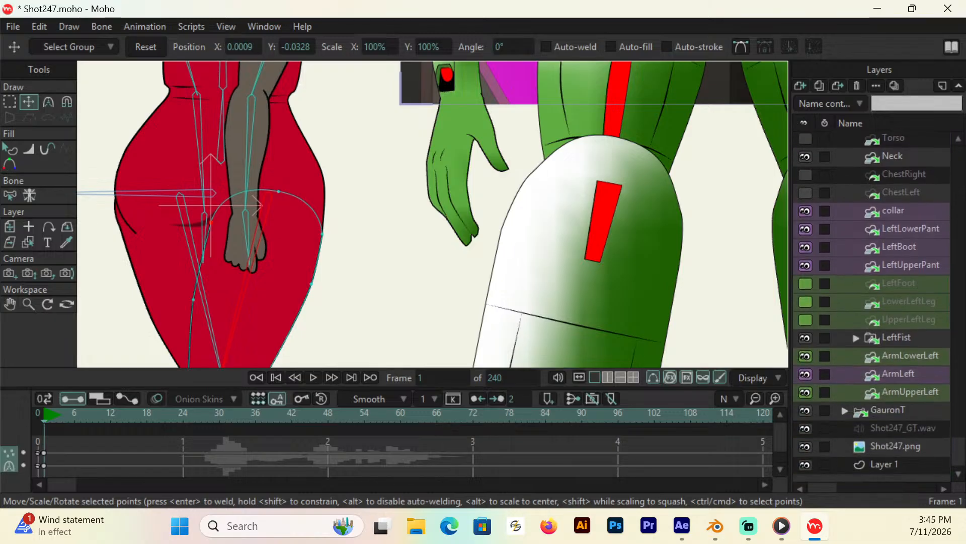
click(919, 235)
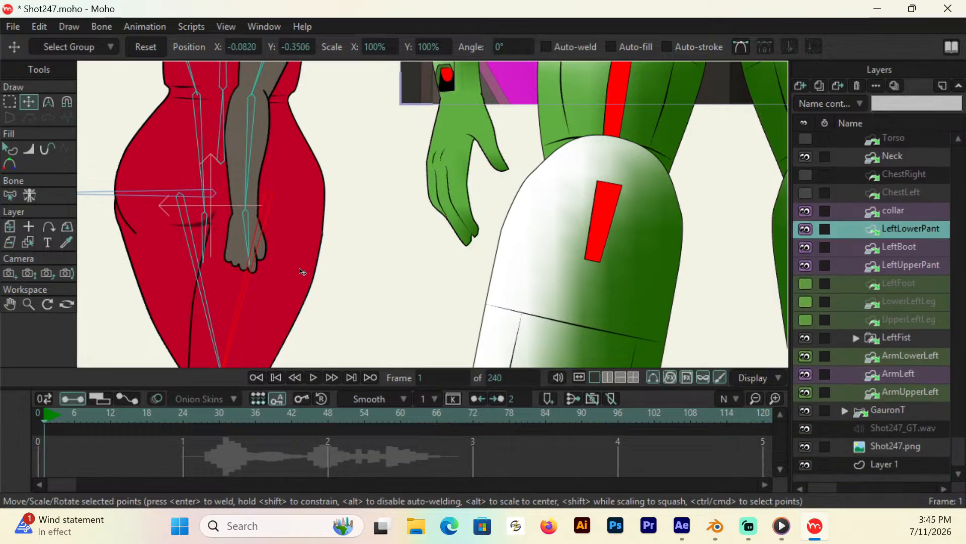
click(924, 265)
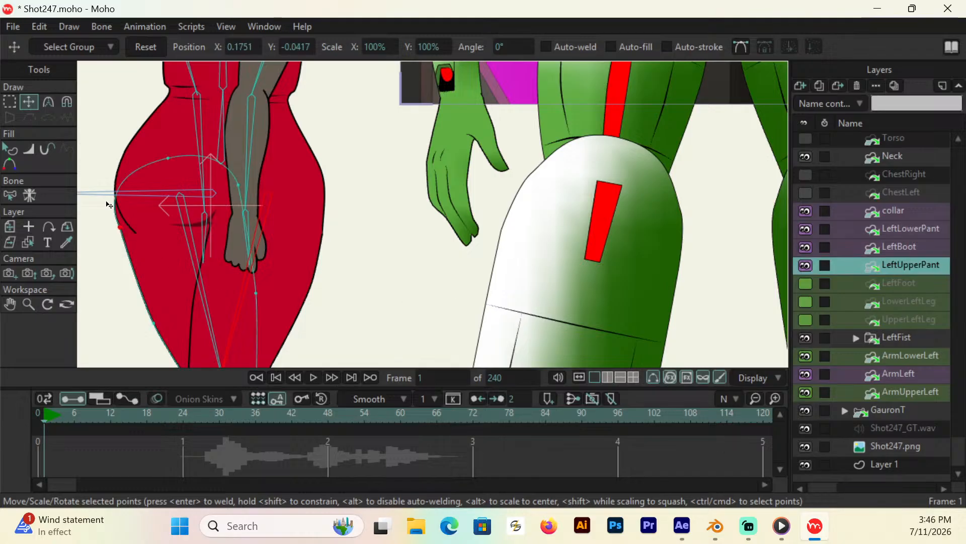
drag(119, 228, 123, 224)
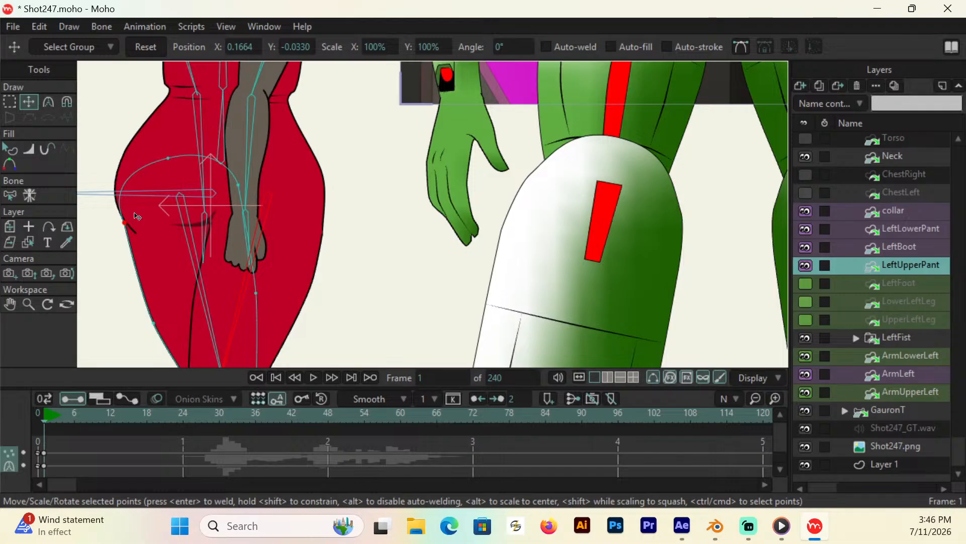
key(ctrl+s)
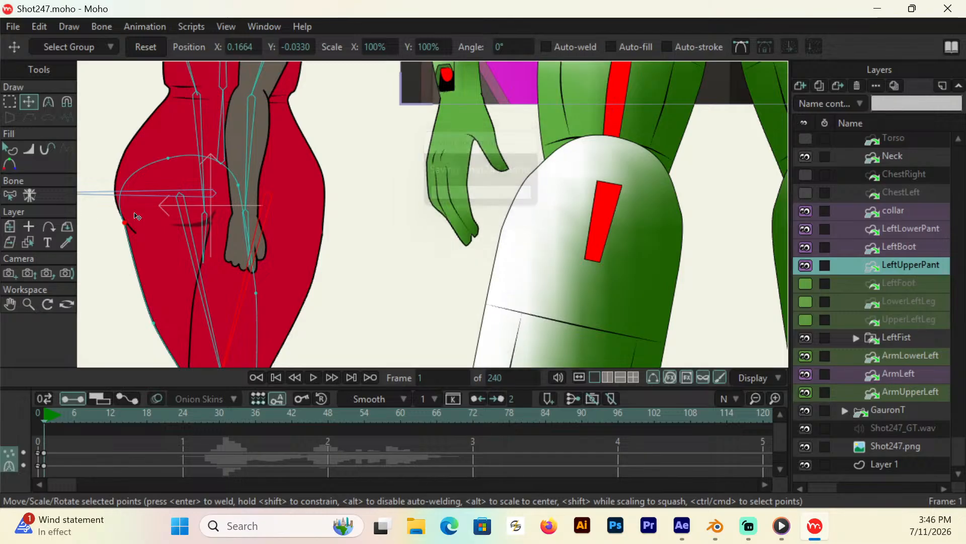
click(29, 304)
click(82, 52)
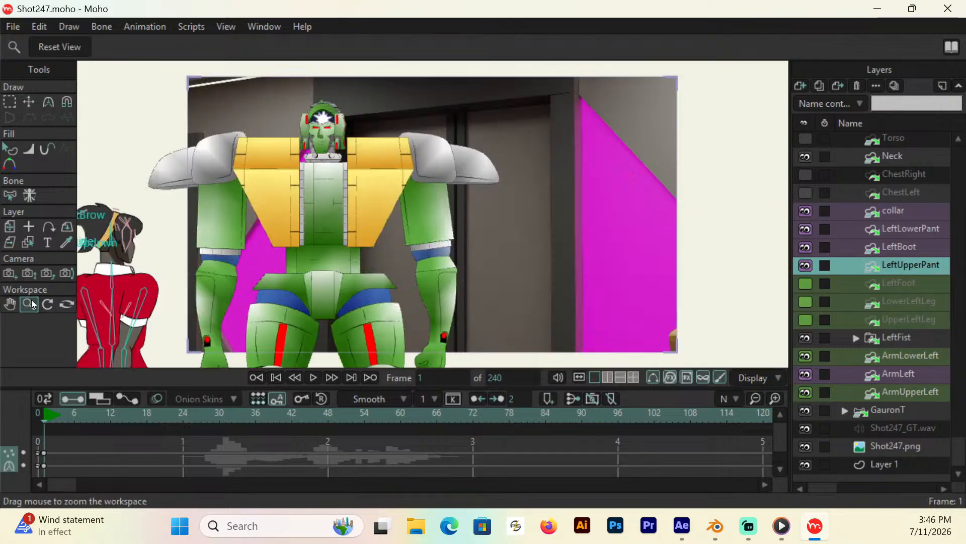
scroll(83, 295, down, 3)
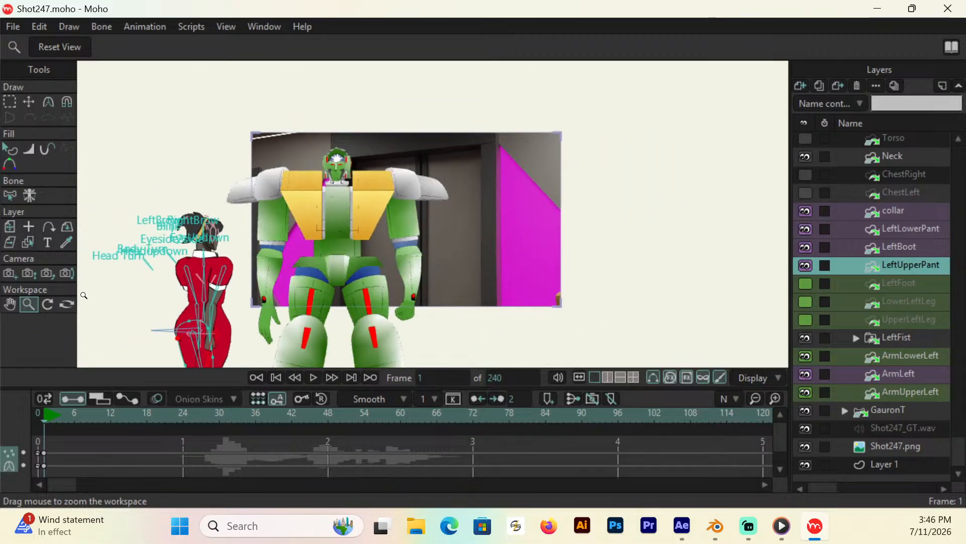
click(10, 304)
drag(429, 288, 442, 202)
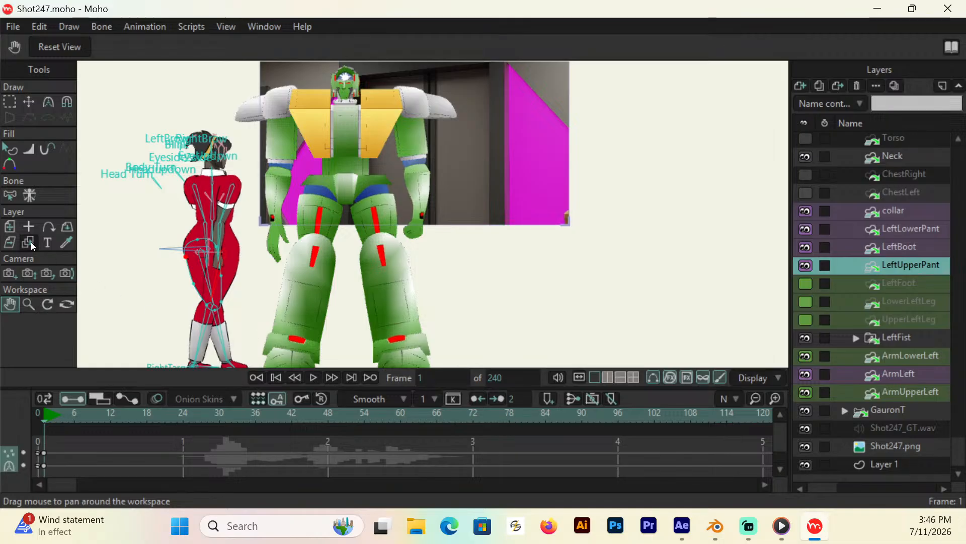
click(10, 226)
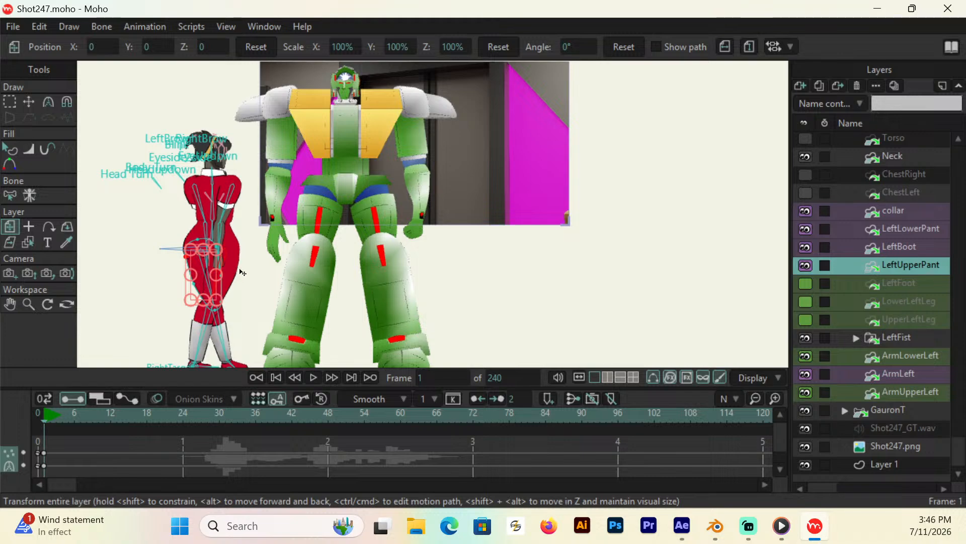
drag(238, 267, 242, 272)
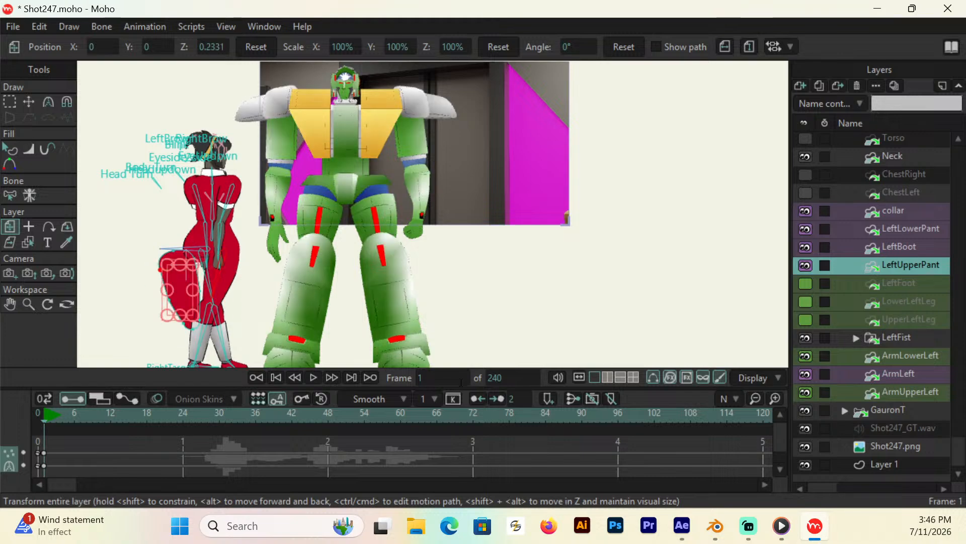
key(ctrl+z)
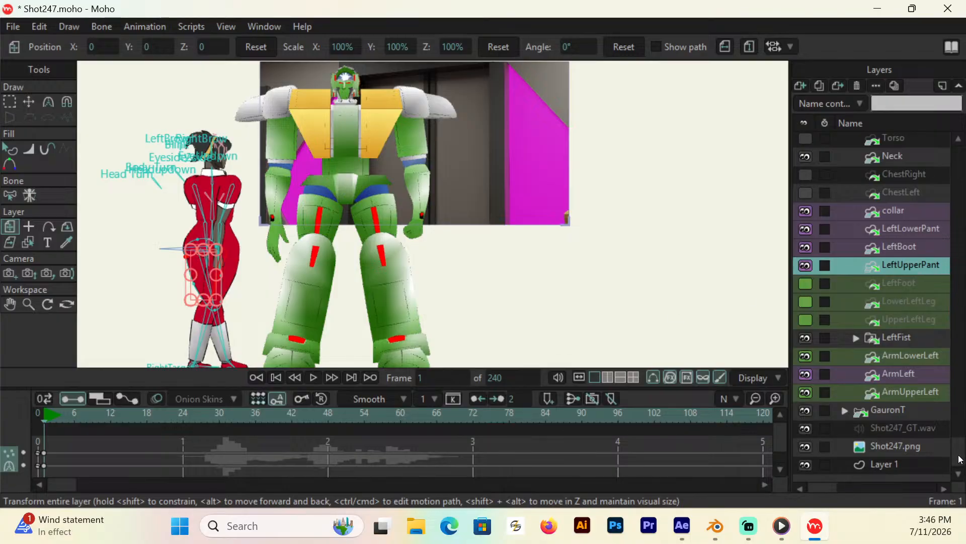
Step: Collapse the Rady layer and move the whole character closer to the camera, to X -0.3601, Y -0.2051, Z 3.1630
drag(960, 459, 959, 124)
click(870, 140)
click(844, 141)
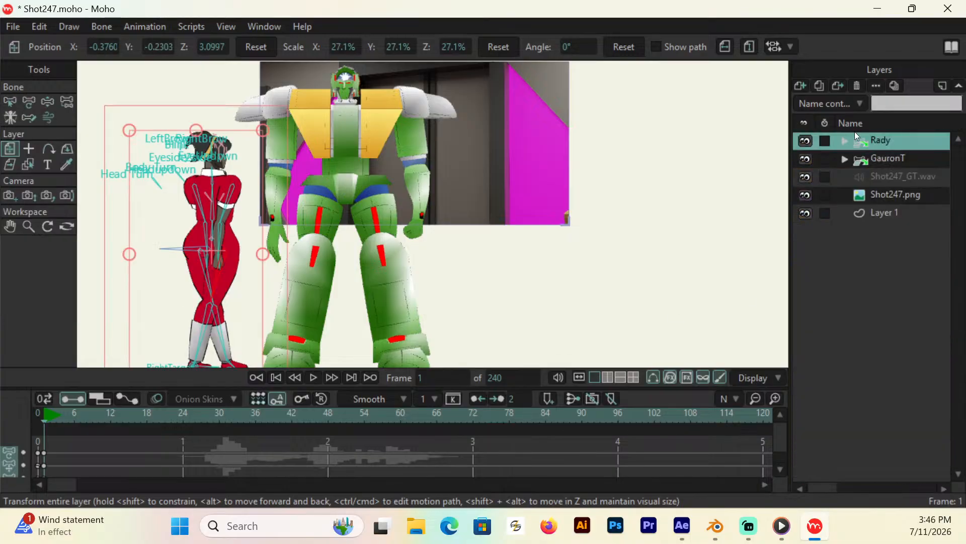
mouse_move(248, 300)
mouse_down()
mouse_move(226, 293)
mouse_move(241, 272)
mouse_up()
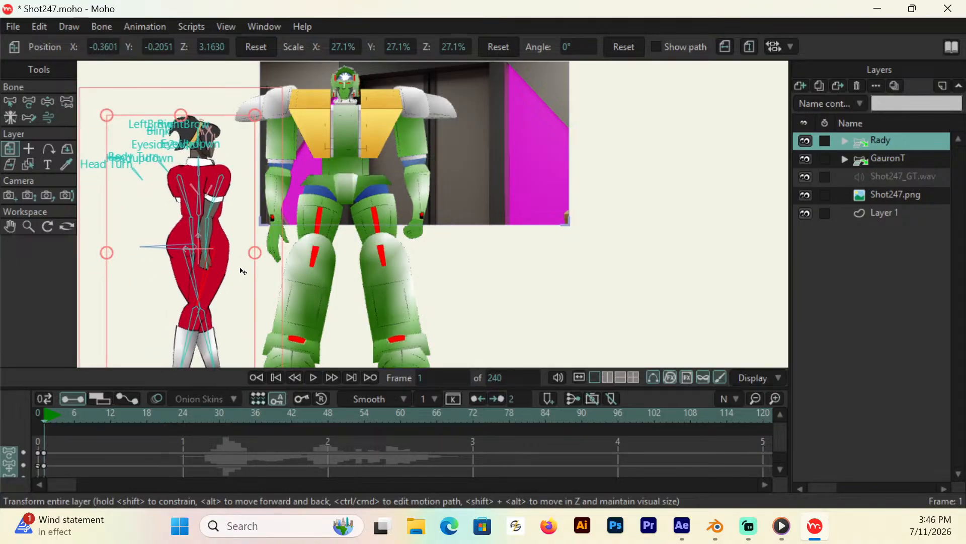
Step: Play back the shot to review GauronT's movement beside Rady
click(128, 412)
key(space)
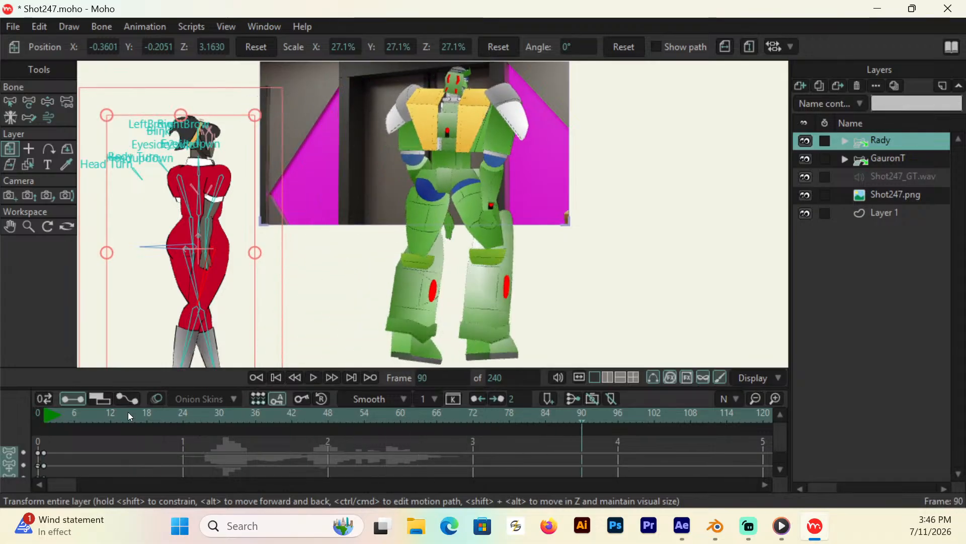
key(space)
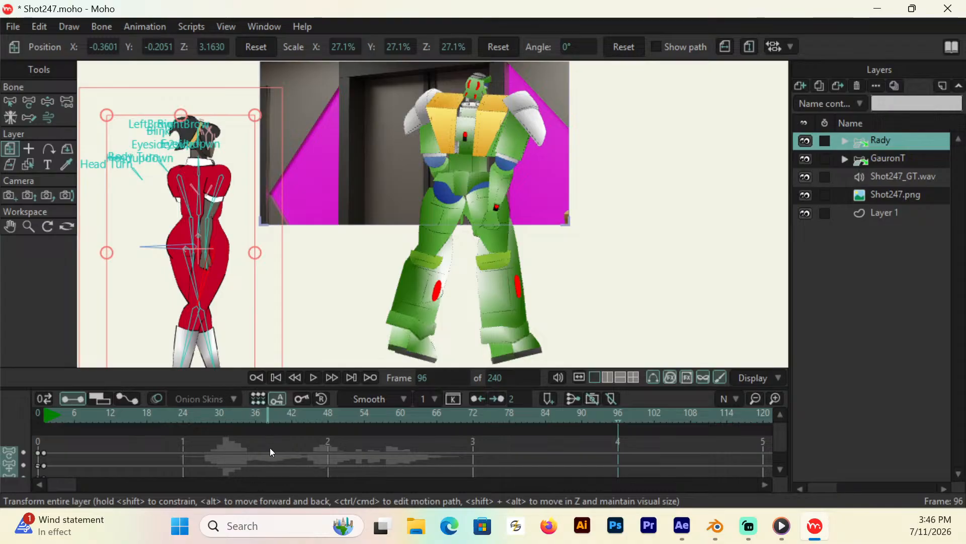
Step: Key Rady's arms at frame 96, and at frame 120 move her right foot target and body toward GauronT for a first stride
click(48, 101)
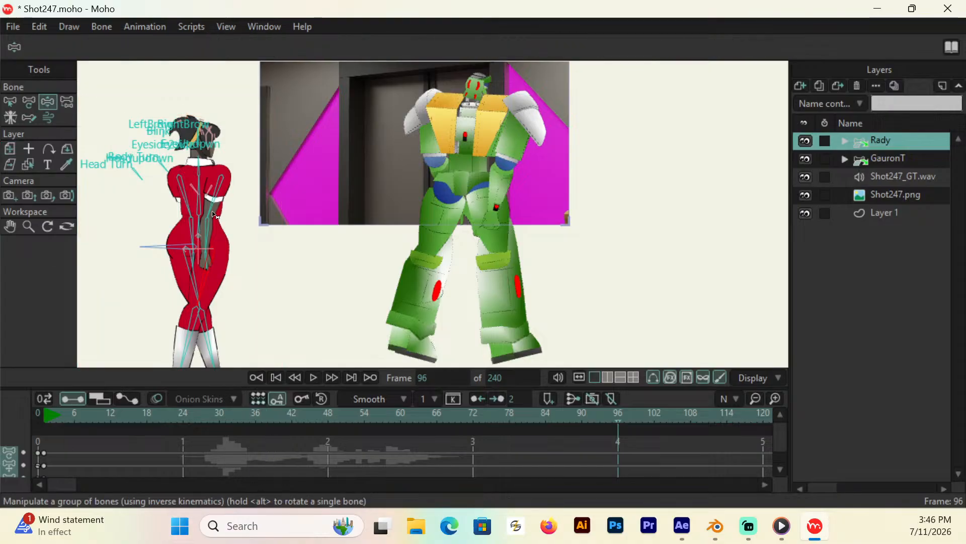
drag(216, 207, 219, 203)
scroll(67, 483, right, 10)
click(465, 419)
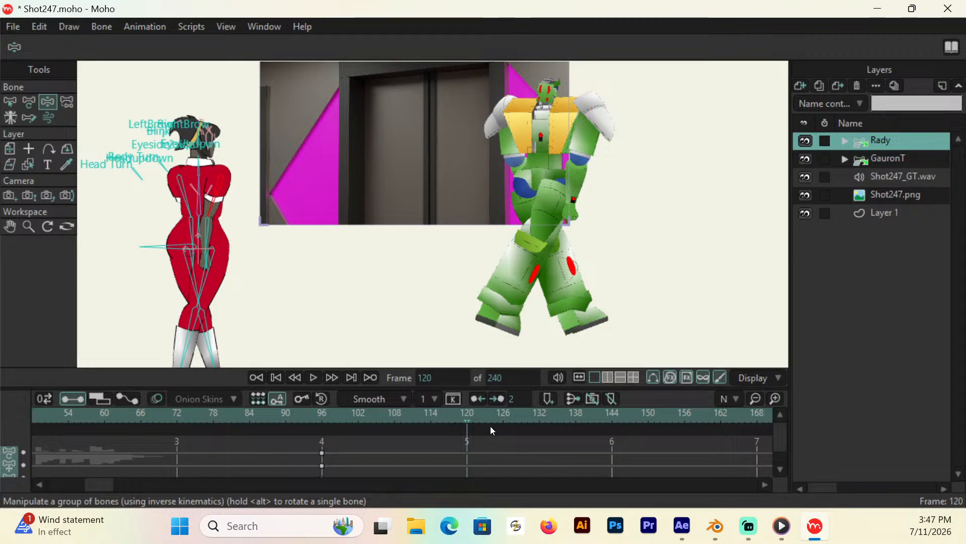
click(10, 226)
drag(302, 267, 321, 219)
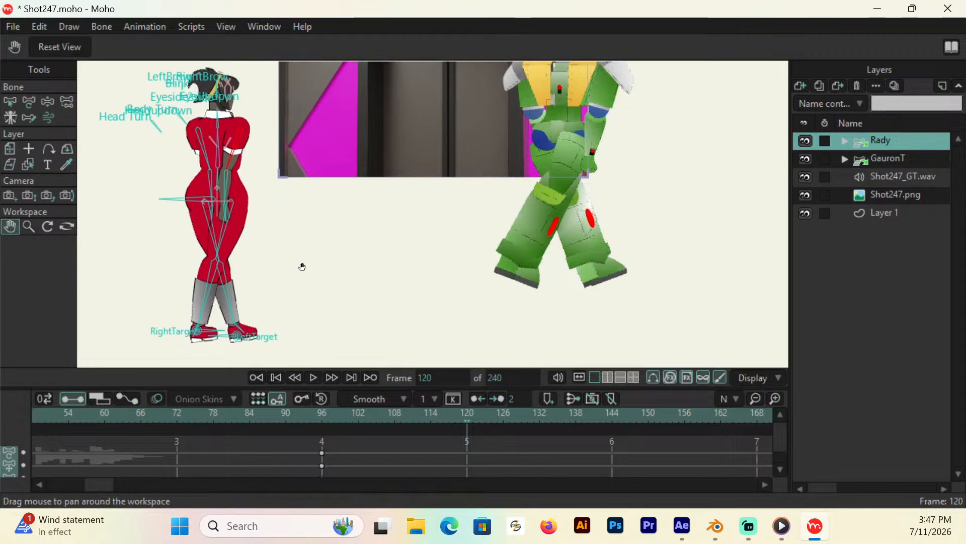
click(48, 101)
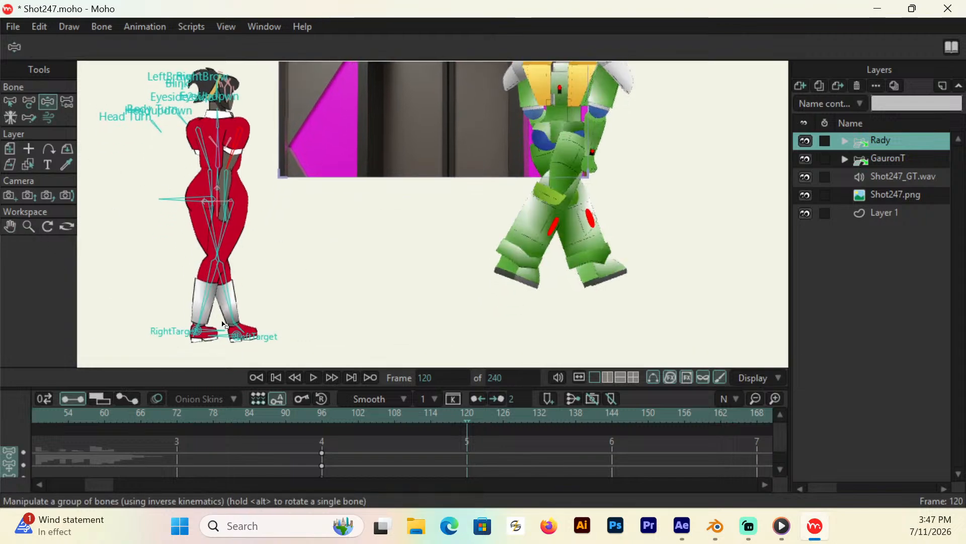
drag(211, 329, 334, 328)
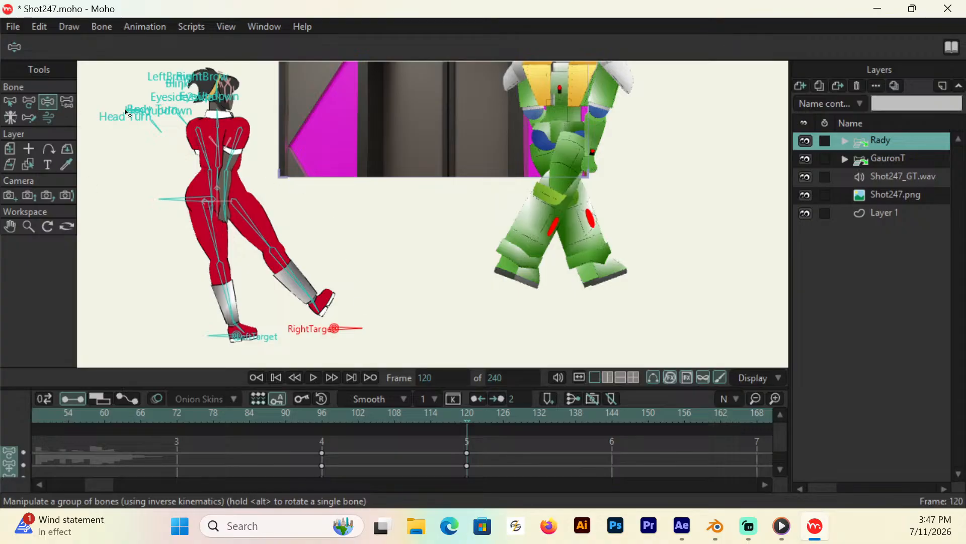
drag(179, 203, 255, 199)
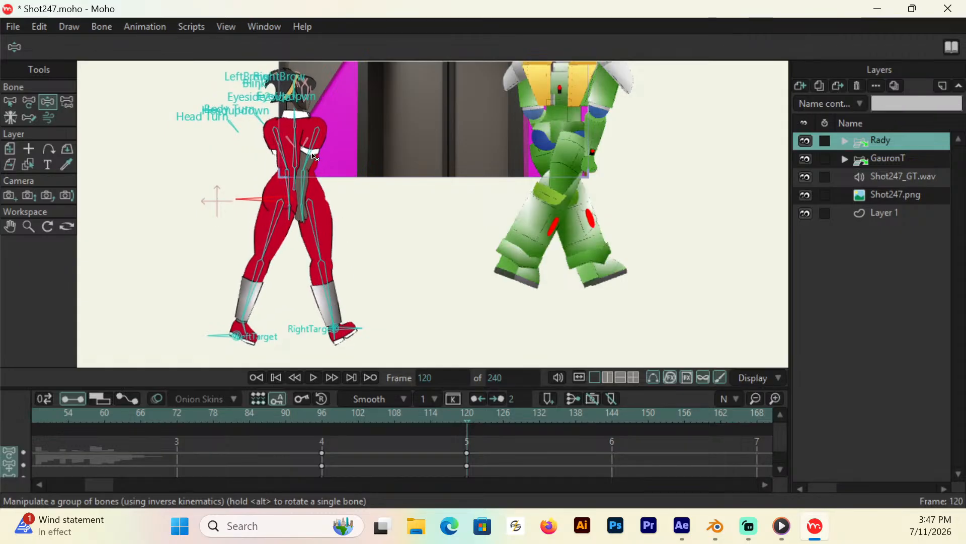
Step: Lower Rady's arms to her sides at frame 95 and shift that pose's keys to frame 96
click(317, 417)
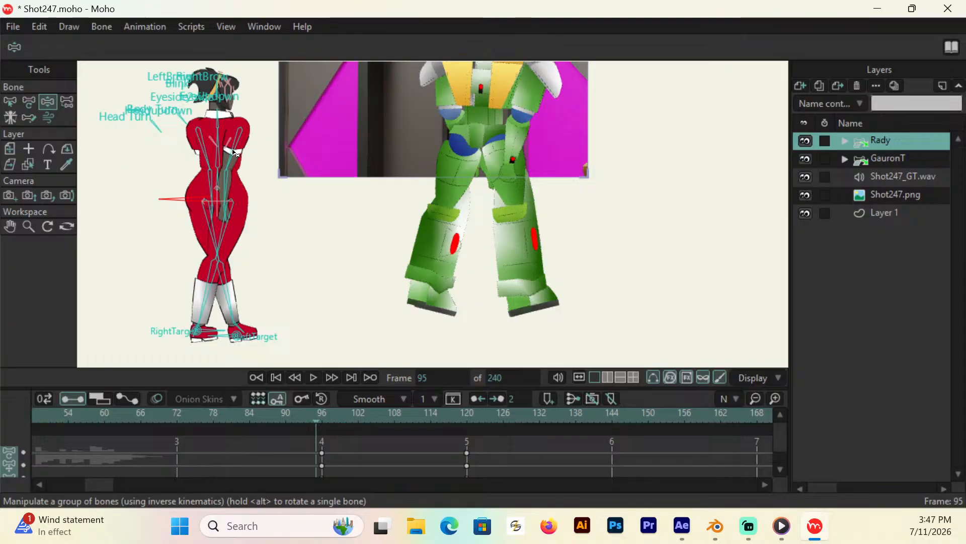
drag(225, 196, 184, 177)
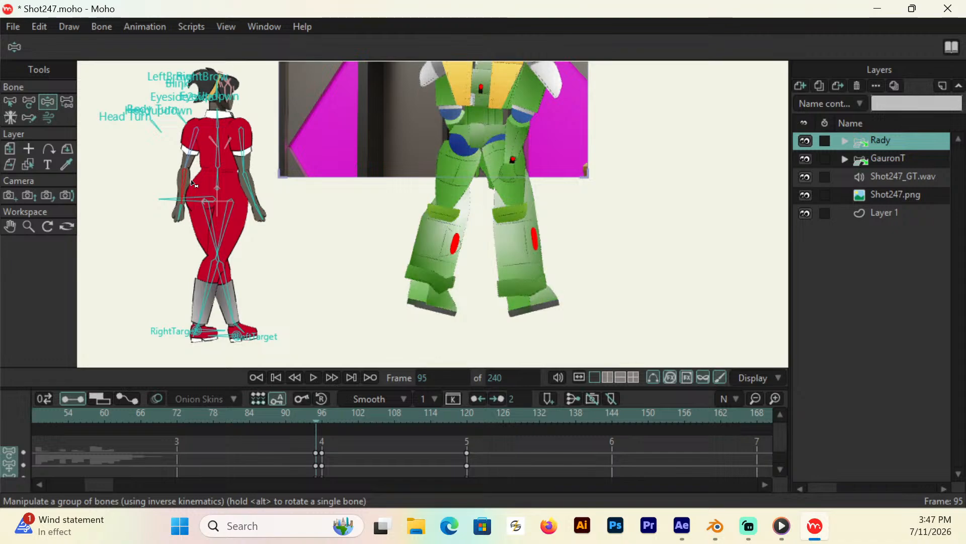
click(845, 140)
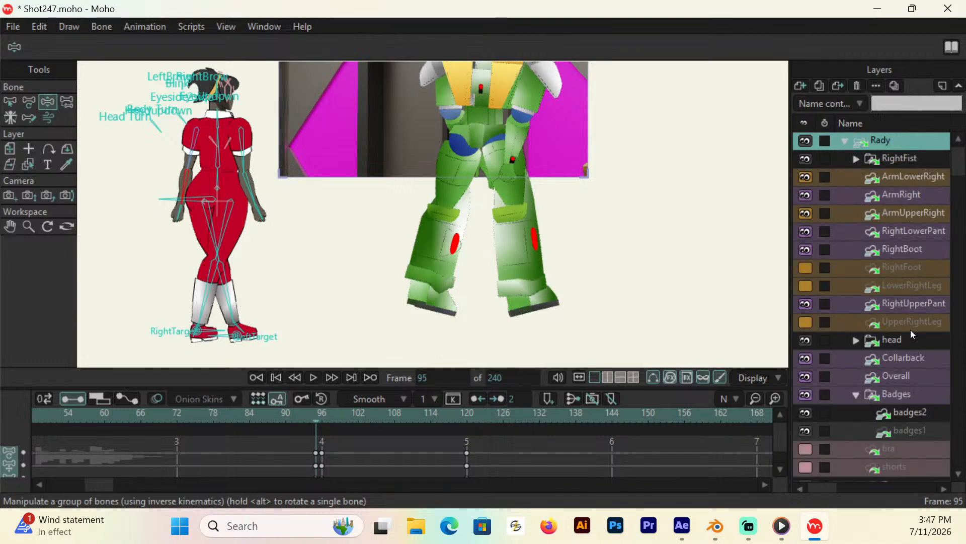
mouse_move(319, 444)
mouse_down()
mouse_move(309, 474)
mouse_move(315, 451)
mouse_up()
click(318, 415)
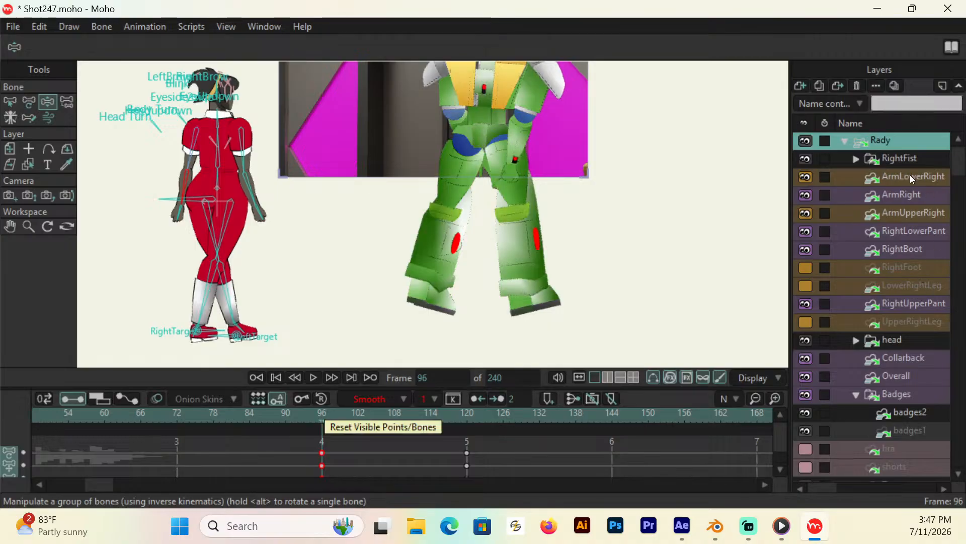
Step: Try the Open1 hand in Rady's RightFist switch layer at frame 96, and set it to side1
click(854, 159)
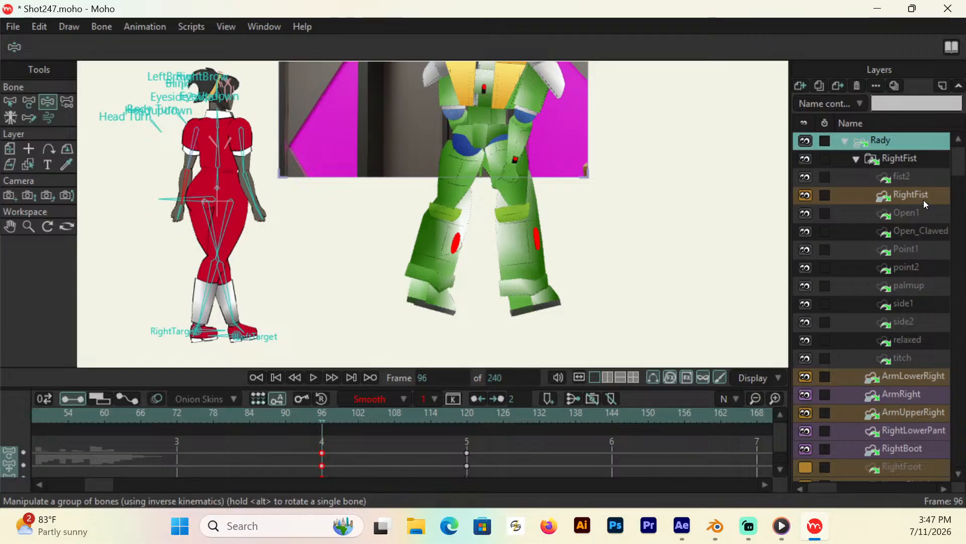
right_click(911, 163)
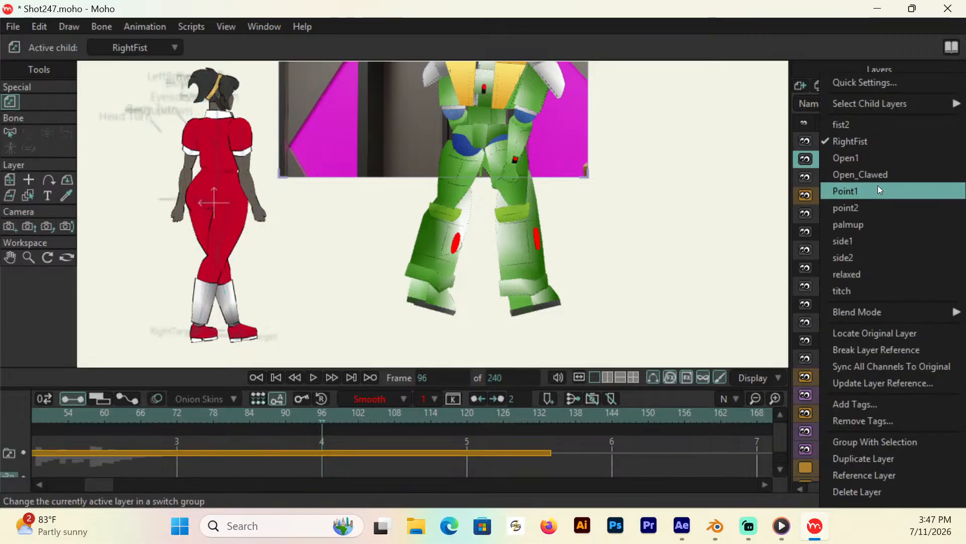
click(855, 159)
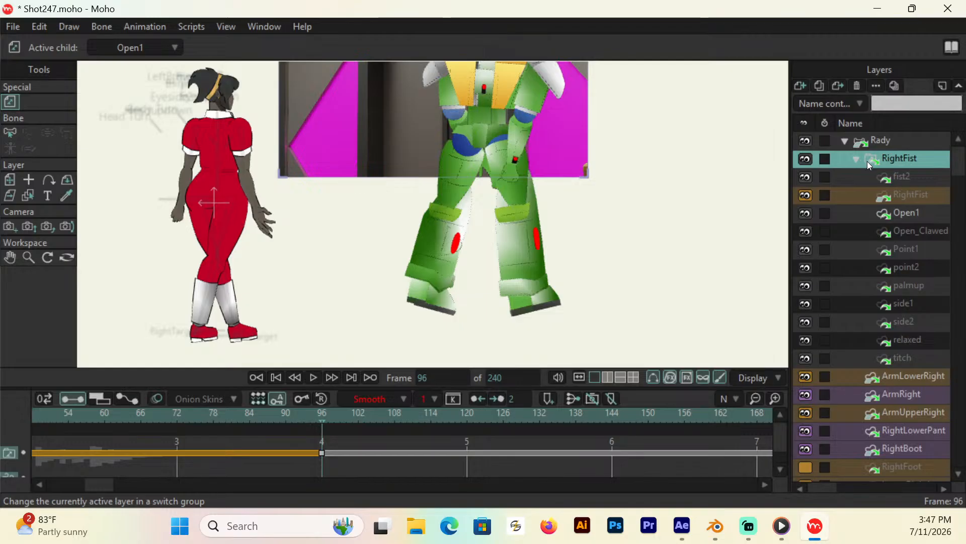
right_click(908, 161)
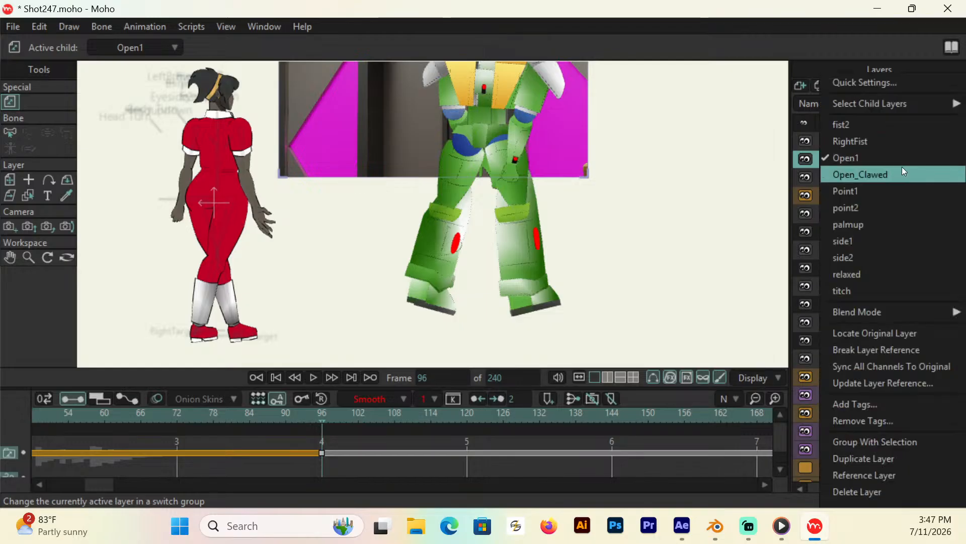
click(874, 243)
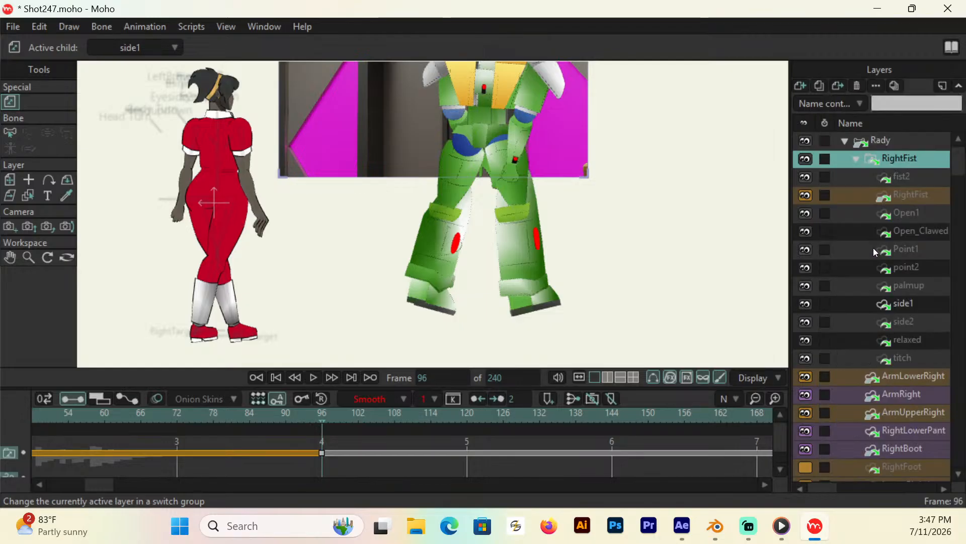
Step: Try Side_up in the LeftFist switch layer at frame 96, set it to Side2, and collapse and select the Rady layer
click(857, 158)
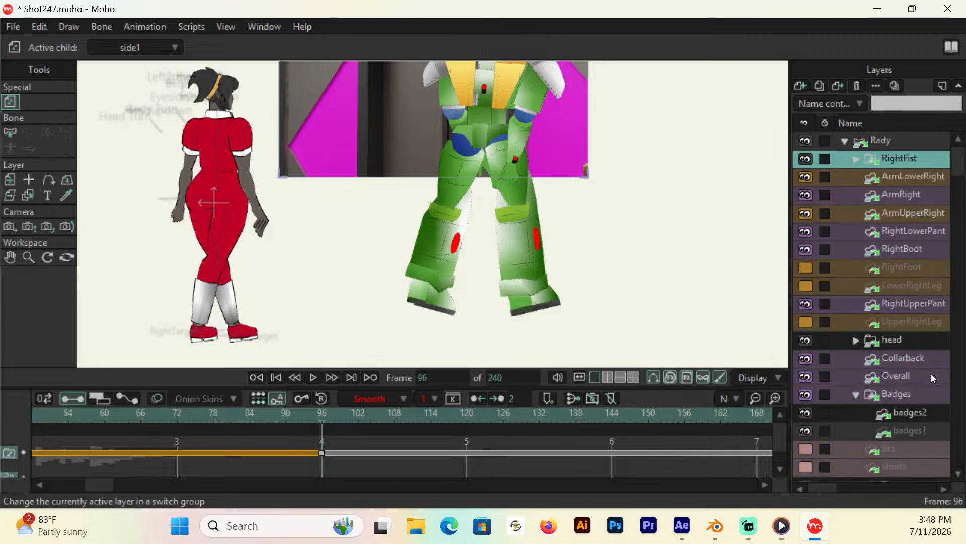
click(855, 395)
scroll(894, 378, down, 5)
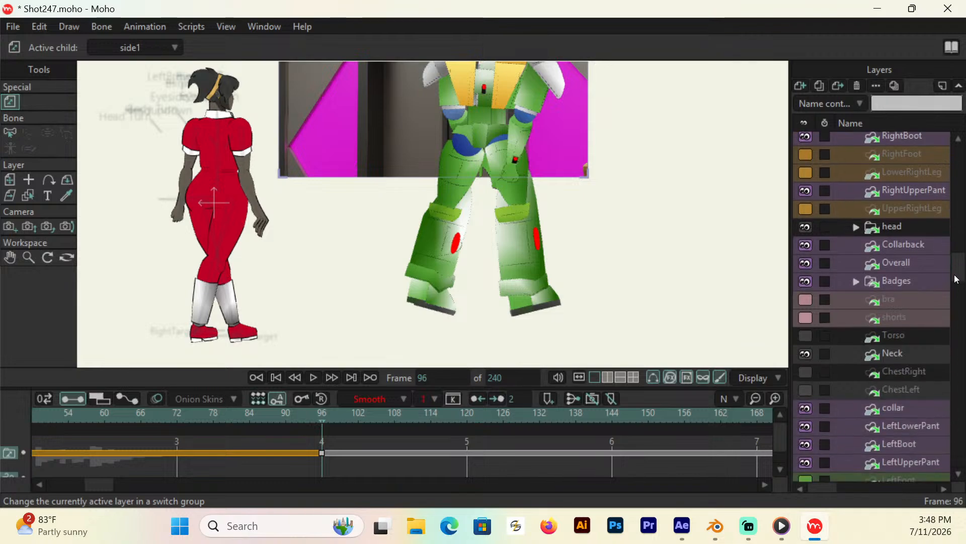
click(908, 374)
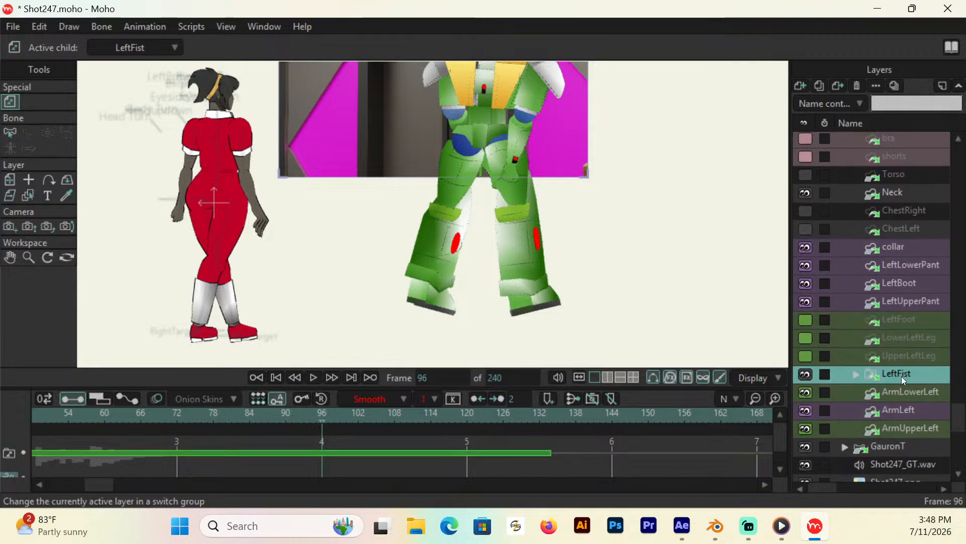
right_click(901, 374)
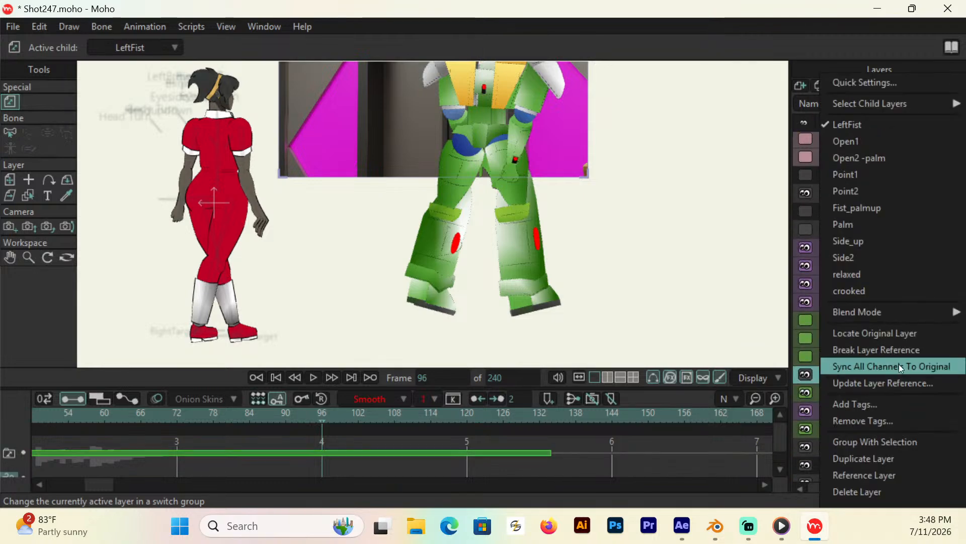
click(857, 246)
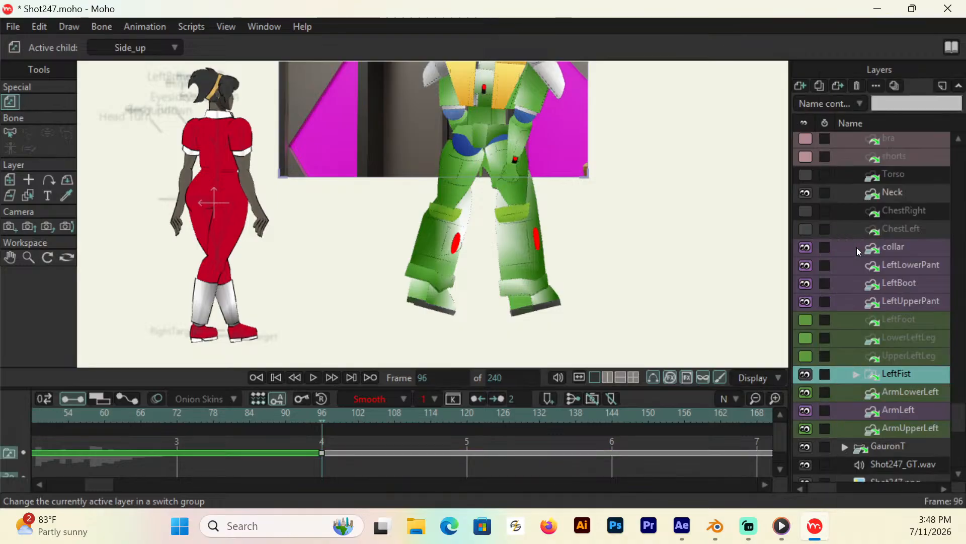
right_click(891, 375)
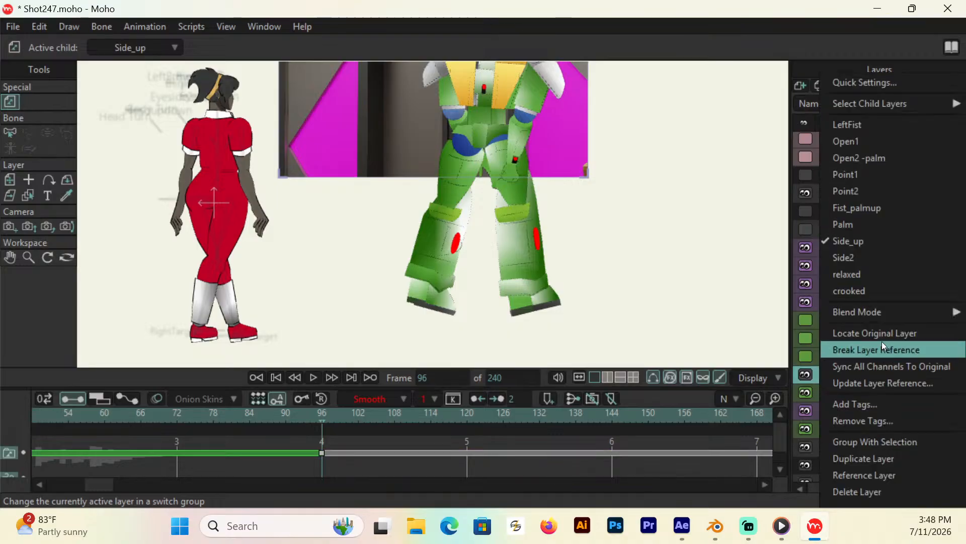
click(861, 259)
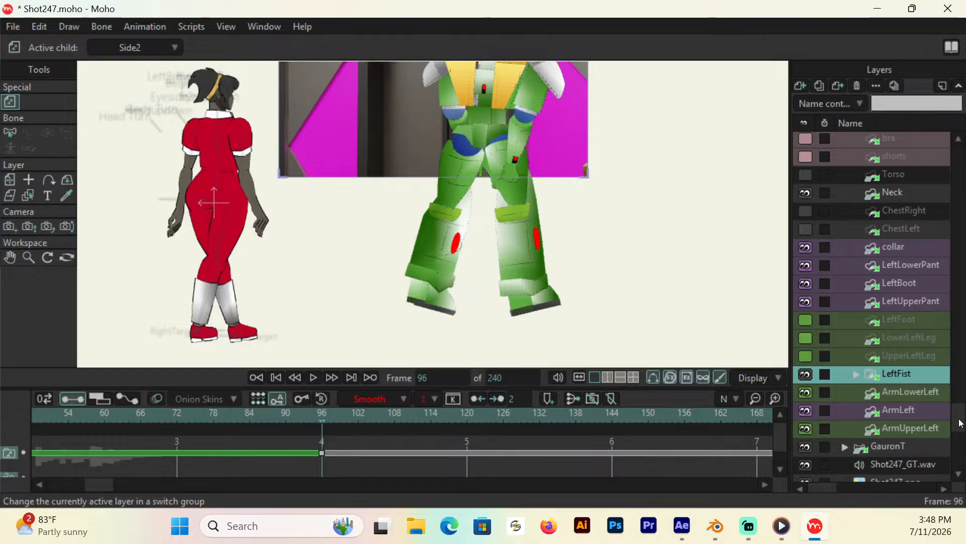
drag(960, 421, 916, 152)
click(844, 142)
click(881, 140)
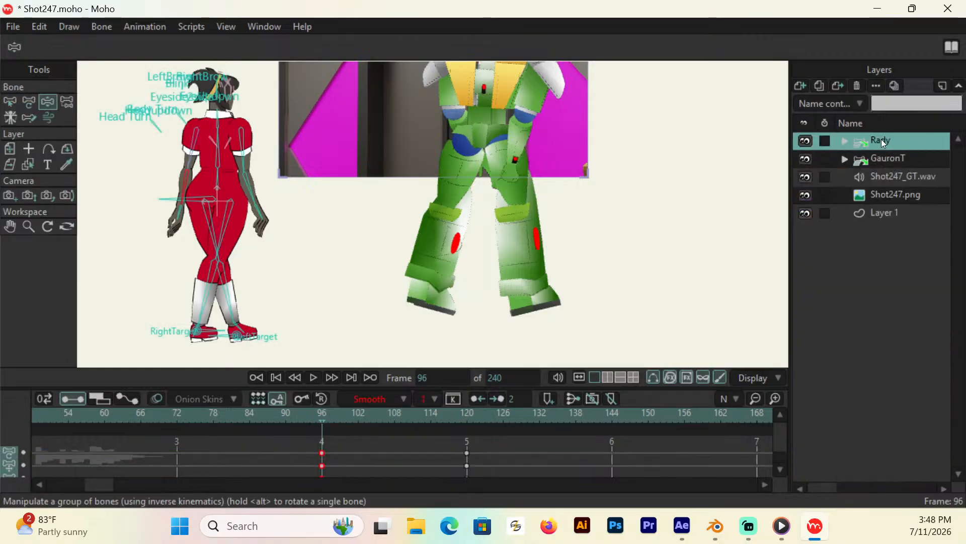
Step: Step through frames 96 to 120 to review Rady's first stride
key(Right)
key(Right)
key(Right)
key(Right)
key(Right)
key(Right)
key(Right)
key(Right)
key(Right)
key(Right)
key(Right)
key(Right)
key(Right)
key(Right)
key(Right)
key(Right)
key(Right)
key(Right)
key(Right)
key(Right)
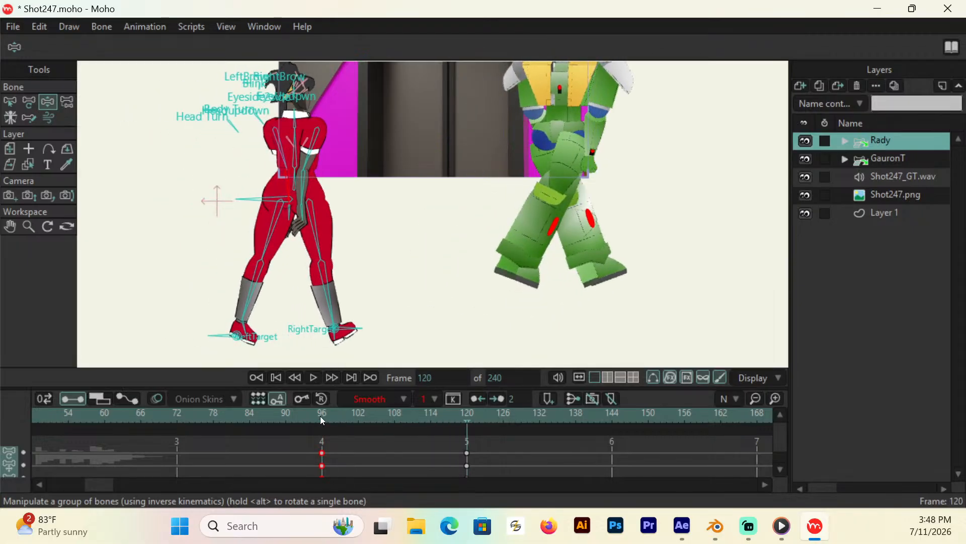
scroll(320, 416, up, 20)
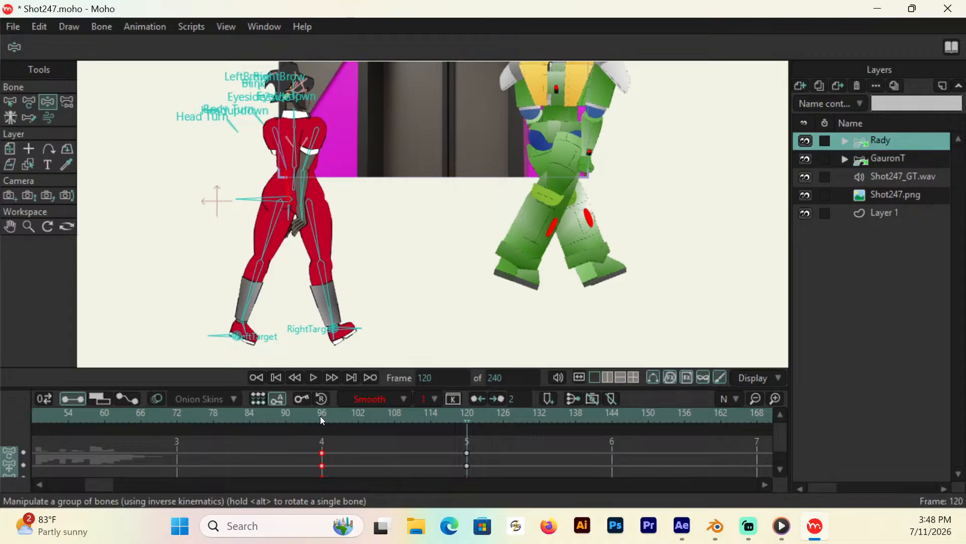
scroll(320, 416, down, 20)
scroll(320, 416, down, 20)
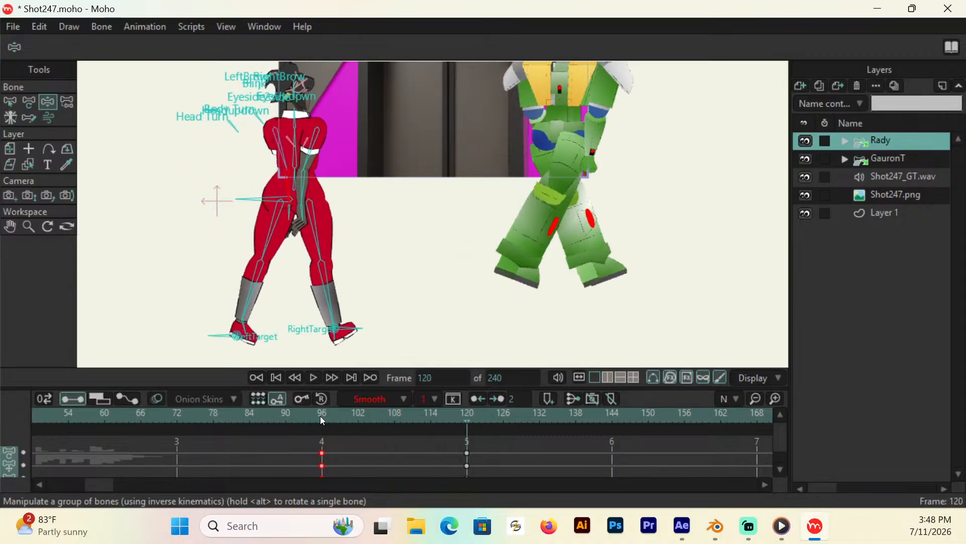
Step: At frame 144, move Rady's left foot target and body toward GauronT for a second stride and swing her arms to her sides
drag(320, 415, 609, 467)
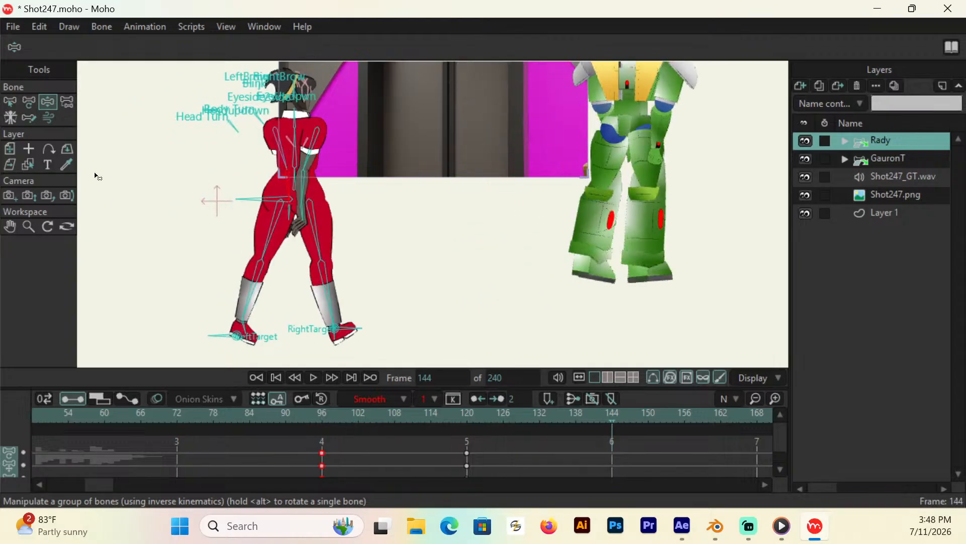
drag(225, 337, 400, 330)
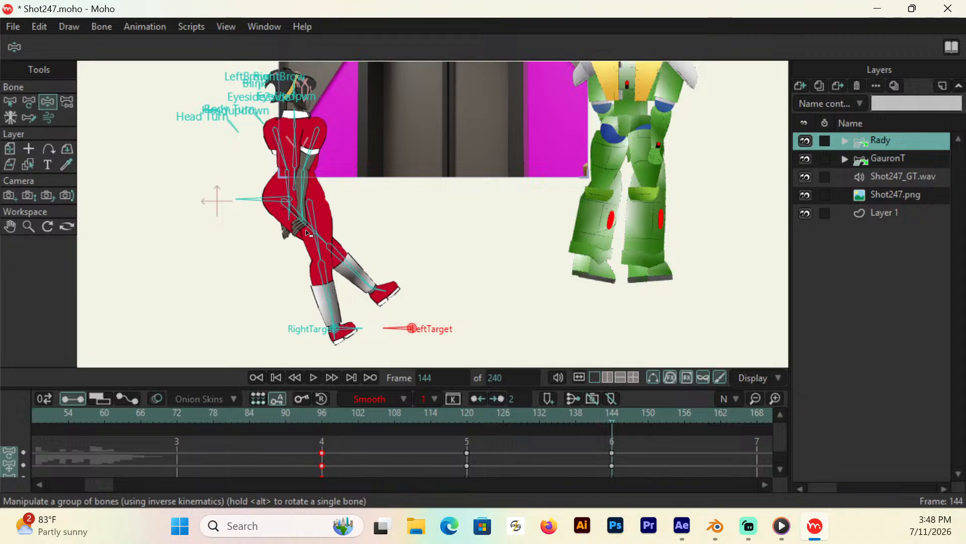
drag(263, 199, 348, 202)
mouse_move(395, 157)
mouse_down()
mouse_move(405, 157)
mouse_move(351, 155)
mouse_move(364, 193)
mouse_up()
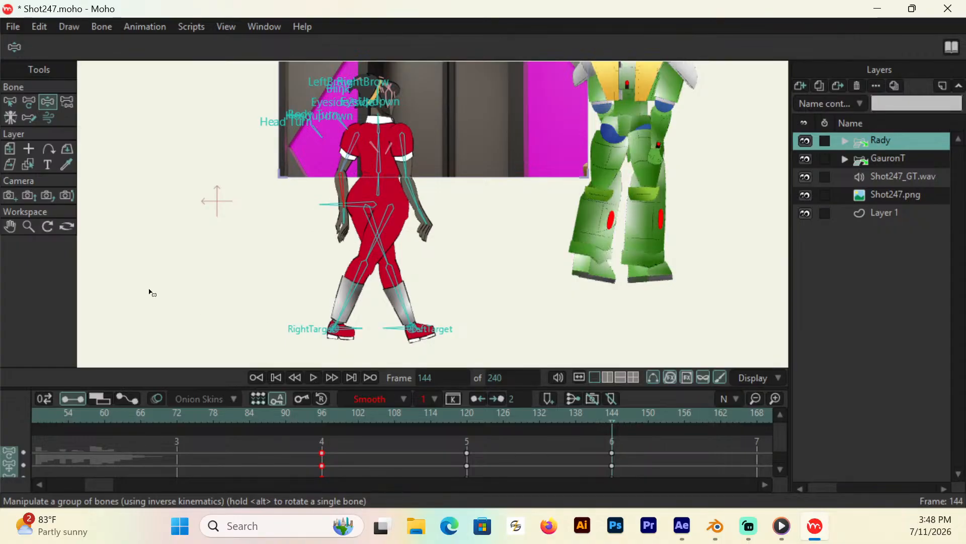
Step: At frame 168, move Rady's right foot target and body toward GauronT for a third stride and swing her arms inward across her body
click(10, 226)
drag(236, 166, 198, 255)
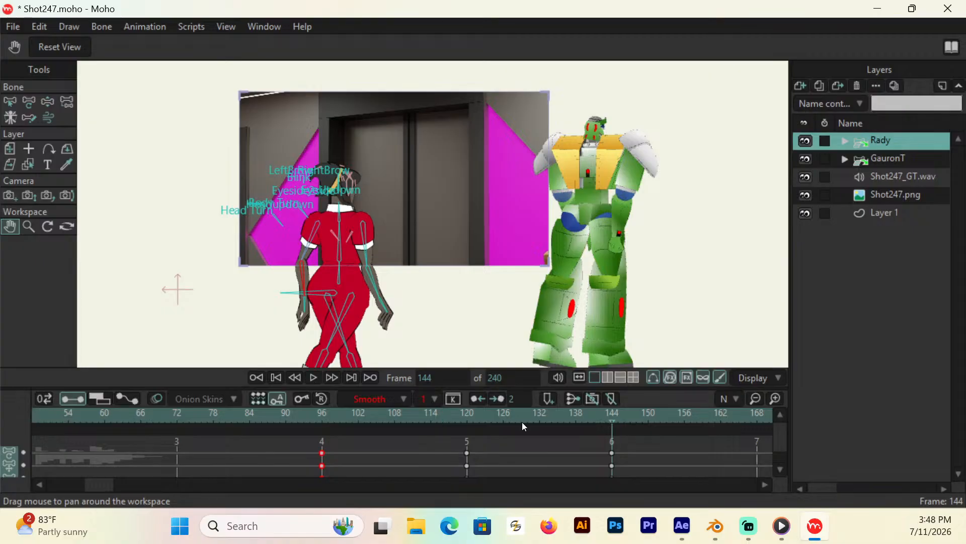
drag(94, 484, 110, 484)
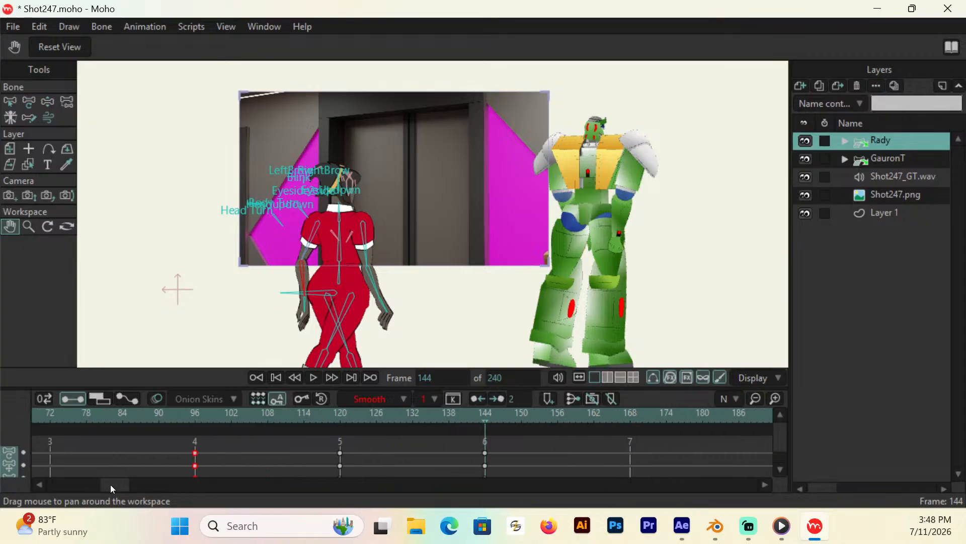
click(632, 416)
scroll(470, 283, down, 3)
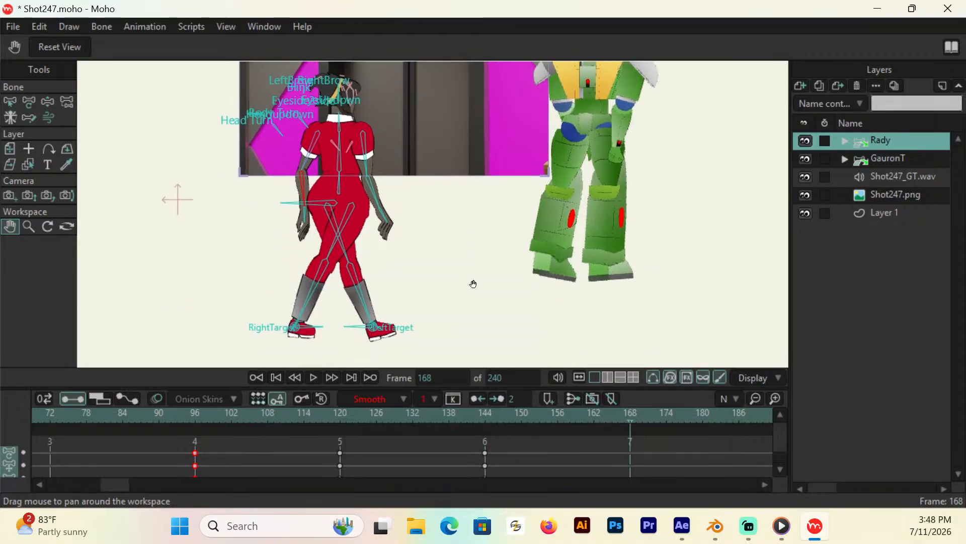
click(58, 101)
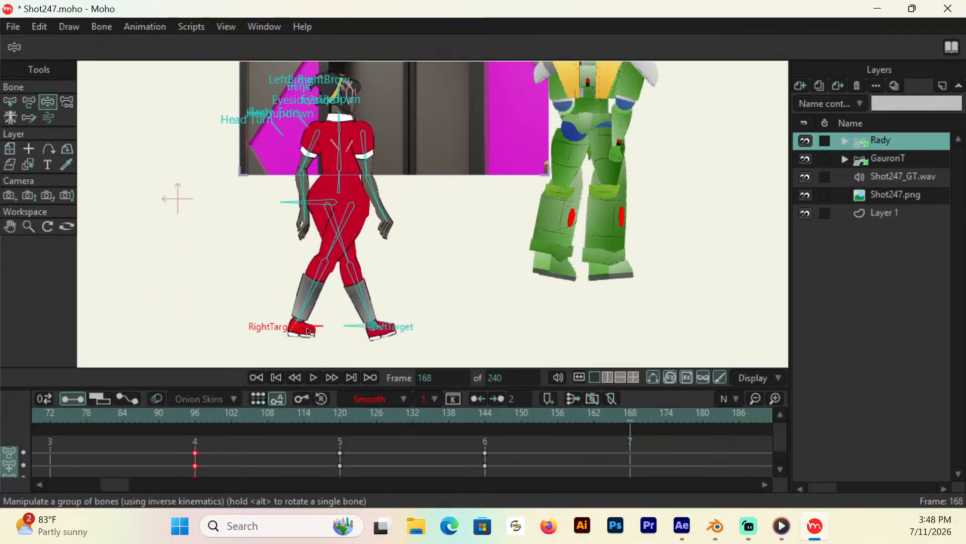
drag(297, 327, 440, 328)
drag(308, 202, 376, 199)
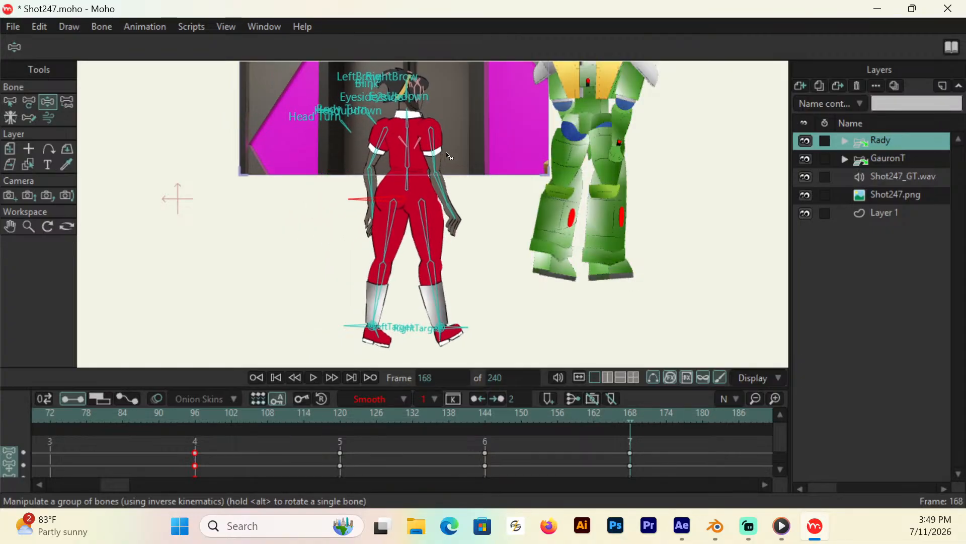
mouse_move(434, 150)
mouse_down()
mouse_move(383, 150)
mouse_move(402, 173)
mouse_up()
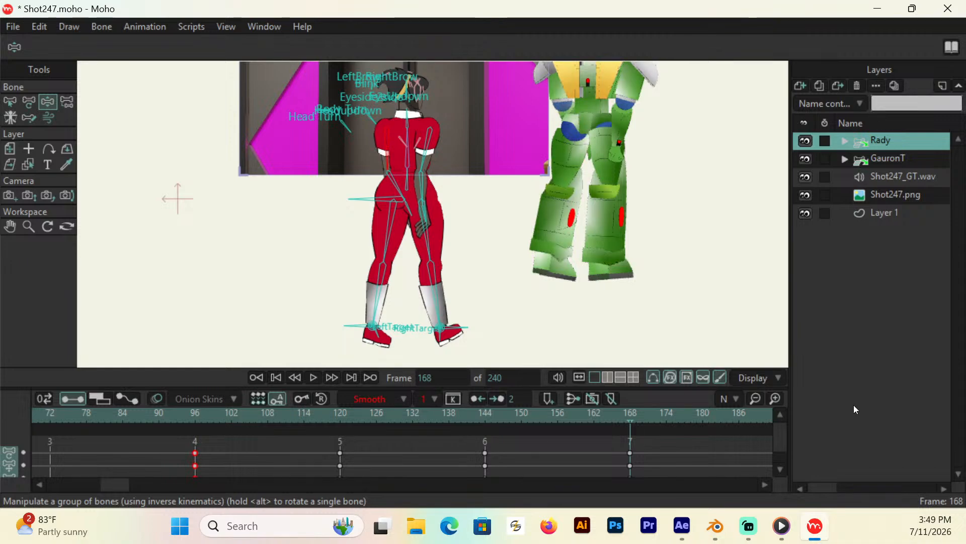
Step: At frame 192, move Rady's left foot target and body toward GauronT for another stride and swing her arms out to her sides
scroll(119, 479, down, 3)
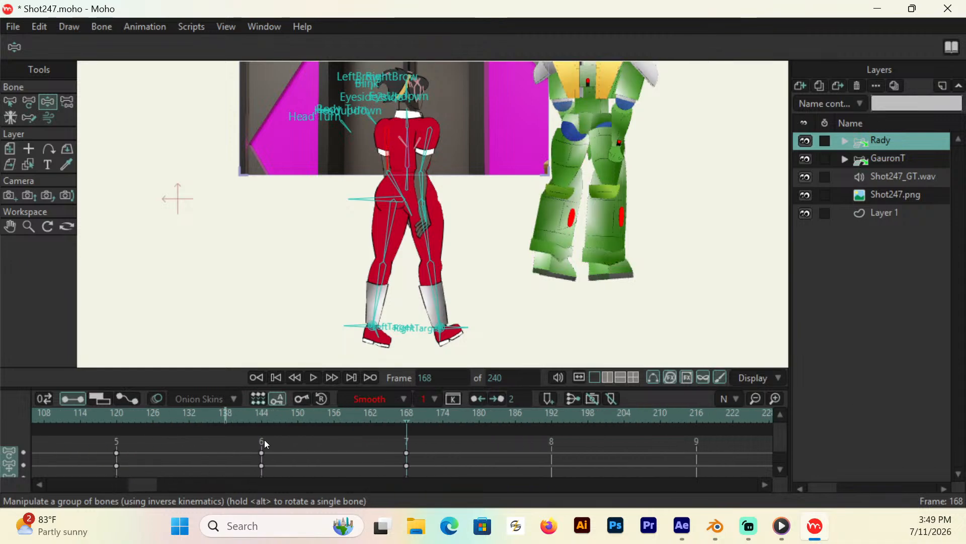
click(550, 412)
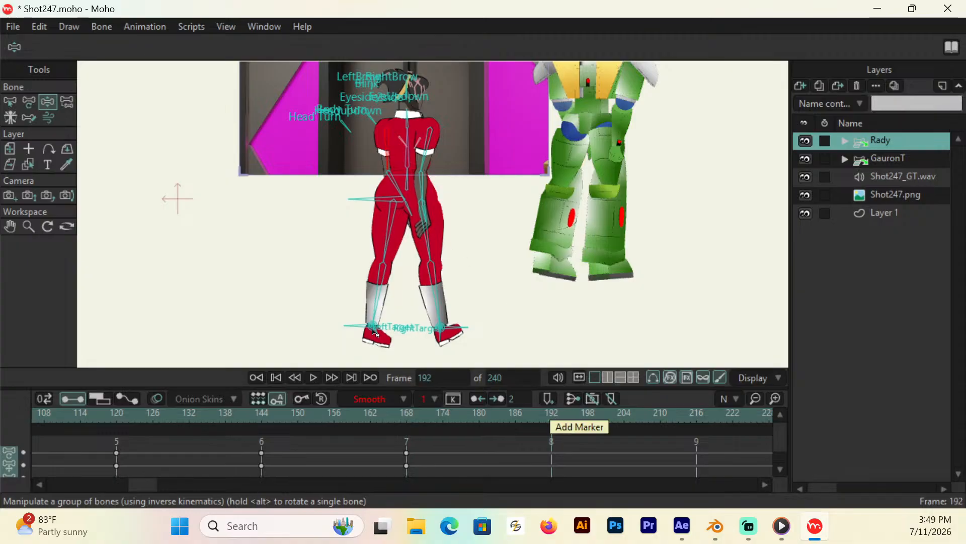
drag(375, 329, 513, 329)
drag(385, 202, 435, 206)
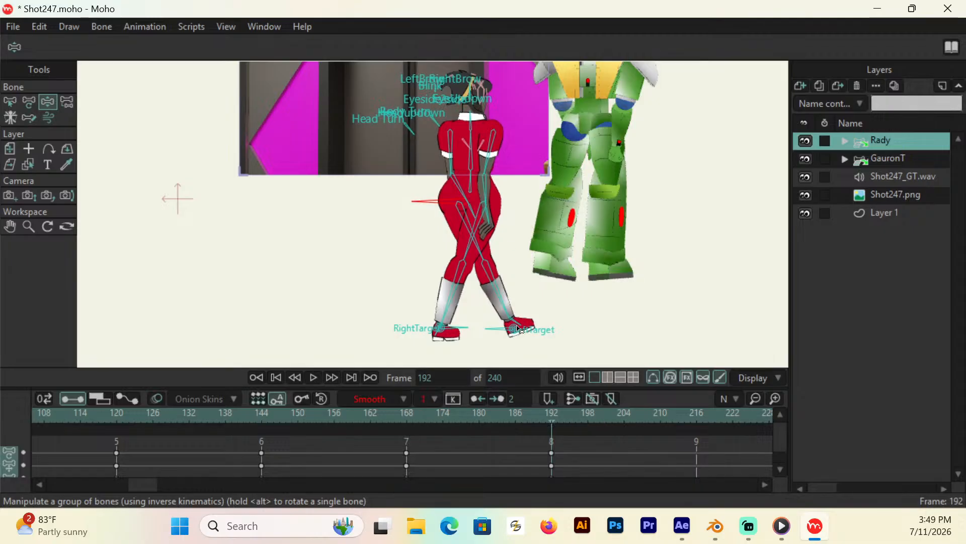
drag(519, 329, 498, 328)
drag(499, 173, 442, 151)
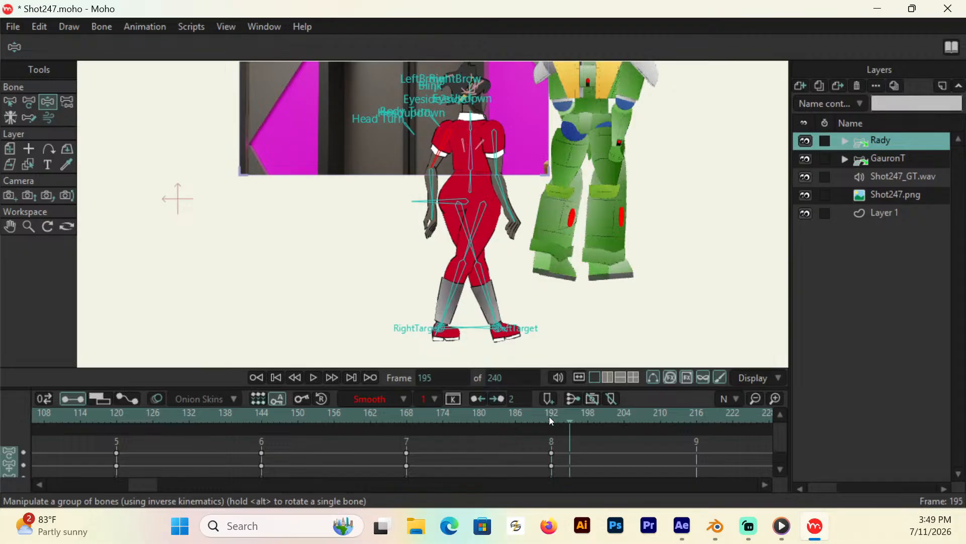
Step: At frame 216, move Rady's right foot target and body toward GauronT for the following stride and swing her arms inward across her body
drag(550, 416, 697, 413)
drag(456, 330, 581, 310)
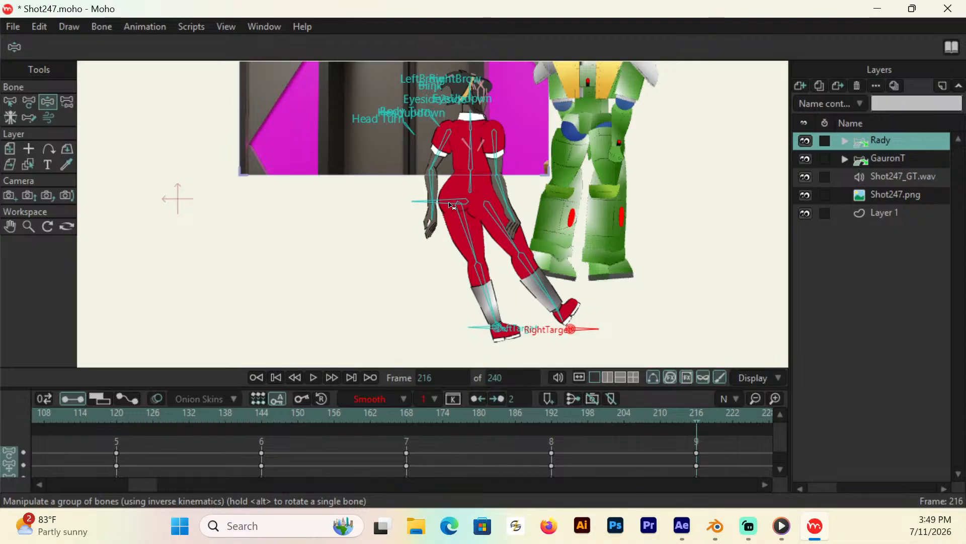
drag(452, 205, 514, 200)
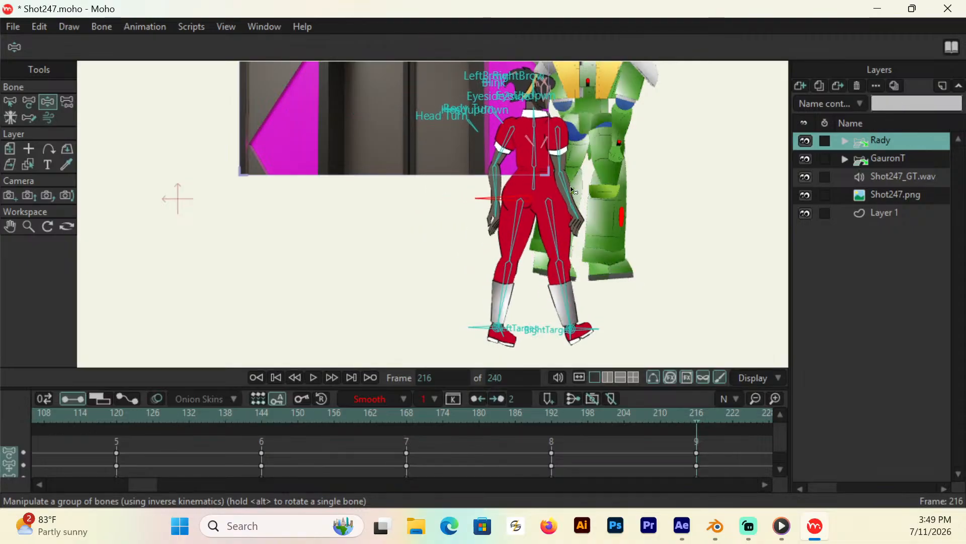
drag(562, 156, 506, 155)
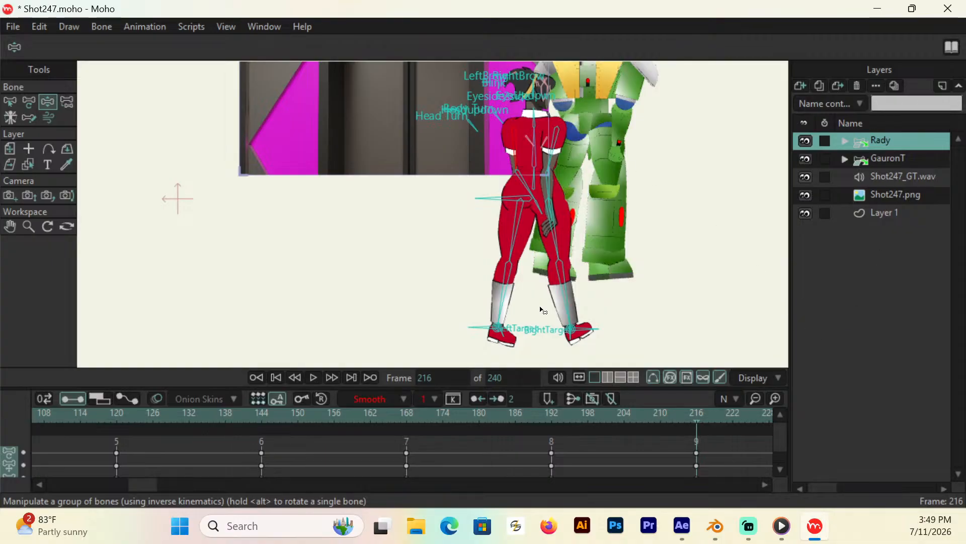
Step: Try scaling the Rady layer down to 24.3% and shifting it toward GauronT at frame 216, and undo both changes
click(10, 149)
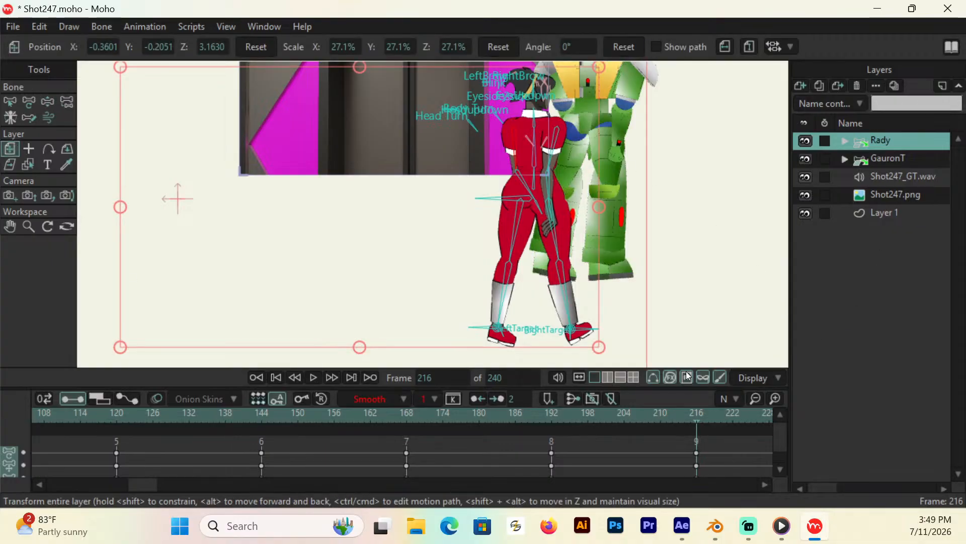
drag(602, 349, 599, 346)
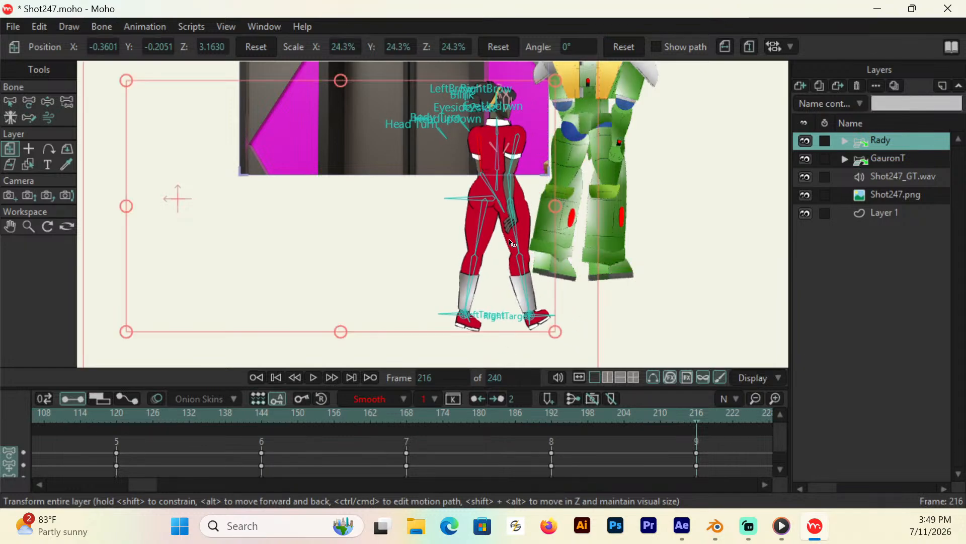
drag(497, 199, 499, 201)
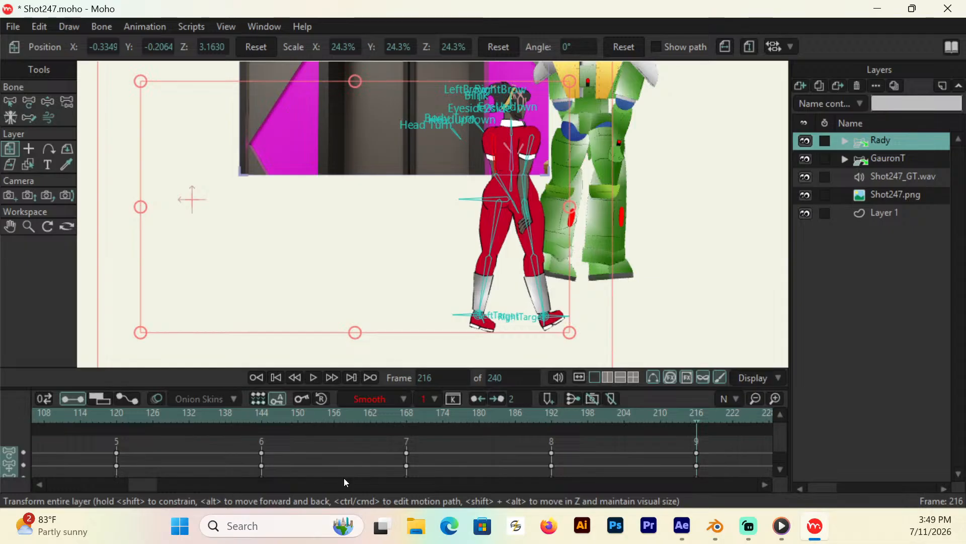
key(ctrl+z)
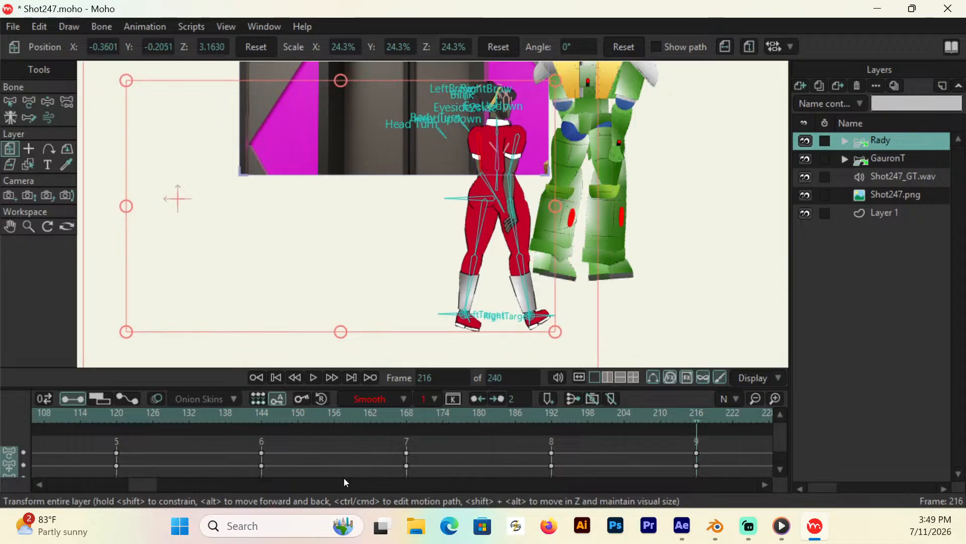
key(ctrl+z)
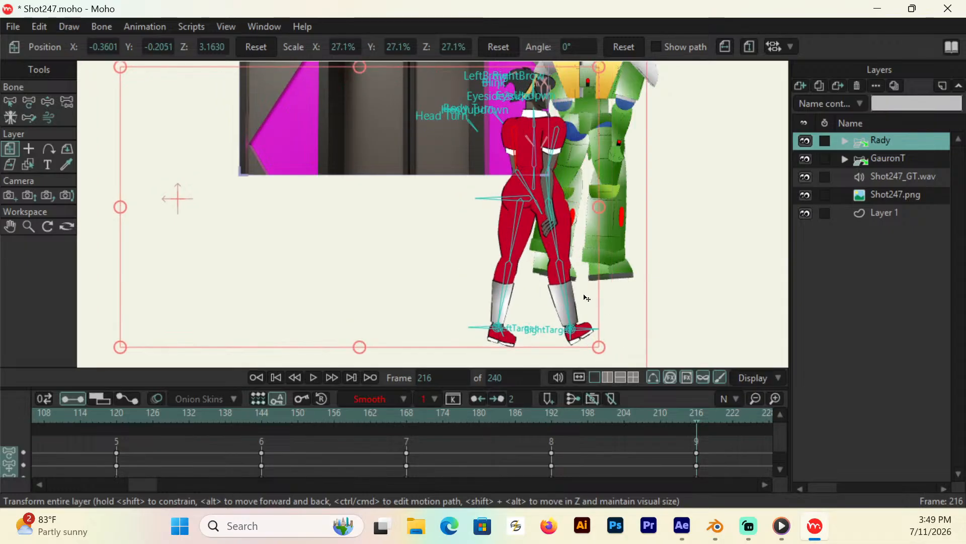
Step: Move the Rady layer back in depth to Z 3.0948 at frame 216, keeping its 27.1% scale
drag(584, 294, 586, 302)
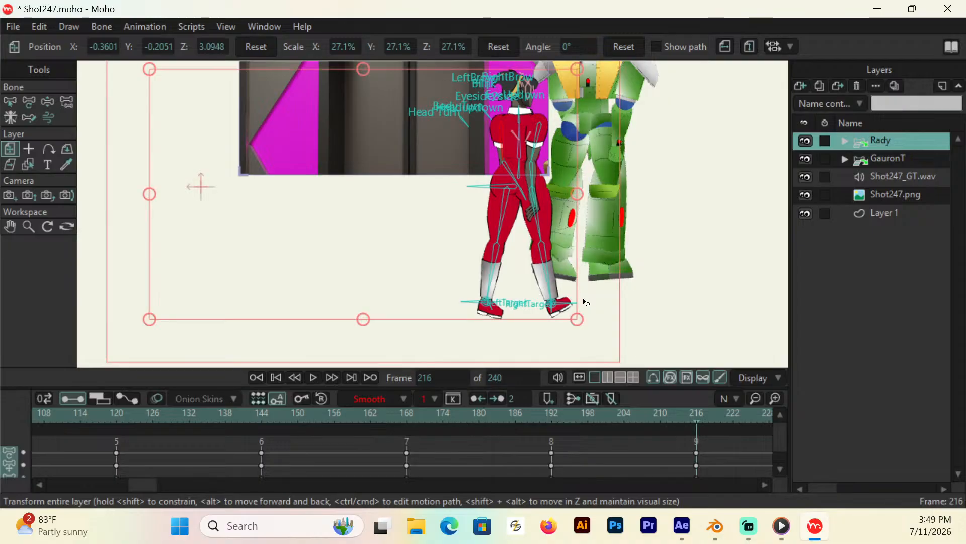
Step: At frame 240, move Rady's left foot target and body onto GauronT's position for the last stride and swing her arms to her sides
drag(146, 484, 182, 484)
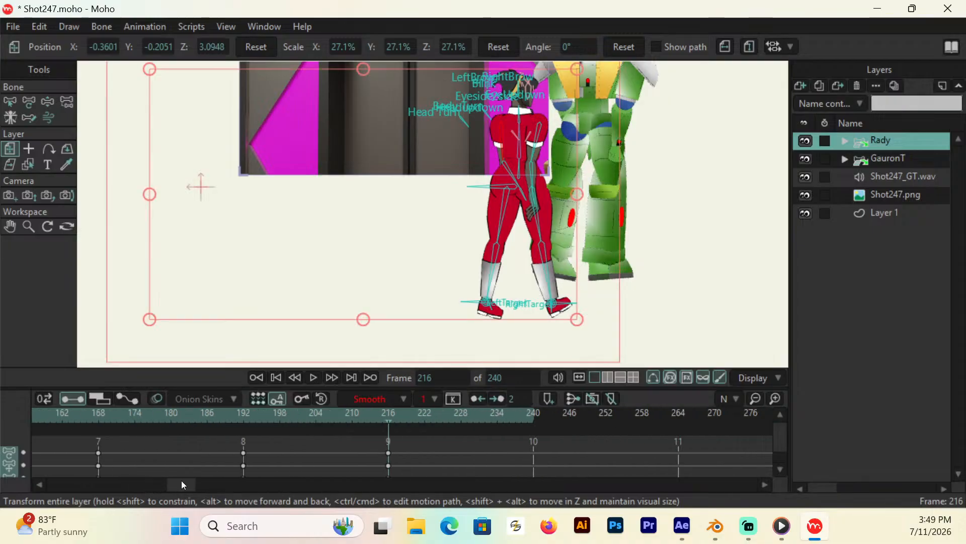
click(533, 417)
click(47, 102)
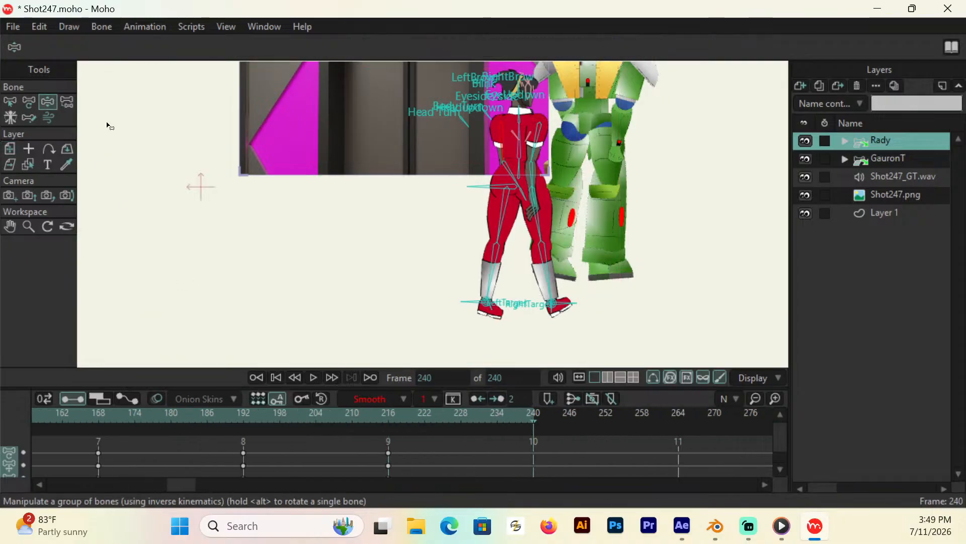
drag(480, 301, 611, 305)
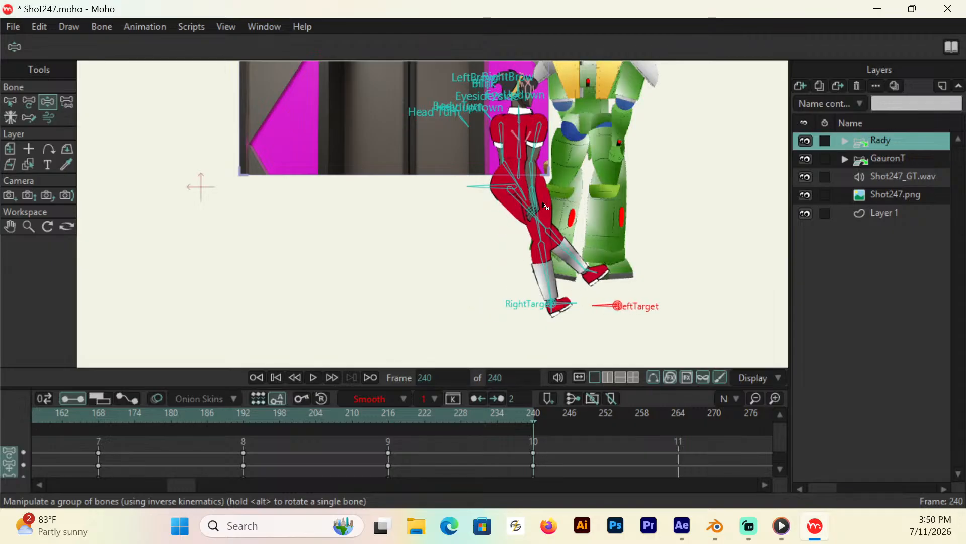
drag(492, 187, 557, 189)
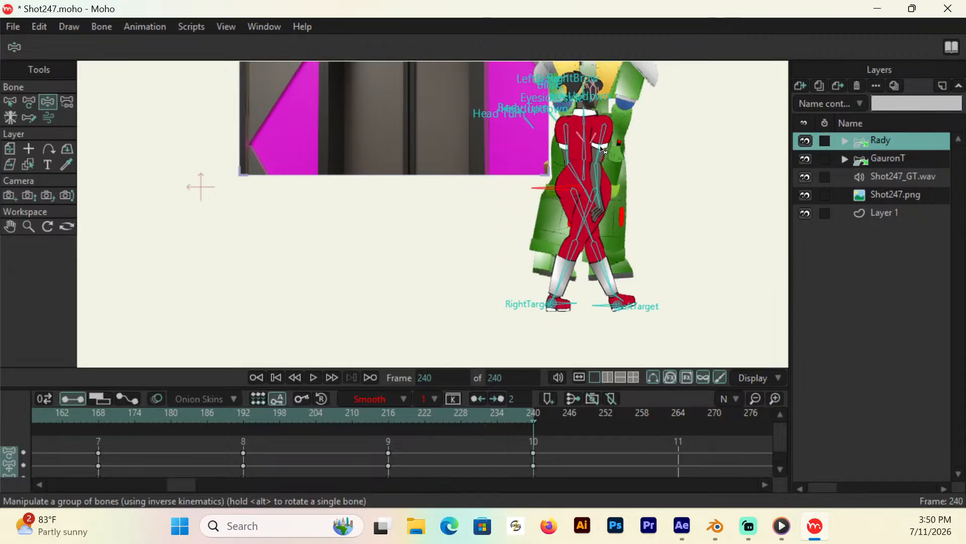
mouse_move(597, 146)
mouse_down()
mouse_move(608, 147)
mouse_move(555, 148)
mouse_move(565, 172)
mouse_up()
Step: Step from frame 96 to 108 and pose Rady mid-stride there, lifting her right foot target, bending that knee toward GauronT and raising her body slightly
drag(184, 483, 65, 498)
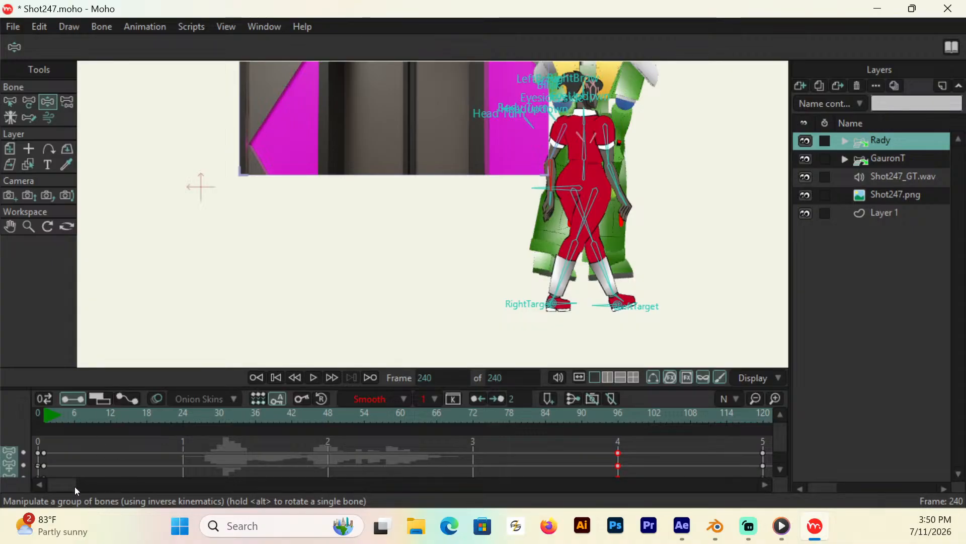
drag(67, 485, 110, 485)
drag(274, 417, 292, 418)
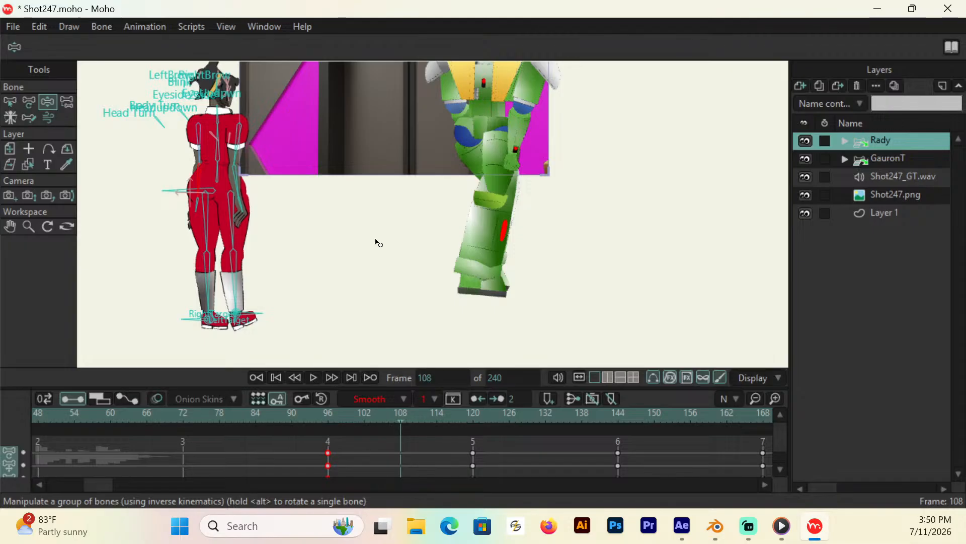
click(329, 411)
key(Right)
key(Right)
key(Right)
key(Right)
key(Right)
key(Right)
key(Right)
key(Right)
key(Right)
key(Right)
key(Right)
key(Right)
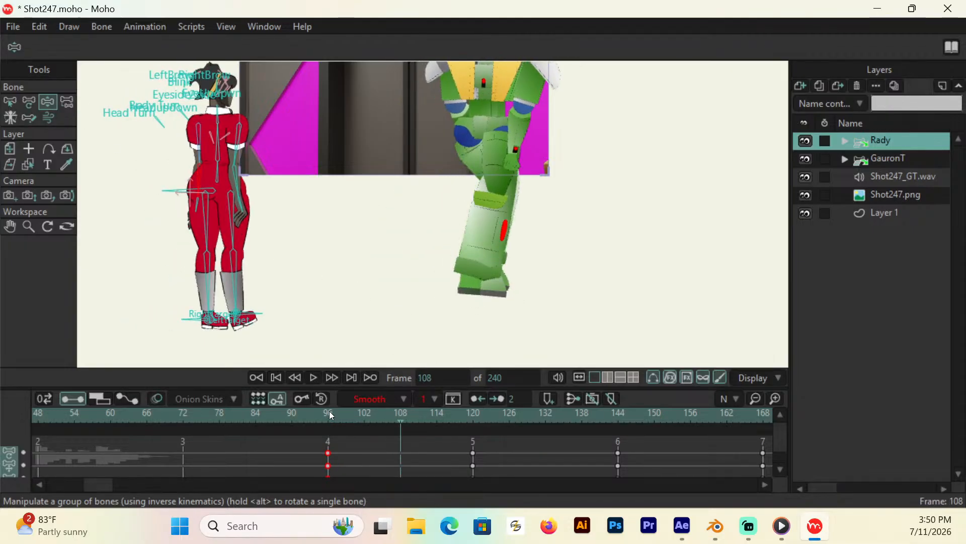
drag(253, 319, 251, 307)
click(29, 101)
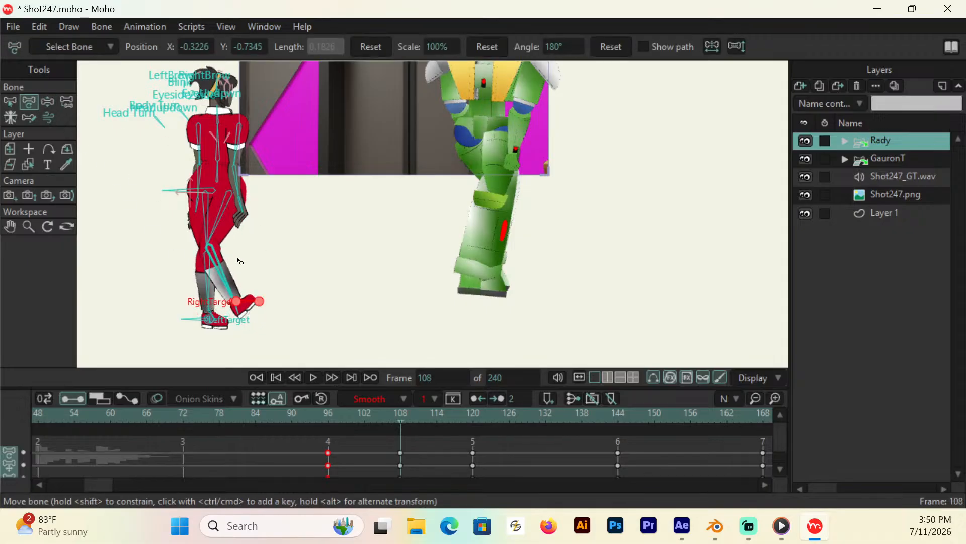
click(217, 231)
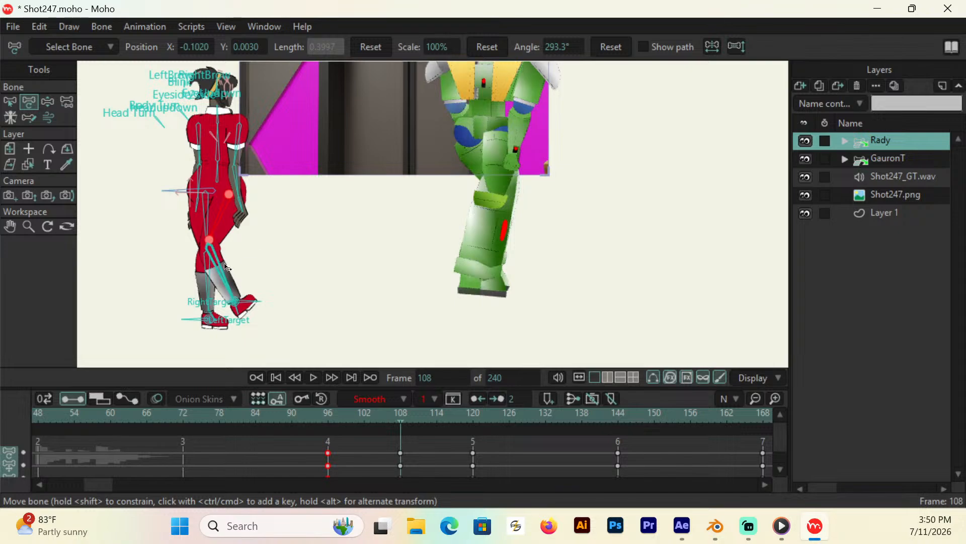
drag(223, 271, 218, 270)
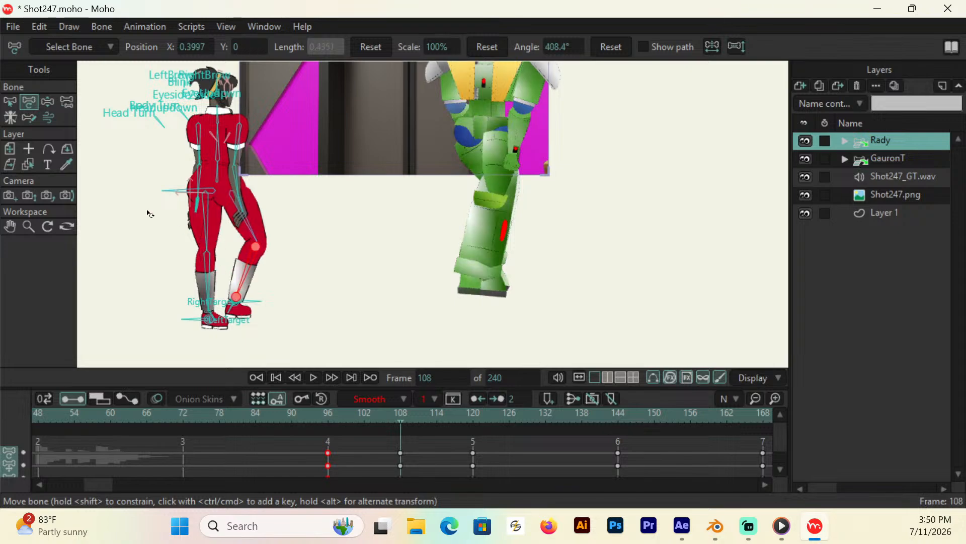
click(48, 101)
drag(186, 188, 186, 182)
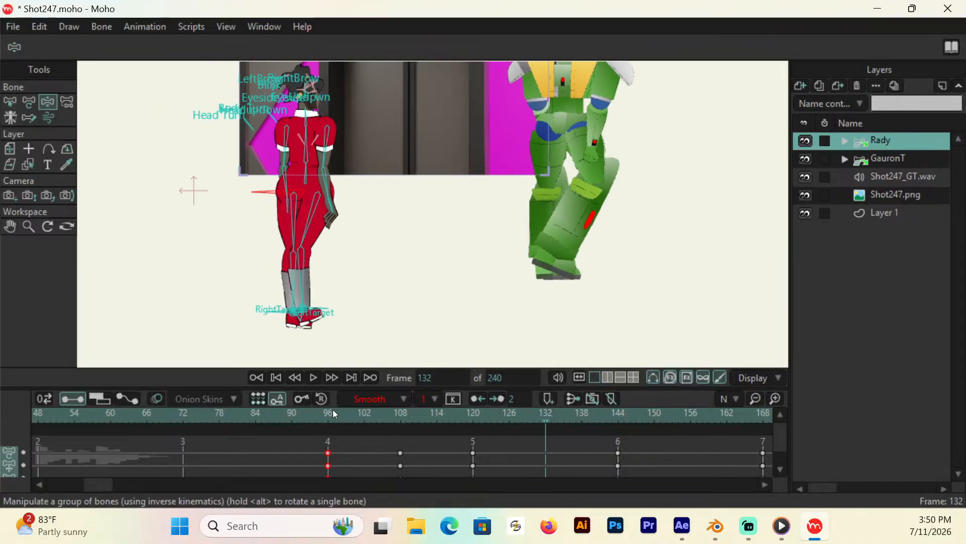
Step: At frame 132, raise Rady's body slightly and lift her left foot target for the mid-stride pose
drag(276, 196, 278, 196)
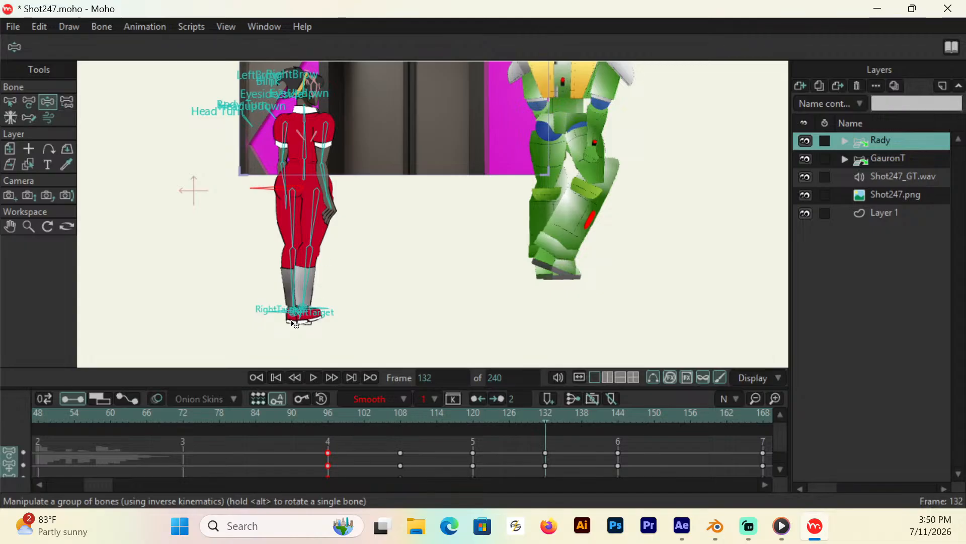
drag(294, 312, 306, 277)
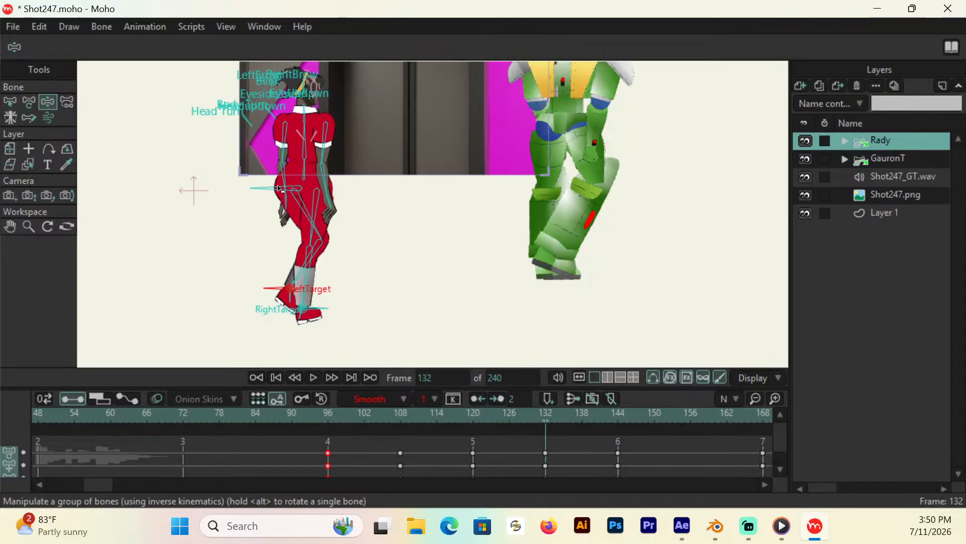
click(337, 414)
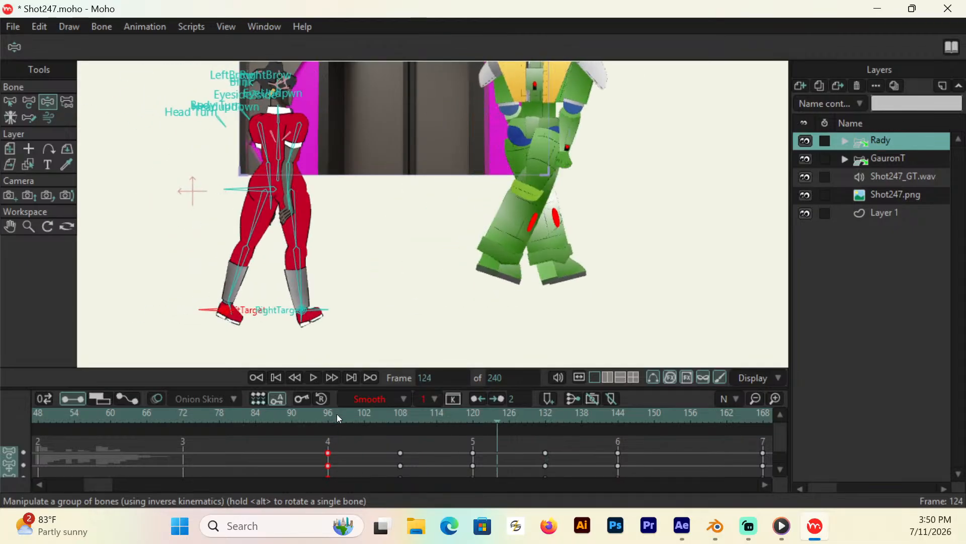
key(Right)
key(Right)
drag(267, 189, 267, 185)
Step: At frame 156, lift Rady's right foot target, bend that knee toward GauronT and raise her body slightly, and play back the walk
click(369, 412)
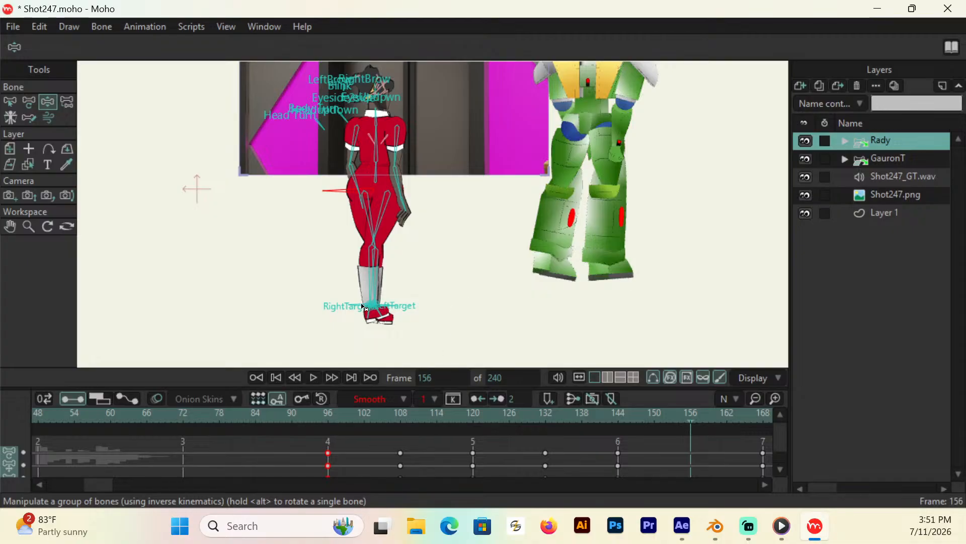
drag(364, 307, 393, 309)
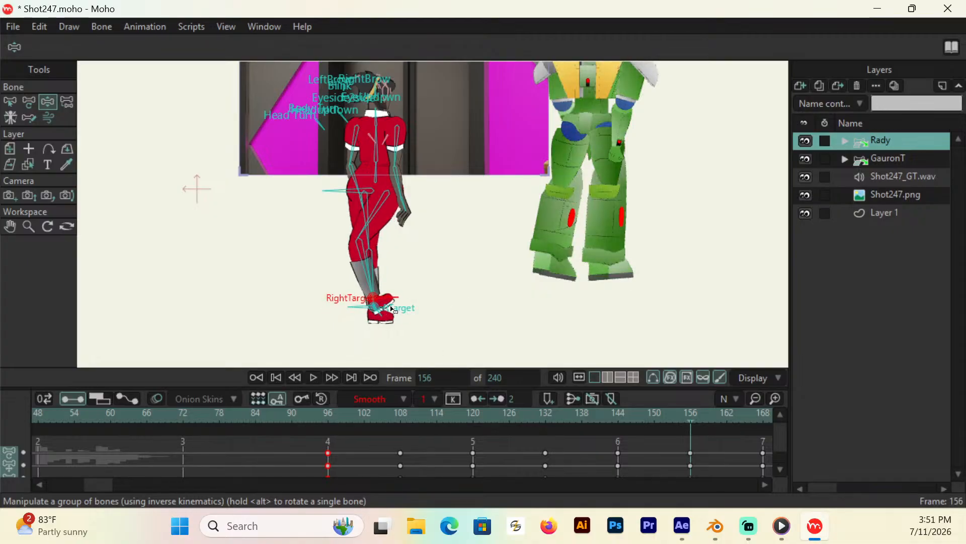
key(t)
drag(368, 275, 366, 269)
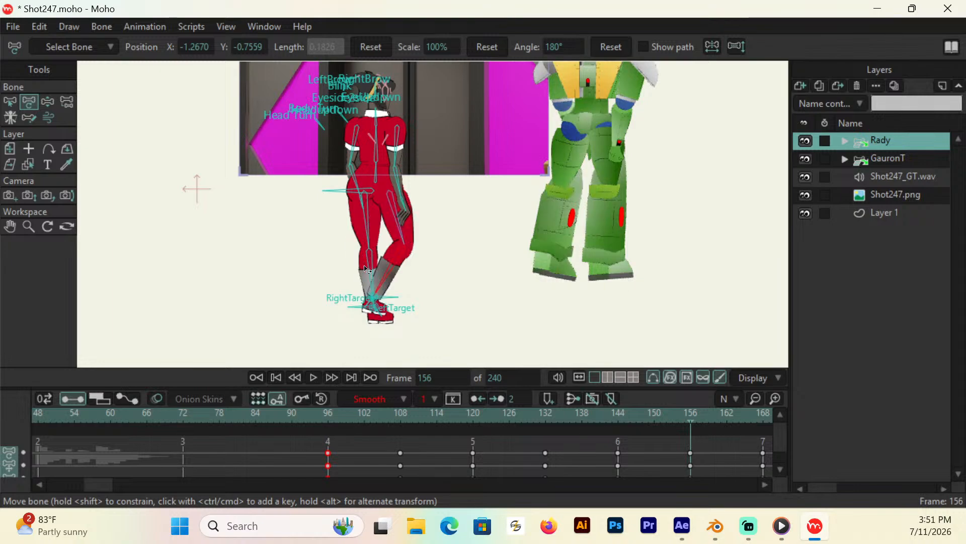
key(z)
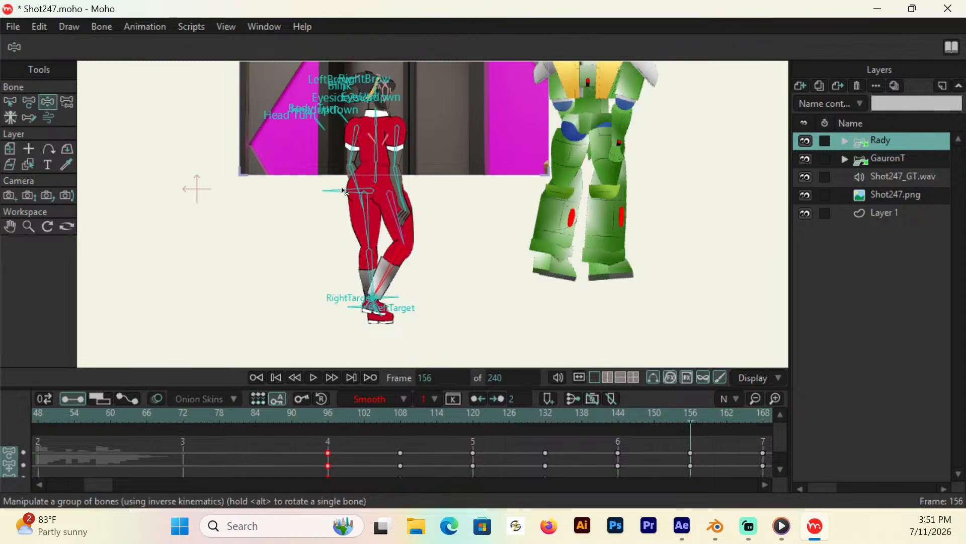
drag(344, 192, 341, 187)
click(350, 411)
key(space)
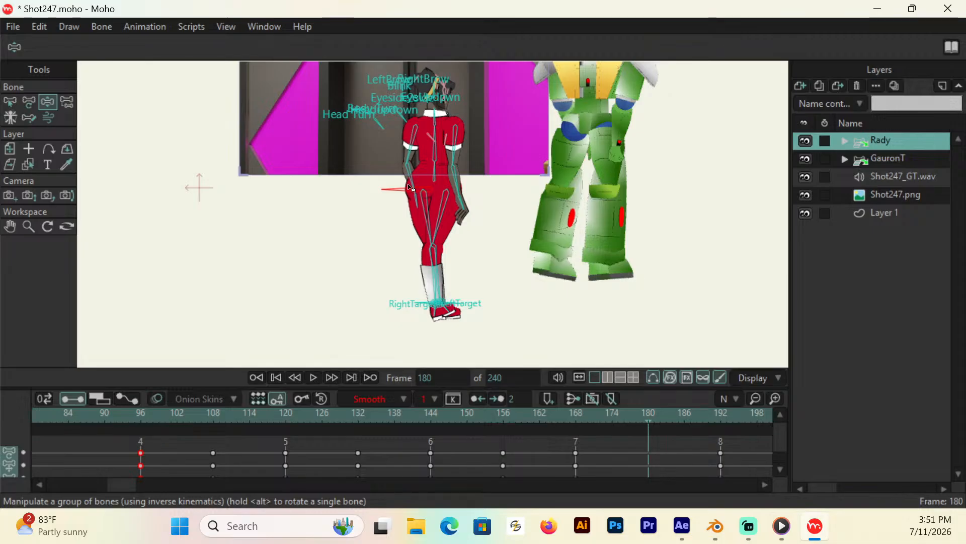
Step: At frame 180, raise Rady's body and lift her left foot target for the mid-stride pose, and check it against the neighbouring frames
drag(409, 188, 399, 180)
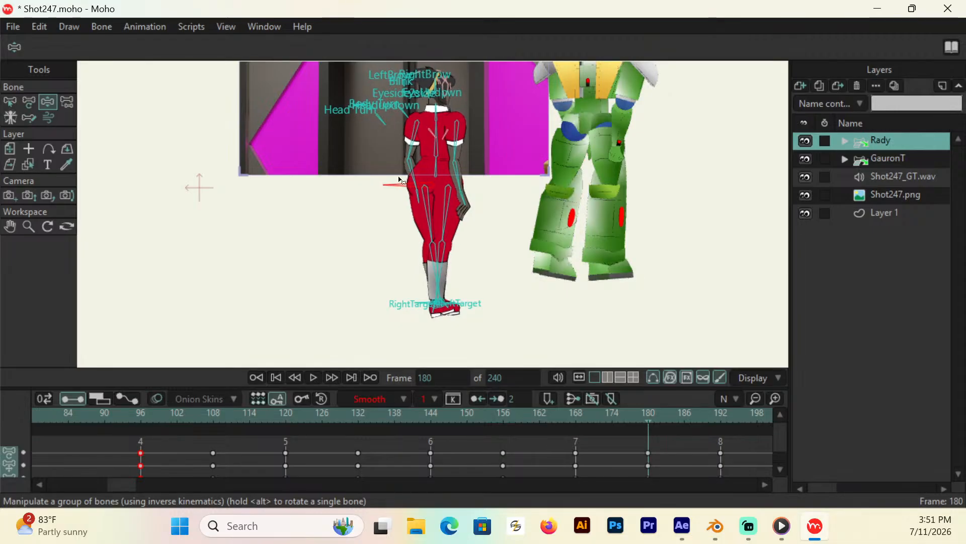
click(572, 412)
click(648, 413)
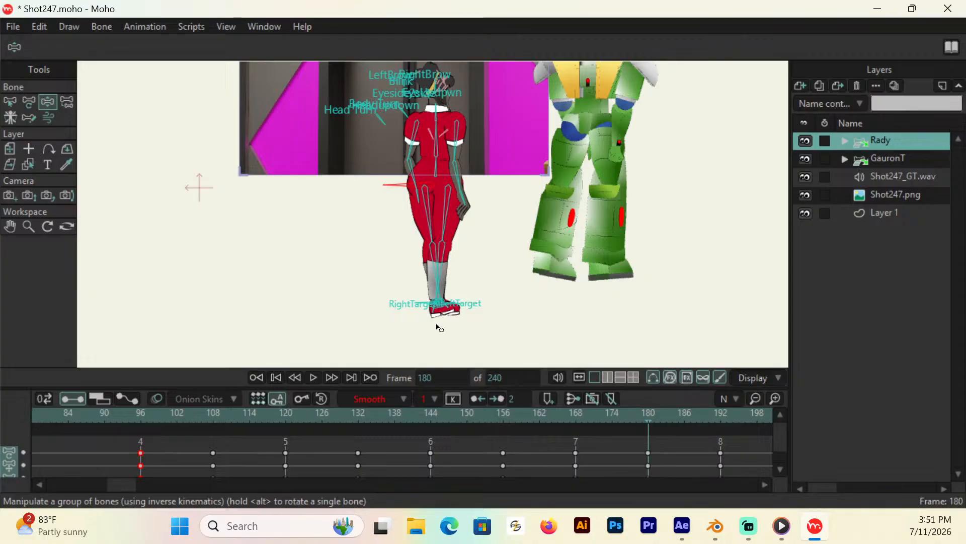
drag(437, 304, 434, 279)
drag(408, 184, 412, 178)
click(435, 413)
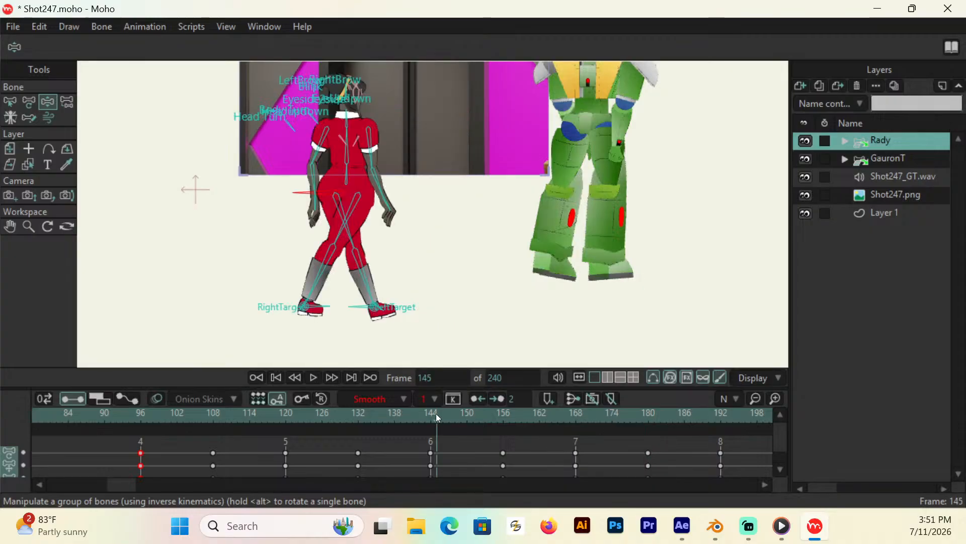
Step: Step through Rady's walk from frame 145 to about frame 205 to check the stride and mid-stride poses
key(Right)
key(Right)
key(Right)
key(Right)
key(Right)
key(Right)
key(Right)
key(Right)
key(Right)
key(Right)
key(Right)
key(Right)
key(Right)
key(Right)
key(Right)
key(Right)
key(Right)
key(Right)
key(Right)
key(Right)
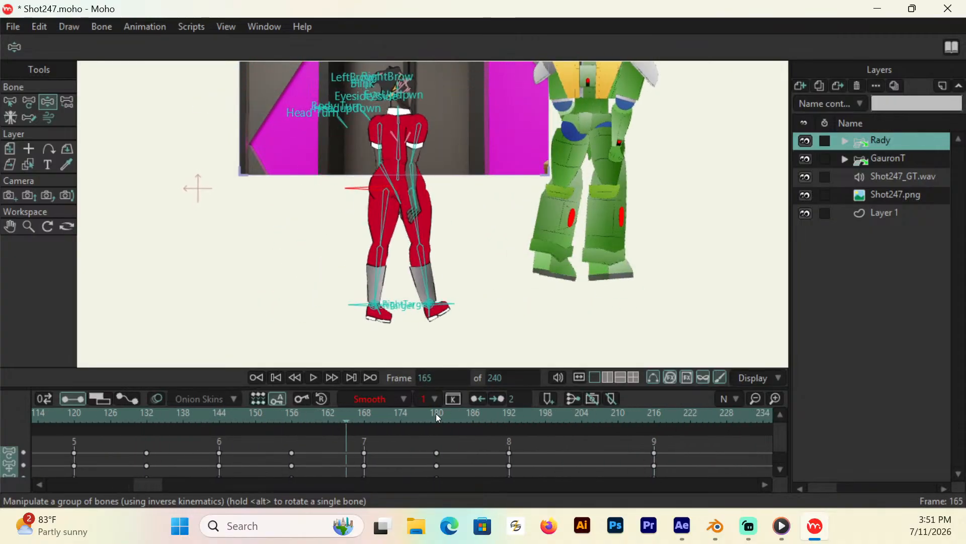
key(Left)
key(Left)
key(Left)
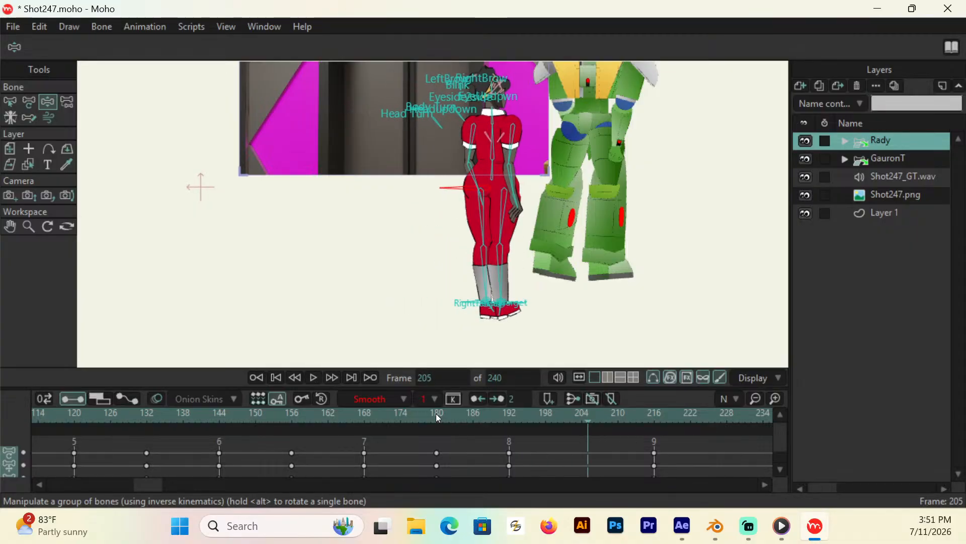
key(Right)
Step: At frame 204, lift Rady's right foot target, raise her body slightly and bend that knee toward GauronT for the mid-stride pose
click(584, 414)
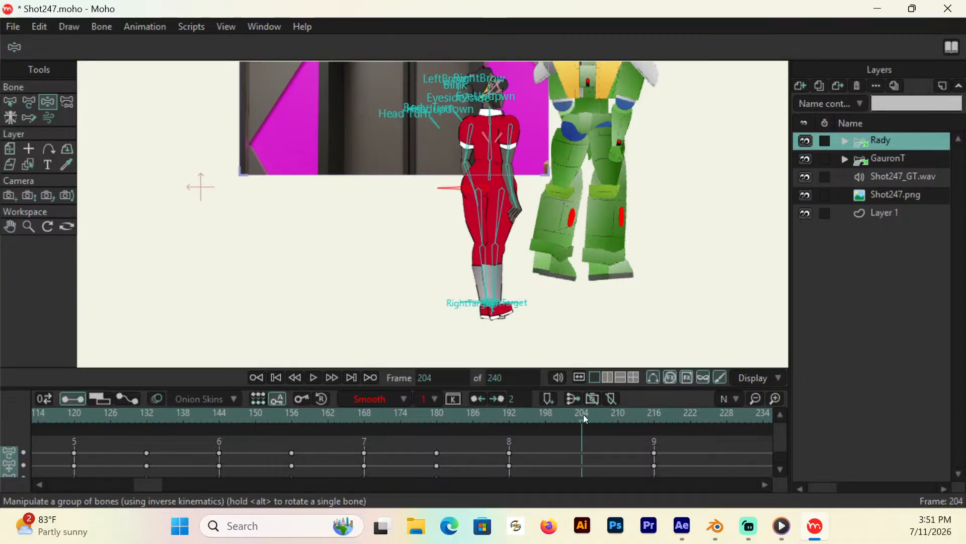
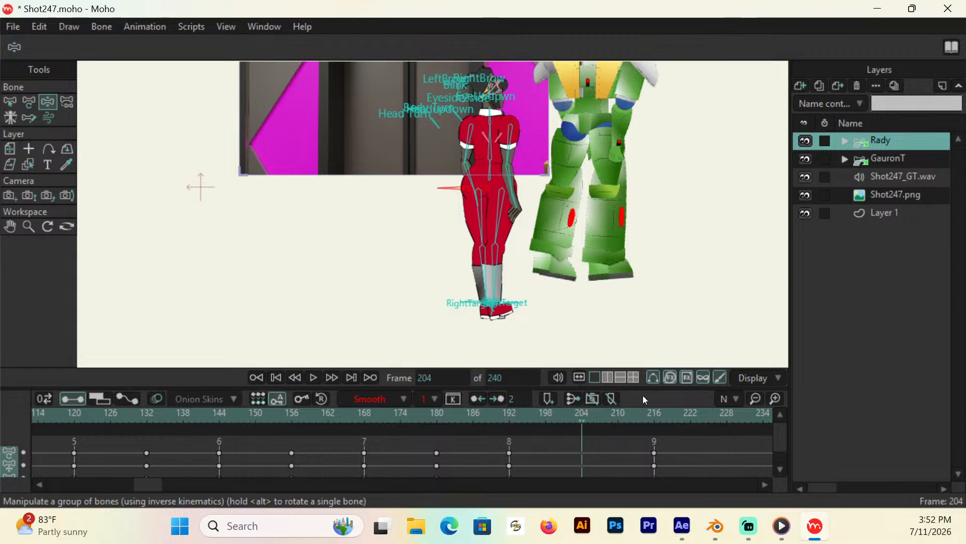
click(510, 415)
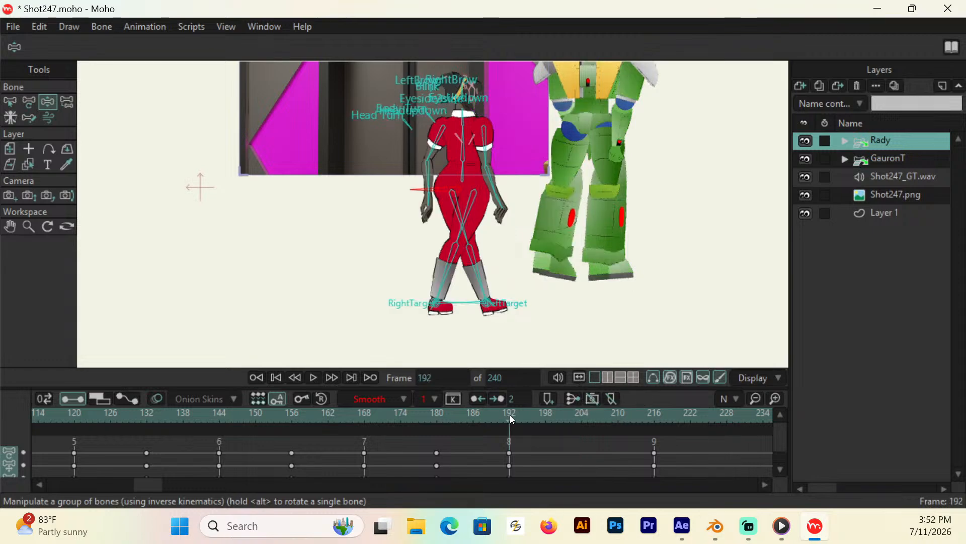
click(582, 414)
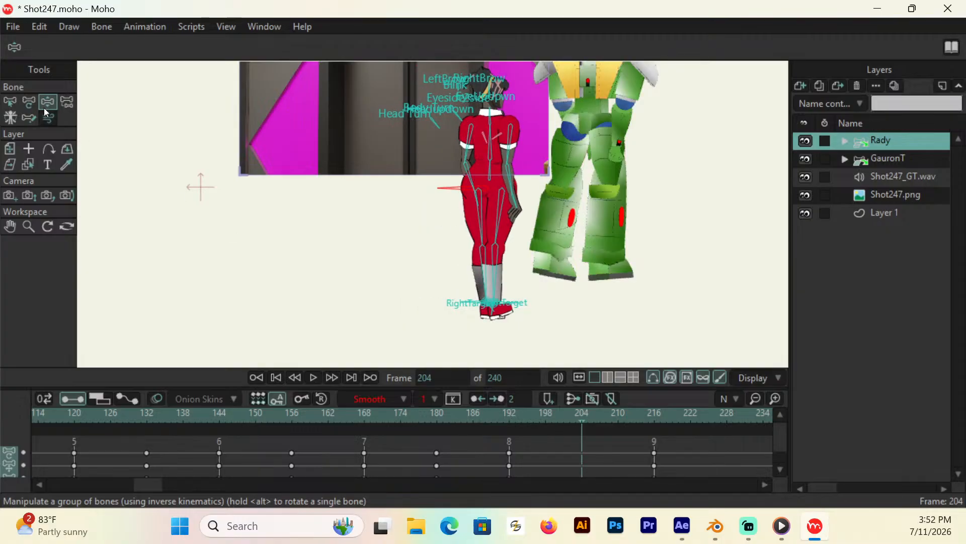
drag(503, 302, 503, 291)
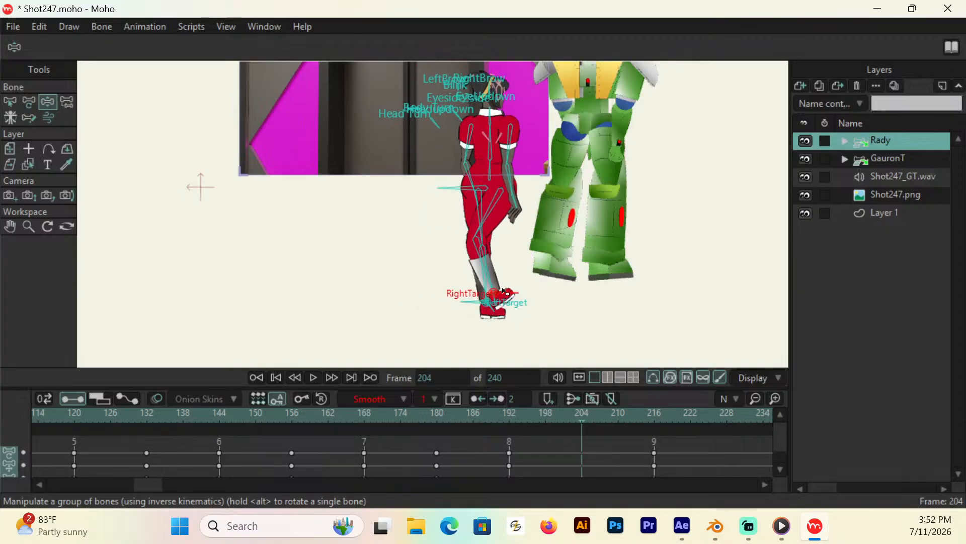
key(t)
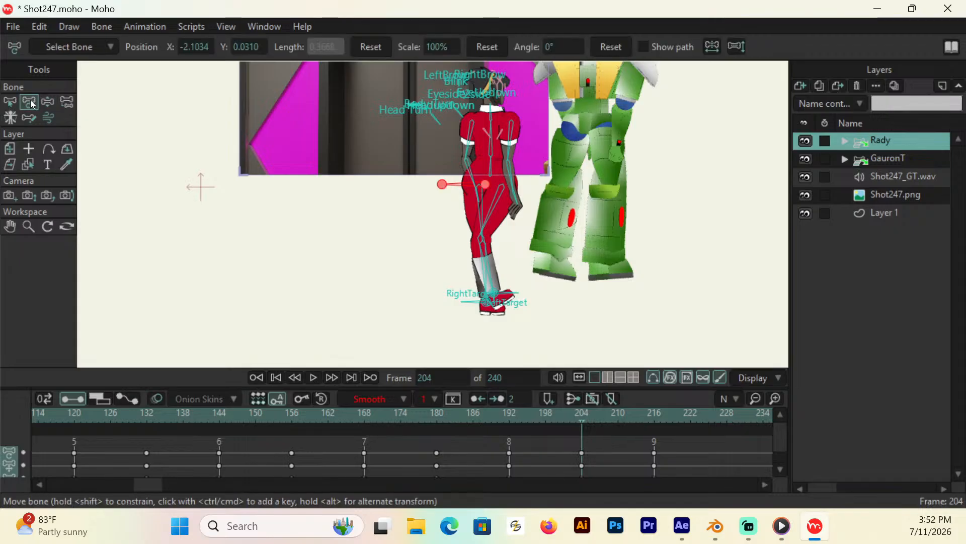
drag(490, 263, 476, 264)
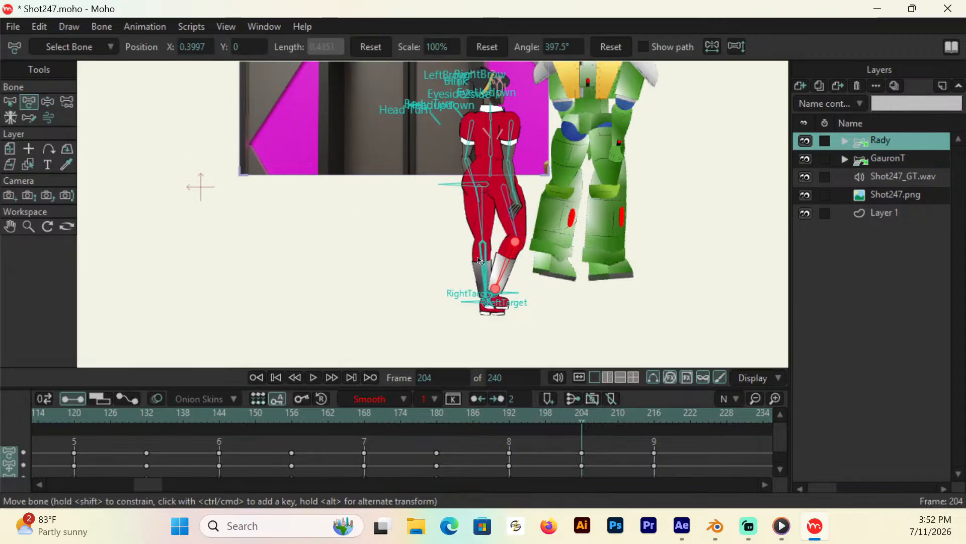
click(50, 103)
Step: Play back the walk from frame 165 and step back through the frames to check Rady's strides
click(345, 413)
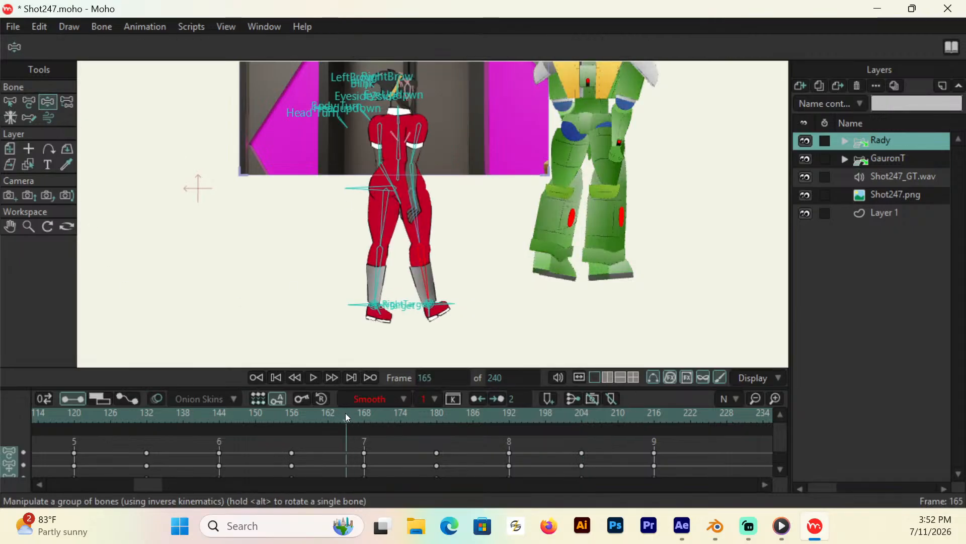
key(space)
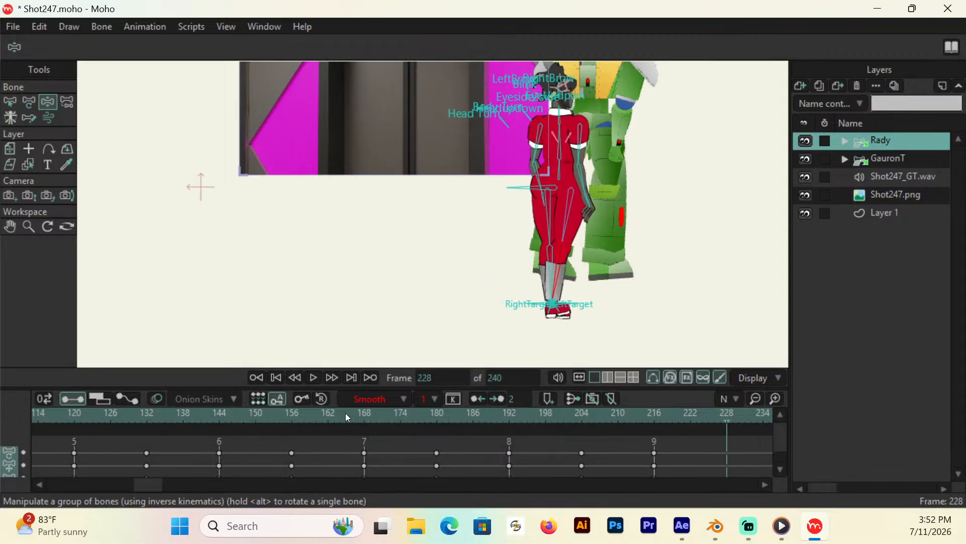
key(Left)
key(Left)
key(Left)
key(Left)
key(Left)
key(Left)
key(Left)
key(Left)
key(Left)
key(Left)
key(Left)
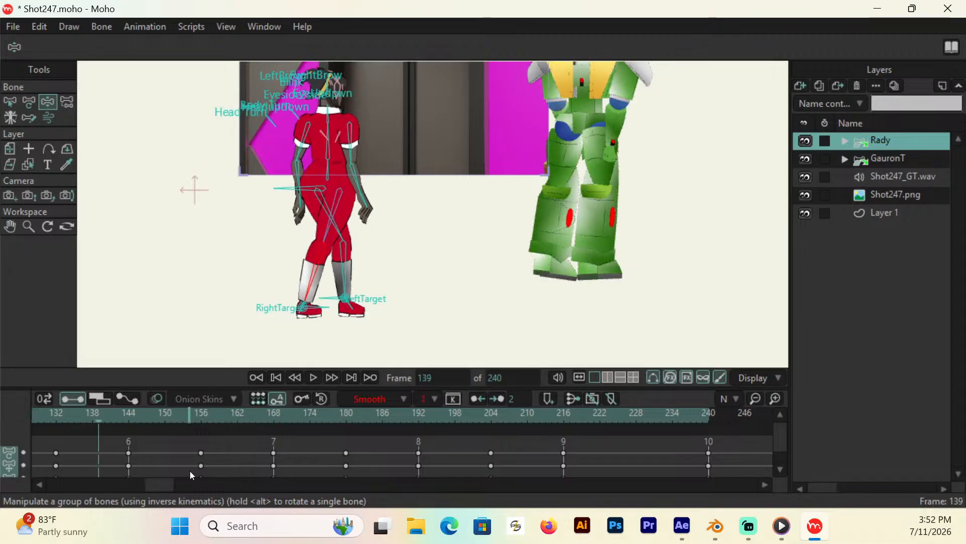
Step: Reset the workspace view, select Layer 1, and save the project at frame 0
scroll(156, 485, up, 5)
click(18, 223)
click(69, 46)
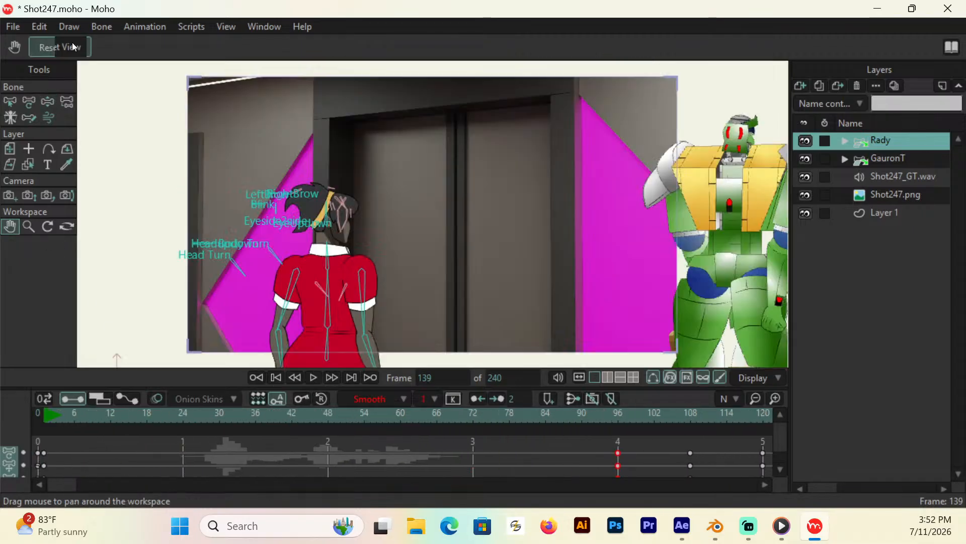
click(882, 215)
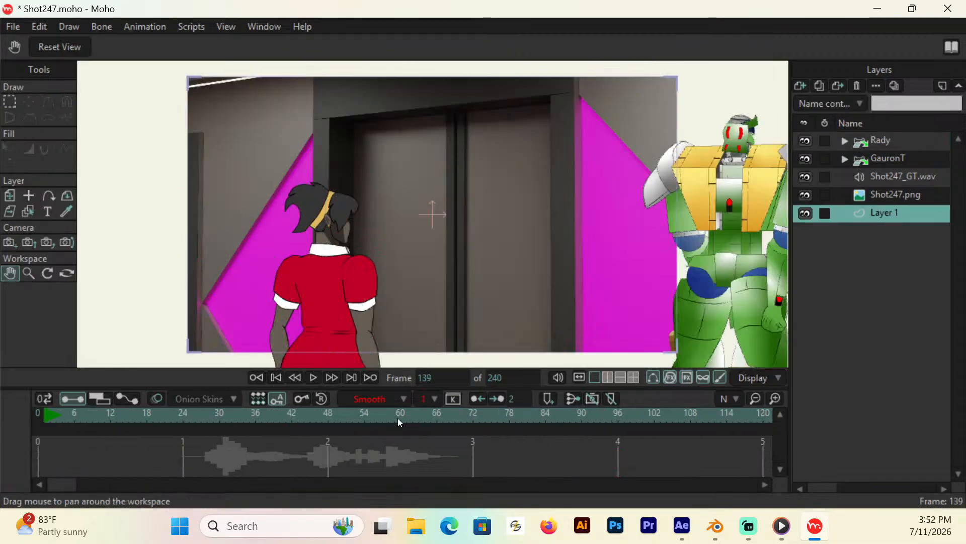
click(276, 377)
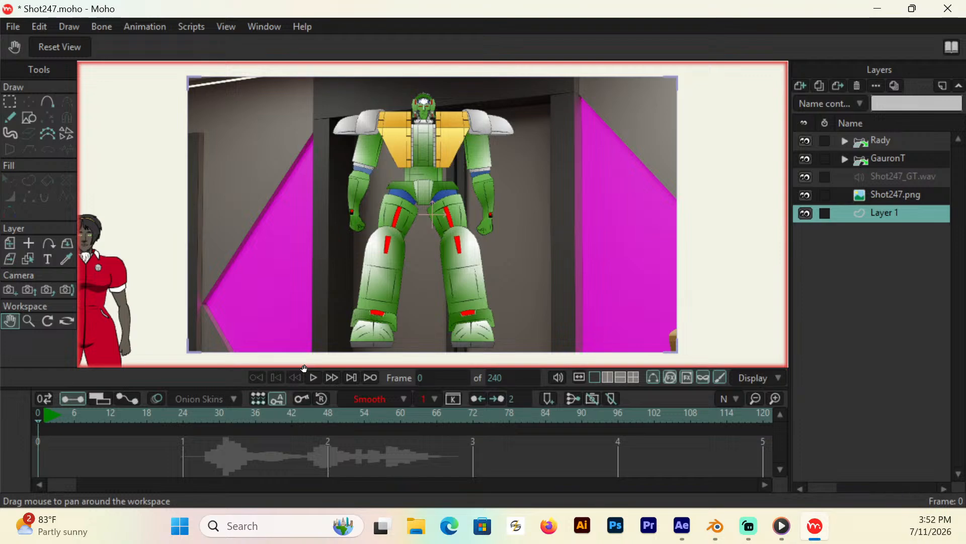
key(ctrl+s)
Step: Play back the whole shot from the beginning to review both characters, and save the project again
click(313, 377)
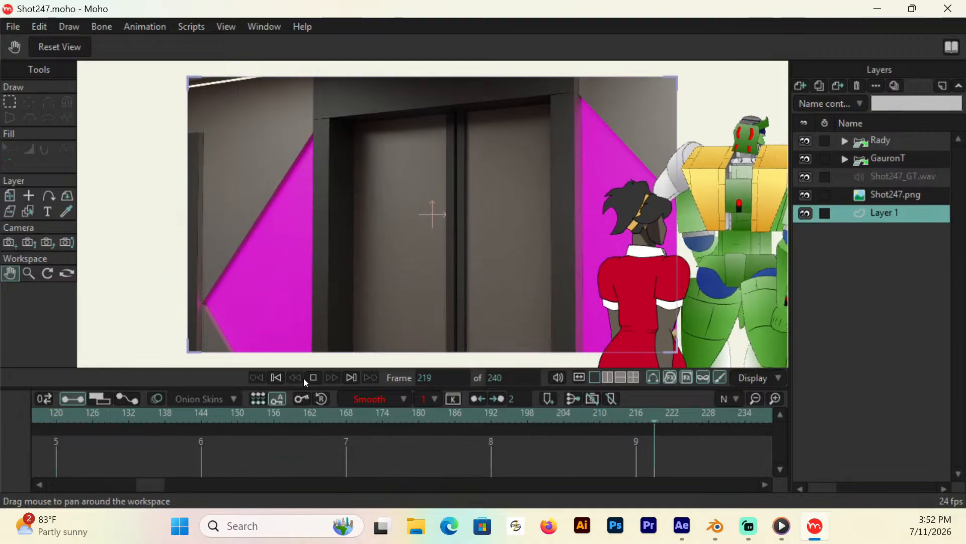
click(314, 376)
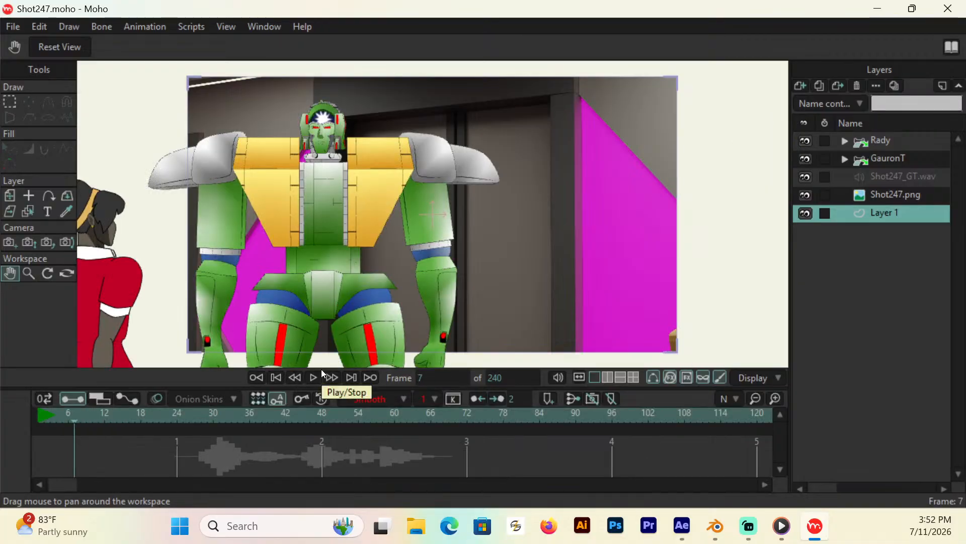
key(ctrl+s)
drag(65, 487, 44, 499)
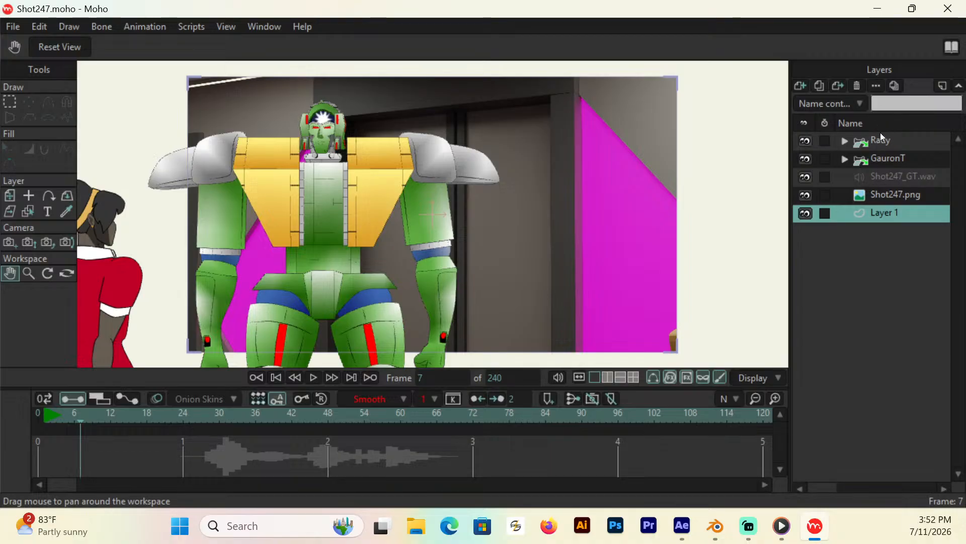
Step: At frame 0, import Sulan_Sertivor from the Sulan_Servitor folder in Characters2020 and move its layer above Rady
click(45, 416)
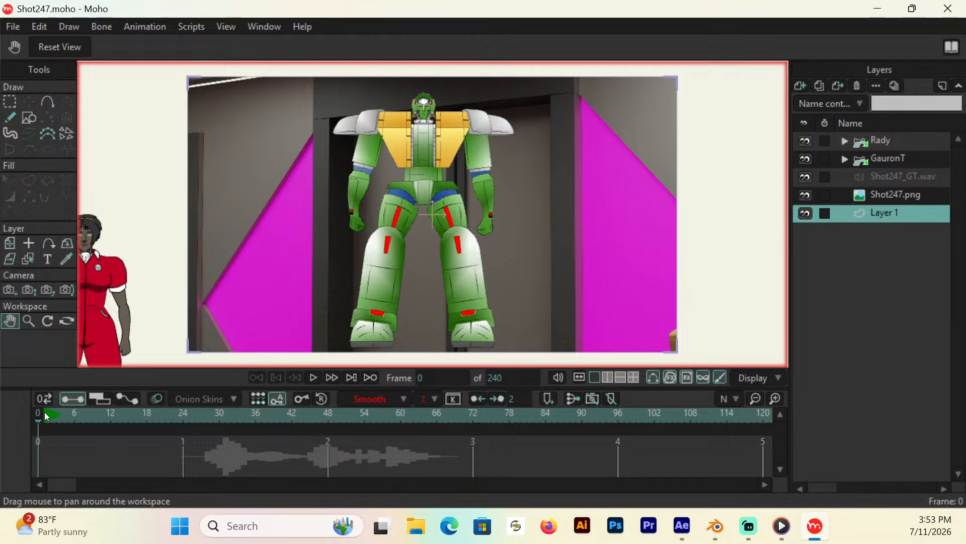
click(14, 26)
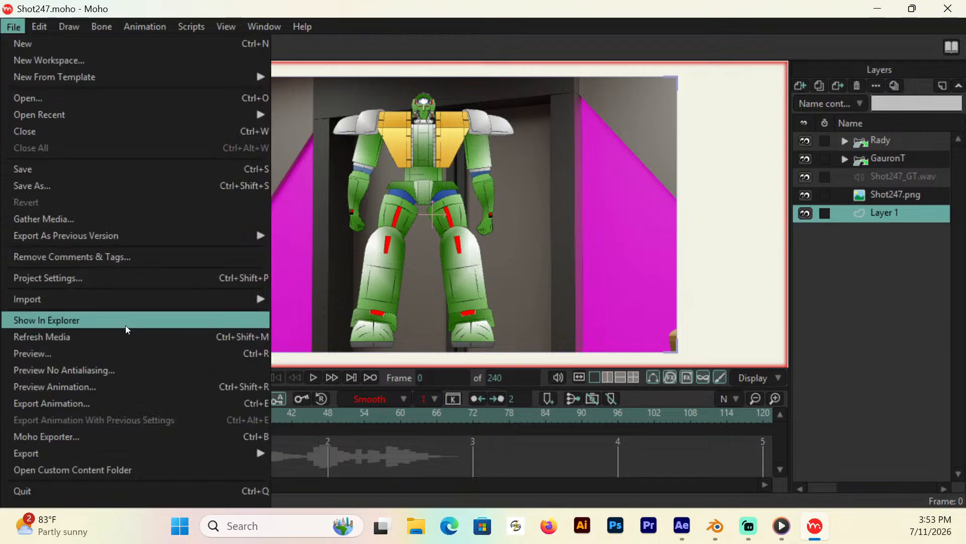
mouse_move(129, 300)
click(323, 321)
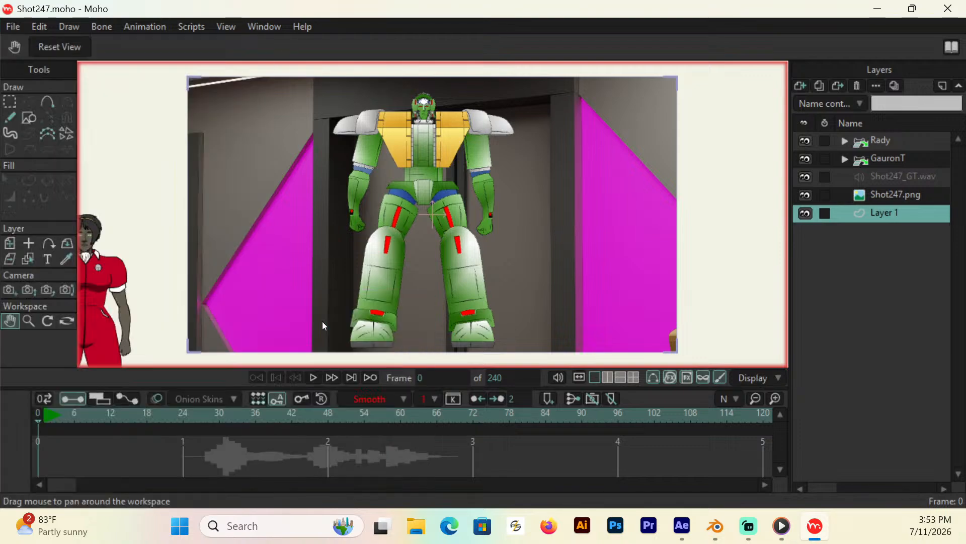
click(334, 61)
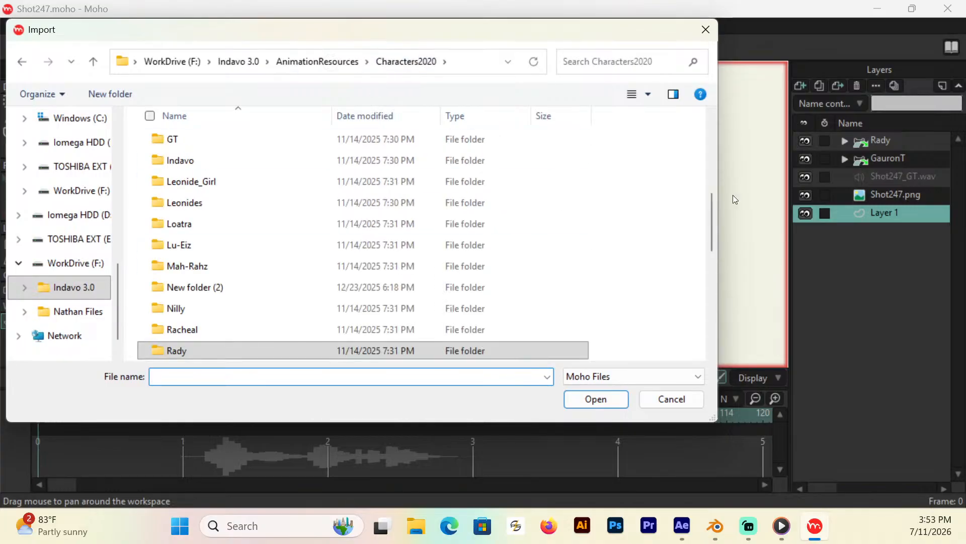
drag(712, 220, 714, 282)
double_click(200, 286)
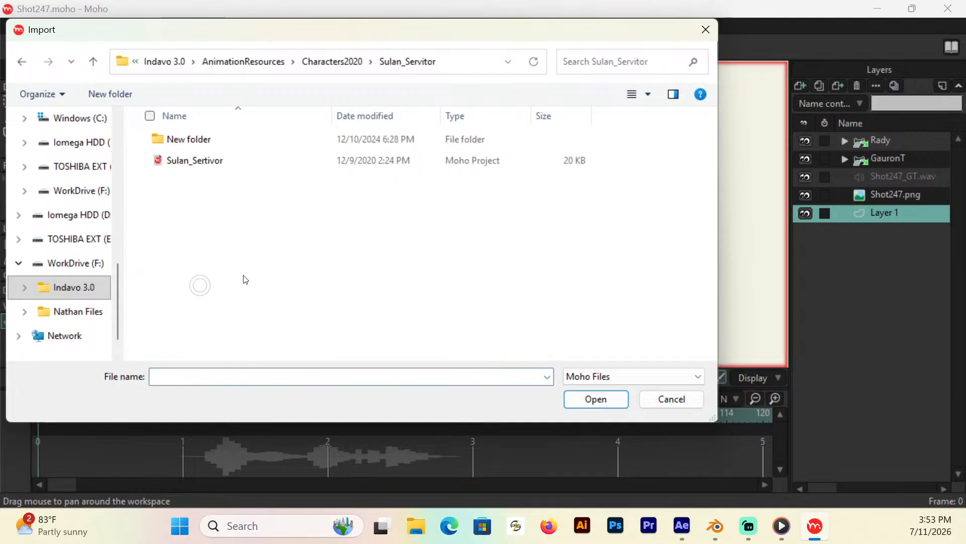
click(197, 160)
click(596, 399)
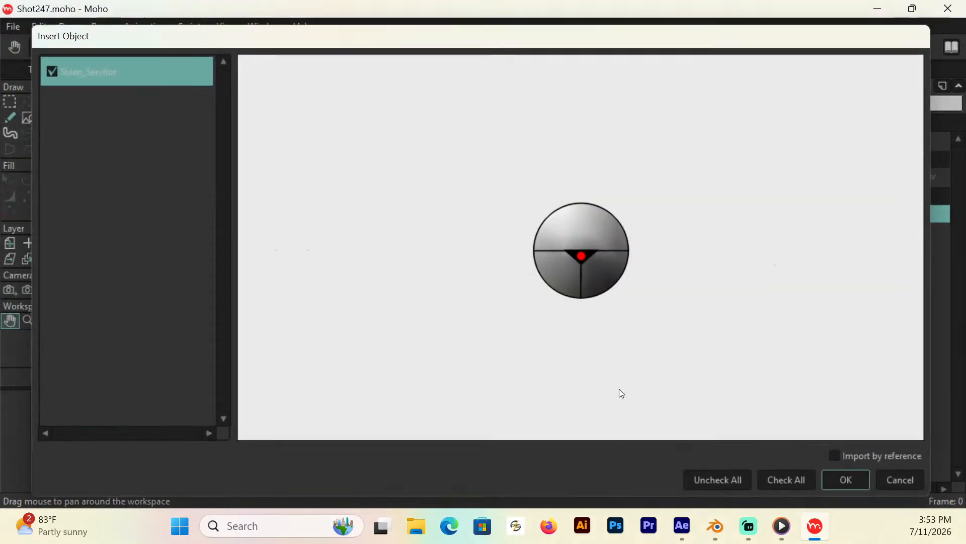
click(845, 480)
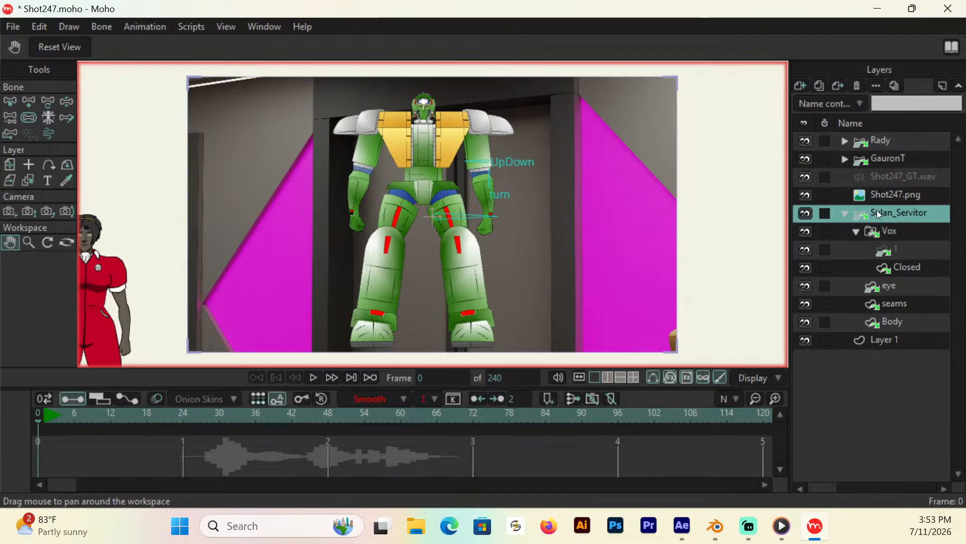
drag(877, 211, 881, 140)
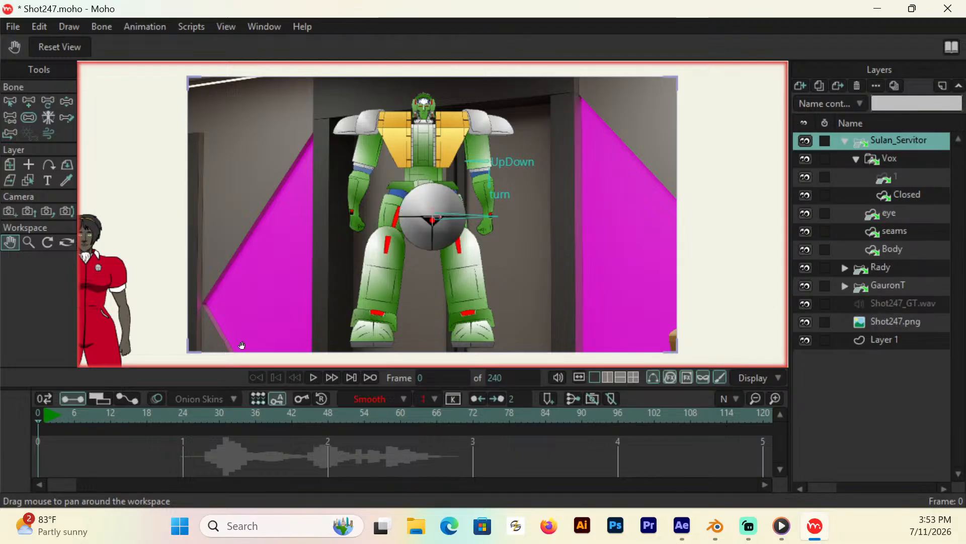
Step: Scale the Sulan_Servitor layer to 65.3% and place the sphere beside Rady's head, on the side toward GauronT
double_click(27, 243)
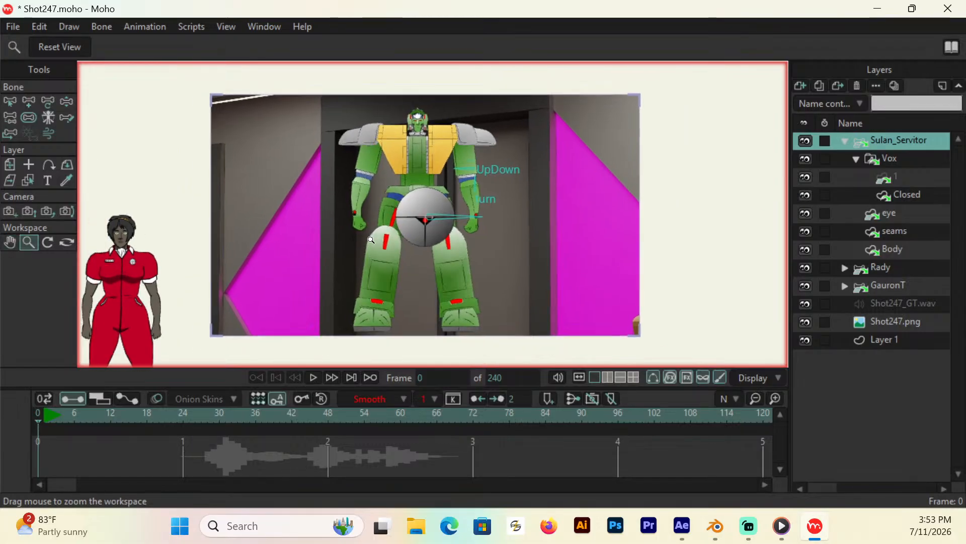
click(10, 243)
drag(289, 330, 324, 308)
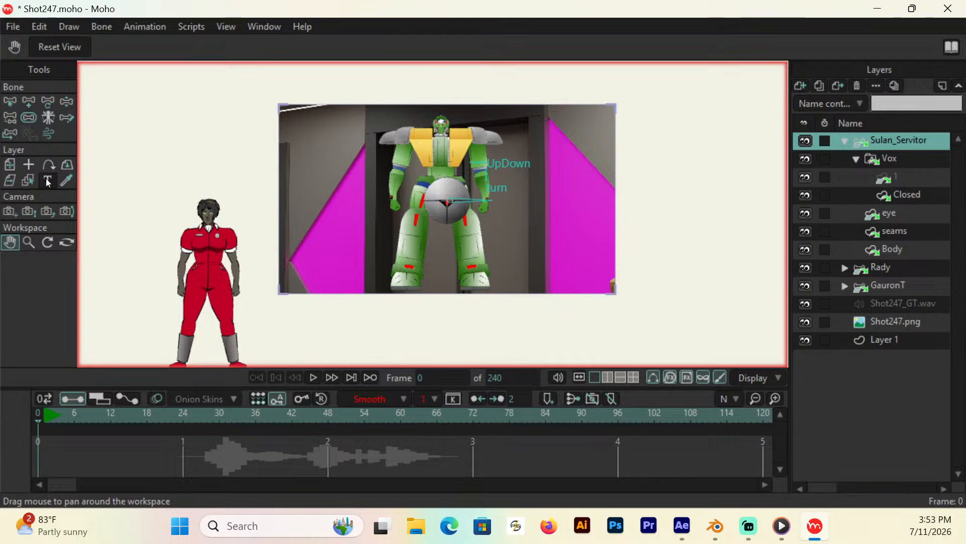
click(10, 165)
drag(482, 213, 293, 237)
drag(458, 197, 266, 227)
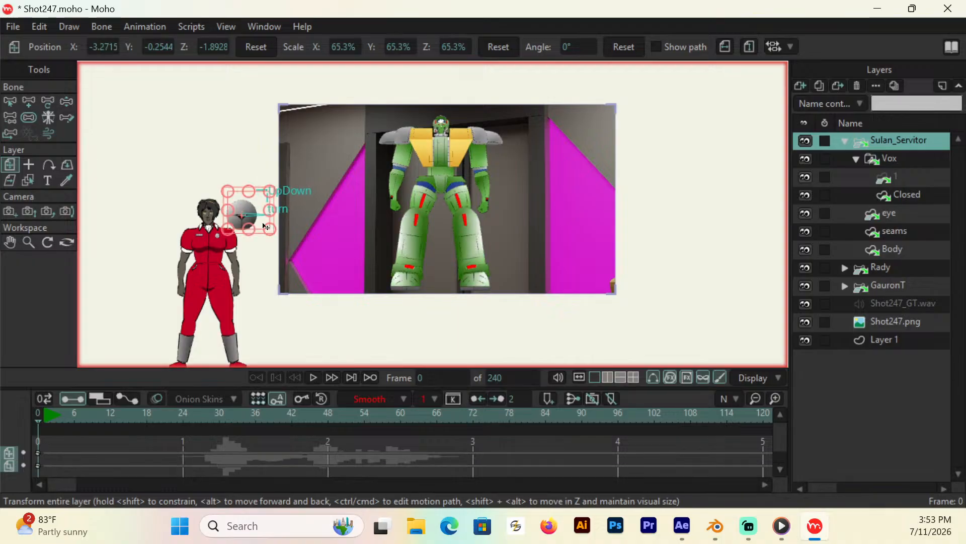
Step: Flip the Sulan_Servitor layer horizontally and nudge it to about X -3.21, Y -0.18 beside Rady's head
double_click(895, 143)
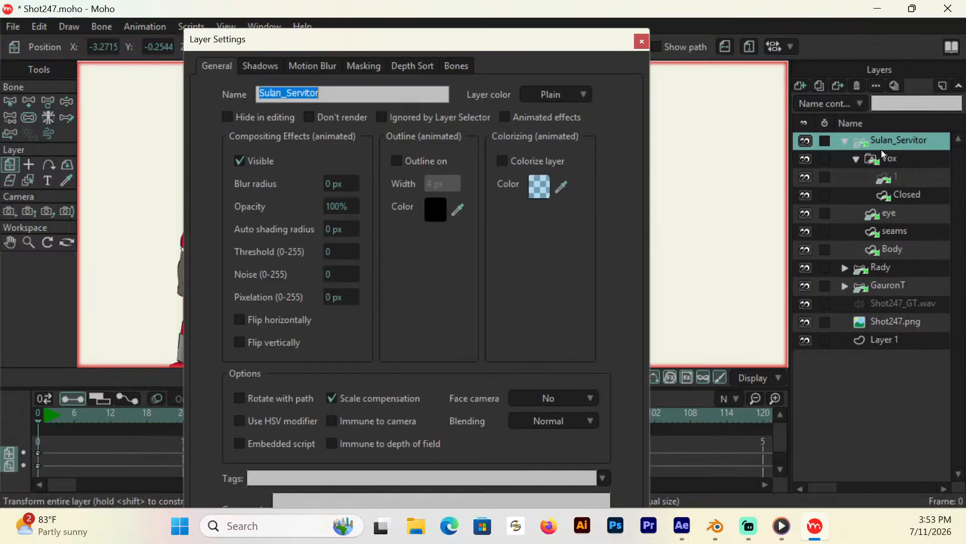
click(239, 320)
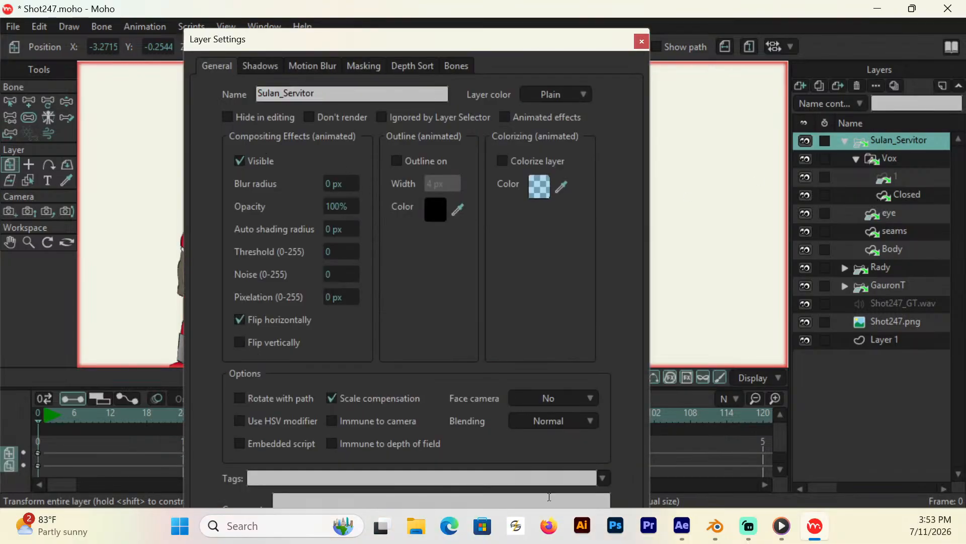
key(Return)
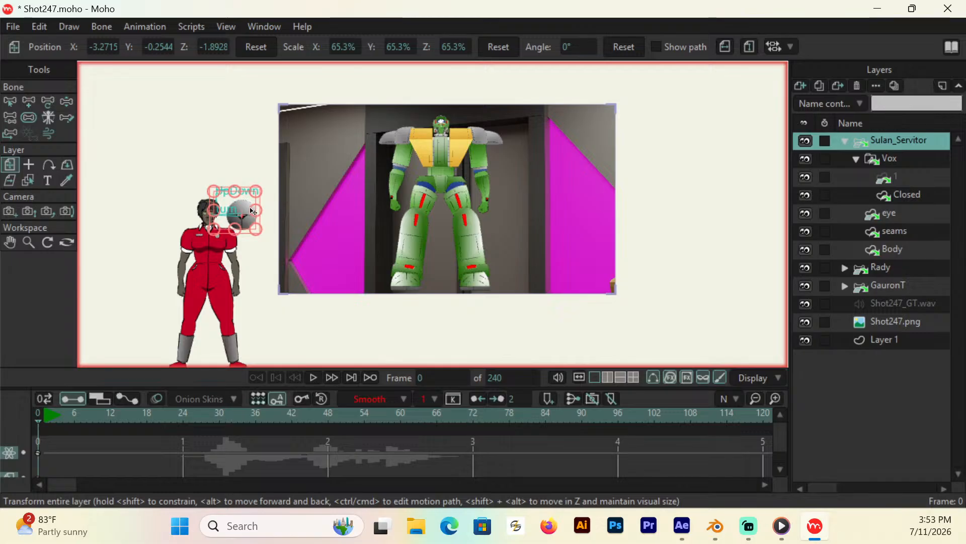
drag(250, 212, 254, 208)
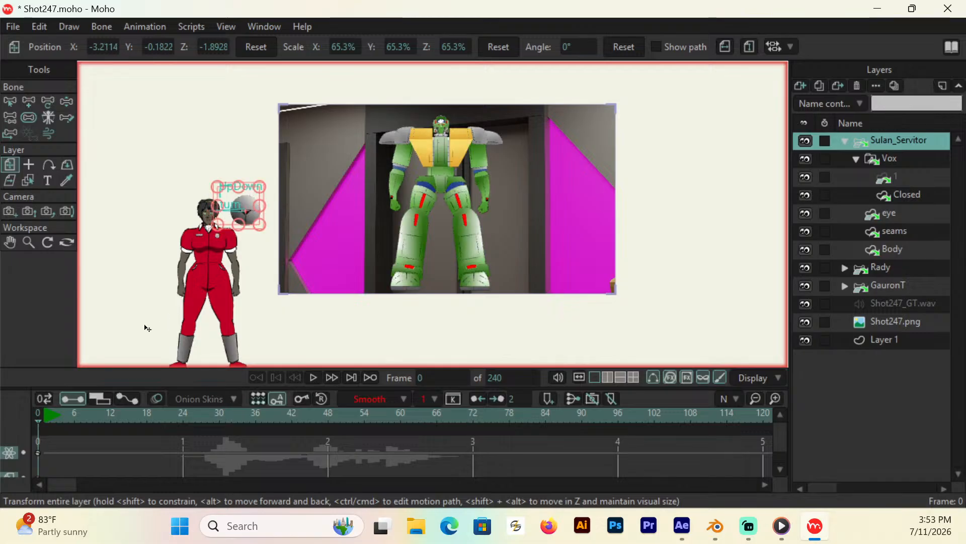
Step: At frame 1, enlarge Sulan_Servitor to 99.2% and place it behind Rady's head at about X -4.65, Y -0.16
key(ctrl+Right)
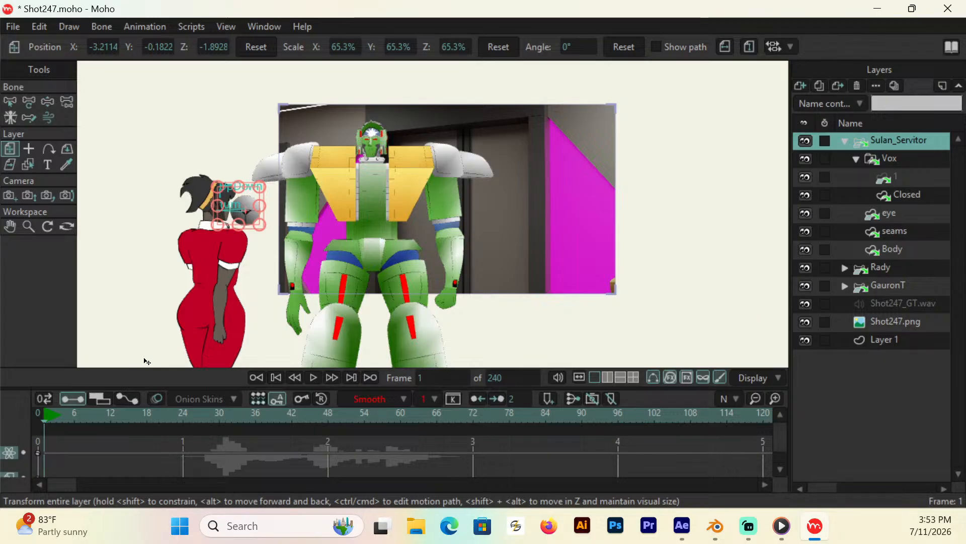
drag(259, 224, 165, 220)
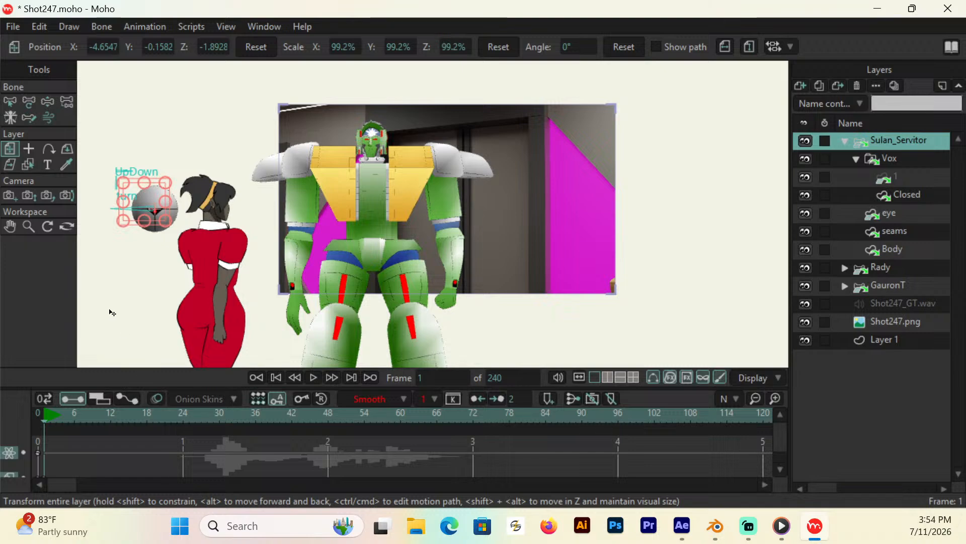
Step: At frame 1, rotate Sulan_Servitor's turn bone down toward the sphere so its eye faces away from the viewer
click(29, 227)
drag(155, 238, 224, 198)
click(9, 227)
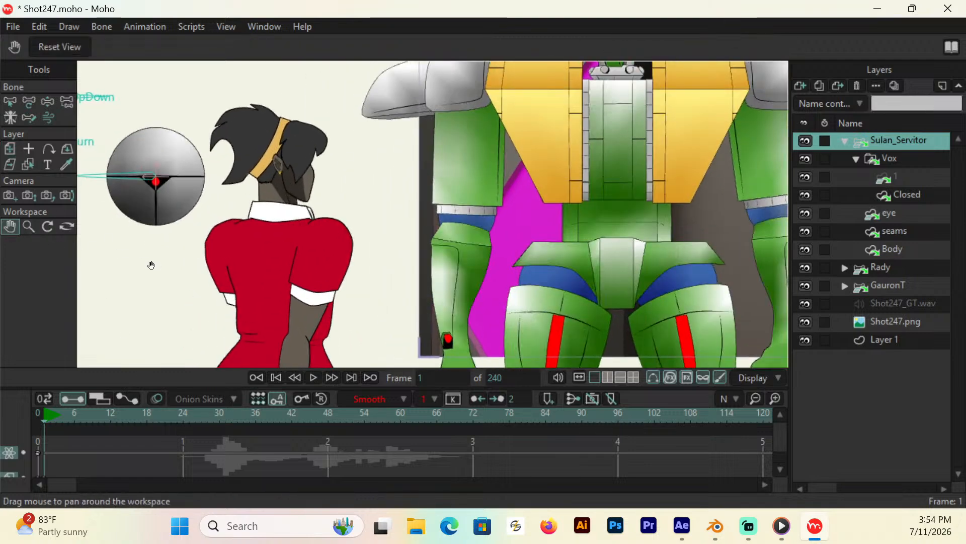
drag(151, 265, 250, 298)
click(50, 102)
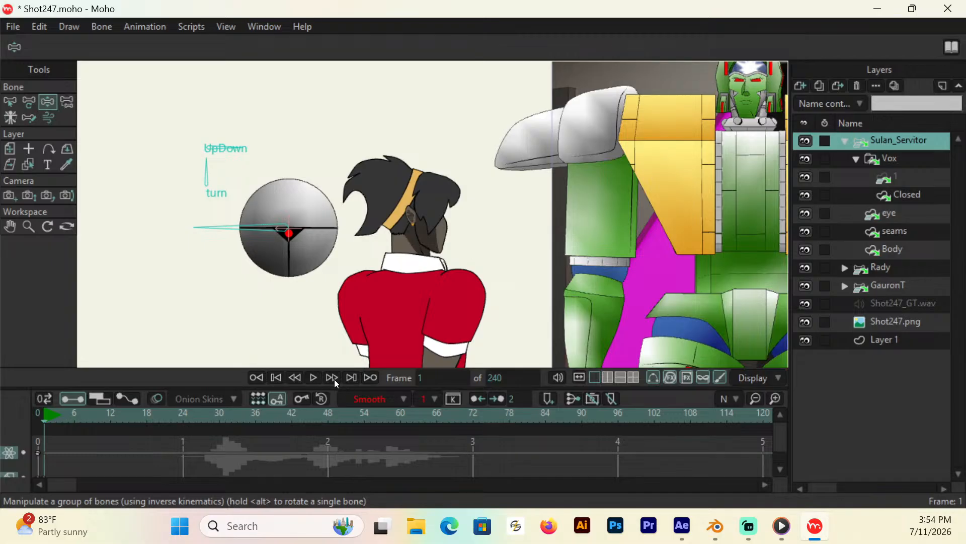
drag(207, 171, 224, 188)
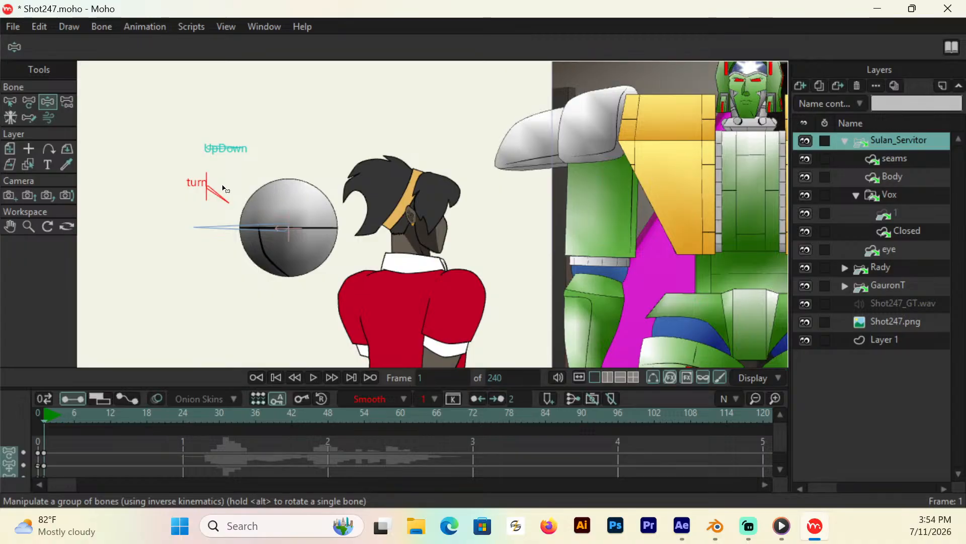
Step: At frame 96, key the sphere's main bone in place and nudge the Sulan_Servitor layer up to about Y -0.15
click(621, 417)
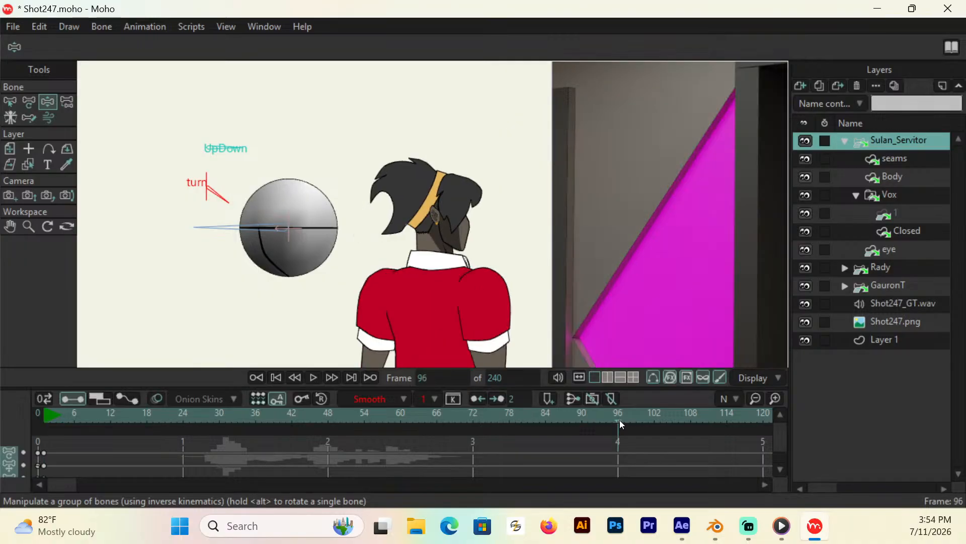
click(9, 149)
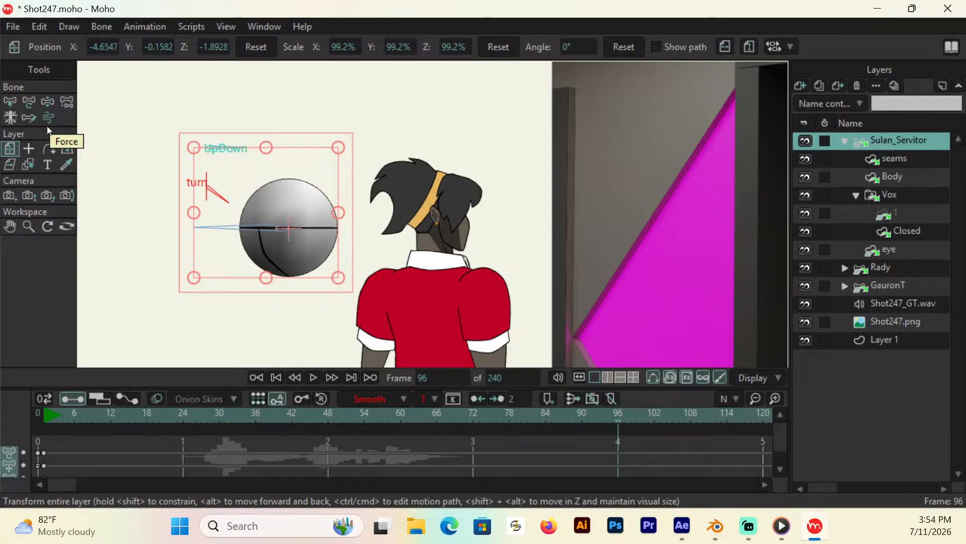
click(47, 101)
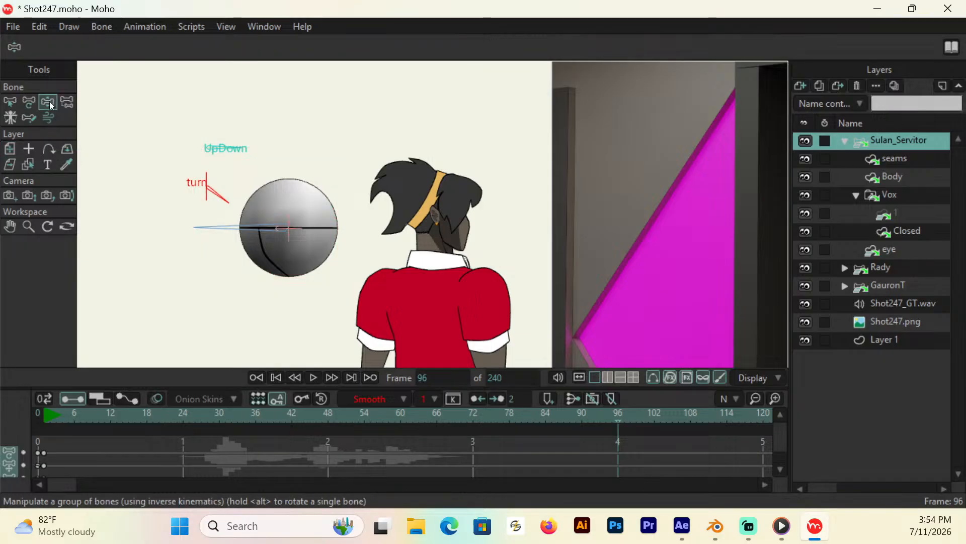
click(273, 230)
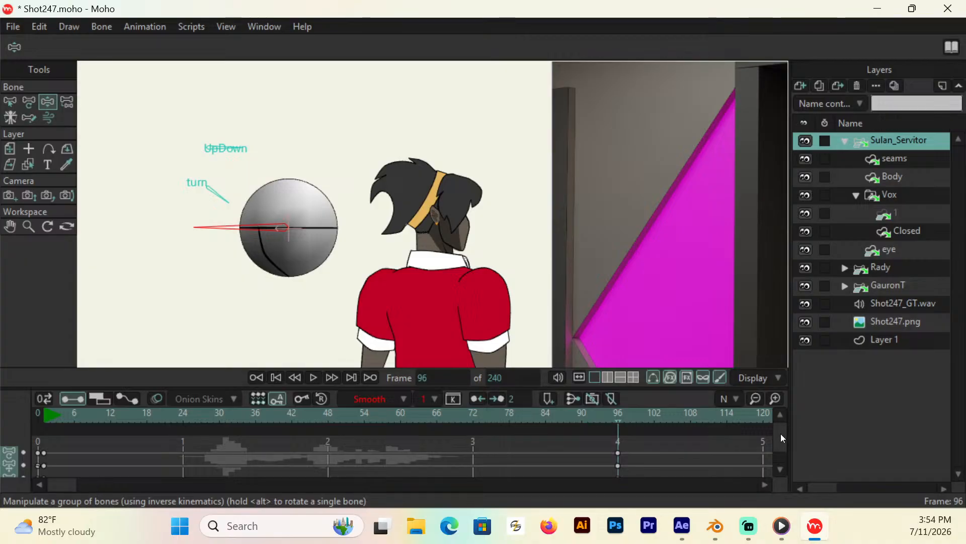
scroll(781, 432, down, 3)
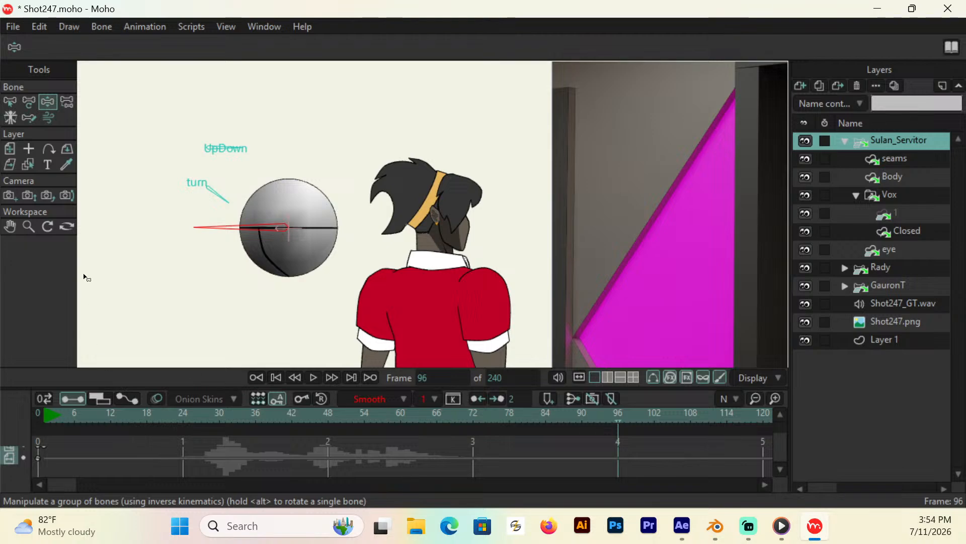
click(9, 149)
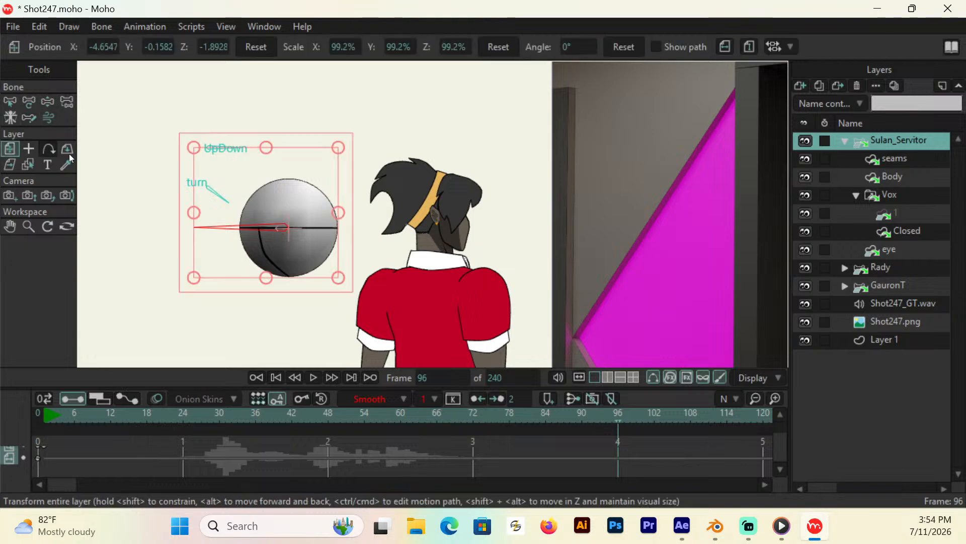
click(314, 223)
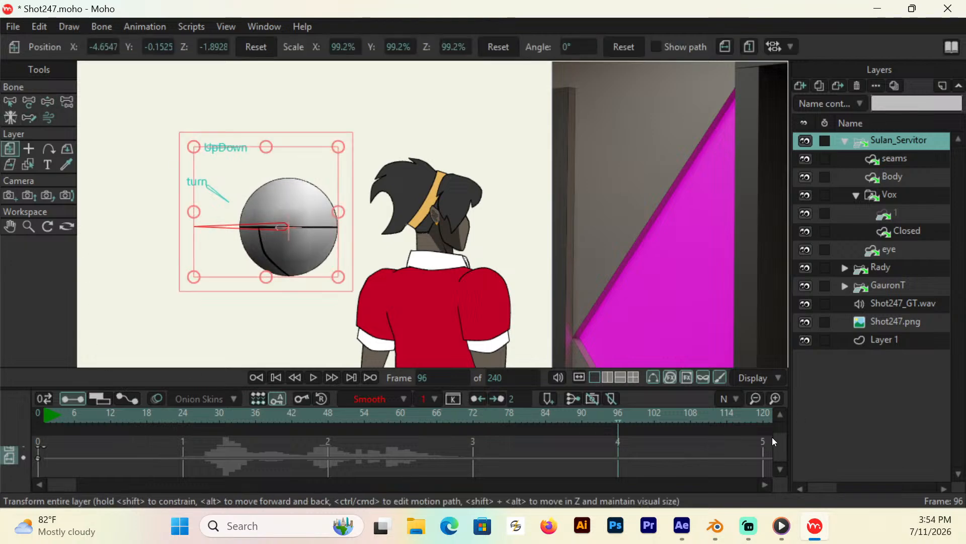
click(779, 416)
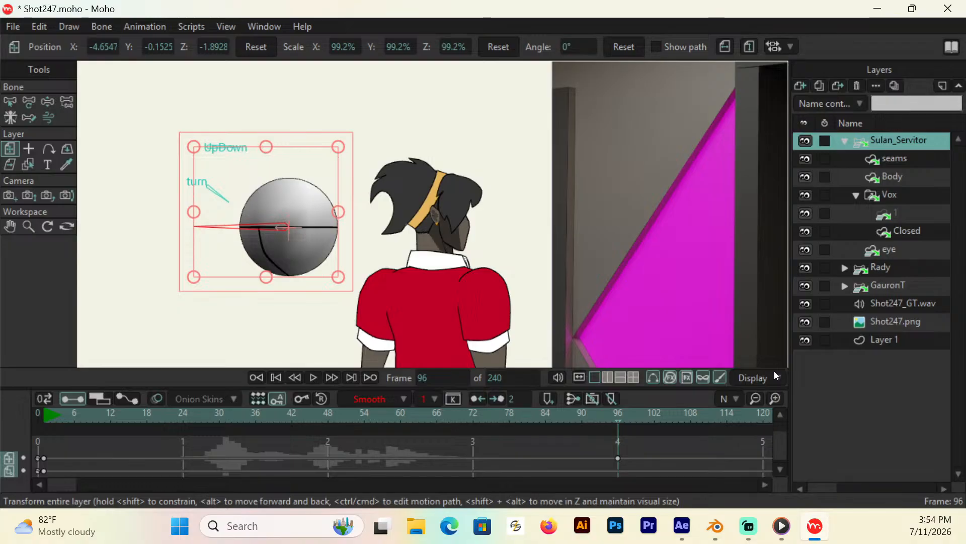
Step: Step through frames 108 to 120 with all characters in view to examine Rady's walk relative to the sphere
click(29, 226)
click(87, 47)
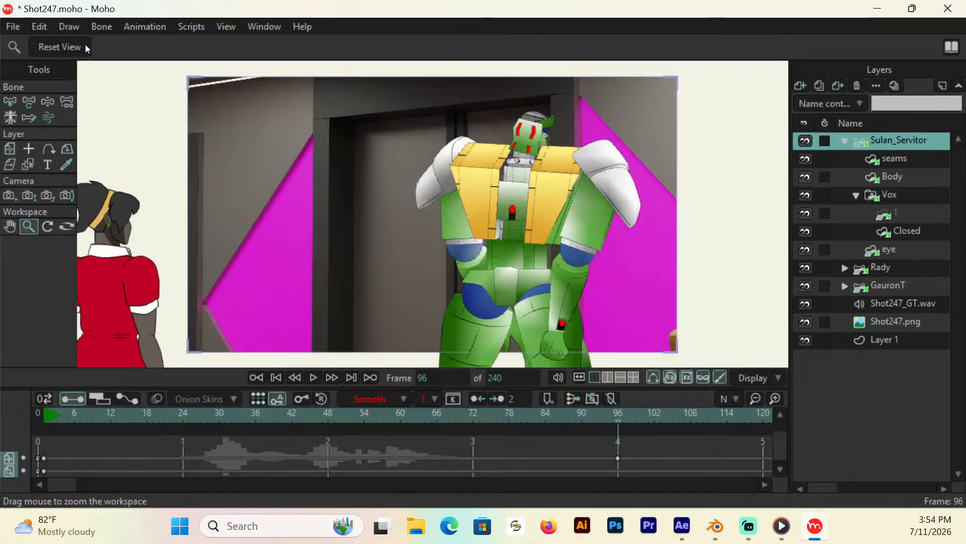
scroll(333, 237, down, 4)
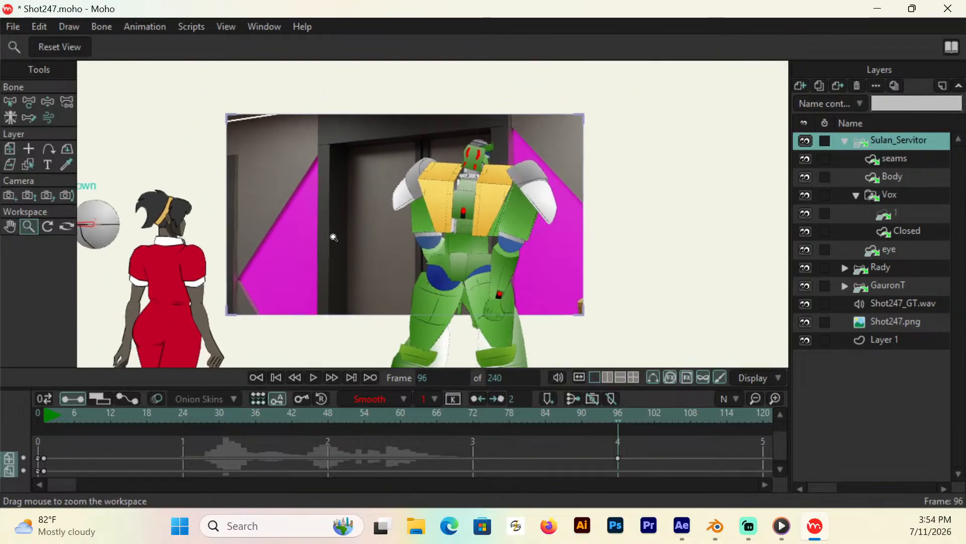
click(10, 226)
drag(162, 234, 227, 236)
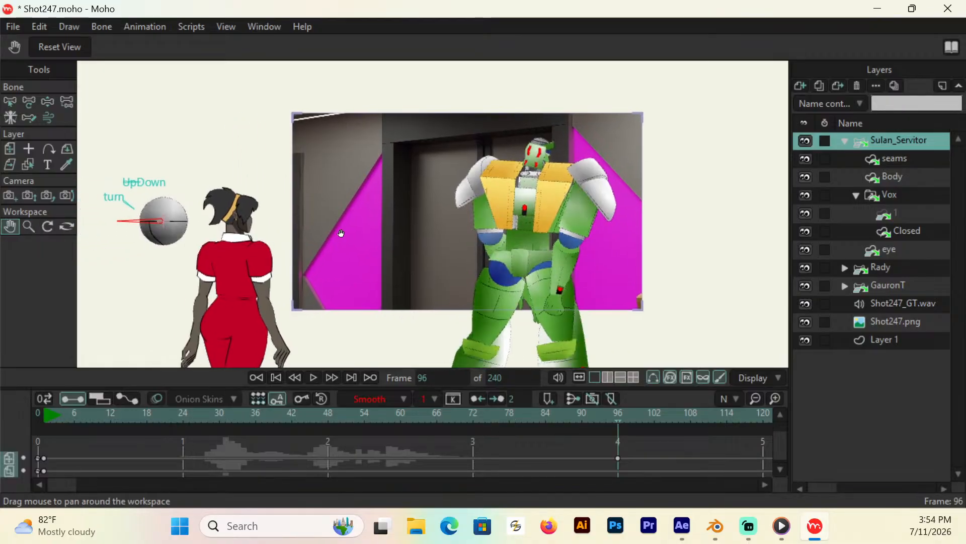
scroll(55, 485, down, 5)
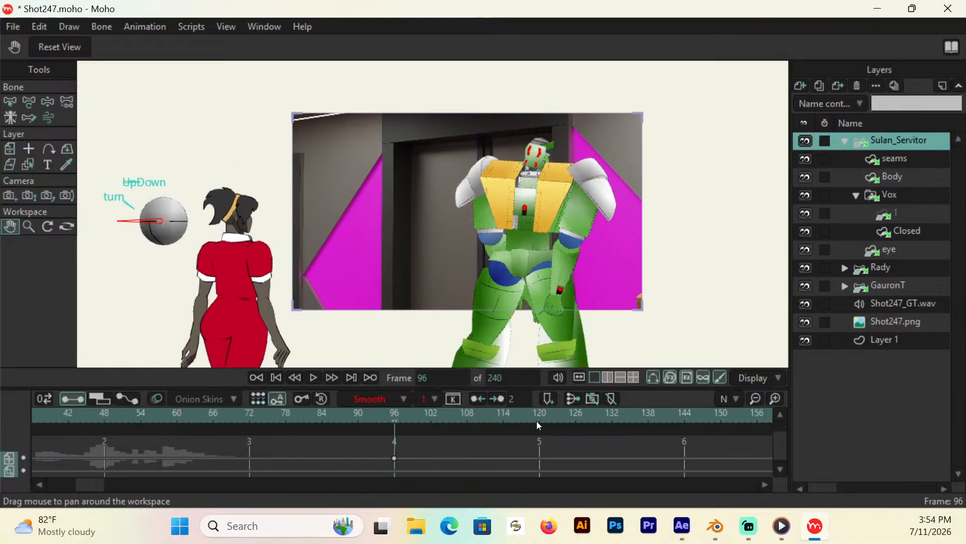
click(536, 416)
key(Left)
key(Left)
key(Left)
key(Left)
key(Left)
key(Left)
key(Left)
key(Left)
key(Left)
key(Left)
key(Left)
key(Left)
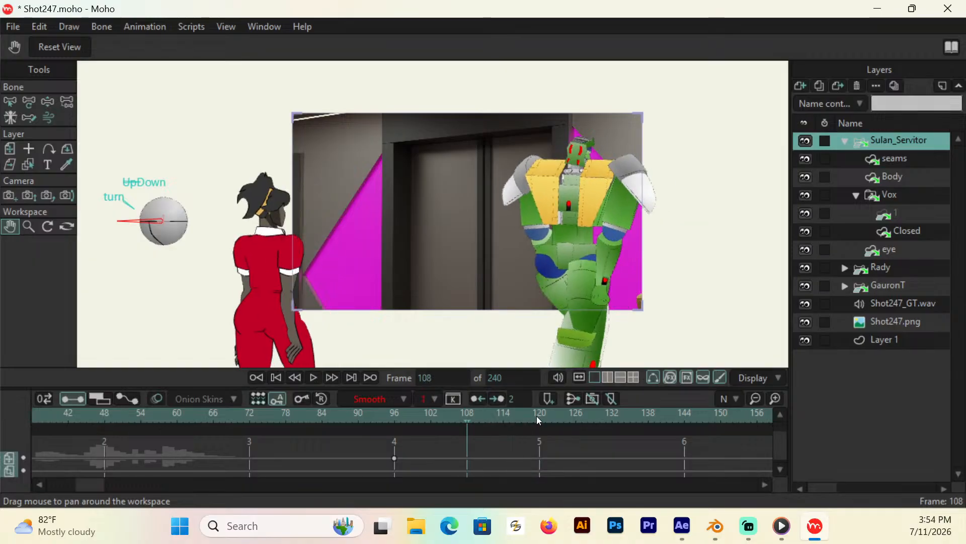
key(Right)
key(Right)
key(Right)
key(Right)
key(Right)
key(Right)
key(Right)
key(Right)
key(Right)
key(Right)
key(Right)
key(Right)
key(Right)
key(Left)
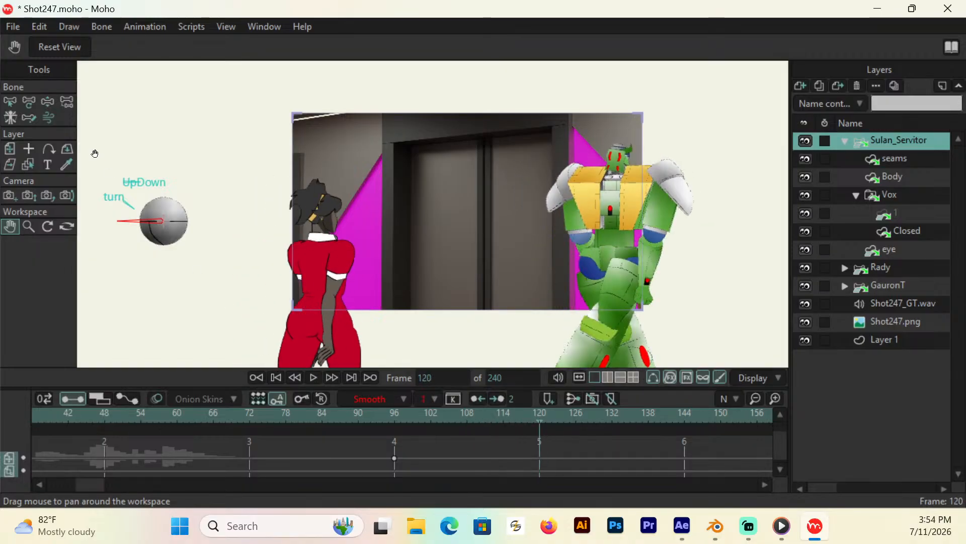
Step: At frame 120, move the sphere's main bone toward Rady so it floats close behind her head, and go to frame 144
click(47, 102)
drag(155, 226, 232, 225)
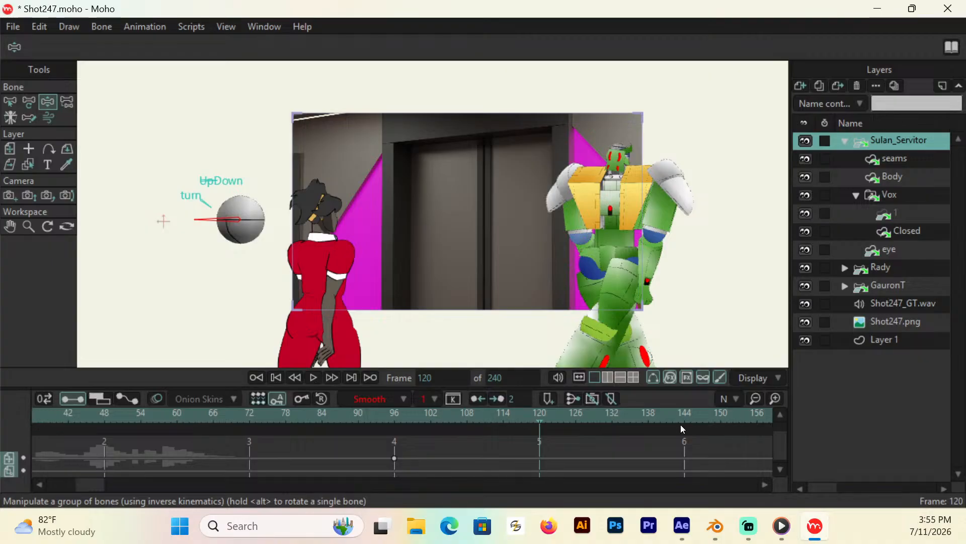
scroll(778, 443, up, 2)
click(689, 411)
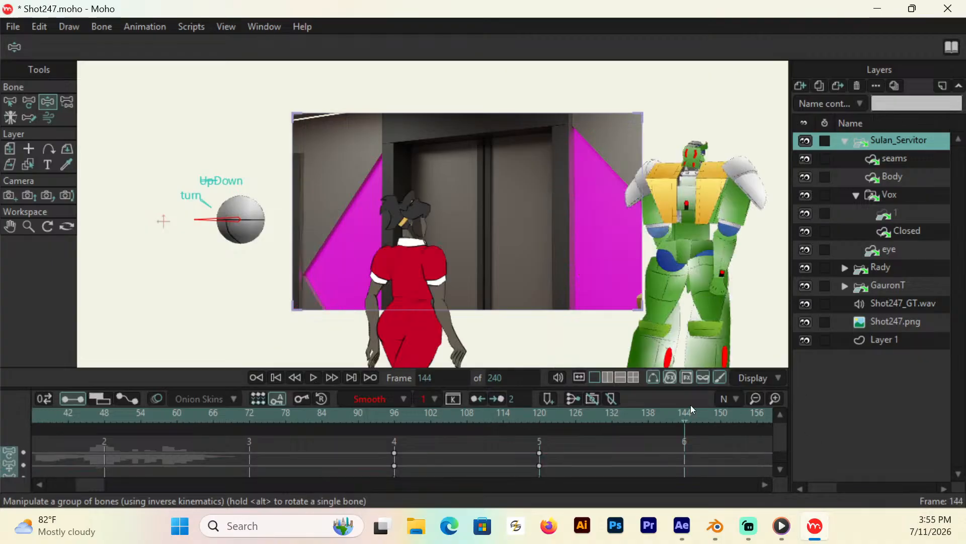
Step: Move the Sulan_Servitor sphere's bone horizontally toward the elevator, keying its position at frames 144 and 168
drag(218, 222, 304, 225)
drag(324, 213, 324, 213)
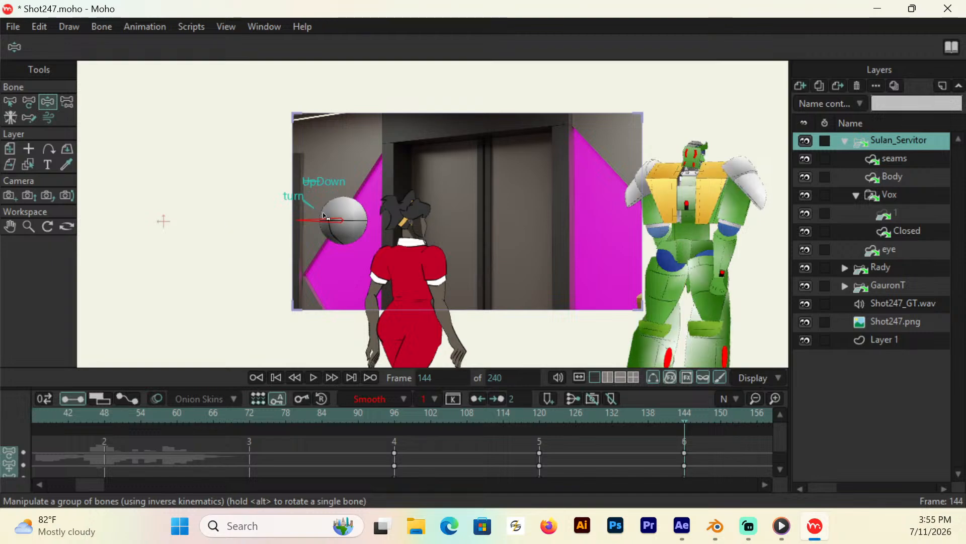
scroll(96, 479, right, 5)
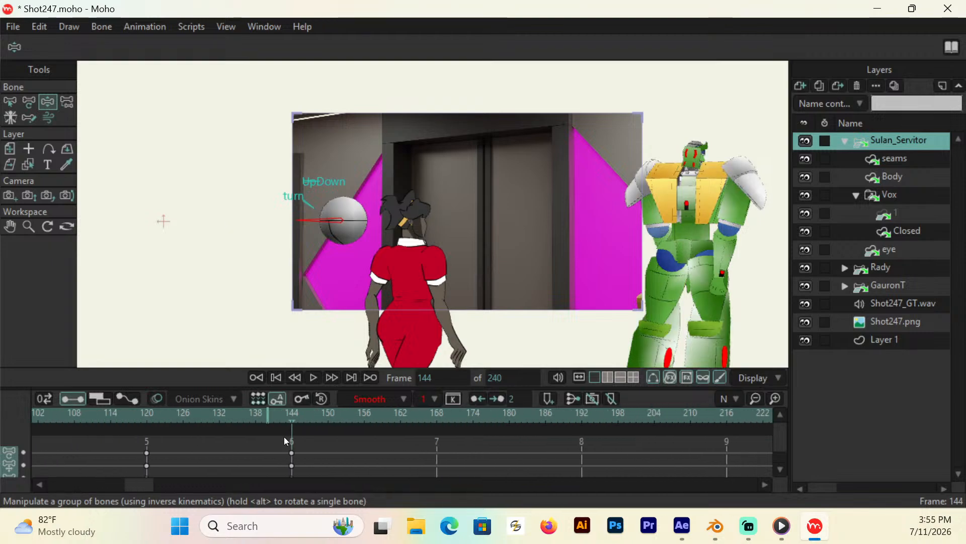
click(437, 417)
drag(334, 221, 468, 222)
Step: Continue the sphere's travel across the elevator doors, keying its position at frames 192 and 216
click(577, 416)
mouse_move(571, 444)
mouse_down()
mouse_move(578, 474)
mouse_move(582, 453)
mouse_up()
click(588, 419)
key(Right)
key(Right)
key(Right)
key(Right)
key(Right)
key(Right)
key(Right)
key(Right)
key(Right)
key(Right)
key(Right)
key(Right)
key(Right)
key(Right)
key(Right)
key(Right)
key(Right)
key(Right)
key(Right)
key(Right)
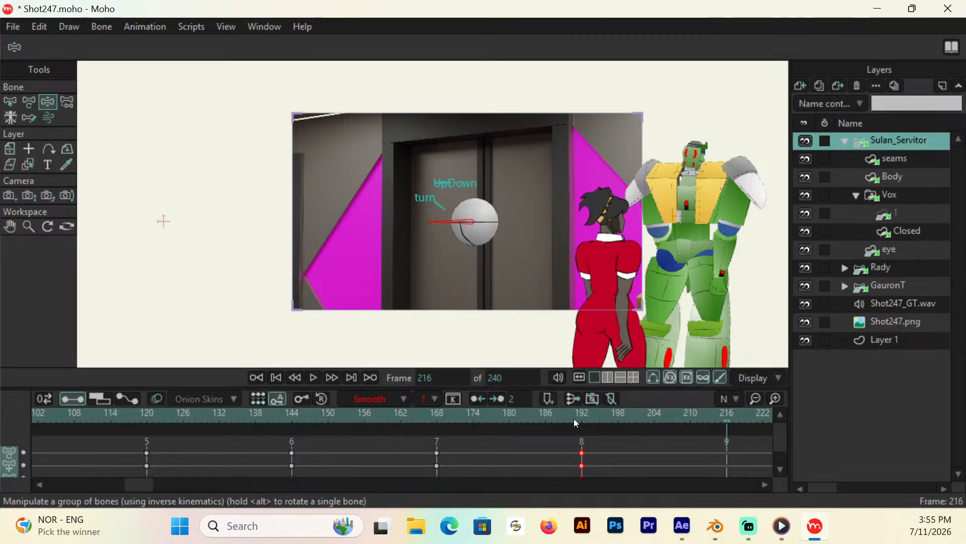
drag(463, 225, 534, 220)
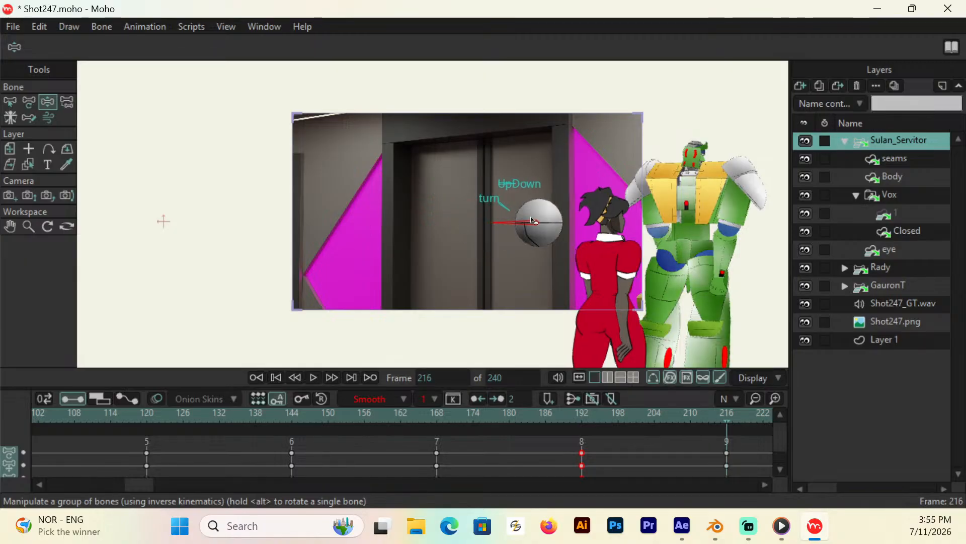
Step: Carry the sphere past the magenta wall panel to the woman in red, keying it at frames 240 and 264
drag(129, 486, 183, 483)
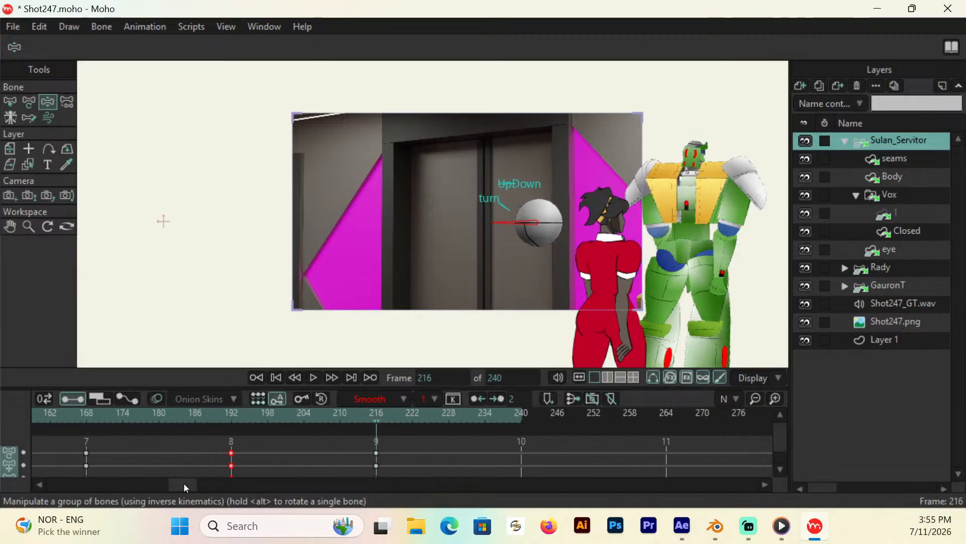
click(524, 419)
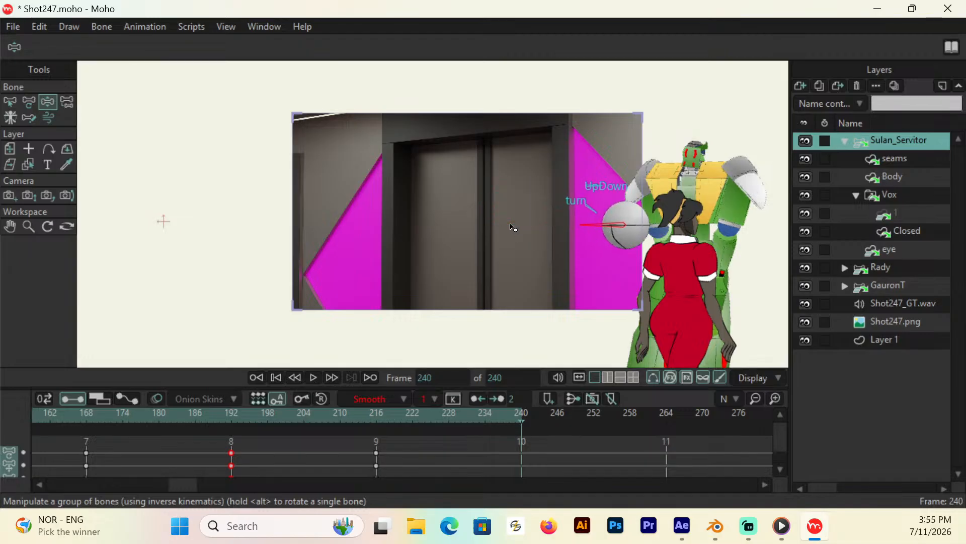
drag(512, 227, 664, 228)
click(668, 415)
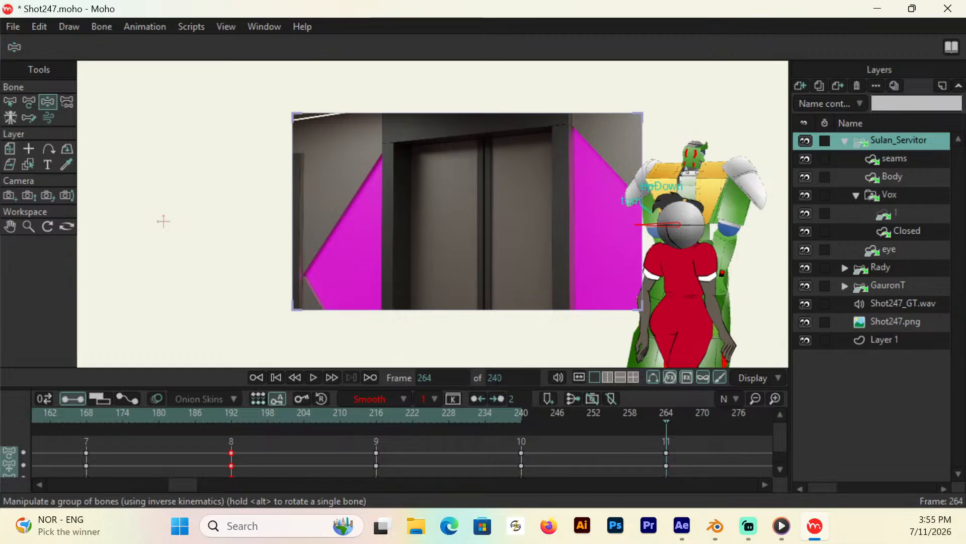
Step: Set the animation's end frame to 264
double_click(521, 377)
text(2)
key(Return)
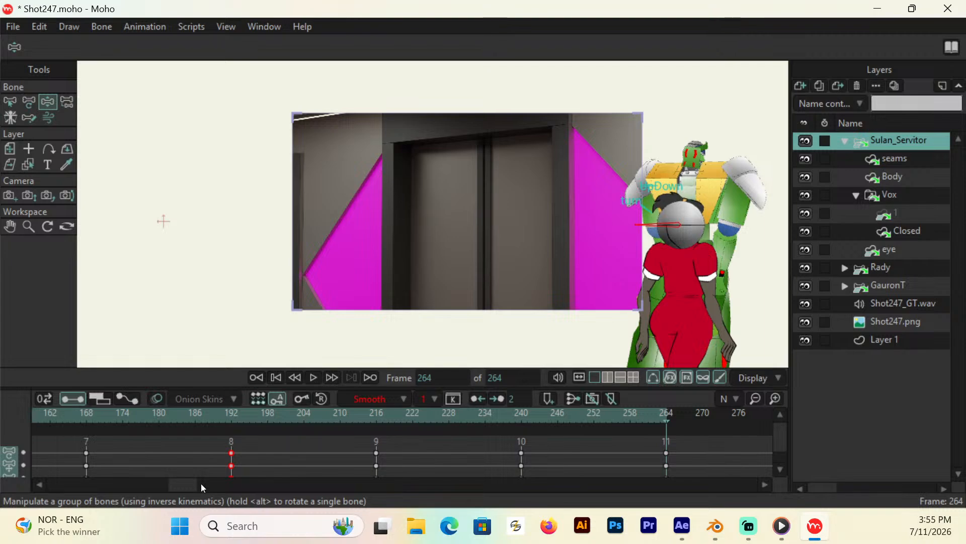
Step: Add in-between bobbing keys for the sphere, raising it at frame 132 and lowering it at frame 156
scroll(189, 487, up, 10)
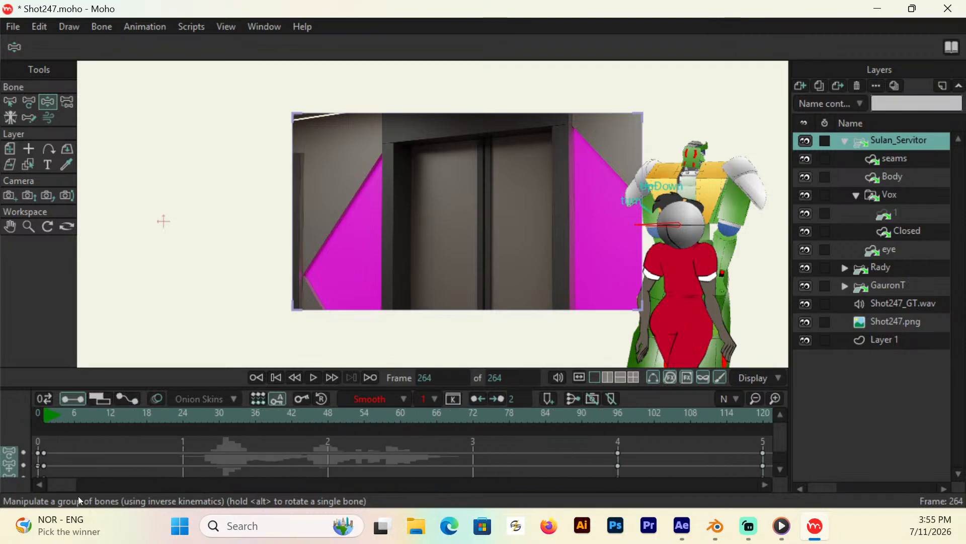
scroll(71, 487, down, 4)
click(304, 417)
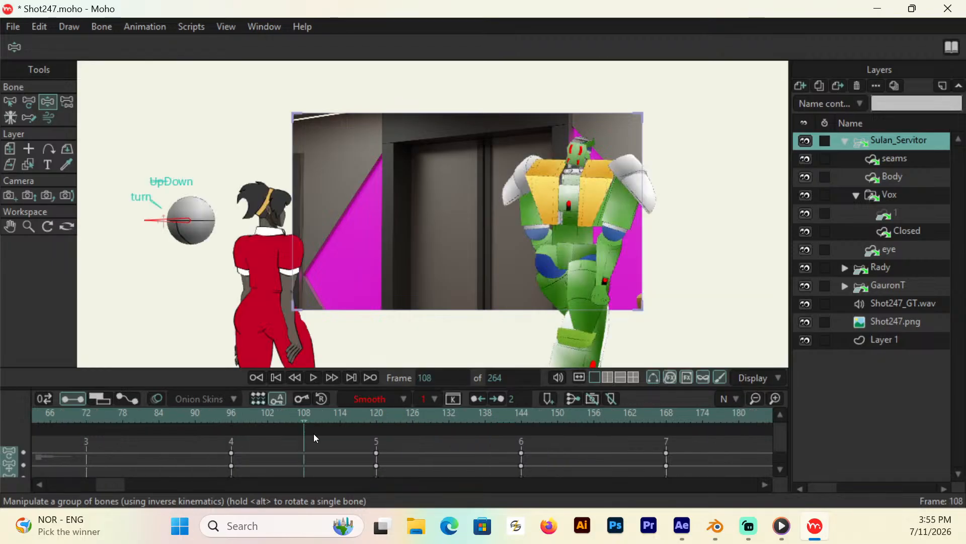
key(space)
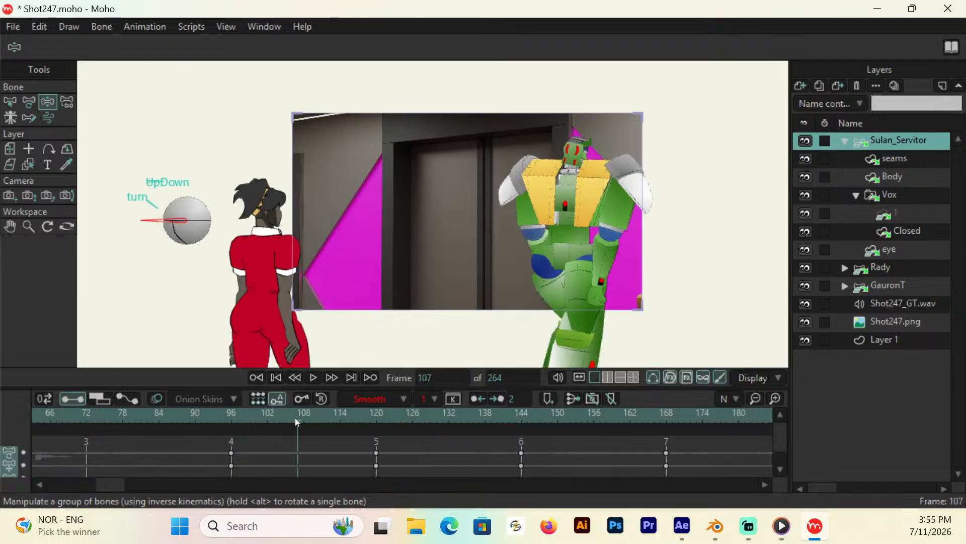
click(454, 430)
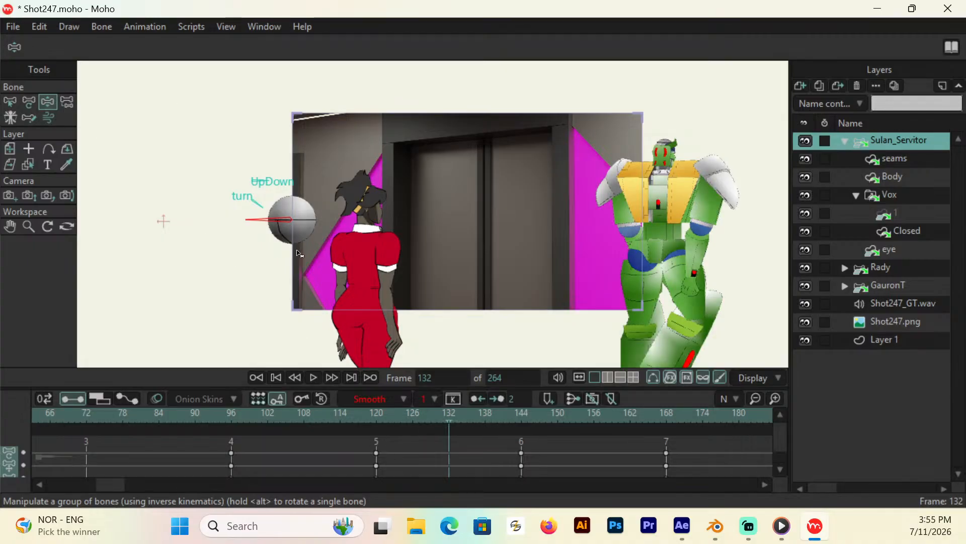
drag(280, 223, 279, 208)
click(600, 420)
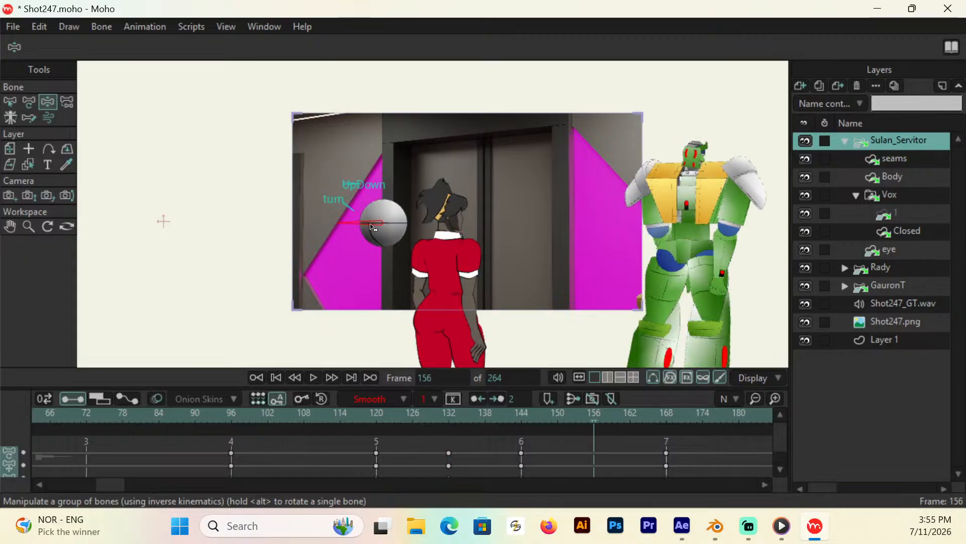
drag(371, 227, 381, 235)
Step: Continue the sphere's bobbing motion by raising it at frame 180 and lowering it at frame 204
key(space)
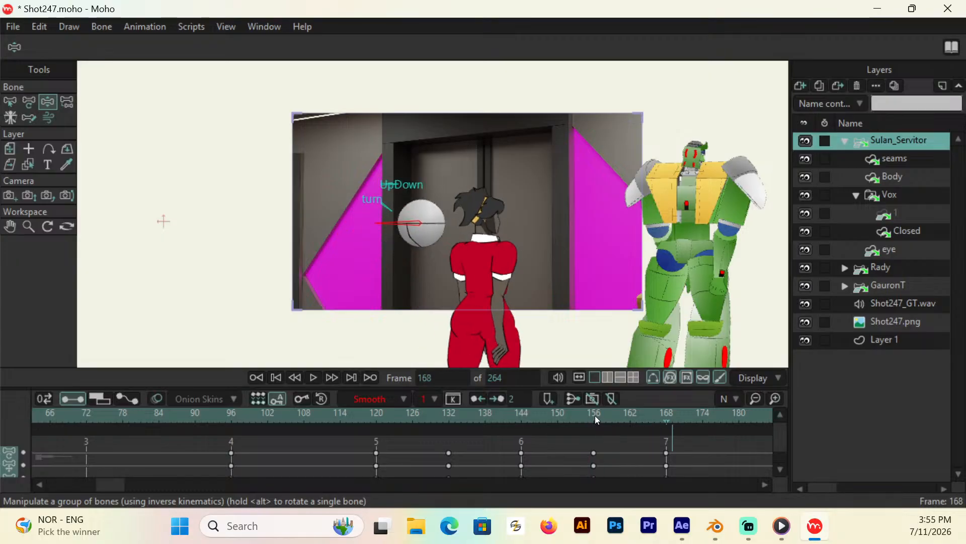
drag(450, 245, 451, 213)
scroll(112, 489, down, 5)
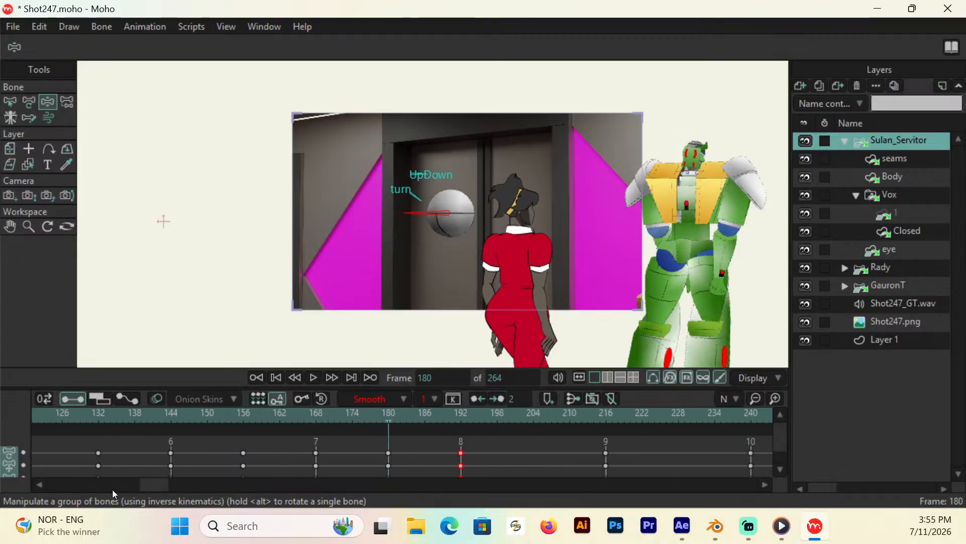
click(503, 413)
drag(512, 222, 514, 232)
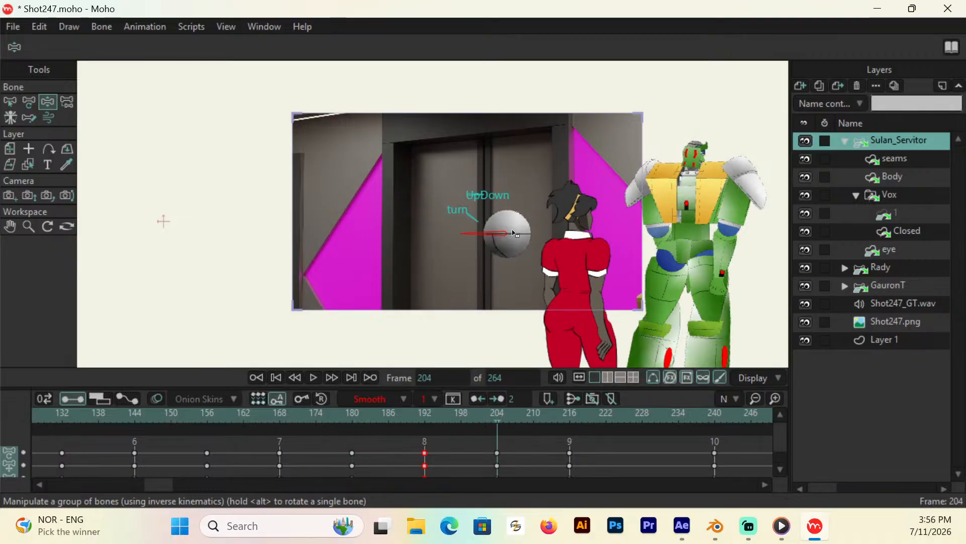
Step: Complete the sphere's bobbing motion by raising it at frame 228 and lowering it at frame 252
drag(490, 418, 642, 417)
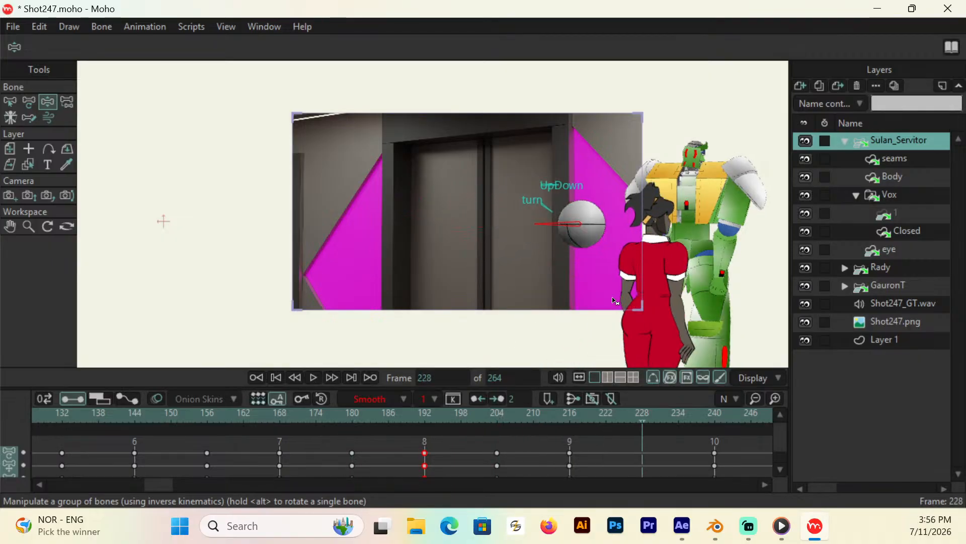
drag(575, 226, 599, 197)
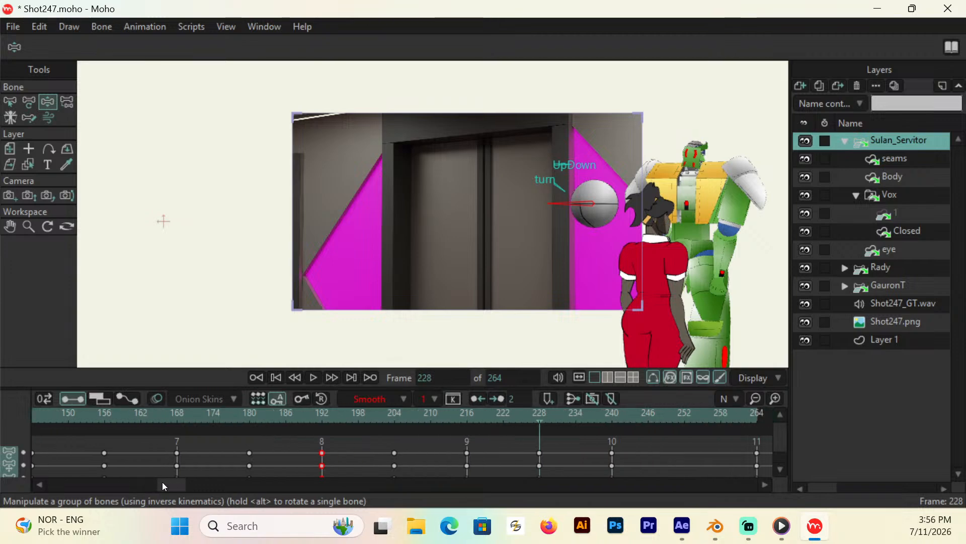
drag(162, 483, 205, 483)
click(443, 418)
drag(639, 230, 649, 244)
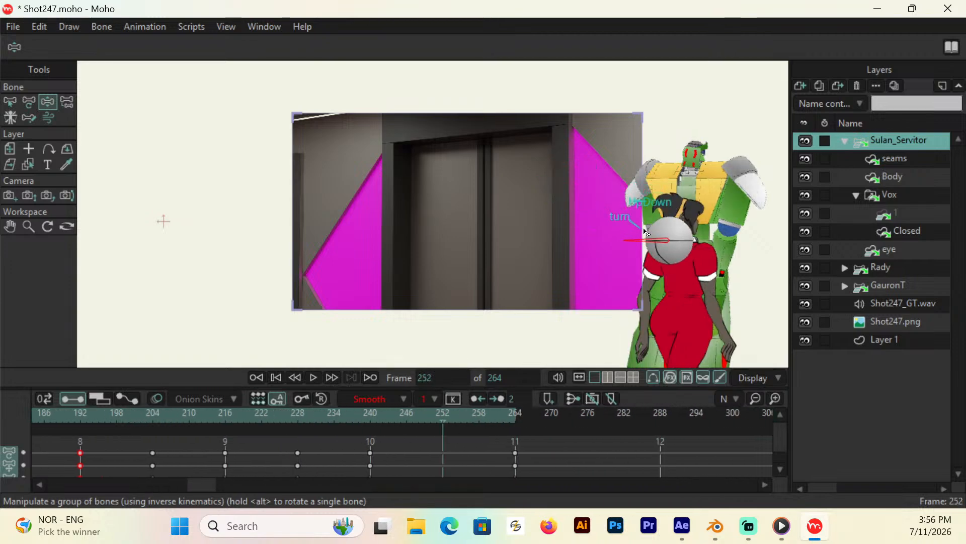
Step: Scrub back through the new keys, rewind the timeline to frame 0 and save the project
scroll(397, 415, down, 14)
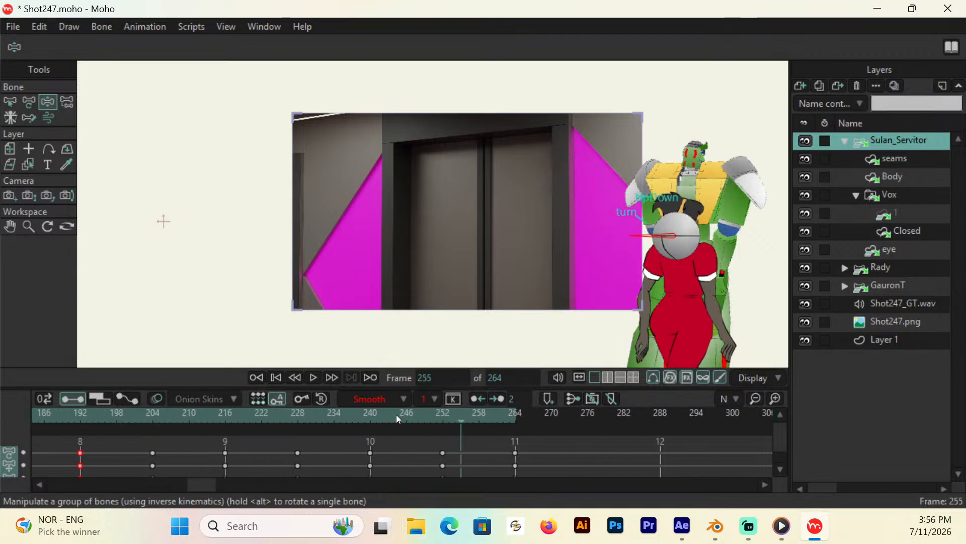
scroll(396, 414, up, 20)
scroll(397, 415, up, 5)
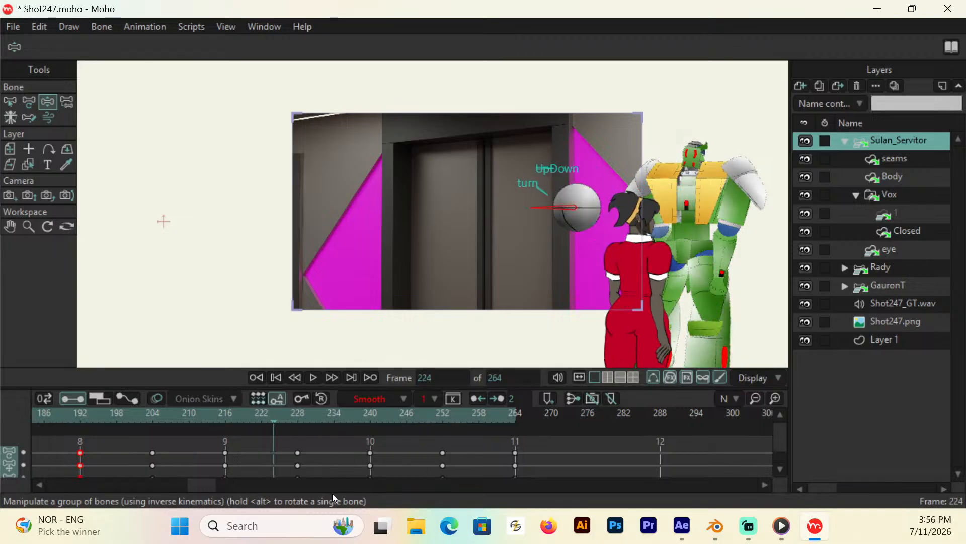
drag(211, 484, 66, 484)
click(277, 377)
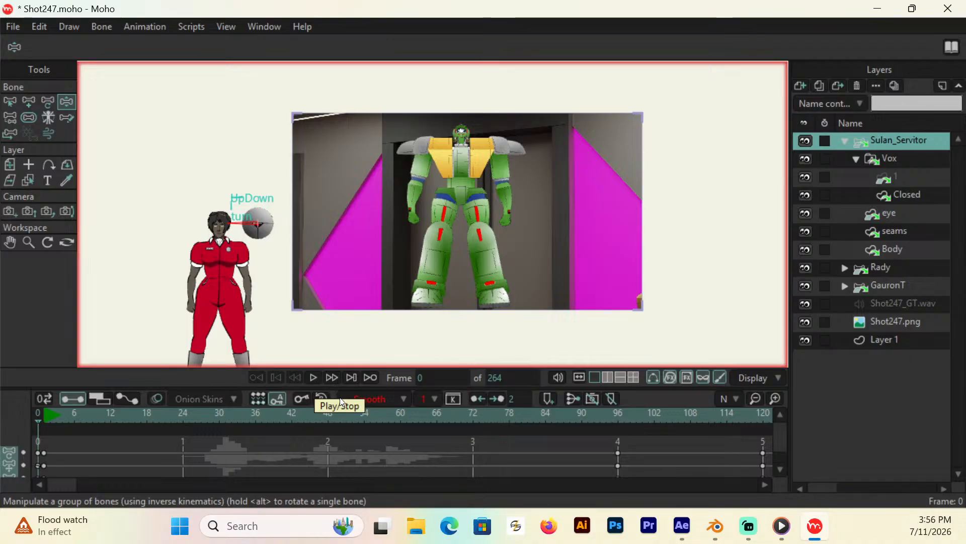
key(ctrl+s)
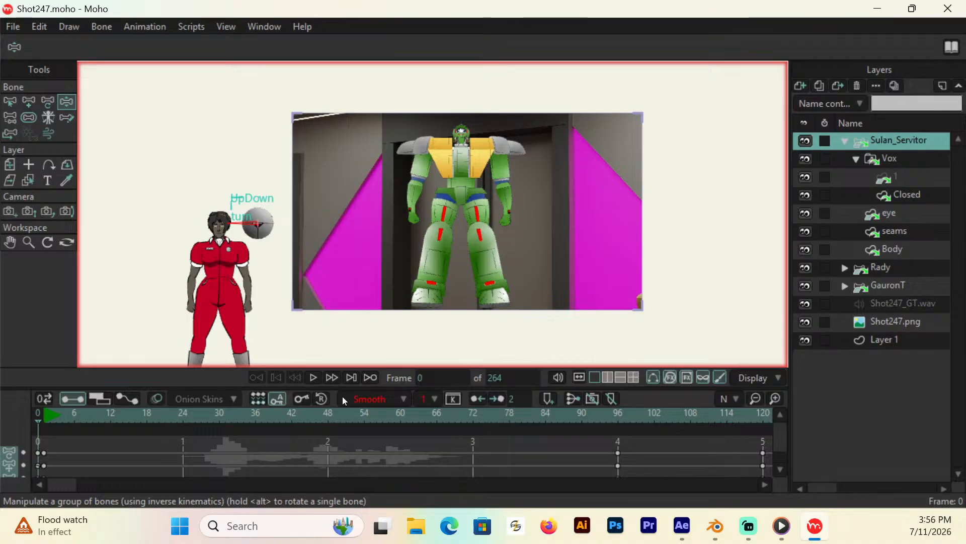
Step: Play the animation from the start to check the sphere's movement alongside both characters
click(313, 378)
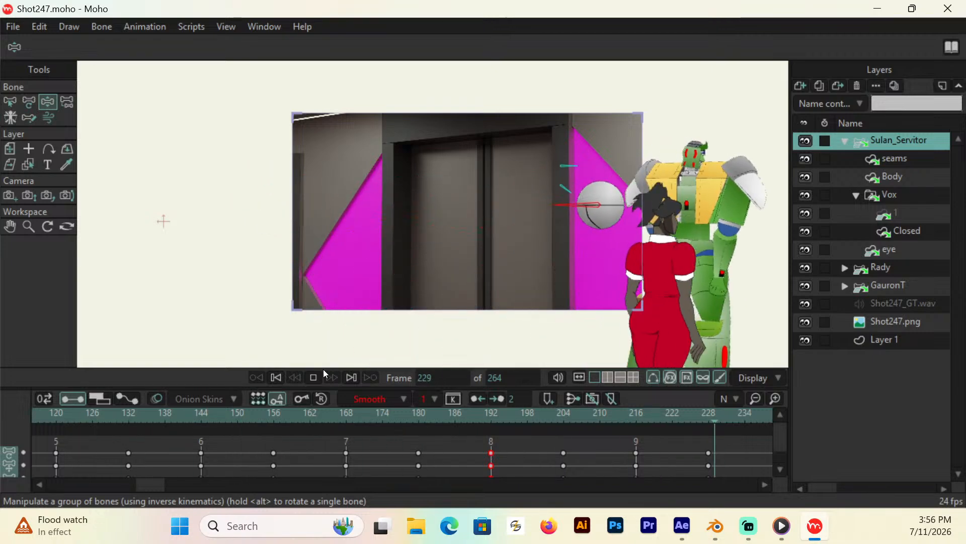
click(313, 378)
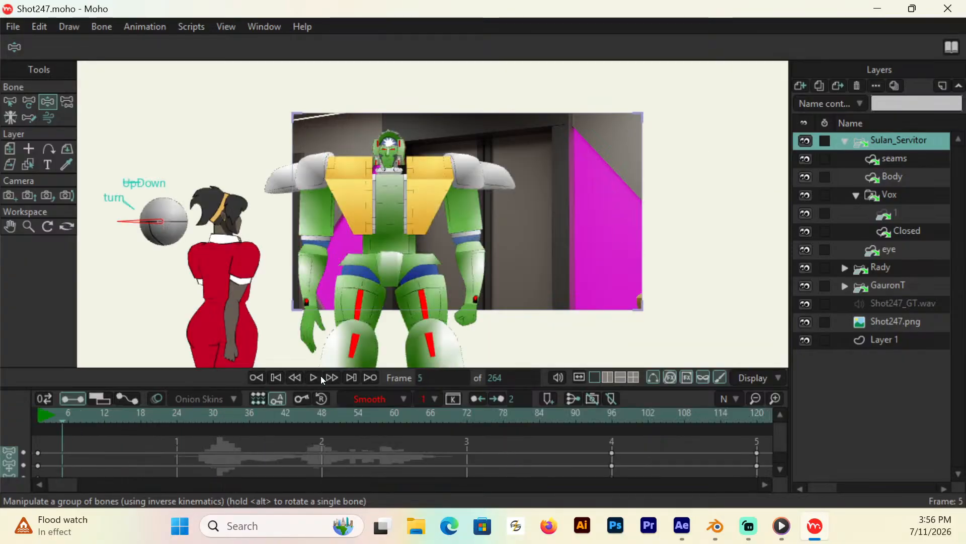
click(40, 484)
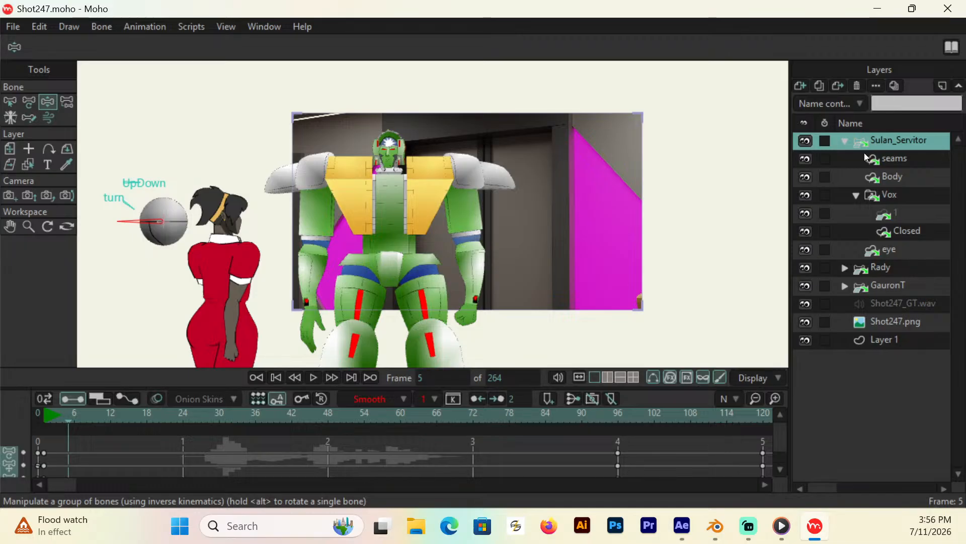
Step: Collapse the Sulan_Servitor layer and select the HairBack layer inside Rady's head group
click(845, 141)
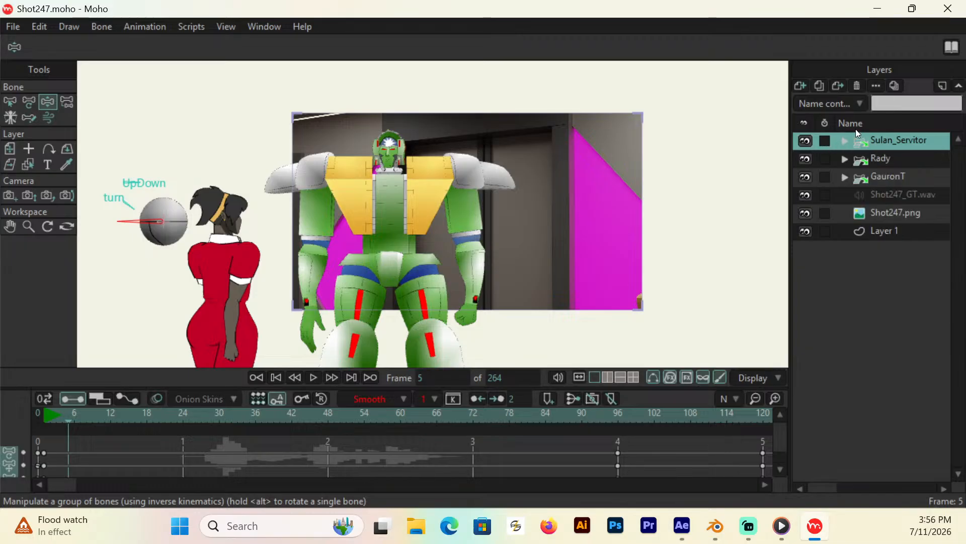
click(887, 161)
click(846, 159)
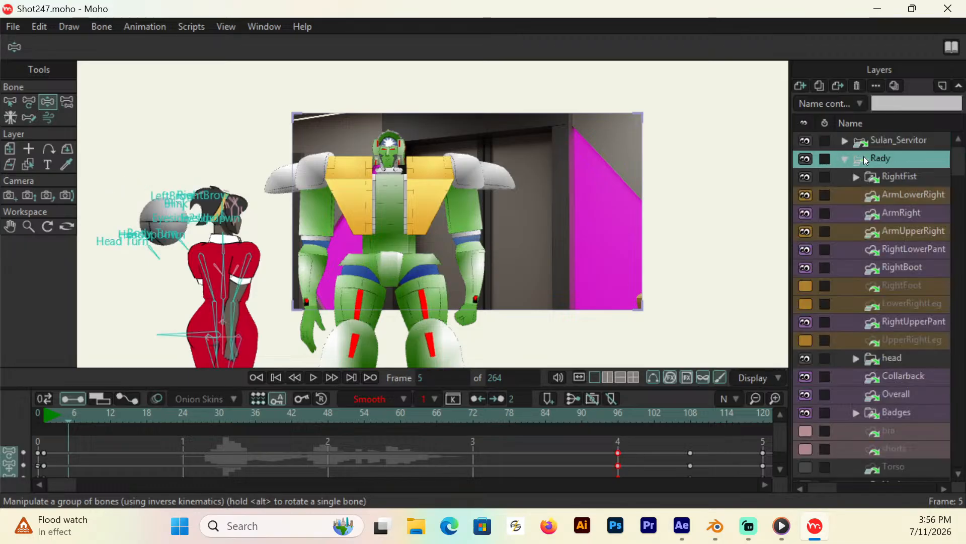
click(856, 359)
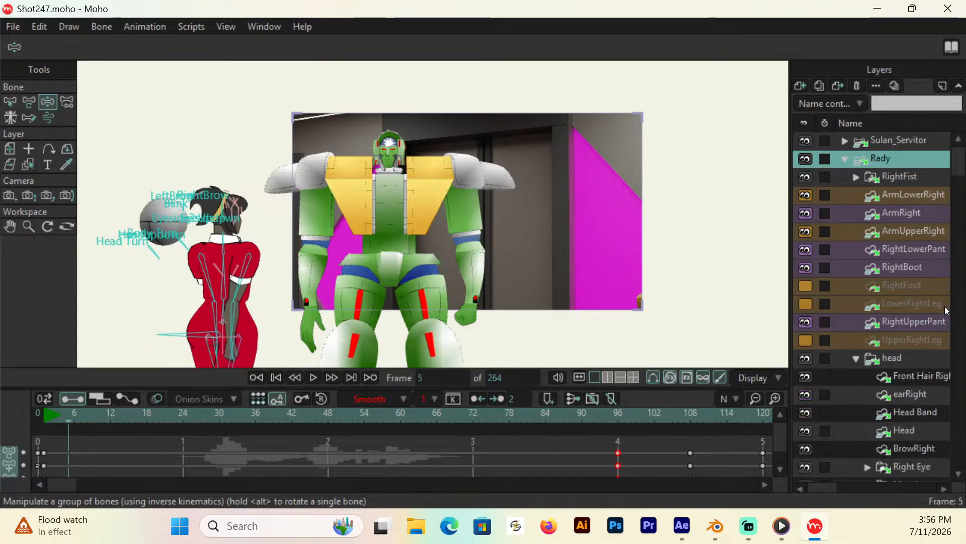
drag(952, 162, 959, 300)
click(929, 316)
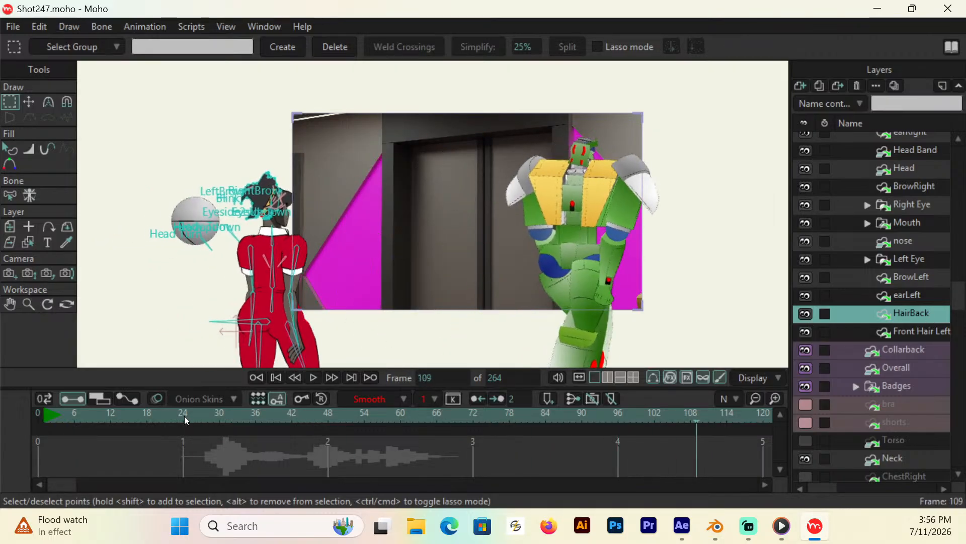
Step: At frame 108, select the points at the peak of Rady's back hair and lower them to flatten the peak
click(28, 304)
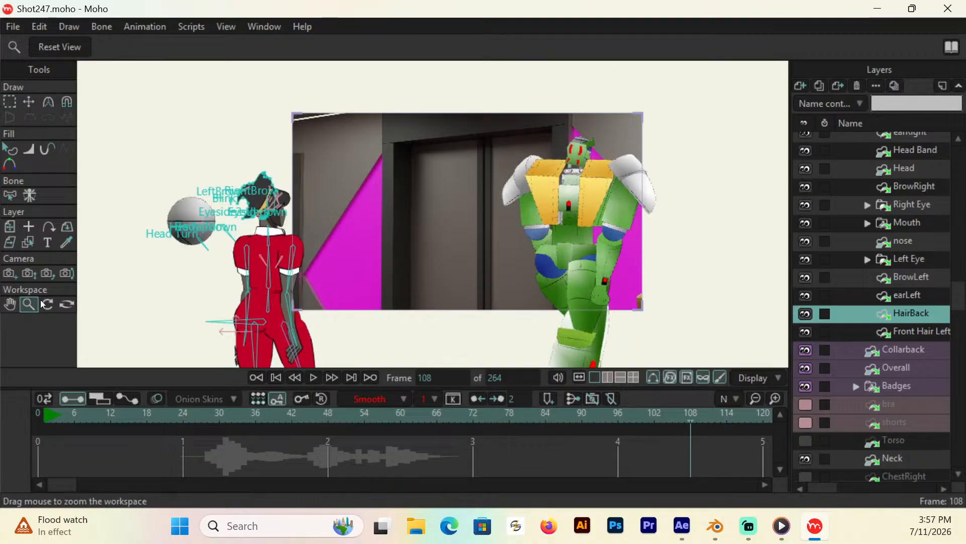
drag(281, 229, 348, 181)
click(10, 304)
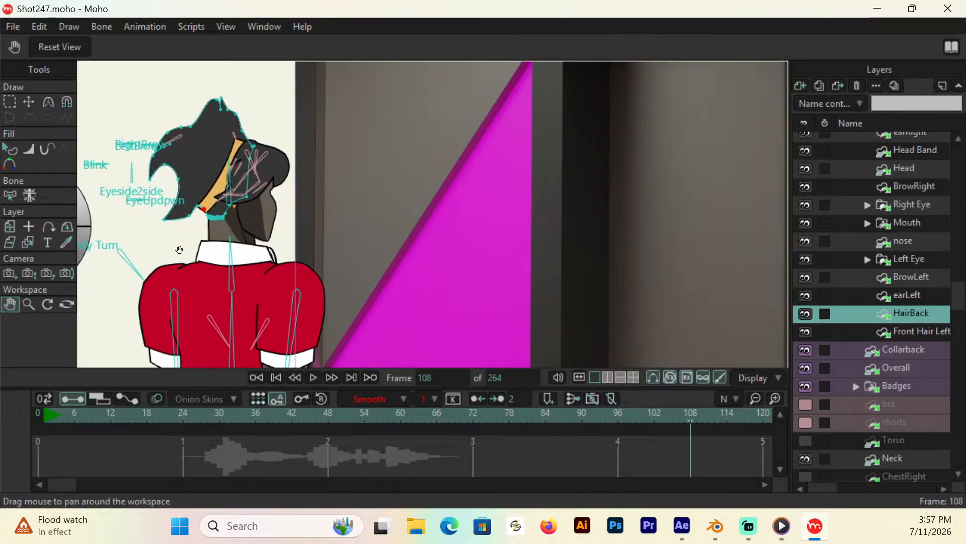
drag(333, 217, 452, 252)
key(g)
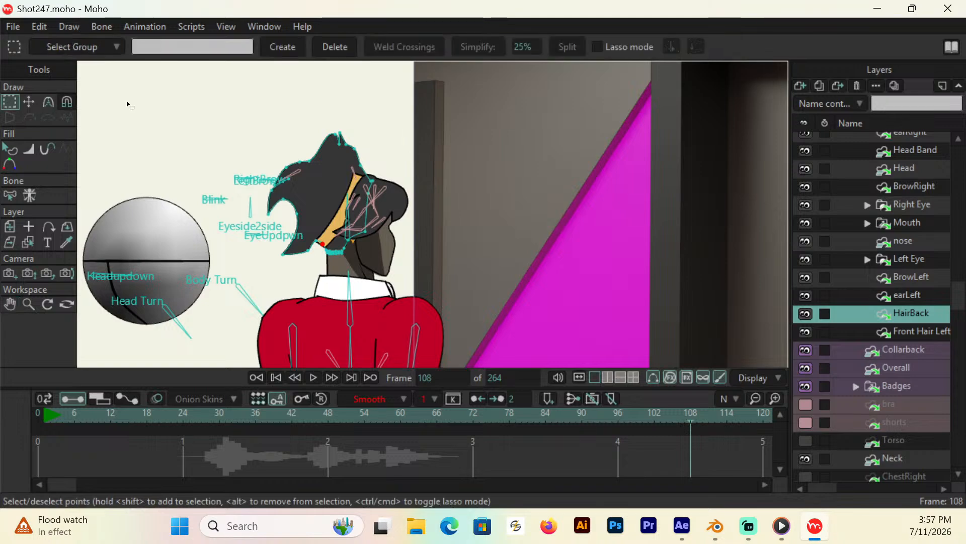
drag(312, 124, 370, 164)
key(t)
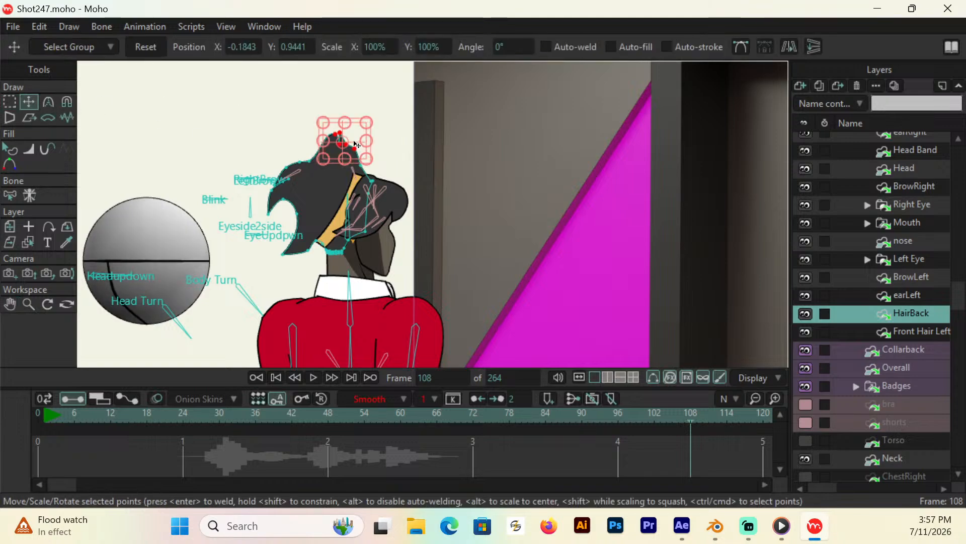
drag(359, 129, 359, 150)
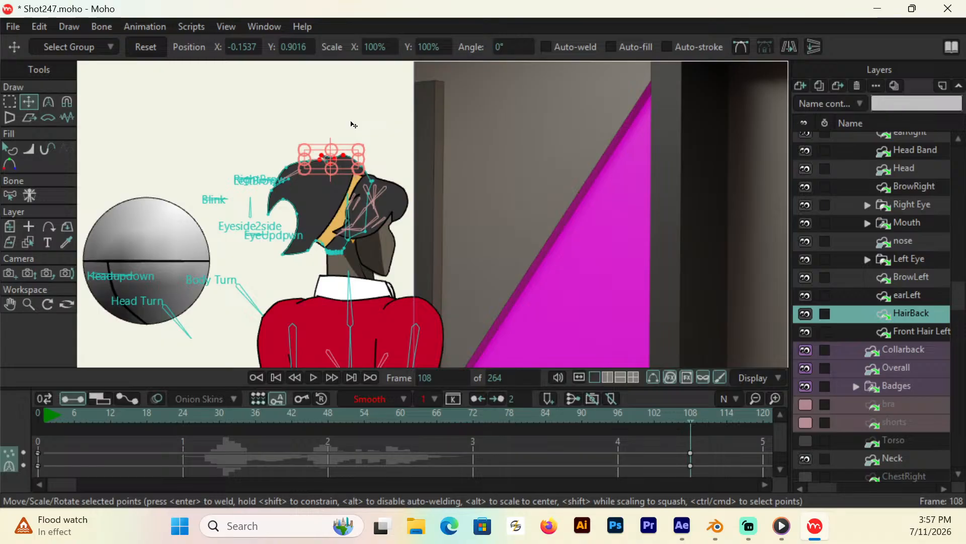
Step: Play the walk from about frame 100 and bring the timeline back to frame 132 to check the back hair
scroll(69, 486, right, 5)
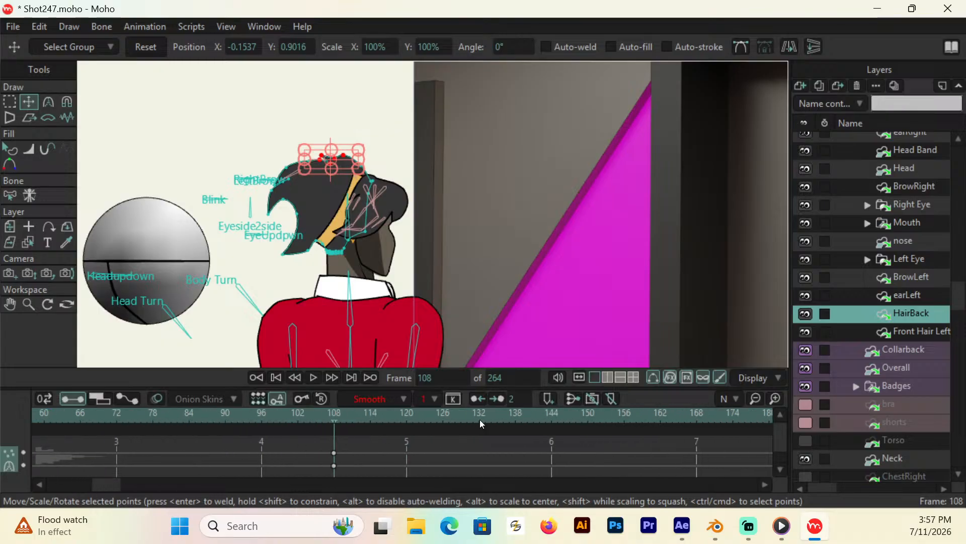
click(478, 419)
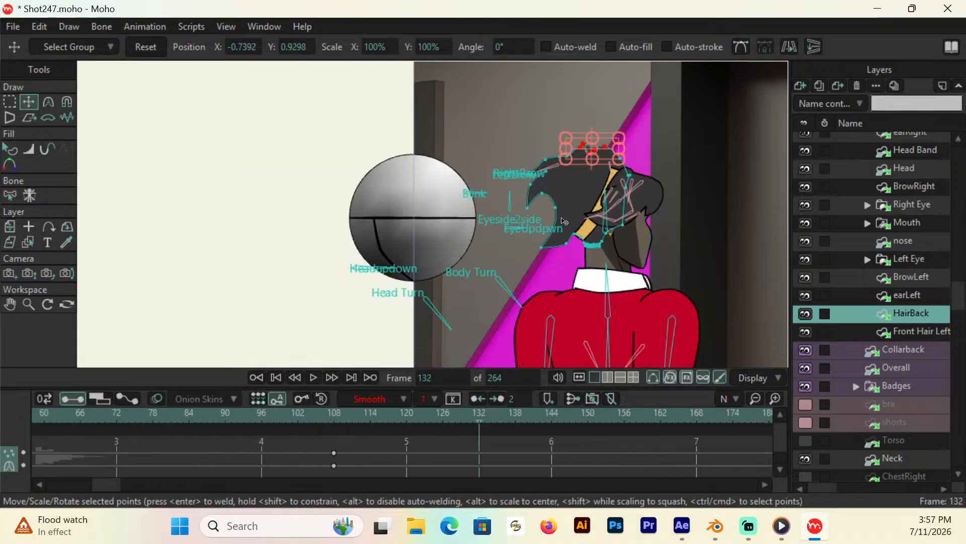
click(288, 420)
key(space)
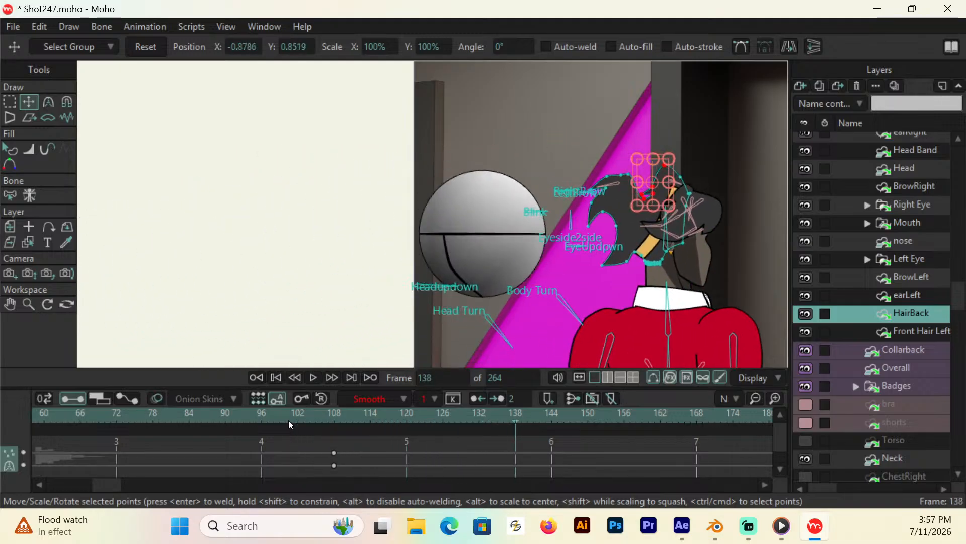
key(Left)
key(Left)
key(Left)
key(Left)
key(Left)
key(Left)
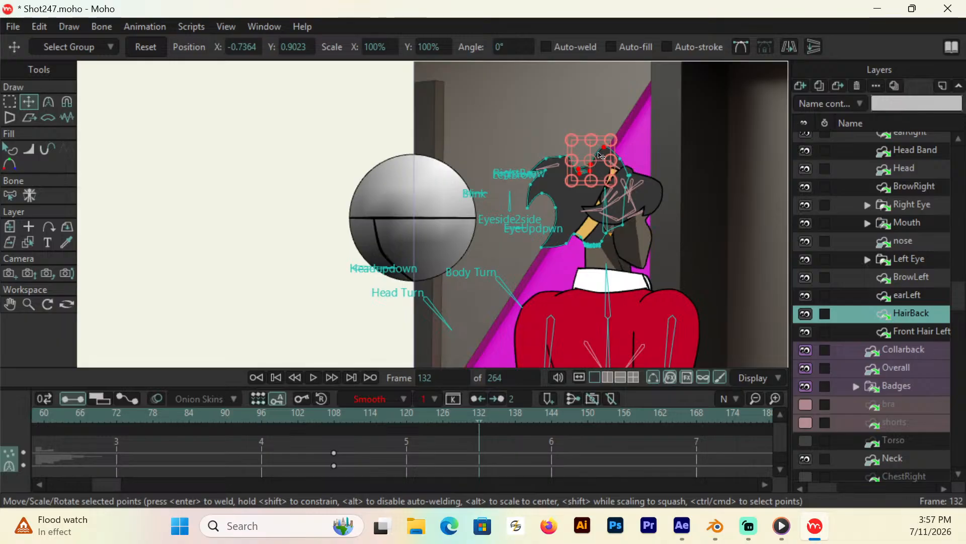
Step: At frame 132, flatten the peak of Rady's back hair and lower the hair point beside the headband
mouse_move(619, 162)
mouse_down()
mouse_move(610, 145)
mouse_move(628, 163)
mouse_up()
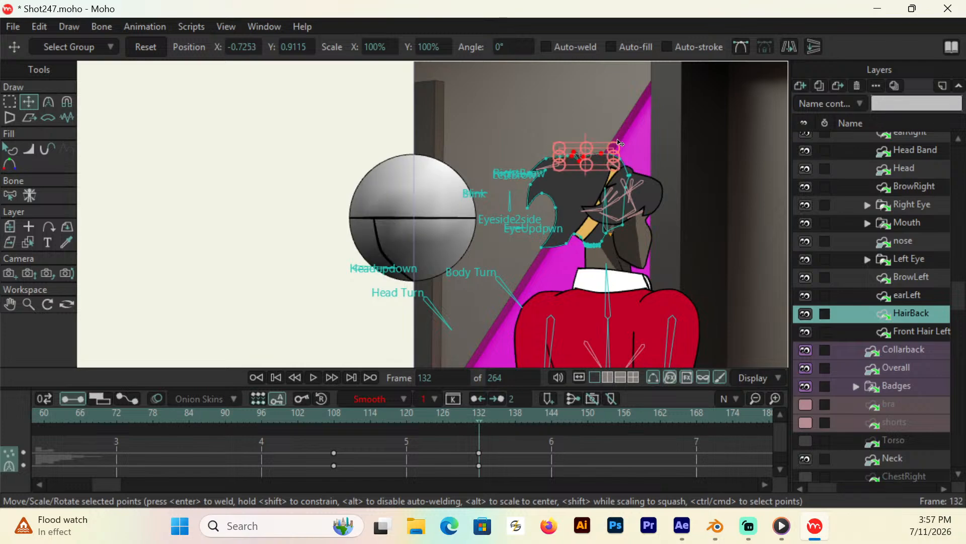
drag(615, 139, 614, 143)
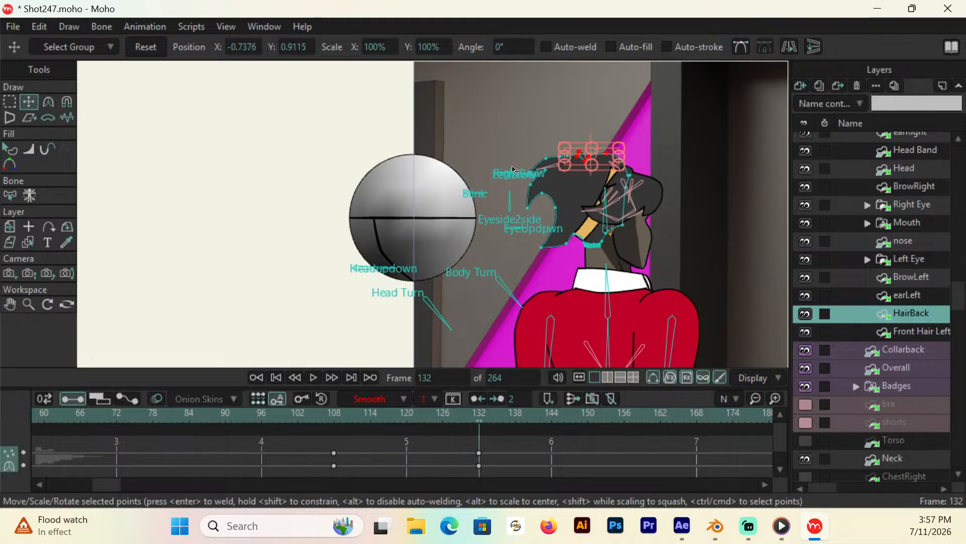
click(9, 102)
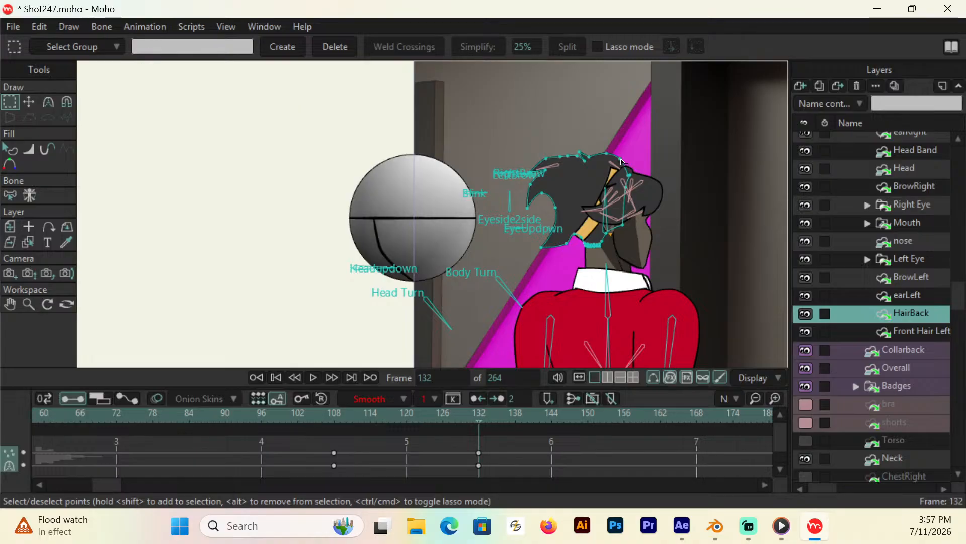
key(t)
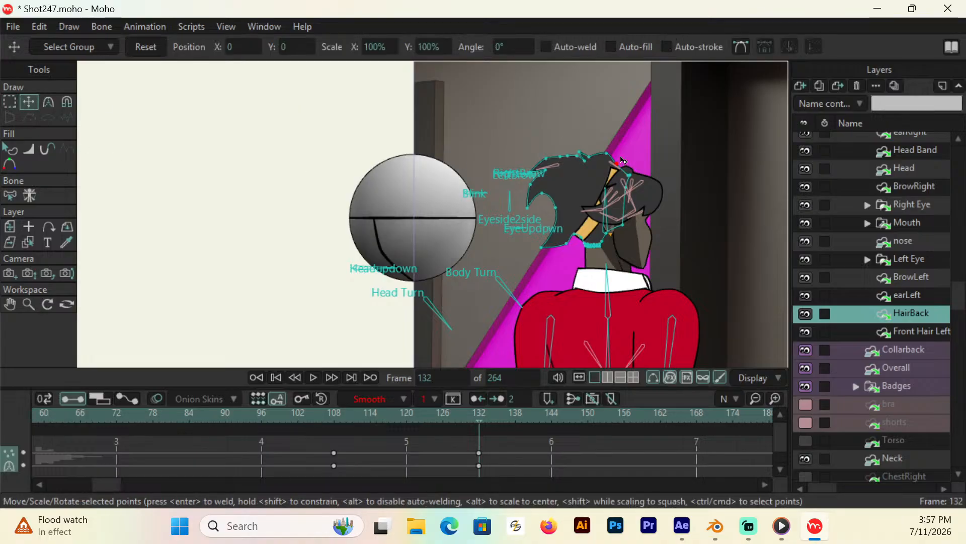
mouse_move(623, 160)
mouse_down()
mouse_move(634, 168)
mouse_move(615, 169)
mouse_up()
Step: Step backwards through the frames before the frame 108 key to examine how the back hair deforms
click(335, 414)
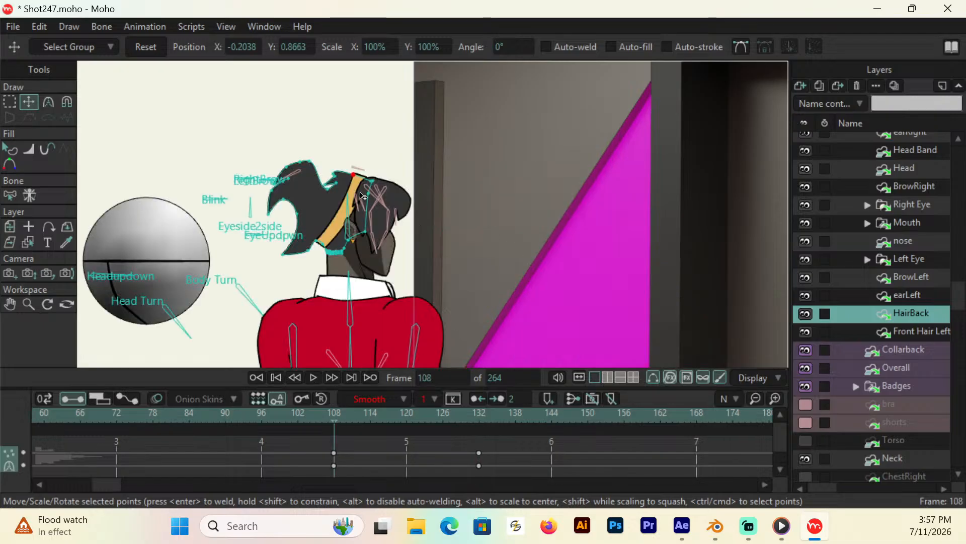
click(253, 418)
key(Left)
key(Left)
key(Left)
key(Left)
key(Left)
key(Left)
key(Left)
key(Left)
key(Left)
key(Left)
key(Left)
key(Left)
key(Left)
key(Left)
key(Left)
key(Left)
key(Left)
key(Left)
key(Left)
key(Left)
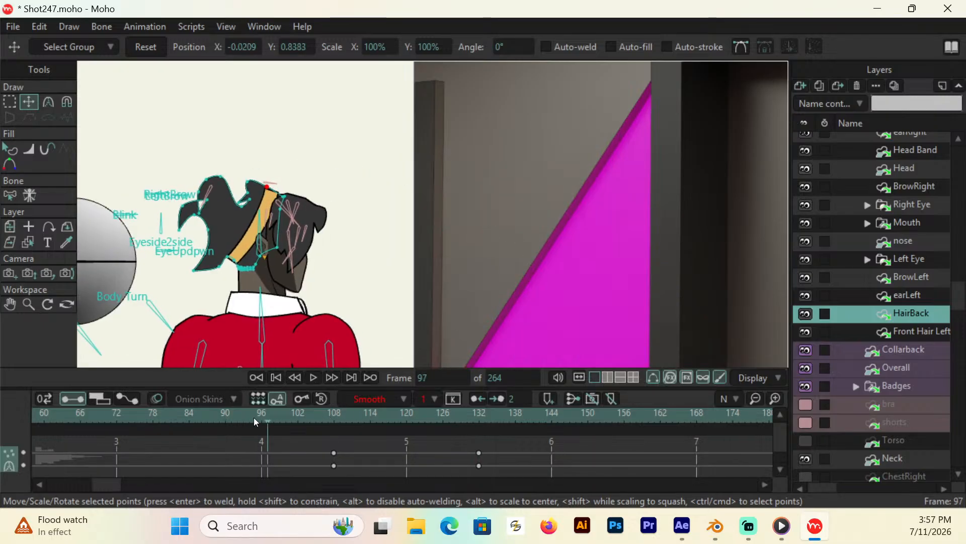
key(Left)
key(Left)
key(Left)
Step: Step forward frame by frame from the start of the timeline to about frame 126, examining the back hair's movement
drag(110, 483, 64, 478)
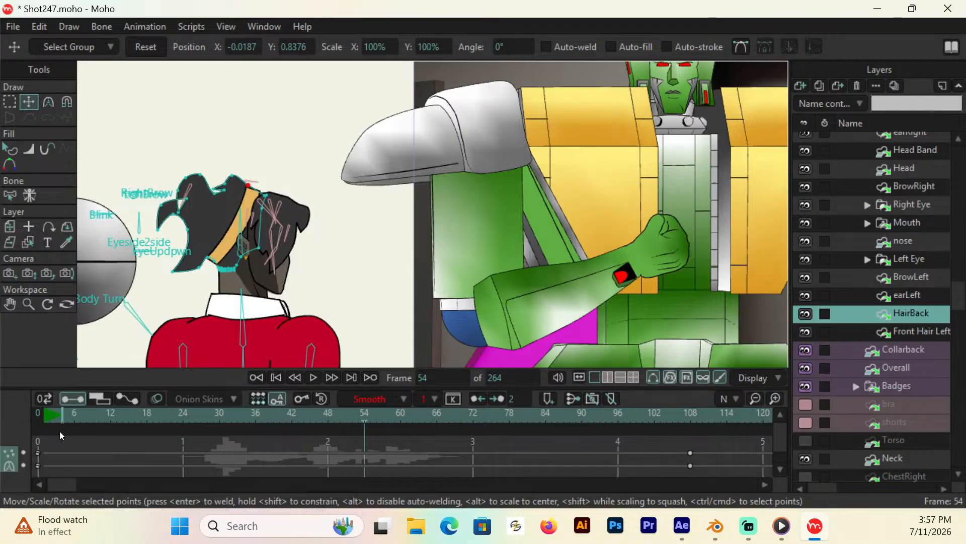
click(45, 418)
key(Right)
key(Right)
key(Right)
key(Right)
key(Right)
key(Right)
key(Right)
key(Right)
key(Right)
key(Right)
key(Right)
key(Right)
key(Right)
key(Right)
key(Right)
key(Right)
key(Right)
key(Right)
key(Right)
key(Right)
key(Right)
key(Right)
key(Right)
key(Right)
key(Right)
key(Right)
key(Right)
key(Right)
key(Right)
key(Right)
key(Right)
key(Right)
key(Right)
key(Right)
key(Right)
key(Right)
key(Right)
key(Right)
key(Right)
key(Right)
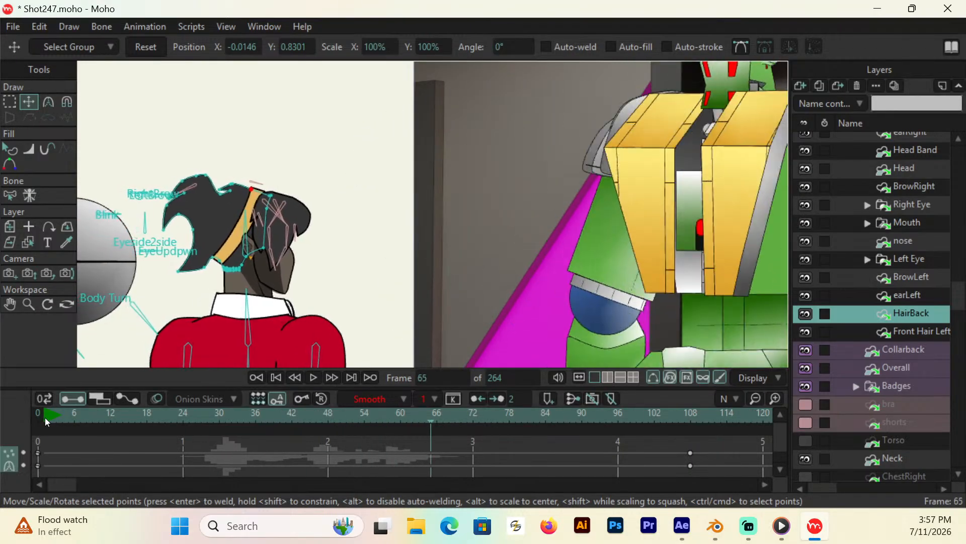
key(Right)
key(Right)
key(Right)
key(Right)
key(Right)
key(Right)
key(Right)
key(Right)
key(Right)
key(Right)
key(Right)
key(Right)
key(Right)
key(Right)
key(Right)
key(Right)
key(Right)
key(Right)
key(Right)
key(Right)
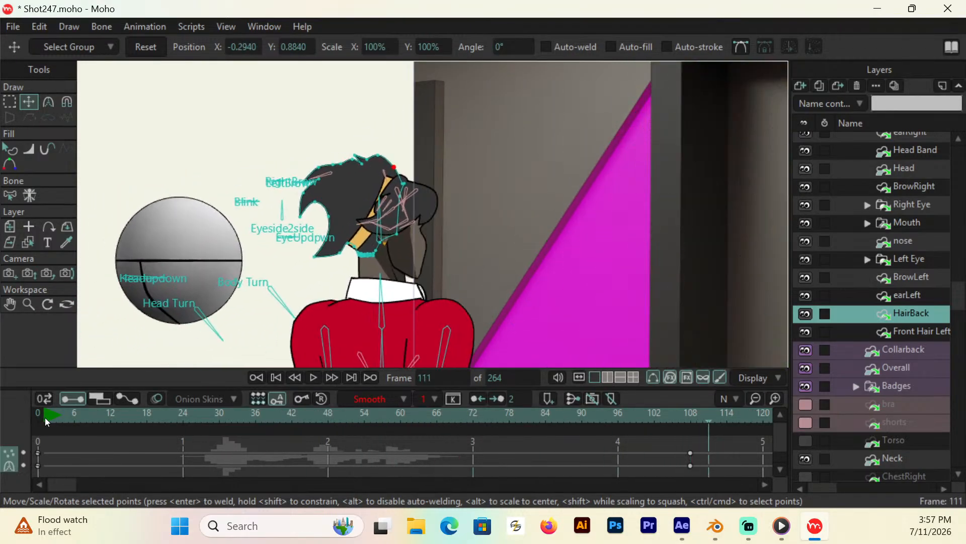
key(Right)
key(Right)
key(Right)
key(Right)
key(Right)
key(Right)
key(Right)
key(Right)
key(Right)
key(Right)
key(Right)
key(Right)
key(Right)
key(Right)
key(Right)
key(Right)
key(Right)
key(Right)
key(Right)
key(Right)
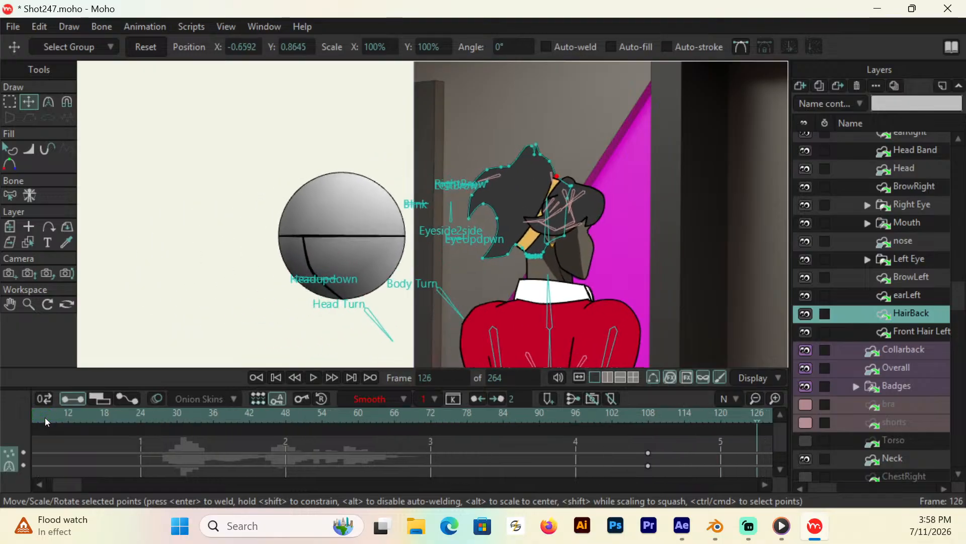
Step: Return to the frame 108 key, then step forward from about frame 45 to recheck the hair leading into it
key(alt+Left)
key(alt+Left)
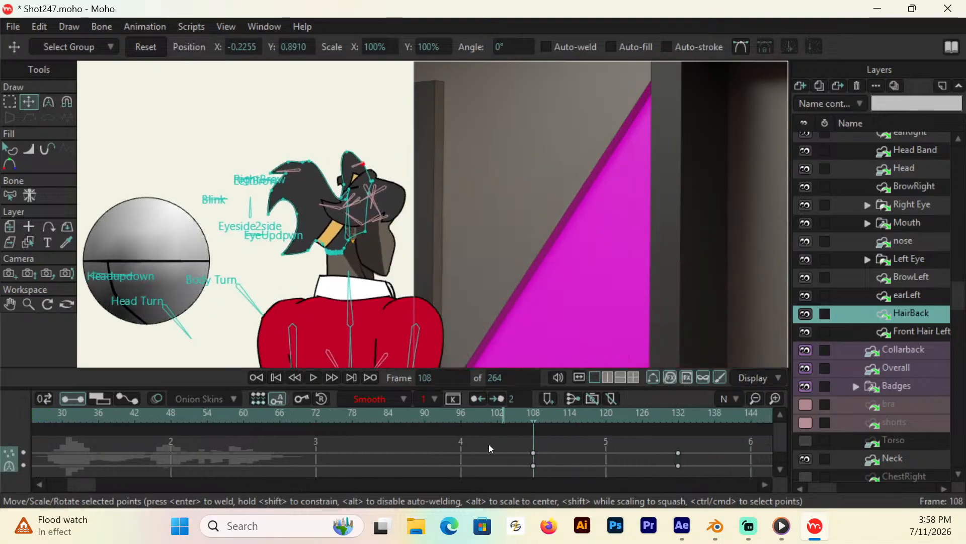
click(152, 416)
key(Right)
key(Right)
key(Right)
key(Right)
key(Right)
key(Right)
key(Right)
key(Right)
key(Right)
key(Right)
key(Right)
key(Right)
key(Right)
key(Right)
key(Right)
key(Right)
key(Right)
key(Right)
key(Right)
key(Right)
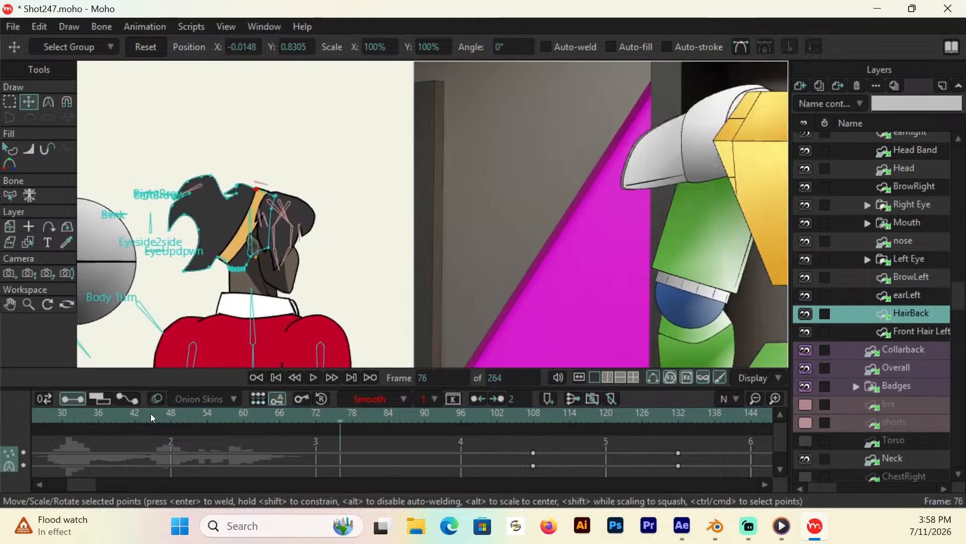
key(Right)
key(Right)
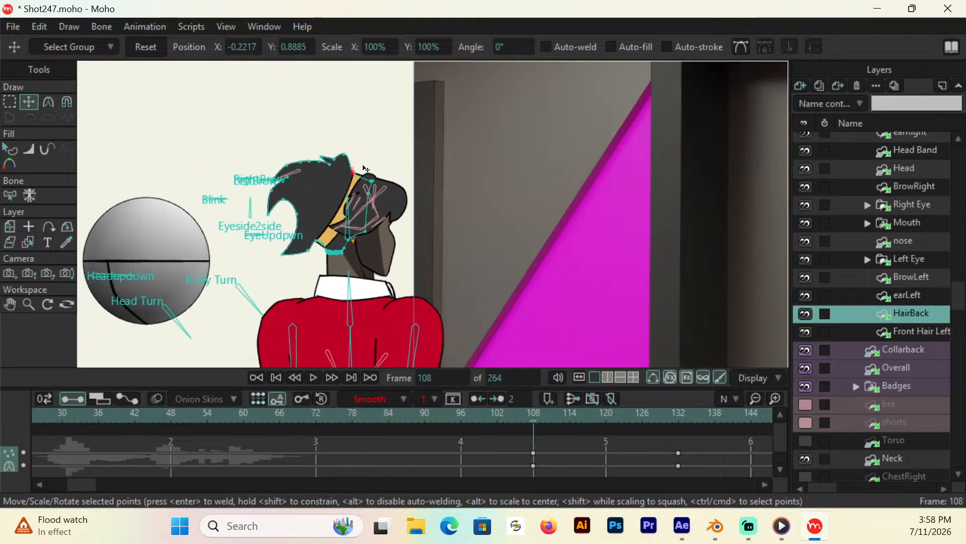
Step: At frame 108, lower the back-hair points at the peak and beside the headband, and play on to compare with frame 132
drag(364, 168, 367, 170)
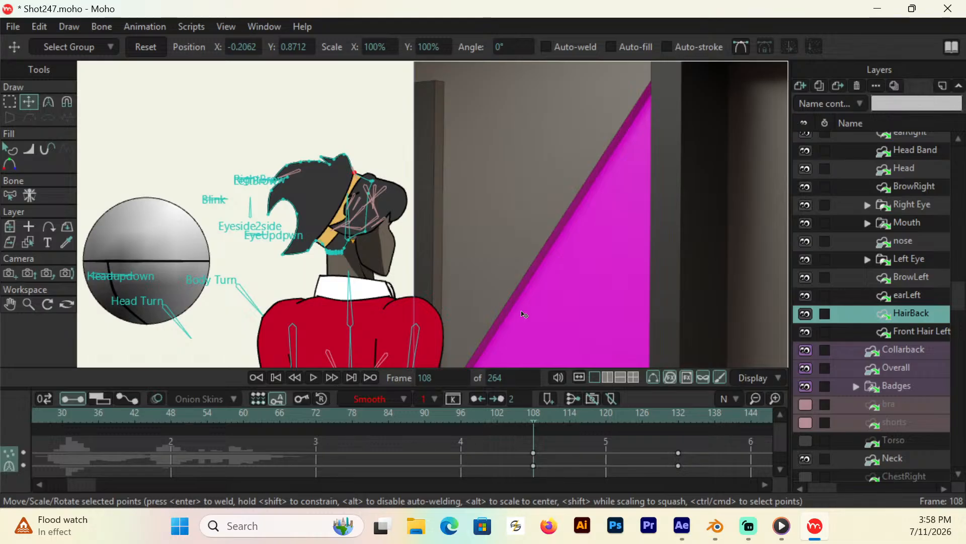
drag(345, 154, 343, 162)
click(678, 419)
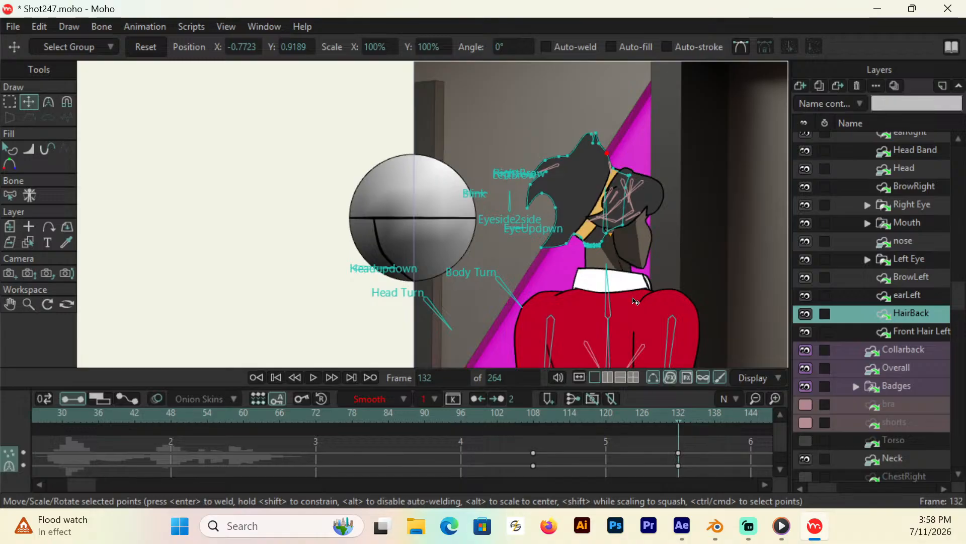
click(534, 415)
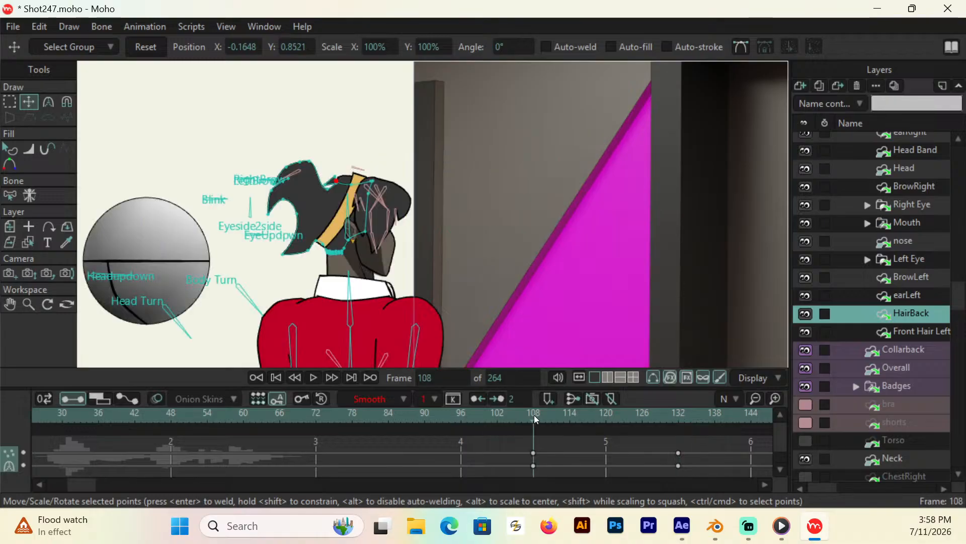
key(space)
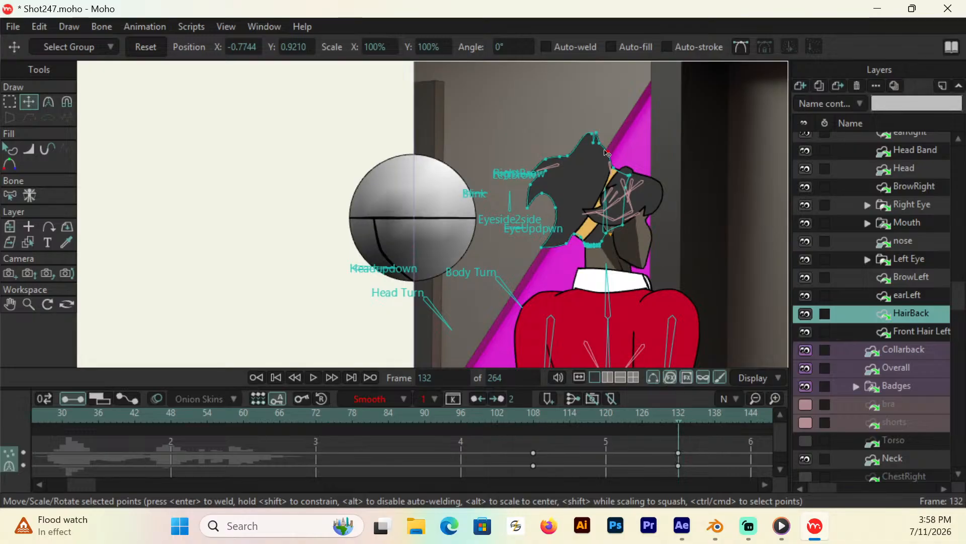
Step: At frame 132, lower the points at the tip of Rady's raised back-hair peak
click(591, 147)
drag(591, 134, 583, 147)
drag(599, 134, 604, 156)
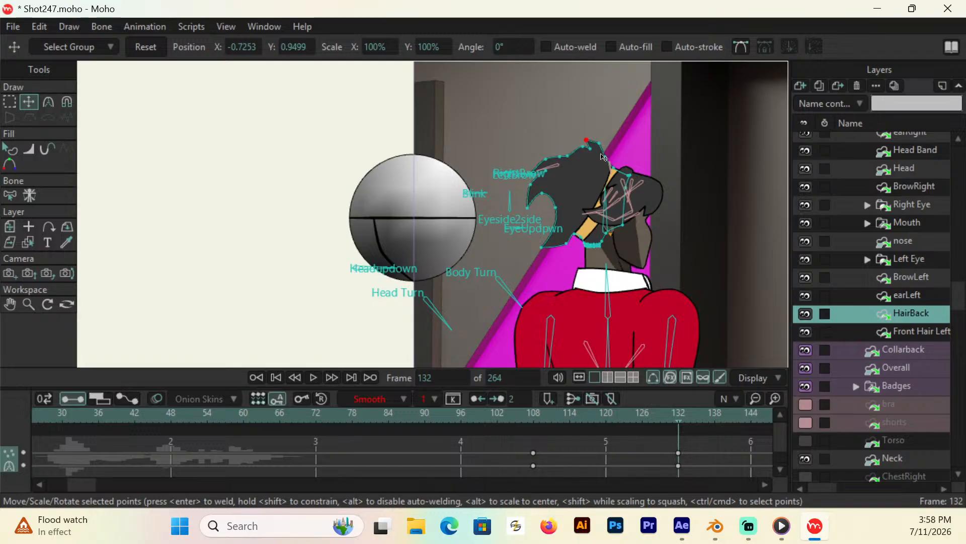
Step: Examine the back hair's shape past frame 132, checking frames 155 and 180 and stepping frame by frame to 187
scroll(85, 486, right, 3)
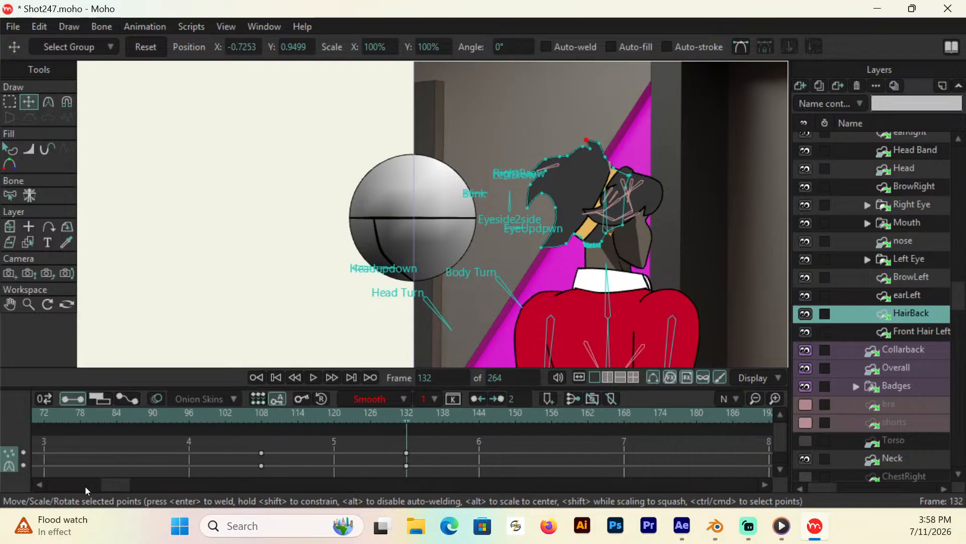
click(481, 419)
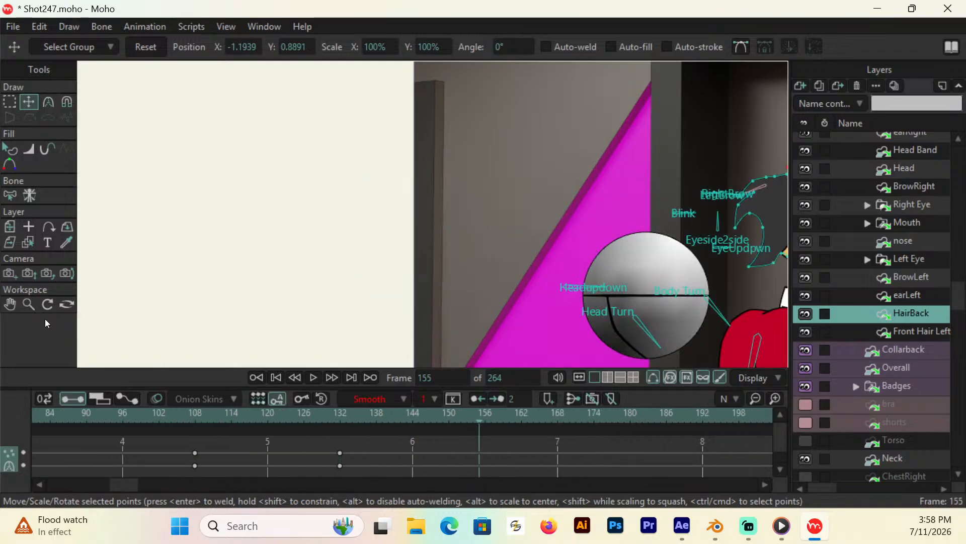
click(9, 304)
drag(568, 302, 180, 302)
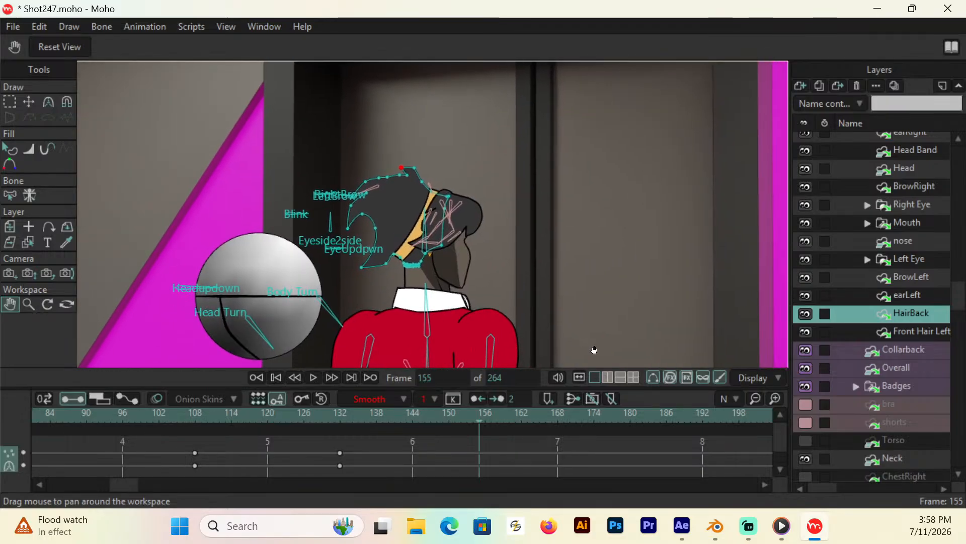
click(633, 421)
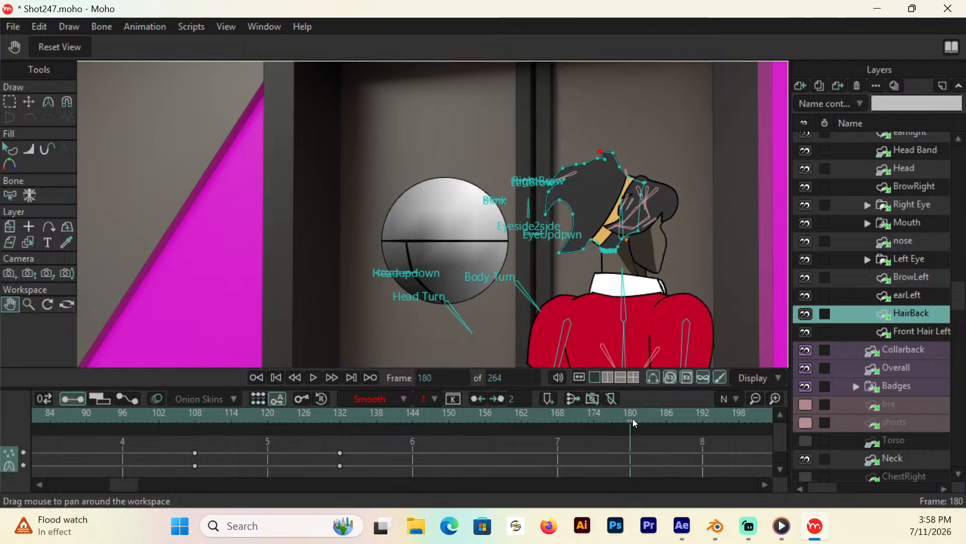
key(Right)
key(Right)
key(Right)
key(Right)
key(Right)
key(Right)
key(Right)
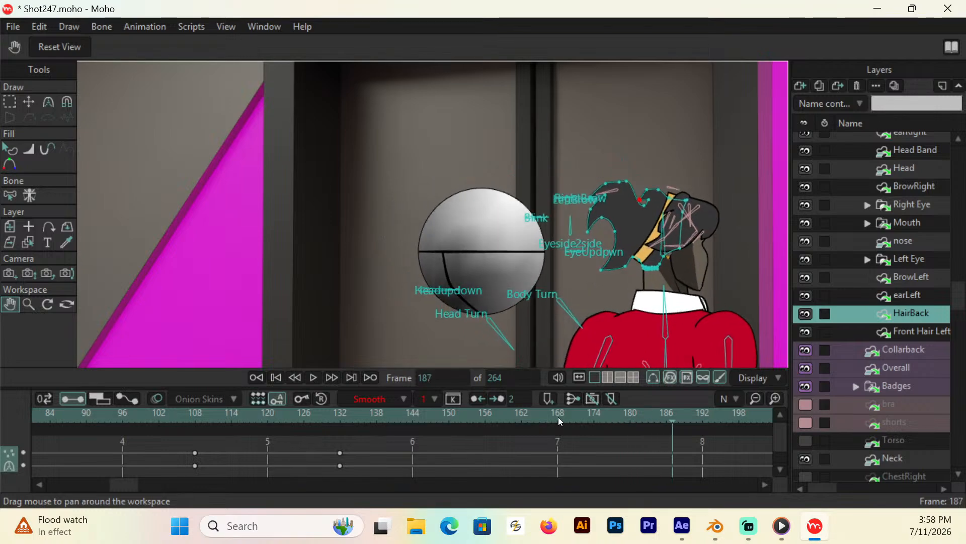
Step: At frame 144, raise the drooping points at the tip of Rady's back-hair peak near the headband
click(414, 418)
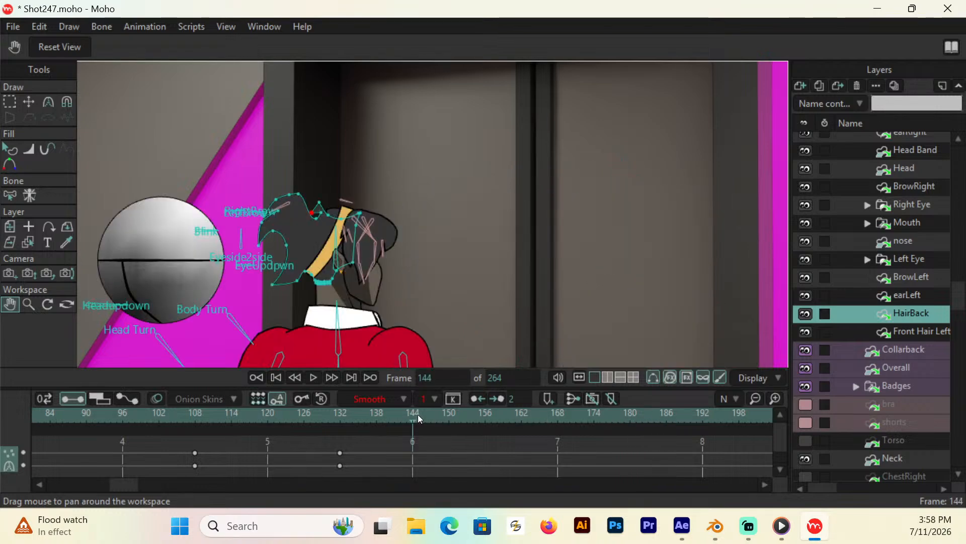
drag(332, 219, 317, 194)
click(28, 101)
drag(322, 211, 329, 191)
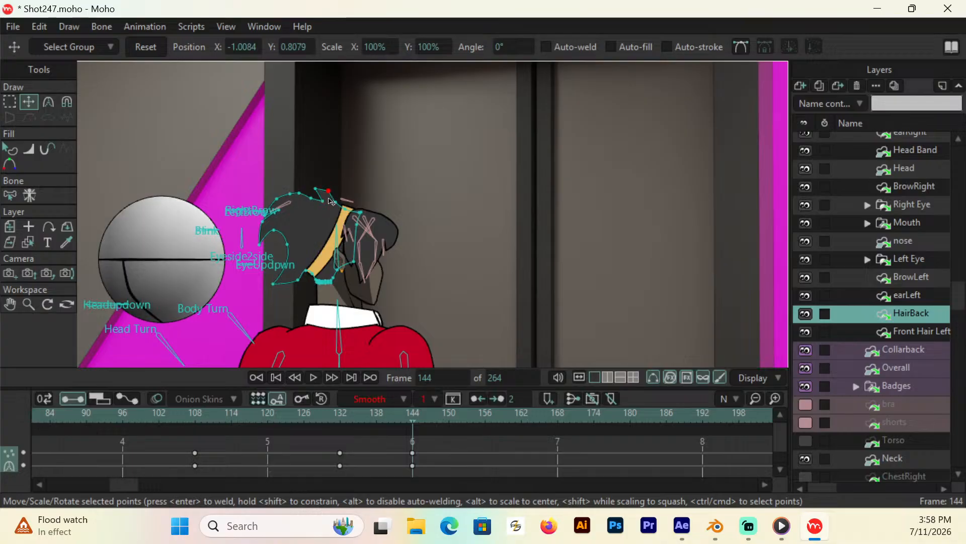
Step: At frame 156, lower the back-hair peak, adjust the points along its upper edge to the headband, and compare with frame 144
click(487, 418)
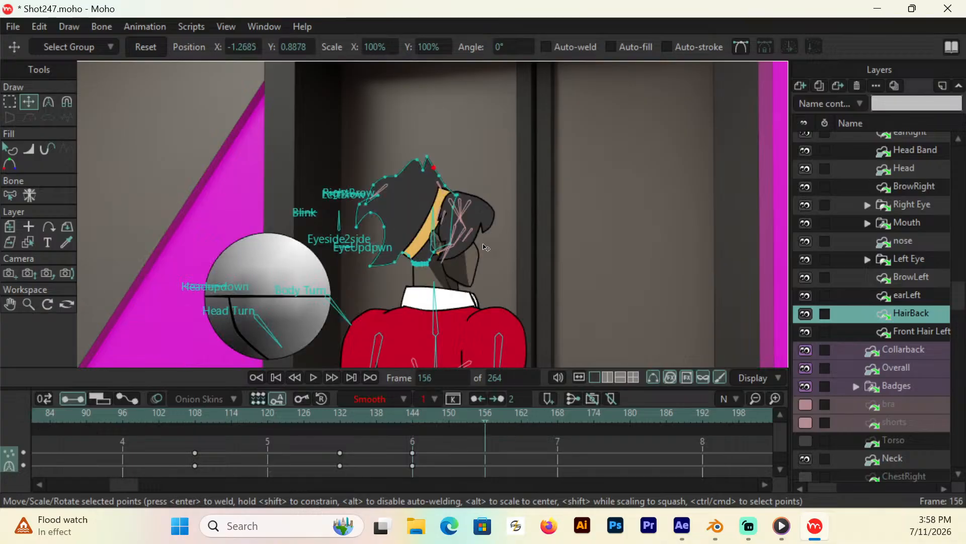
mouse_move(418, 161)
mouse_down()
mouse_move(412, 170)
mouse_move(423, 176)
mouse_move(418, 161)
mouse_move(435, 181)
mouse_move(429, 170)
mouse_up()
click(445, 188)
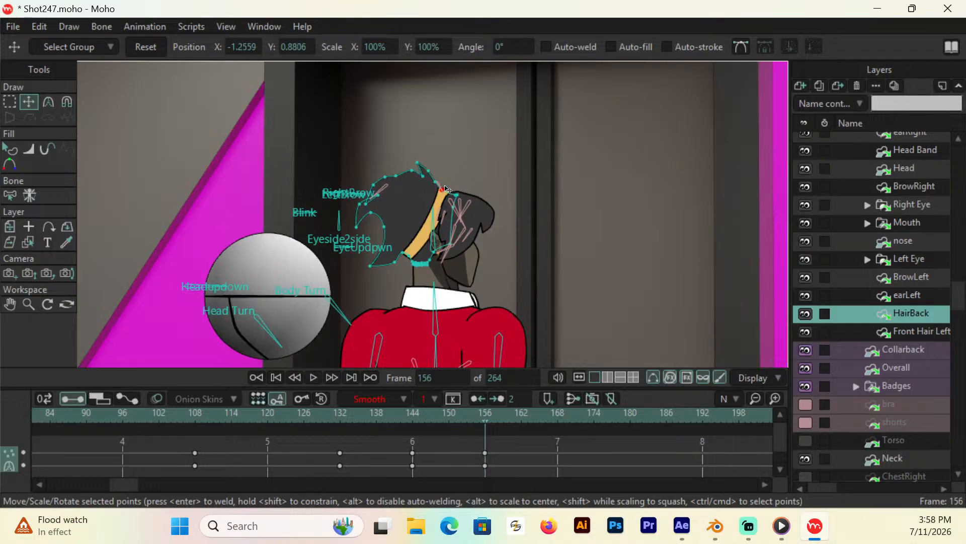
click(395, 173)
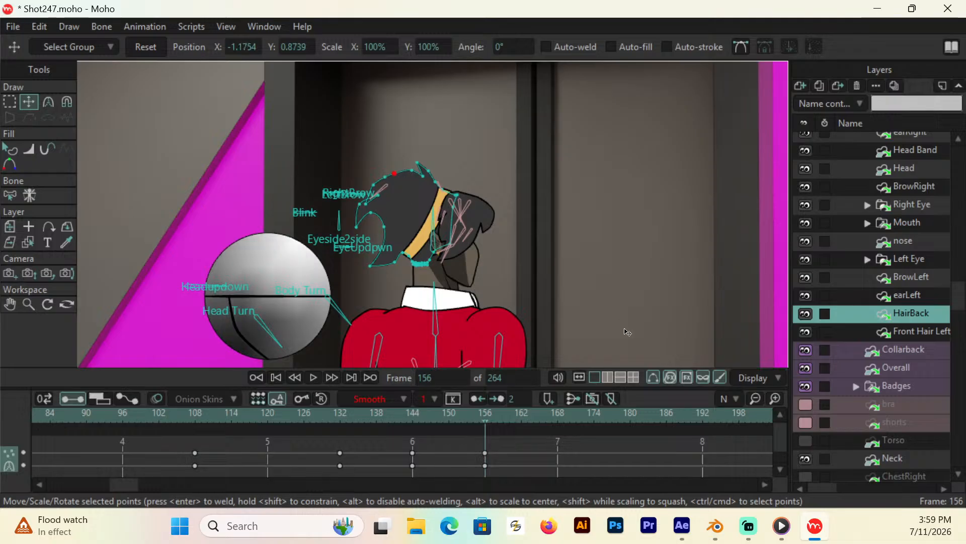
click(377, 197)
click(368, 202)
click(414, 414)
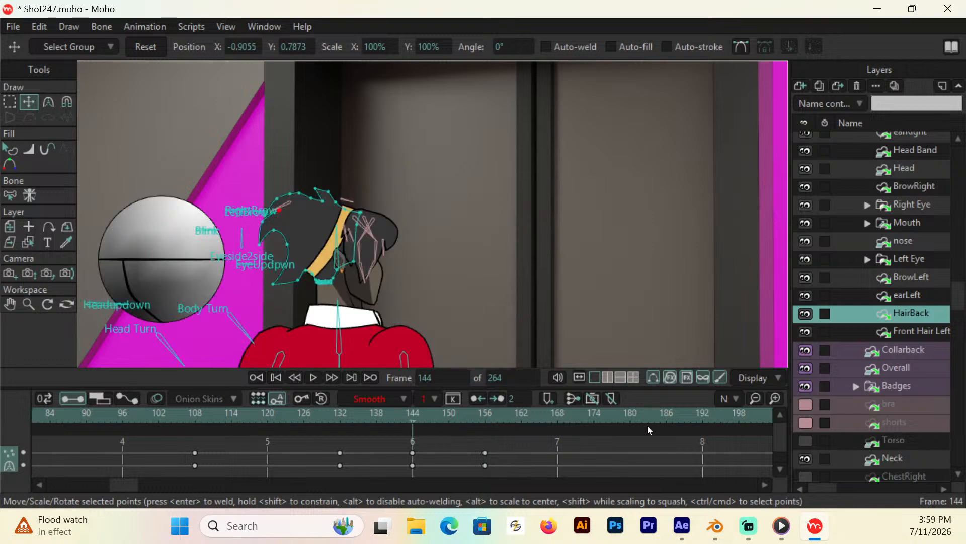
Step: Reshape the top edge and peak points of the back hair at frames 168, 179 and 192
click(556, 418)
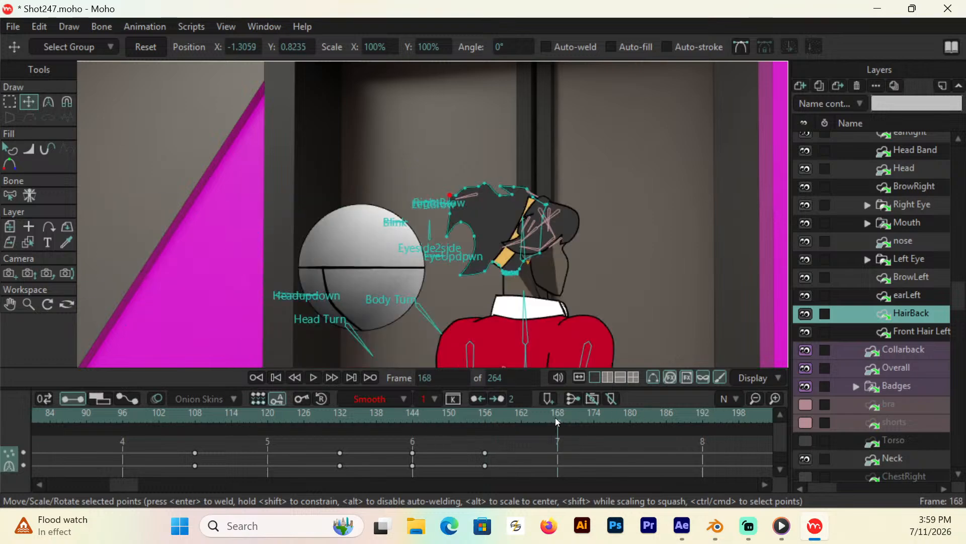
click(488, 187)
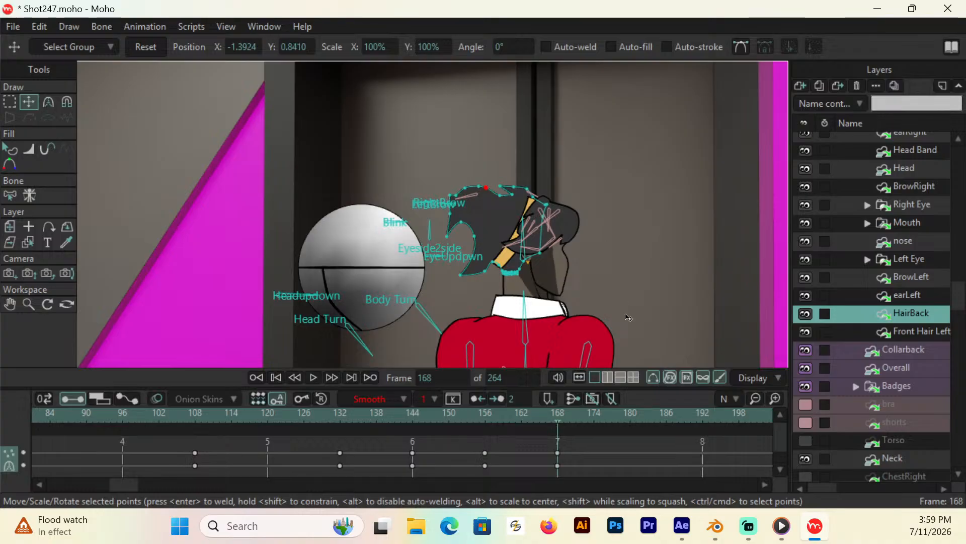
click(634, 417)
mouse_move(593, 166)
mouse_down()
mouse_move(606, 161)
mouse_move(593, 173)
mouse_up()
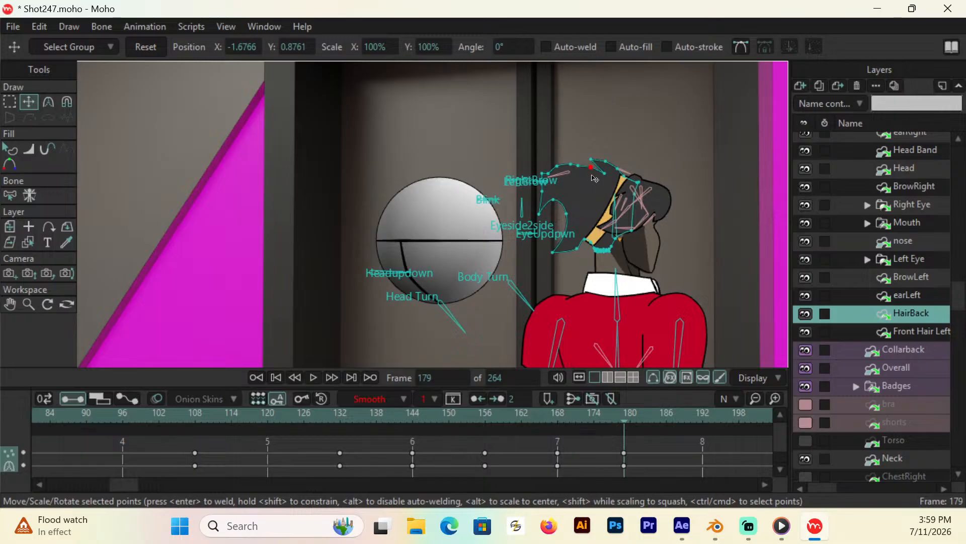
click(708, 417)
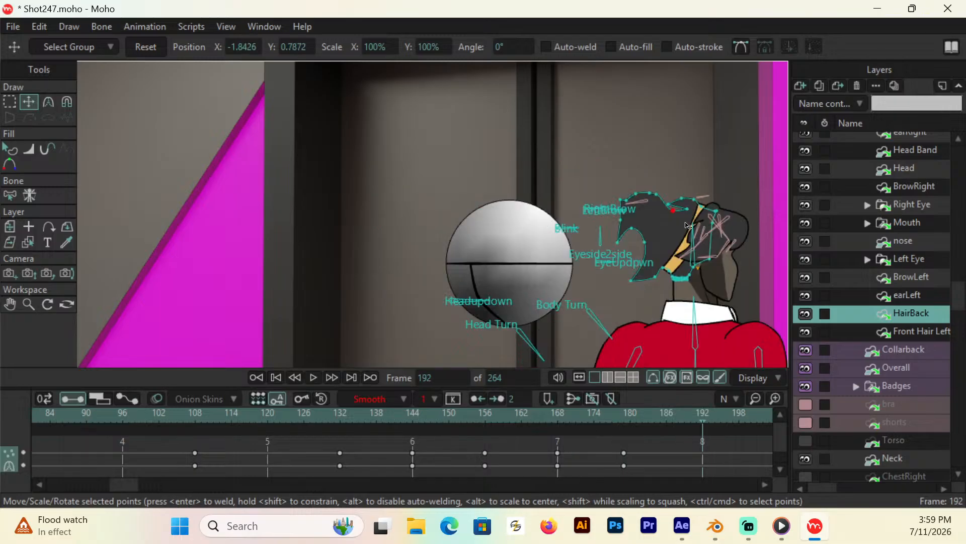
drag(677, 197, 636, 202)
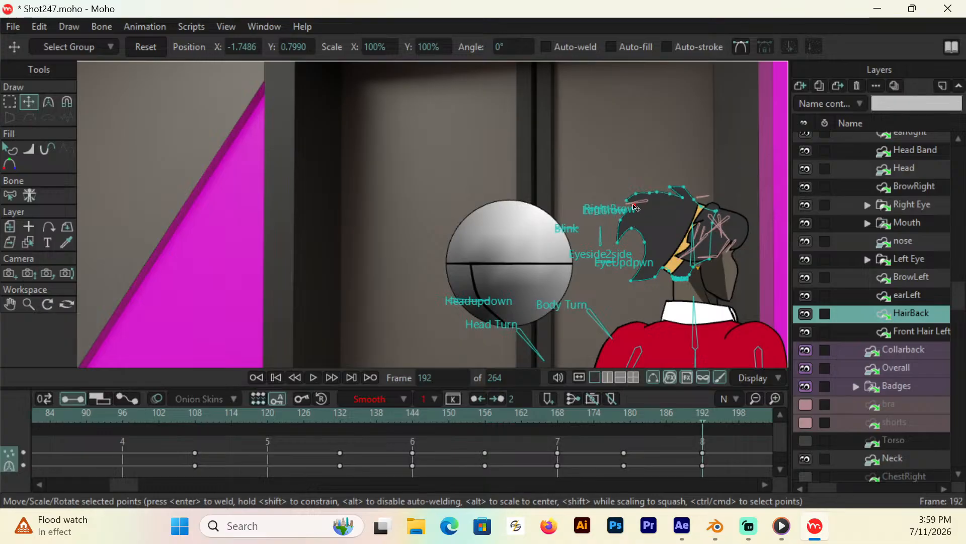
Step: At frame 204, pull the points of the raised back-hair peak down toward the head, and save the project
drag(123, 484, 214, 466)
click(419, 420)
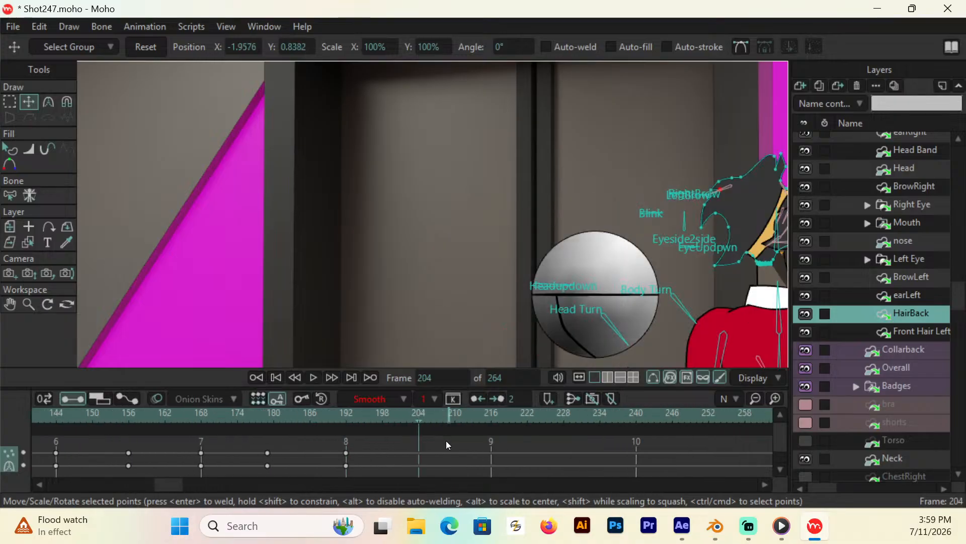
click(10, 304)
drag(610, 252, 355, 268)
key(t)
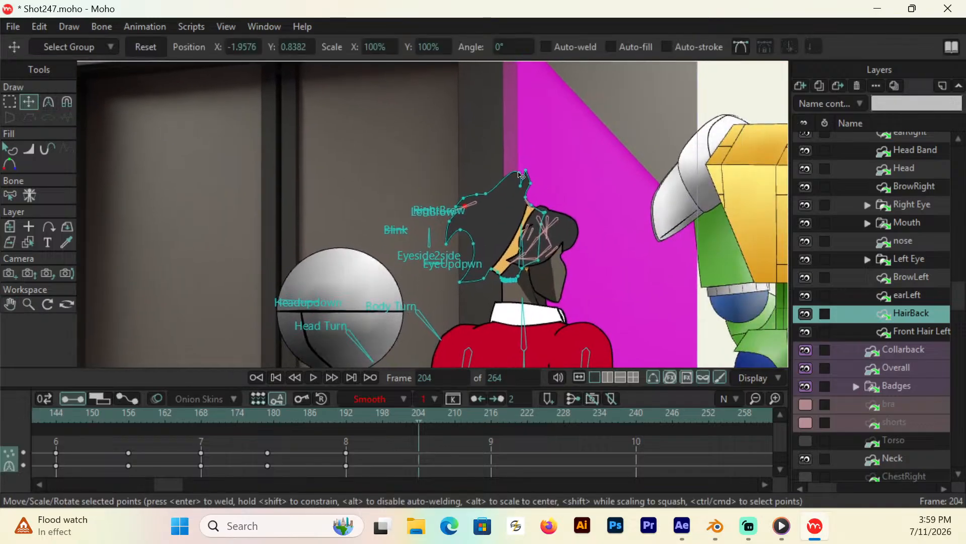
drag(518, 172, 511, 195)
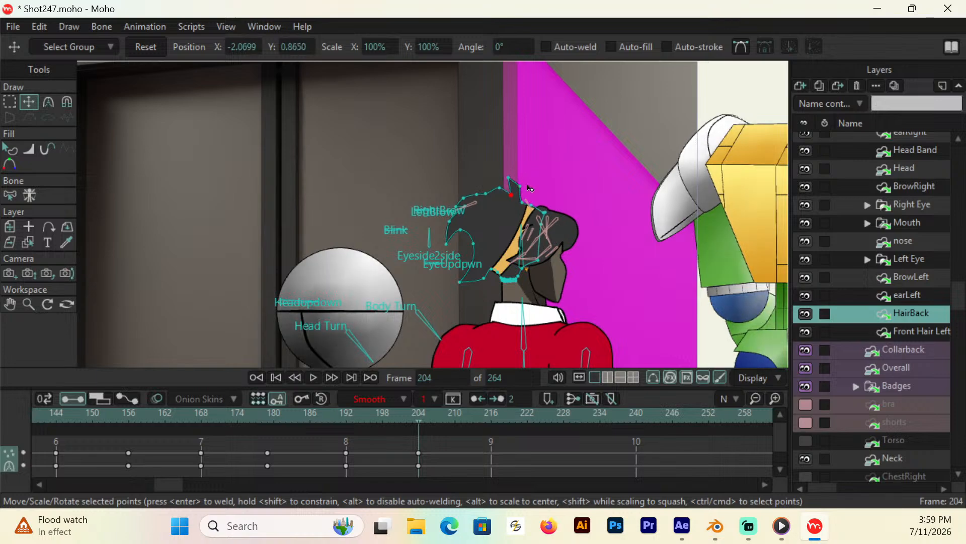
click(498, 418)
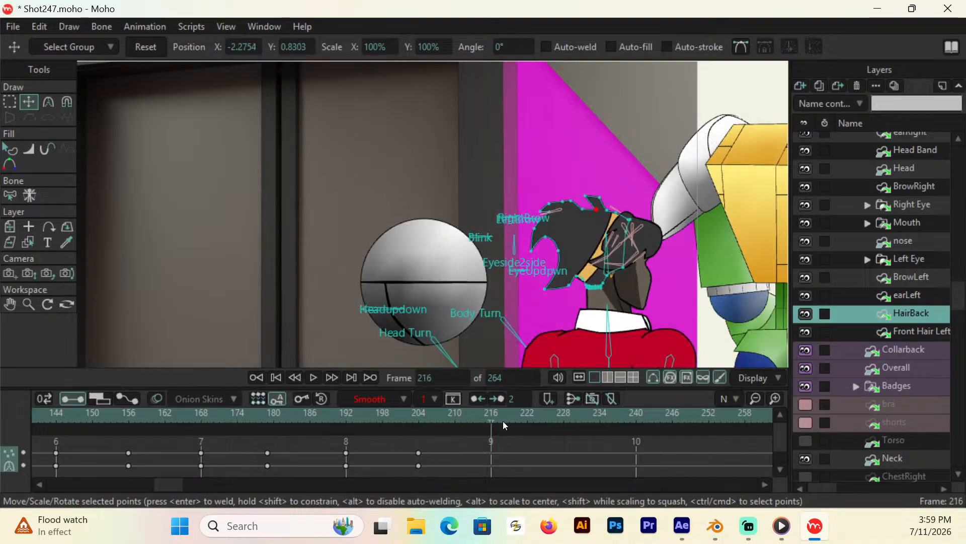
key(ctrl+s)
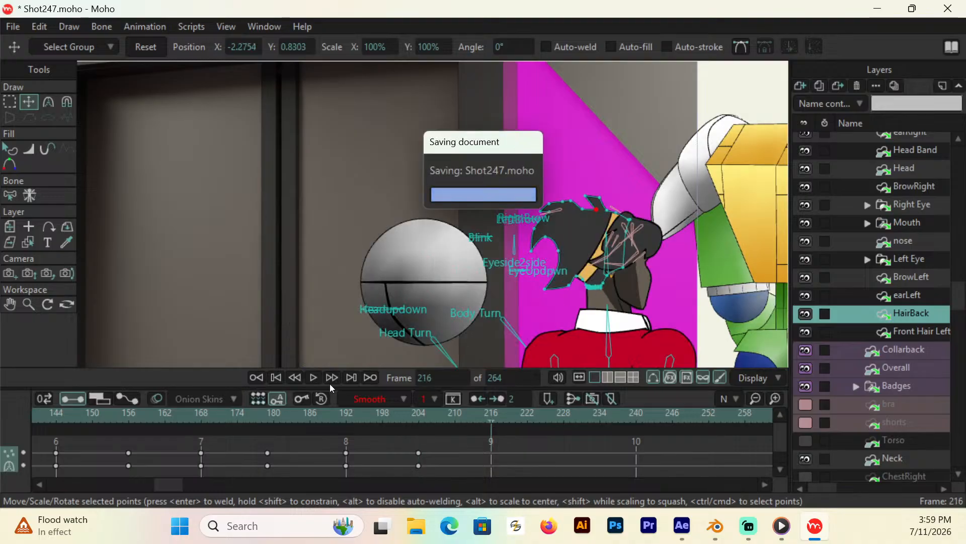
Step: Select the Rady layer and play the whole shot from frame 0 to review the hair movement
click(29, 302)
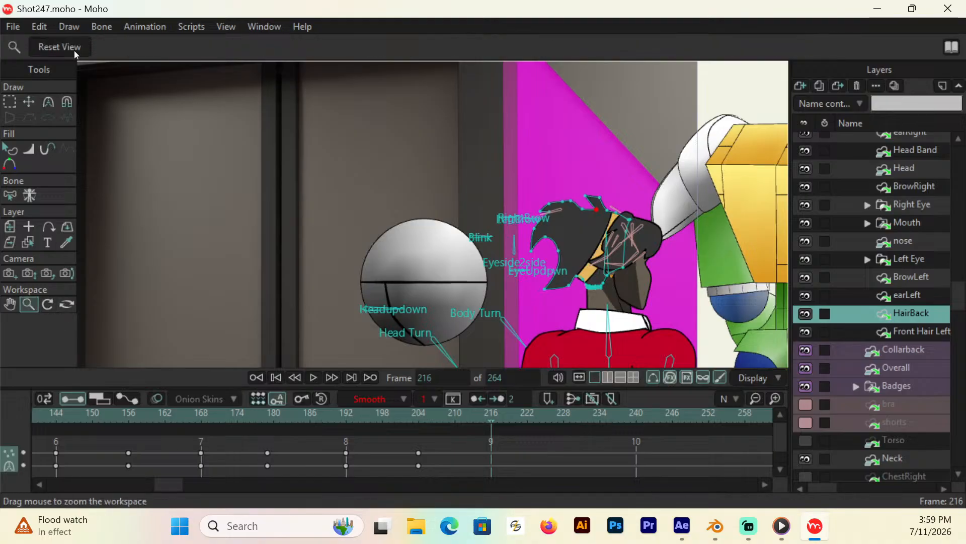
click(59, 46)
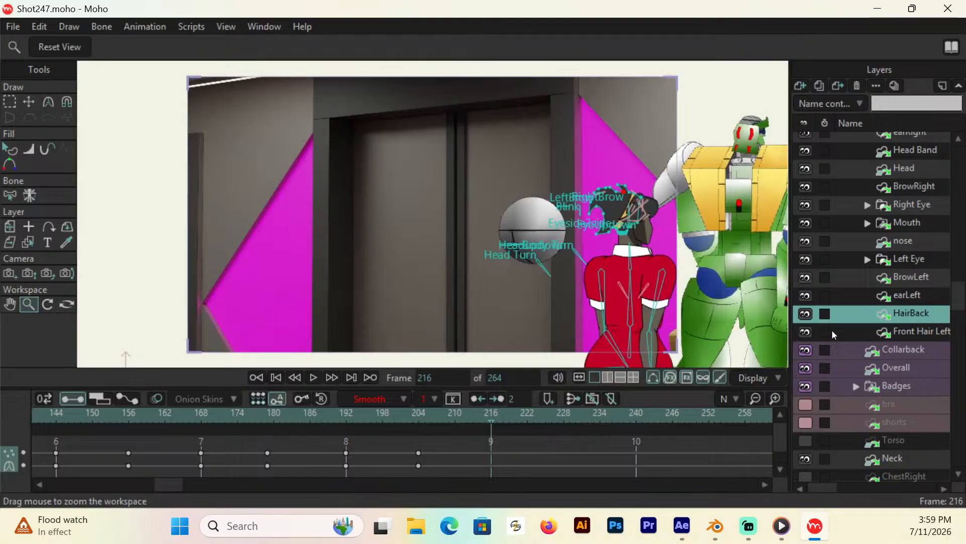
click(273, 379)
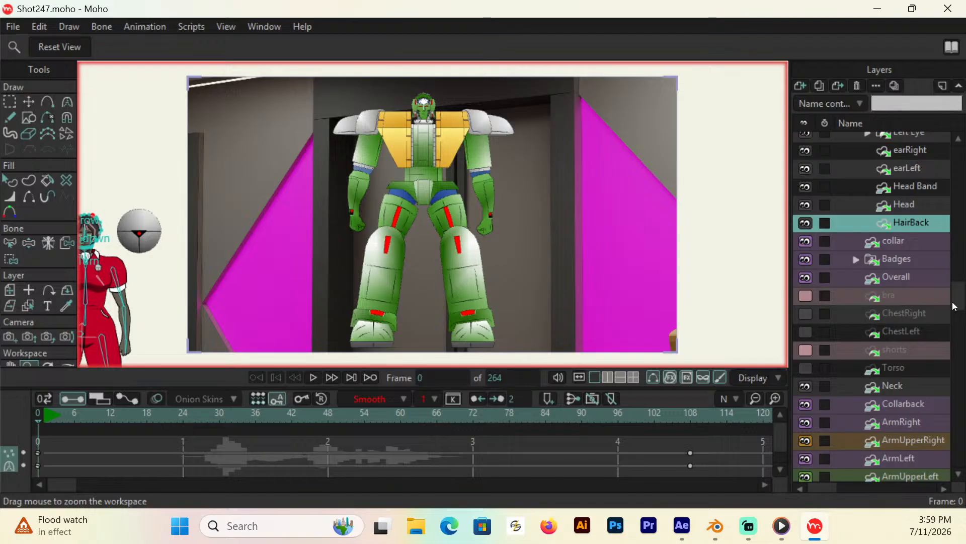
drag(957, 305, 962, 135)
click(846, 160)
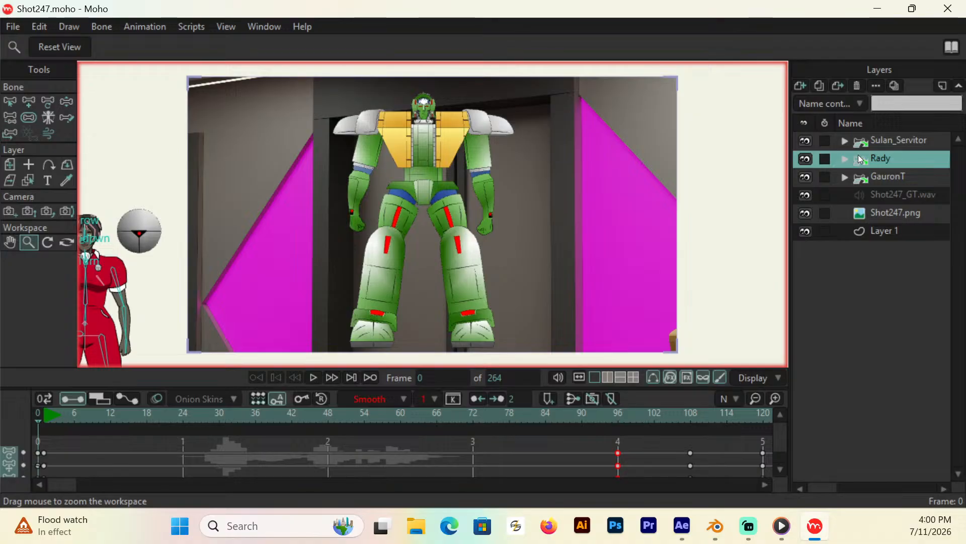
click(314, 378)
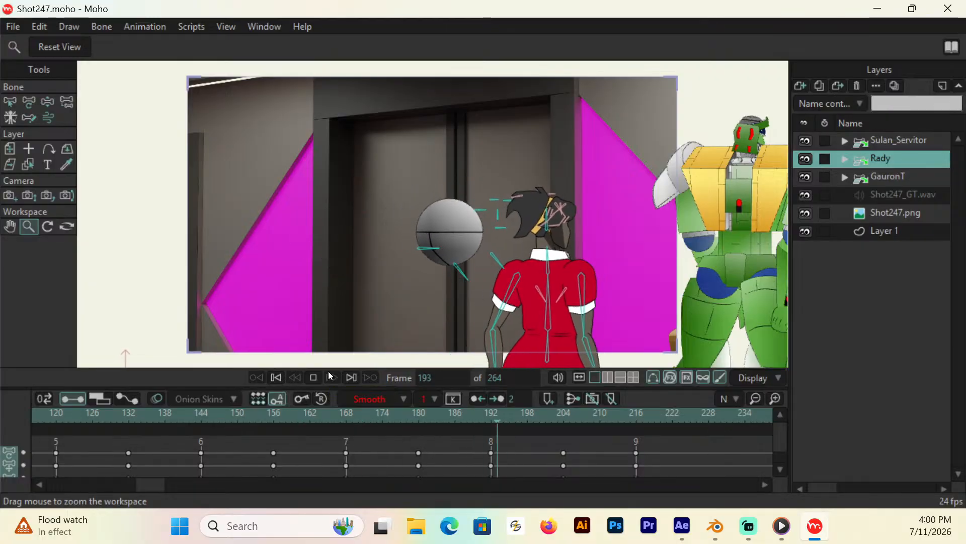
click(314, 378)
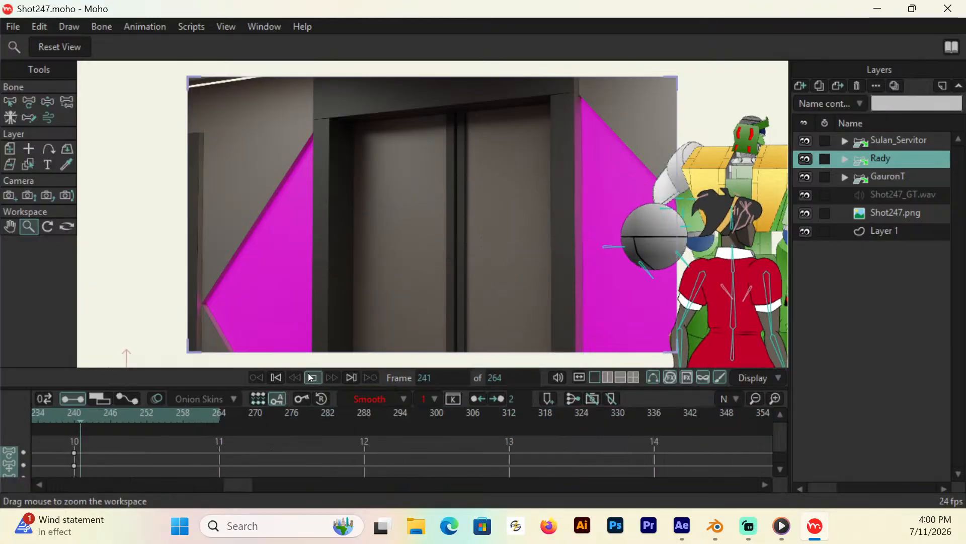
Step: Scrub back through the walk and replay it from frame 93 to about frame 144 to check the hair
drag(247, 486, 70, 485)
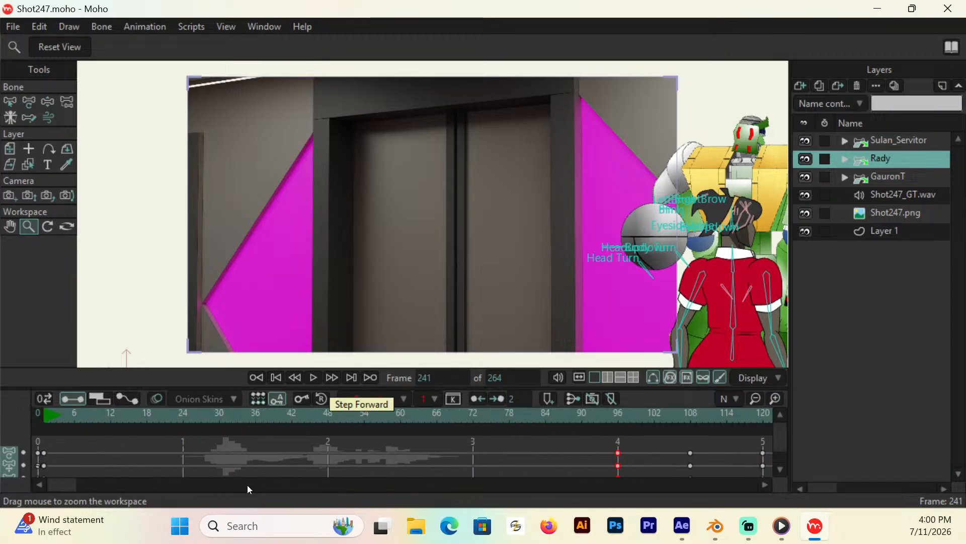
mouse_move(85, 417)
mouse_down()
mouse_move(758, 416)
mouse_move(730, 419)
mouse_move(722, 437)
mouse_up()
click(181, 412)
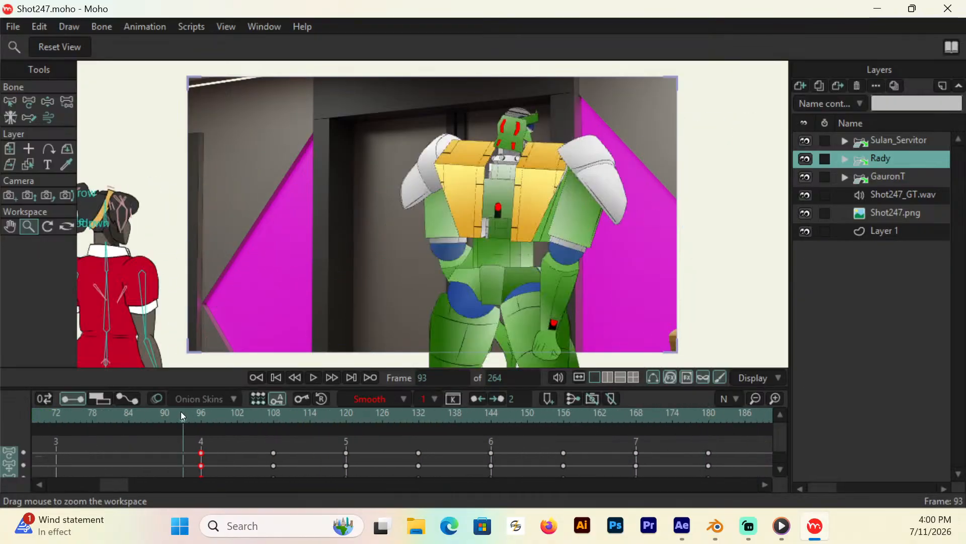
key(space)
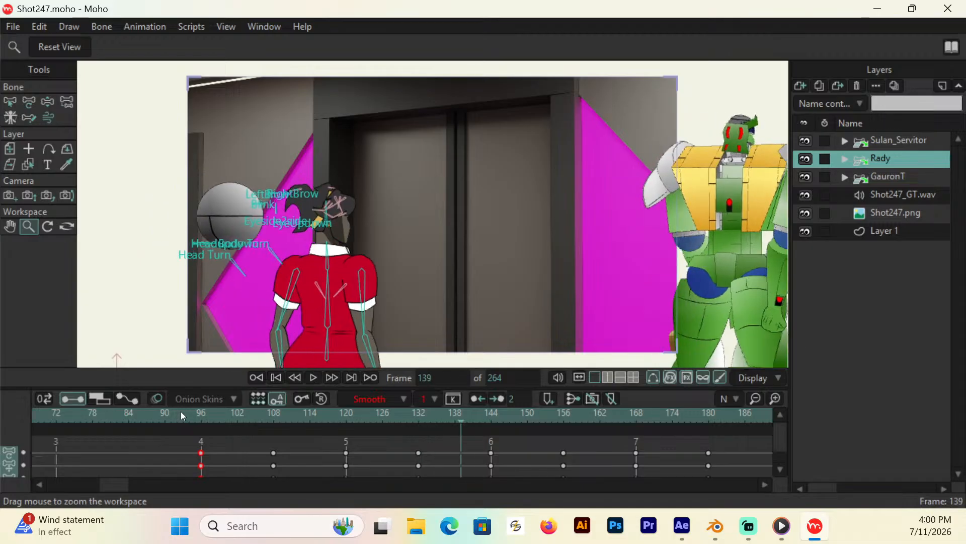
key(space)
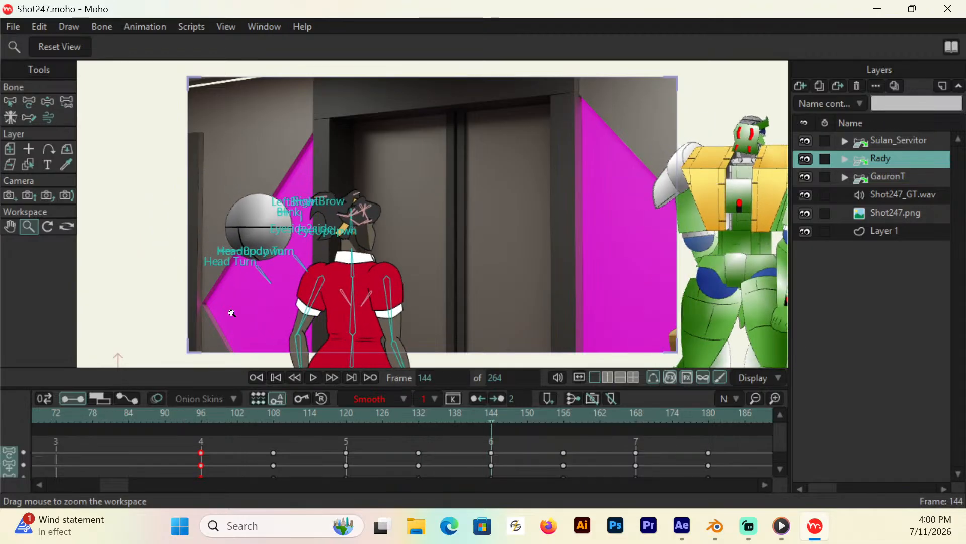
Step: On Rady's HairBack layer at frame 144, move the points of the upper hair peak up and back to reshape its tip and notch
drag(276, 209, 456, 156)
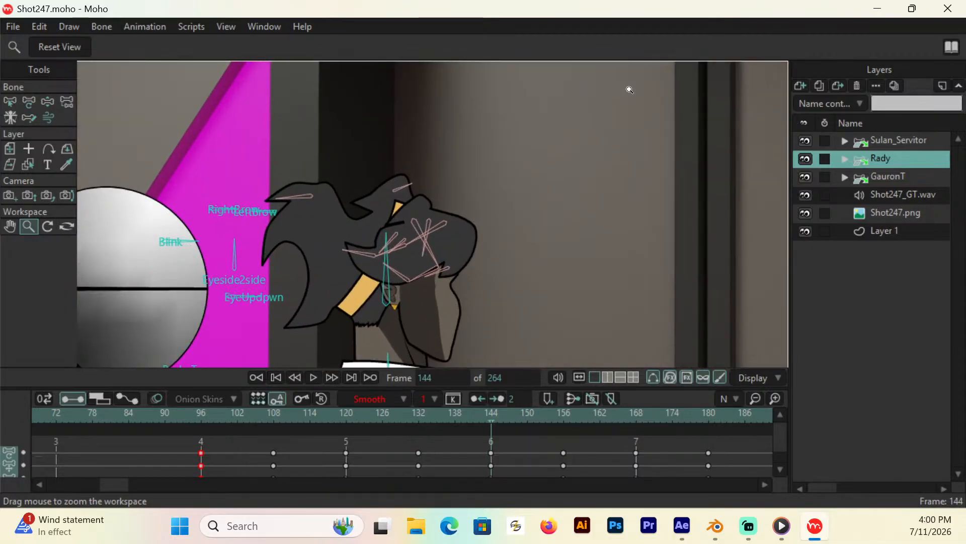
click(845, 158)
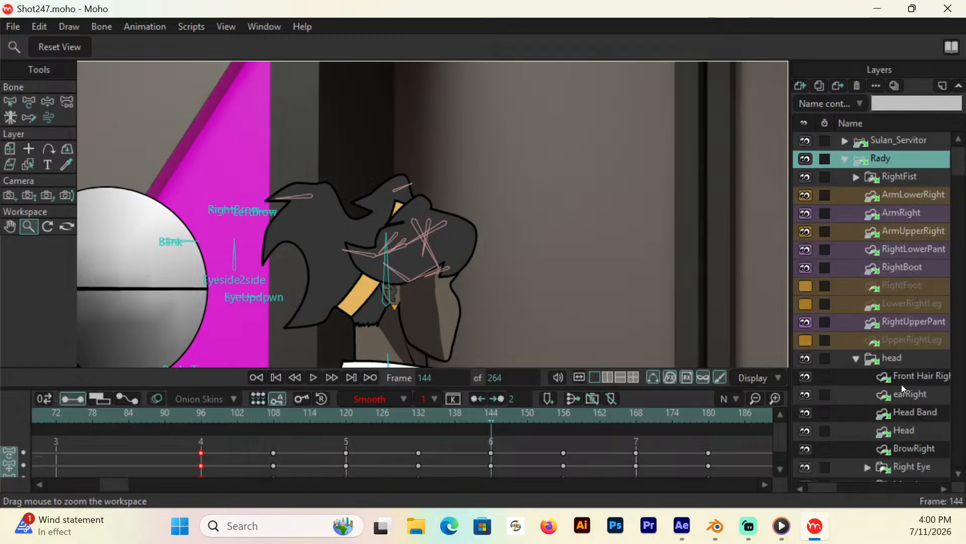
drag(957, 170, 958, 359)
click(920, 229)
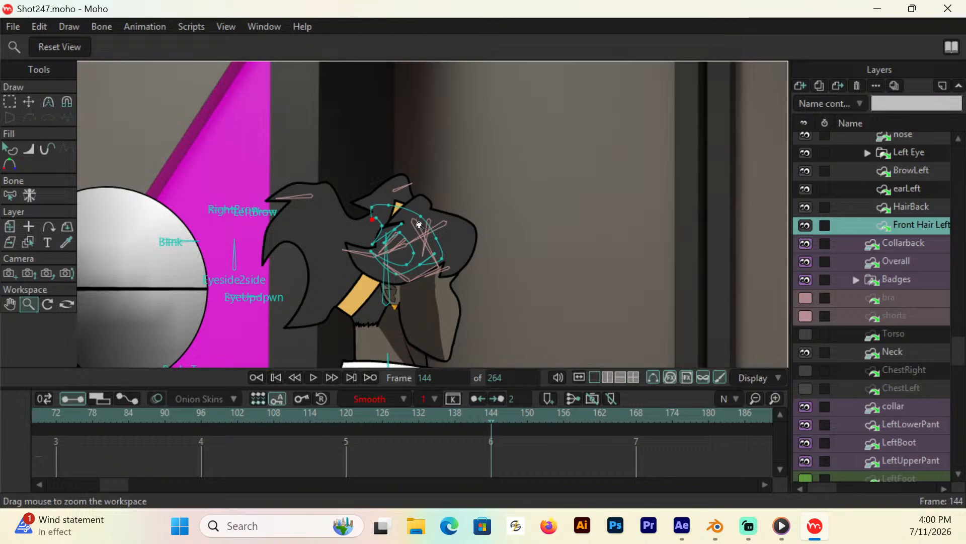
click(917, 210)
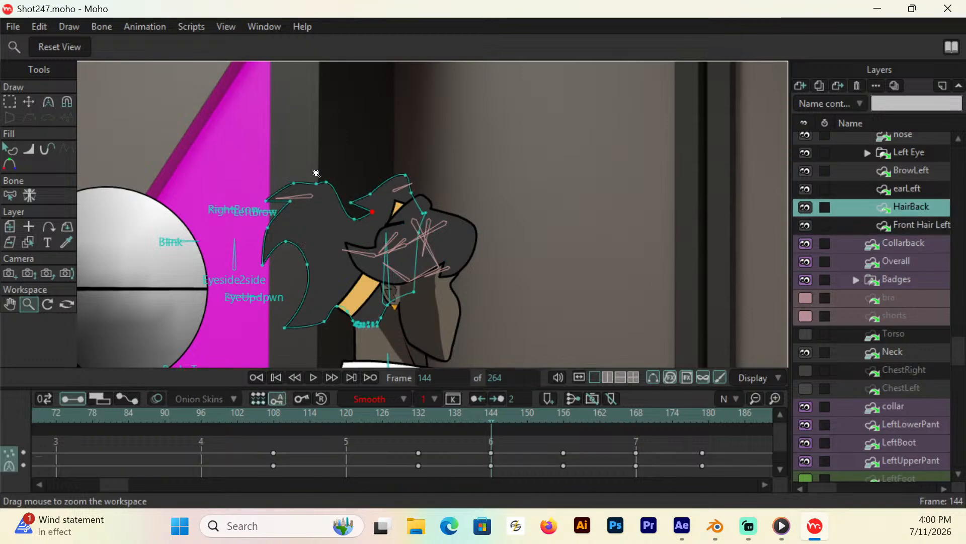
click(28, 102)
drag(371, 194, 351, 166)
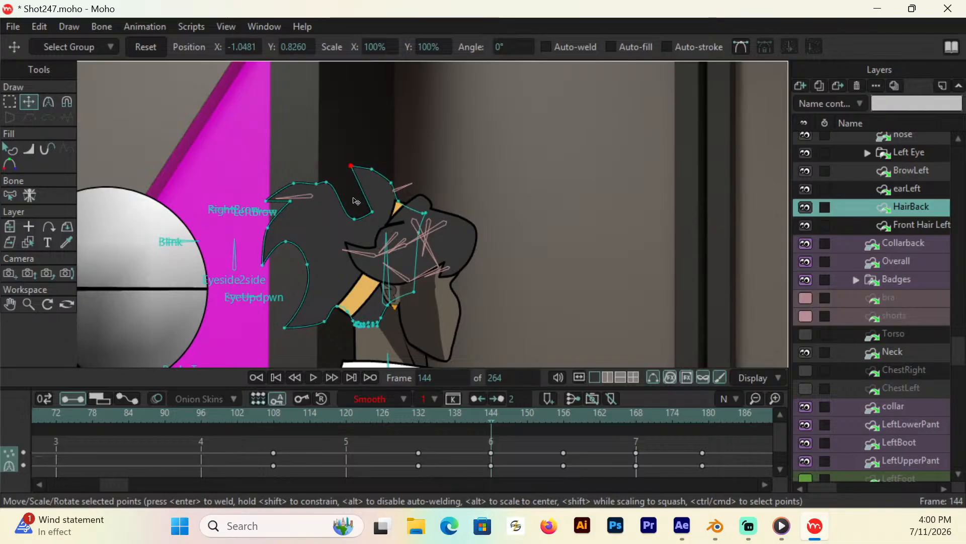
drag(373, 212, 345, 169)
click(368, 190)
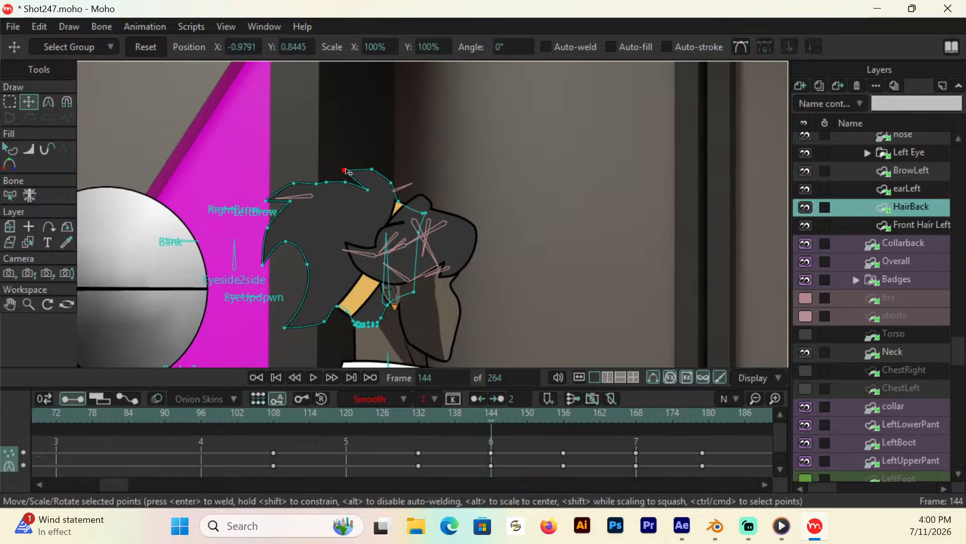
click(371, 169)
Step: Check the back hair at frames 156 and 179, pull its rear tip point inward at frame 168, and save the project
click(563, 414)
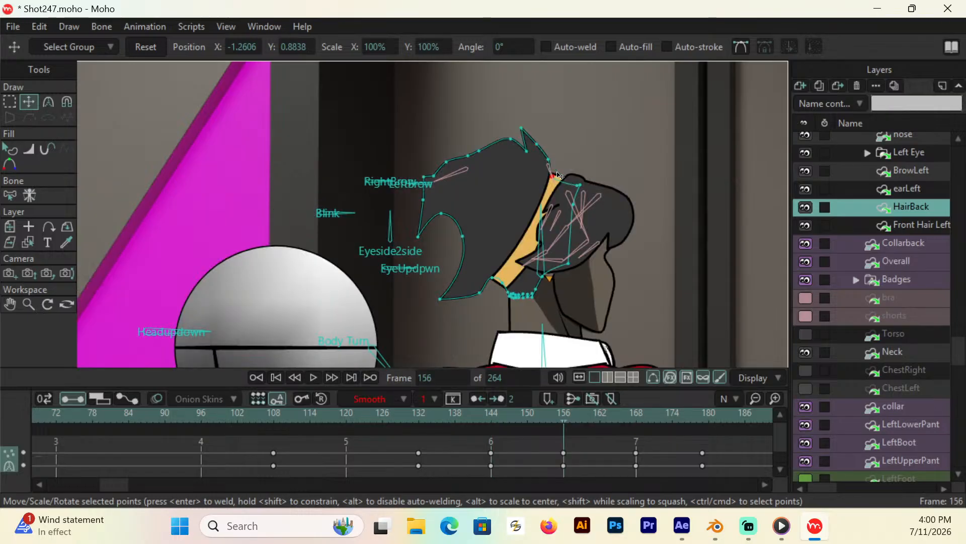
click(633, 422)
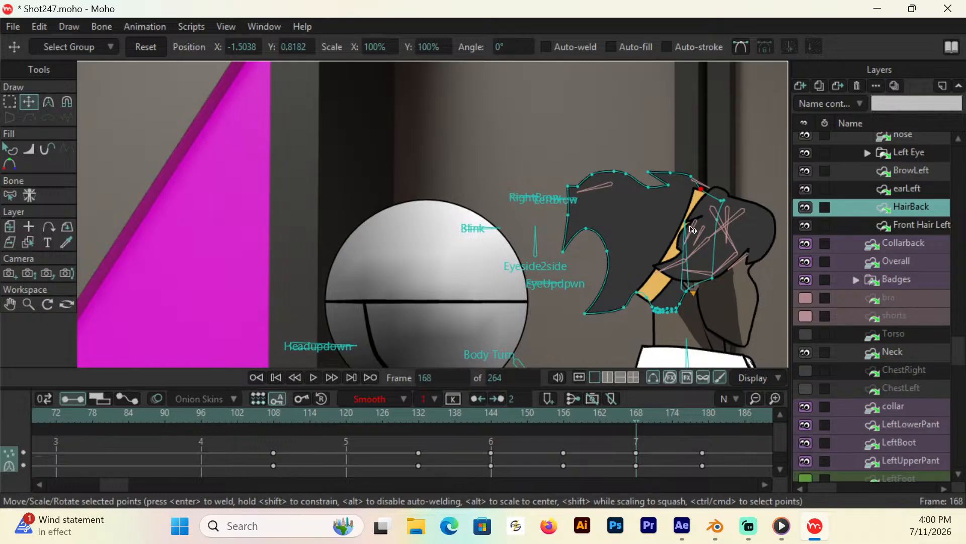
drag(569, 188, 592, 193)
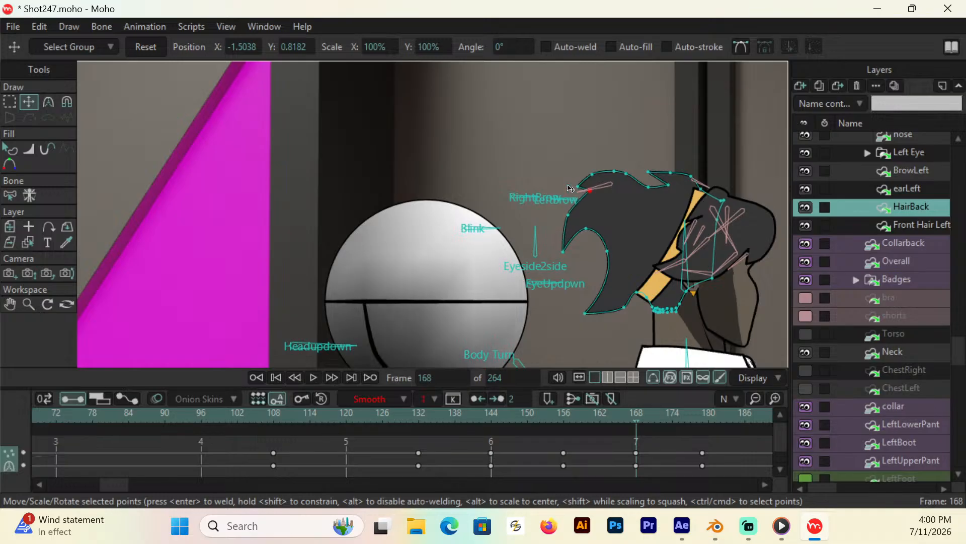
click(700, 416)
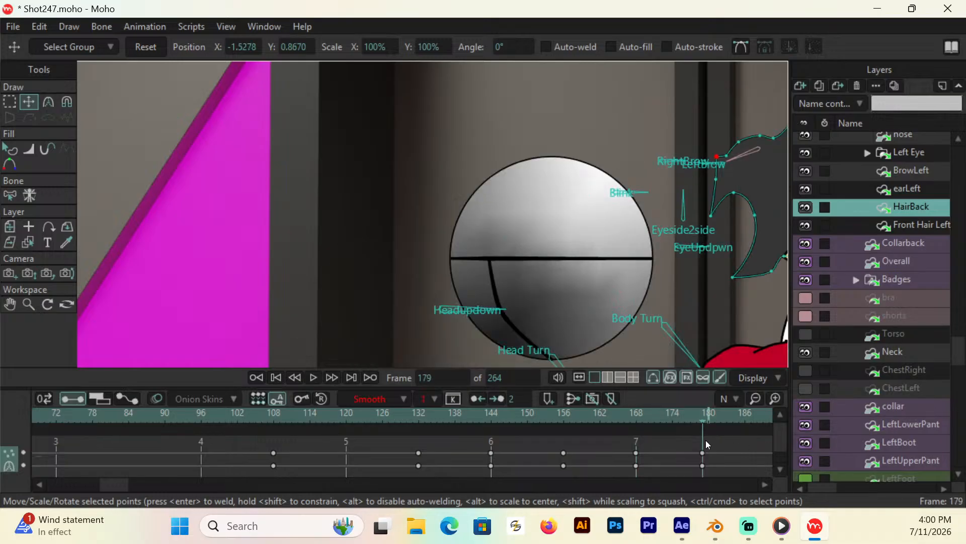
key(ctrl+s)
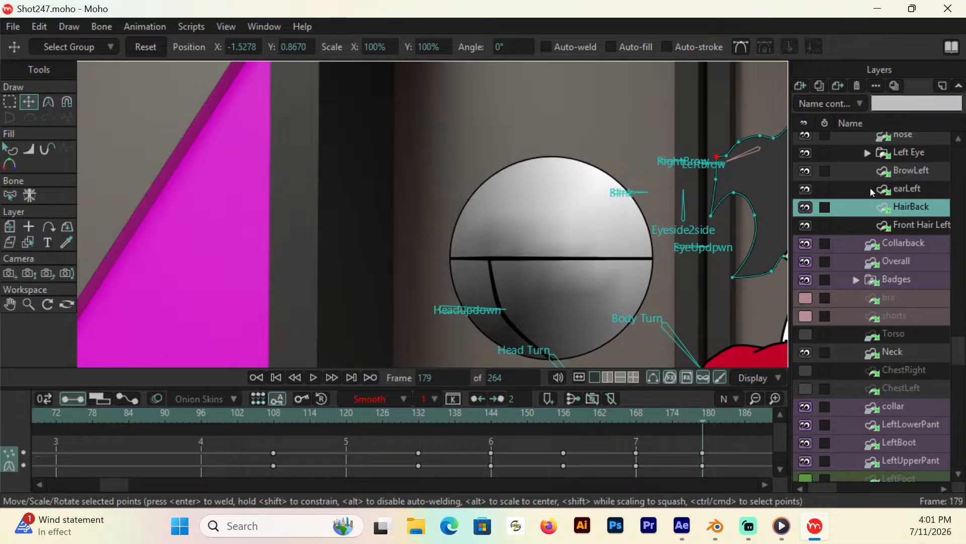
Step: Hide the Shot247.png, Rady and Sulan_Servitor layers, select GauronT, and rewind to frame 0
click(29, 304)
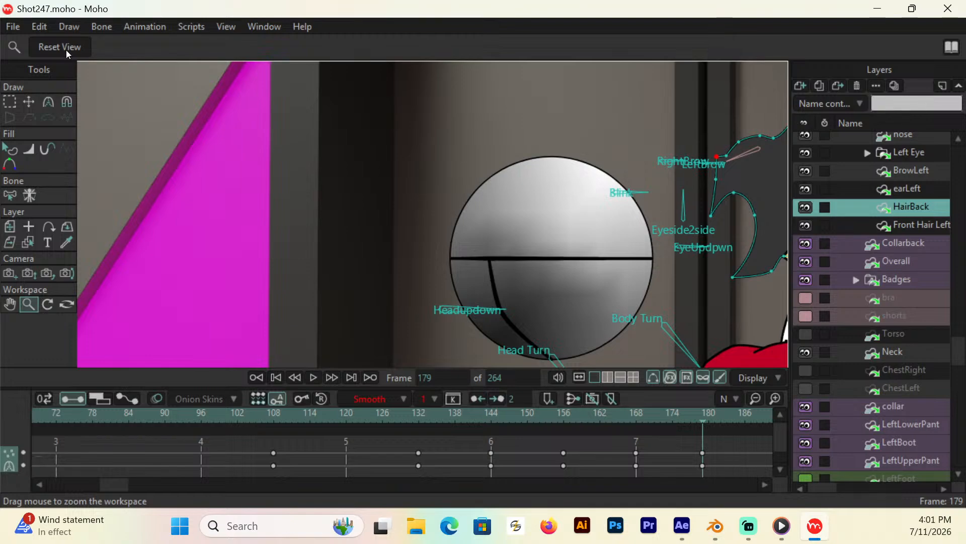
click(69, 48)
scroll(853, 368, up, 10)
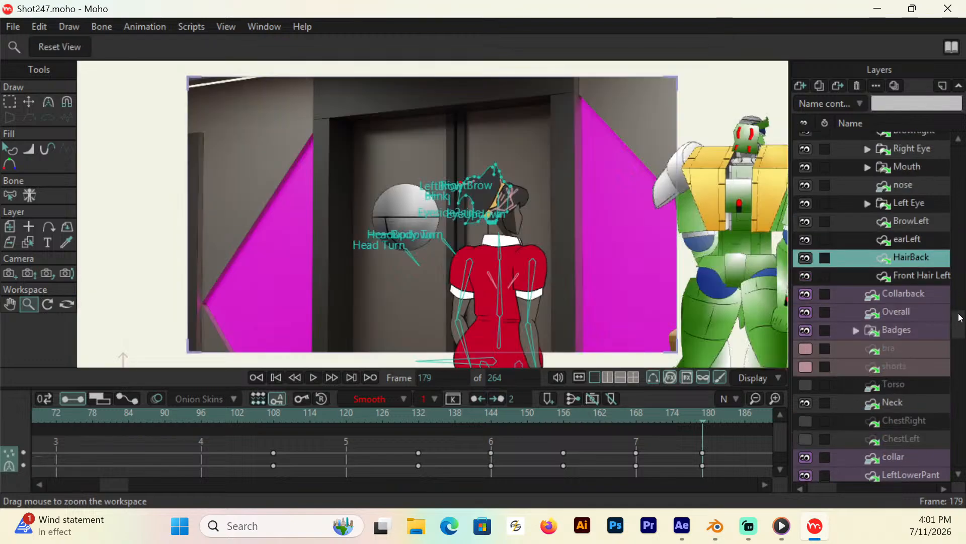
click(844, 158)
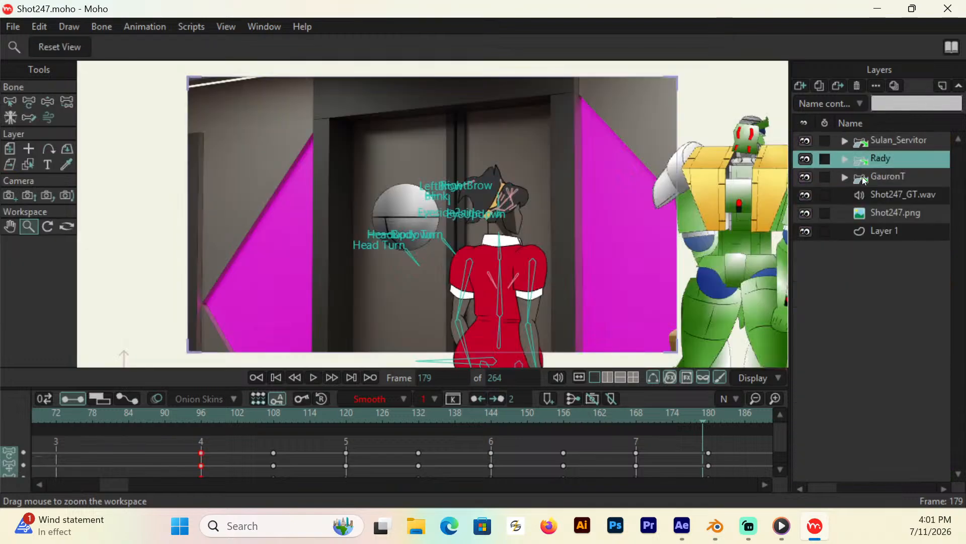
click(805, 213)
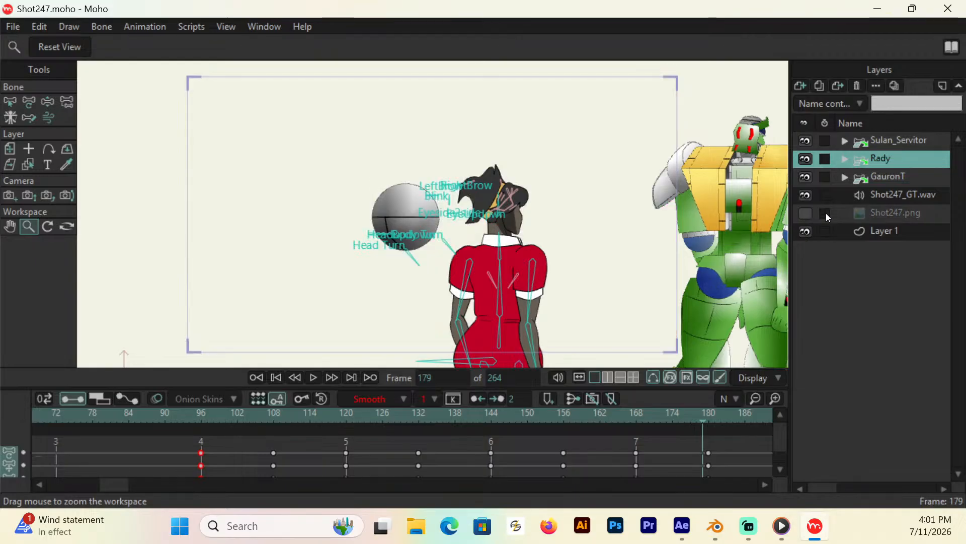
click(805, 160)
click(805, 141)
click(906, 178)
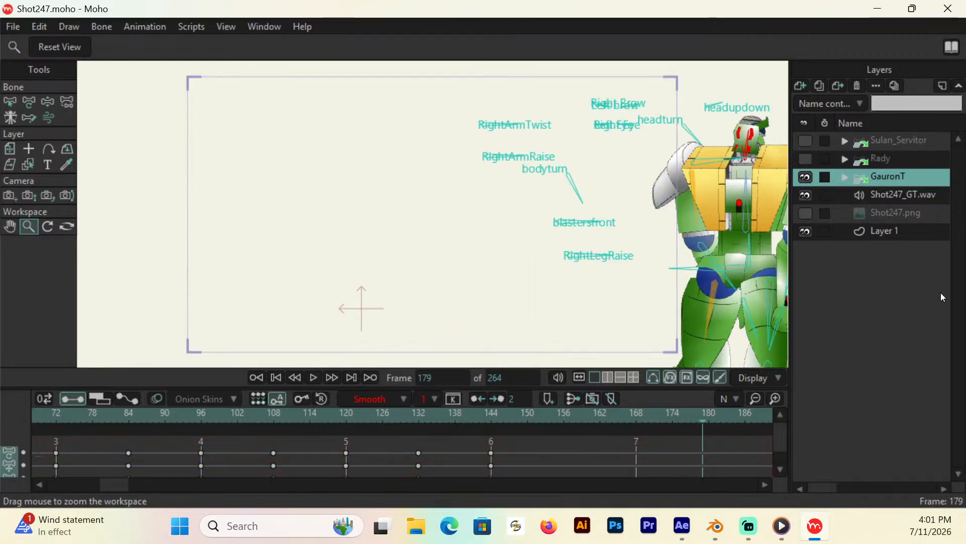
click(276, 377)
Step: Set up an animation export with Image Sequence as the output format and the PNG preset
click(14, 26)
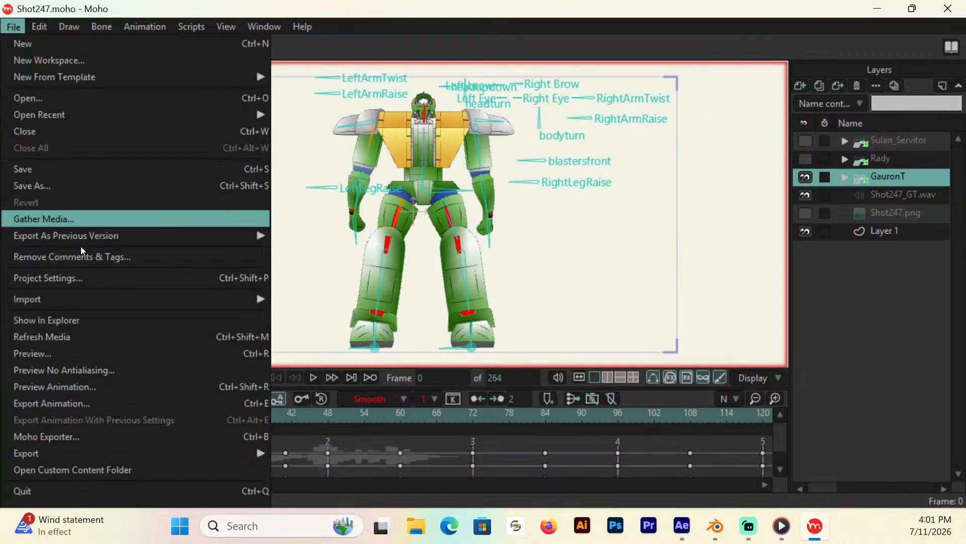
click(93, 407)
click(531, 138)
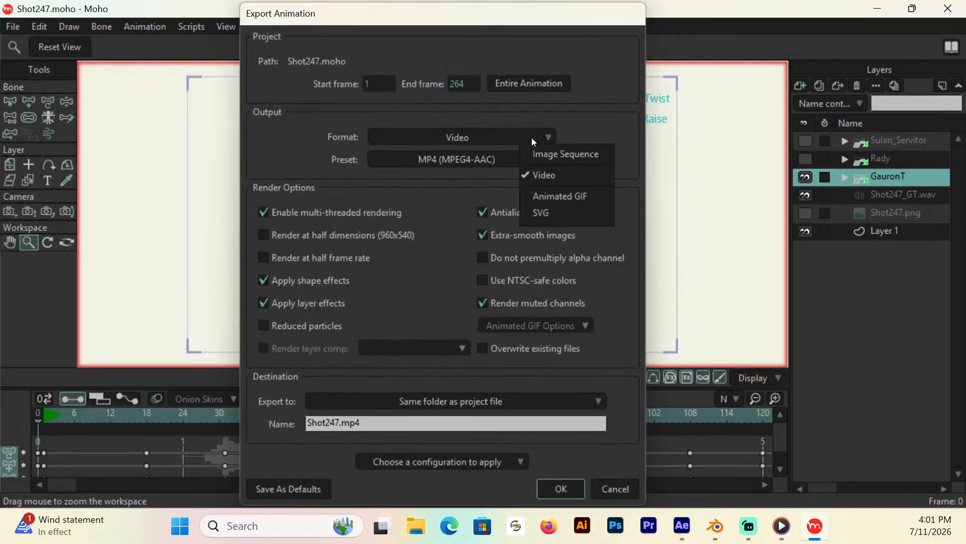
click(576, 155)
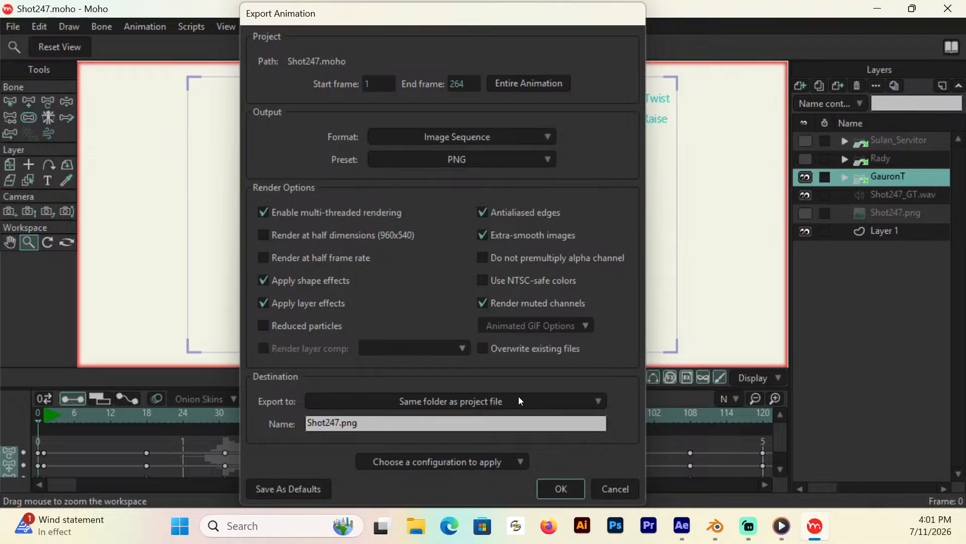
Step: Set the export destination to a new folder named Renders inside Indavo 3.0\IND3_EP3\Shot247 on the WorkDrive
click(519, 401)
click(560, 159)
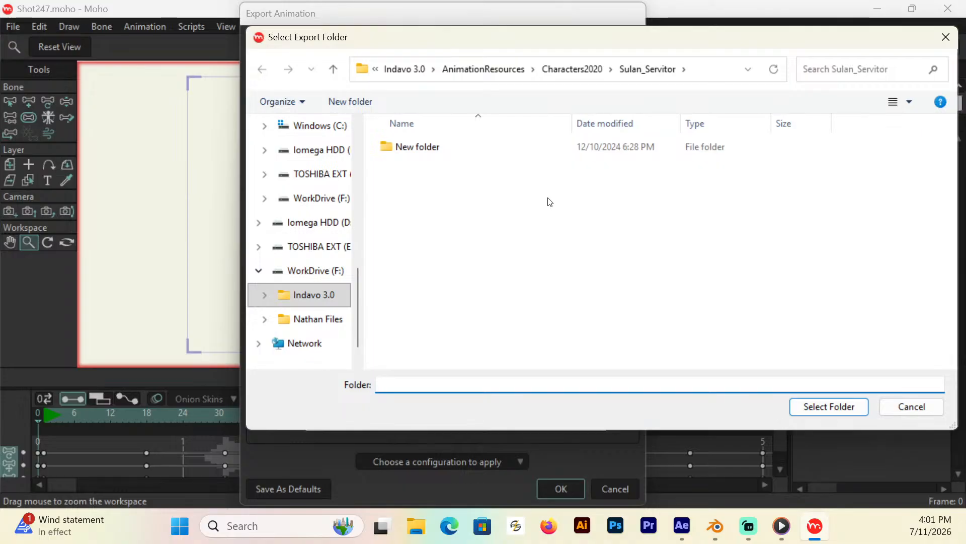
click(405, 69)
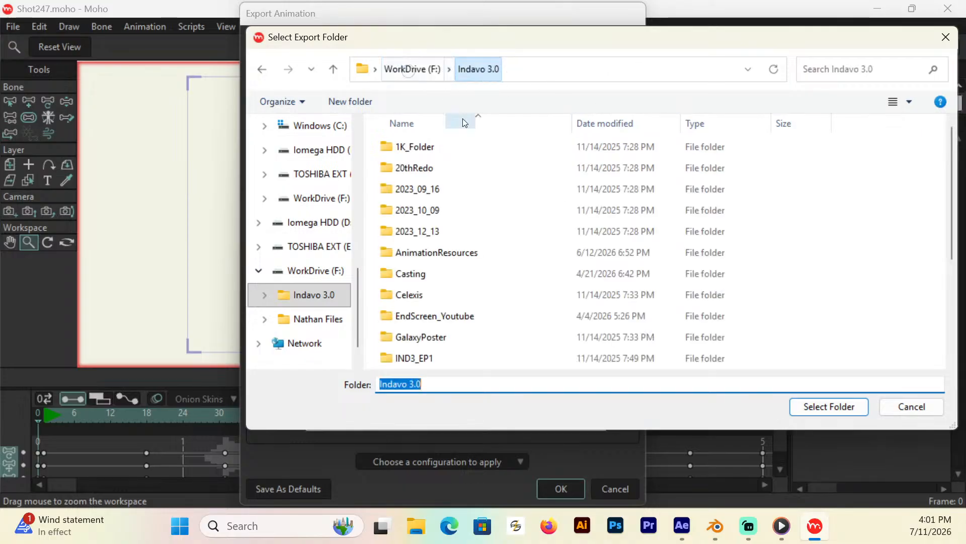
scroll(951, 156, down, 3)
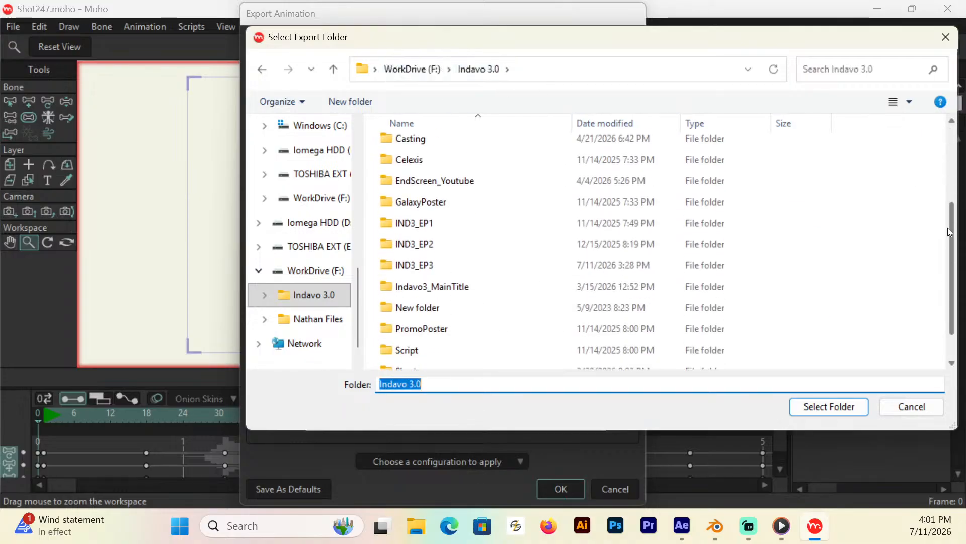
double_click(417, 252)
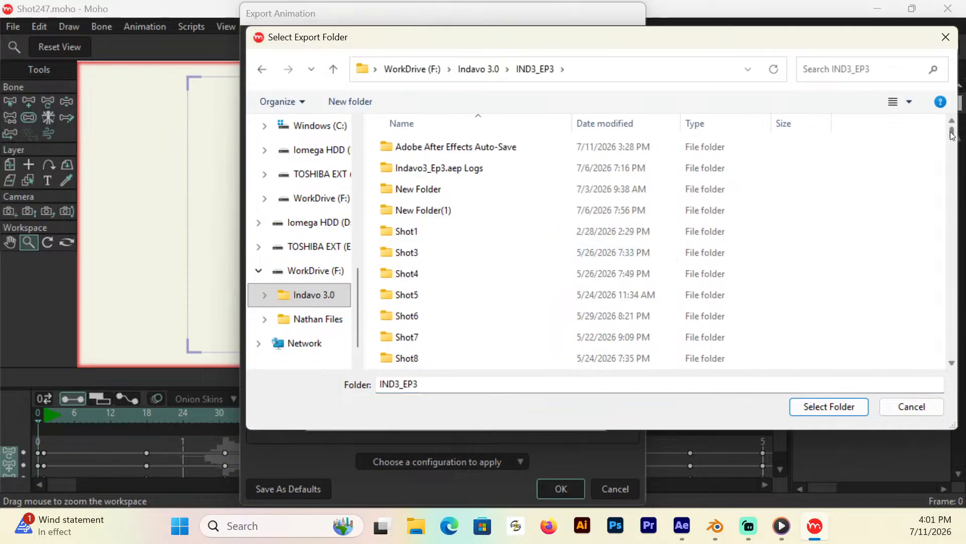
drag(952, 137, 934, 346)
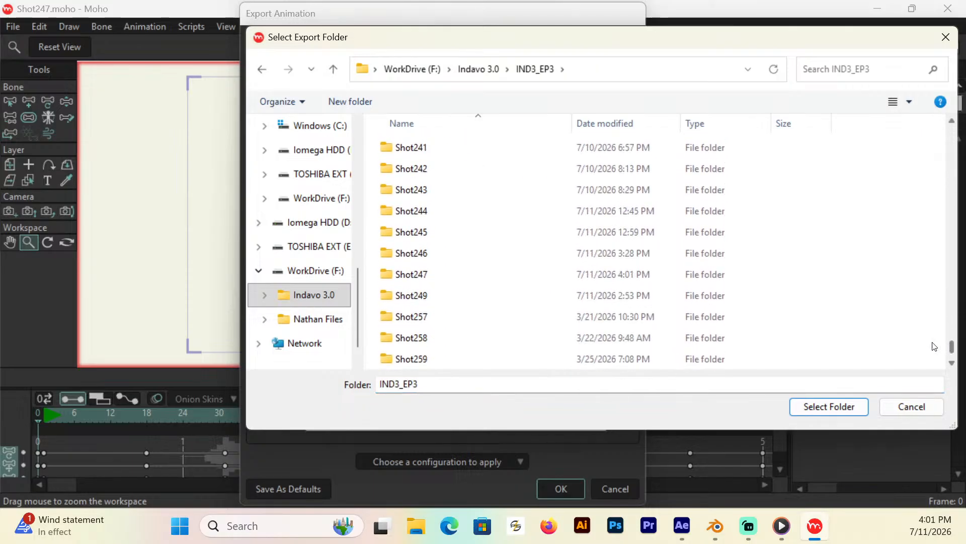
double_click(425, 276)
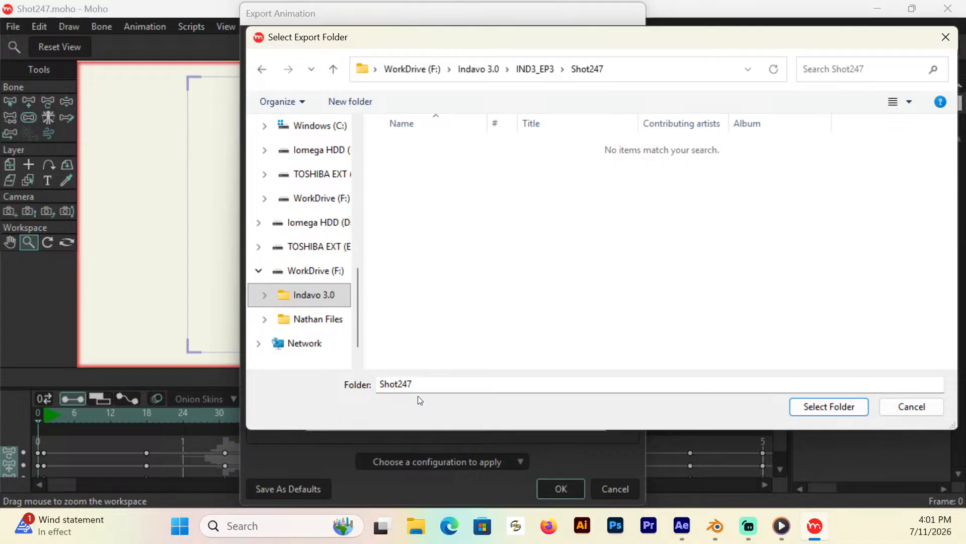
click(356, 102)
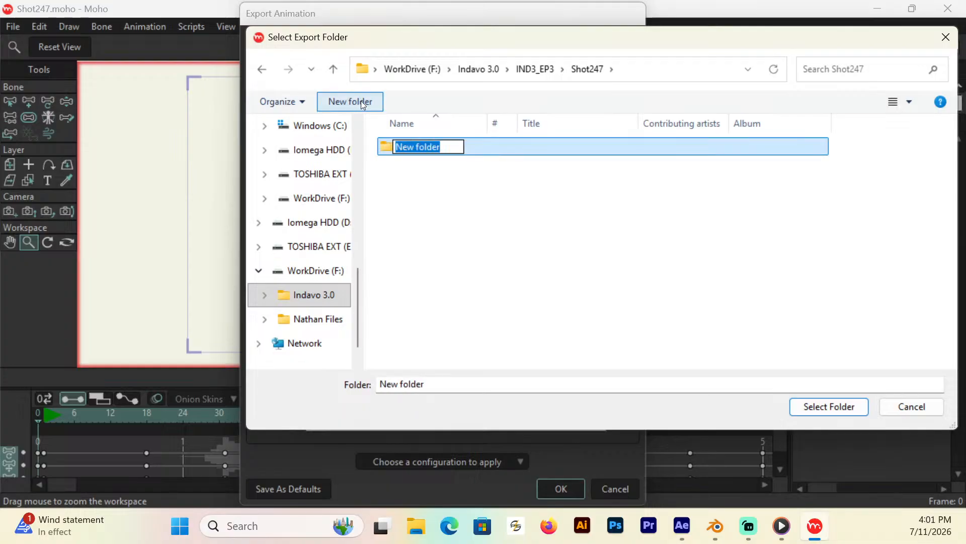
text(Ren)
text(s)
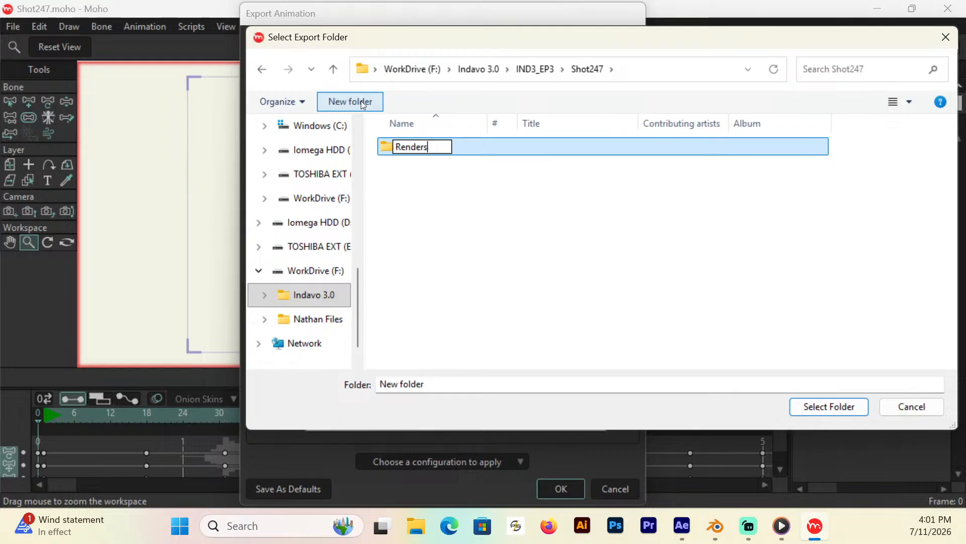
key(Return)
click(832, 406)
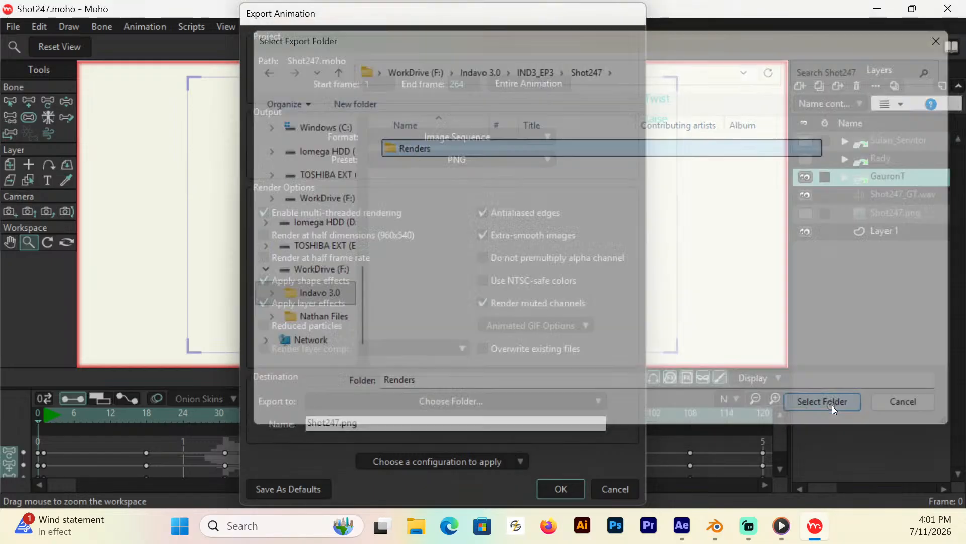
Step: Add the suffix _GT to the export file name Shot247.png and export the GauronT image sequence
click(346, 424)
click(345, 424)
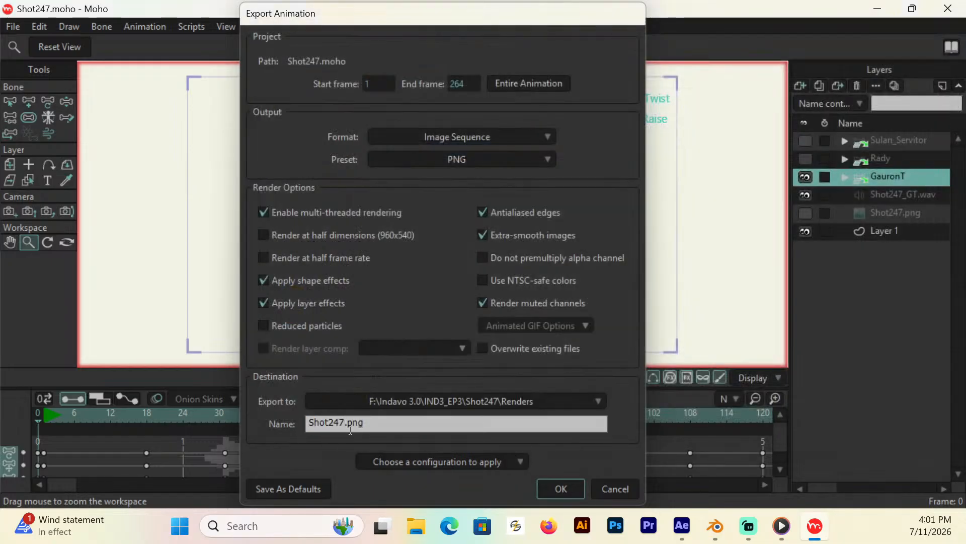
text(_GT%)
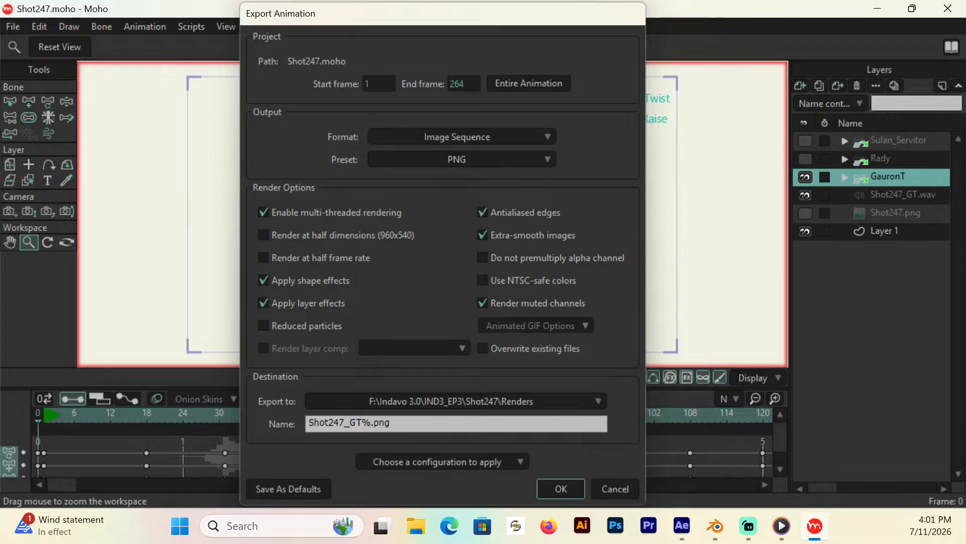
key(BackSpace)
click(564, 487)
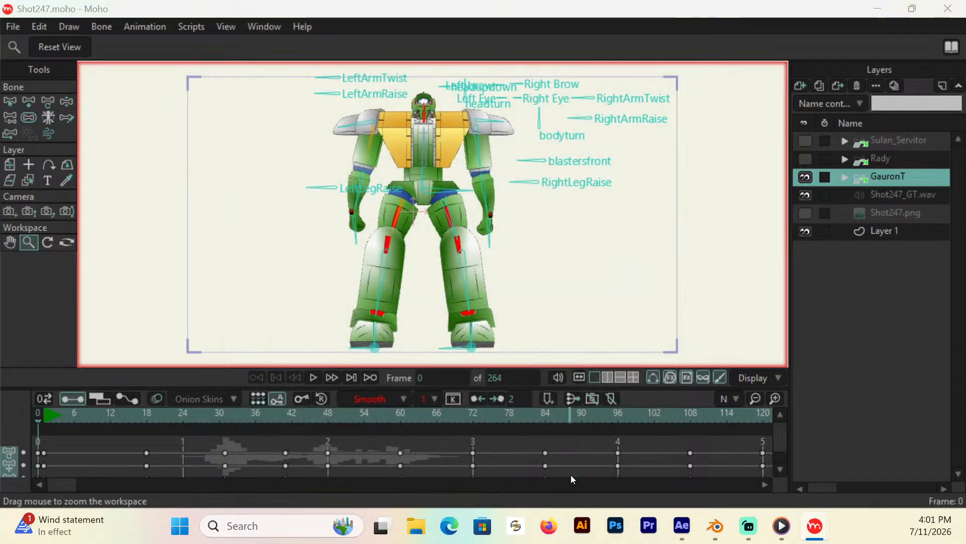
Step: Show the Rady layer, hide the GauronT layer, and select Rady
click(805, 158)
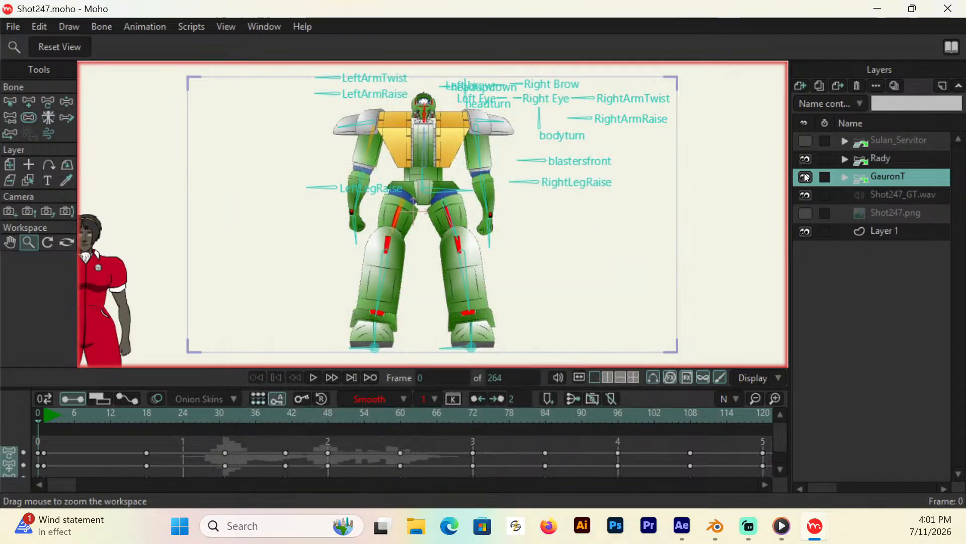
click(805, 177)
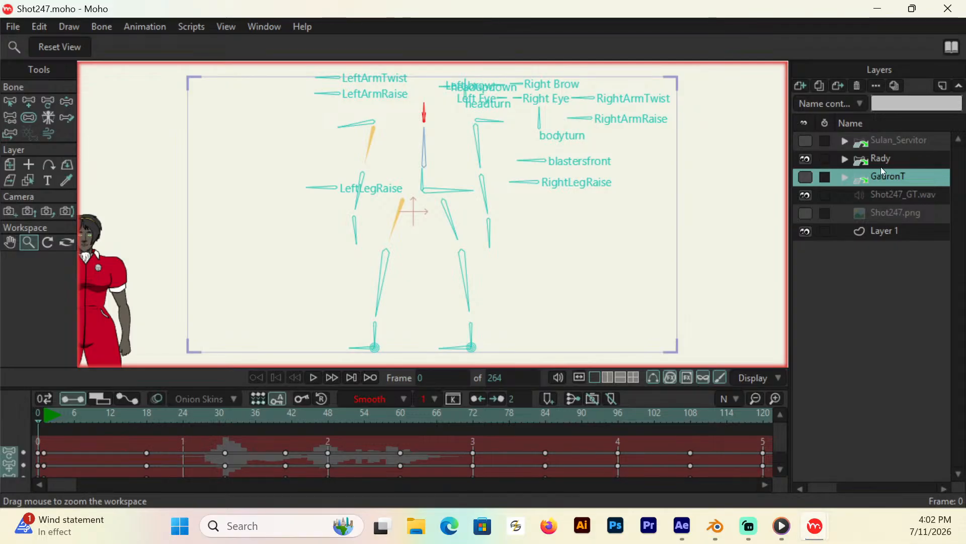
click(890, 158)
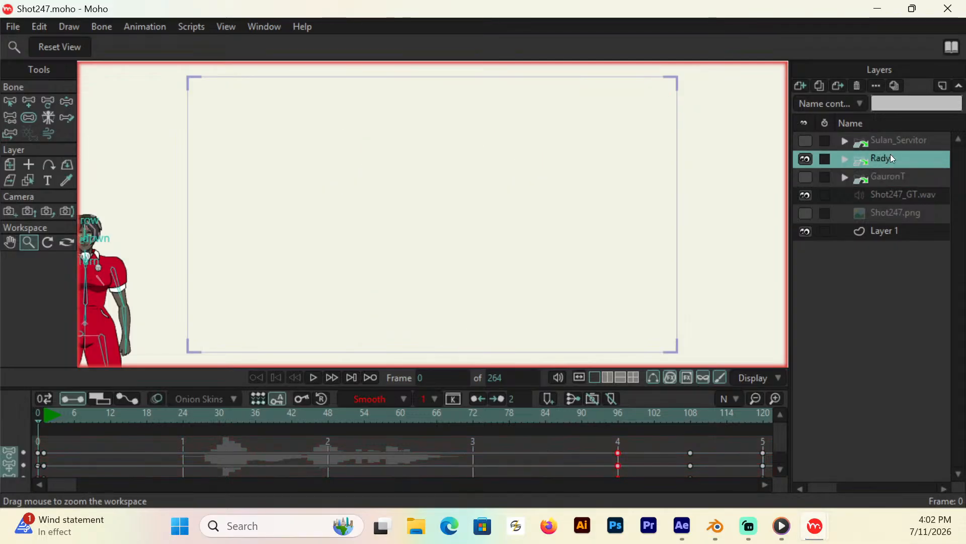
Step: Set up an animation export of Rady as a PNG Image Sequence into the Shot247\Renders folder
click(13, 27)
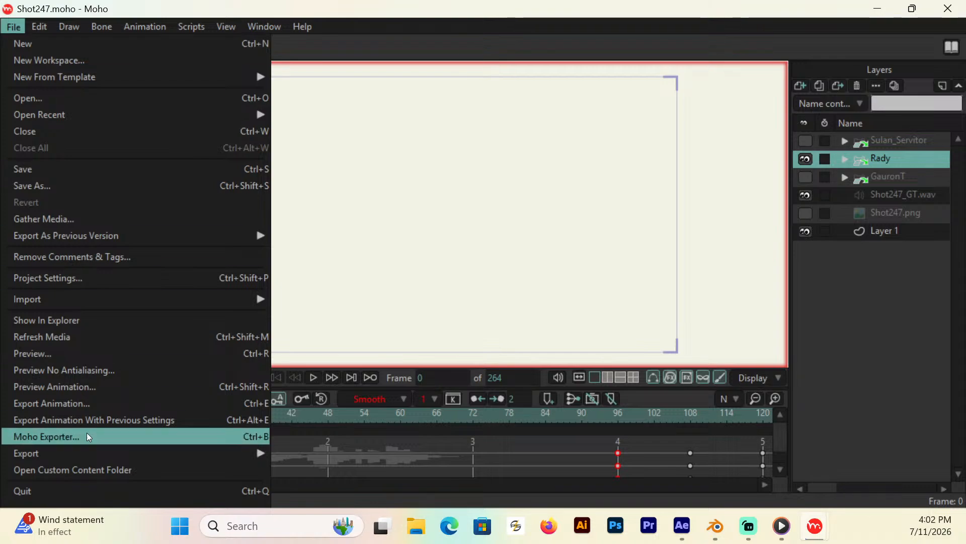
click(80, 405)
click(527, 134)
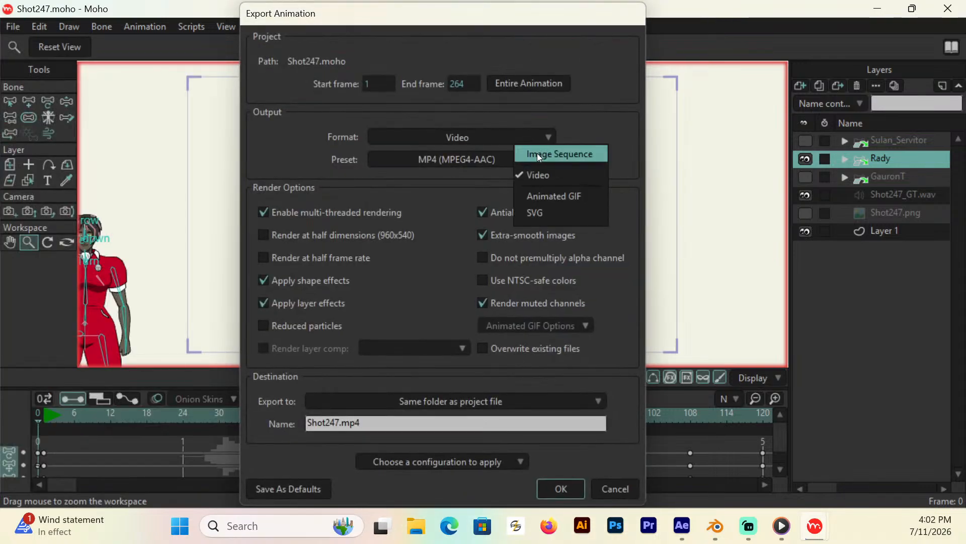
click(536, 153)
click(547, 397)
click(579, 157)
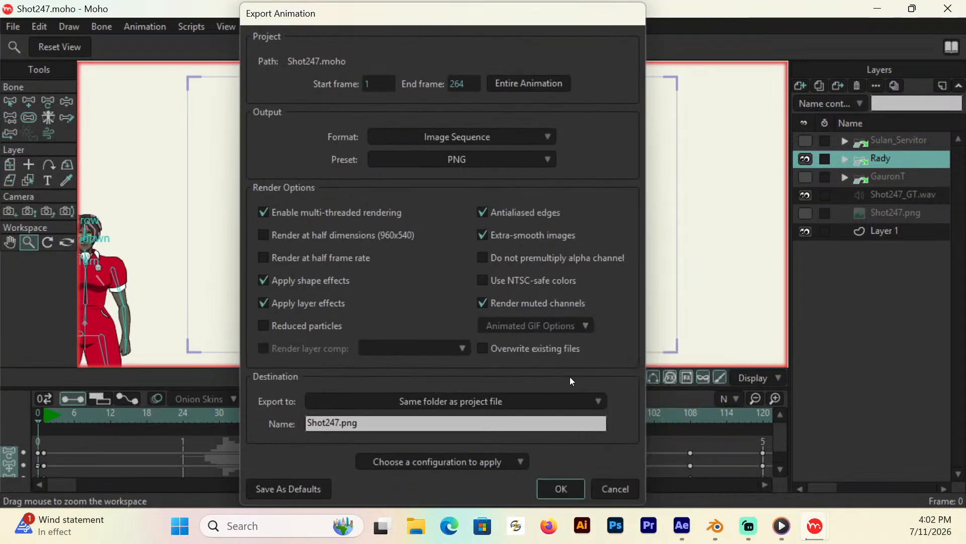
click(573, 401)
click(693, 195)
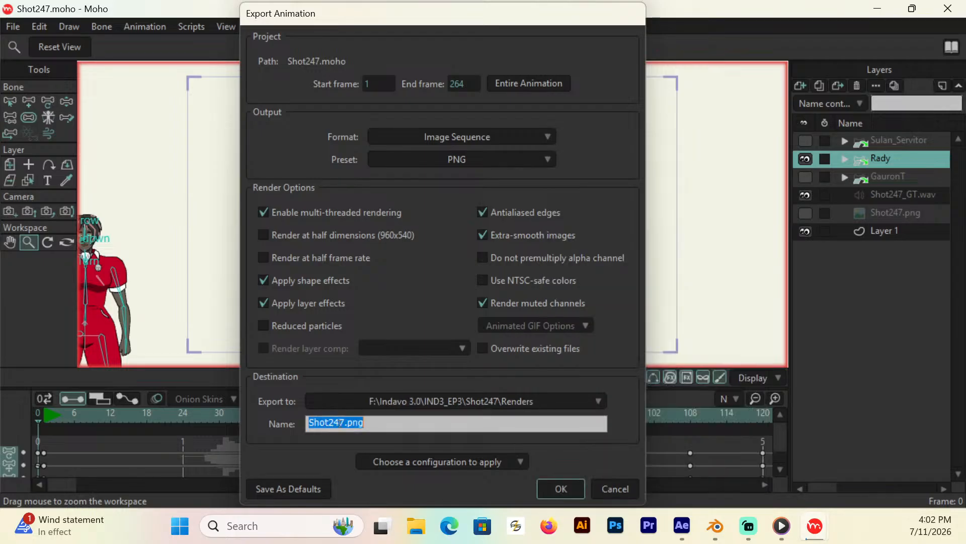
Step: Add the suffix _R to the export file name Shot247.png and export the Rady image sequence
click(344, 422)
text(_R)
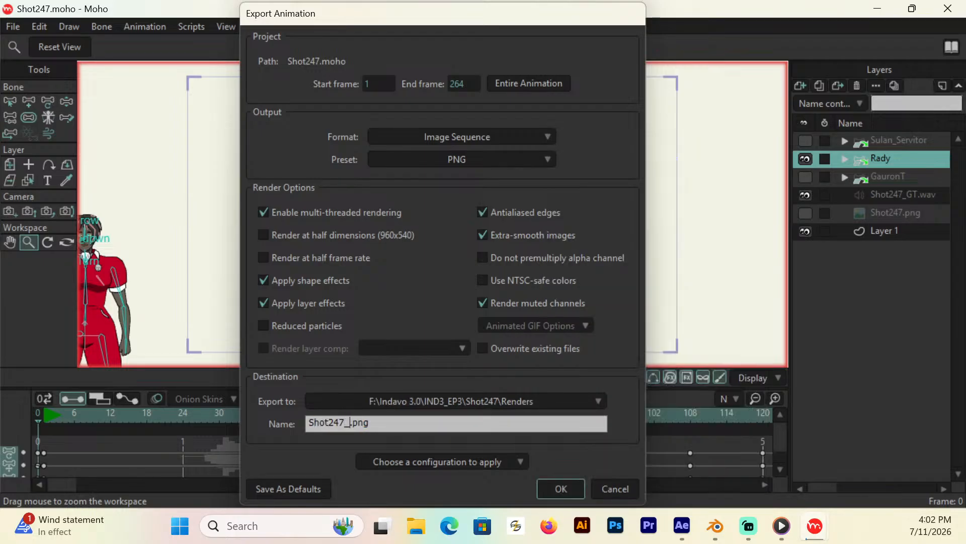
click(566, 484)
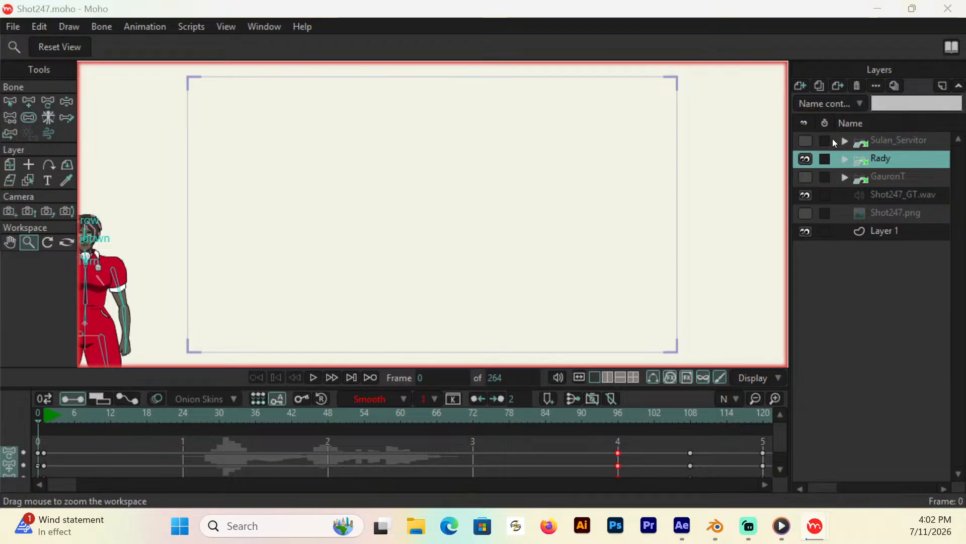
Step: Show the Sulan_Servitor layer, hide the Rady layer, and select Sulan_Servitor
click(805, 141)
click(805, 159)
click(889, 144)
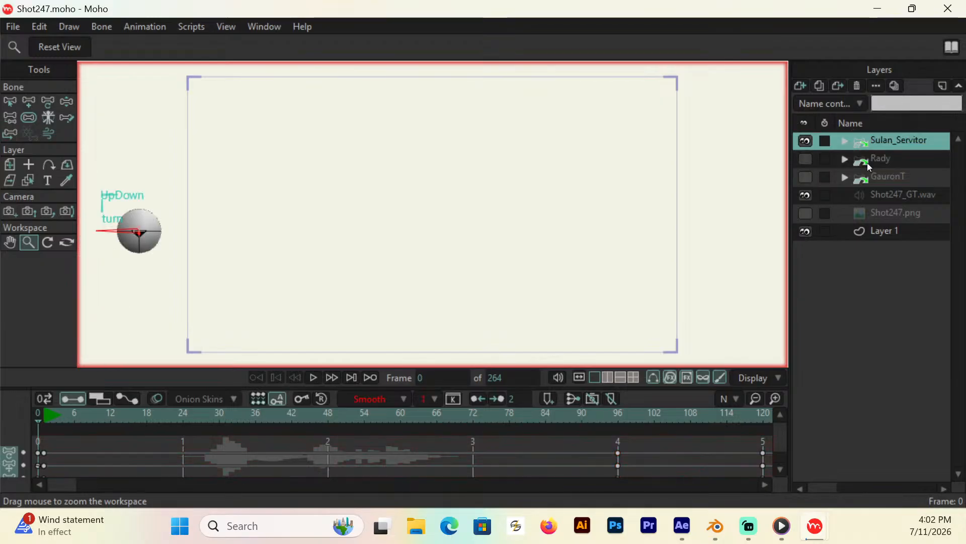
Step: Set up an animation export of Sulan_Servitor as a PNG Image Sequence into the Shot247\Renders folder
click(13, 26)
mouse_move(84, 302)
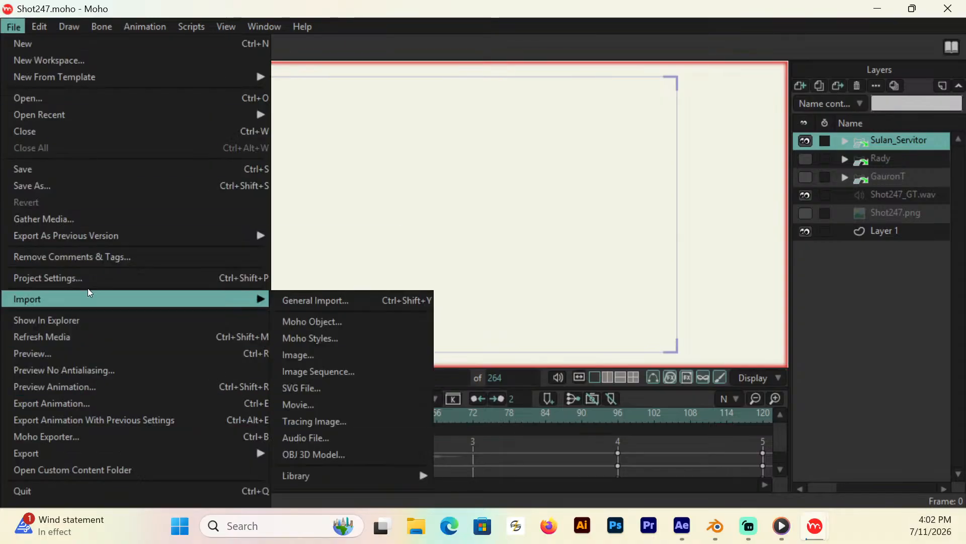
click(88, 403)
click(510, 133)
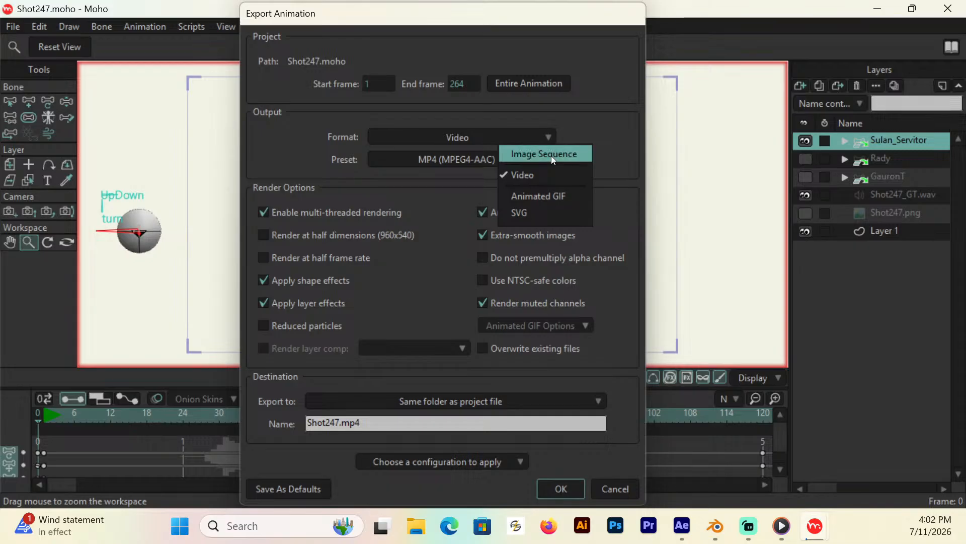
click(543, 154)
click(565, 400)
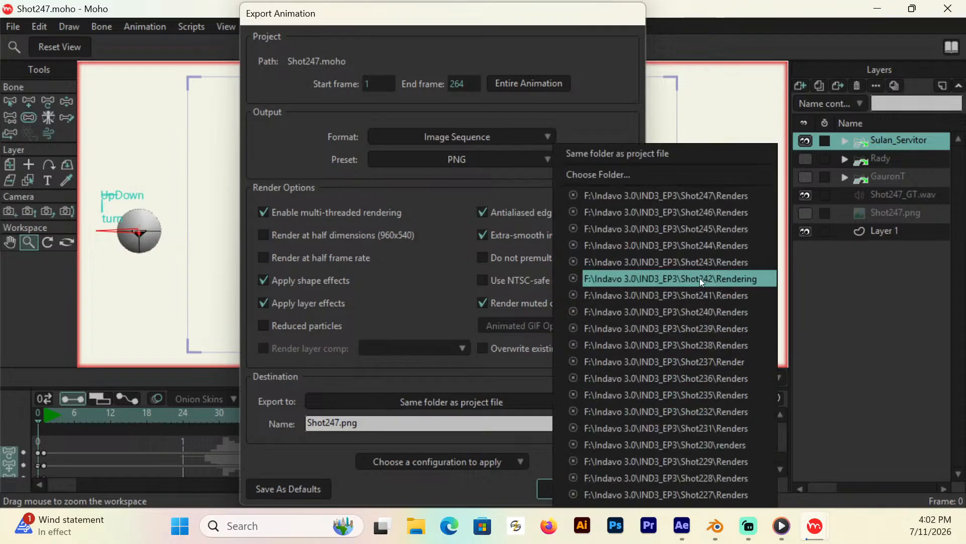
click(720, 196)
Step: Name the export file Shot247_A1.png and export the Sulan_Servitor image sequence
click(339, 424)
click(347, 422)
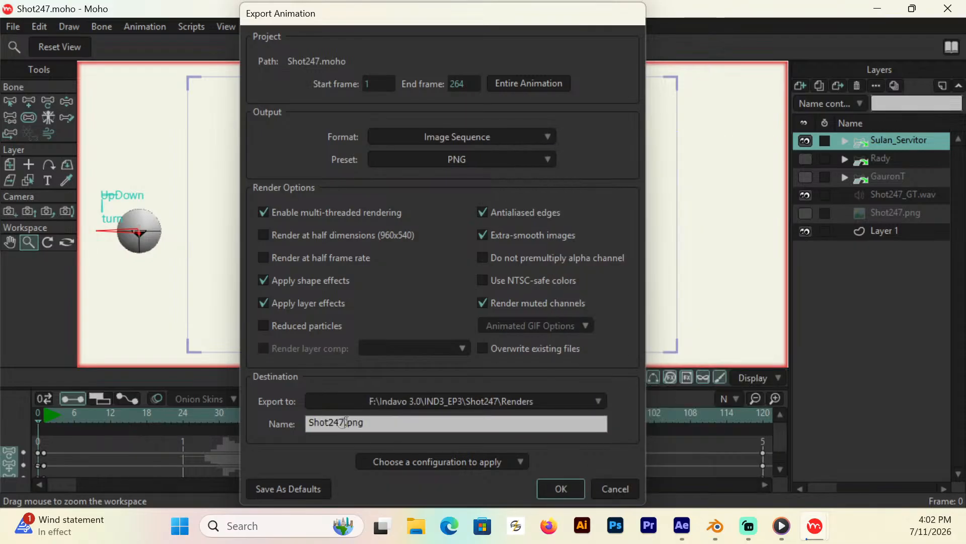
text(_AI)
key(Delete)
text(1)
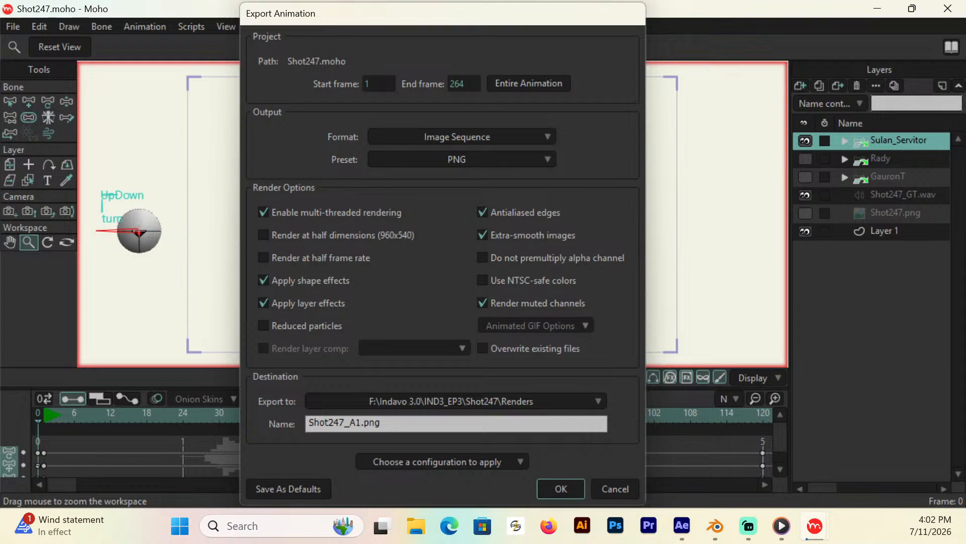
click(562, 488)
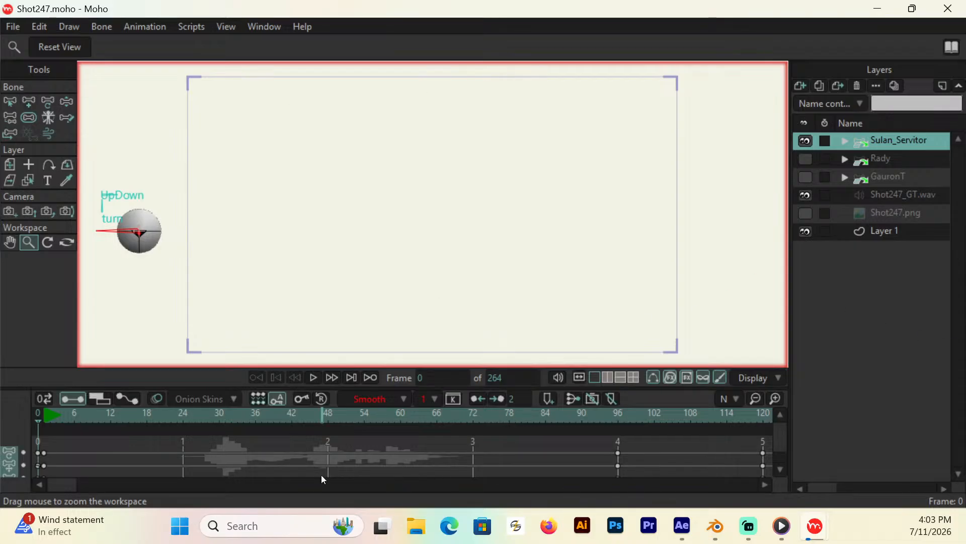
Step: Switch to After Effects, create and expand a project folder named shot247, and save the project
drag(51, 485, 217, 490)
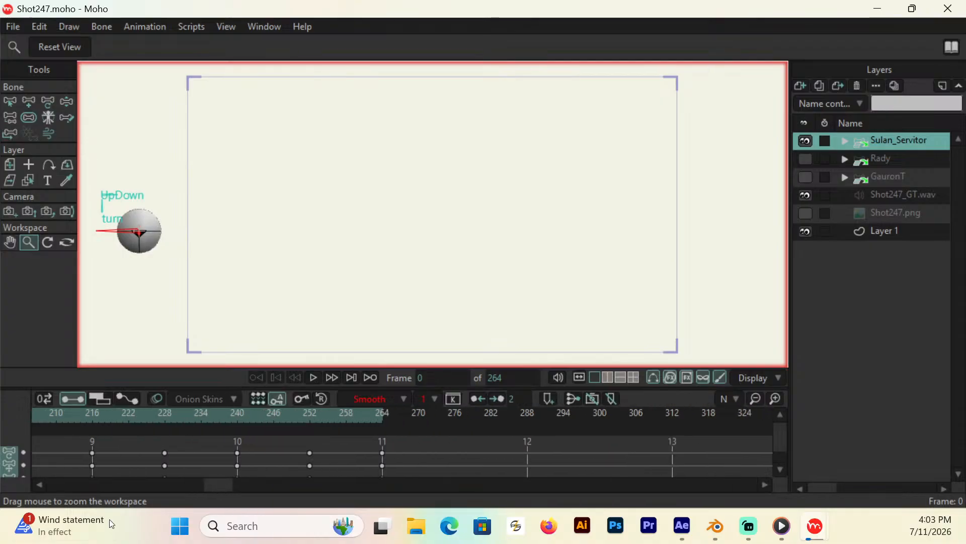
click(682, 525)
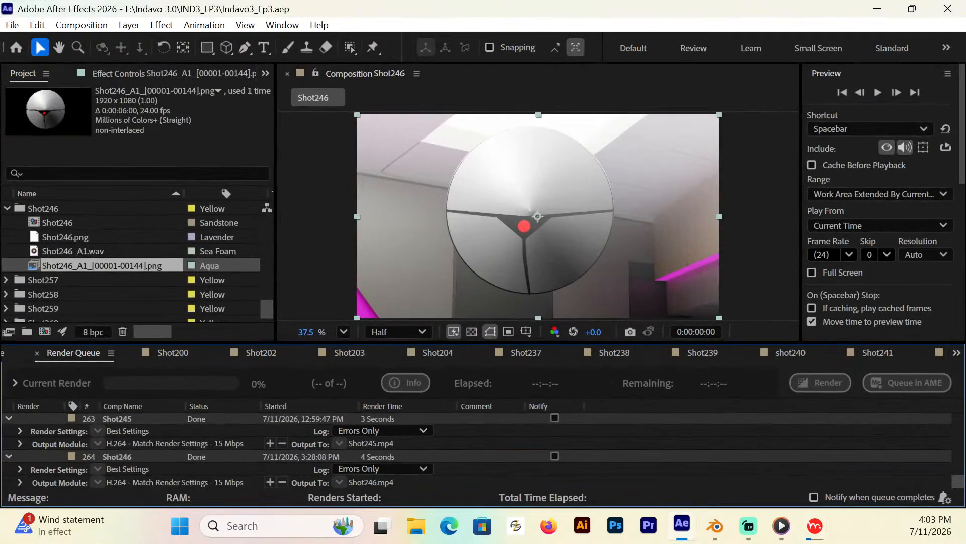
click(7, 208)
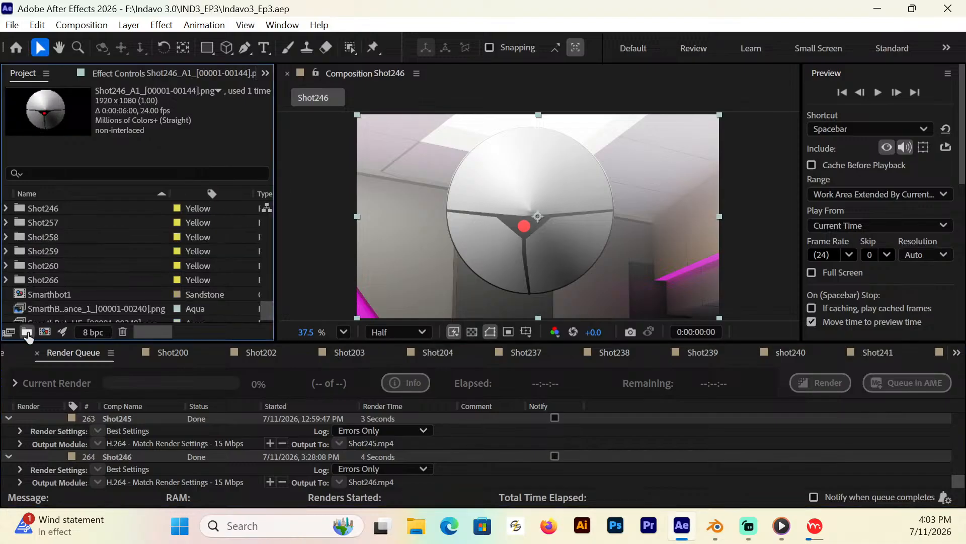
click(27, 331)
text(shot24)
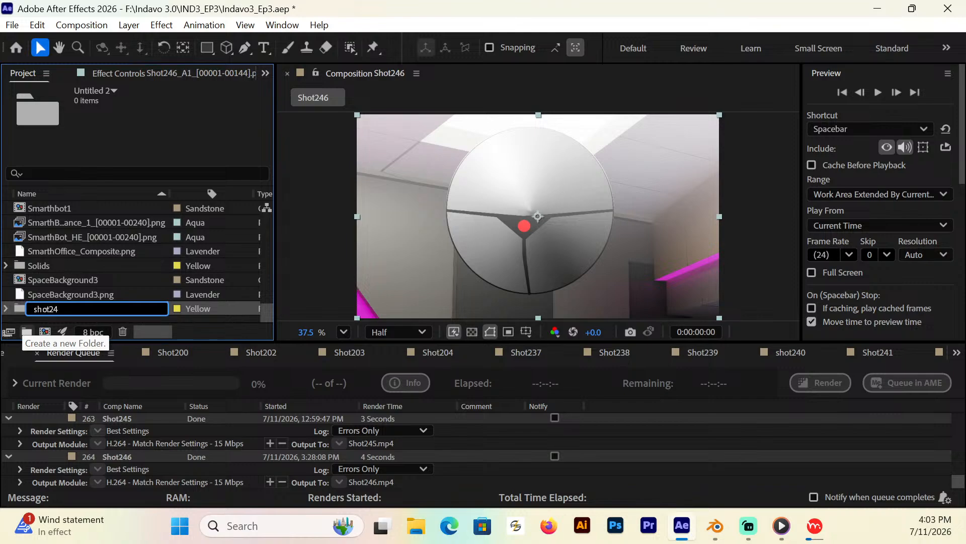
text(7)
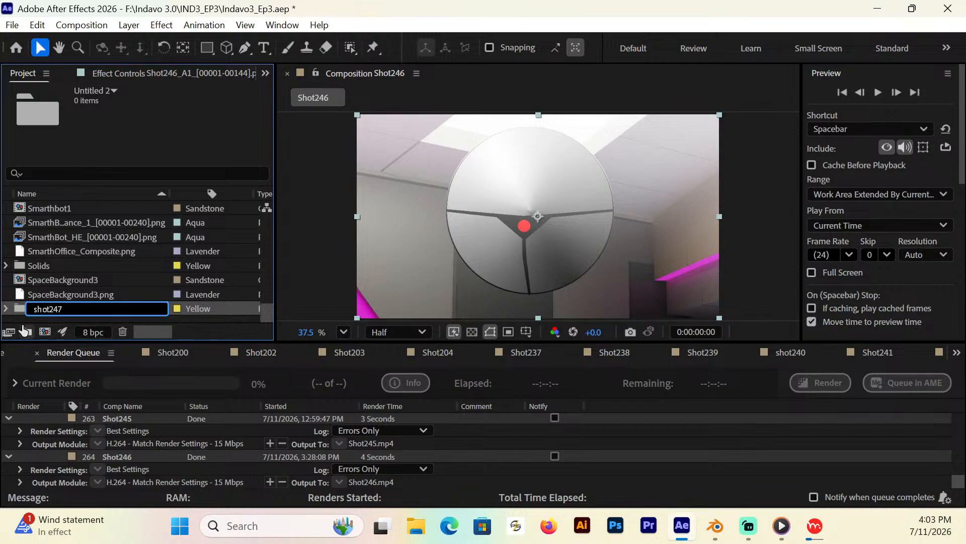
key(Return)
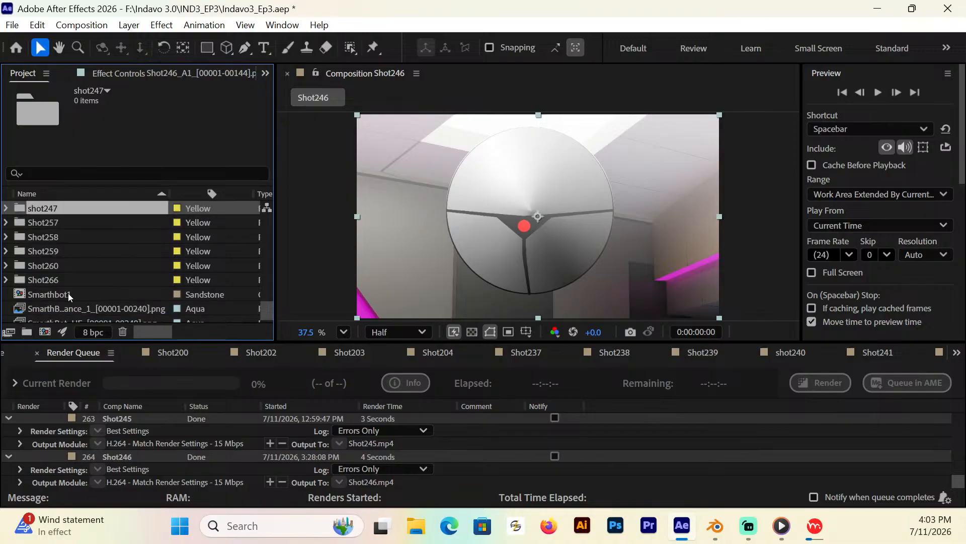
click(6, 208)
key(ctrl+s)
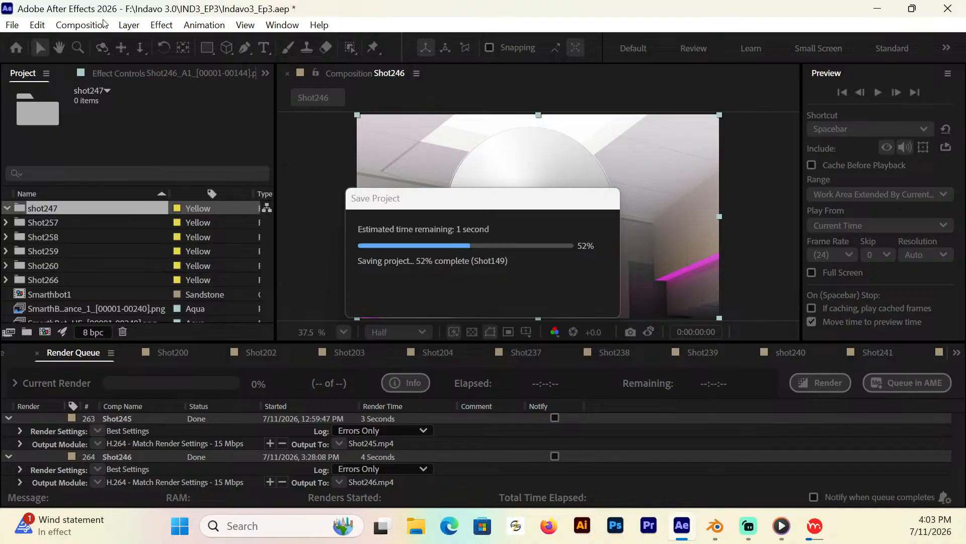
Step: Create a 1920 x 1080 composition named Shot247 in the shot247 folder, 13 seconds long at 24 fps
click(100, 26)
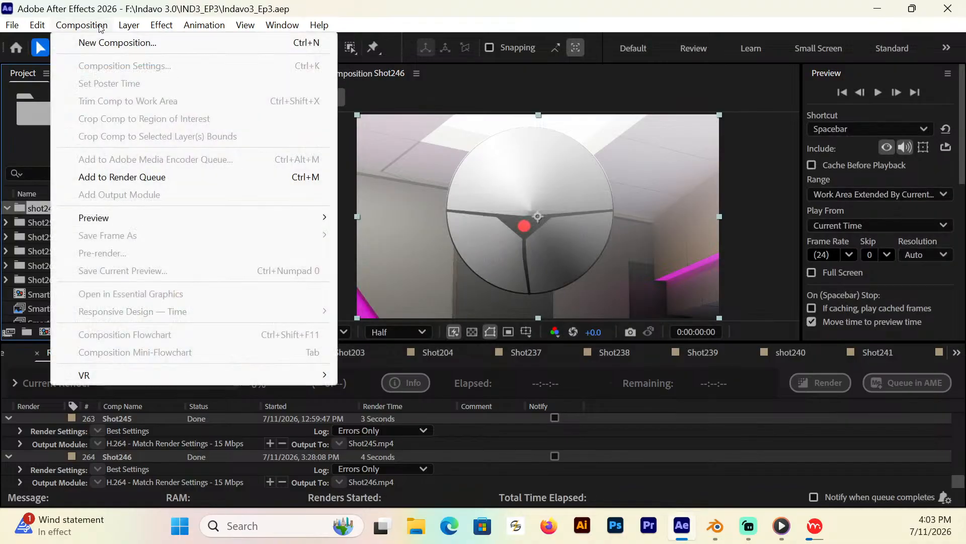
click(107, 44)
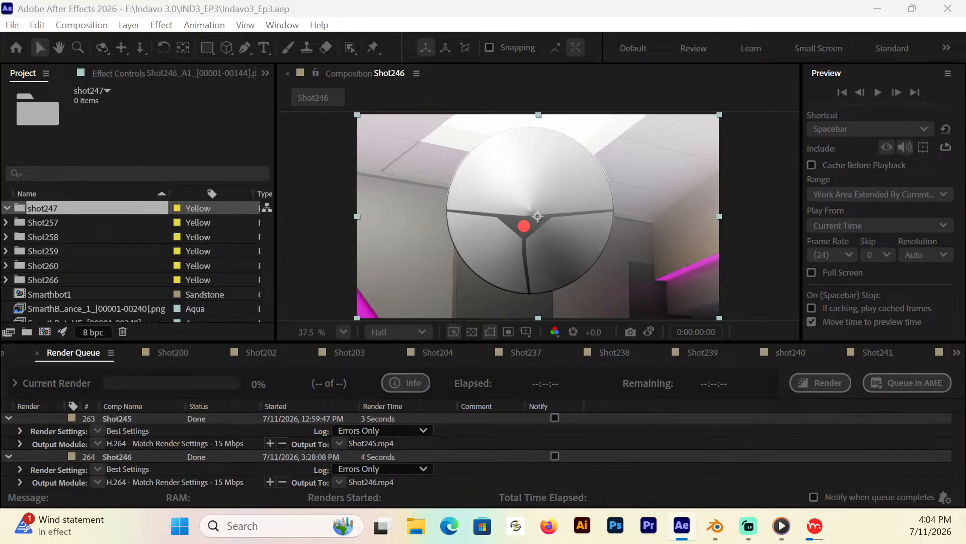
key(Return)
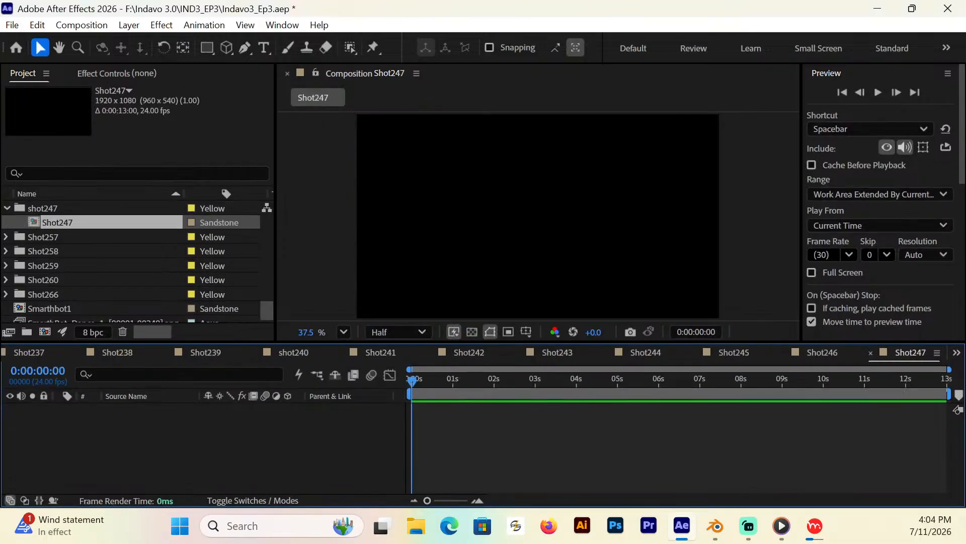
Step: Import the PNG sequence starting at 0024 from the Shot246 Renders folder as footage
click(12, 25)
mouse_move(97, 240)
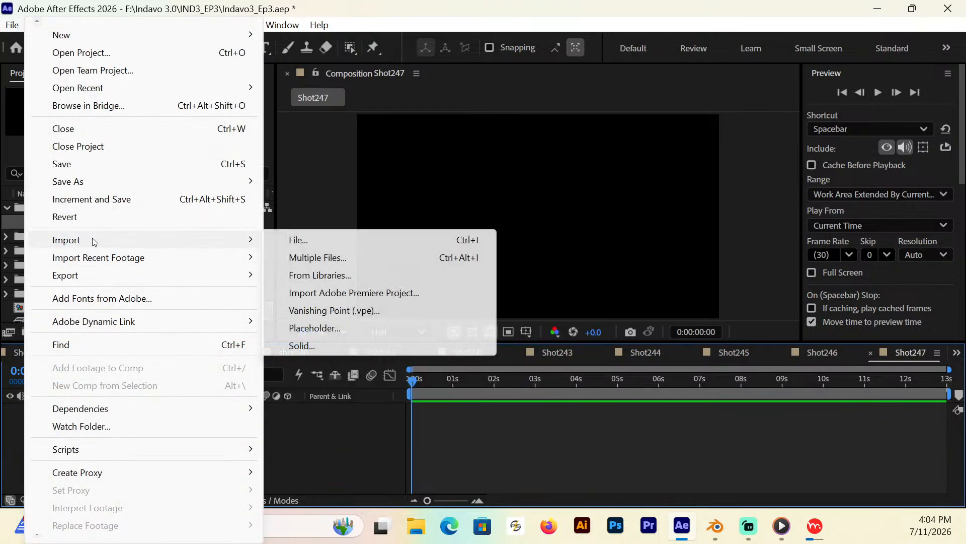
click(302, 241)
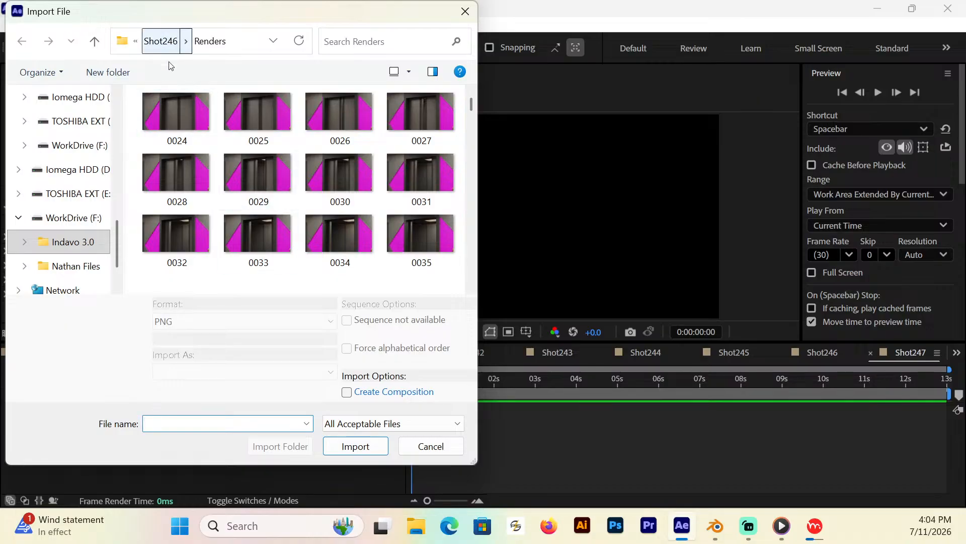
click(193, 110)
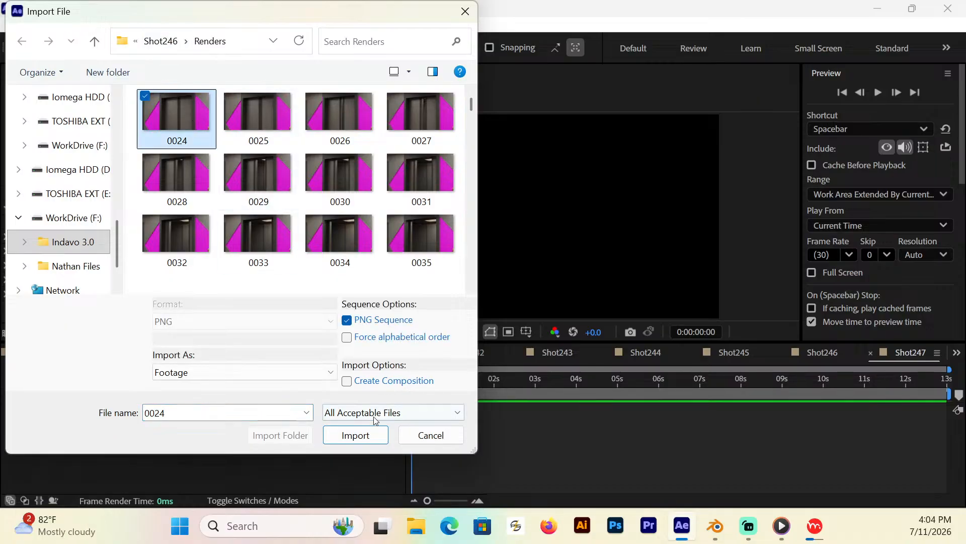
click(356, 435)
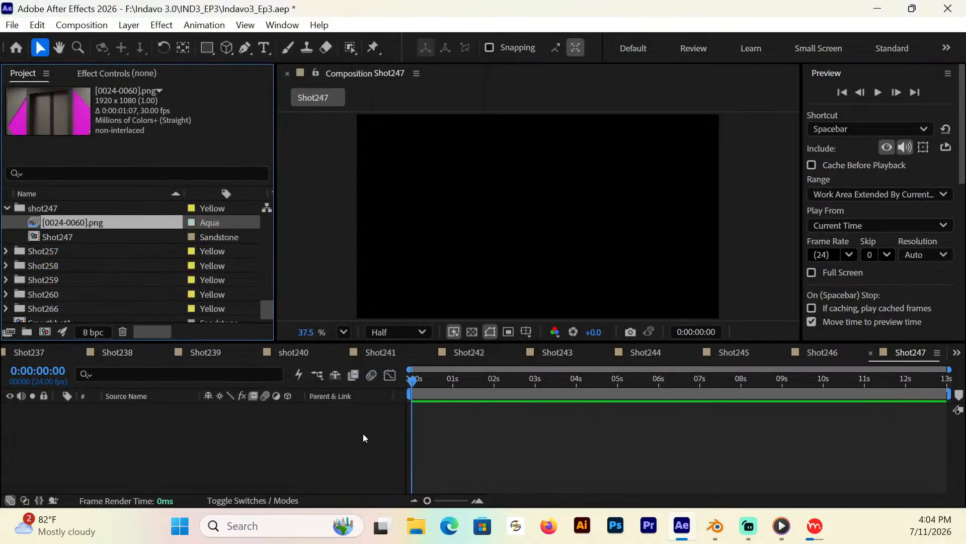
Step: Interpret the imported [0024-0060].png footage at a frame rate of 24 fps
right_click(92, 222)
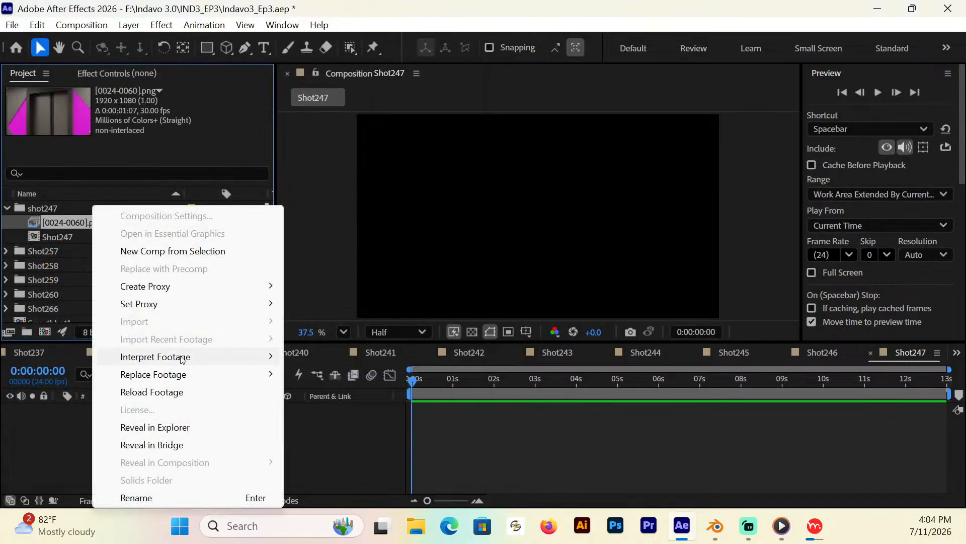
mouse_move(185, 358)
click(327, 352)
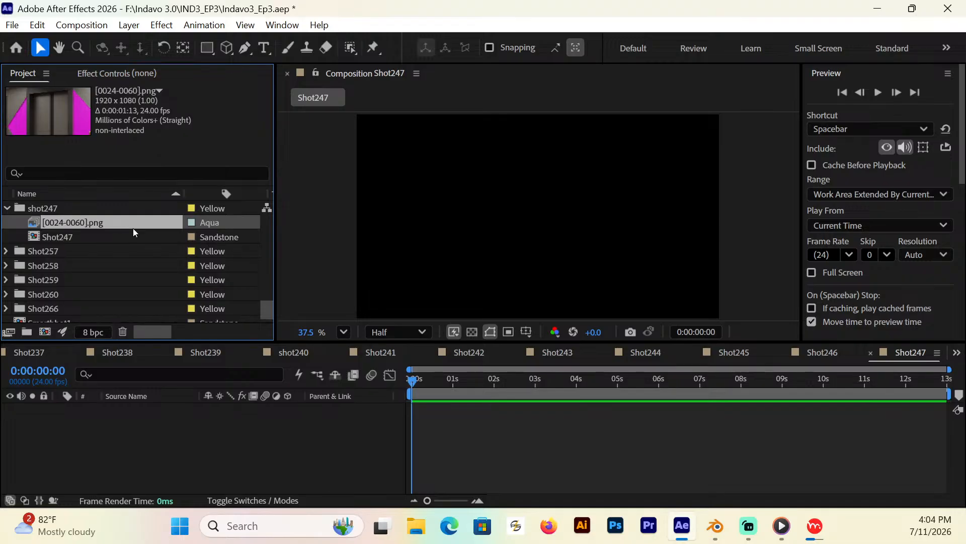
Step: Import the Shot246_Open.png image as footage from the Shot246 folder
click(18, 28)
mouse_move(95, 239)
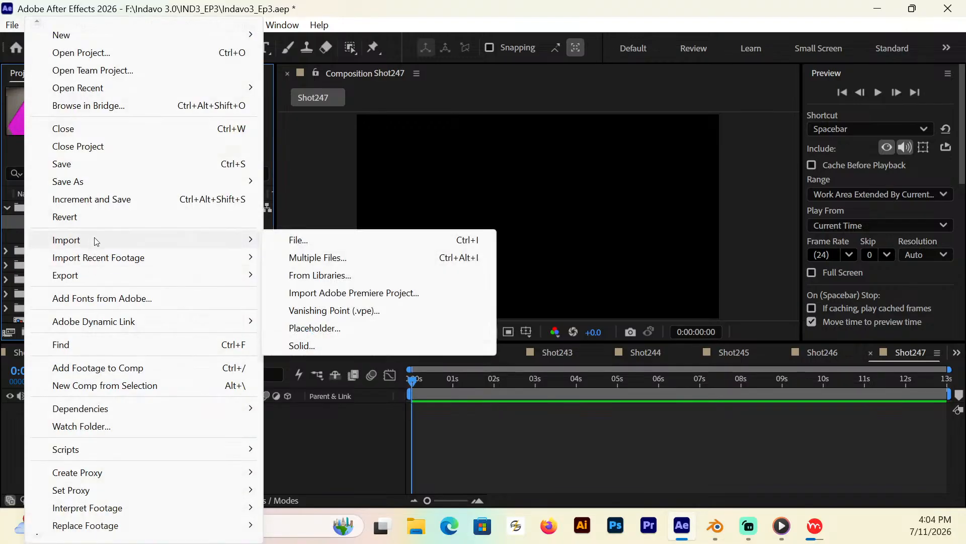
click(325, 248)
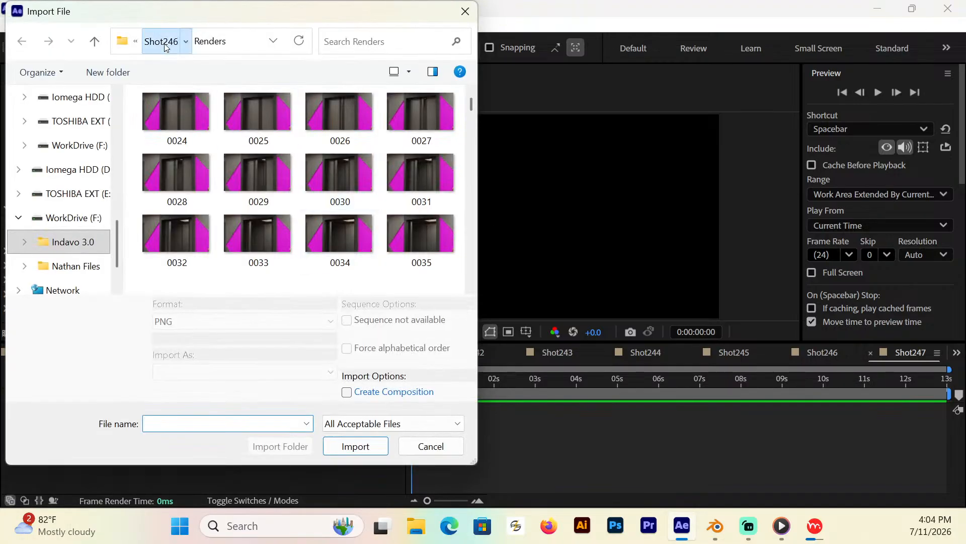
click(167, 41)
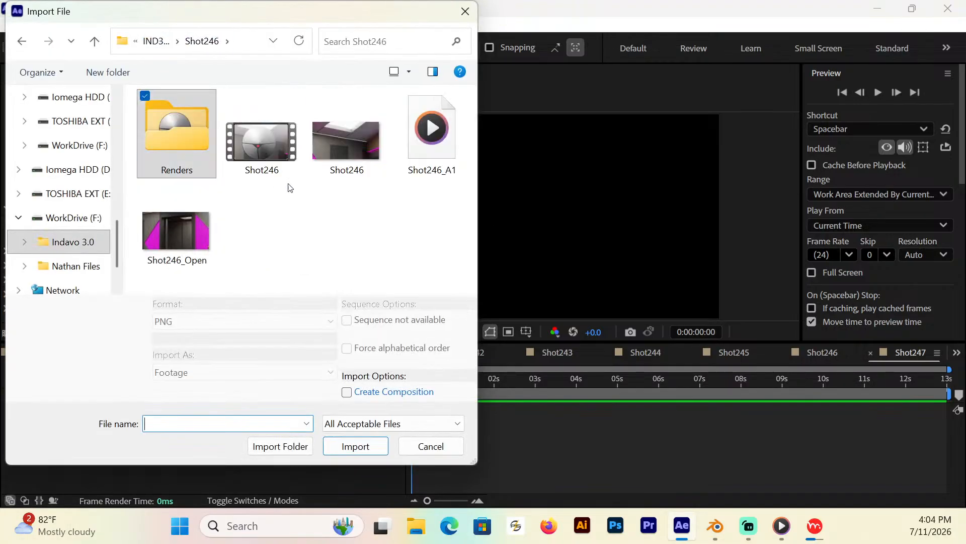
click(189, 238)
click(355, 435)
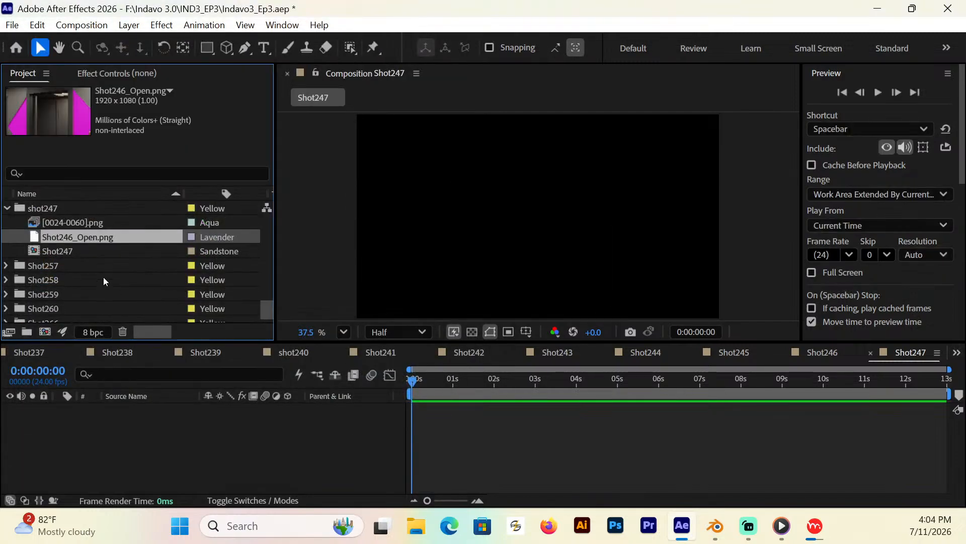
Step: Start another file import, browse to the Shot247 folder inside IND3_EP3 and select the Shot247 image
click(16, 22)
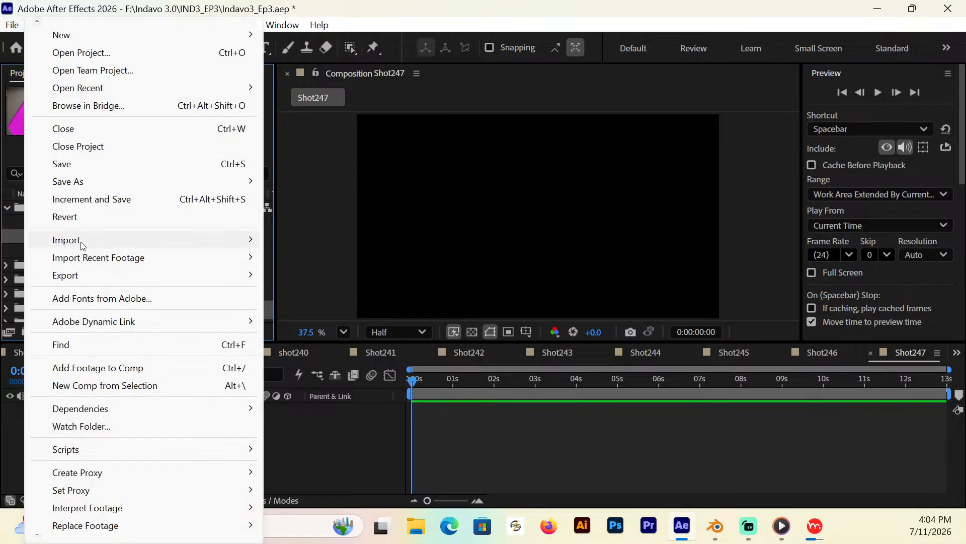
mouse_move(82, 245)
click(308, 241)
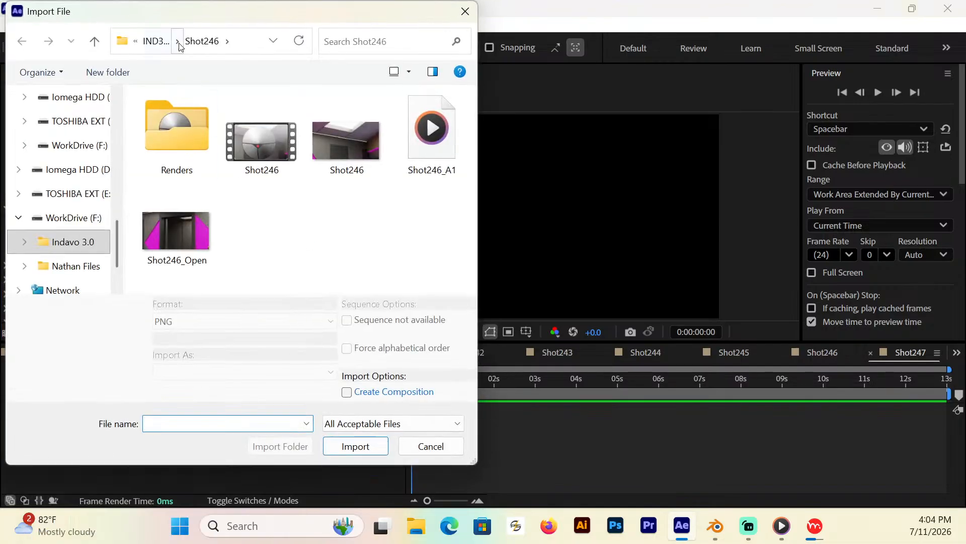
click(154, 41)
scroll(186, 205, down, 4)
scroll(205, 201, up, 2)
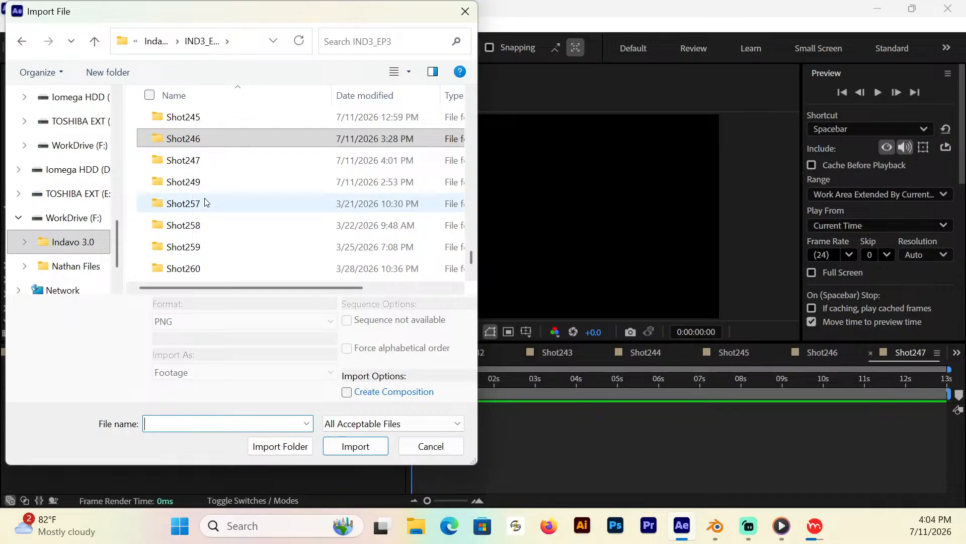
double_click(190, 160)
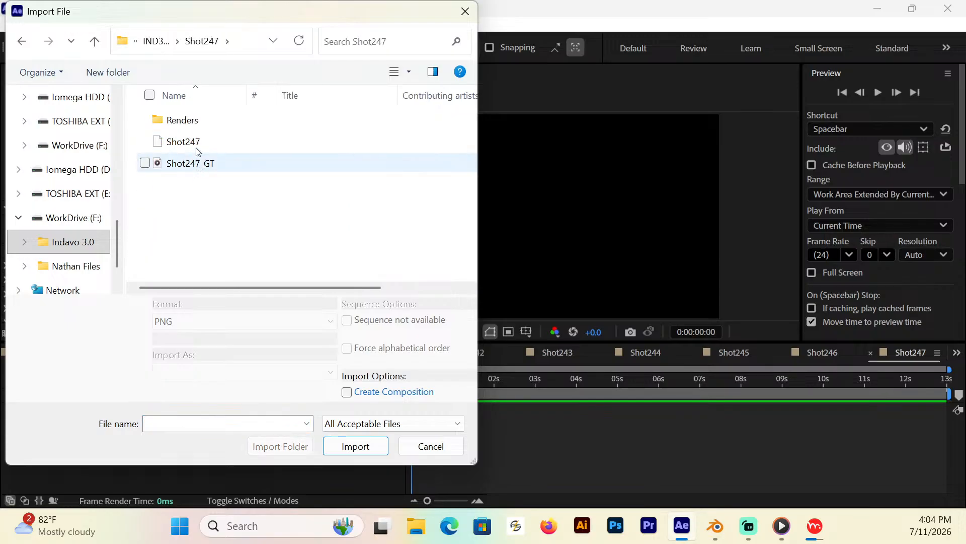
click(197, 149)
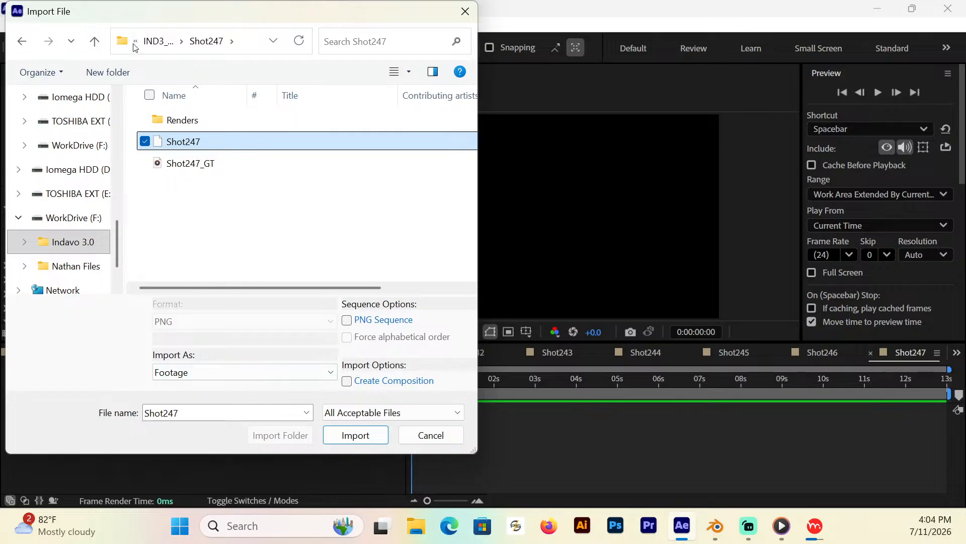
click(151, 42)
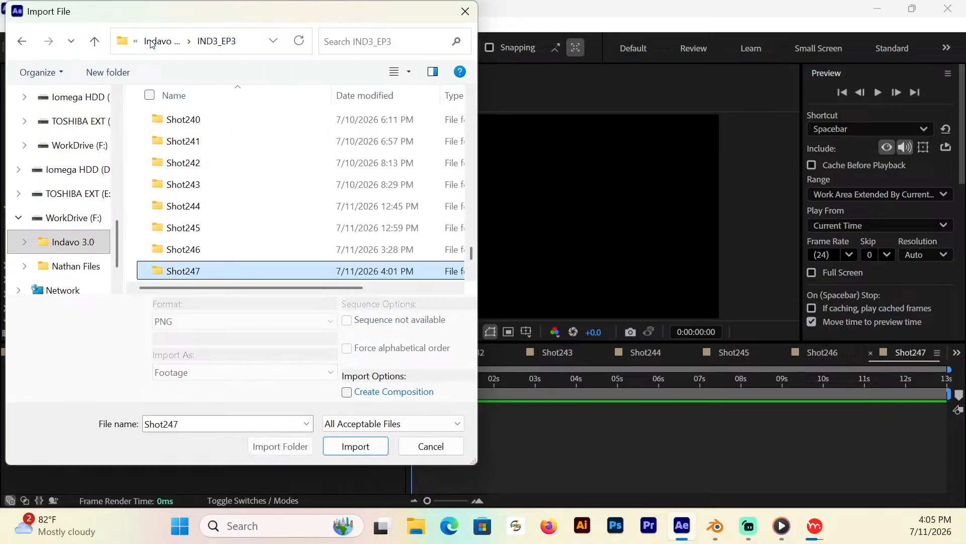
click(196, 248)
double_click(196, 247)
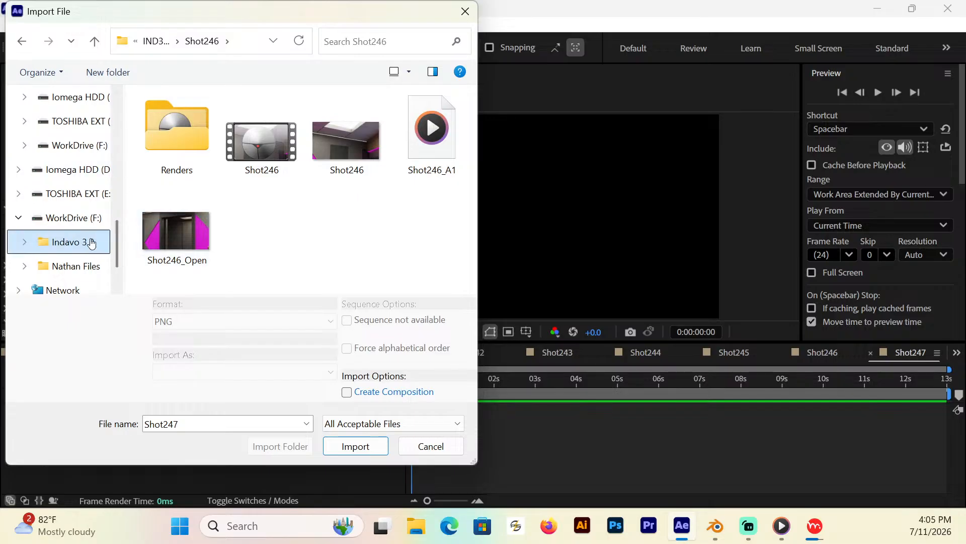
click(94, 40)
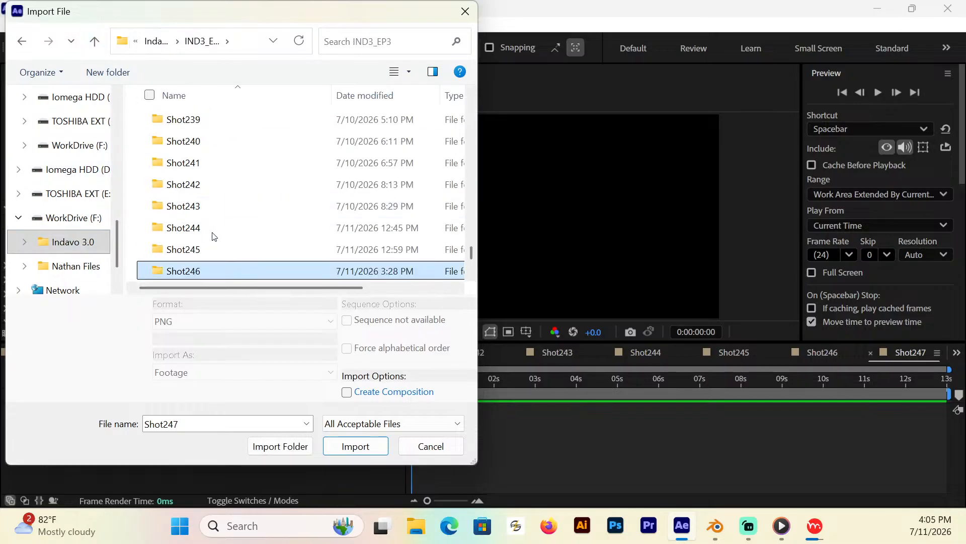
Step: Import Shot247.png from the Shot247 folder as a single still and add it to the Shot247 composition
double_click(183, 228)
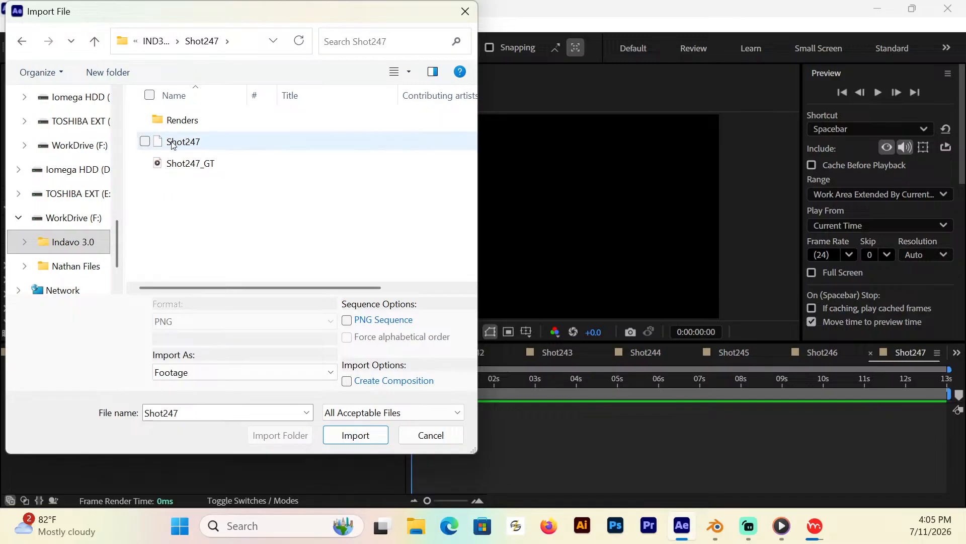
click(174, 144)
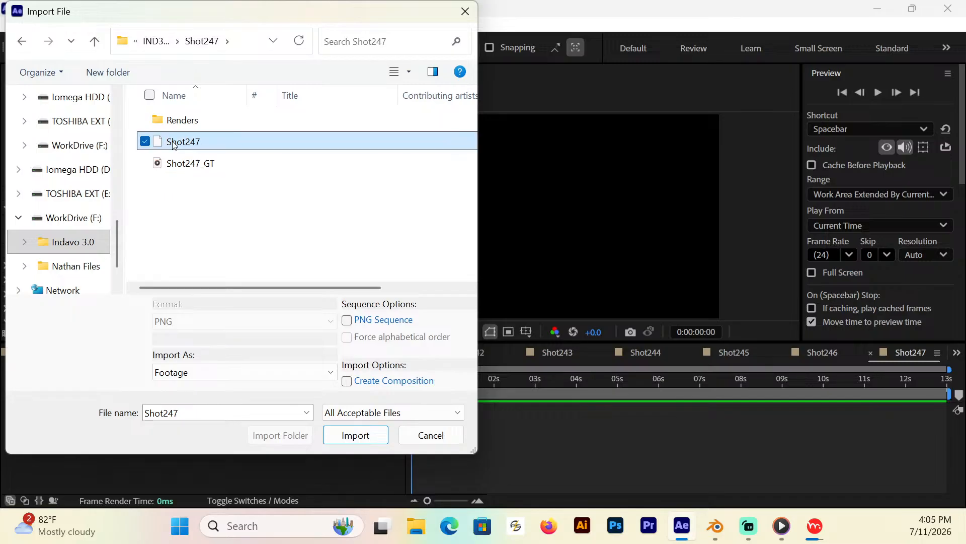
click(371, 433)
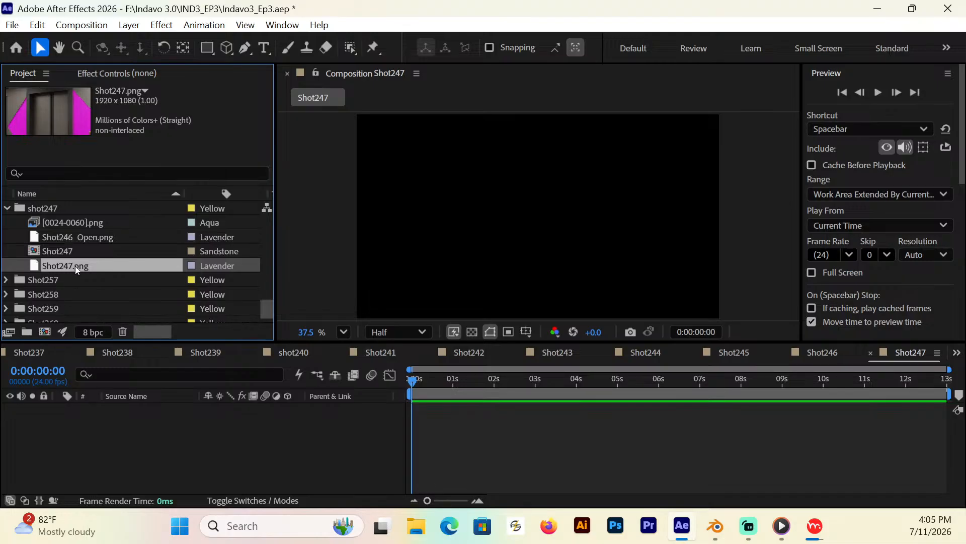
drag(74, 265, 417, 427)
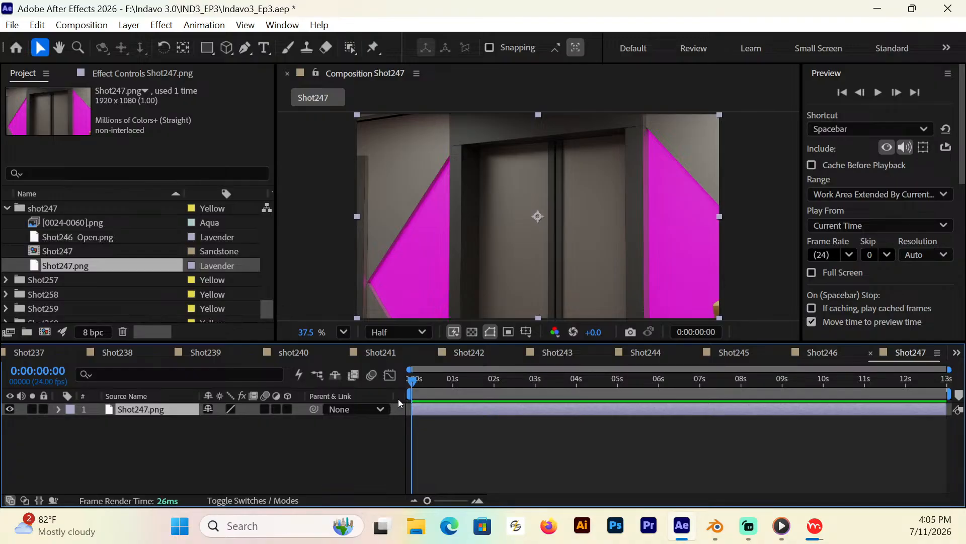
Step: Copy the White Solid 5 layer from the Shot246 composition into Shot247, above Shot247.png
click(841, 351)
click(167, 423)
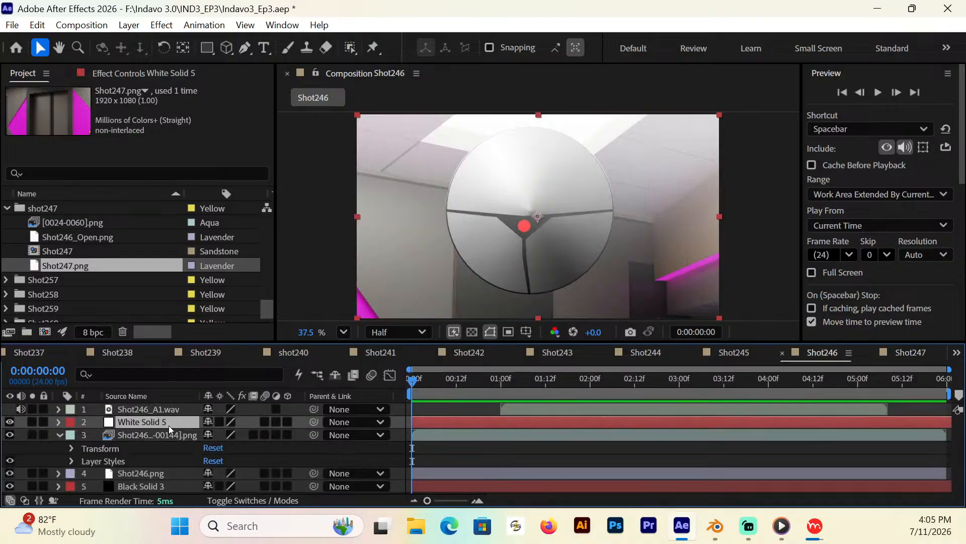
click(893, 352)
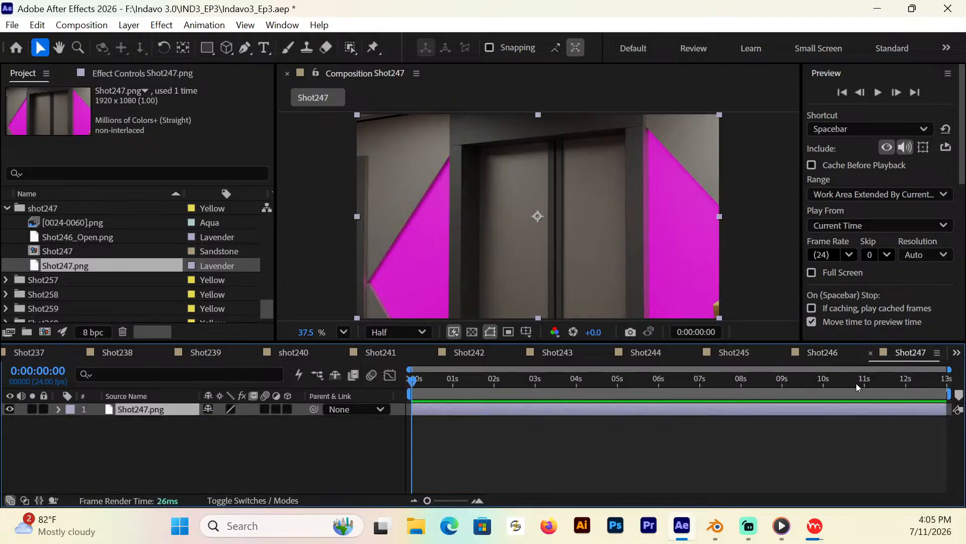
key(ctrl+v)
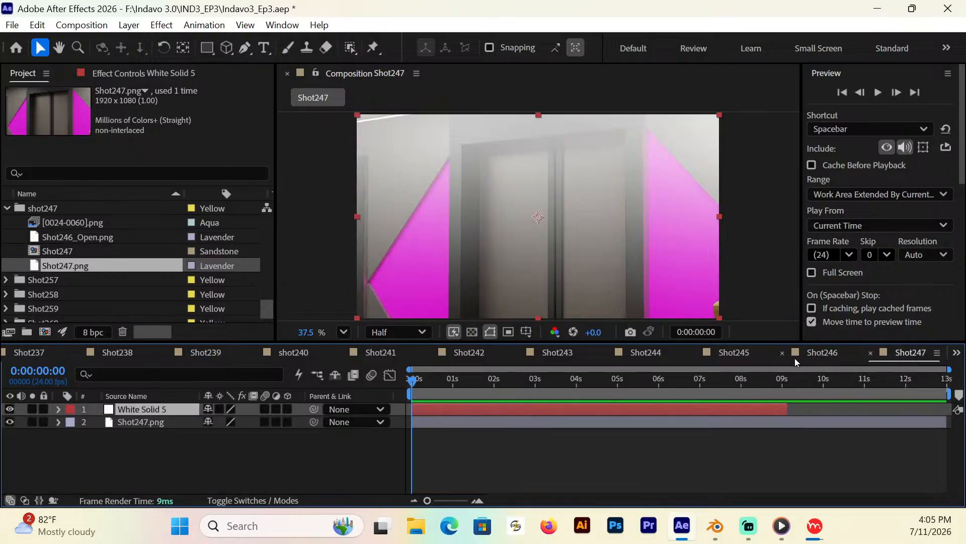
Step: Copy the Black Solid 3 layer from the Shot246 composition into Shot247 and place it beneath Shot247.png
click(832, 352)
click(149, 485)
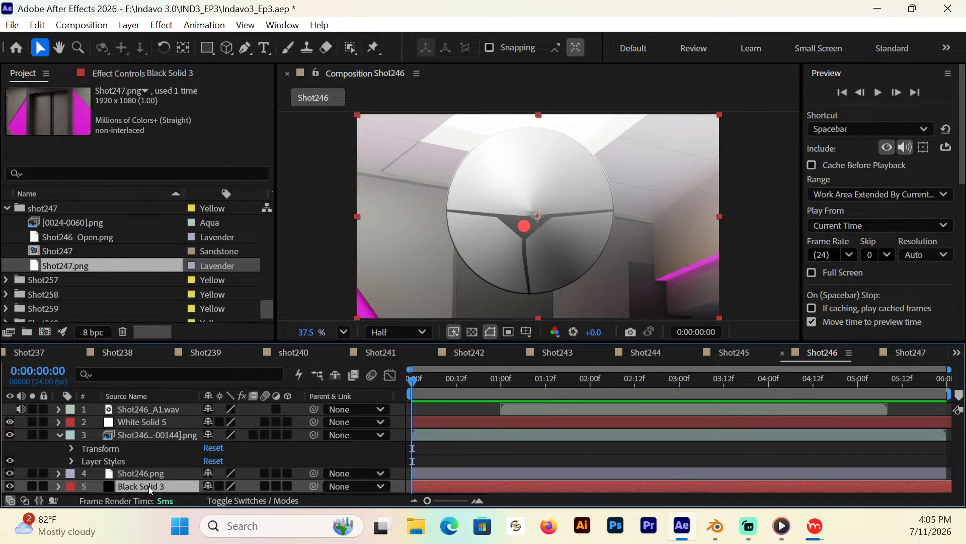
click(886, 351)
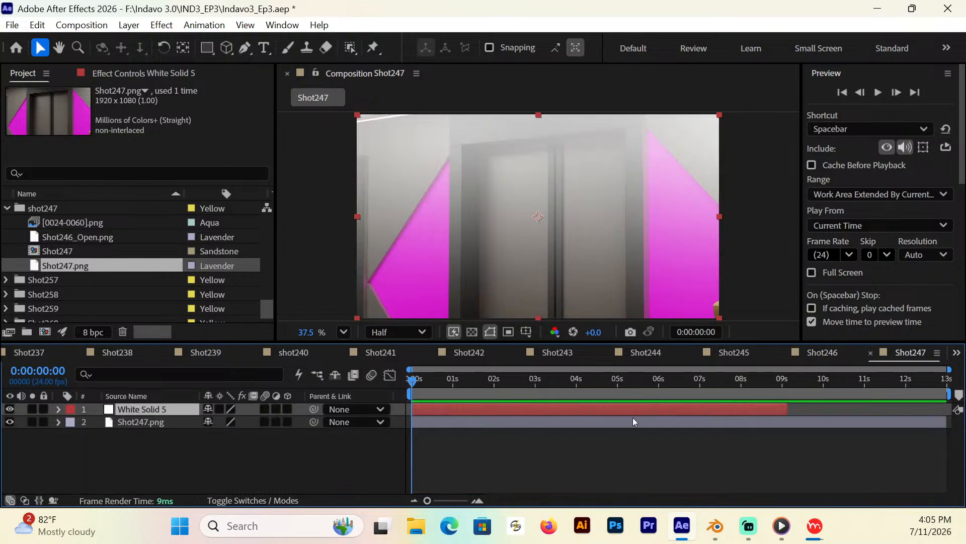
click(153, 424)
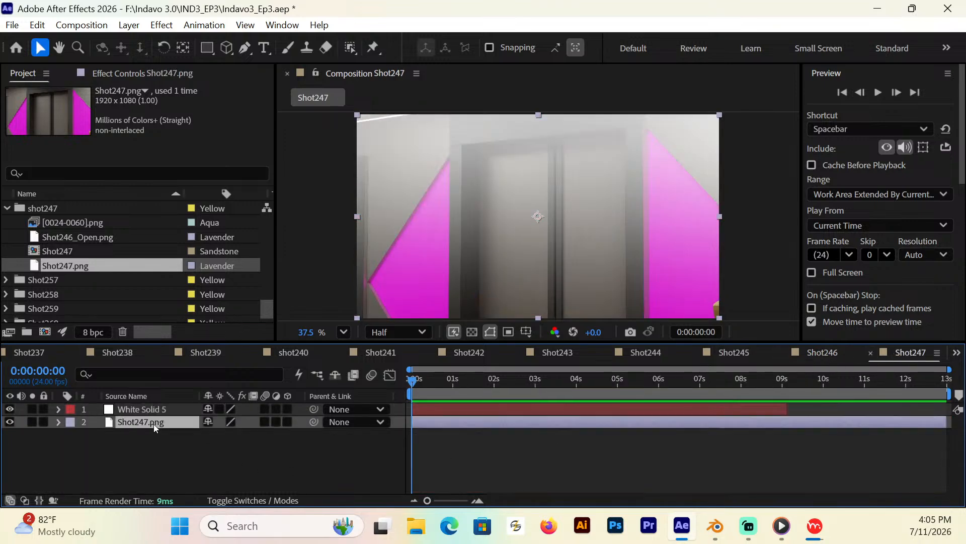
key(ctrl+v)
drag(163, 452, 192, 464)
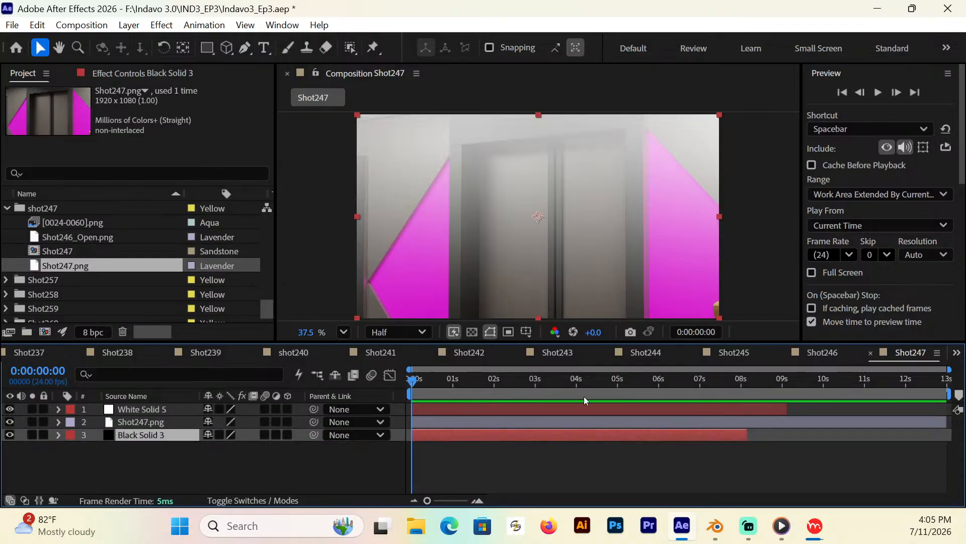
Step: Extend White Solid 5 and Black Solid 3 to the end of the 13-second composition and save the project
drag(785, 410, 951, 409)
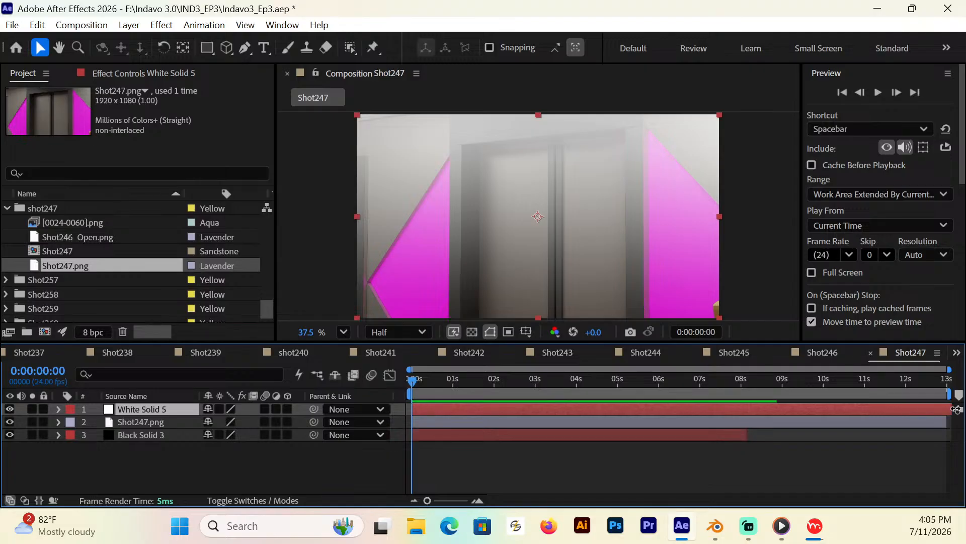
drag(746, 432, 952, 433)
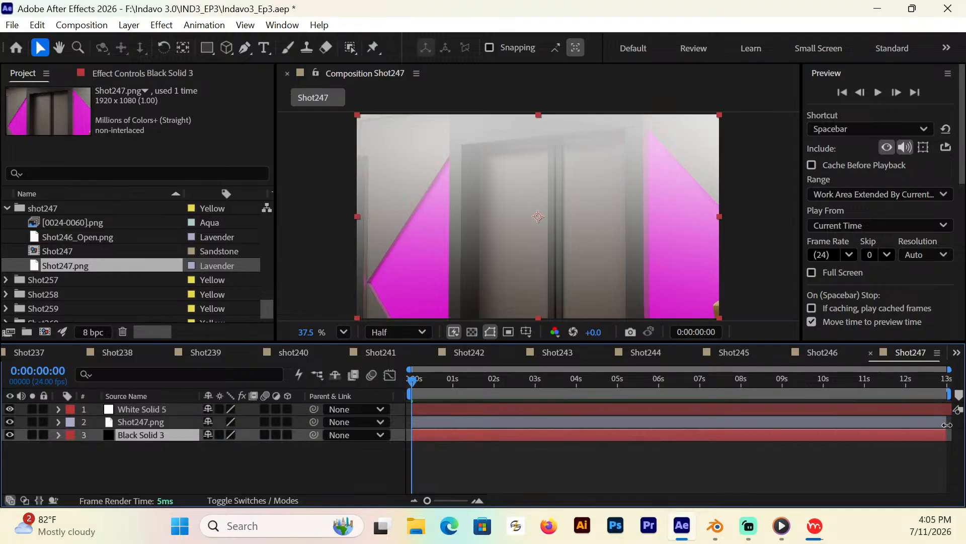
key(ctrl+s)
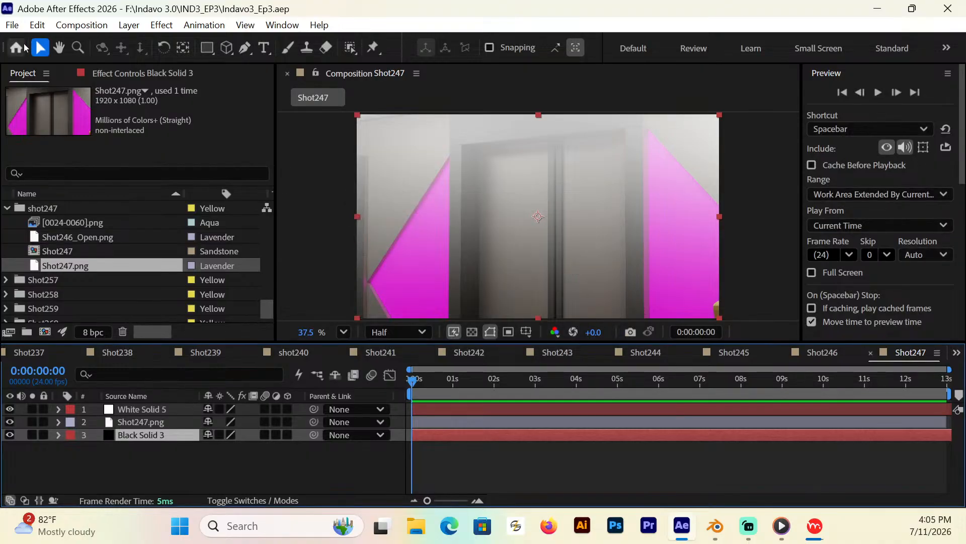
Step: Import Shot247_GT.wav and place it as the top layer of the Shot247 composition, starting at 0:00:01:00
click(15, 25)
mouse_move(116, 242)
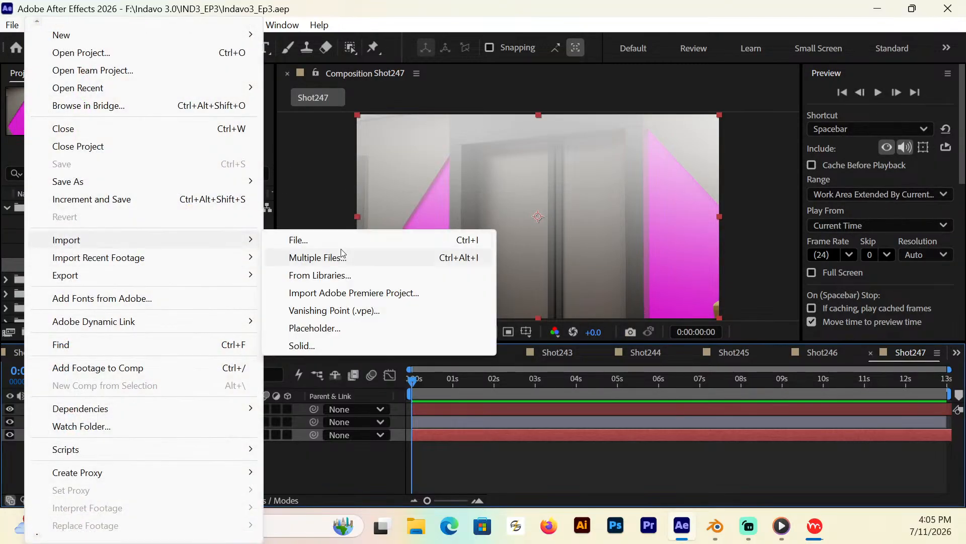
click(340, 241)
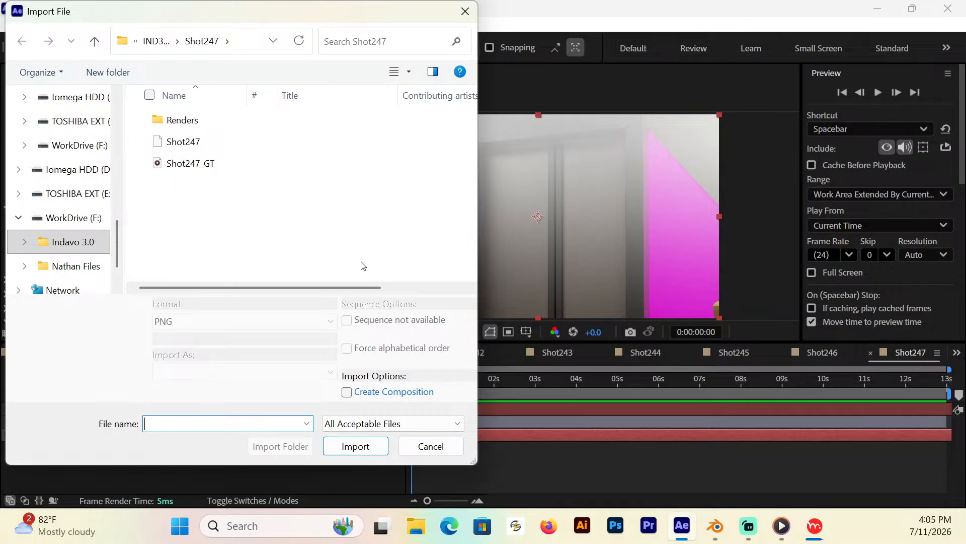
click(191, 164)
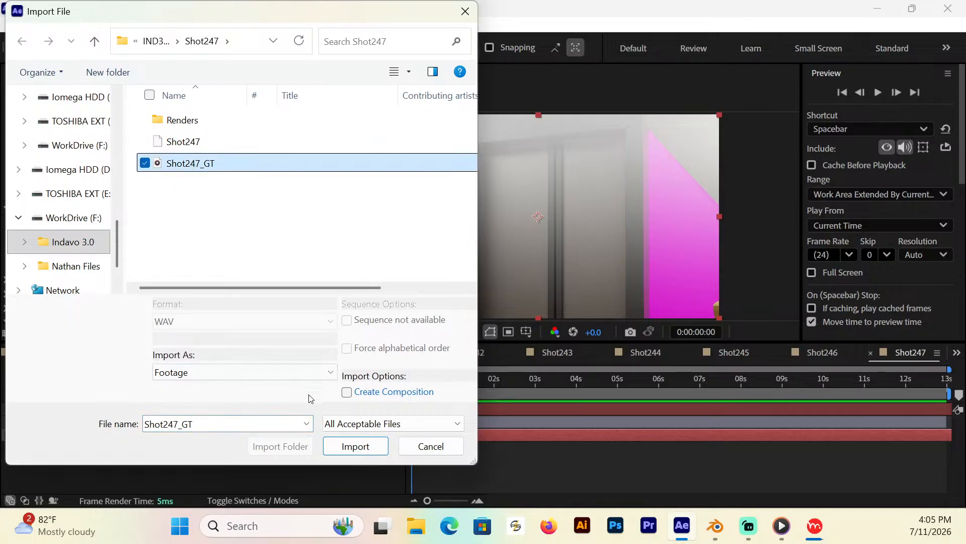
click(334, 445)
drag(89, 282, 467, 410)
click(452, 381)
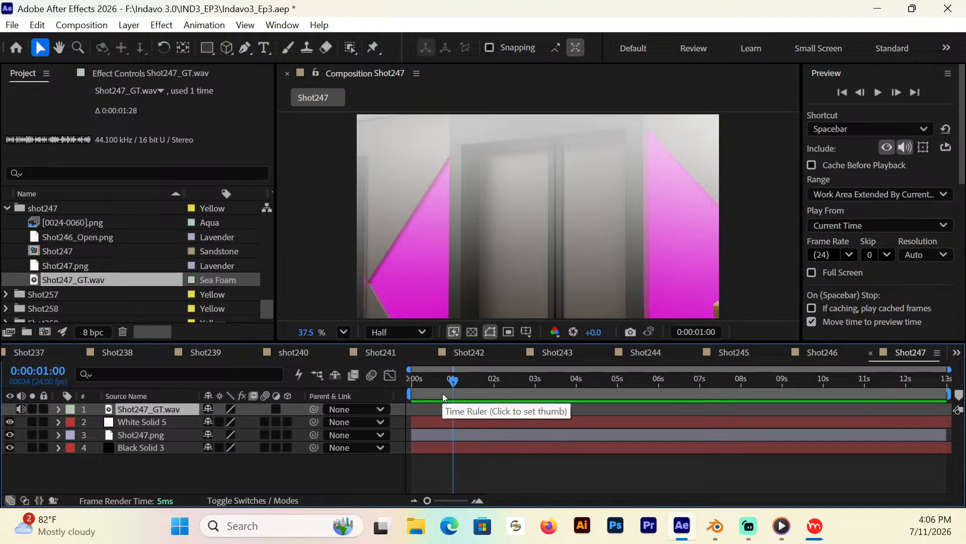
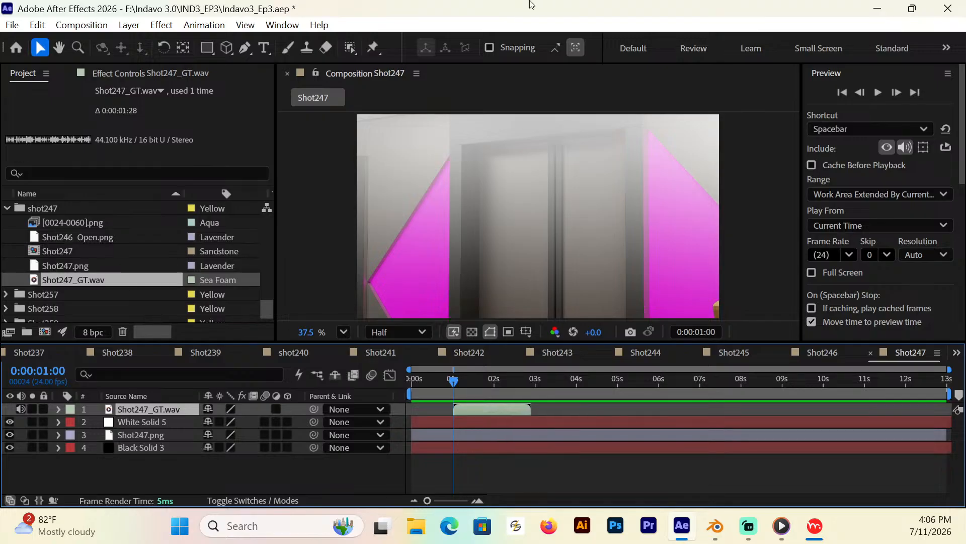
Step: Import the Shot247_A1 PNG sequence from the Shot247 Renders folder as footage
click(12, 24)
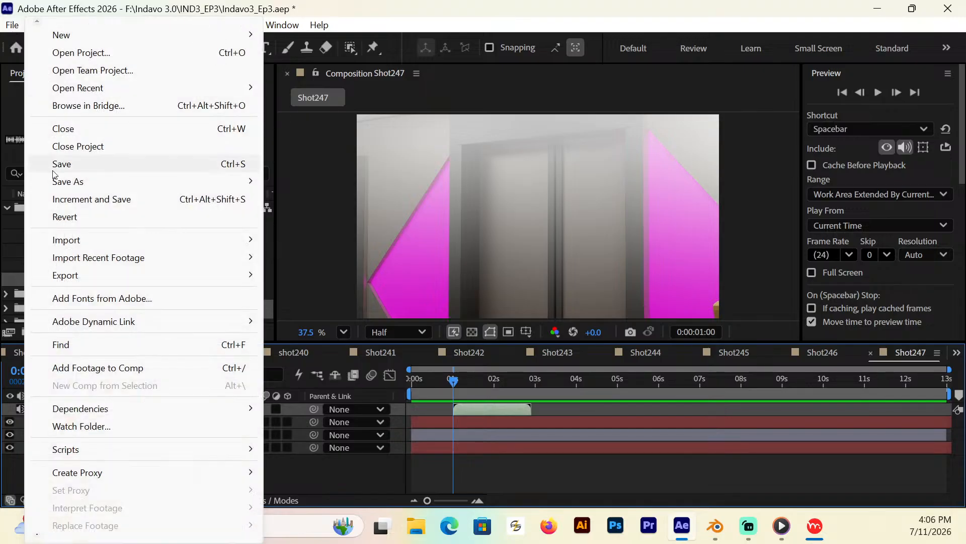
mouse_move(83, 242)
click(356, 244)
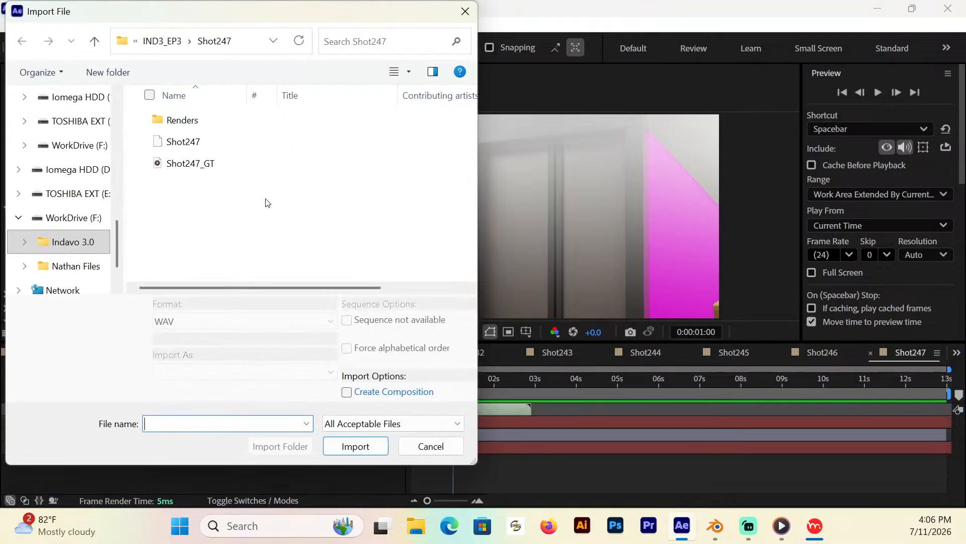
double_click(167, 120)
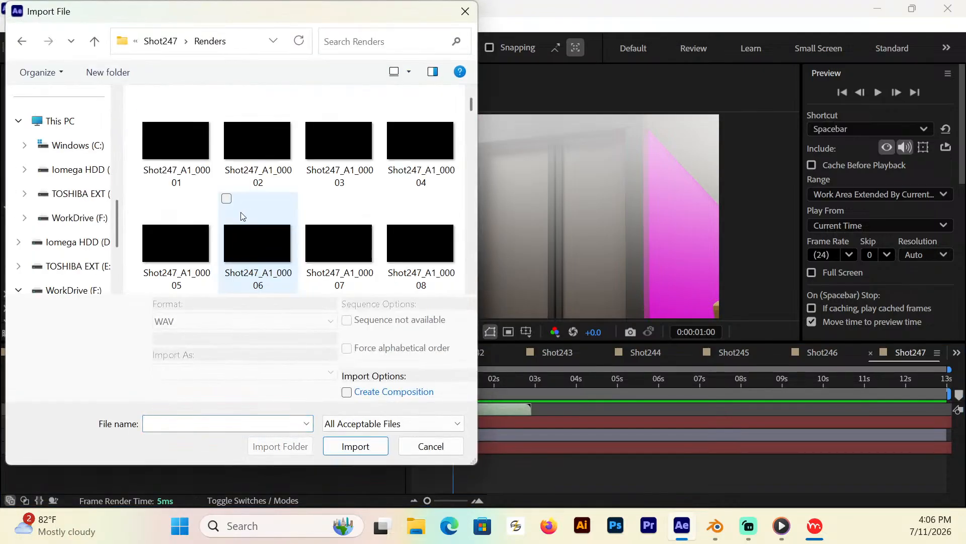
click(185, 115)
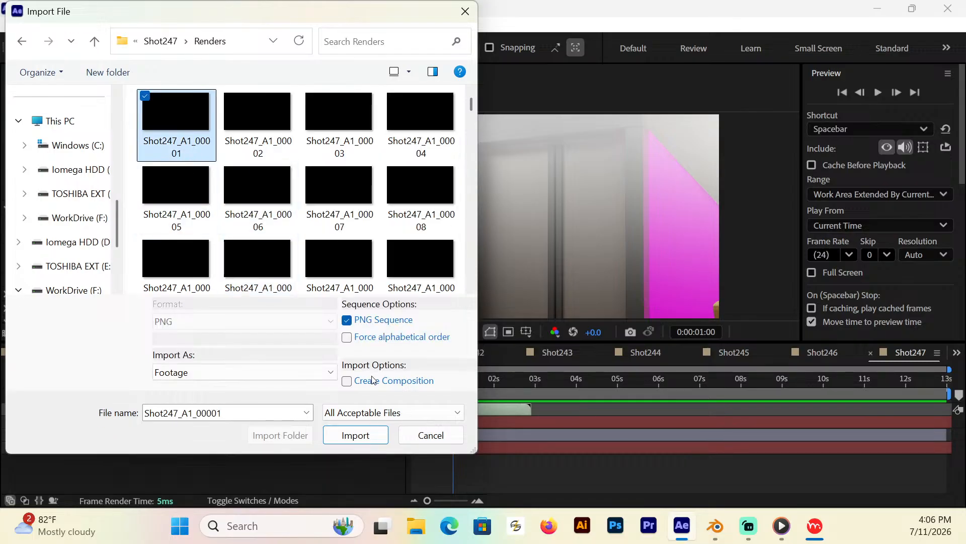
click(356, 434)
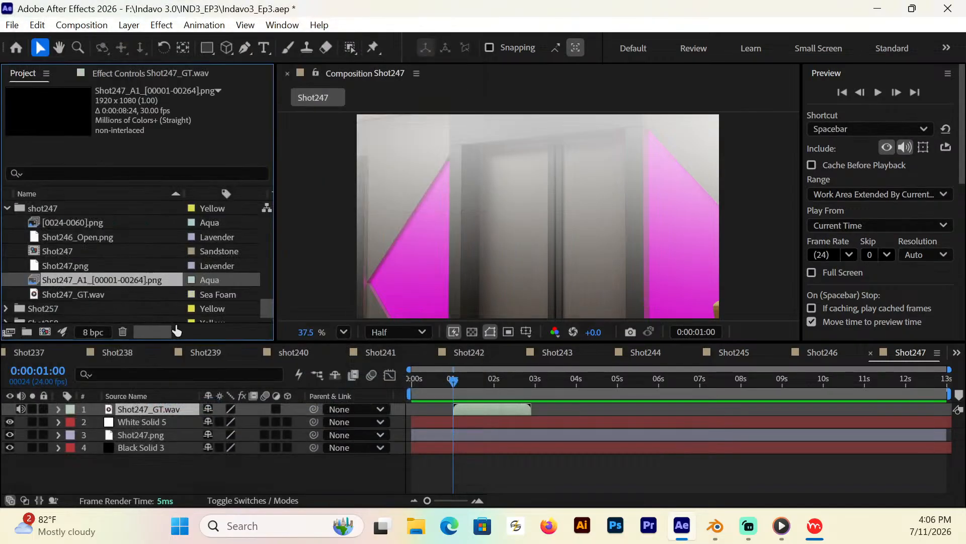
Step: Interpret the Shot247_A1 sequence at 24 frames per second and save the project
right_click(96, 281)
mouse_move(201, 356)
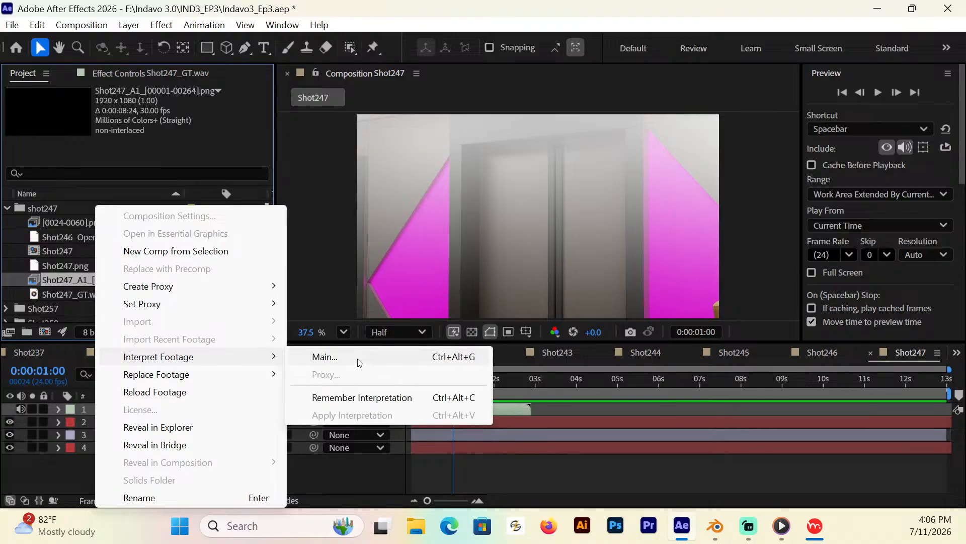
click(359, 361)
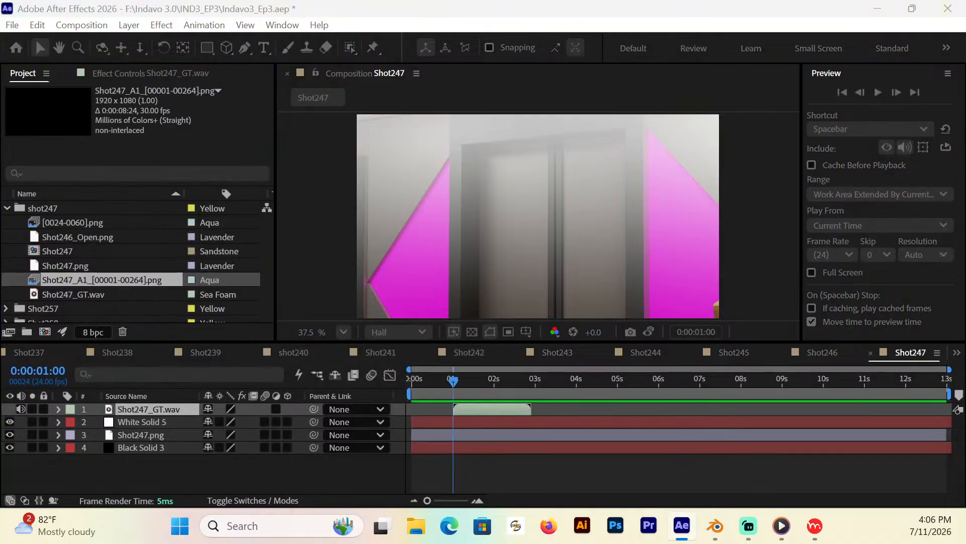
key(Return)
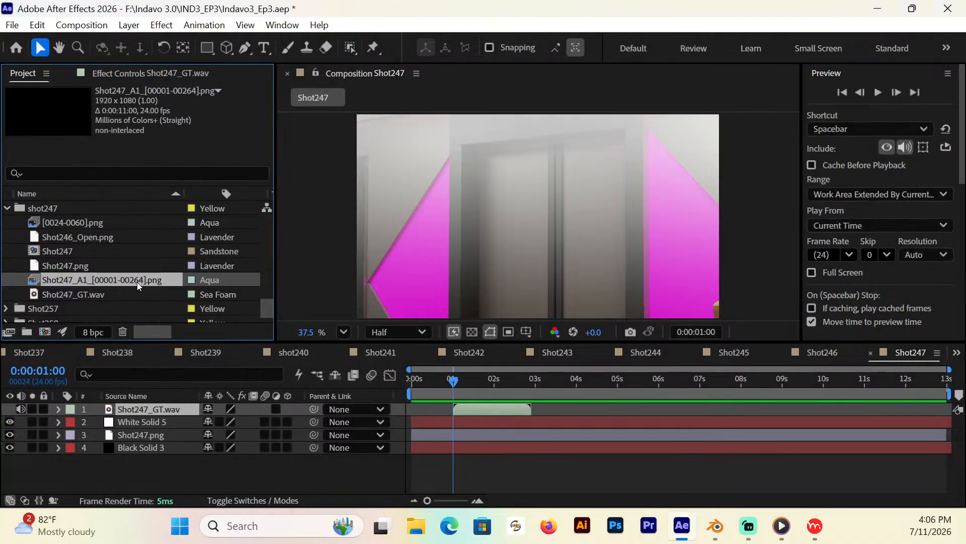
key(ctrl+s)
Step: Import the Shot247_R PNG sequence from the Renders folder as footage
click(13, 26)
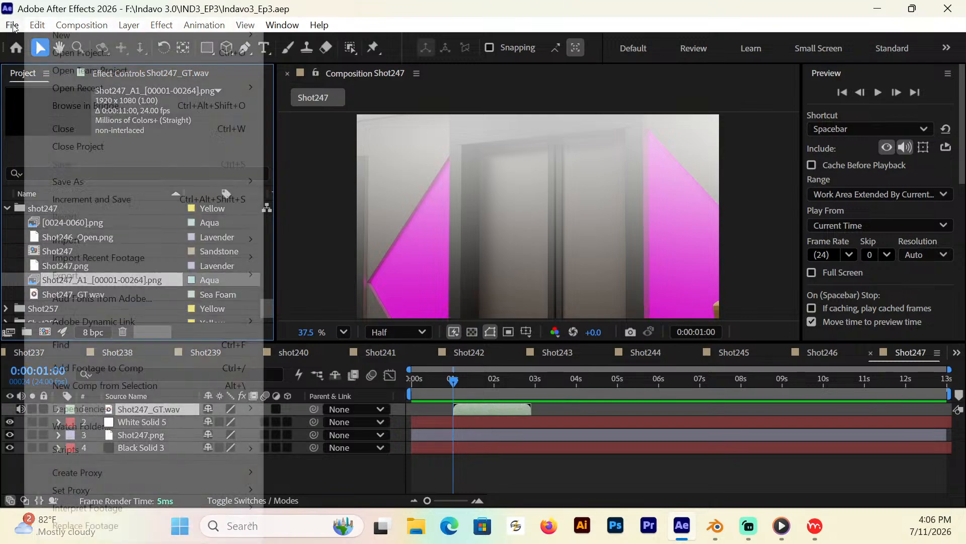
mouse_move(119, 241)
click(352, 246)
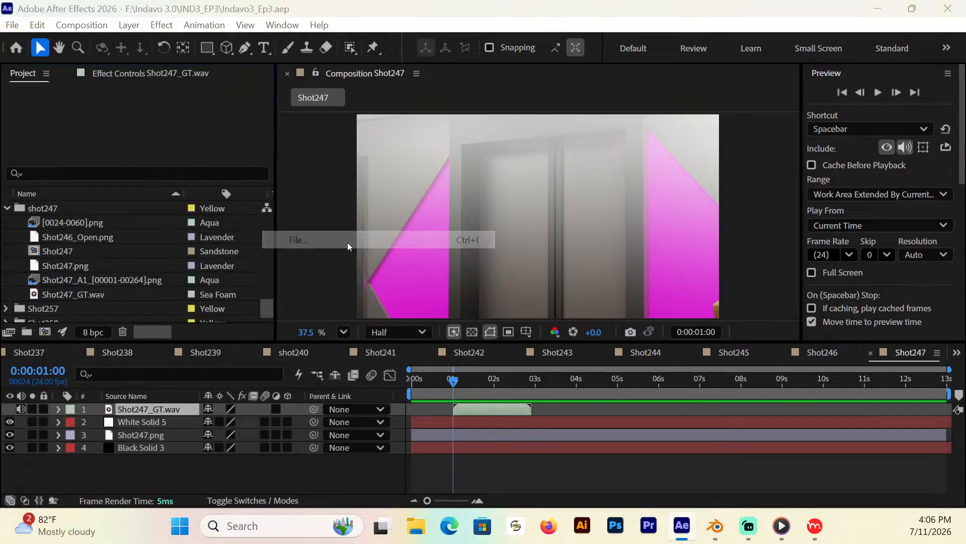
drag(472, 106, 473, 230)
click(257, 121)
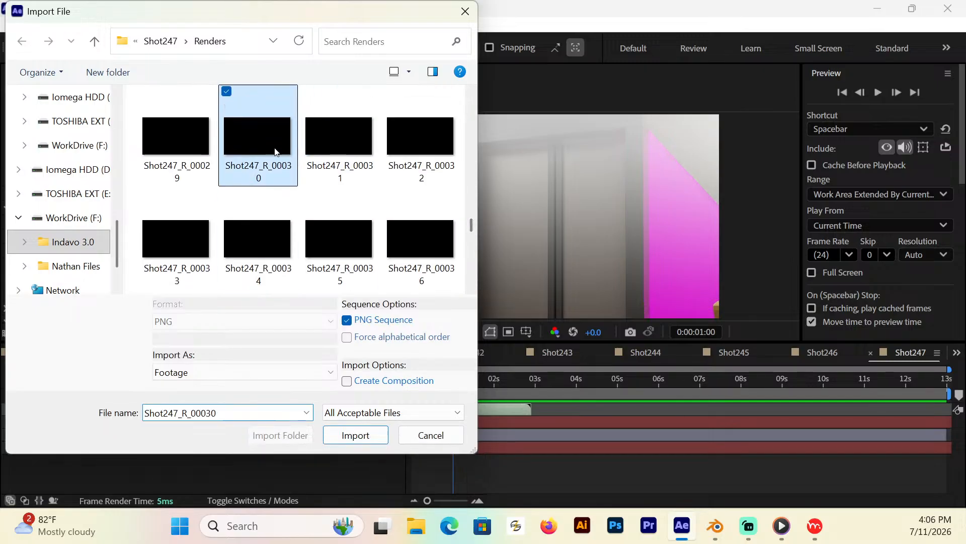
click(361, 436)
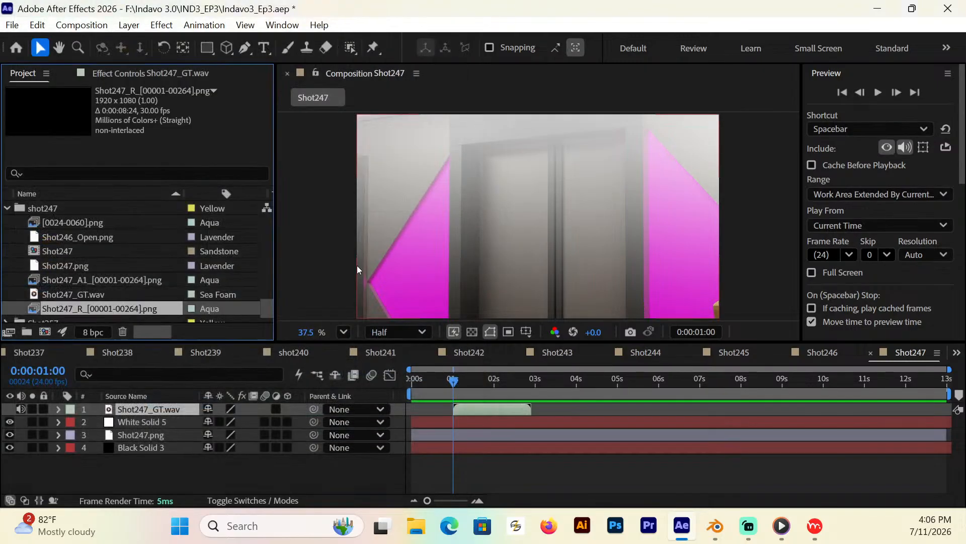
Step: Interpret the Shot247_R sequence at 24 frames per second
right_click(124, 304)
mouse_move(231, 156)
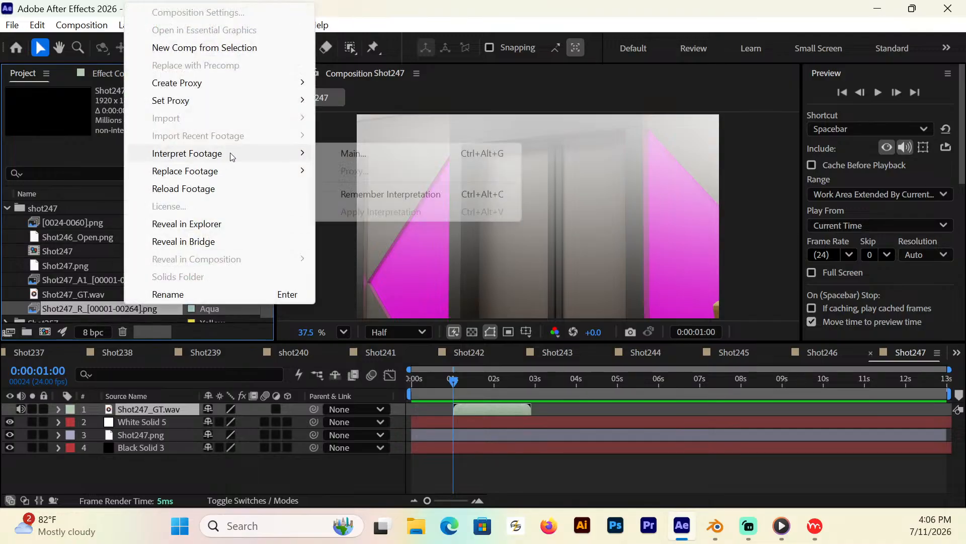
click(345, 153)
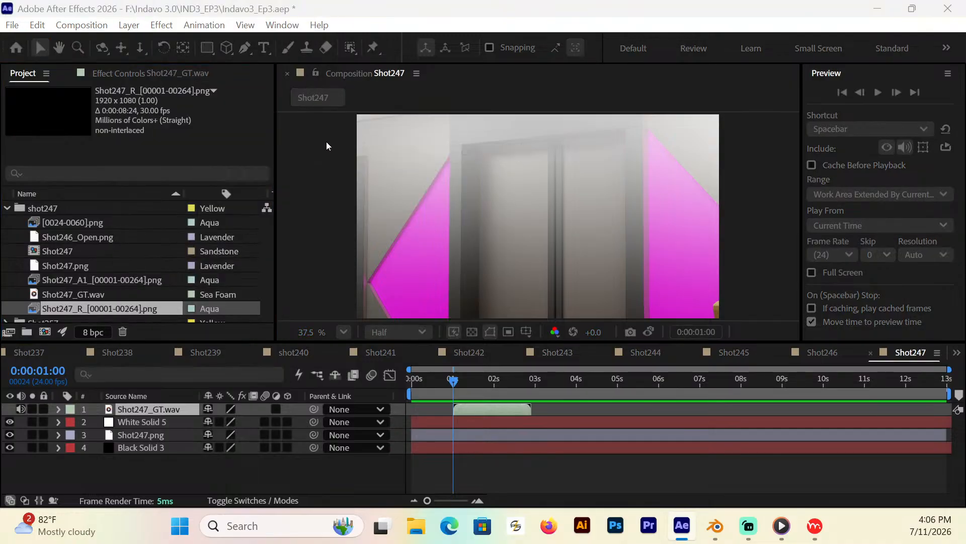
key(Return)
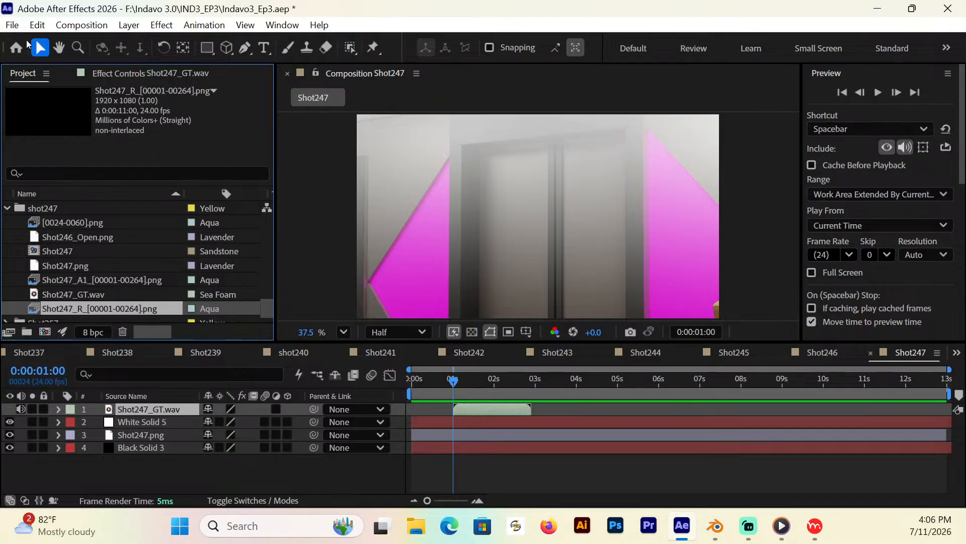
Step: Import the Shot247_GT PNG sequence from the Renders folder as footage
click(12, 24)
mouse_move(151, 240)
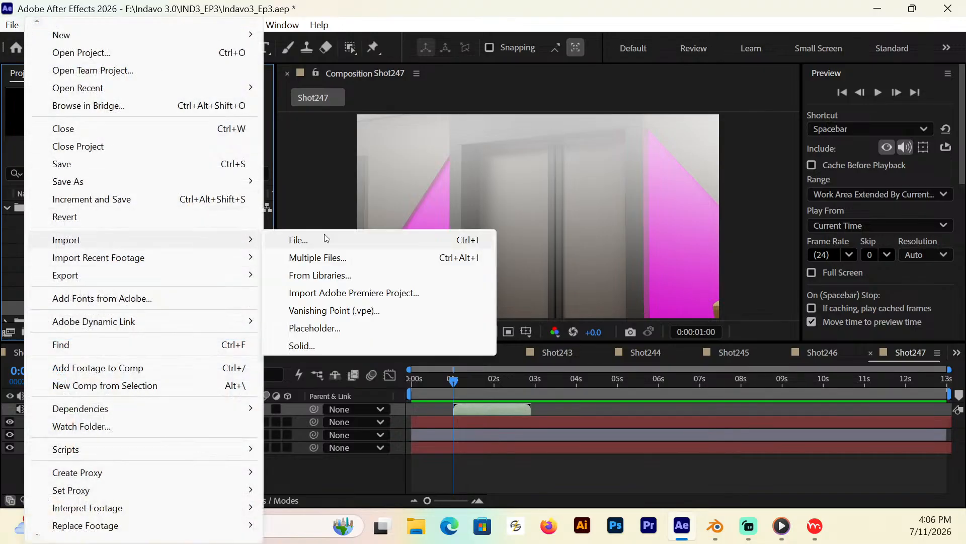
click(319, 245)
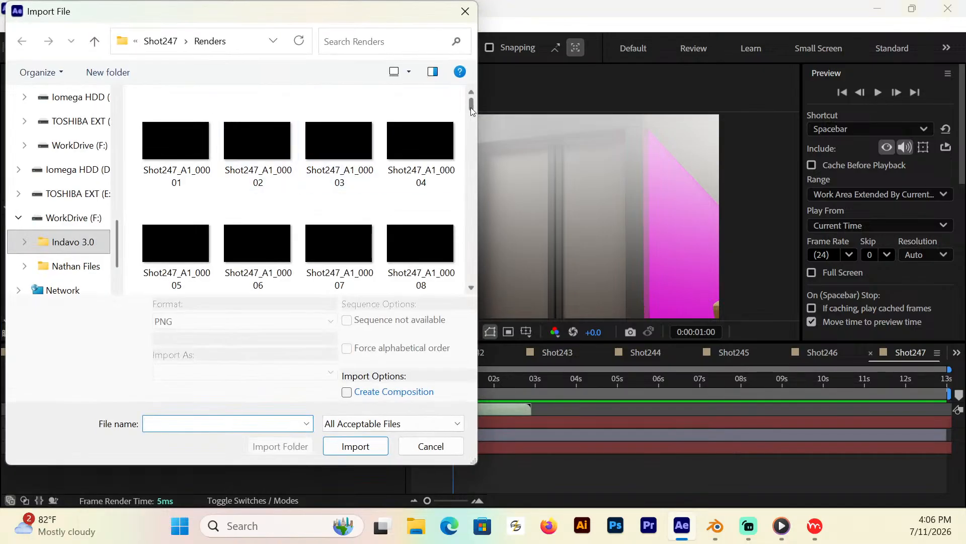
drag(470, 107, 481, 175)
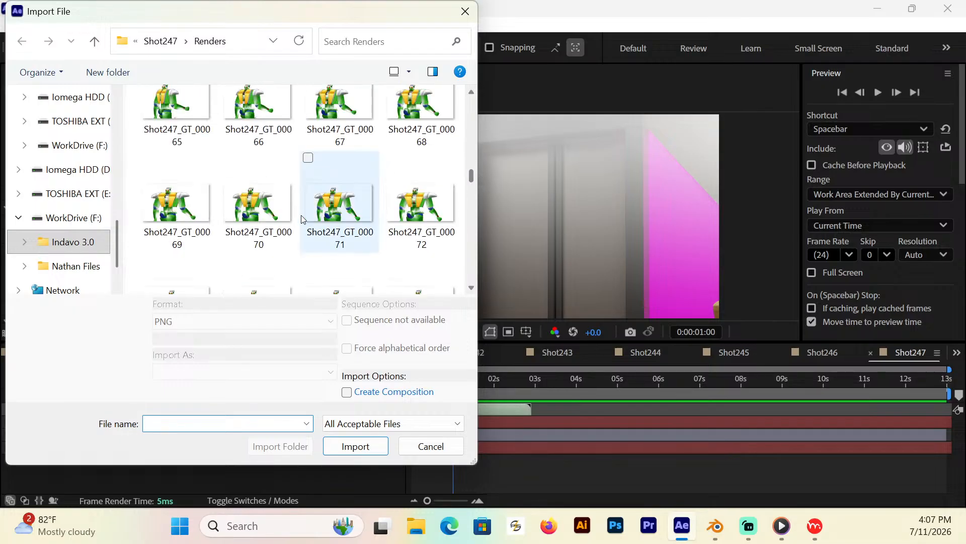
click(260, 219)
click(363, 436)
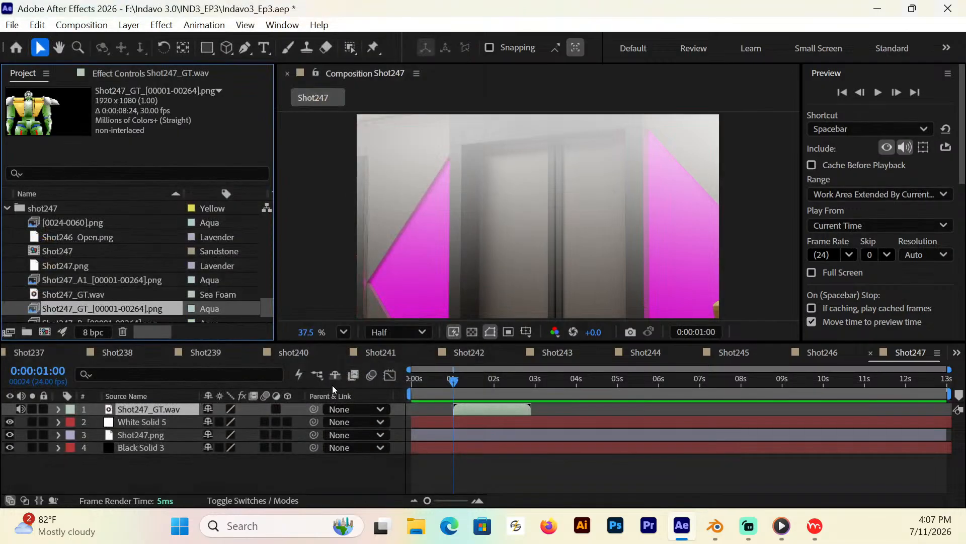
Step: Interpret the Shot247_GT sequence at 24 frames per second and place it between White Solid 5 and Shot247.png, starting at 0:00:00:00
right_click(119, 313)
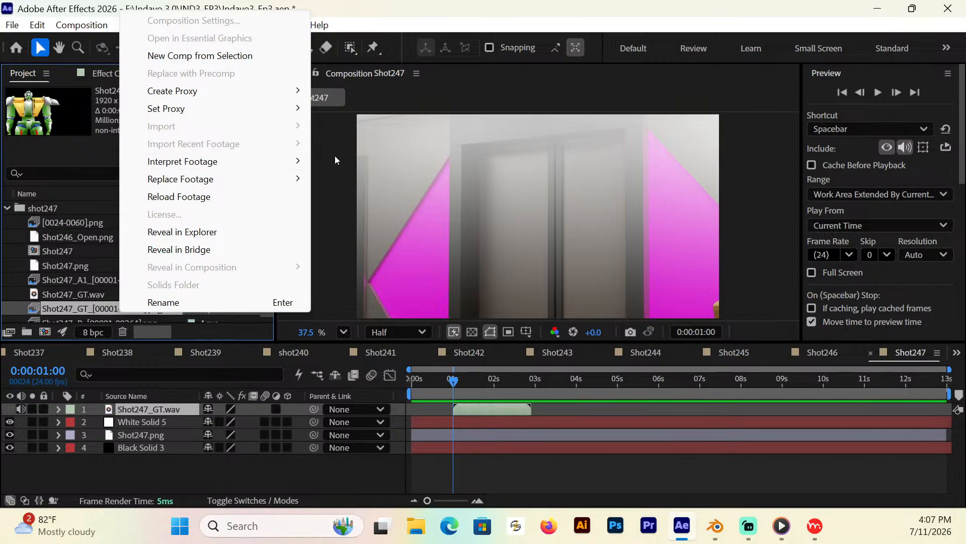
mouse_move(248, 163)
click(339, 168)
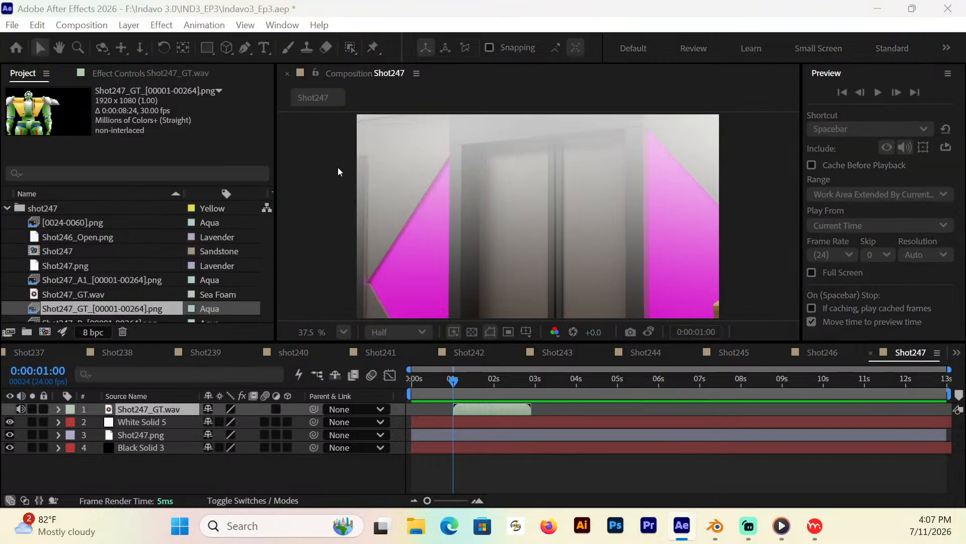
text(24)
key(Return)
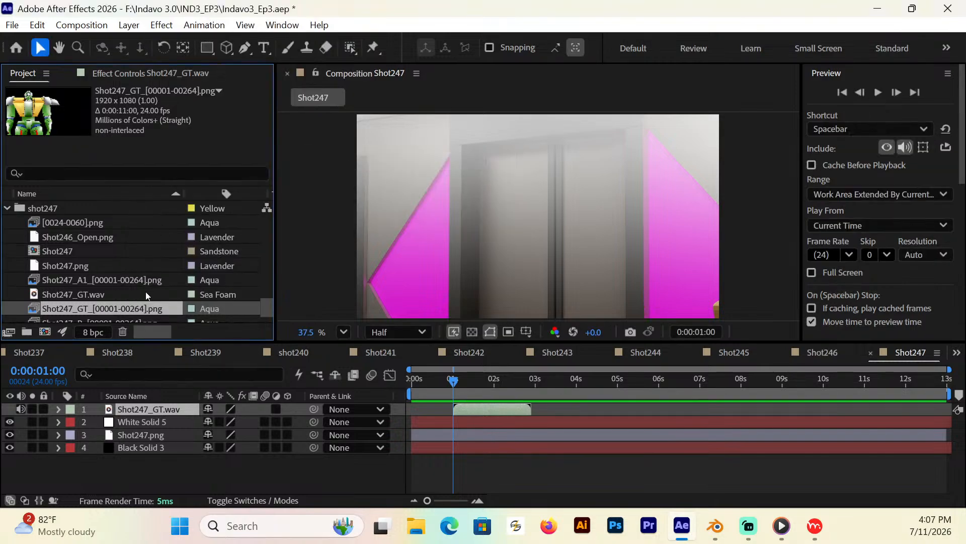
drag(122, 307, 132, 428)
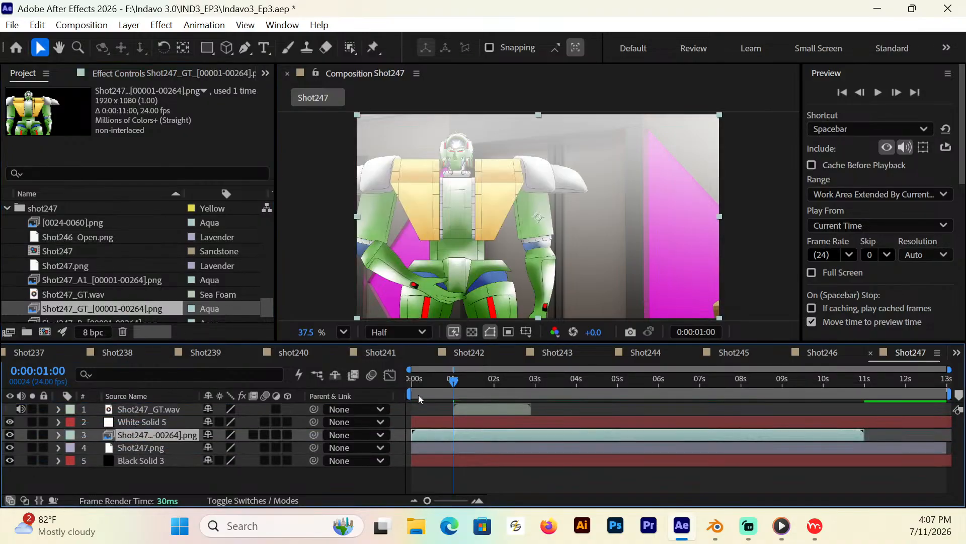
Step: Copy the Inner Shadow and Gradient Overlay styles from Shot245's character layer onto the Shot247_GT sequence layer and scale that layer to 102%
click(821, 352)
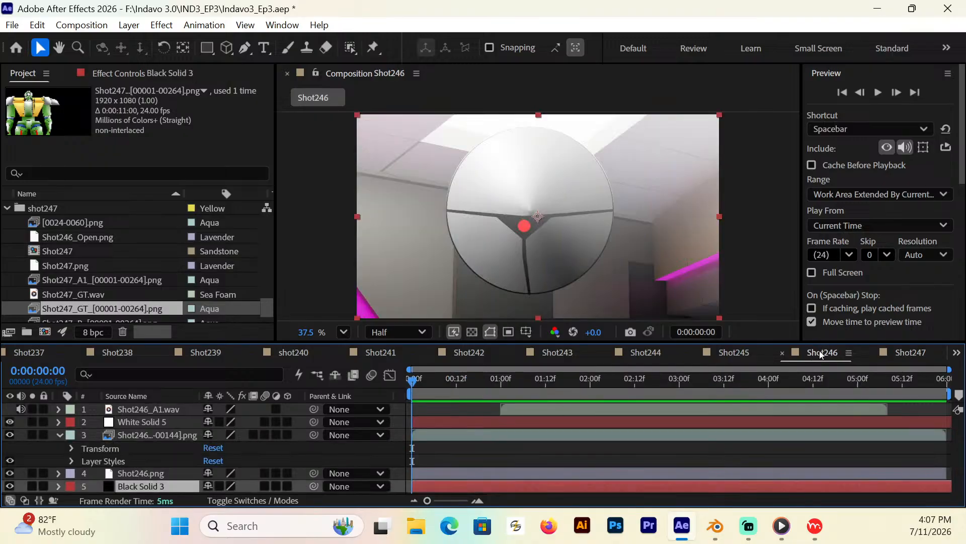
click(782, 355)
click(800, 352)
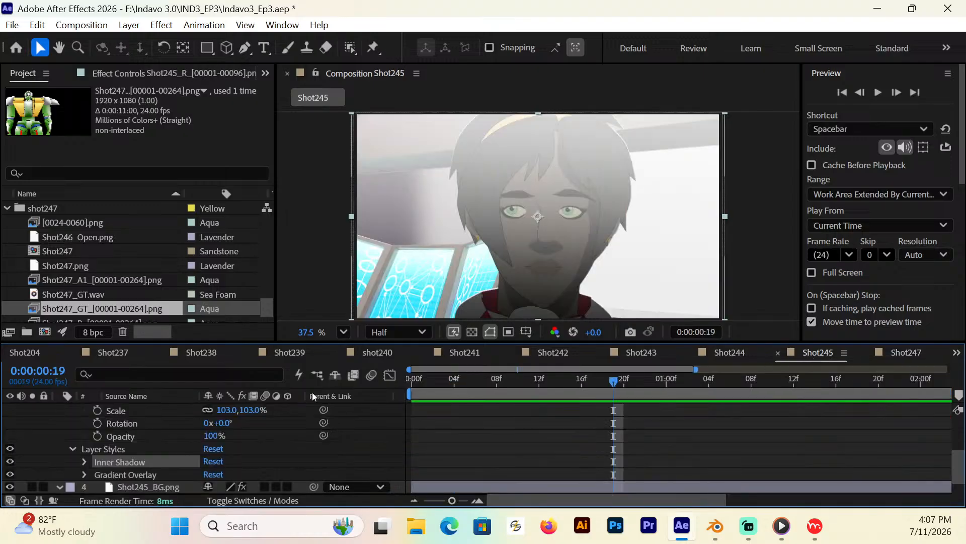
shift+click(134, 471)
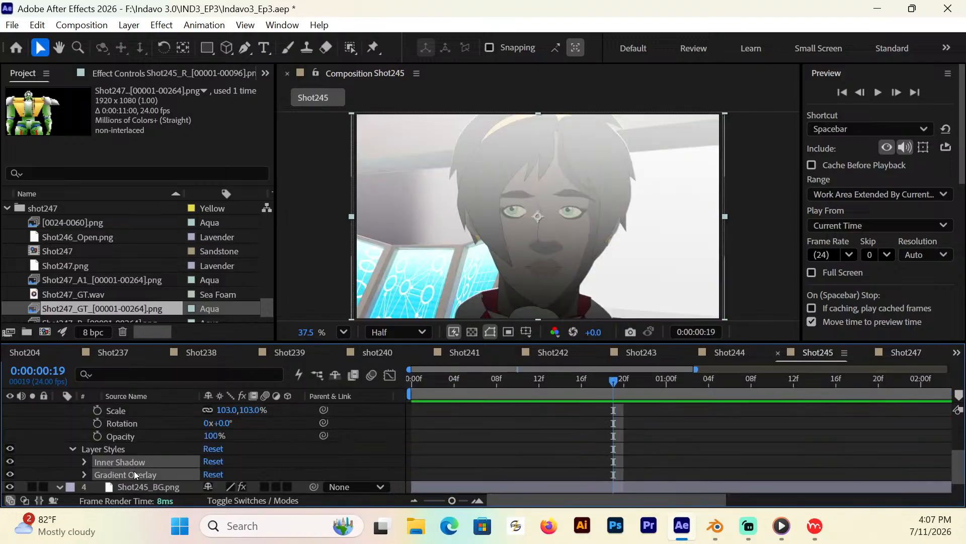
click(902, 350)
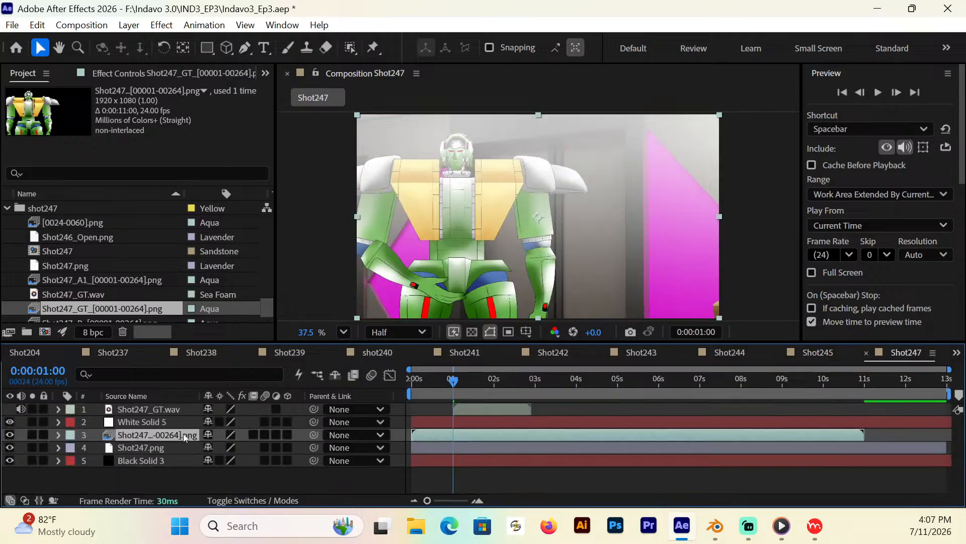
key(ctrl+v)
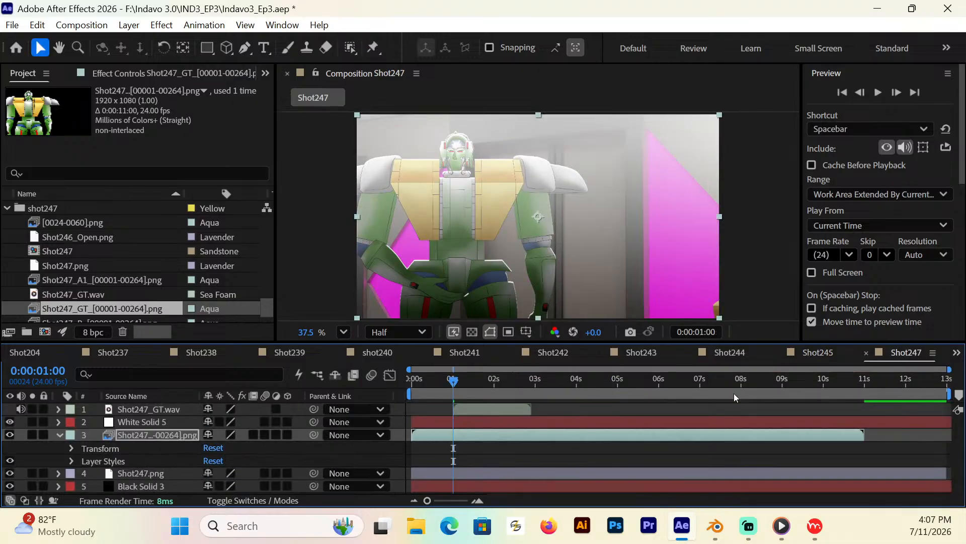
key(s)
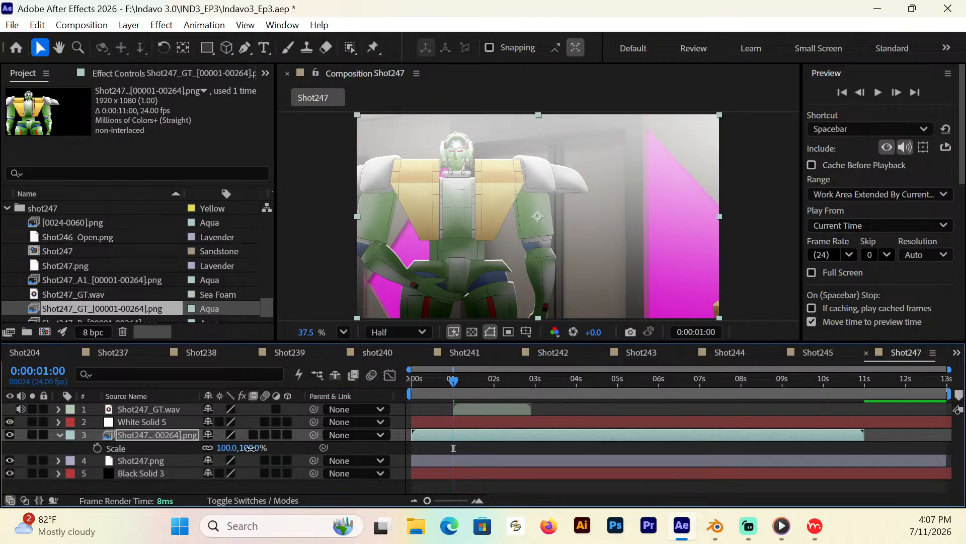
drag(250, 448, 251, 448)
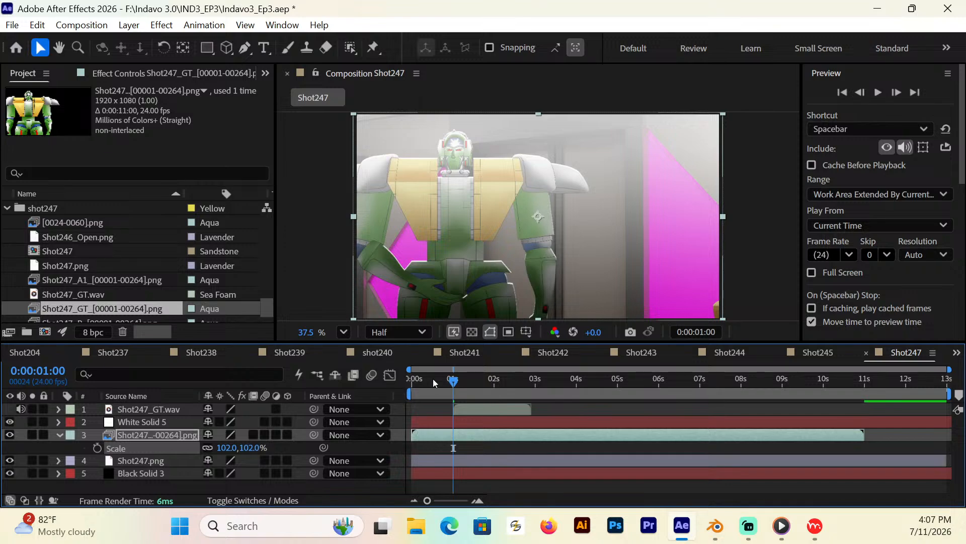
Step: Place the [0024-0060].png door sequence directly above Shot247.png, starting at 0:00:03:00, and check the frame at 0:00:03:12
drag(451, 377, 533, 411)
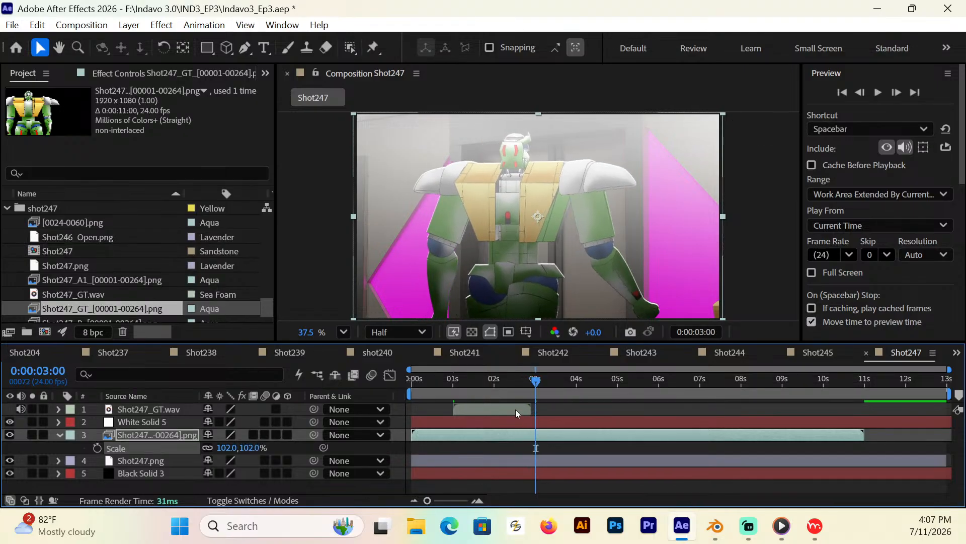
click(101, 237)
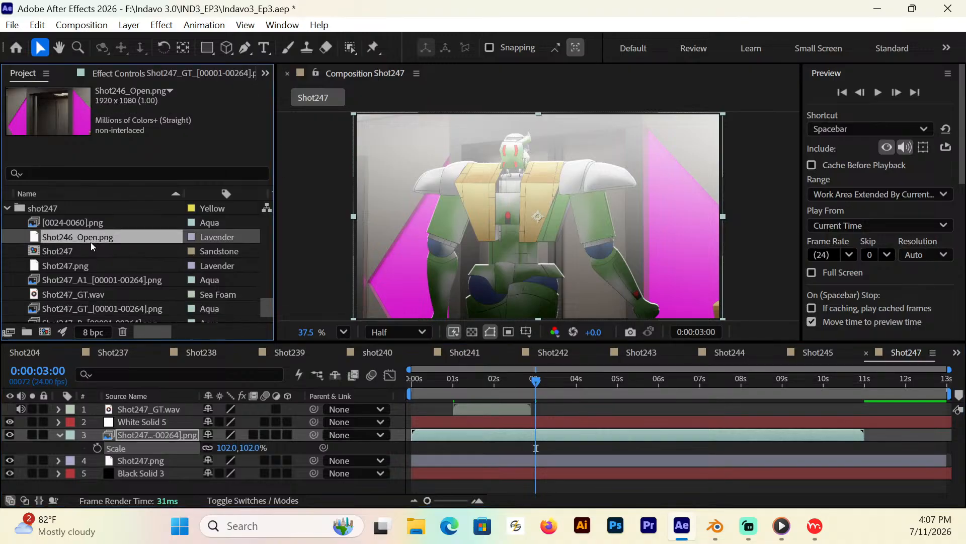
click(101, 223)
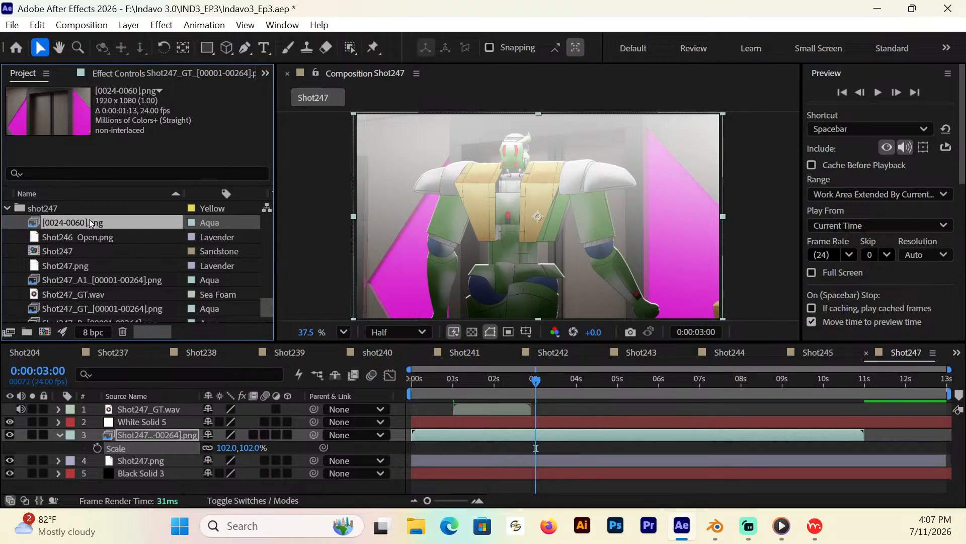
drag(89, 219, 563, 454)
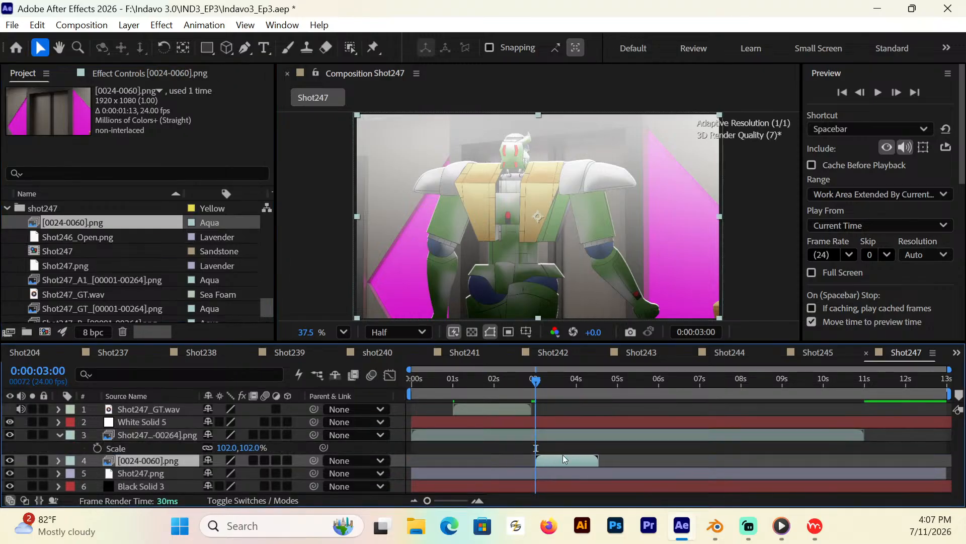
drag(536, 381, 556, 393)
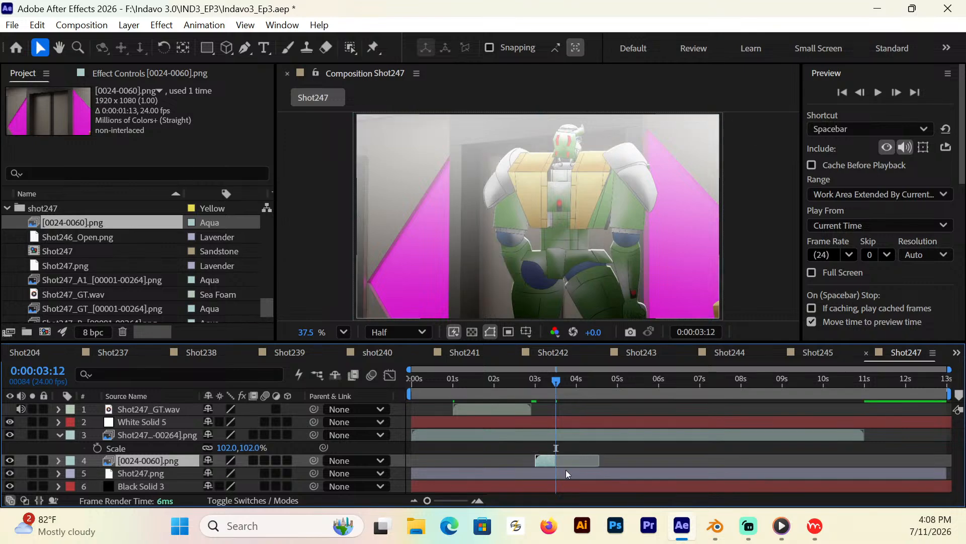
Step: Place Shot246_Open.png directly below the [0024-0060].png door sequence and trim it to run from 0:00:03:12 to 0:00:11:23
click(86, 235)
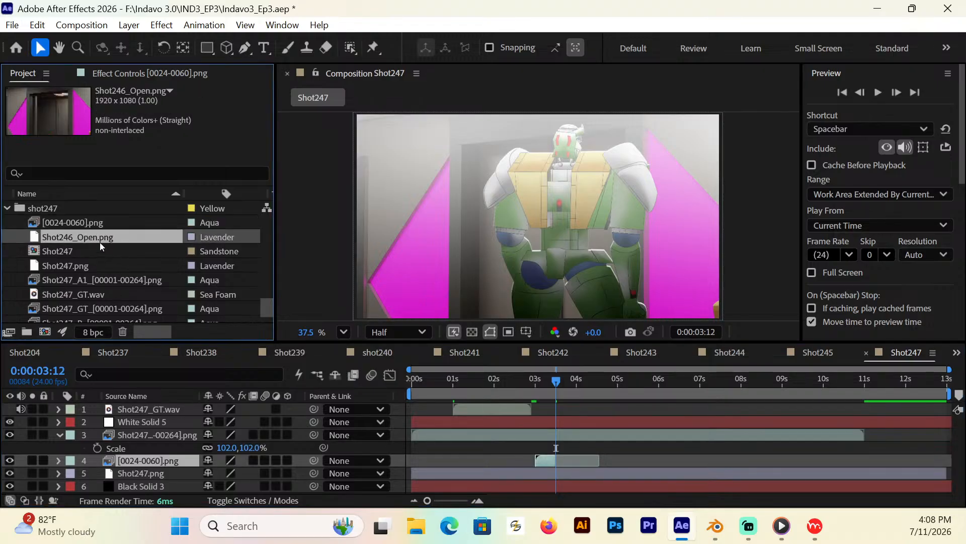
drag(99, 243, 161, 465)
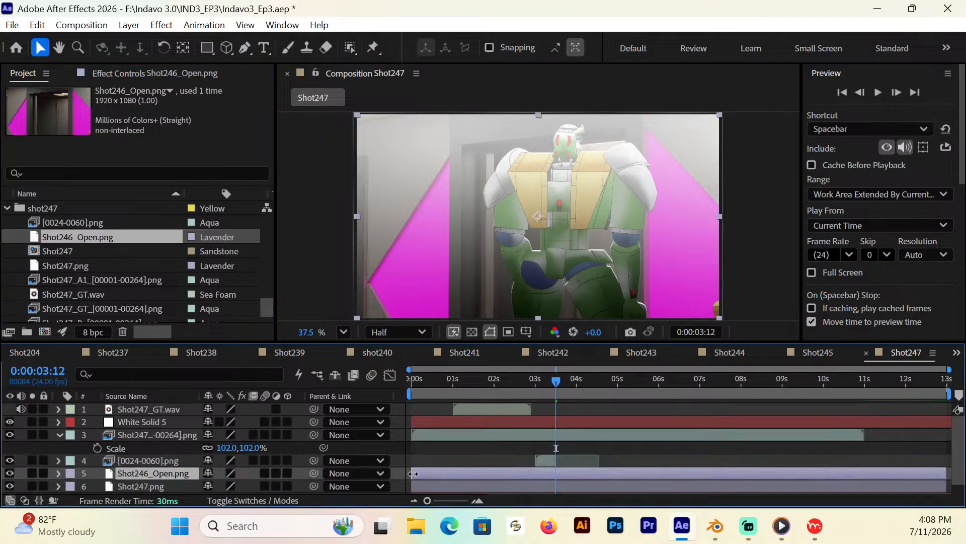
drag(412, 473, 556, 473)
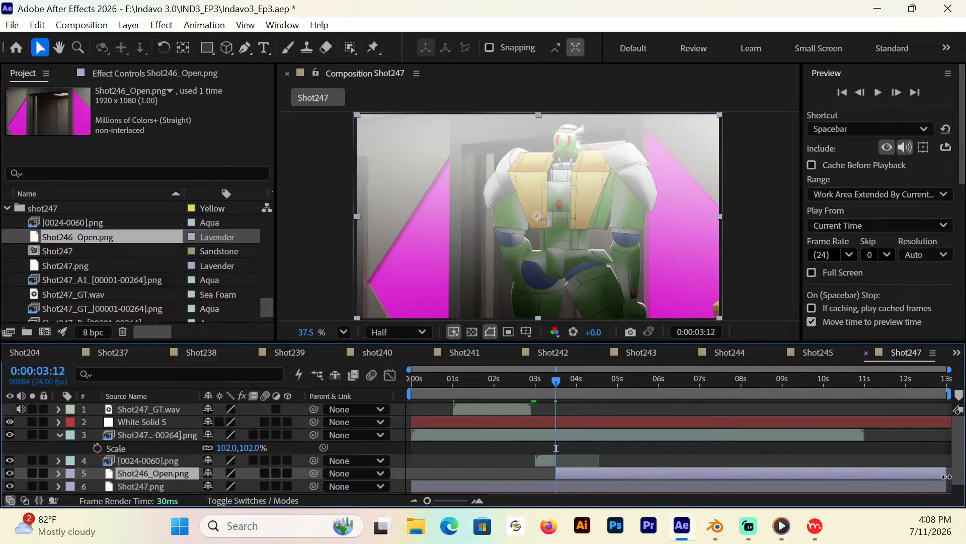
drag(946, 476, 911, 475)
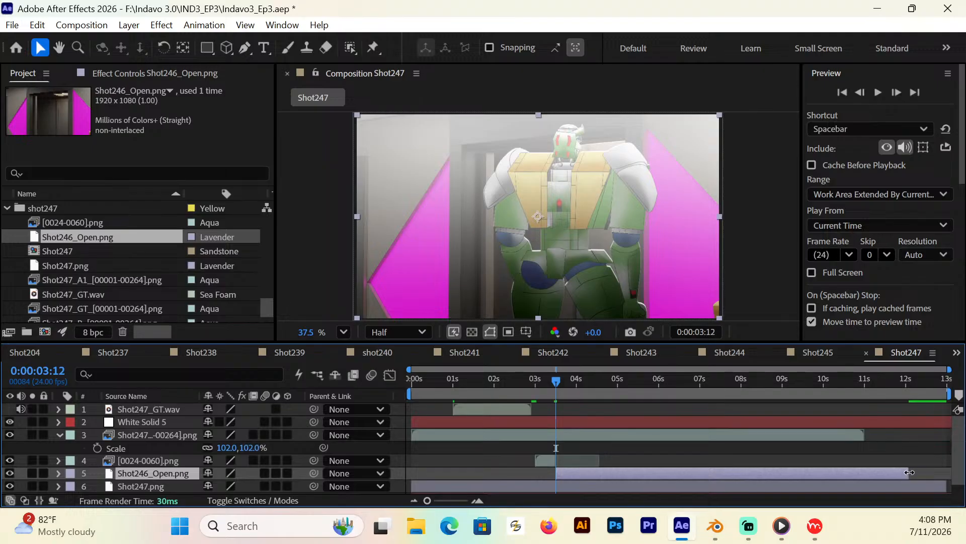
click(904, 381)
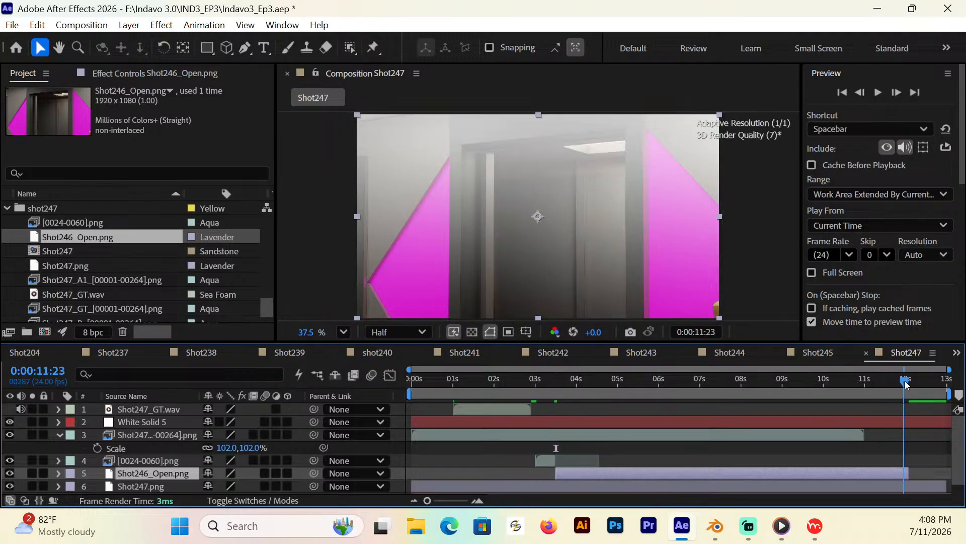
drag(908, 474, 907, 474)
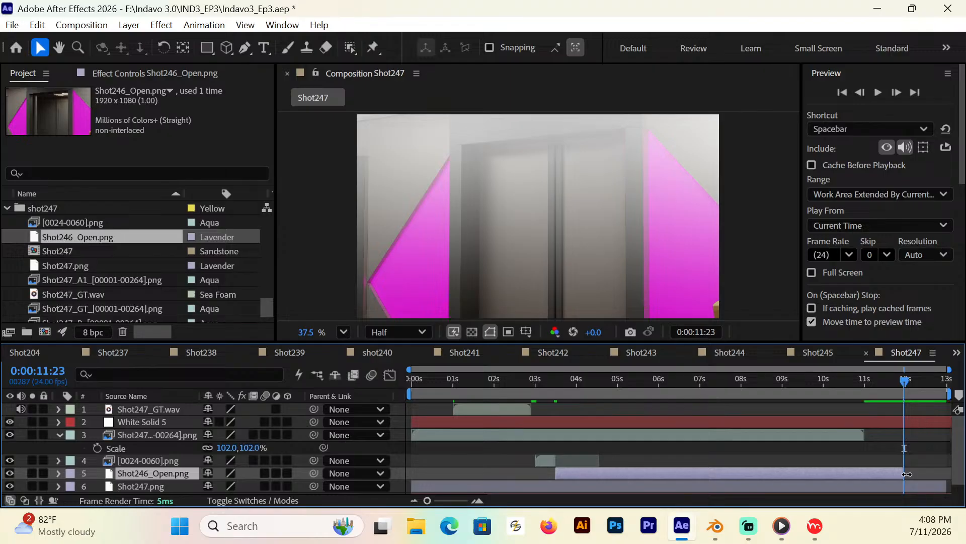
Step: Go to 0:00:02:16 and activate the Pen tool with the composition view magnified at 33.3%
drag(904, 385, 522, 382)
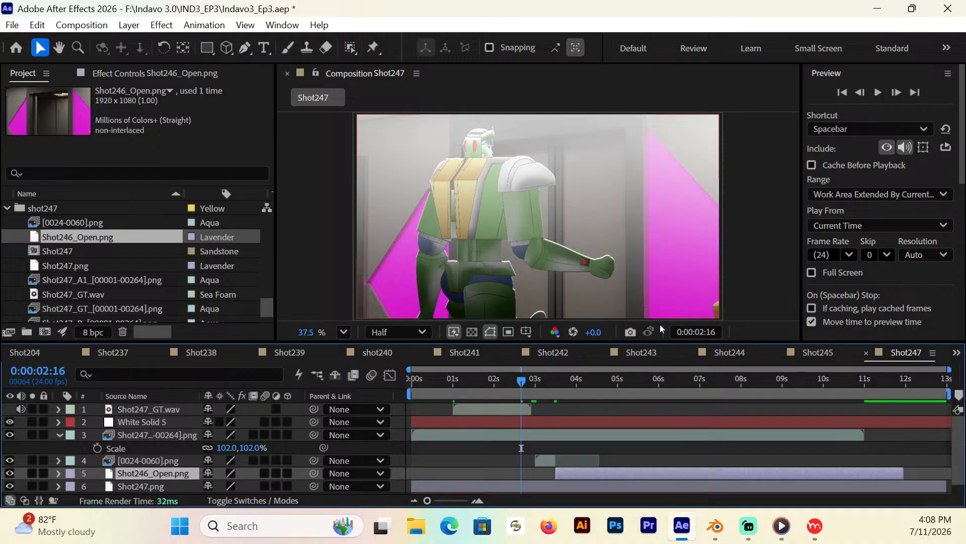
click(245, 47)
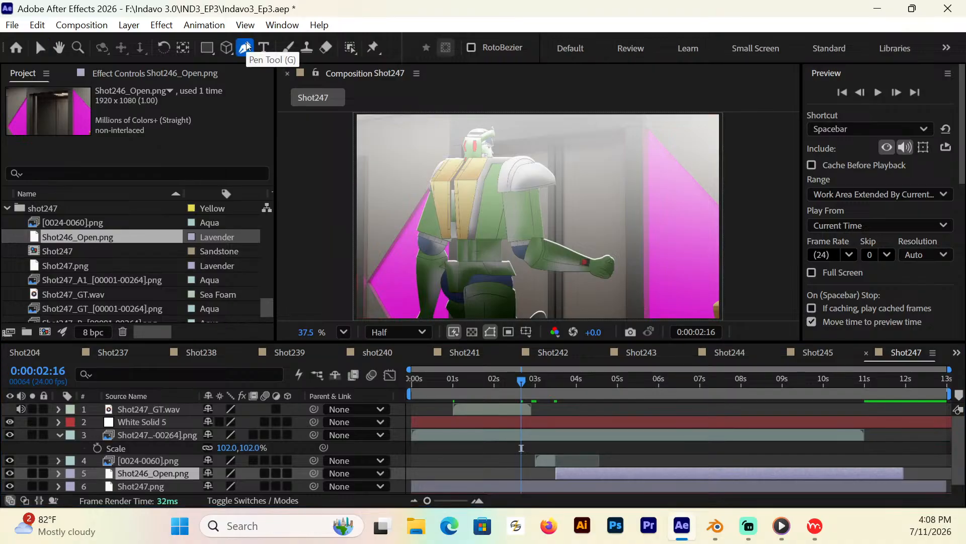
click(343, 332)
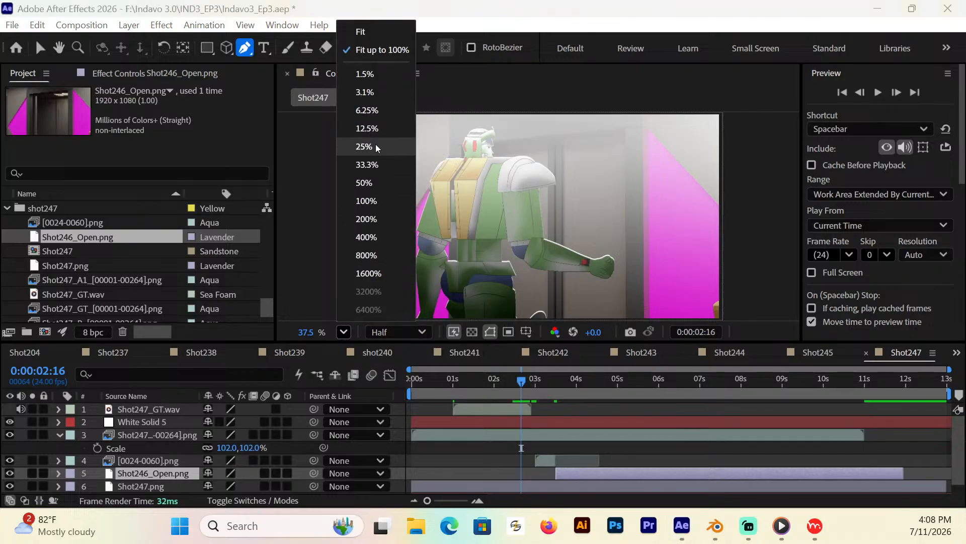
click(373, 165)
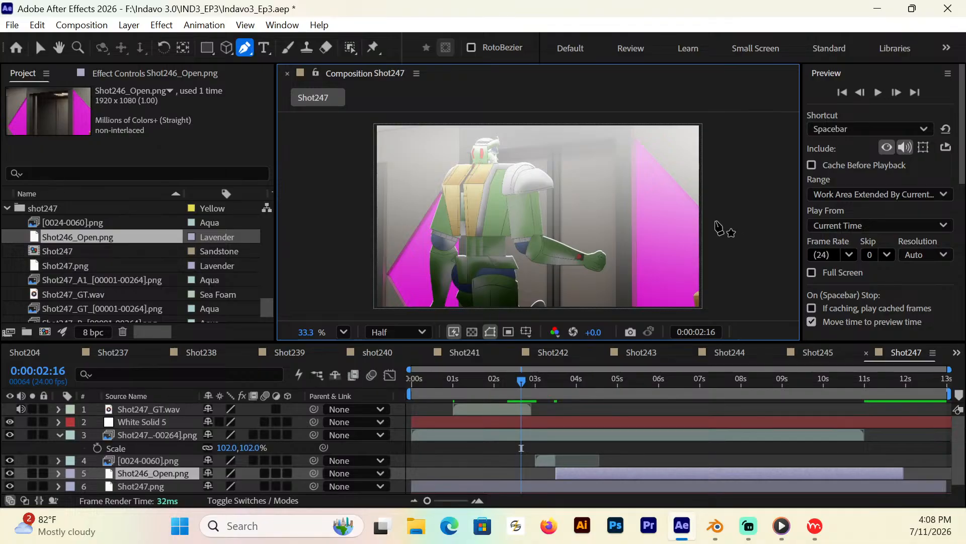
click(614, 138)
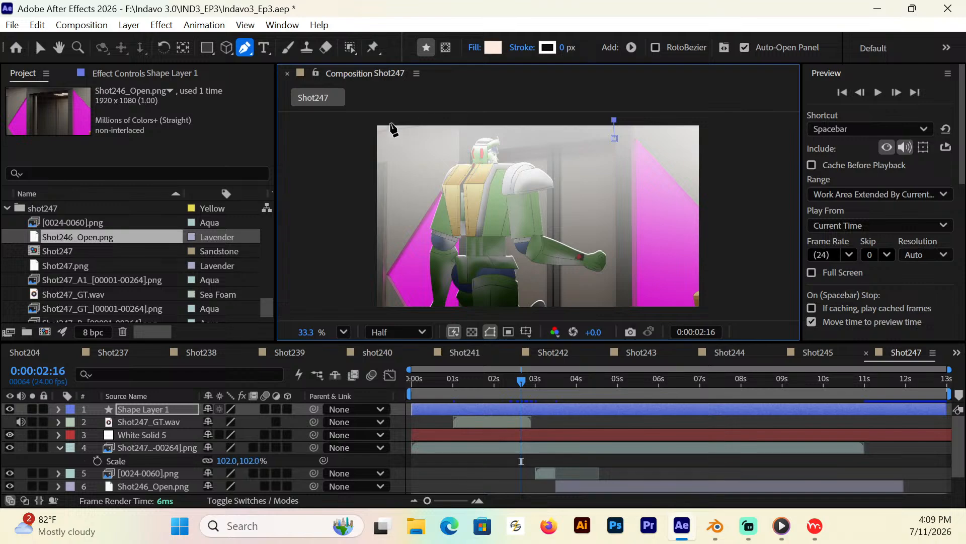
click(369, 121)
click(366, 316)
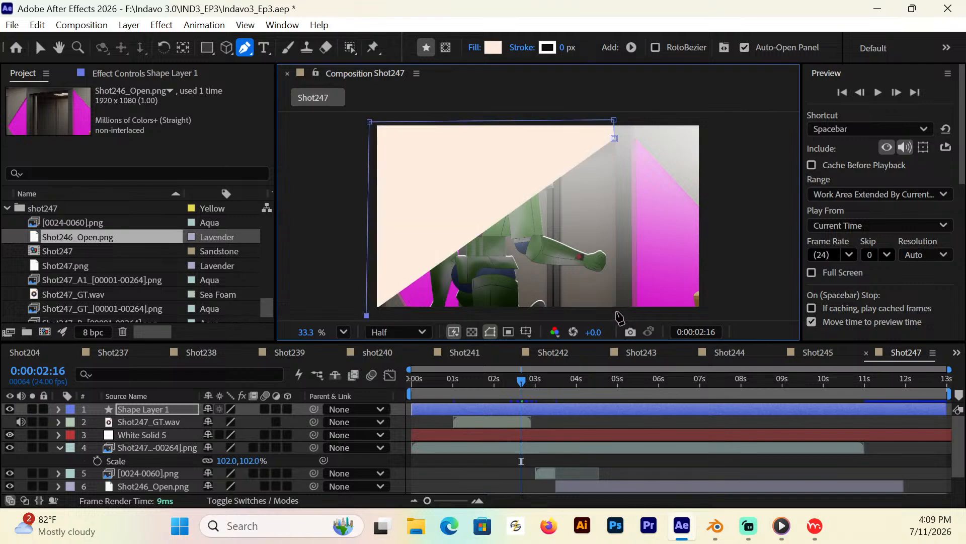
click(616, 312)
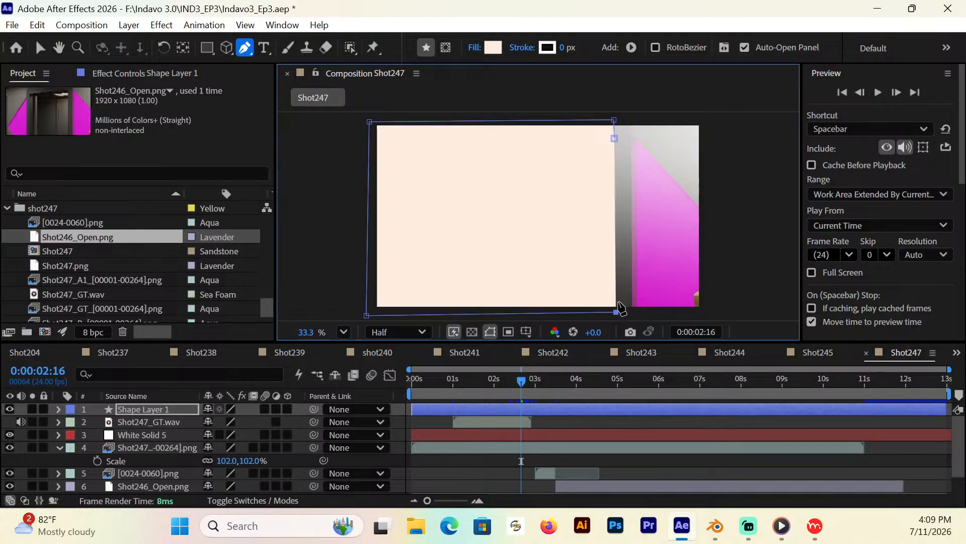
click(614, 139)
click(177, 411)
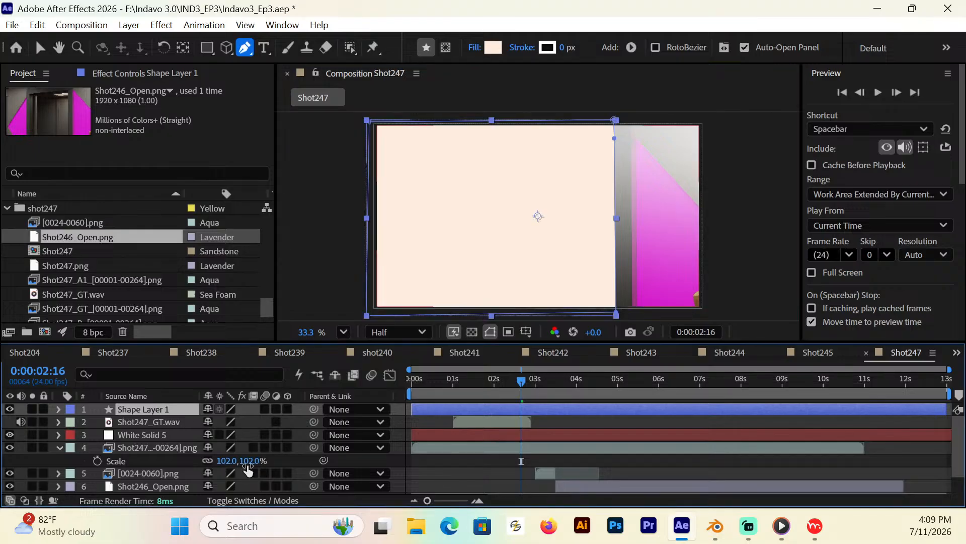
key(Delete)
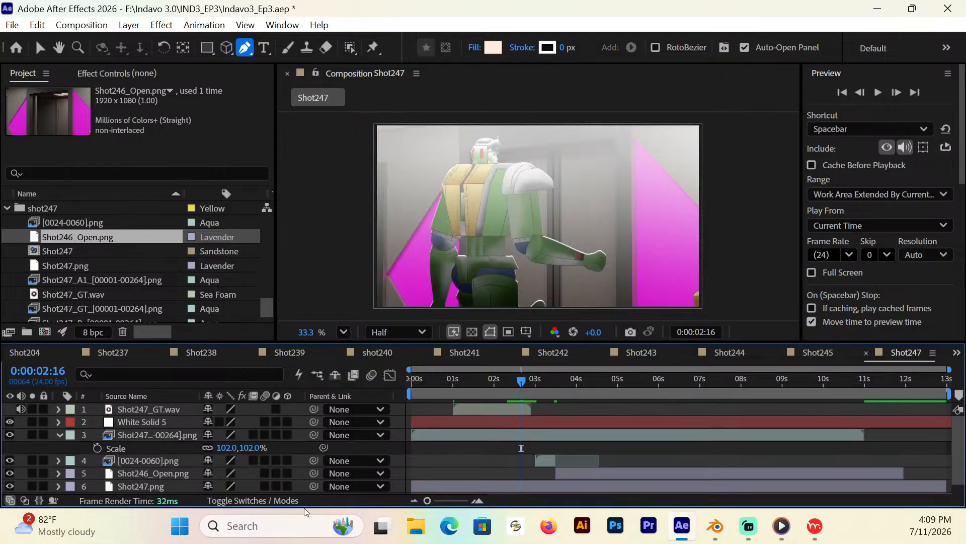
Step: Draw a closed mask on the Shot247_GT sequence layer around the robot, ending along the door frame's right-hand edge
click(183, 437)
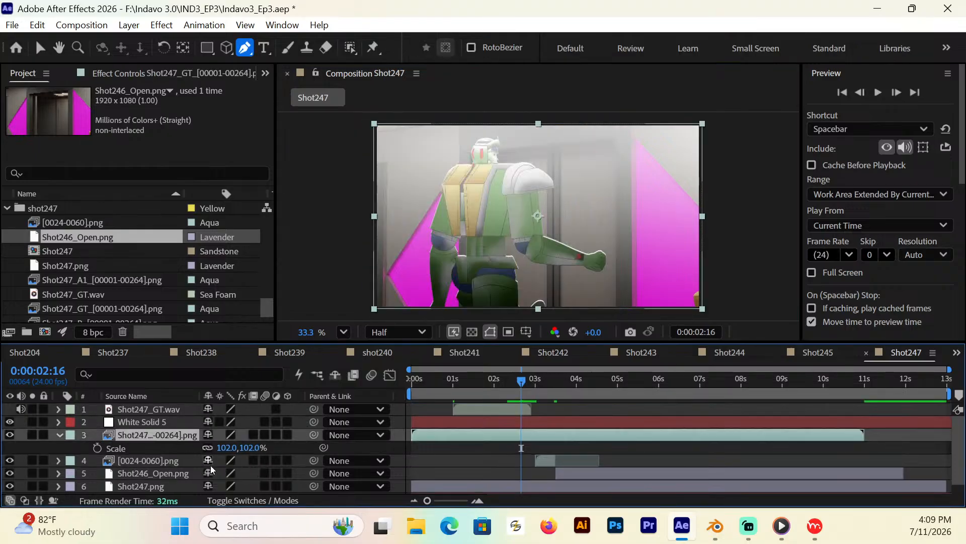
click(615, 307)
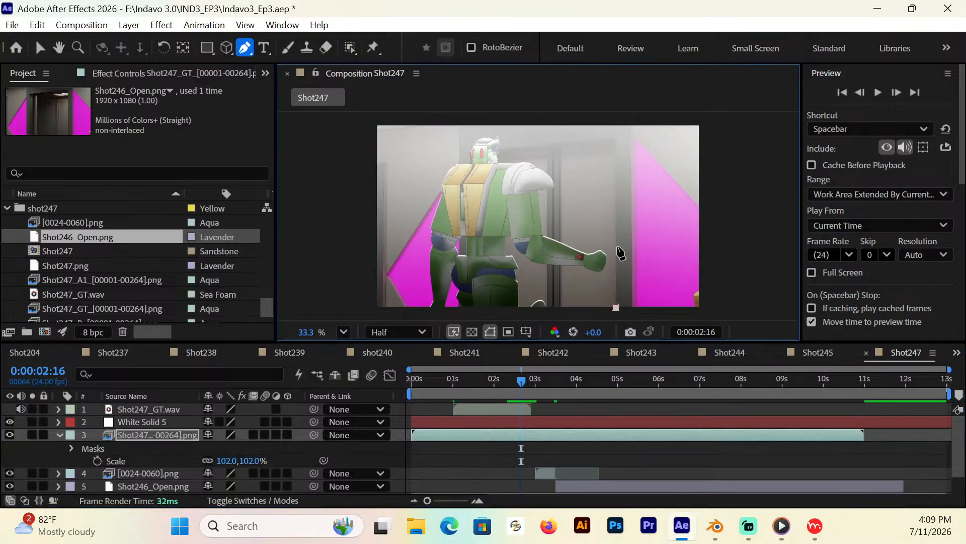
click(615, 139)
click(607, 119)
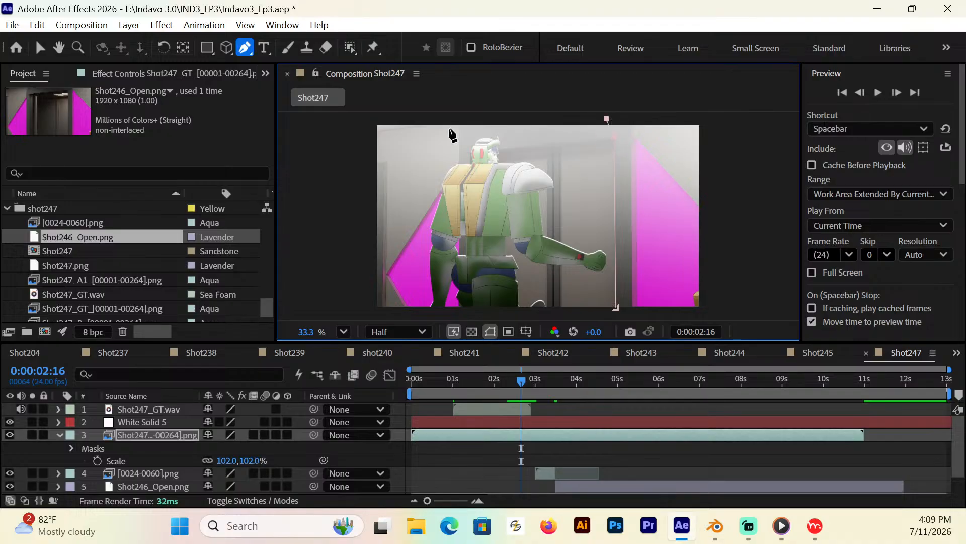
click(370, 119)
click(365, 315)
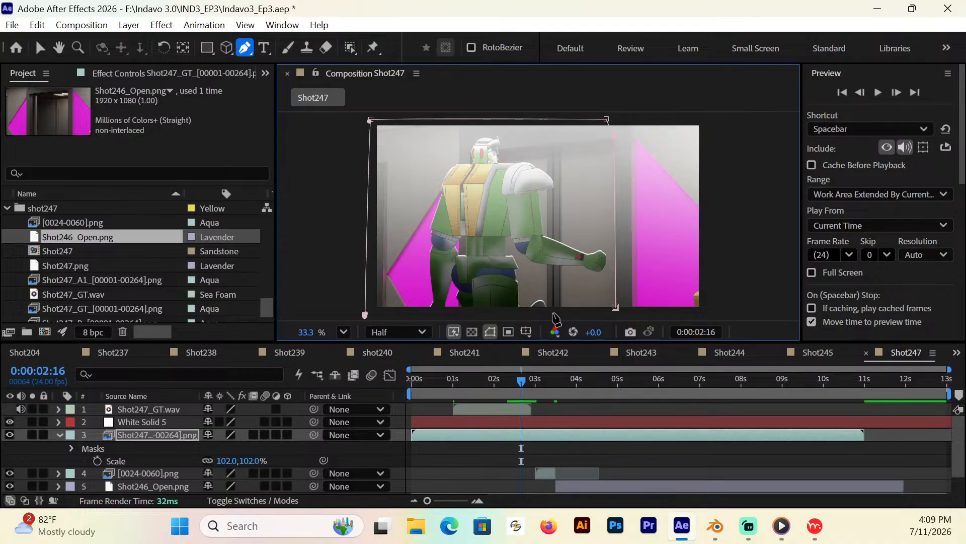
click(601, 314)
click(615, 307)
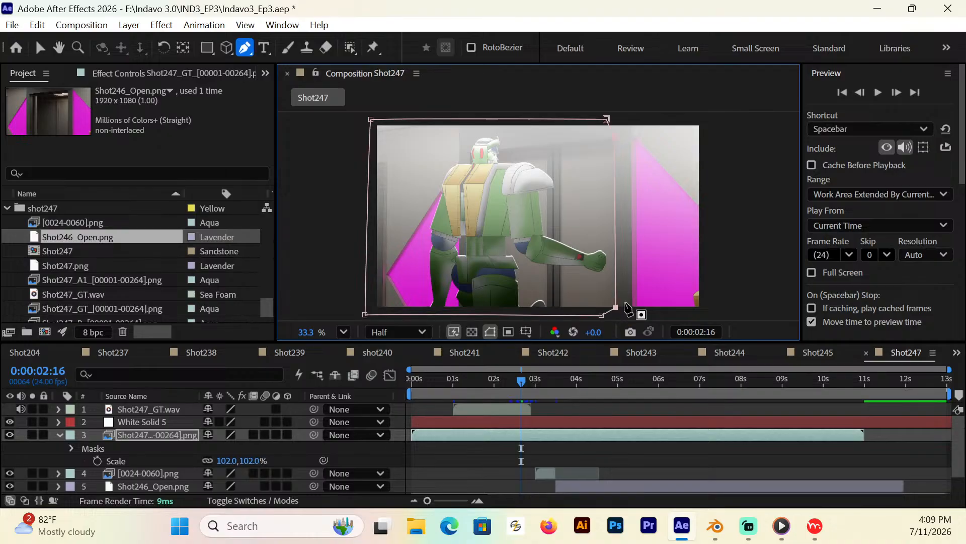
Step: Shift the [0024-0060].png door sequence to start at 0:00:02:07 and extend the start of Shot246_Open.png back to about 0:00:02:18
drag(520, 379, 555, 408)
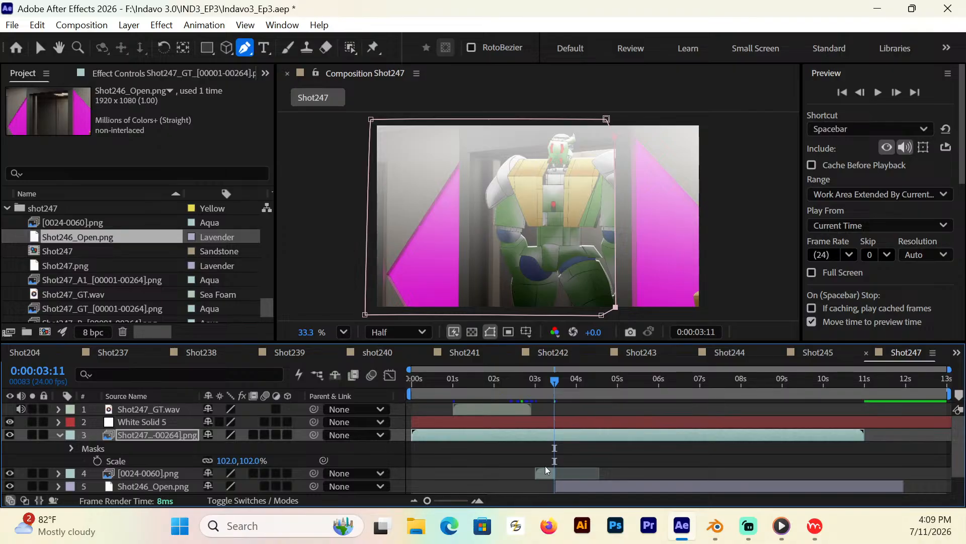
drag(545, 466, 520, 471)
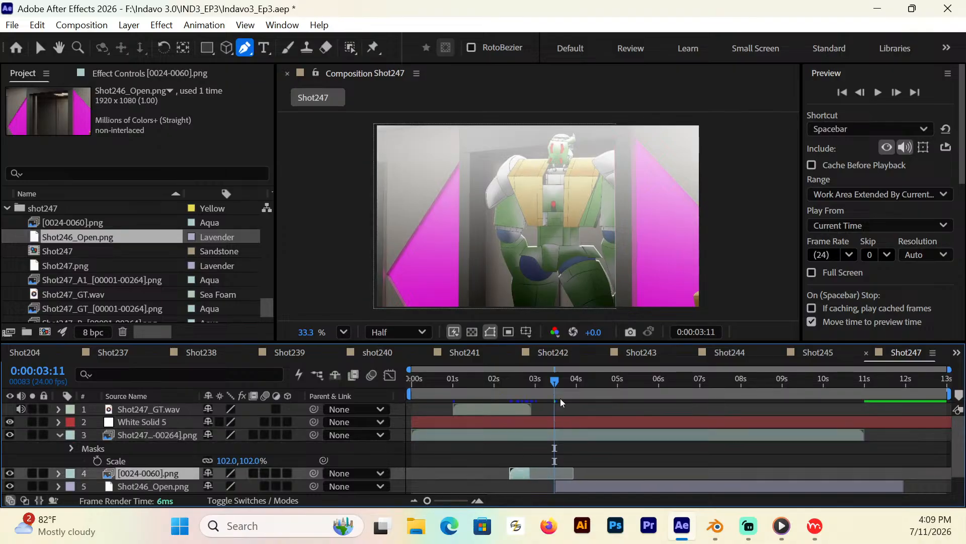
drag(475, 382, 509, 393)
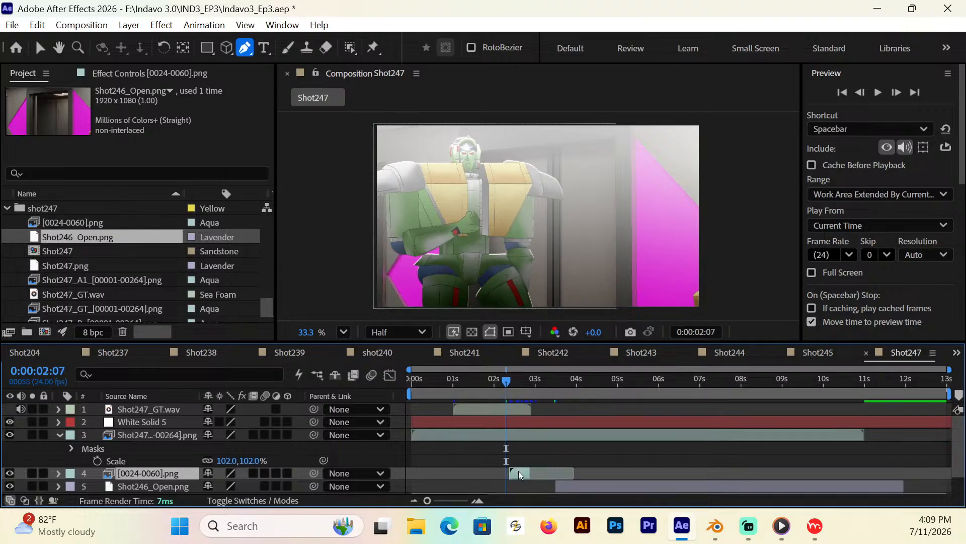
drag(518, 470, 527, 491)
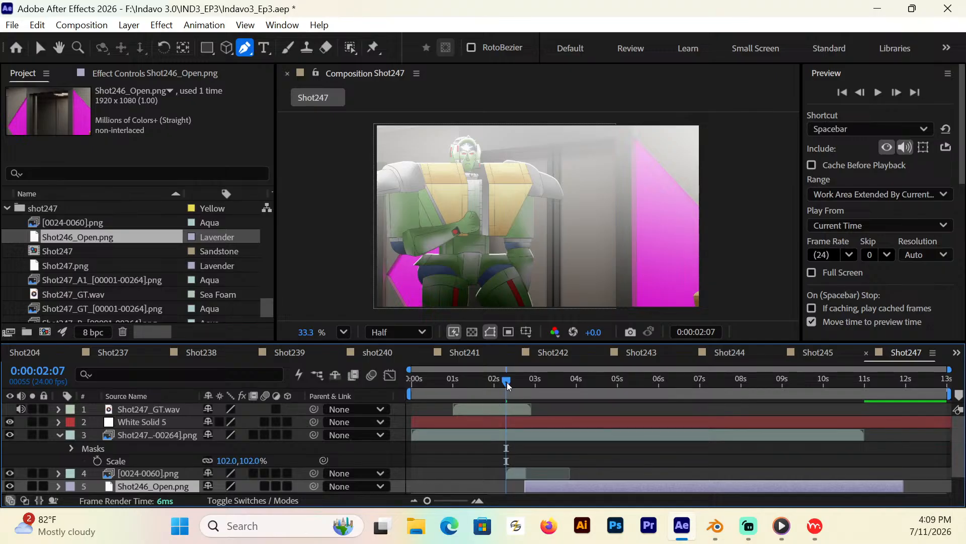
Step: Extend the end of Shot246_Open.png to 0:00:12:00, save the project and collapse the Shot247_GT sequence layer
drag(506, 382, 907, 479)
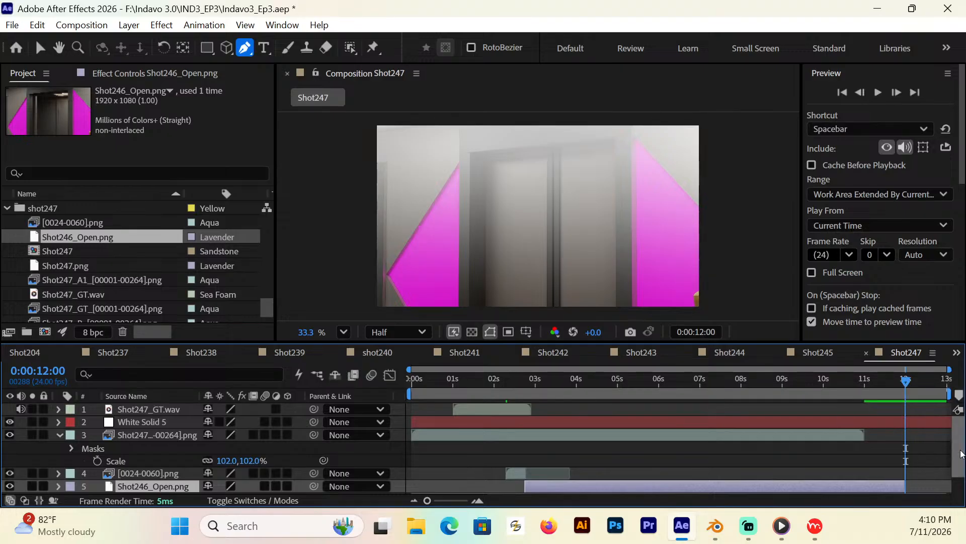
key(ctrl+s)
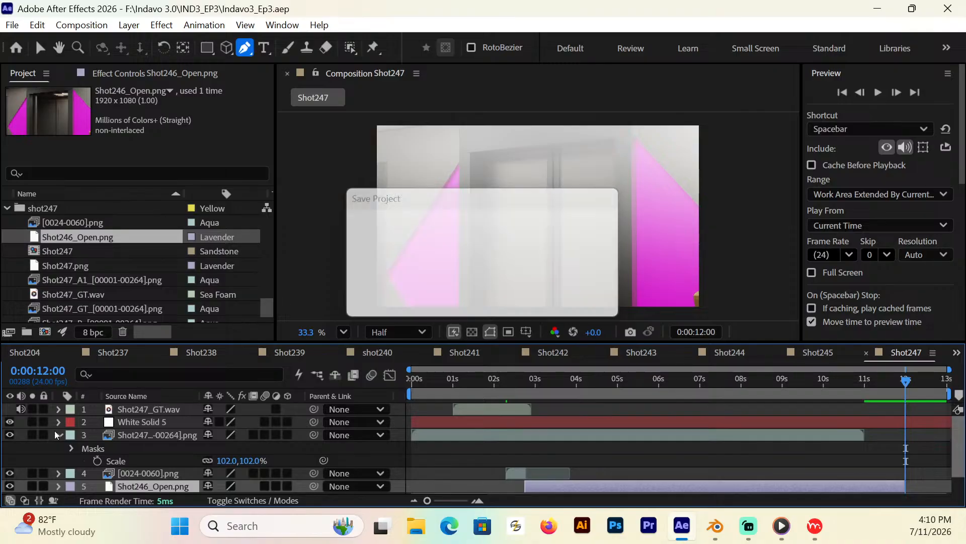
click(59, 435)
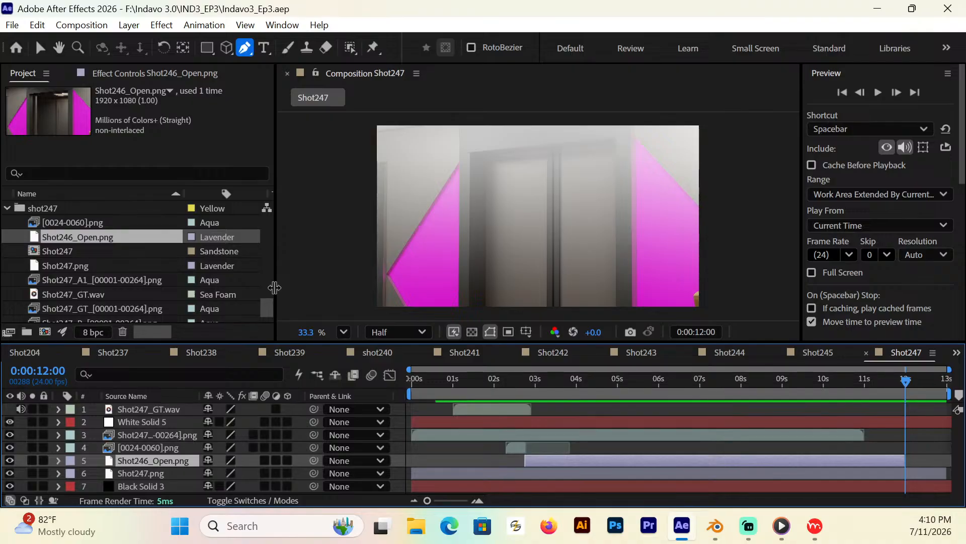
click(259, 304)
click(262, 305)
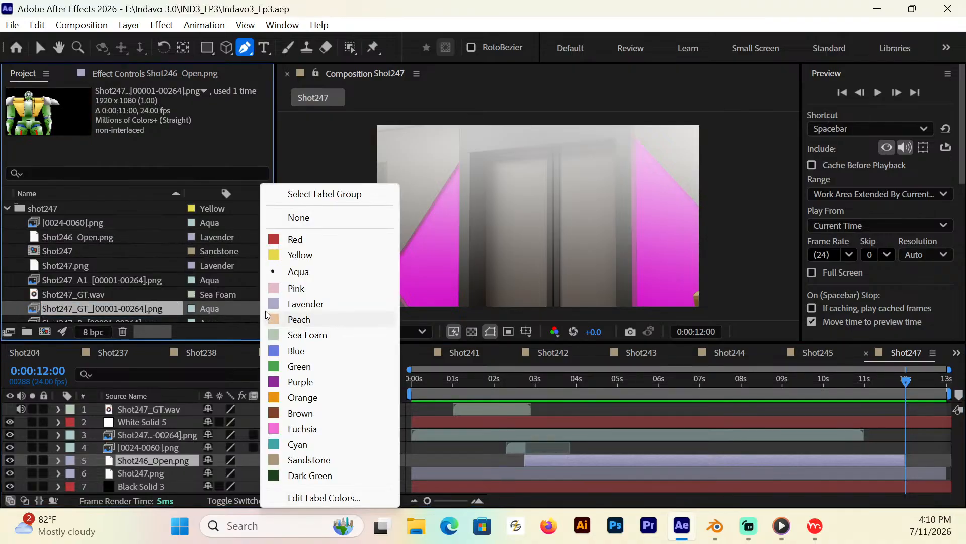
click(257, 157)
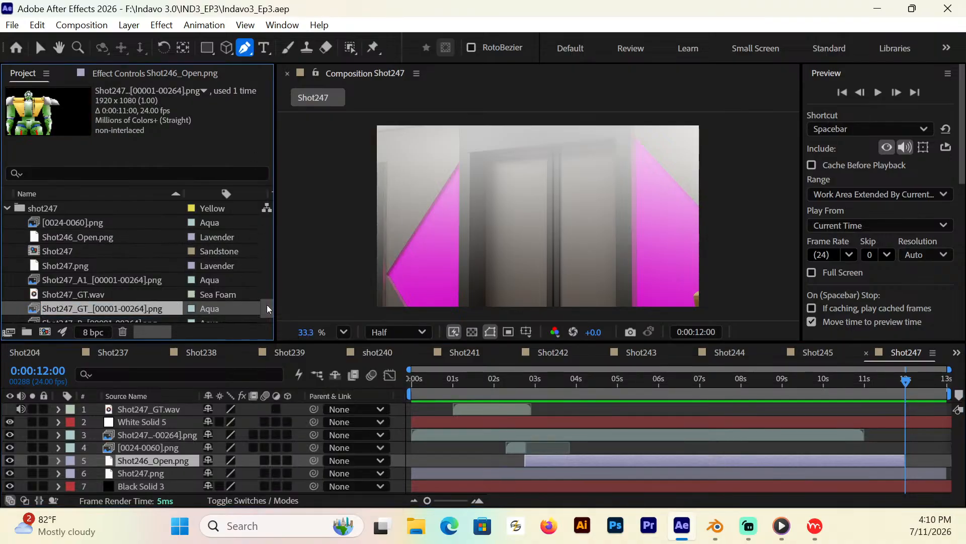
Step: Interpret the Shot247_R sequence at 24 frames per second and place it directly below White Solid 5, starting at 0:00:00:00
scroll(267, 305, down, 2)
click(130, 280)
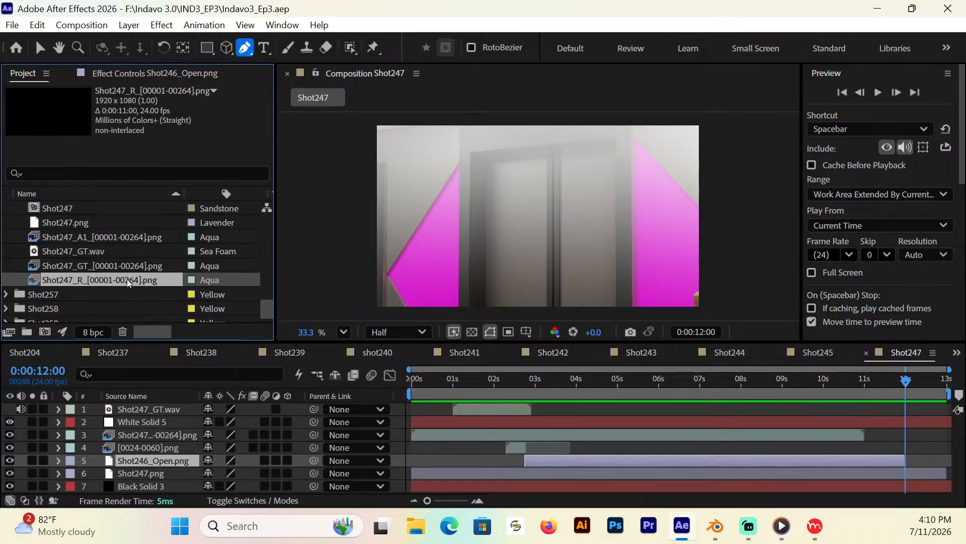
right_click(144, 279)
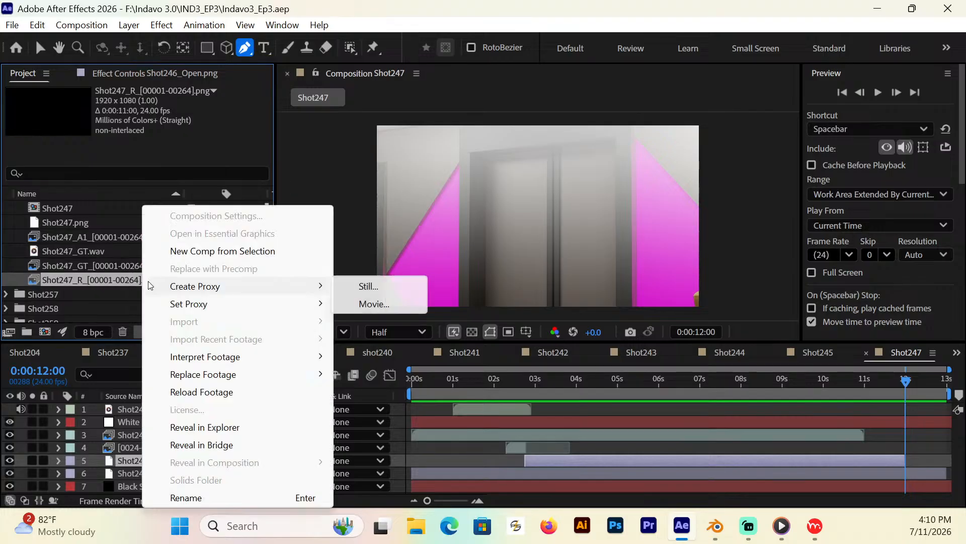
mouse_move(230, 357)
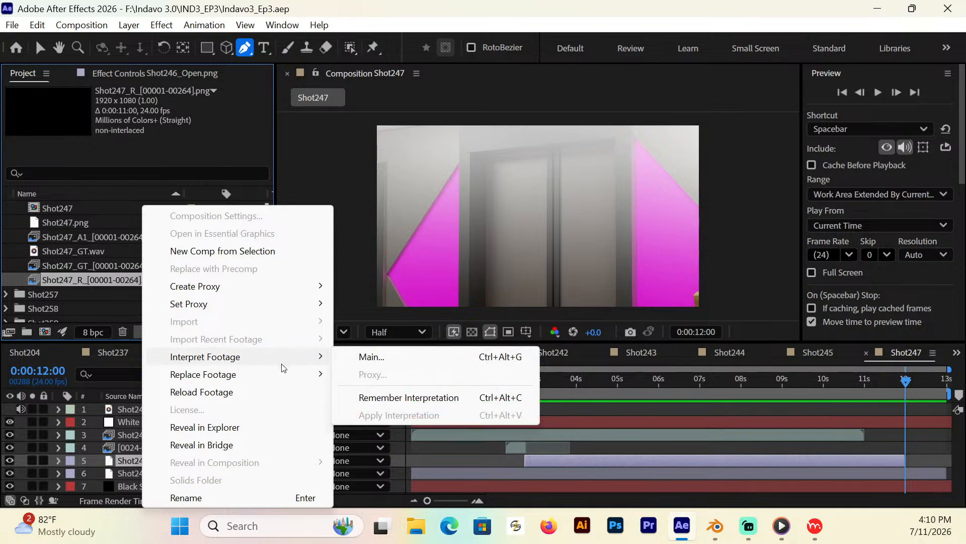
click(385, 356)
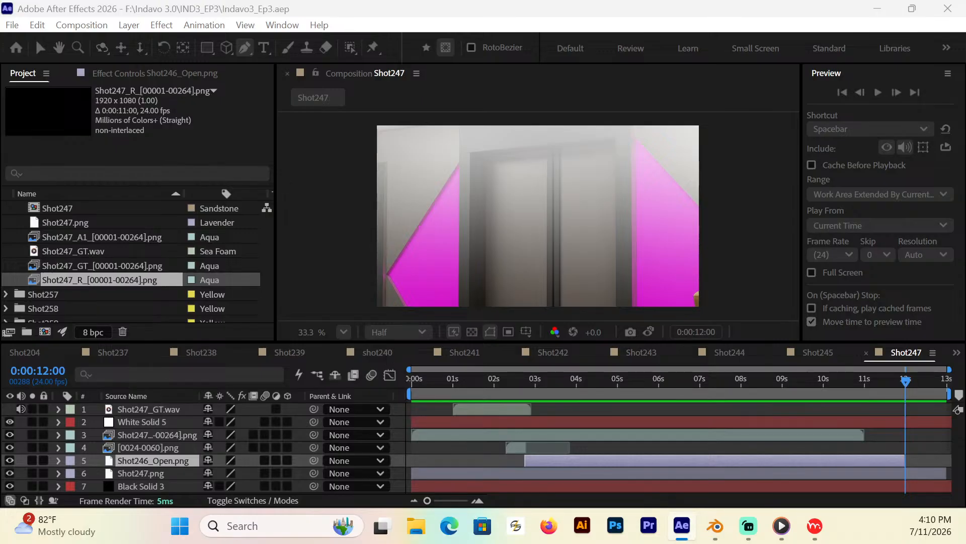
key(Return)
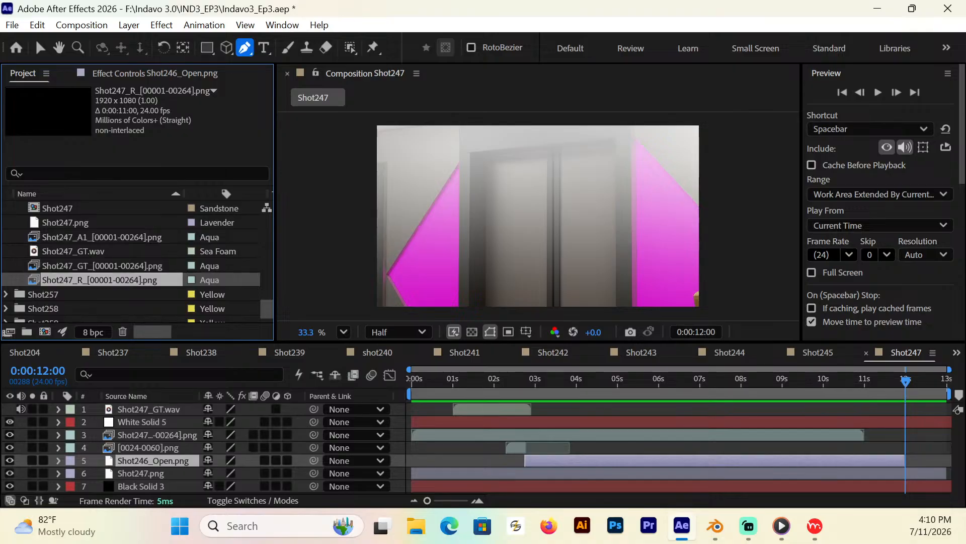
drag(131, 280, 155, 430)
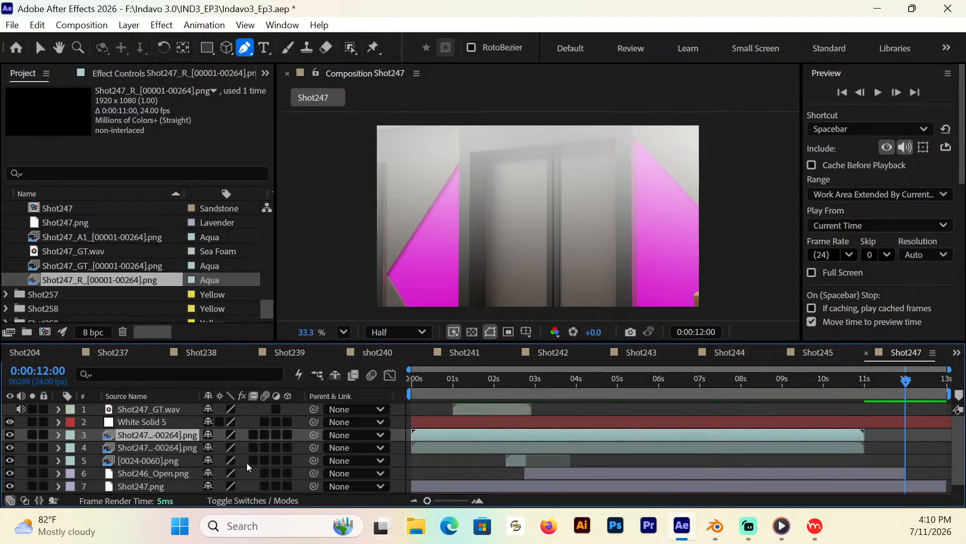
Step: Paste the copied layer styles onto the Shot247_R sequence layer and check the character's movement through the doorway
drag(497, 379, 650, 400)
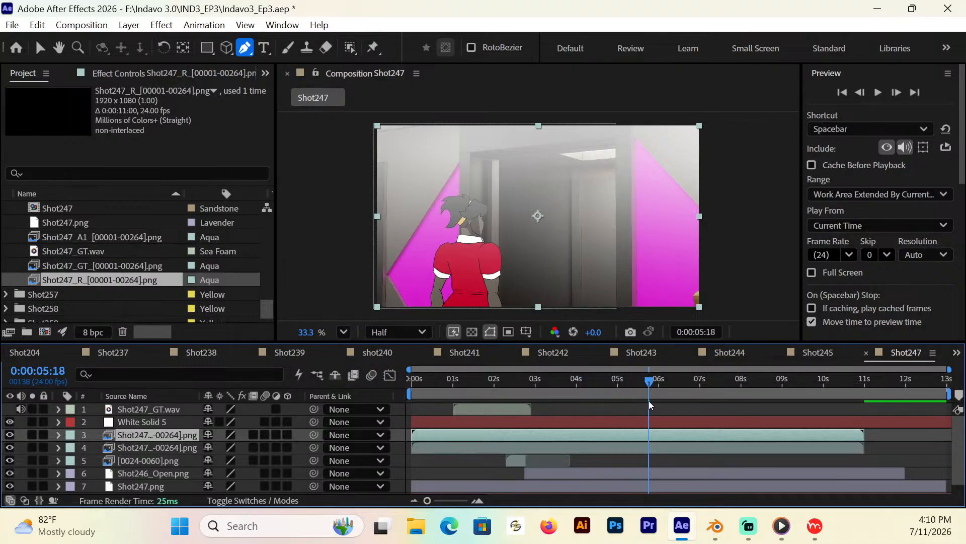
key(ctrl+v)
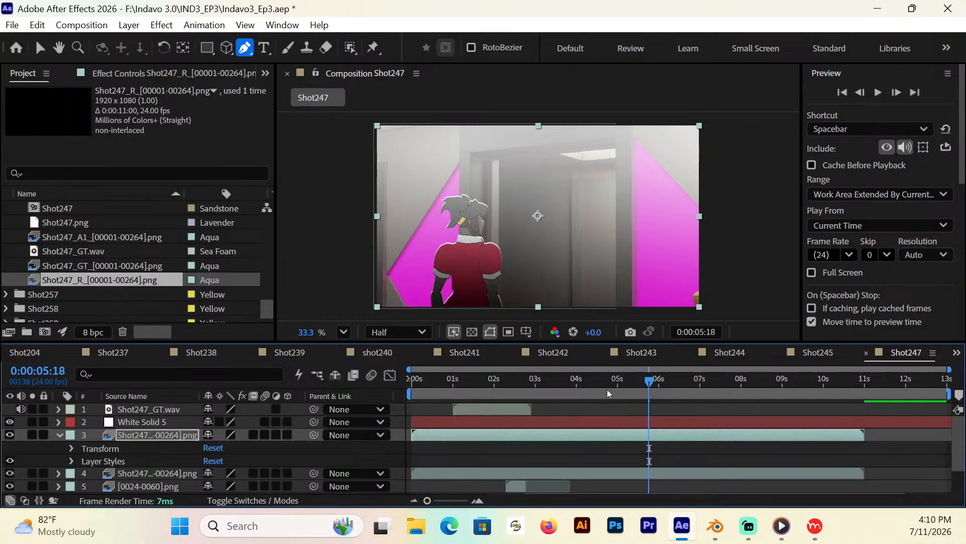
click(455, 381)
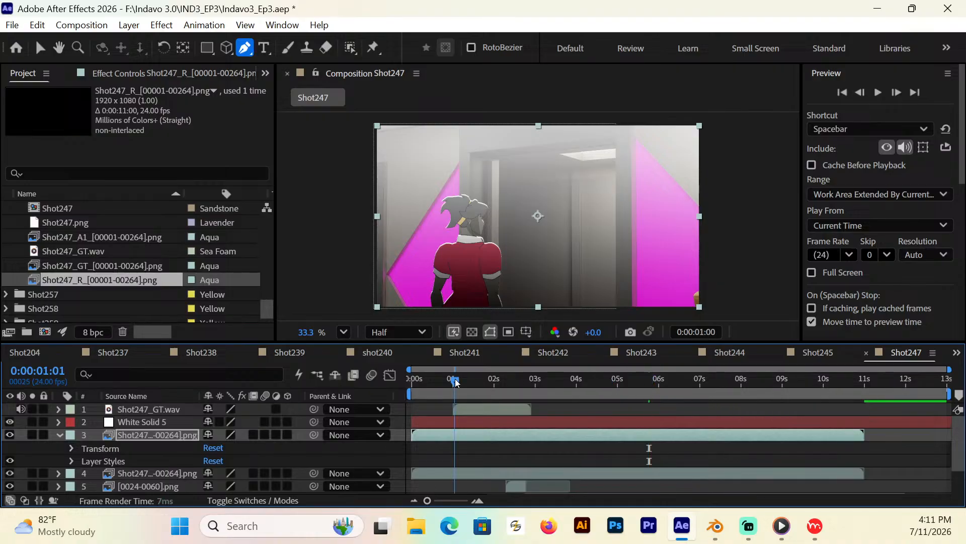
drag(455, 381, 672, 403)
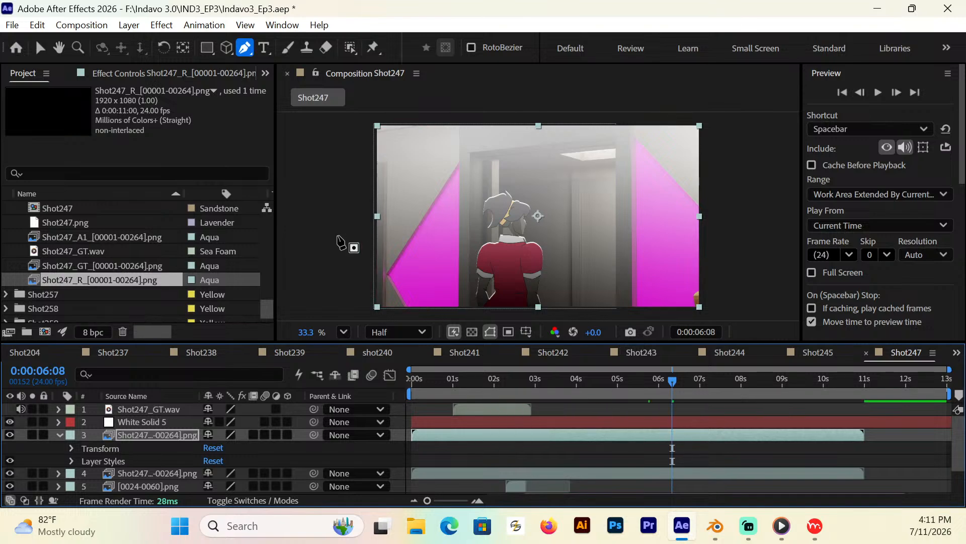
Step: Draw a closed mask on the Shot247_R sequence layer around the character, ending along the door frame's right-hand edge
click(616, 308)
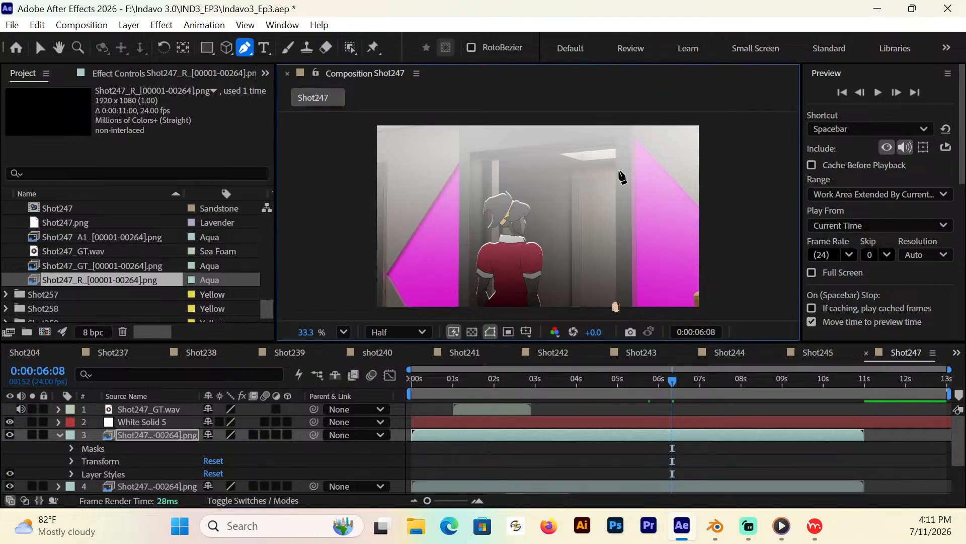
click(615, 144)
click(606, 121)
click(370, 121)
click(367, 313)
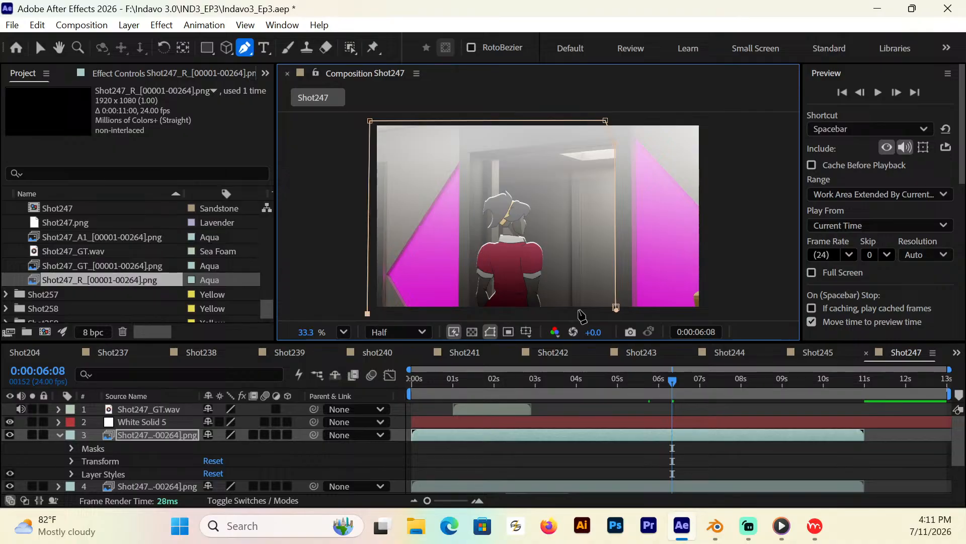
click(604, 314)
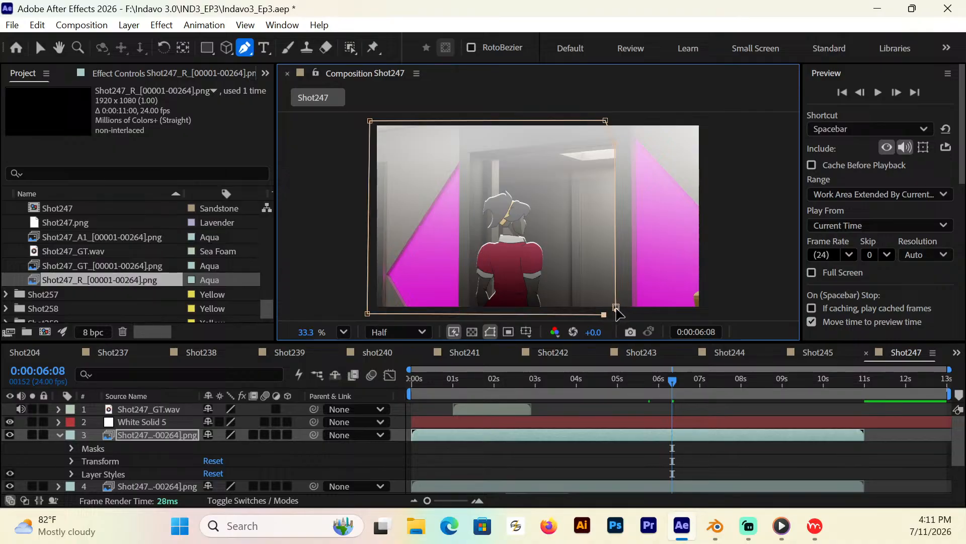
click(616, 307)
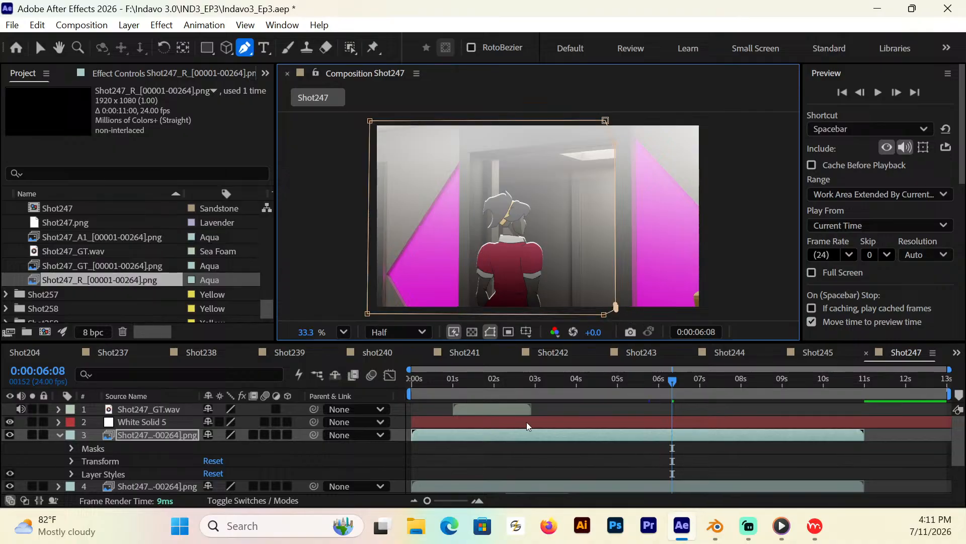
Step: Save the project after checking the masked exit, return to 0:00:00:00 and collapse the Shot247_R sequence layer
drag(422, 381, 770, 416)
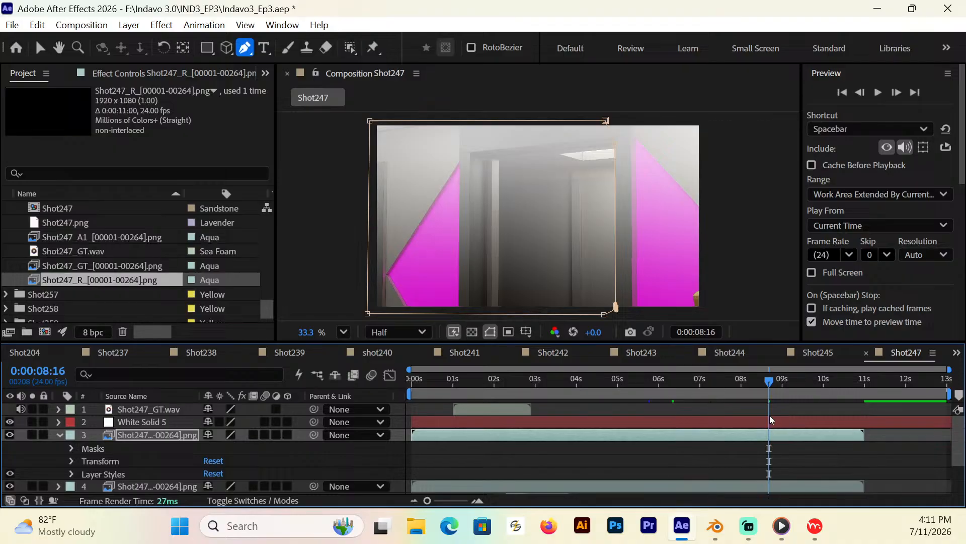
key(ctrl+s)
drag(770, 380, 188, 451)
click(58, 435)
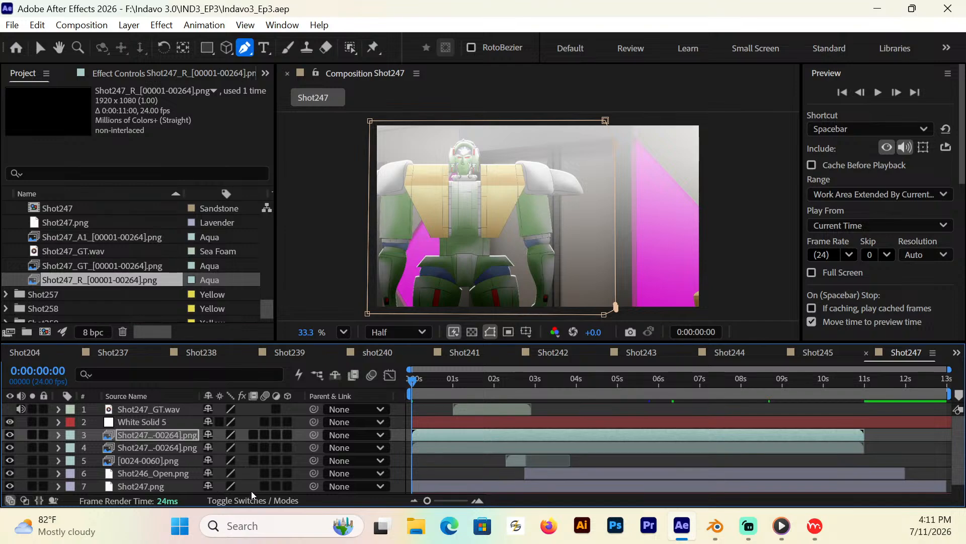
Step: Place the Shot247_A1 sequence directly below White Solid 5, starting at 0:00:00:00, and paste the copied layer styles onto it
click(142, 237)
drag(140, 233, 153, 429)
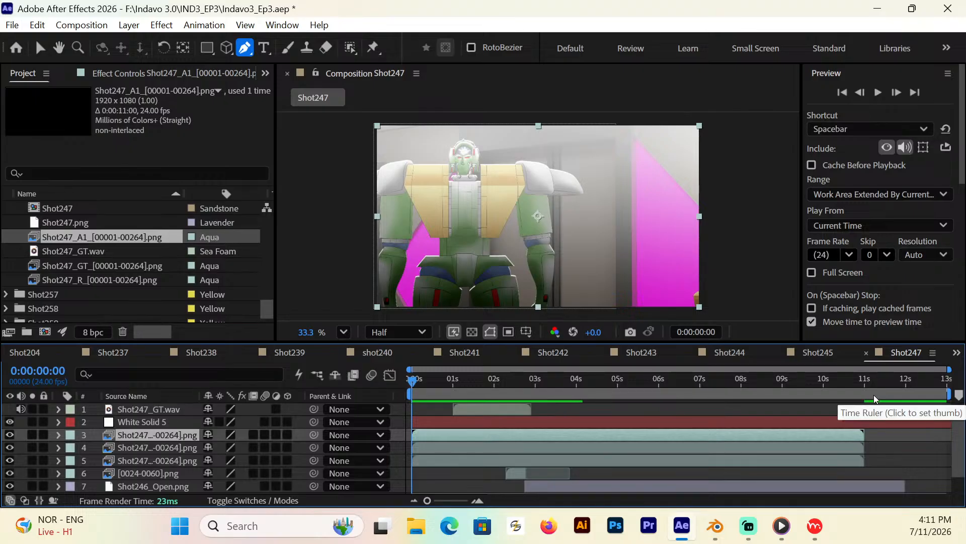
drag(413, 381, 692, 398)
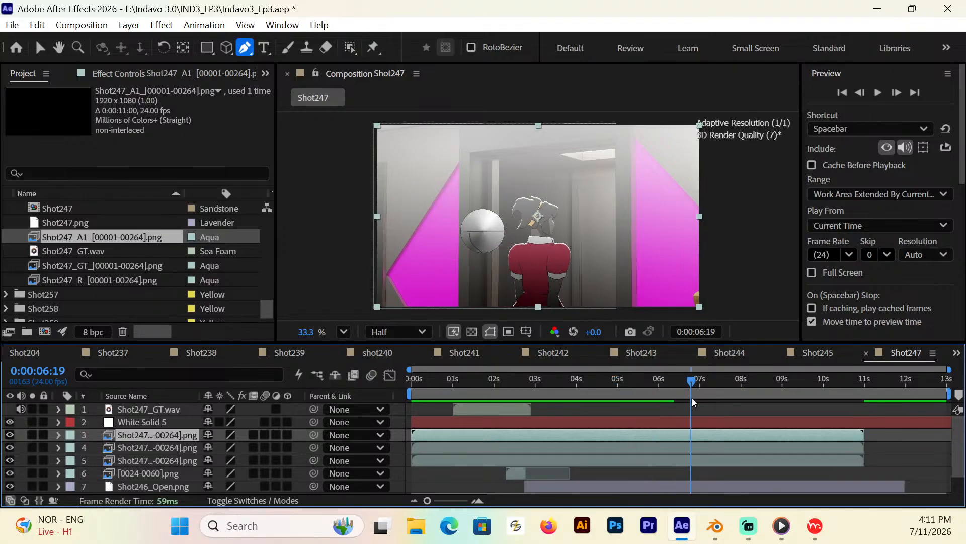
click(59, 434)
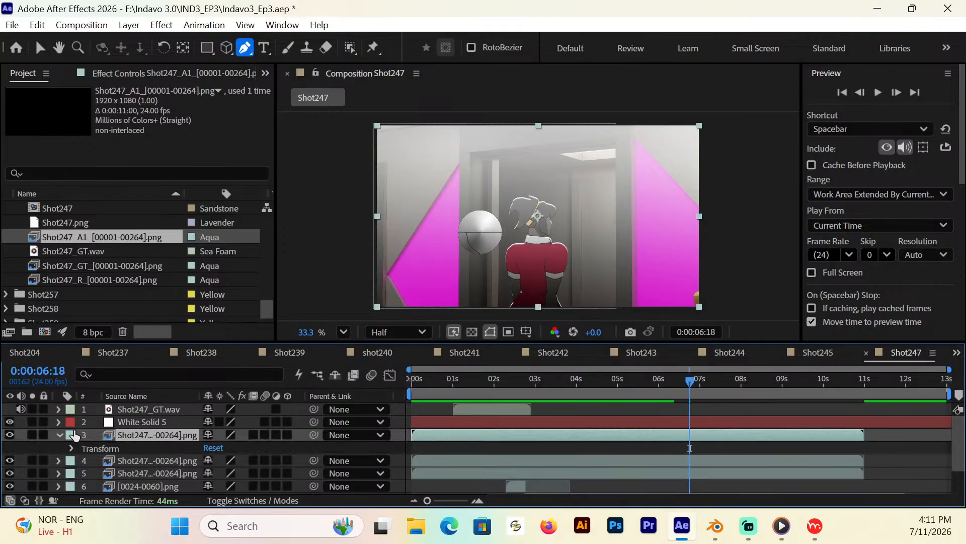
key(ctrl+v)
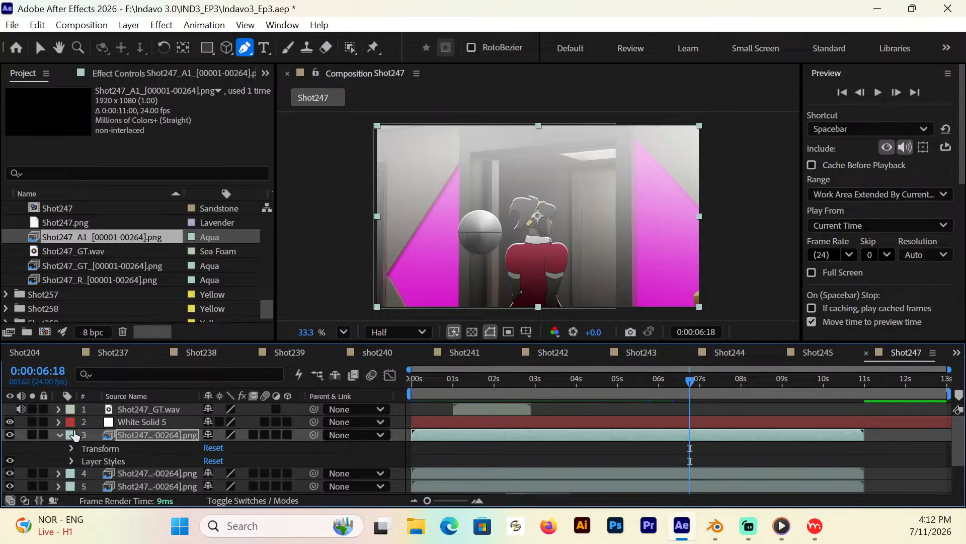
Step: Draw a closed mask on the Shot247_A1 sequence layer around the sphere's path, ending along the door frame's right-hand edge
drag(412, 381, 741, 425)
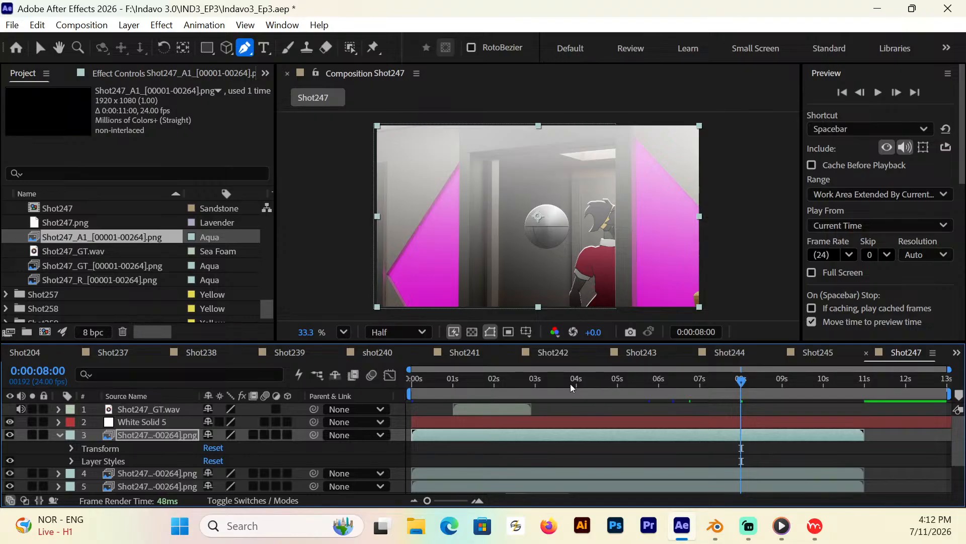
click(616, 307)
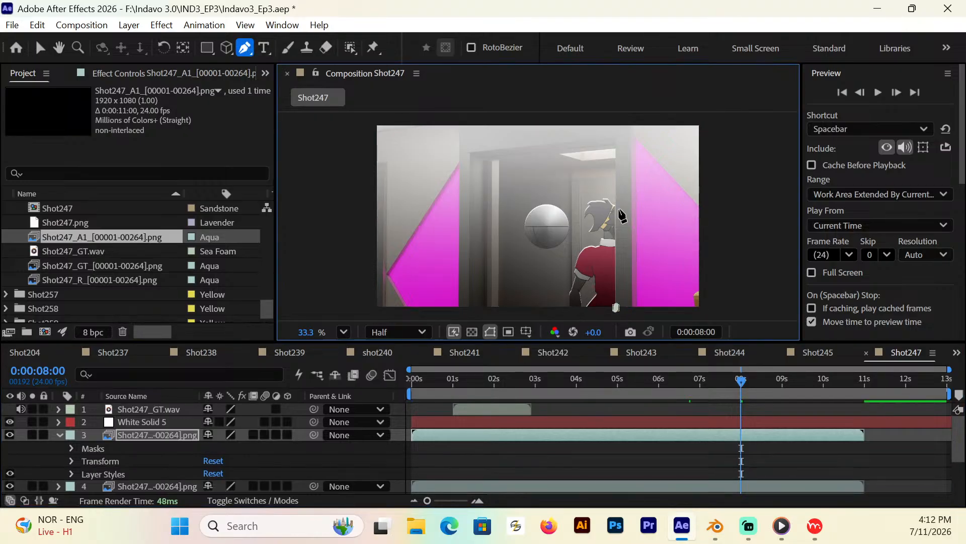
shift+click(613, 132)
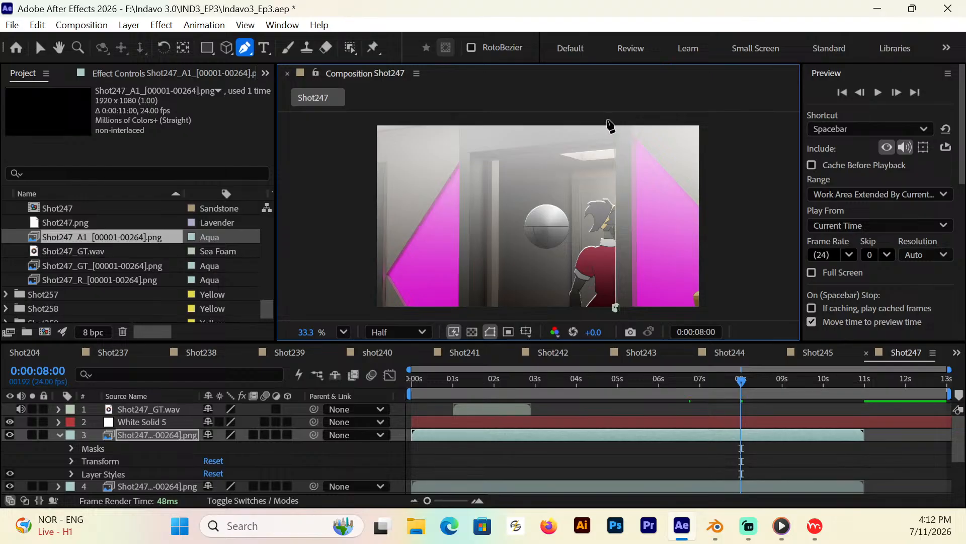
click(367, 121)
click(362, 313)
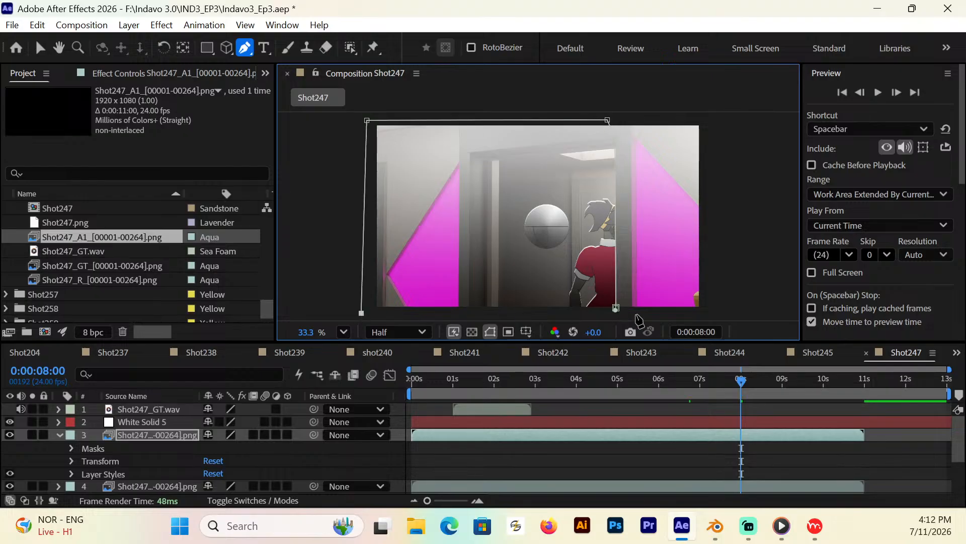
click(599, 315)
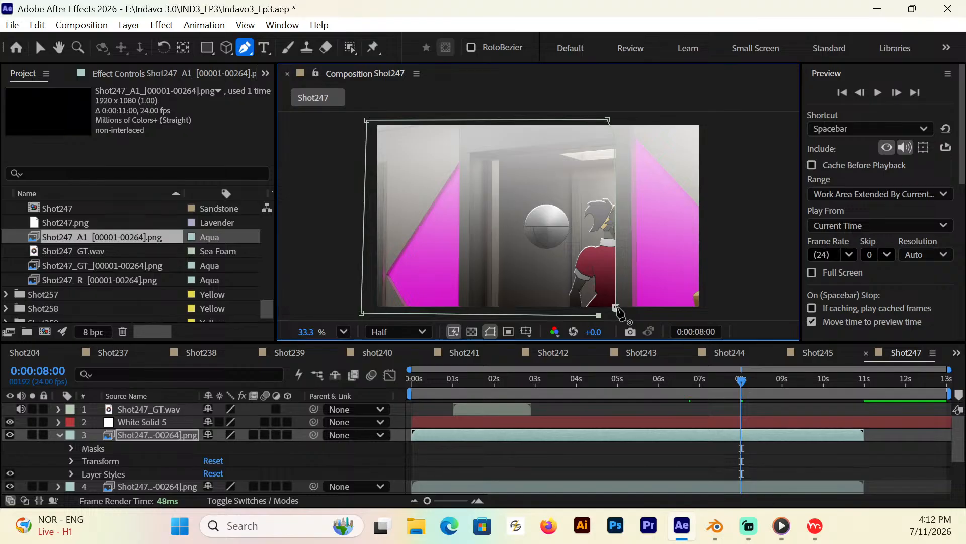
click(616, 307)
Step: Check the sphere's masked exit, save the project and collapse the Shot247_A1 sequence layer
drag(741, 381, 821, 380)
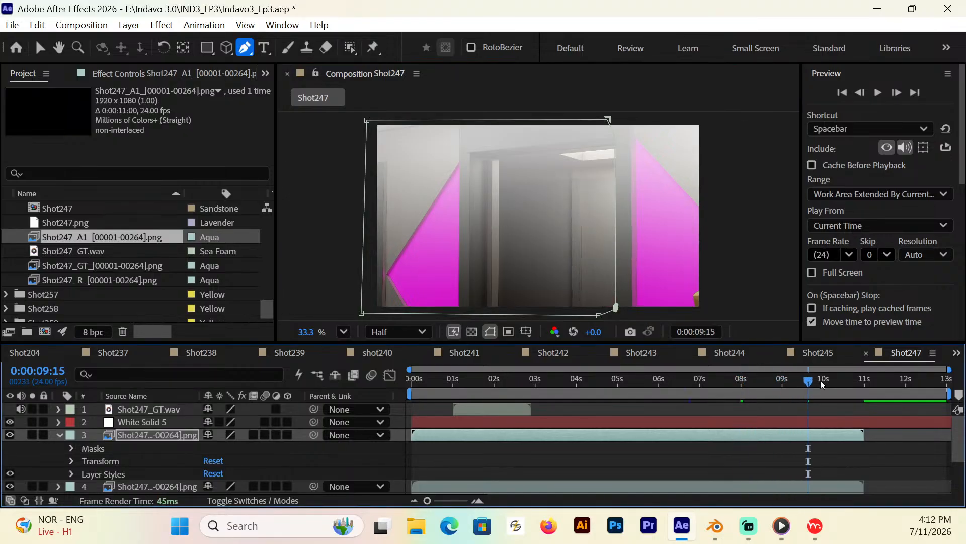
key(ctrl+s)
click(60, 435)
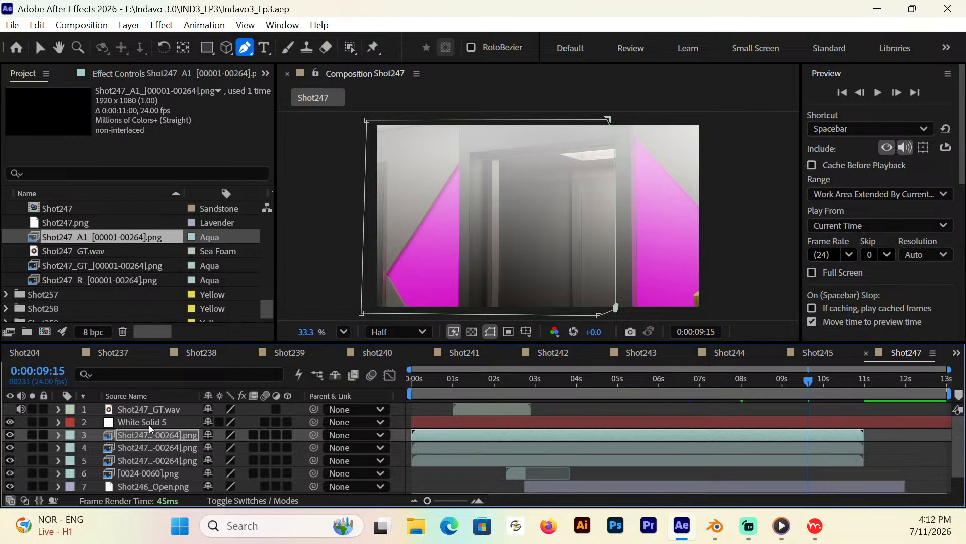
Step: Duplicate the [0024-0060].png door sequence and place the copy's closing part from 0:00:09:14 to about 0:00:10:05
click(174, 476)
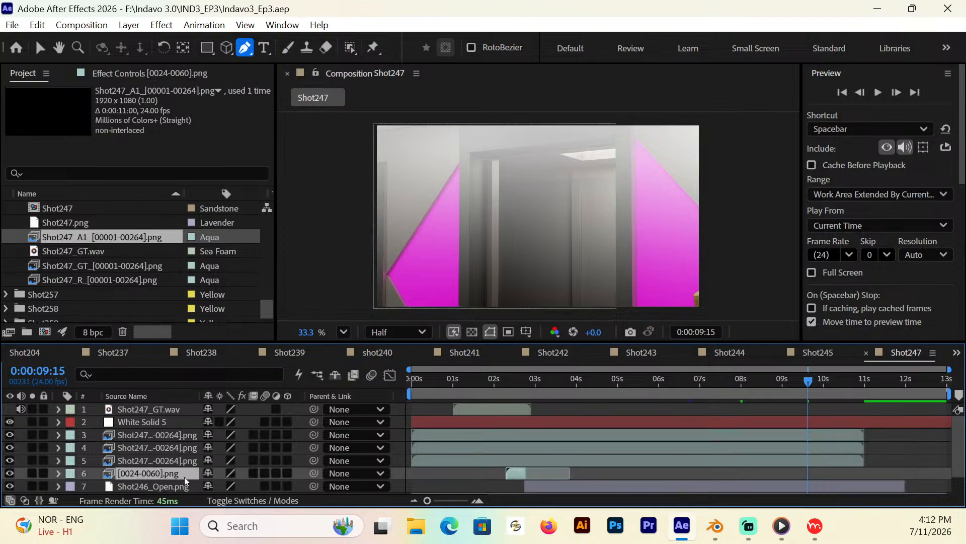
key(ctrl+d)
drag(524, 470, 877, 472)
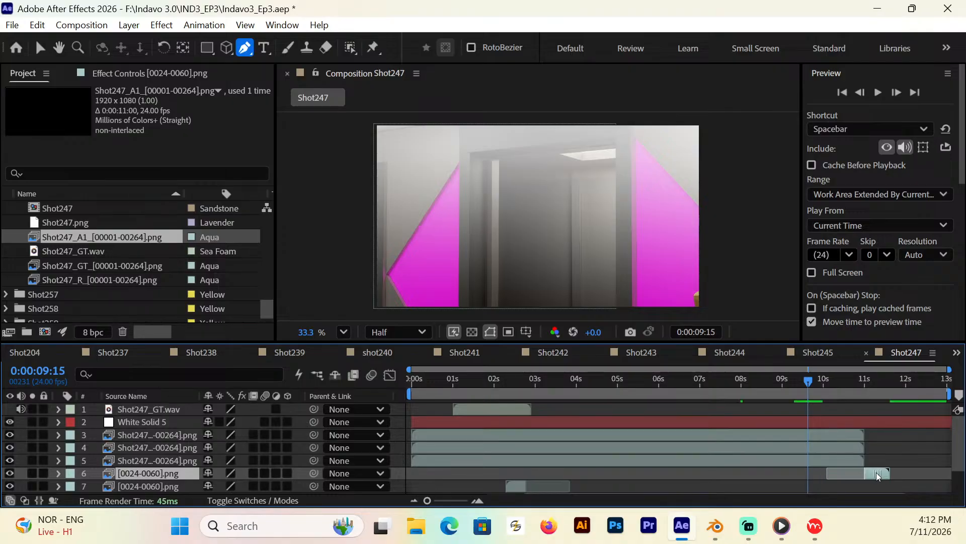
mouse_move(807, 384)
mouse_down()
mouse_move(816, 384)
mouse_move(757, 388)
mouse_move(806, 400)
mouse_up()
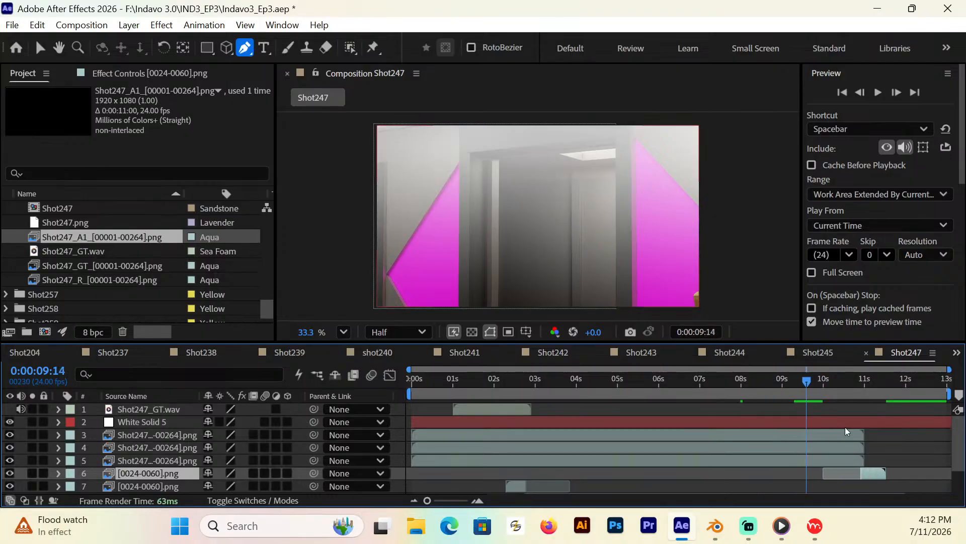
drag(868, 470, 816, 475)
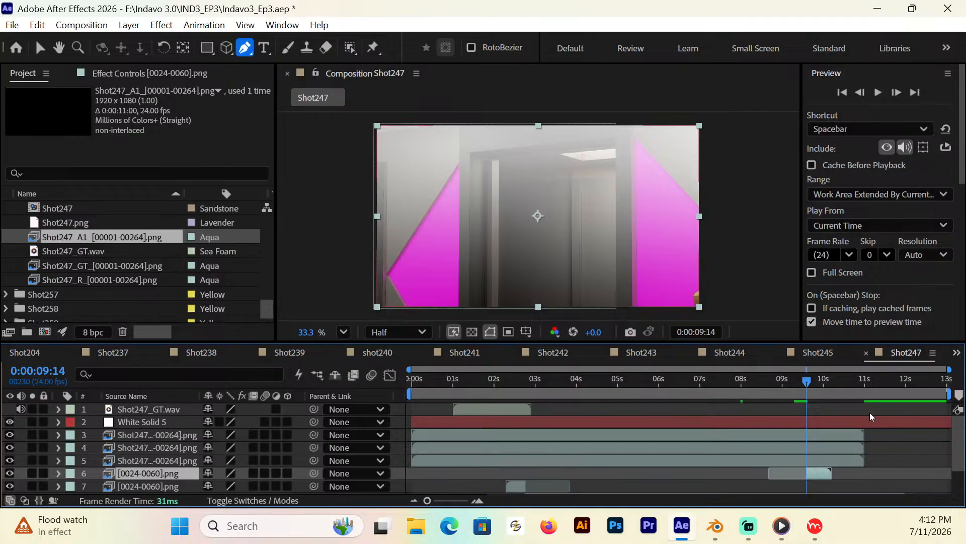
Step: Trim the end of Shot246_Open.png to 0:00:10:05, return to the composition's start and save the project
drag(807, 381, 830, 398)
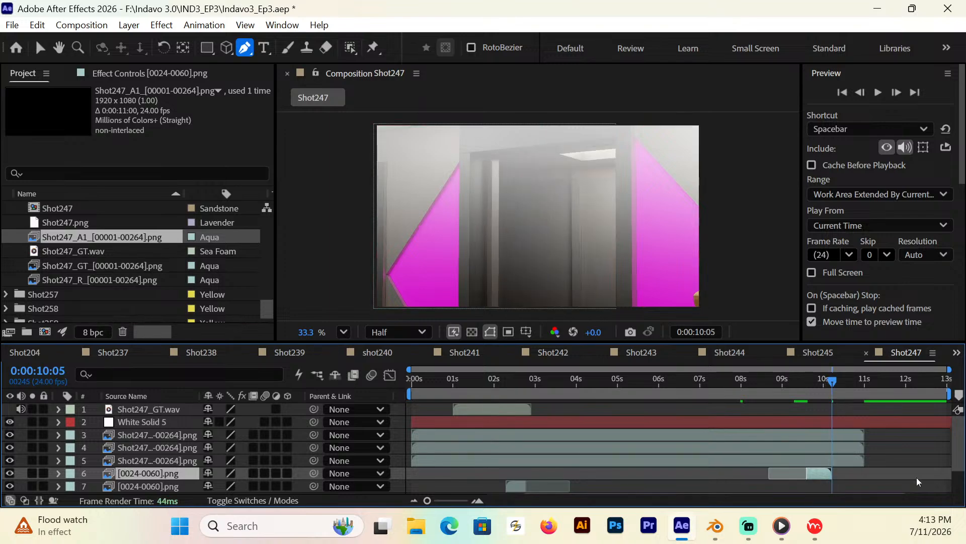
drag(957, 439, 828, 471)
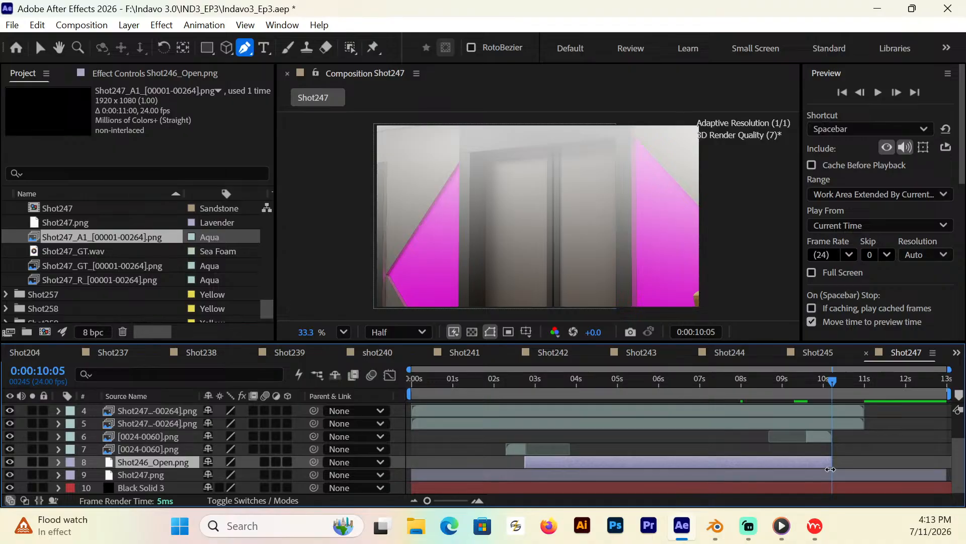
drag(833, 384, 403, 409)
key(ctrl+s)
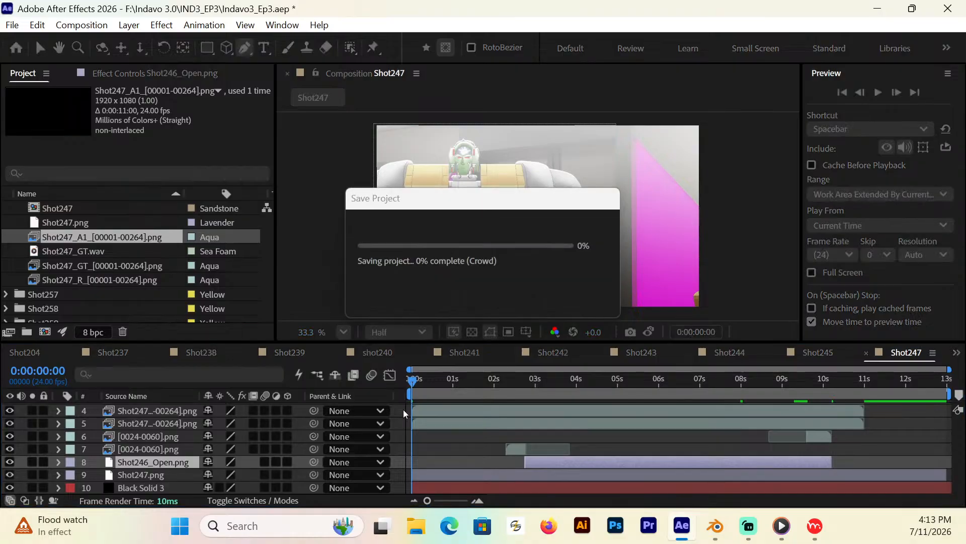
Step: Enlarge the composition view to 37.5% and preview the shot's playback from the start
click(344, 332)
click(393, 48)
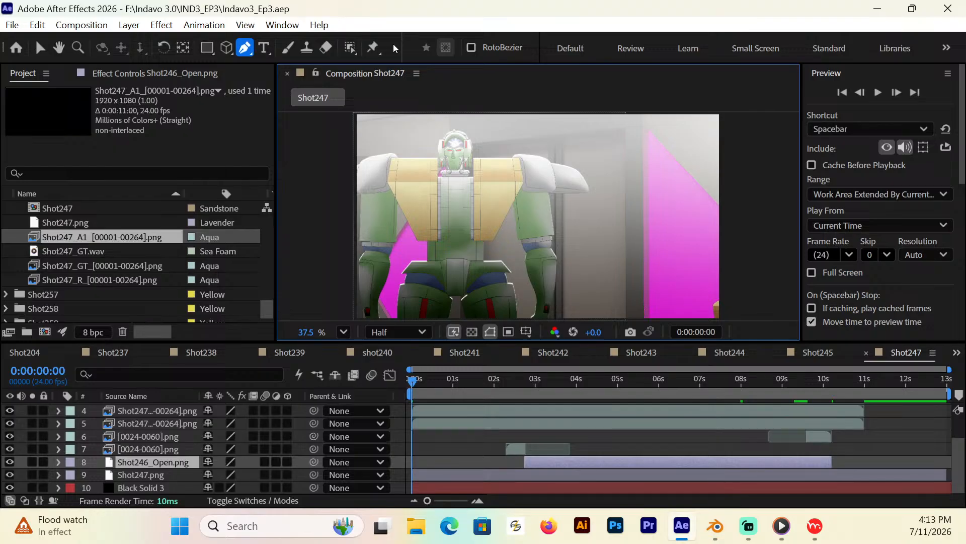
click(878, 92)
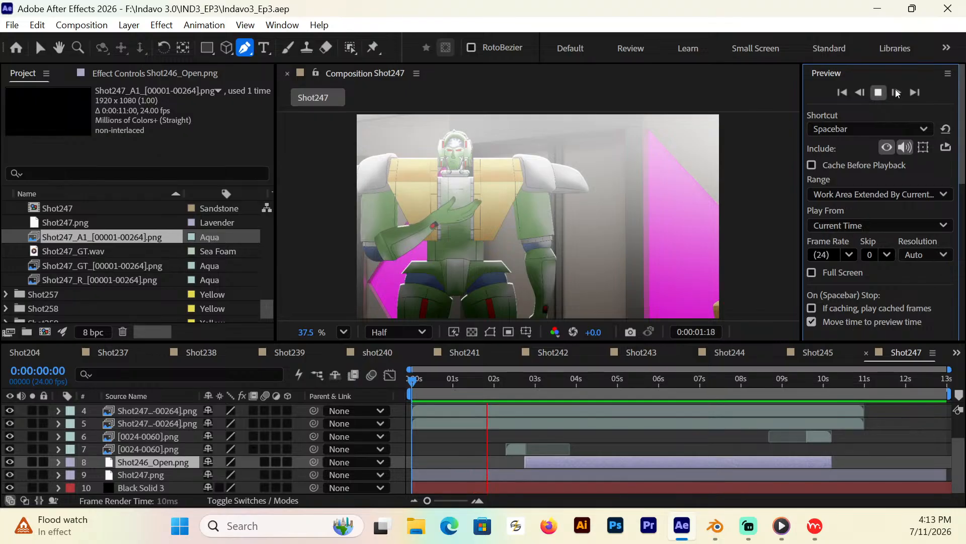
click(880, 93)
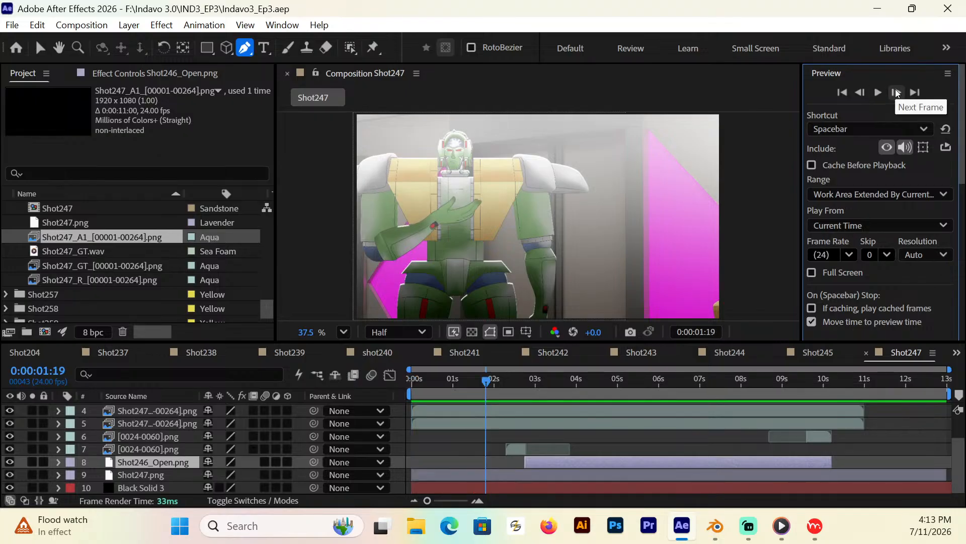
Step: Set the Shot247 composition's duration to 12 seconds
drag(836, 385, 905, 394)
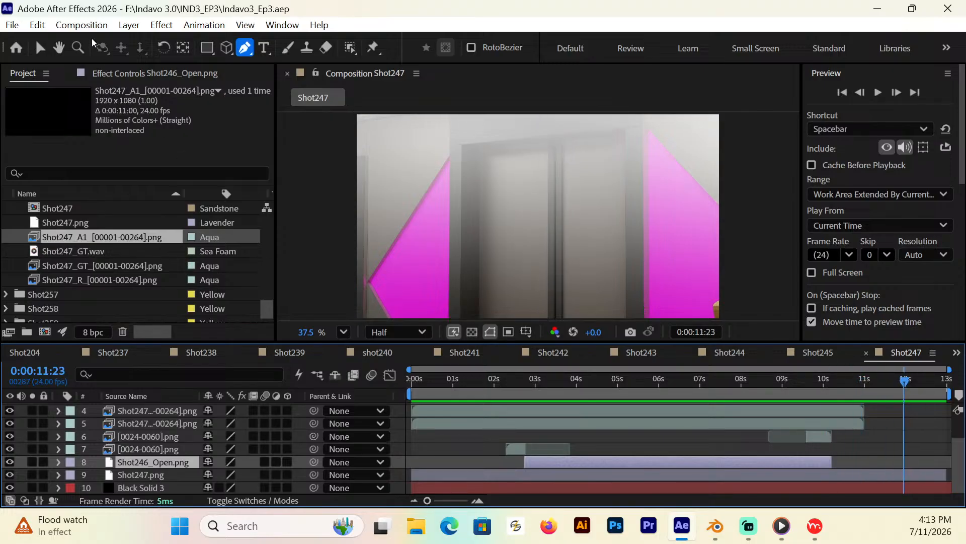
click(87, 19)
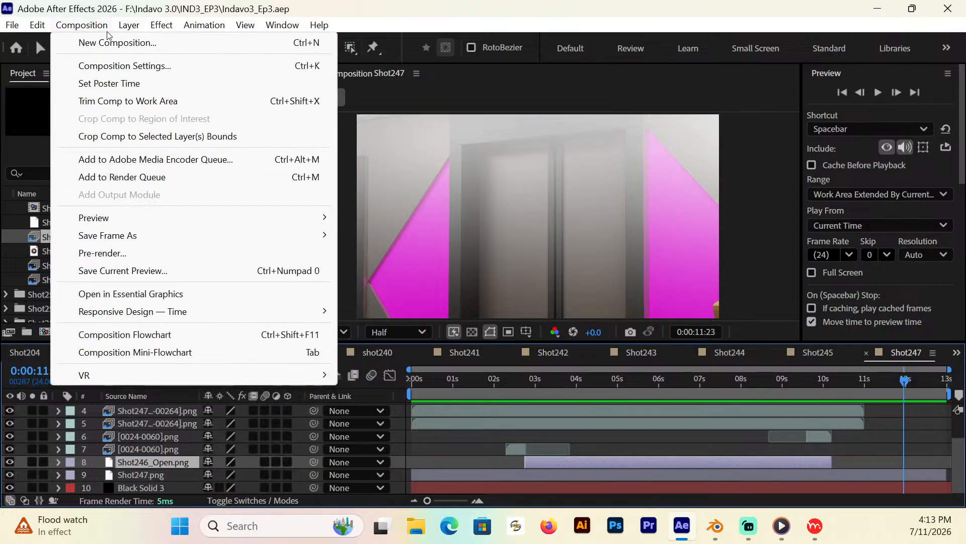
click(165, 66)
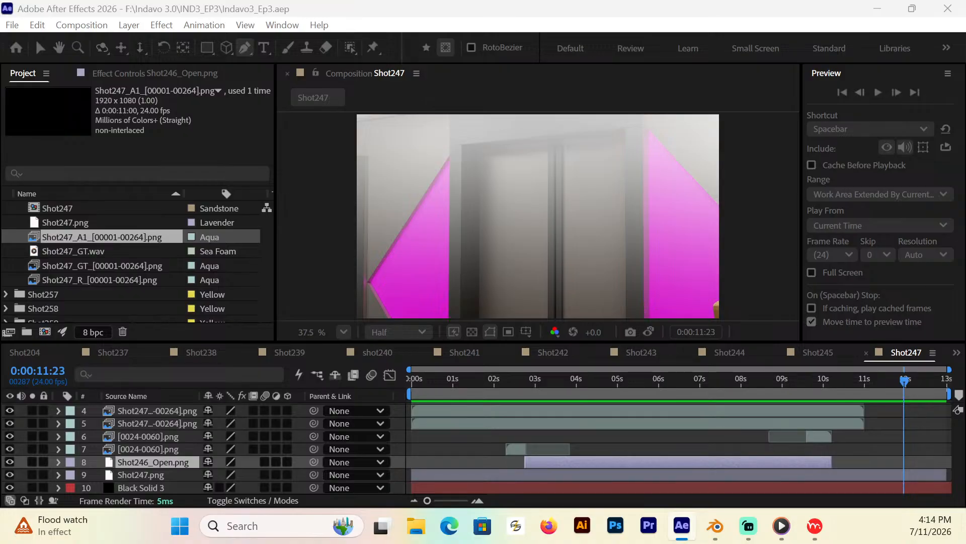
key(Return)
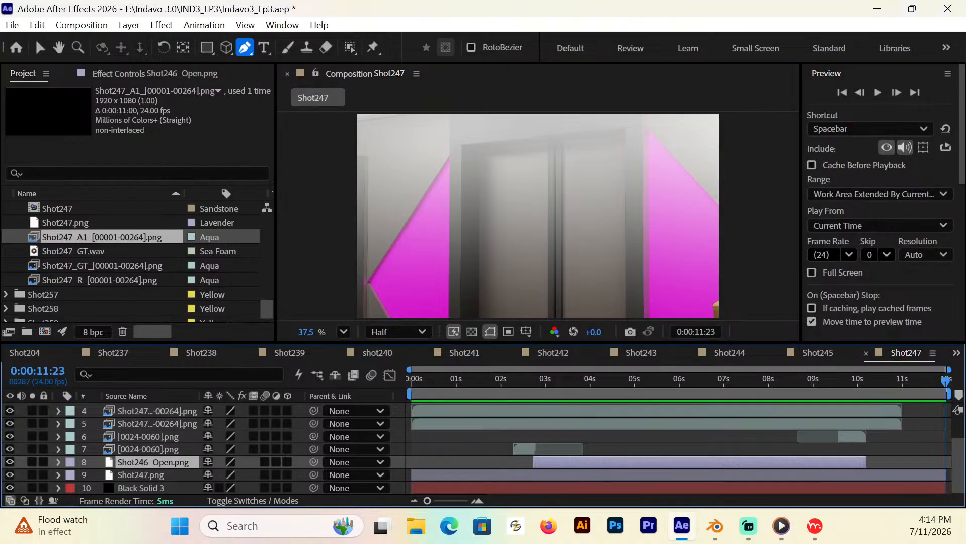
Step: Save the project and add the Shot247 composition to the Render Queue
key(ctrl+s)
click(82, 24)
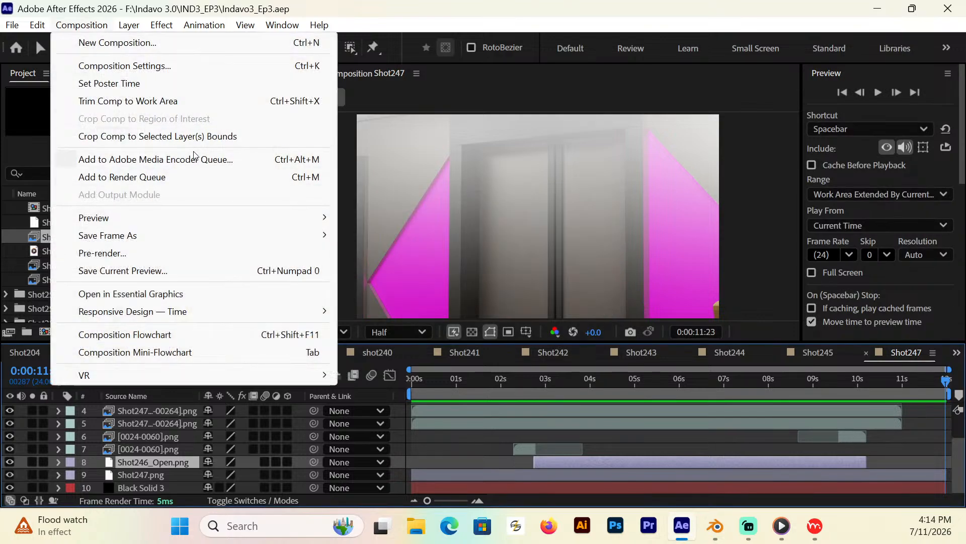
click(168, 178)
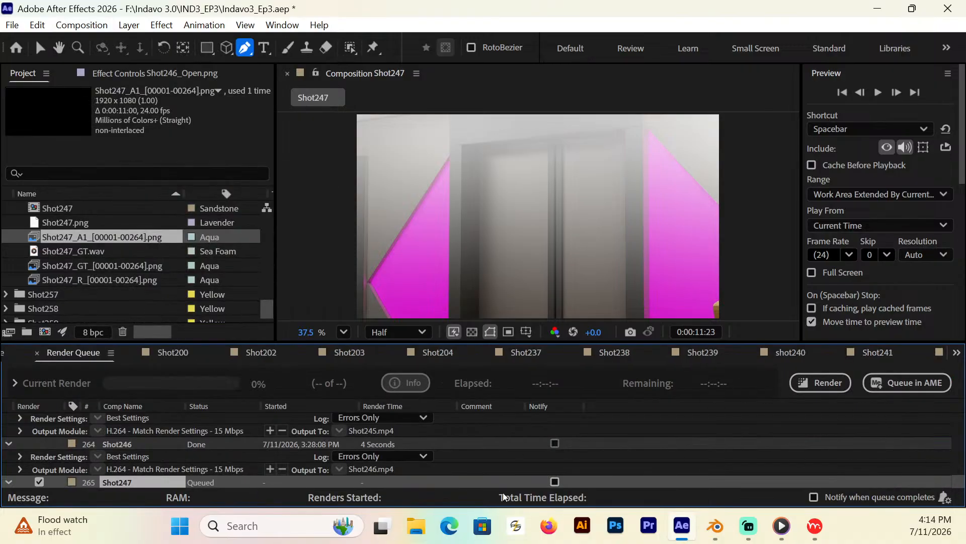
Step: Render Shot247 as the H.264 file Shot247.mp4 into the IND3_EP3 project's Shot247 folder, and save the project
click(378, 482)
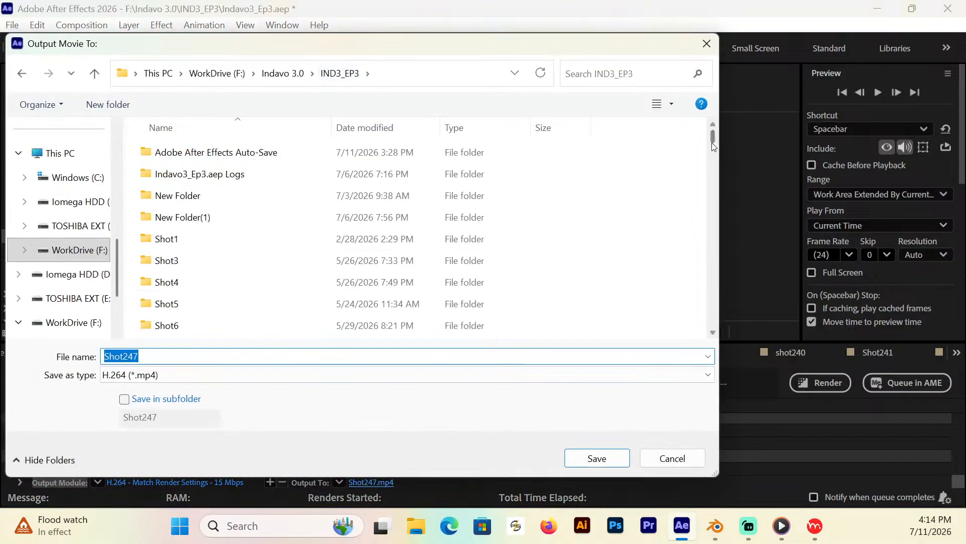
drag(711, 133, 709, 315)
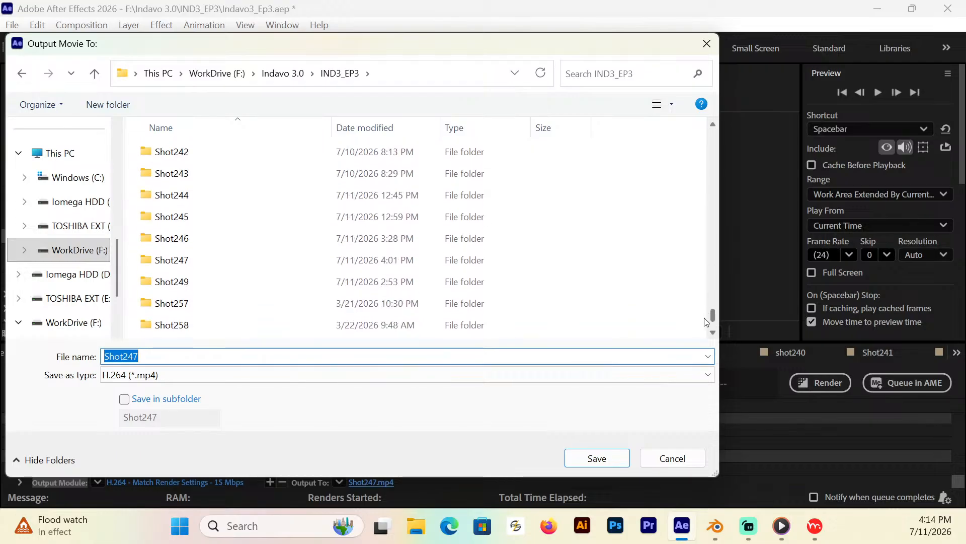
double_click(183, 260)
click(617, 458)
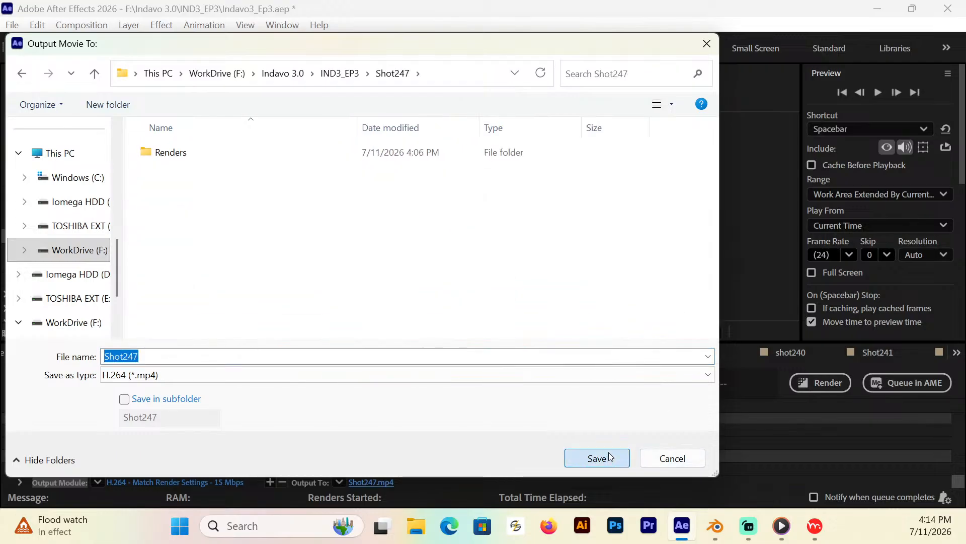
click(831, 382)
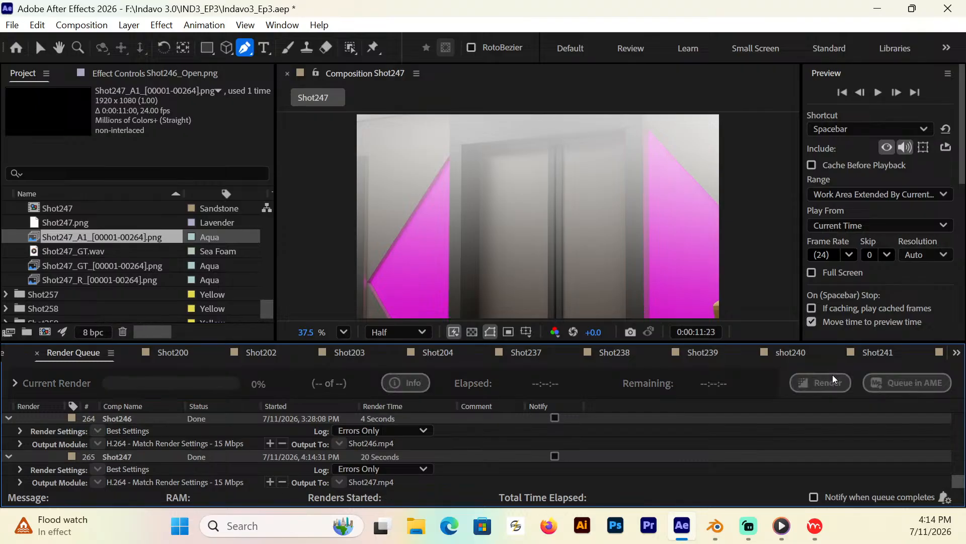
key(ctrl+s)
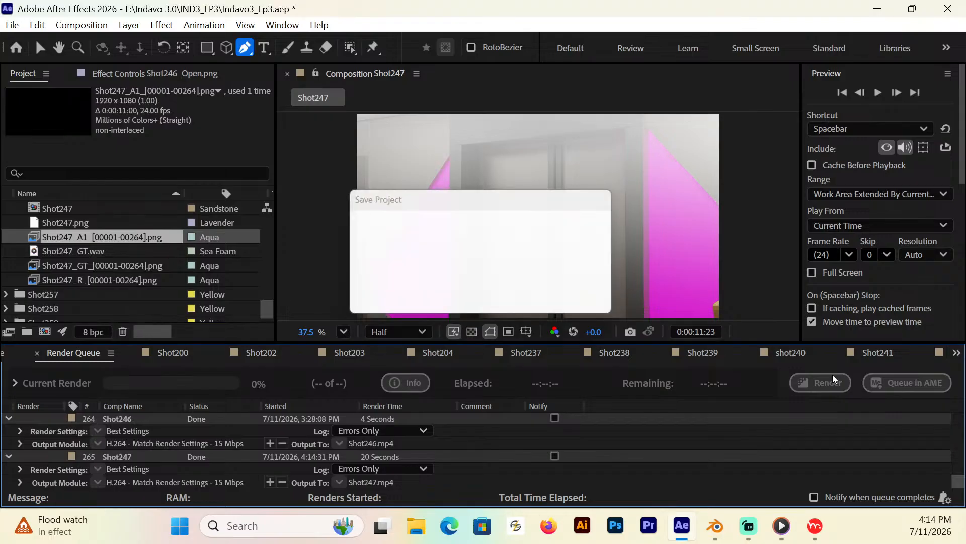